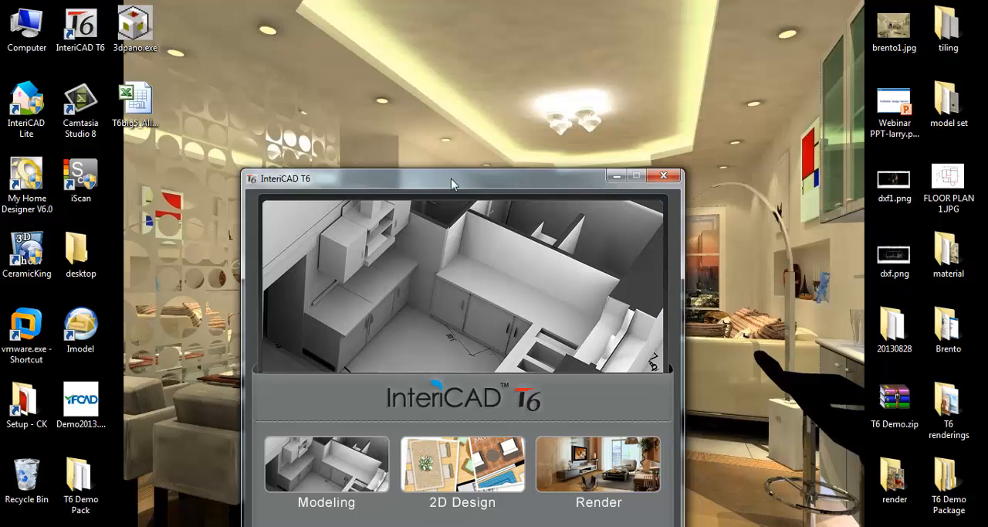
- Start the 2D Design module of InteriCAD T6 and check the reference floor plan image in Windows Photo Viewer
drag(451, 178, 474, 110)
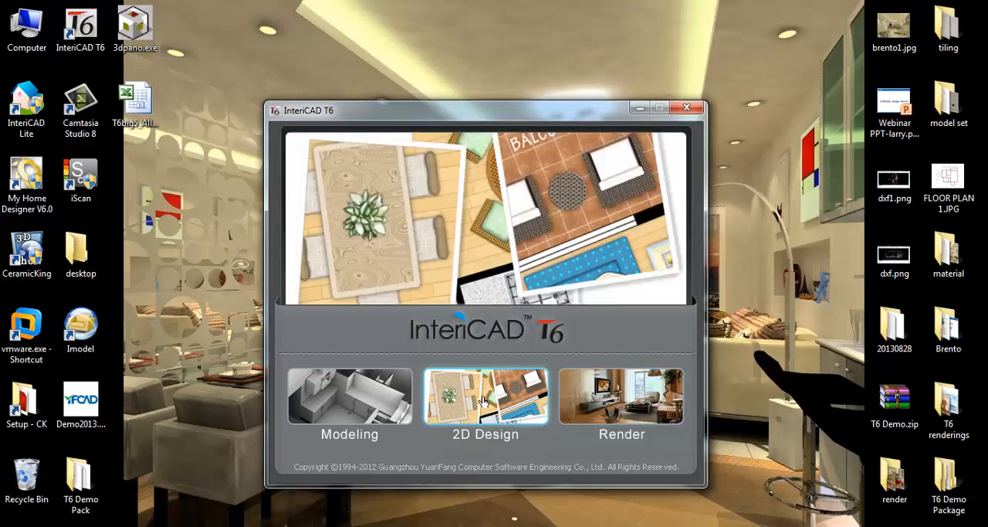
click(483, 401)
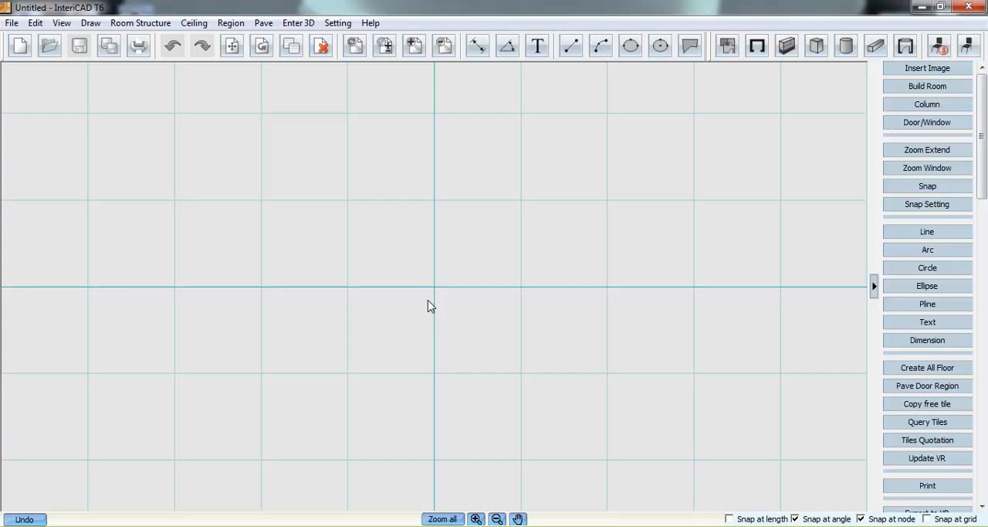
click(339, 526)
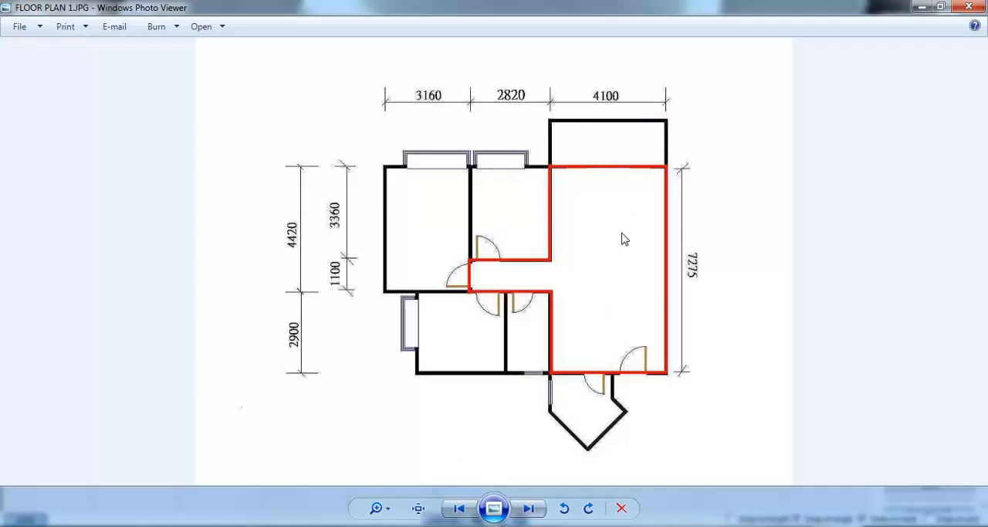
click(922, 7)
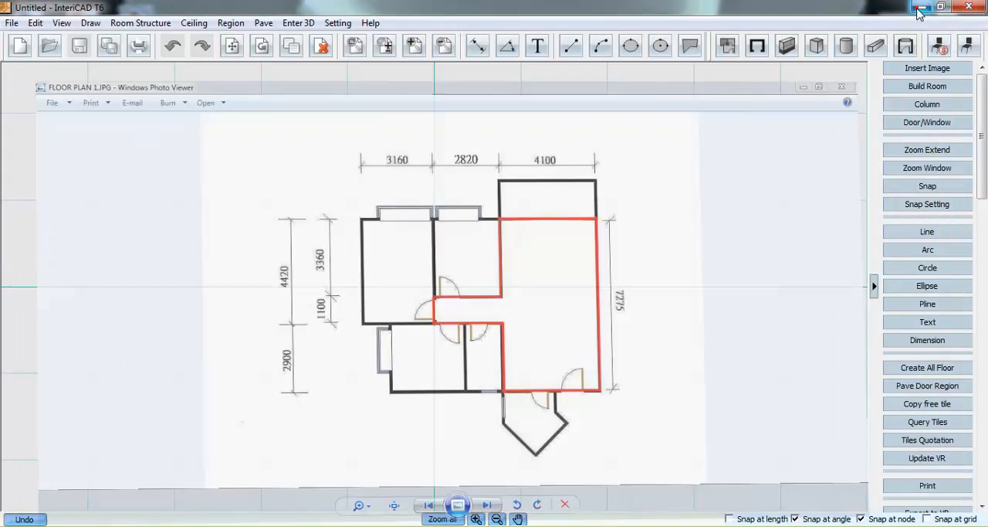
- Insert the image FLOOR PLAN 1.JPG from the Desktop at the centre of the drawing area
click(921, 72)
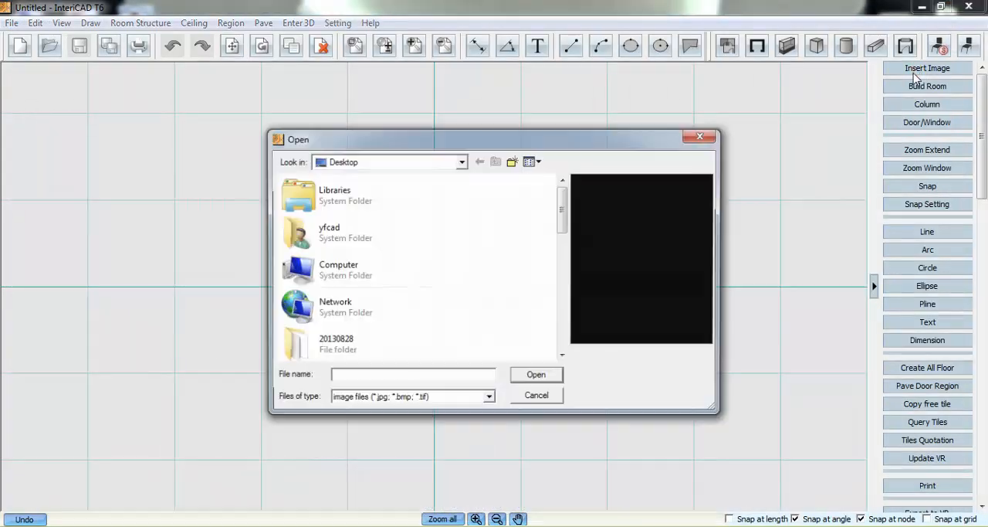
scroll(566, 210, down, 8)
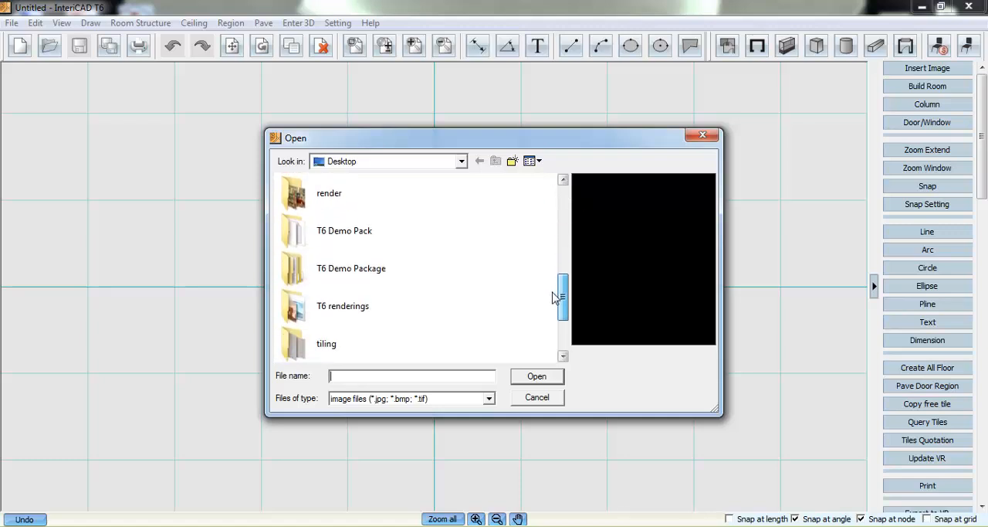
click(430, 315)
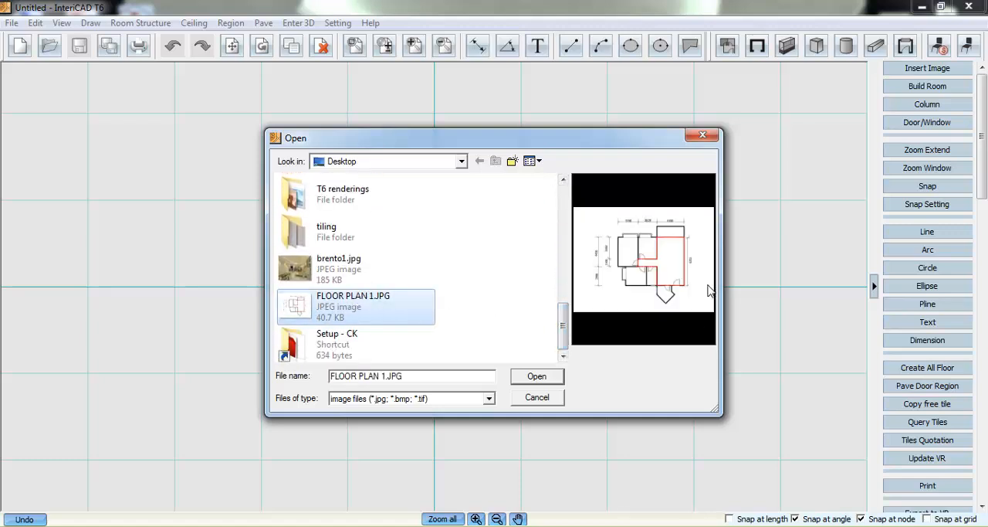
click(537, 376)
click(436, 293)
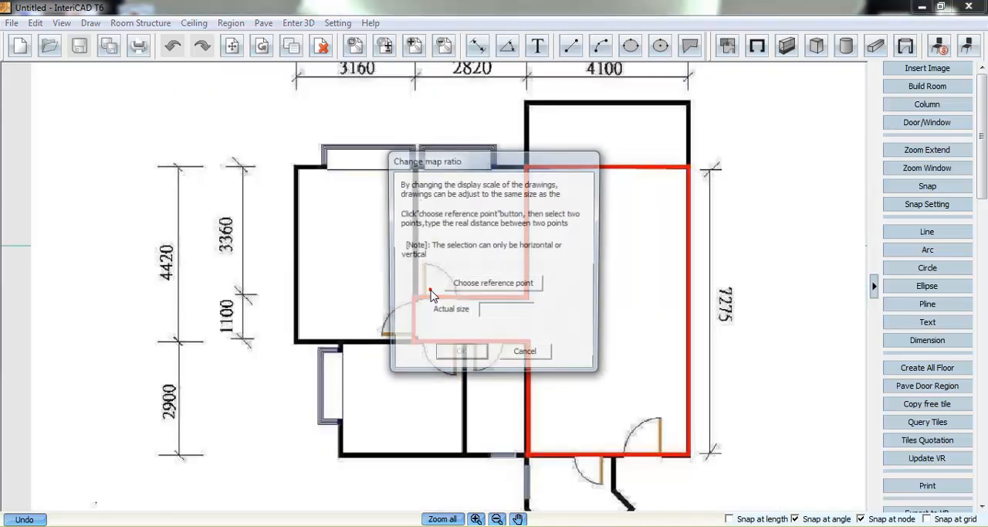
- Scale the floor plan image by using the ends of the vertical 7275 dimension line as reference points with actual size 7275
click(478, 282)
click(709, 170)
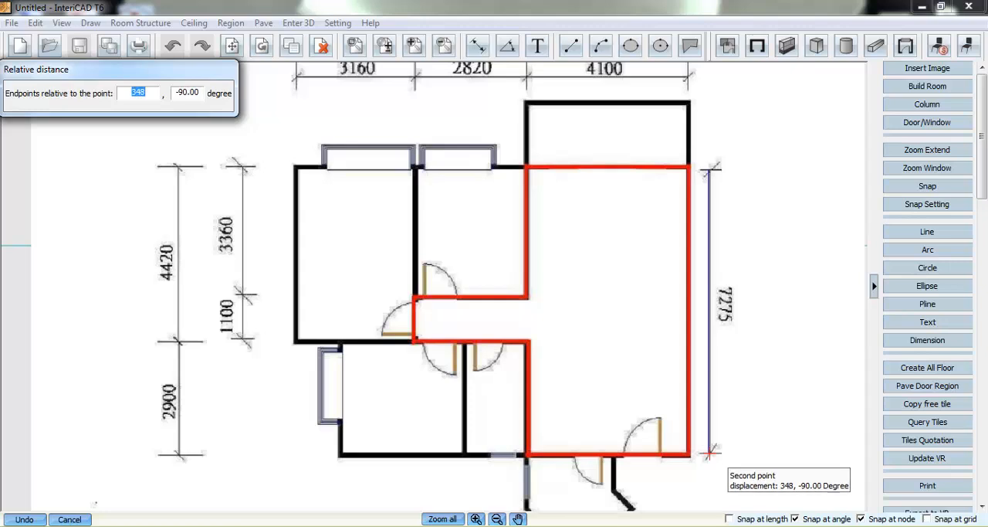
click(709, 453)
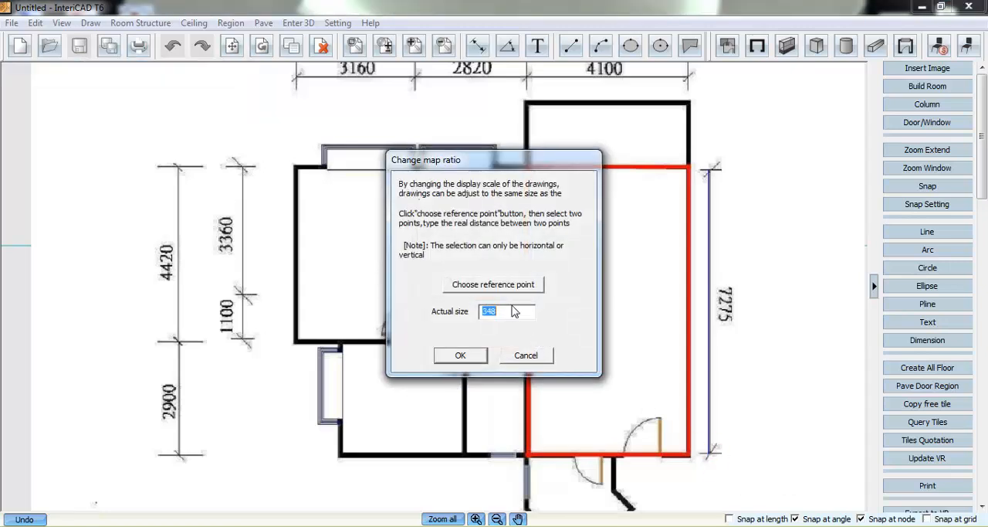
text(7275)
click(476, 353)
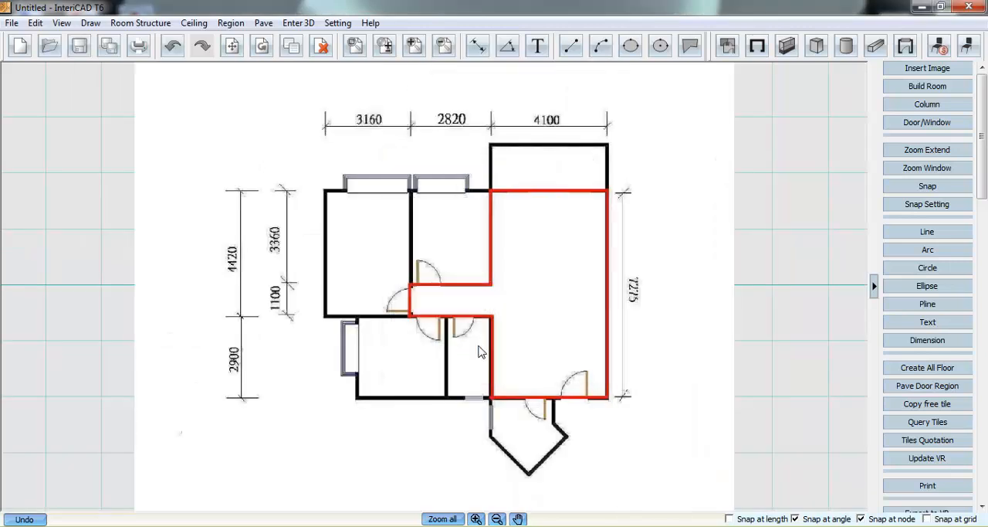
- Trace continuous 120-thick walls, located to the right side, along the red outline from the living room's lower-right corner clockwise to its upper-right corner
scroll(492, 370, up, 1)
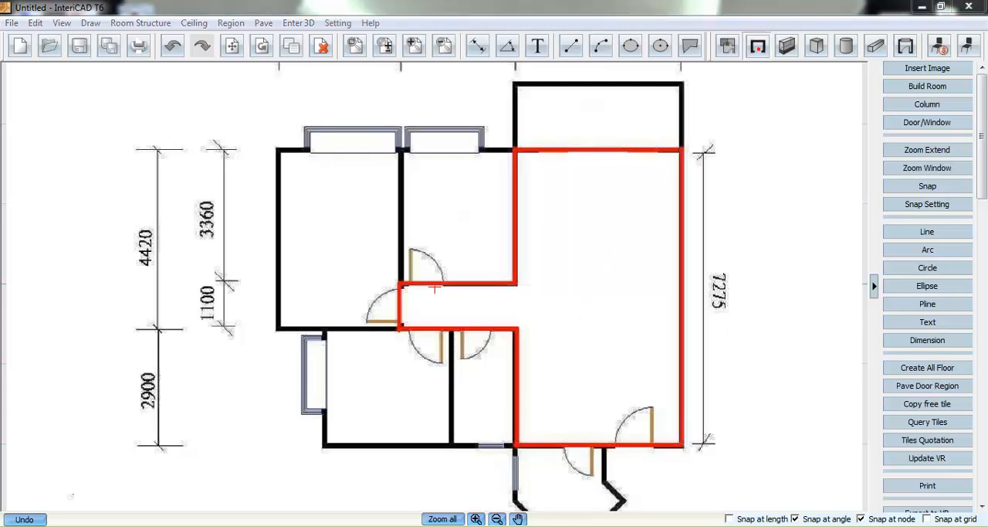
click(757, 45)
click(776, 320)
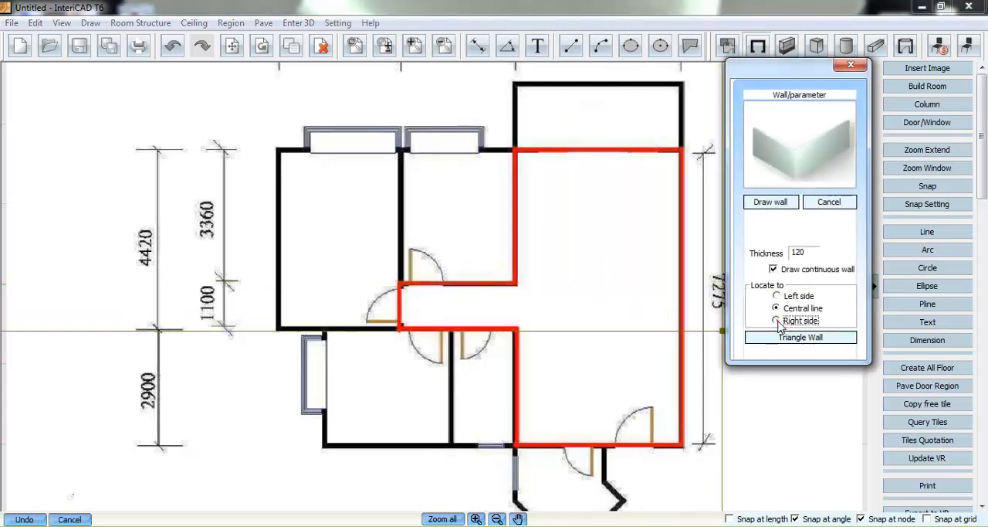
click(678, 445)
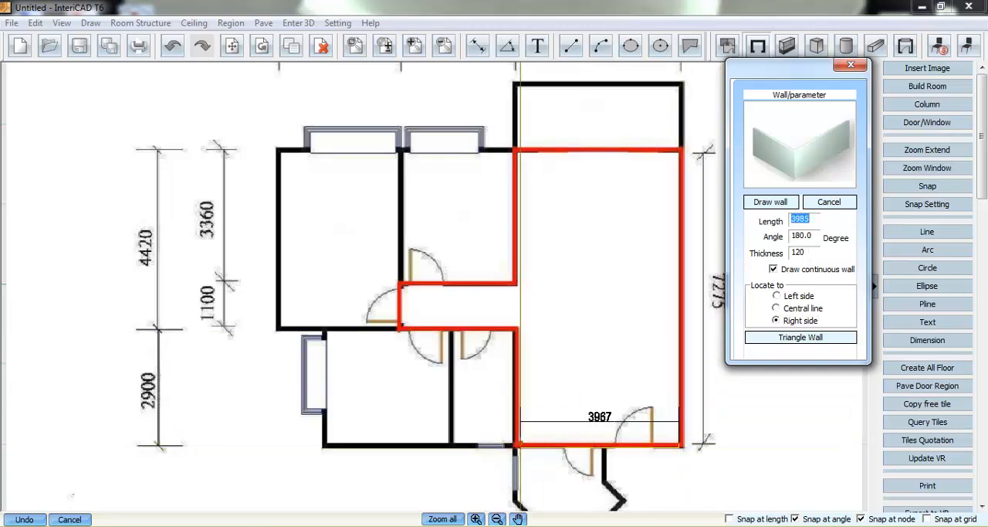
click(516, 445)
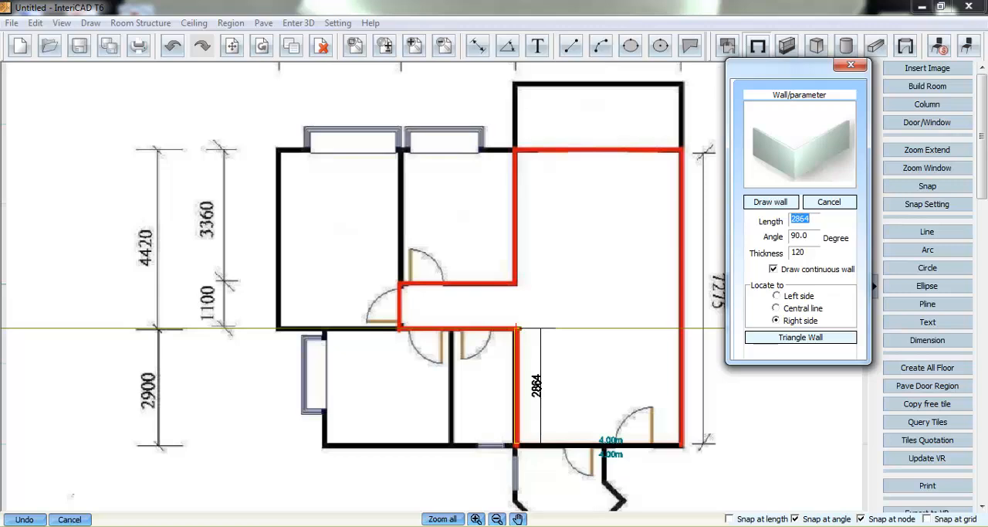
click(516, 330)
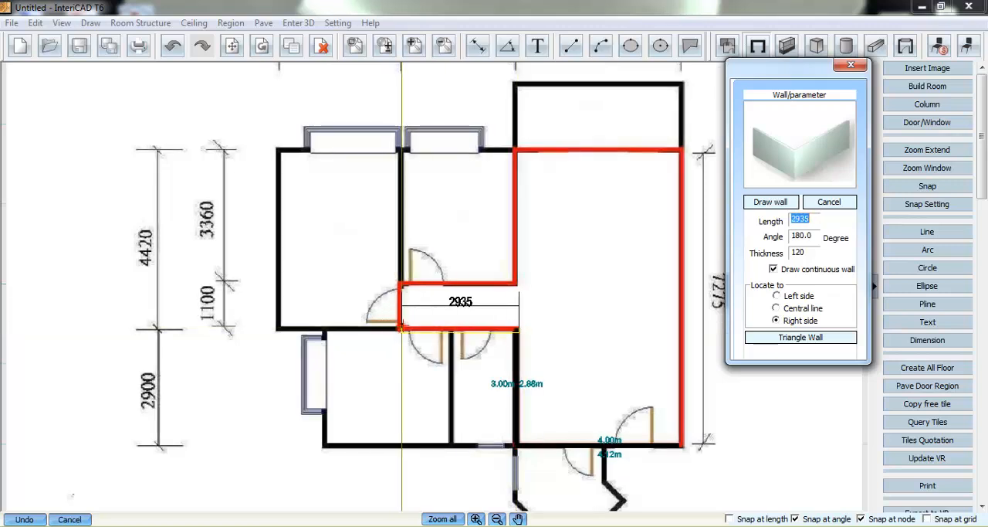
click(398, 329)
click(399, 287)
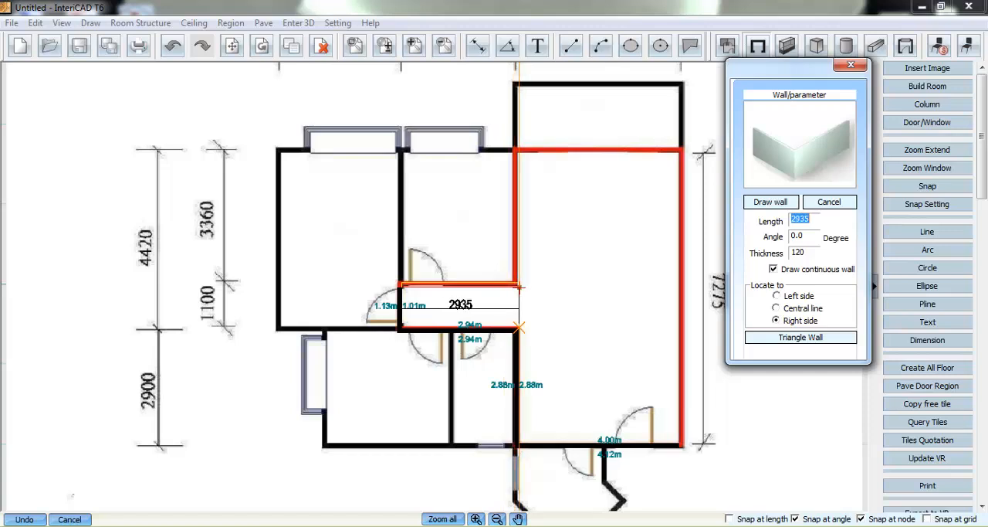
click(516, 286)
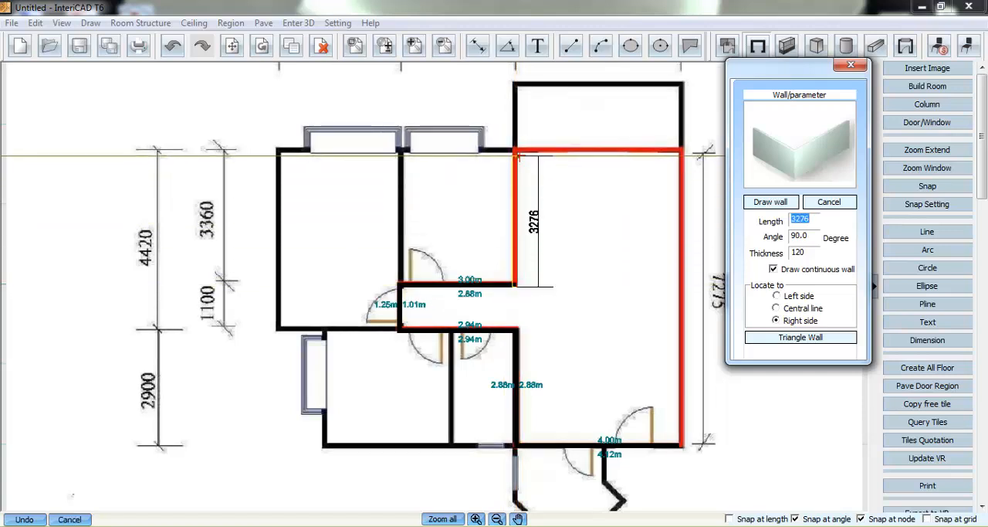
click(516, 152)
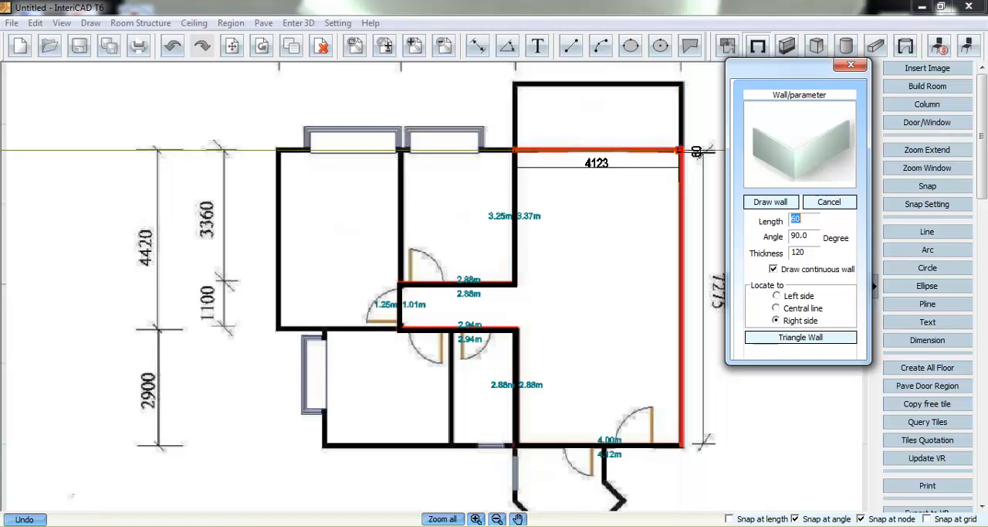
click(681, 151)
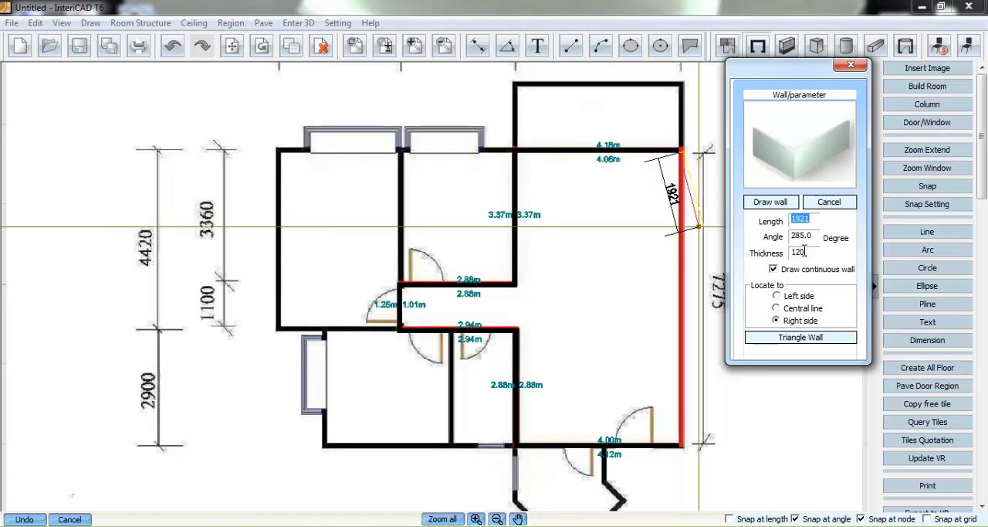
- Set the wall thickness to 300 and close the outline with the living room's long vertical wall down to the starting corner
drag(806, 252, 791, 253)
text(300)
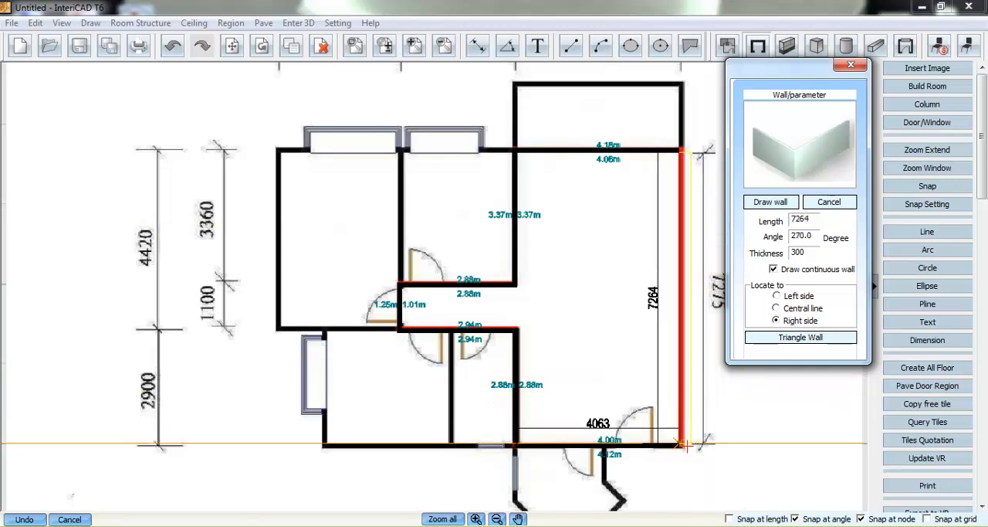
click(682, 444)
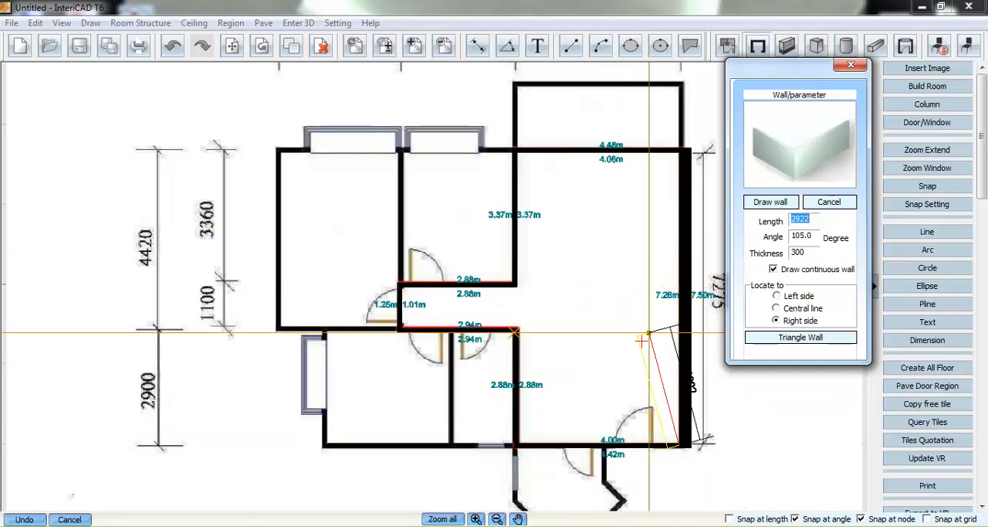
right_click(649, 333)
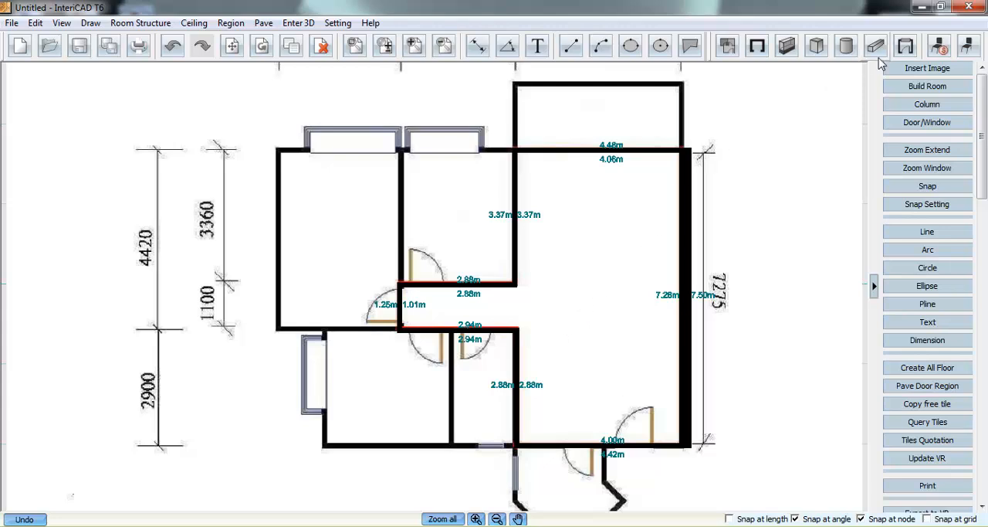
- Place four 900 × 2000 single doors over the plan's symbols: one in the living room's lower wall and three around the corridor
click(906, 46)
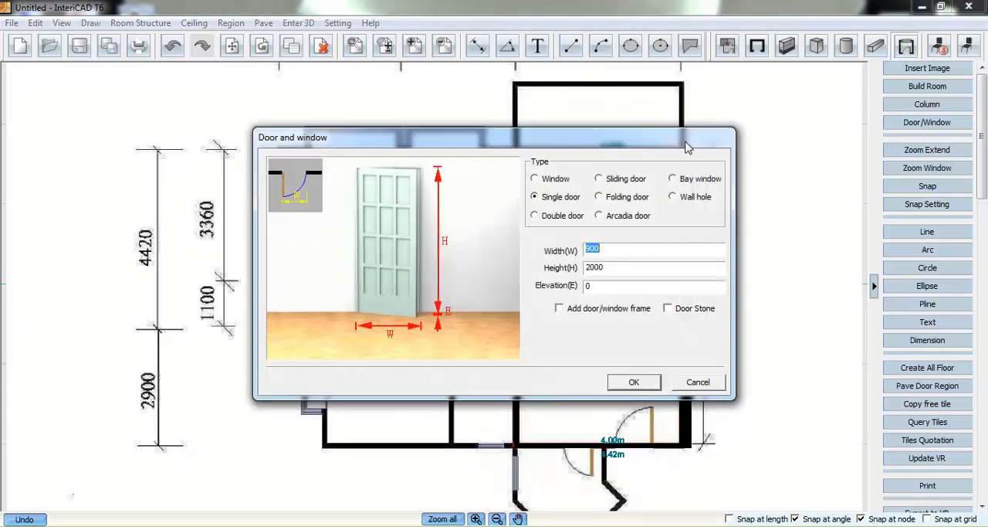
drag(684, 141, 683, 129)
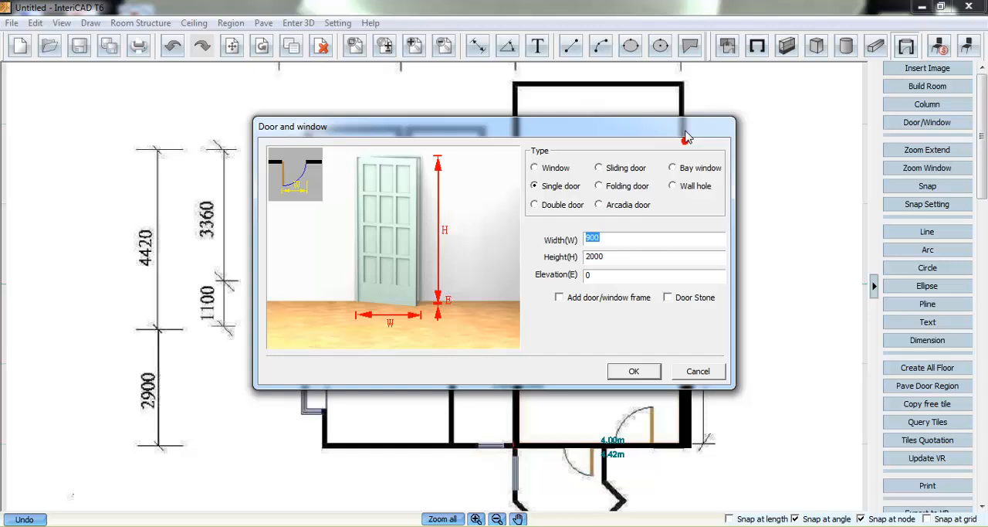
click(630, 370)
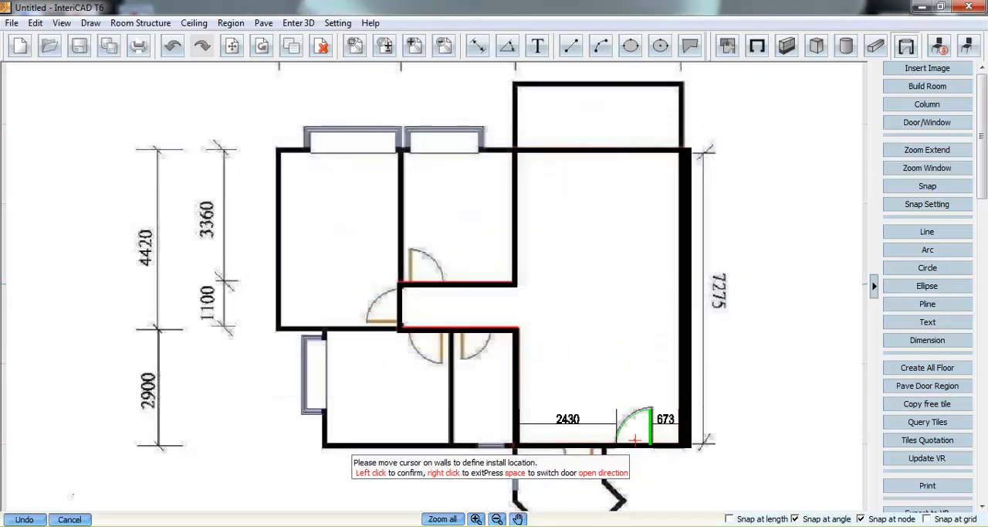
click(635, 439)
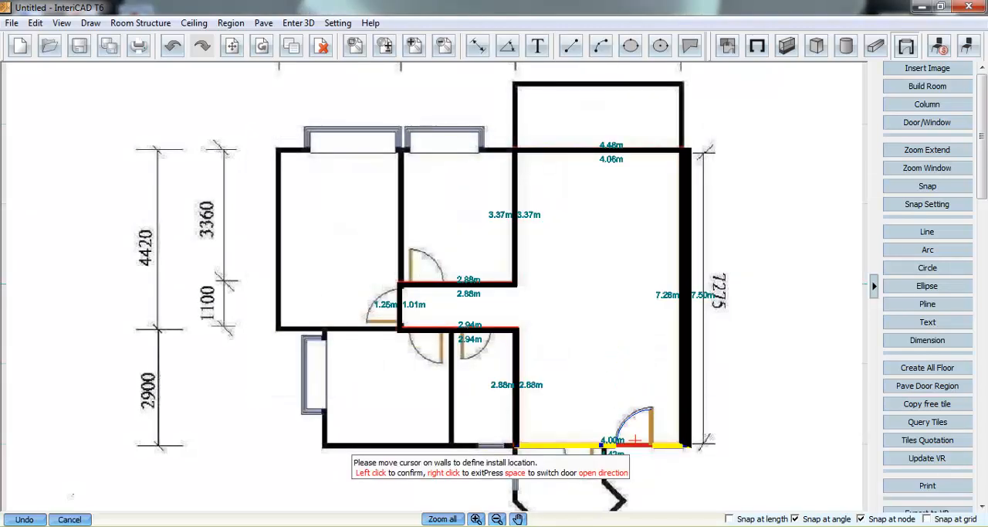
click(428, 272)
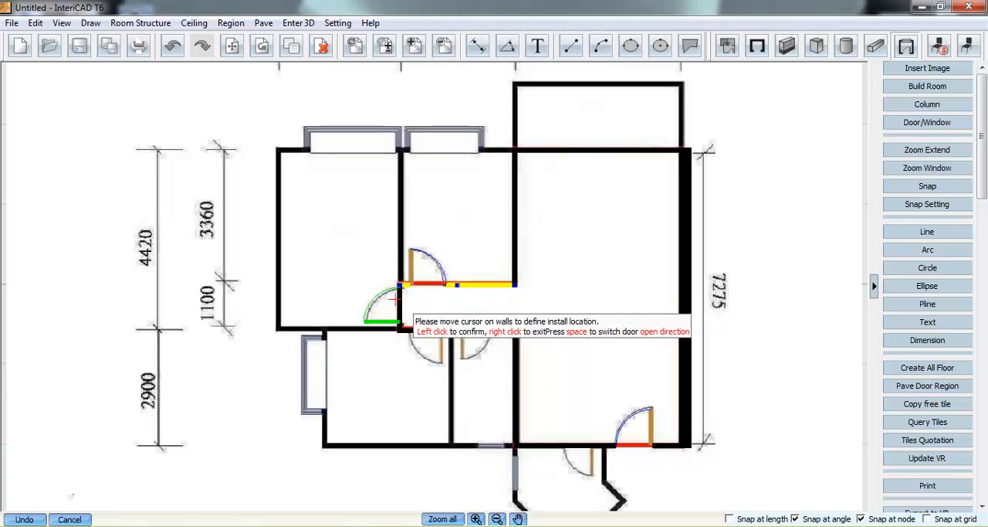
click(396, 302)
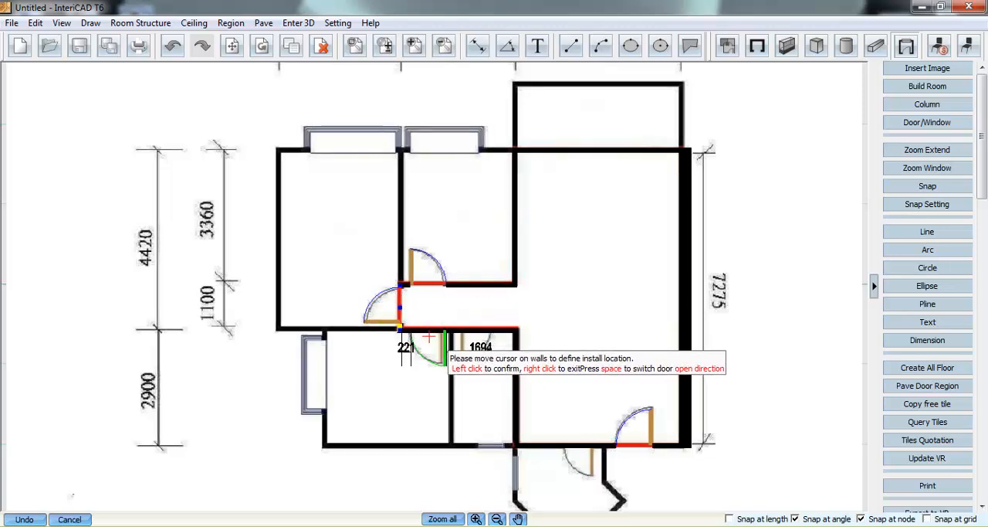
click(432, 333)
right_click(437, 313)
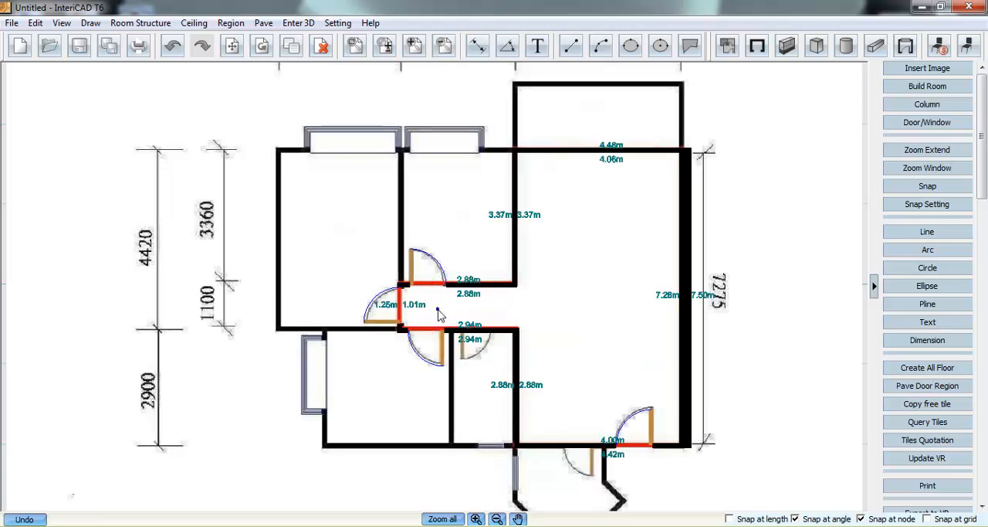
- Place a 3200 × 2300 Arcadia door in the living room's upper wall
click(906, 47)
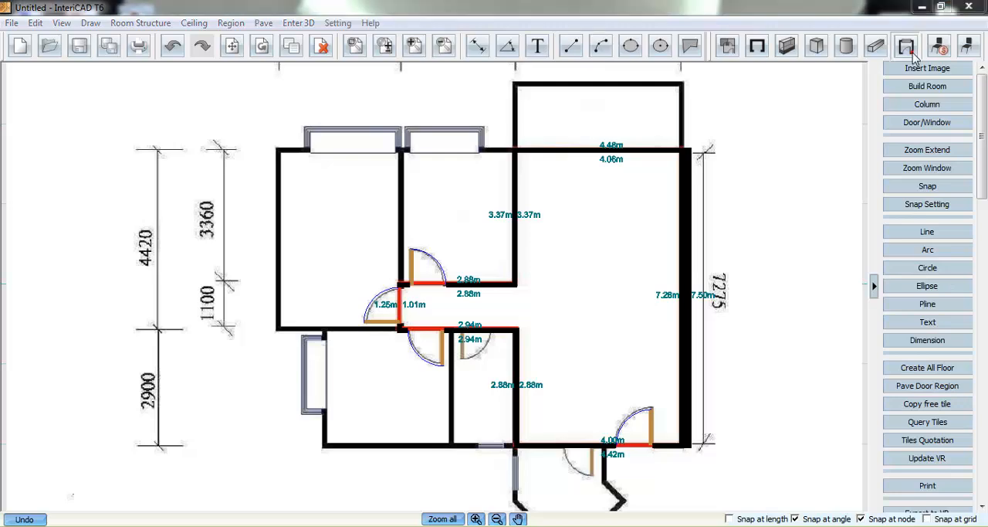
click(611, 219)
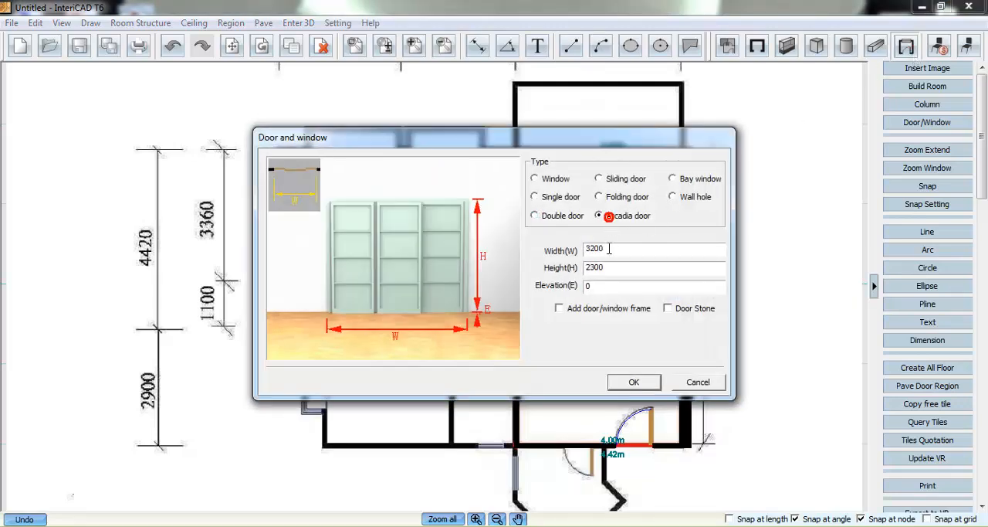
click(624, 380)
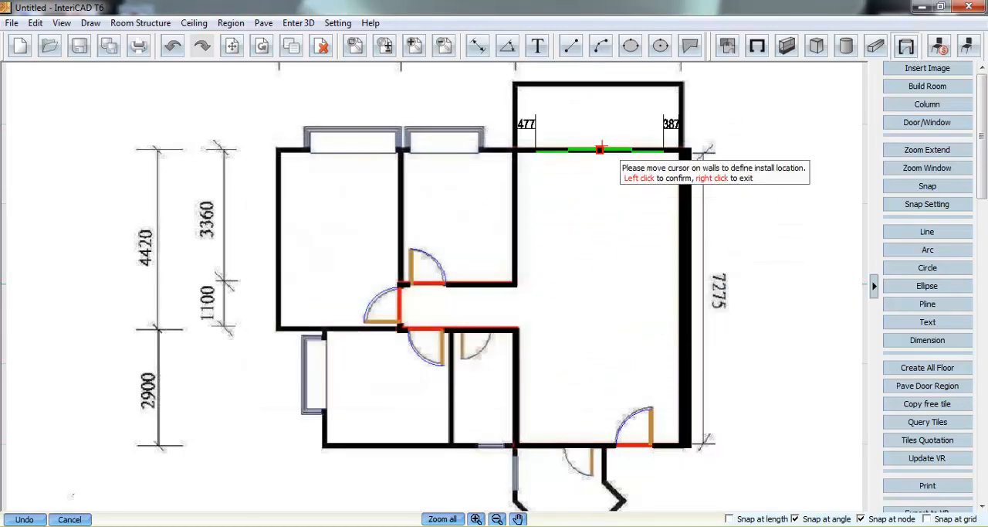
click(569, 160)
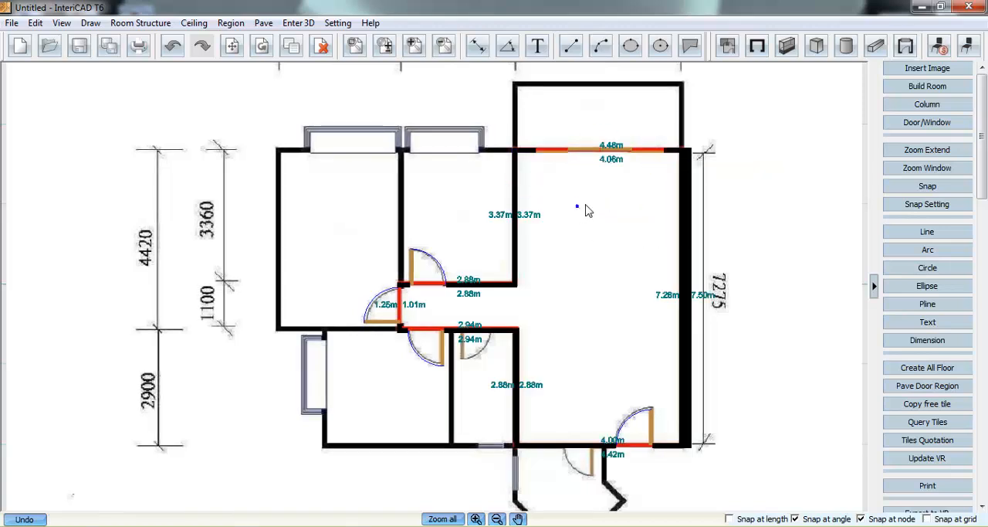
- Hide the floor plan image and fit the drawn walls and doors to the view
click(79, 45)
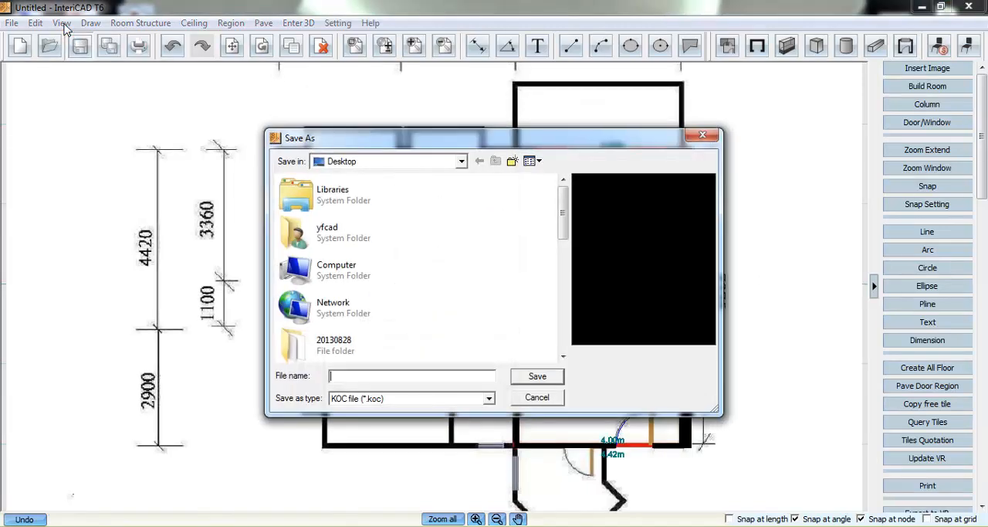
click(695, 136)
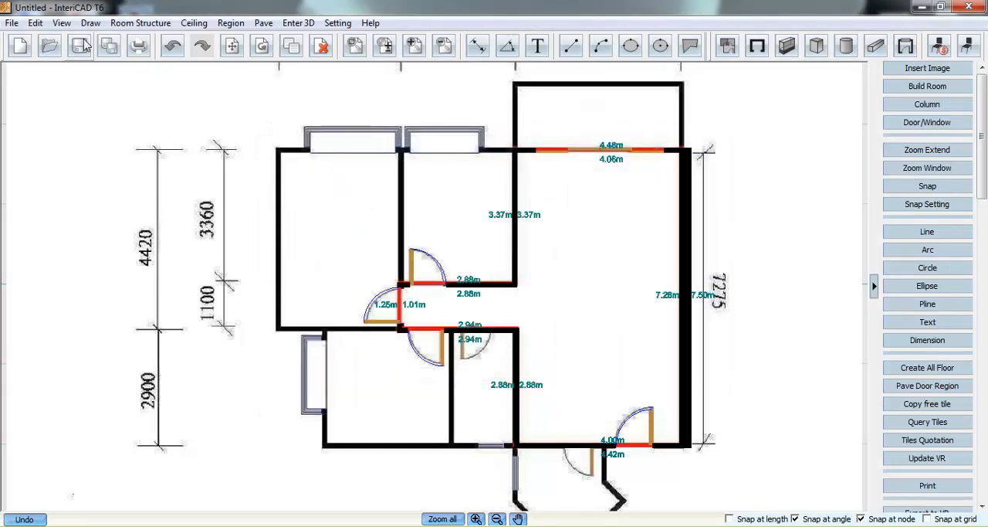
click(61, 26)
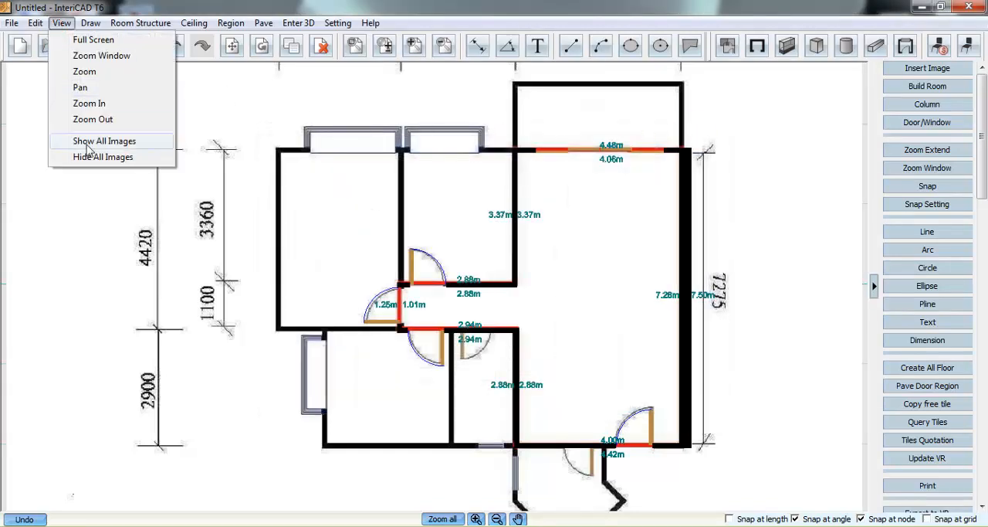
click(91, 158)
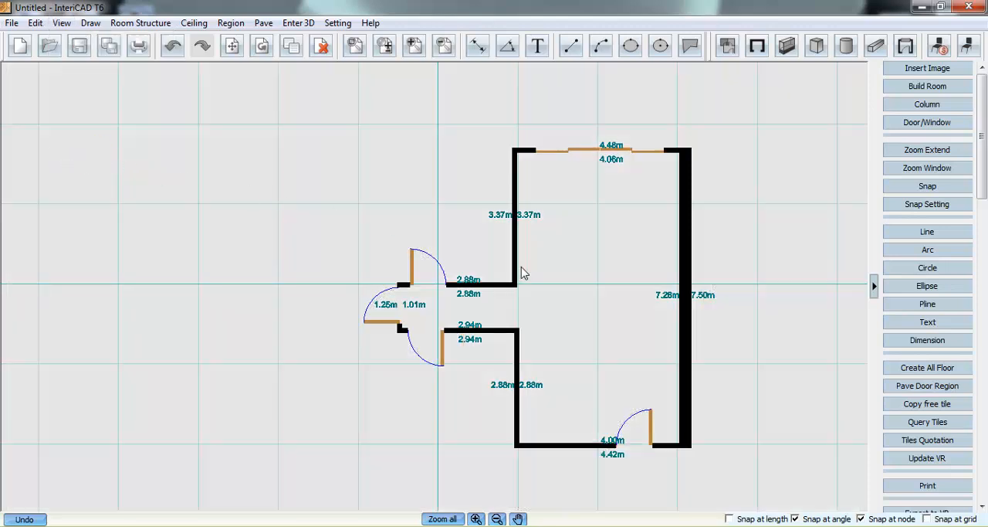
click(450, 519)
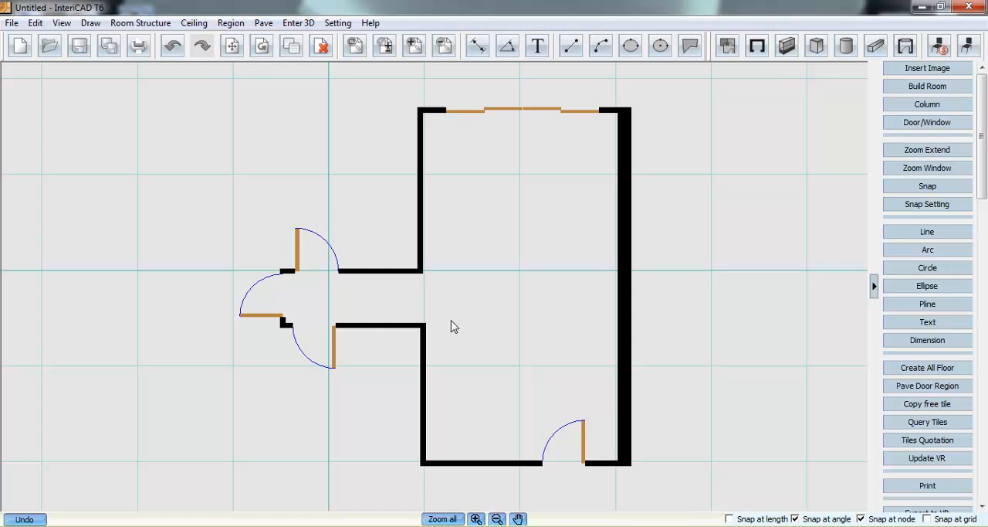
- Open the furniture library and look through the rectangular dining tables under System Library's Home Furniture
click(967, 48)
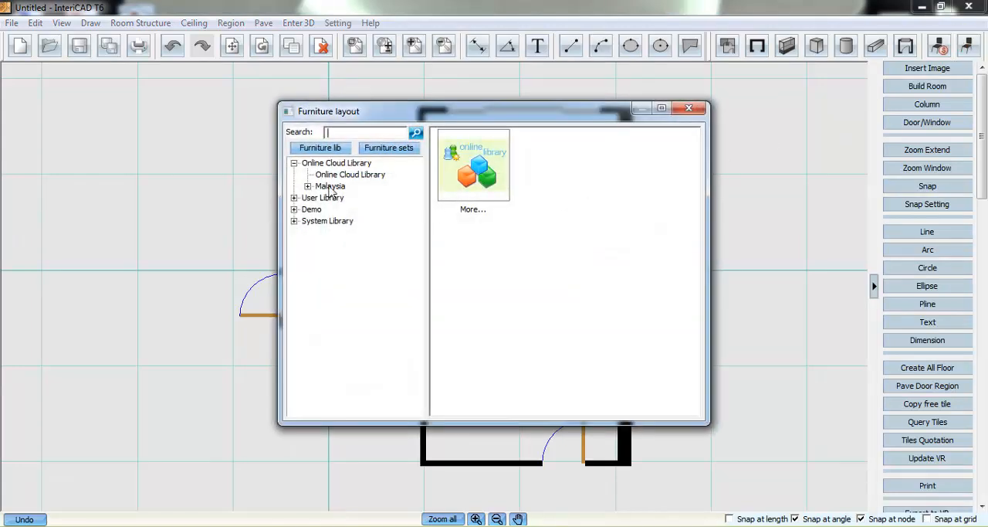
click(294, 221)
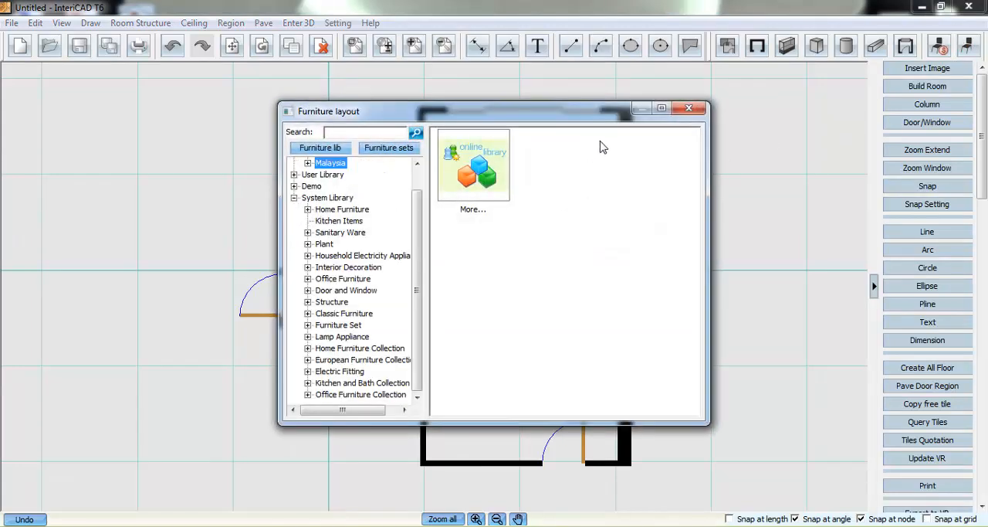
click(662, 109)
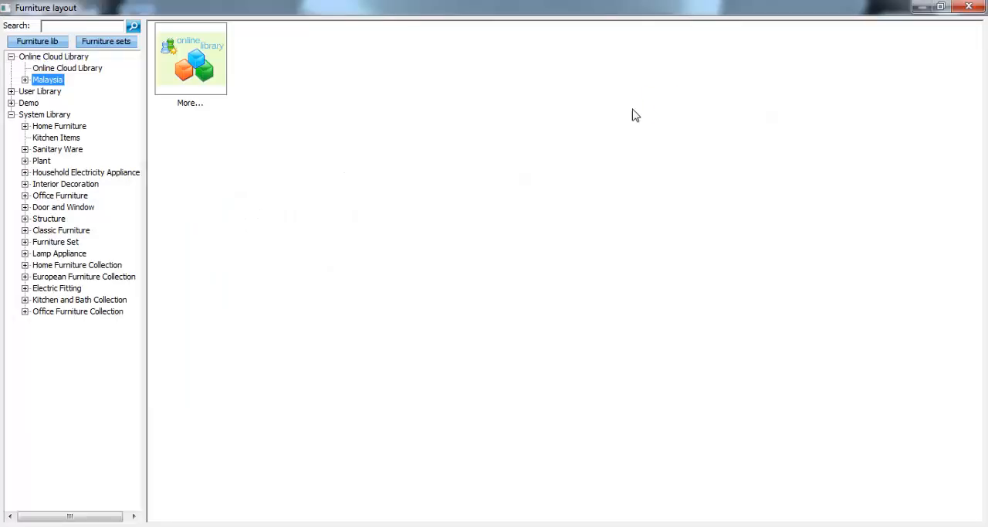
click(25, 126)
click(38, 137)
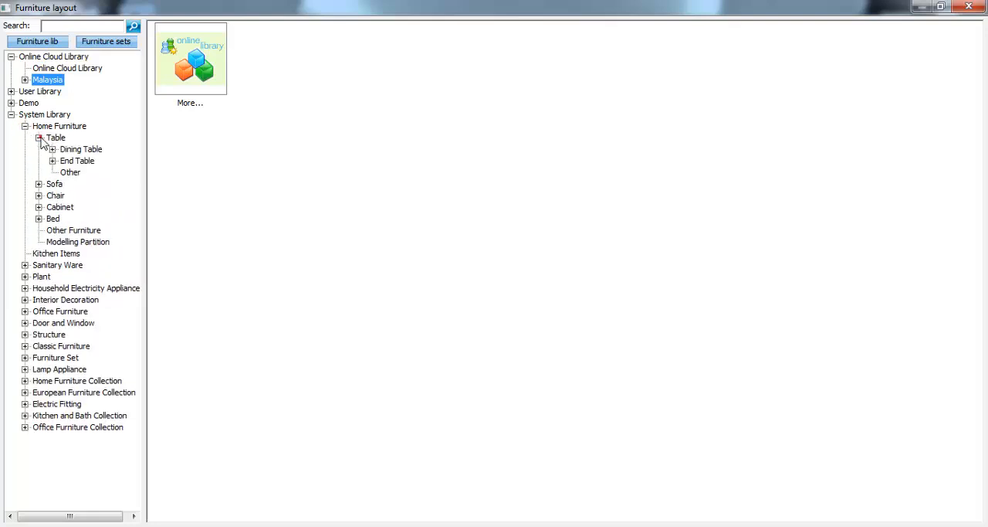
click(53, 149)
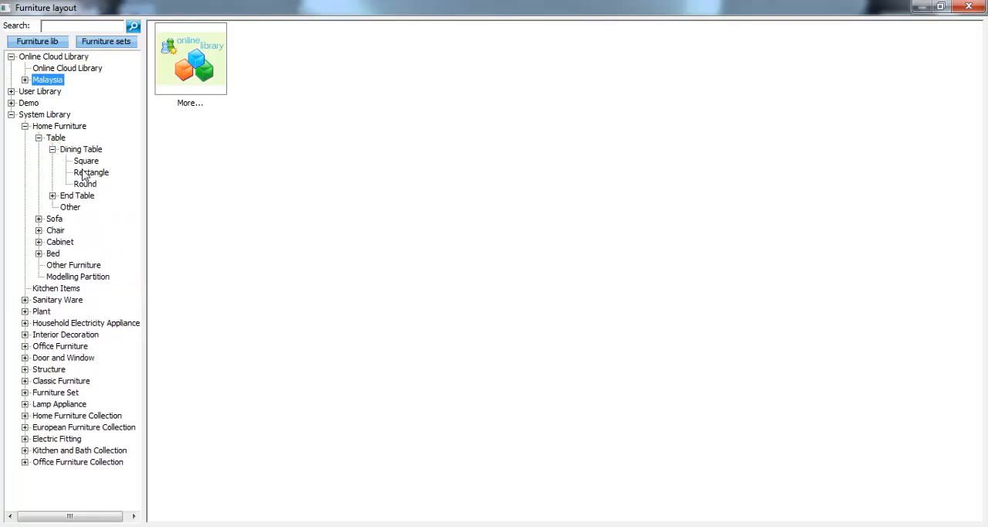
click(83, 173)
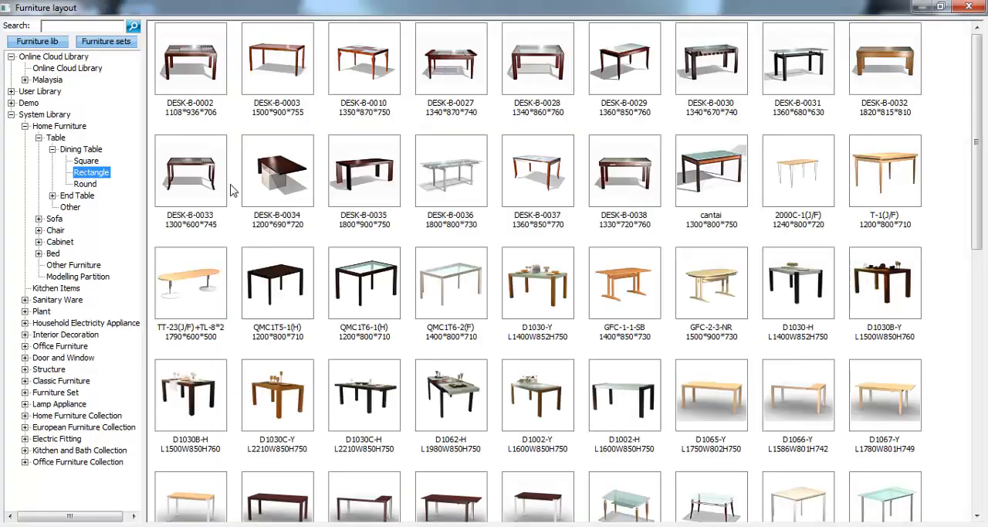
scroll(935, 186, down, 8)
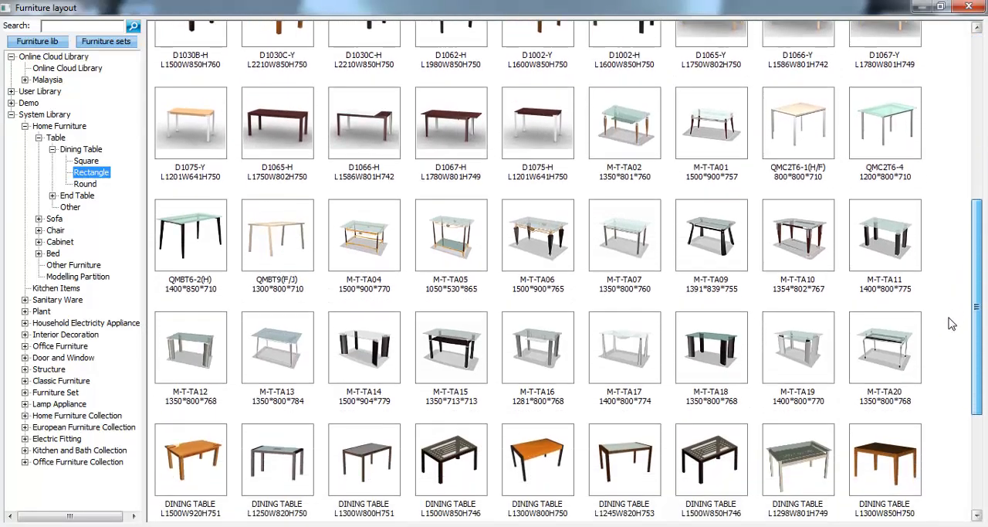
scroll(932, 405, down, 1)
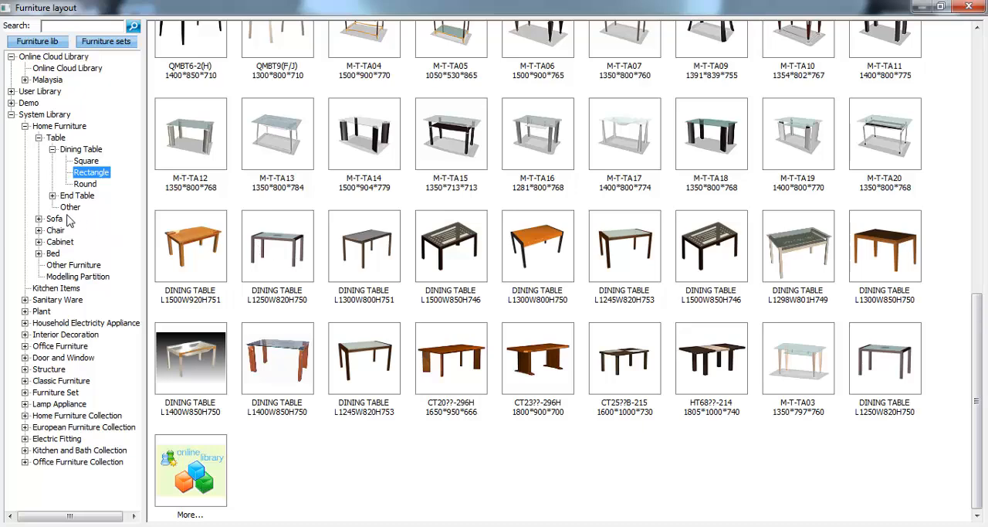
- Look through the Corner Sofa, Single Seat1 and Love Seat1 models in the System Library
click(40, 220)
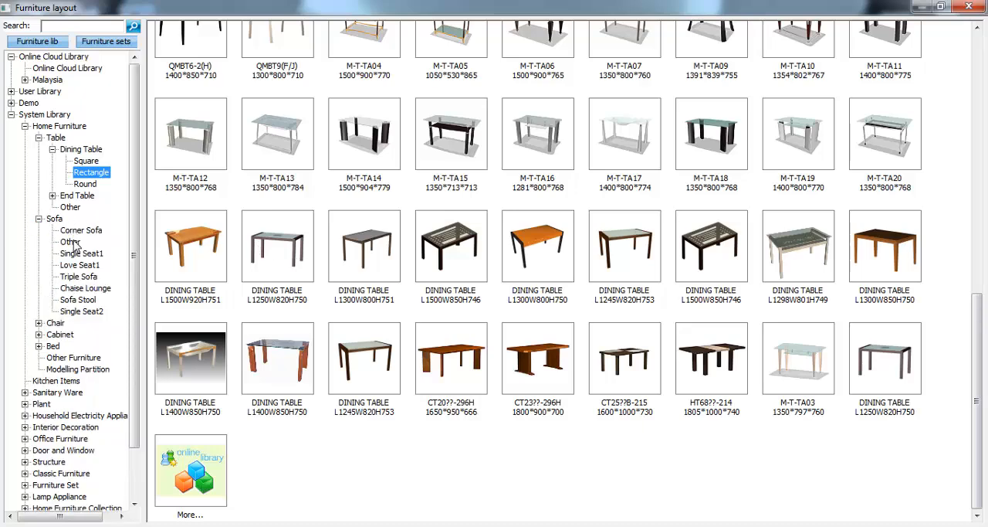
click(81, 231)
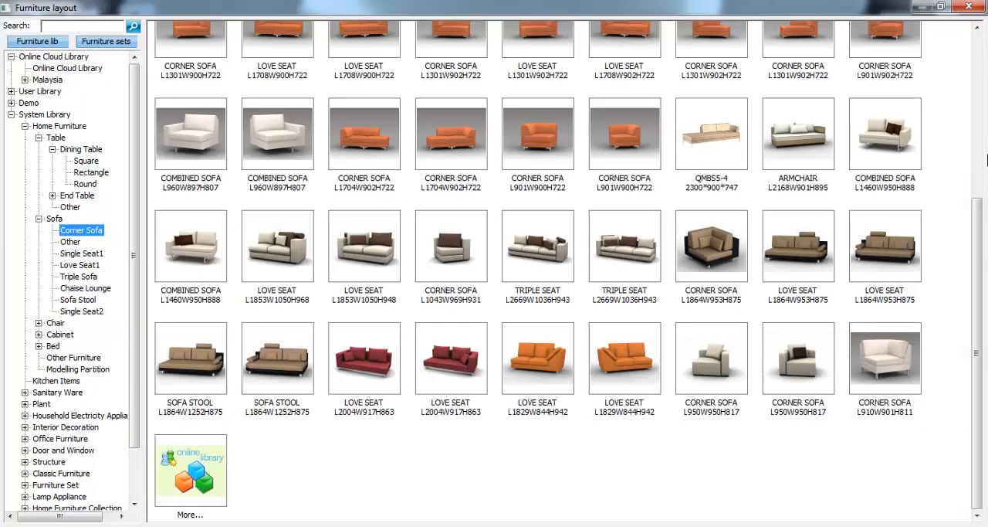
drag(971, 218, 979, 63)
click(87, 257)
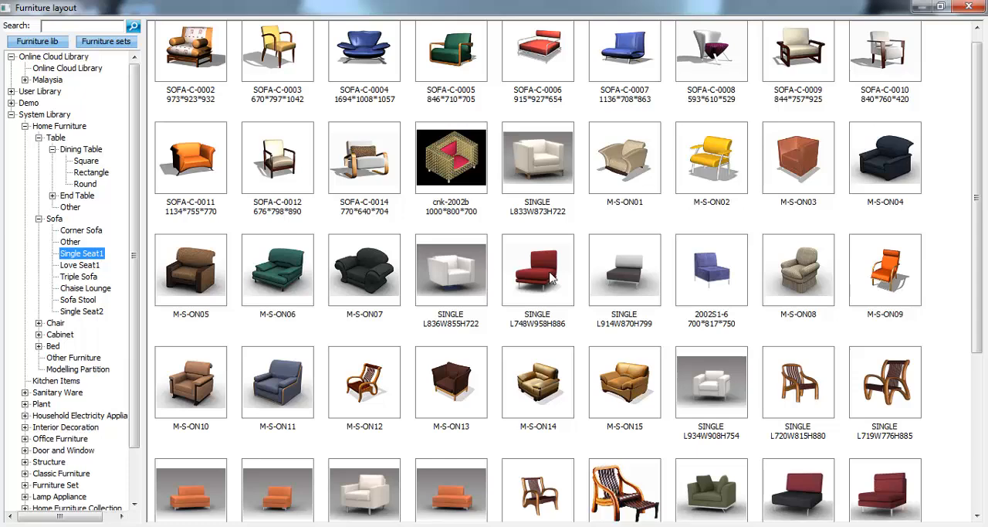
drag(974, 246, 978, 314)
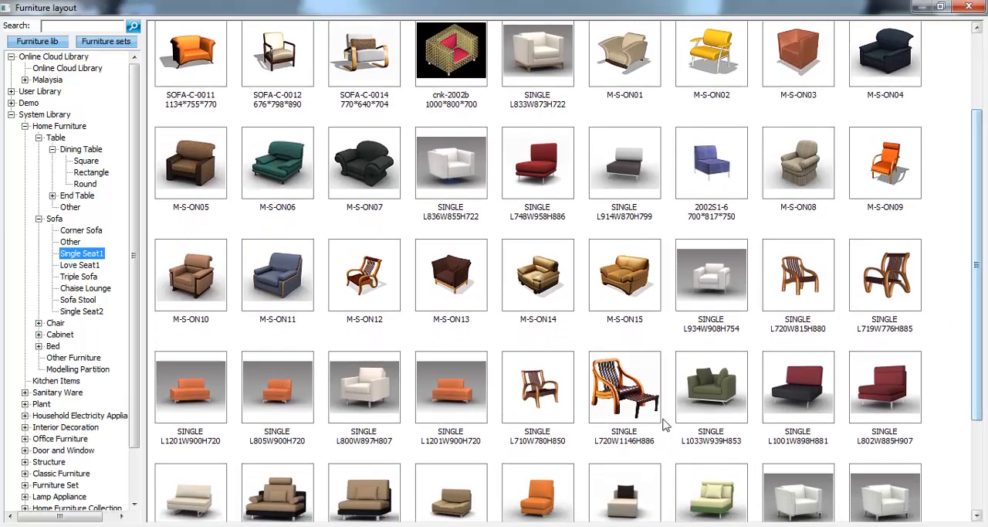
click(77, 265)
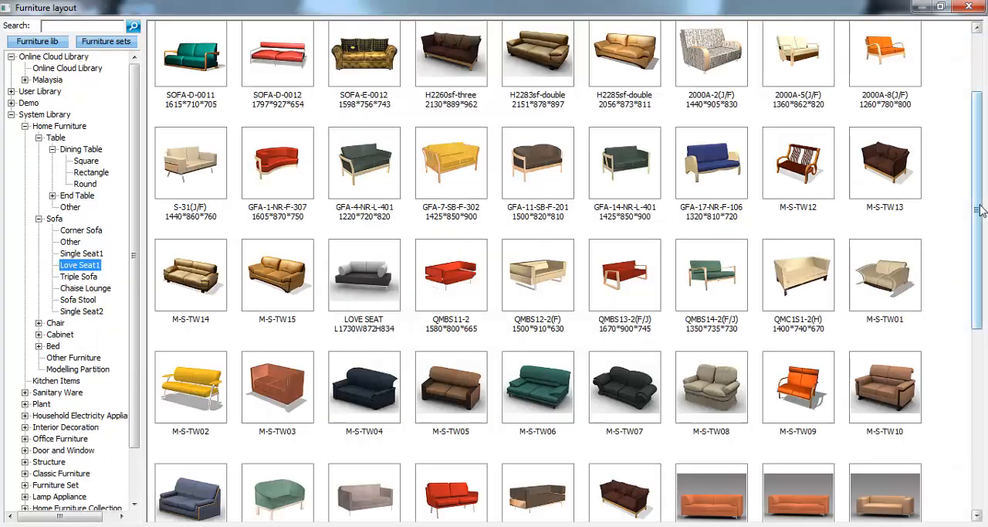
drag(978, 209, 977, 300)
drag(968, 338, 980, 177)
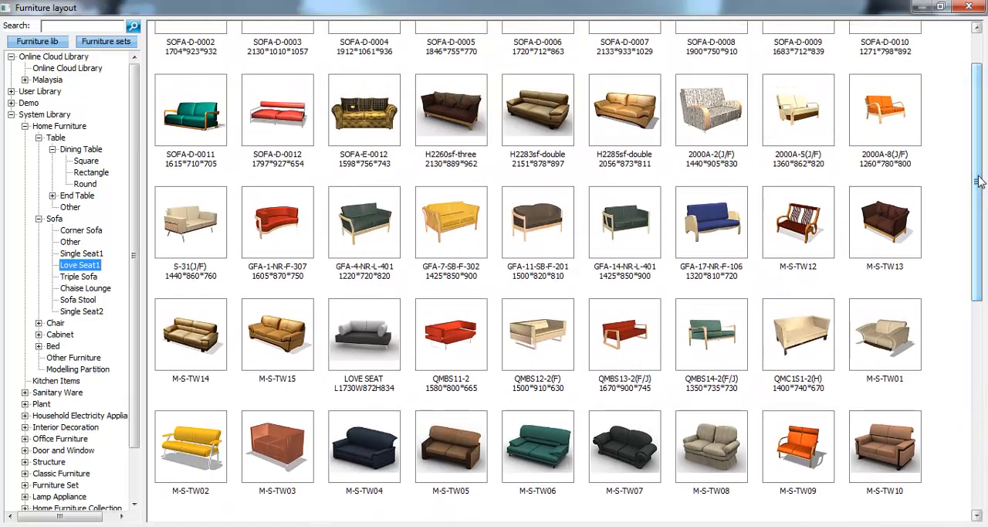
- Place the Demo library's Sofa set in the upper living room, rotated with its back against the thick wall, about 3288 from the lower wall
click(12, 114)
click(10, 102)
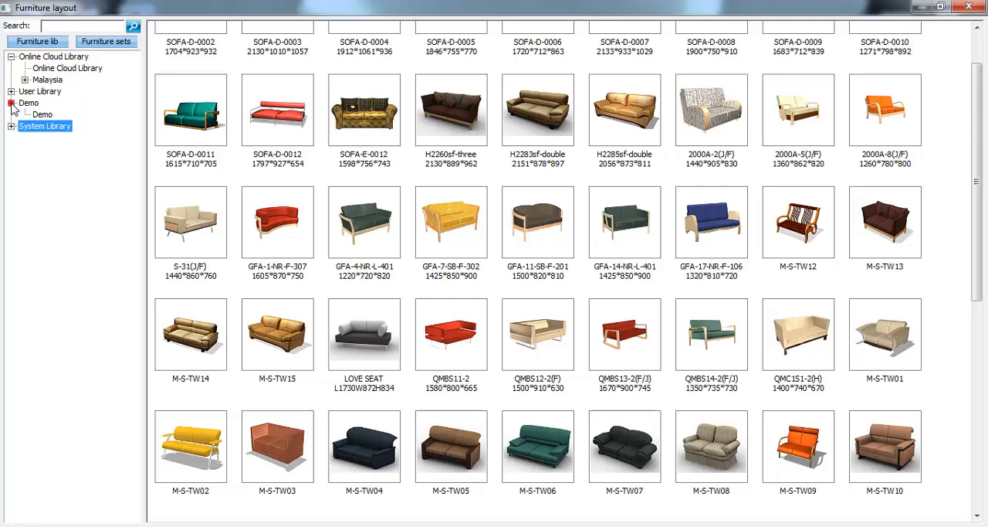
click(42, 115)
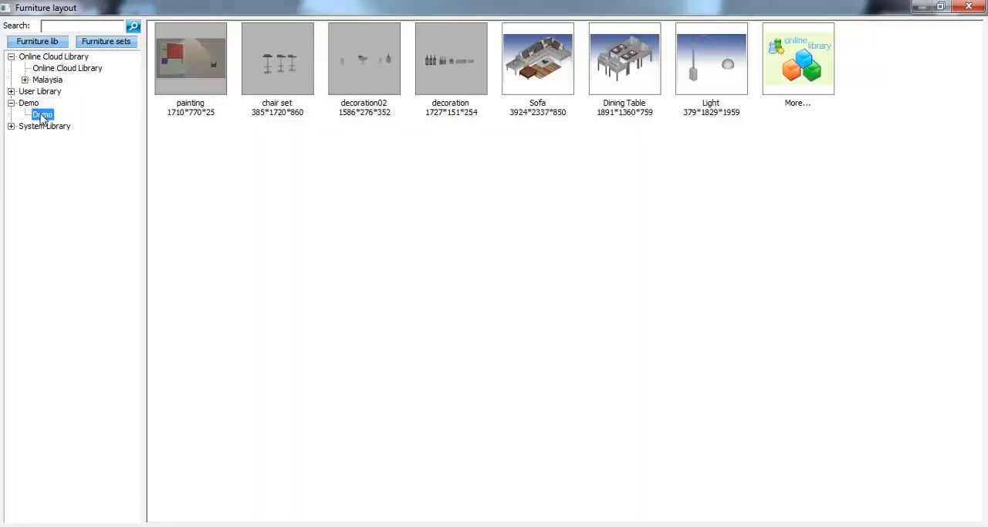
double_click(556, 91)
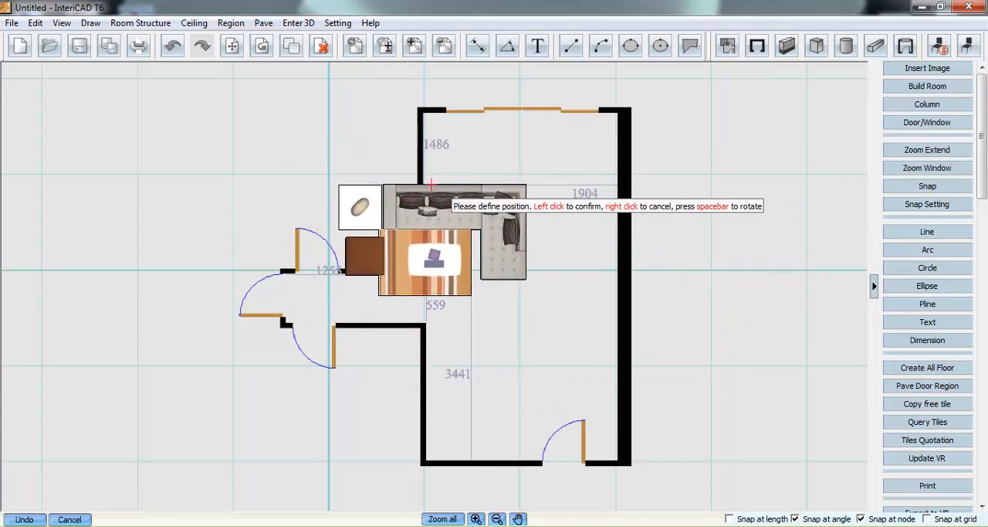
key(space)
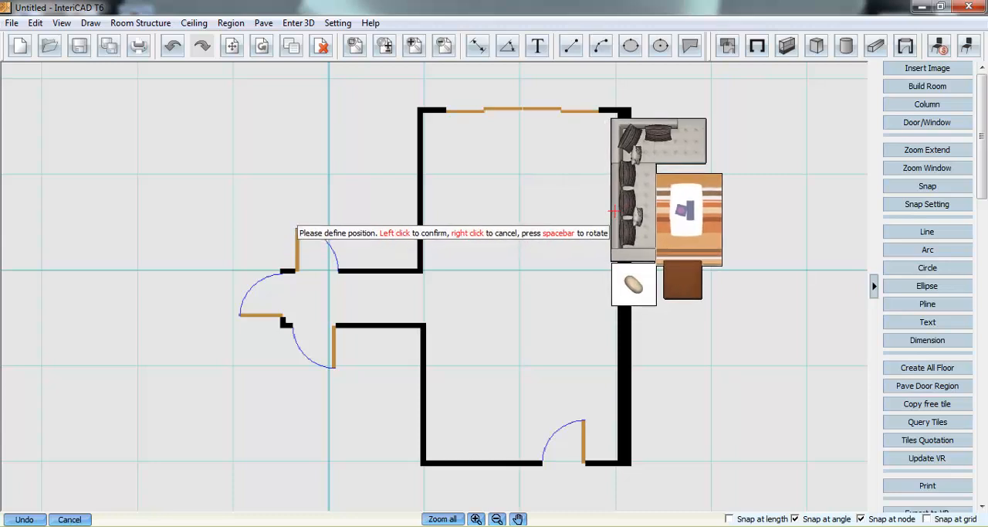
key(space)
key(space)
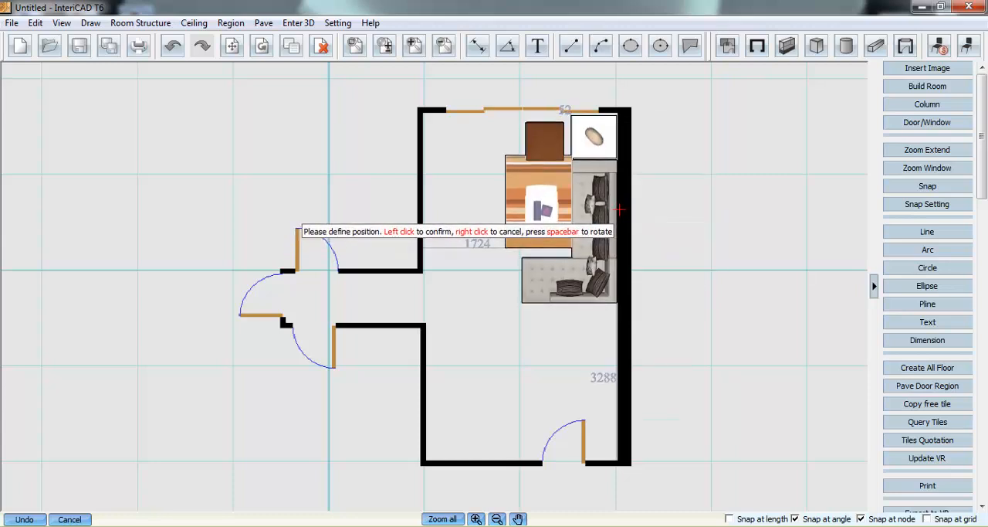
click(619, 208)
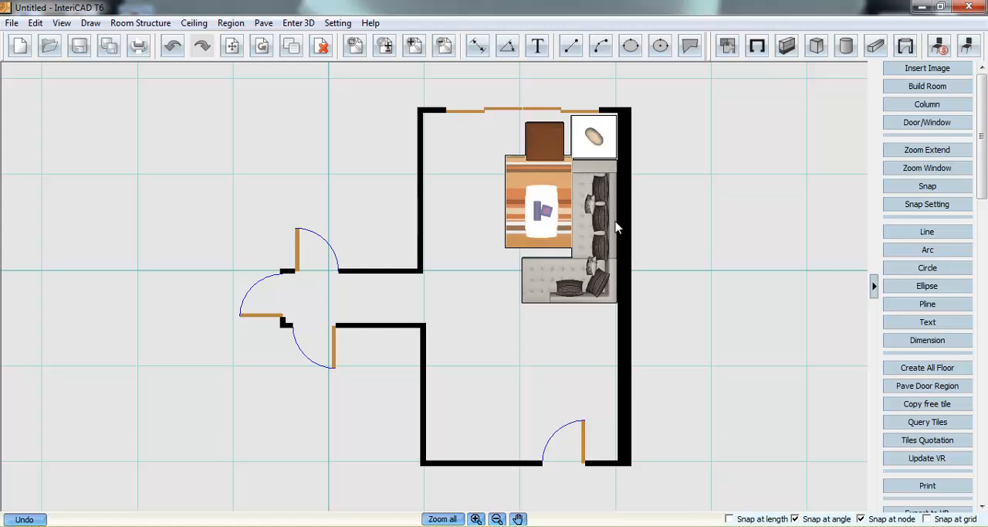
- Place the Demo library's Dining Table set, rotated horizontally, in the lower living room, about 2460 from the thick wall
click(939, 46)
double_click(644, 85)
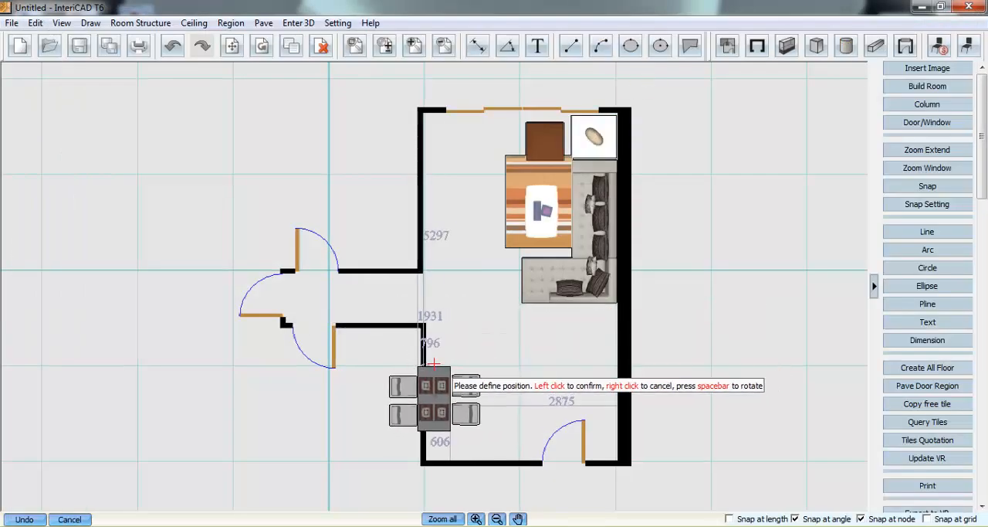
key(space)
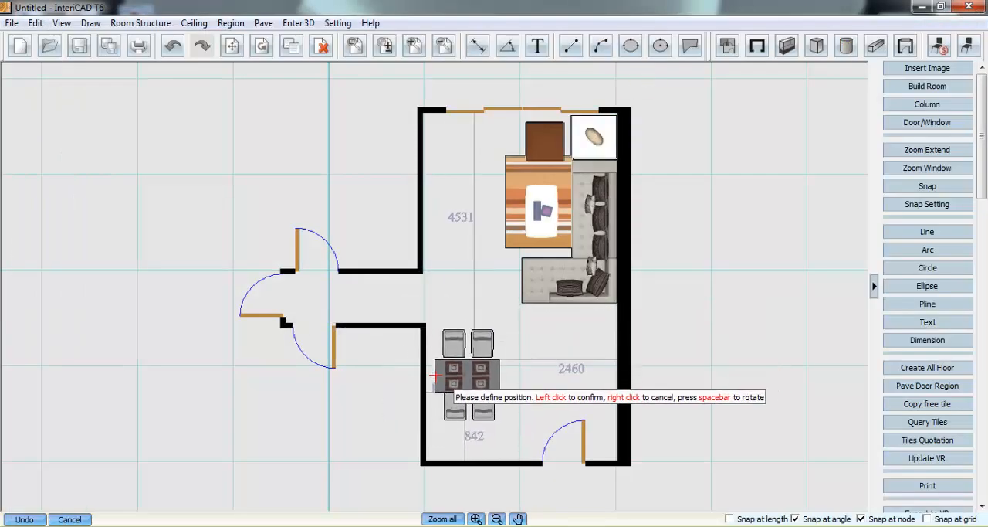
click(435, 376)
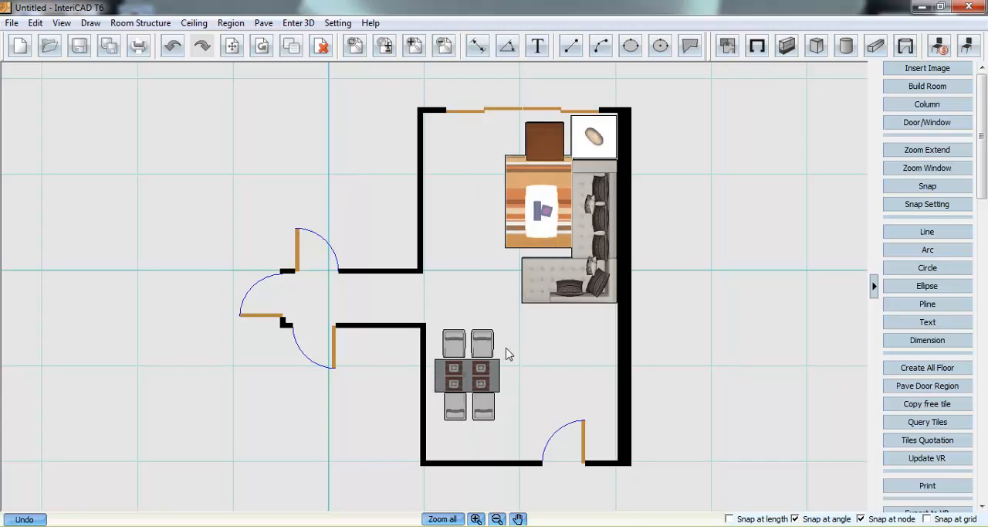
click(469, 386)
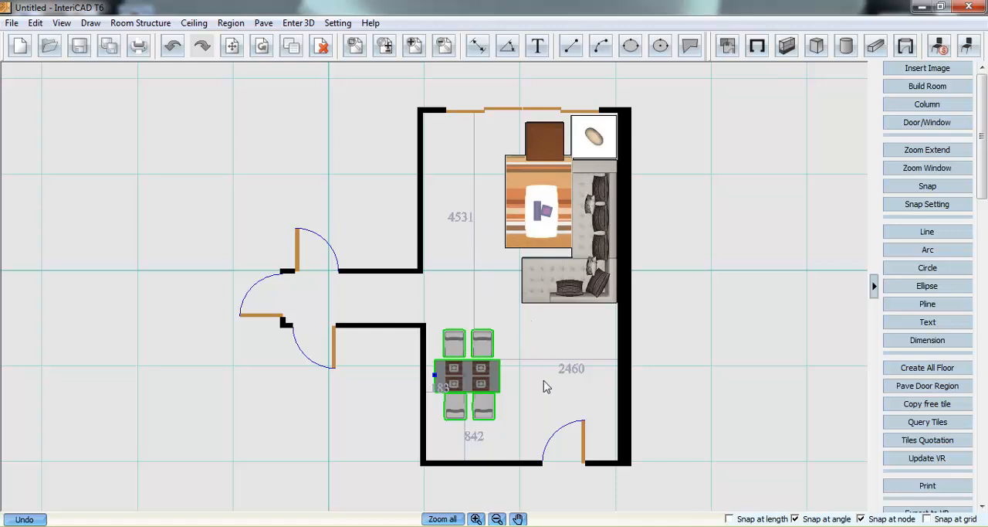
click(529, 338)
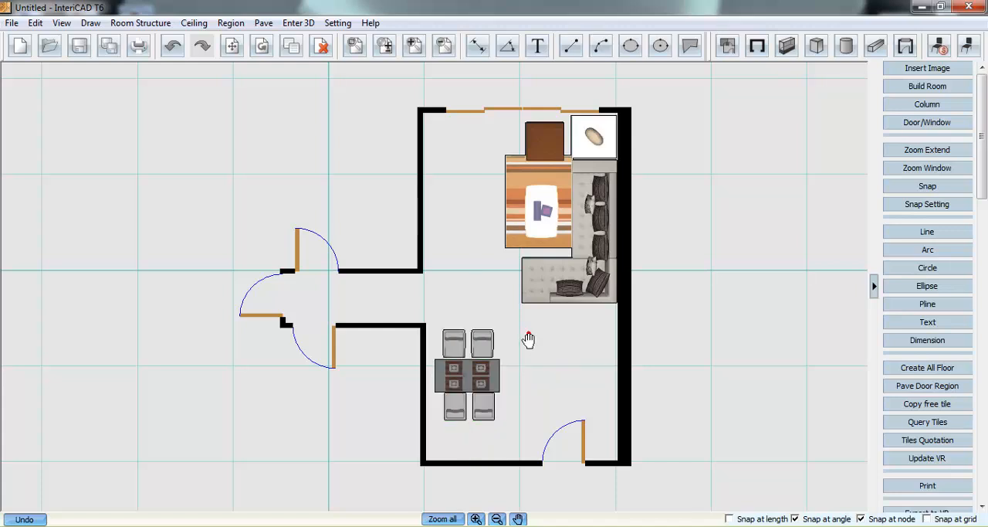
- Start the export to VR and look through the Livingroom templates
click(266, 24)
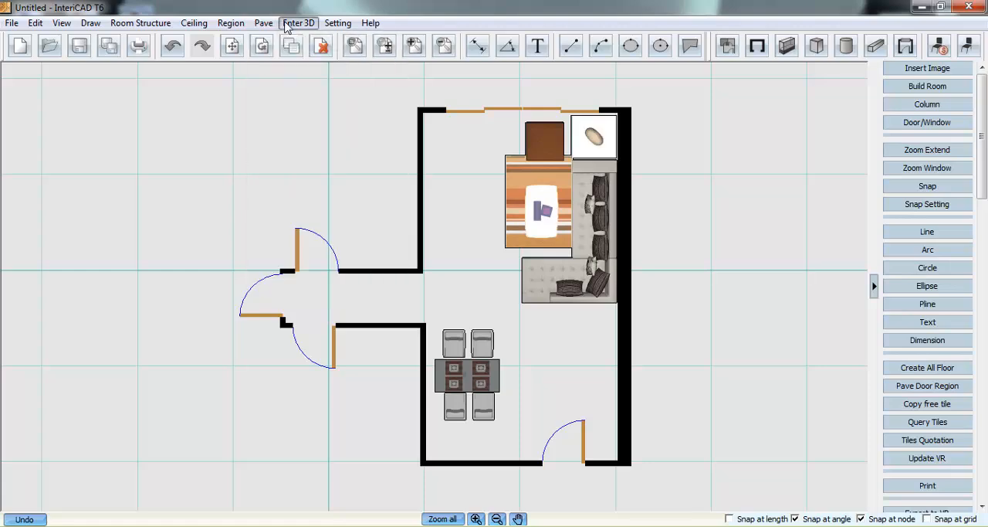
click(288, 24)
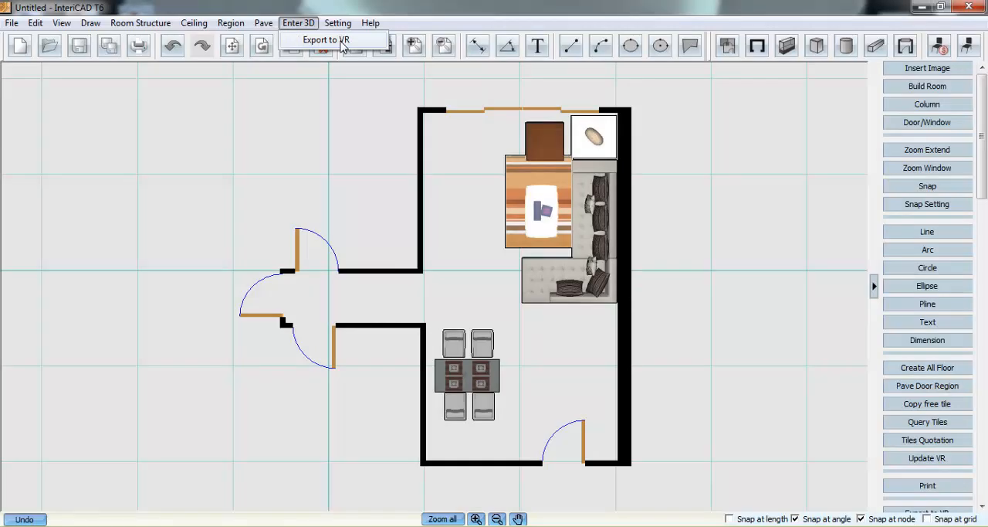
click(341, 41)
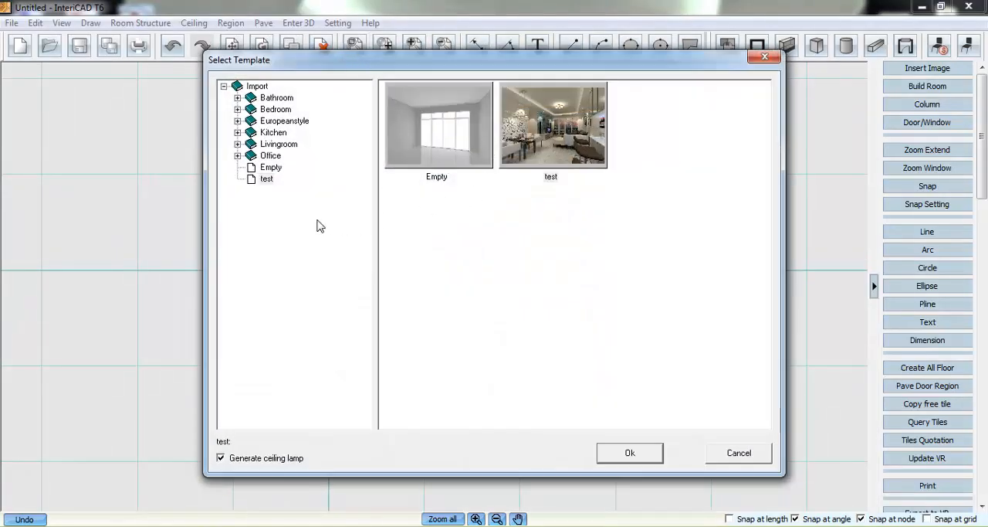
click(237, 143)
click(296, 237)
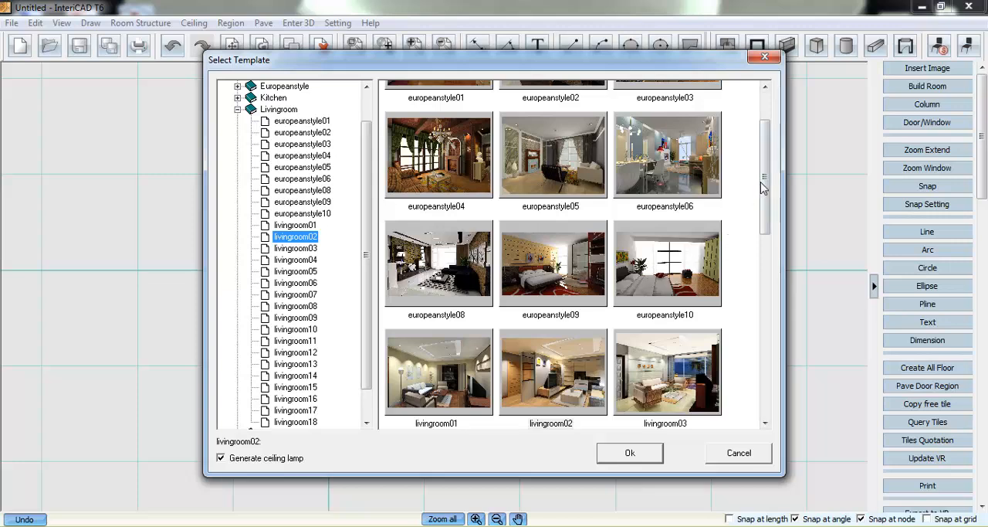
drag(763, 187, 748, 229)
drag(366, 174, 359, 237)
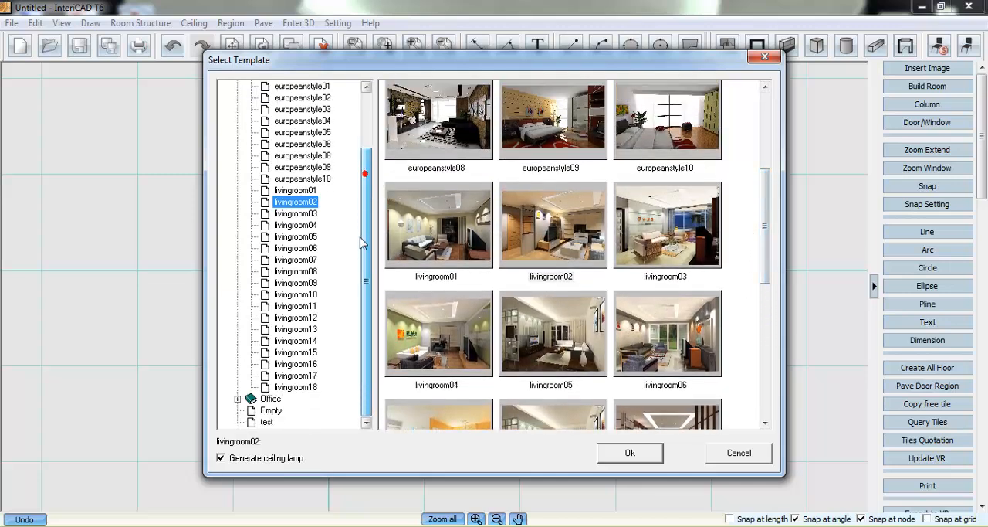
- Export the room to VR with the test template and Generate ceiling lamp turned off
click(267, 422)
click(571, 157)
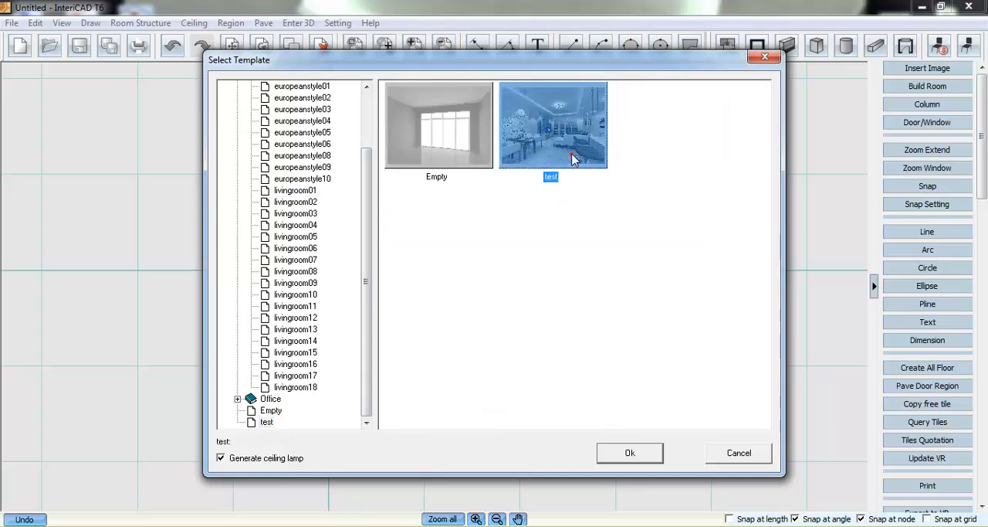
click(256, 458)
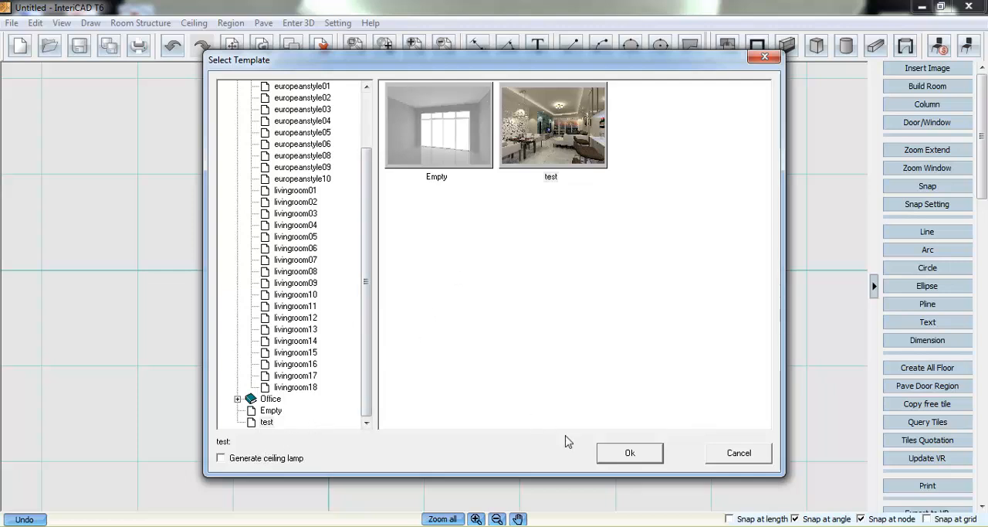
click(630, 453)
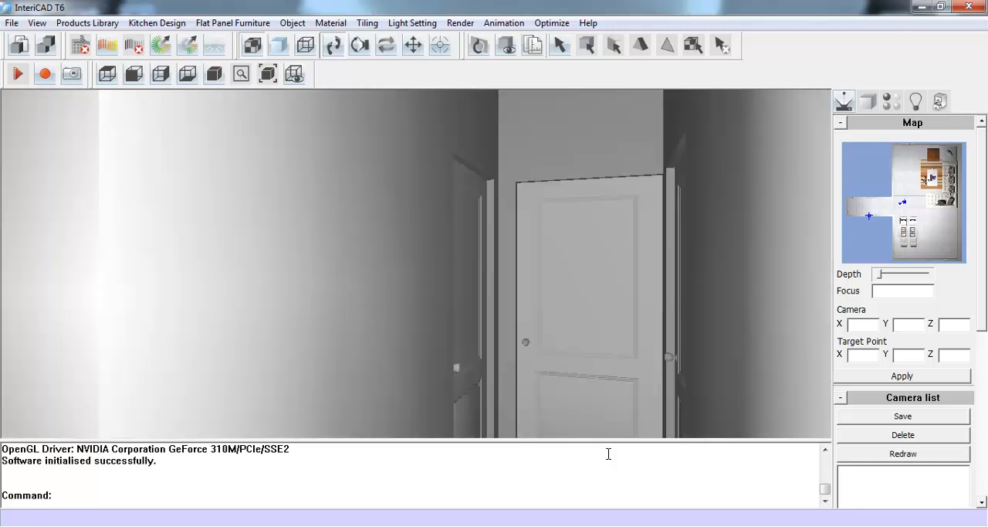
- Enlarge the 3D view over the command area and aim the camera at the empty wall opposite the sofa
drag(554, 441, 549, 517)
drag(629, 320, 97, 264)
mouse_move(671, 347)
mouse_down()
mouse_move(234, 287)
mouse_move(528, 364)
mouse_move(508, 307)
mouse_move(331, 269)
mouse_move(605, 359)
mouse_move(479, 319)
mouse_move(447, 339)
mouse_move(479, 379)
mouse_move(691, 417)
mouse_move(377, 337)
mouse_up()
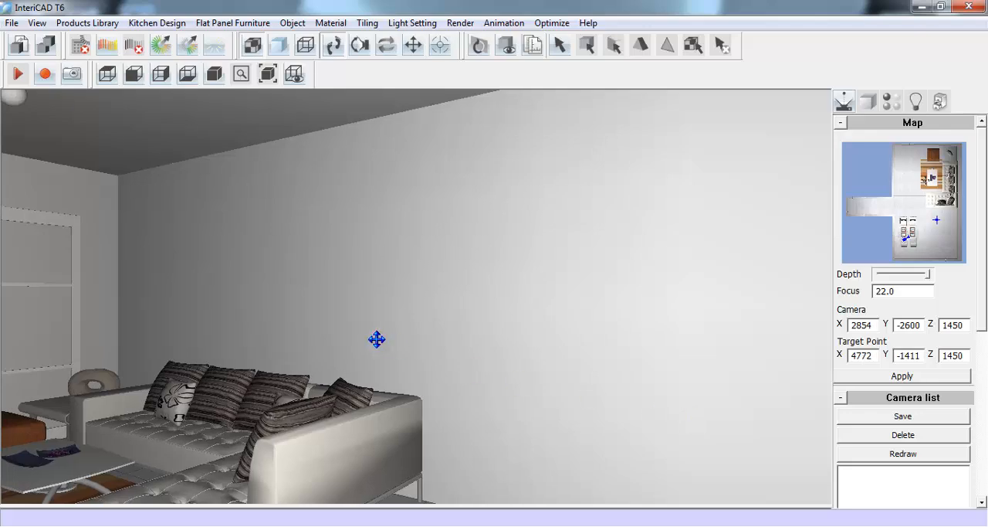
drag(407, 374, 543, 376)
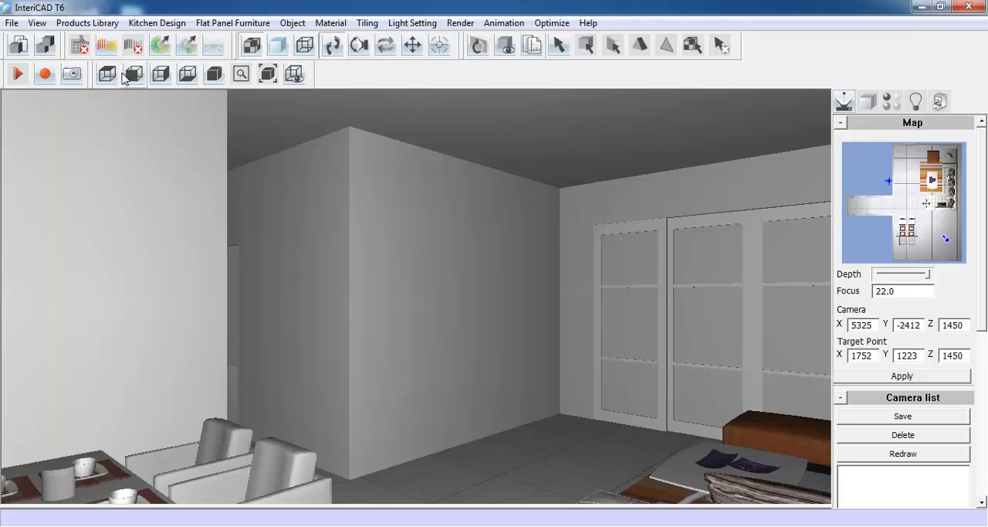
- Open Clone Object and preview the Bedroom01 and Bedroom04 scenes
click(96, 24)
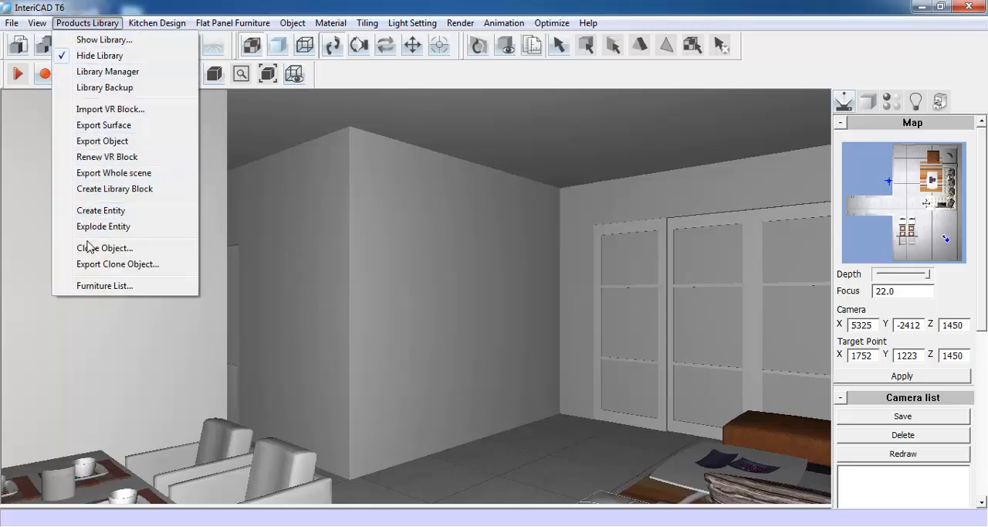
click(147, 252)
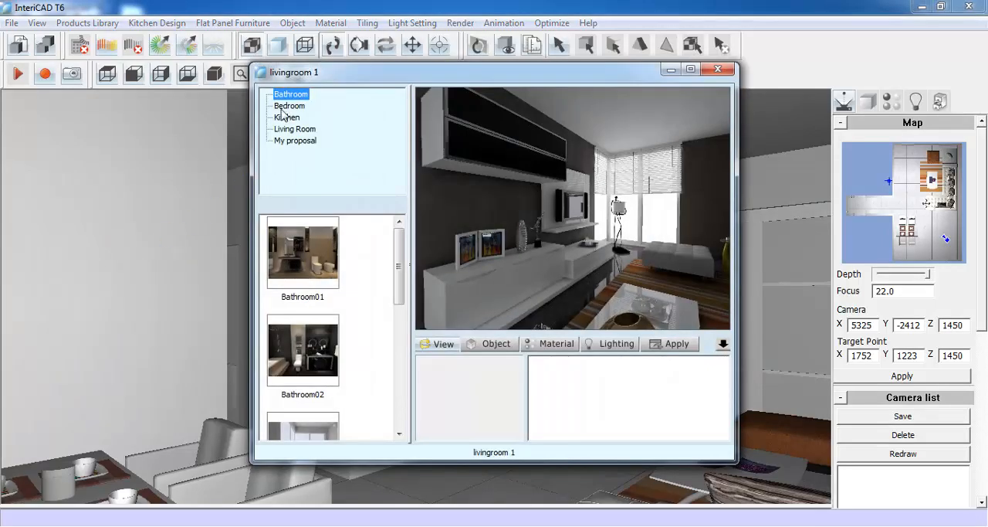
click(288, 106)
click(303, 252)
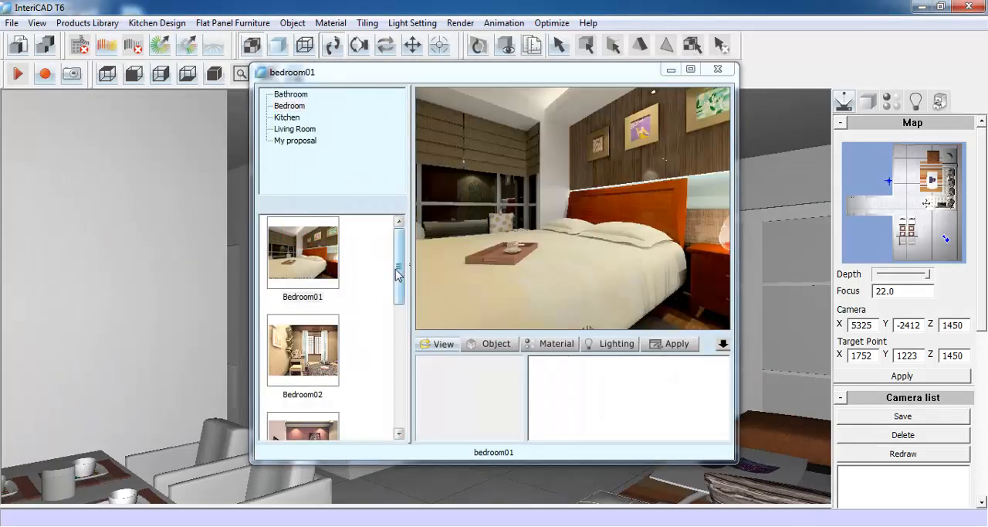
scroll(398, 272, down, 3)
click(301, 321)
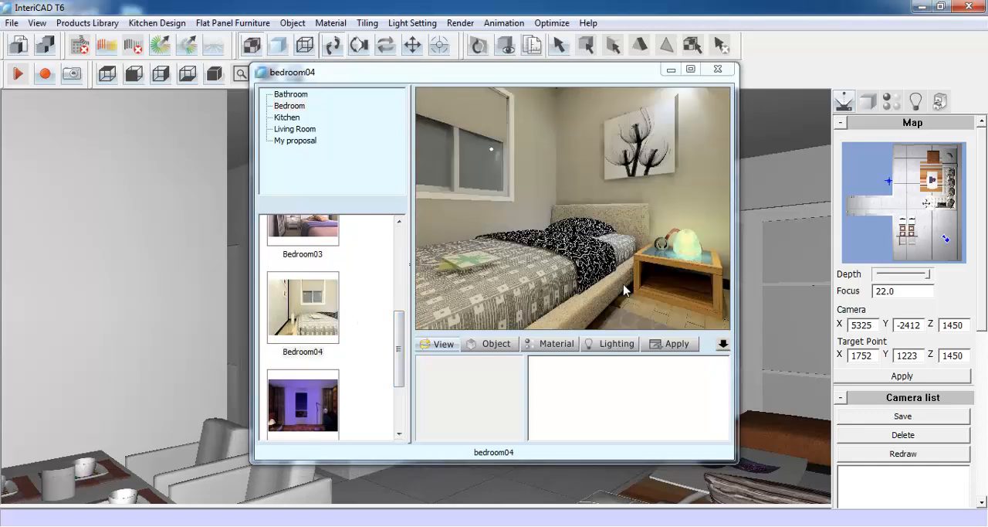
drag(624, 284, 464, 229)
drag(530, 150, 400, 290)
drag(659, 248, 473, 201)
- Load the livingroom 1 scene from My proposal and look around it, ending on the TV cabinet
click(286, 117)
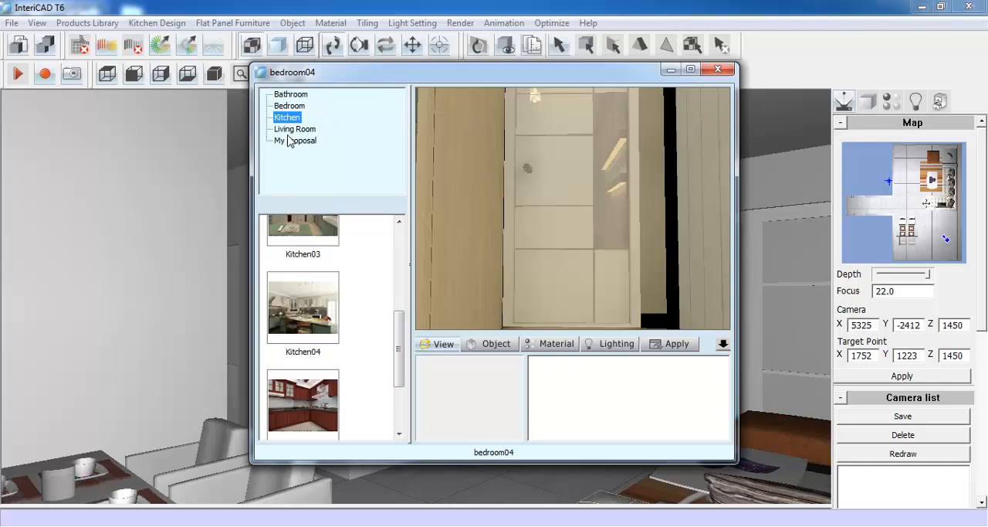
click(287, 140)
click(309, 303)
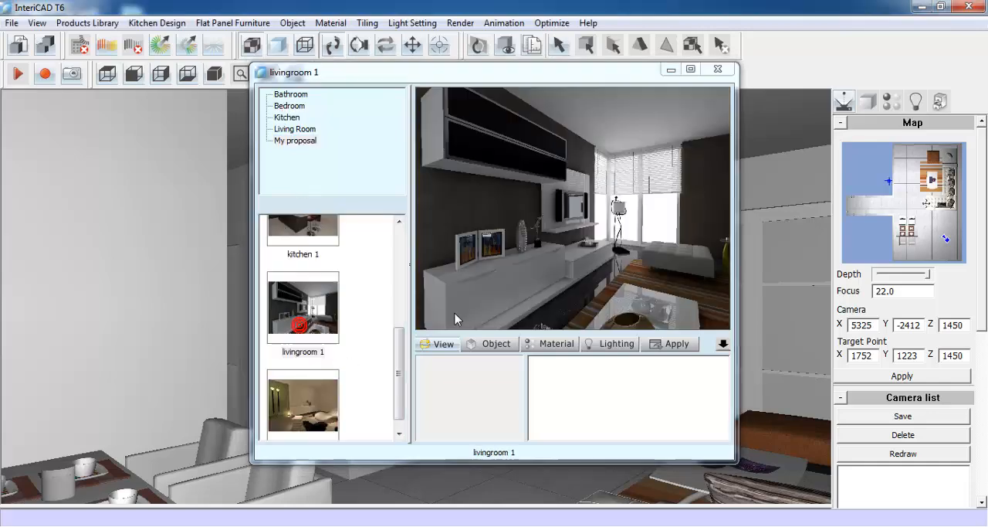
click(474, 277)
drag(636, 176, 687, 271)
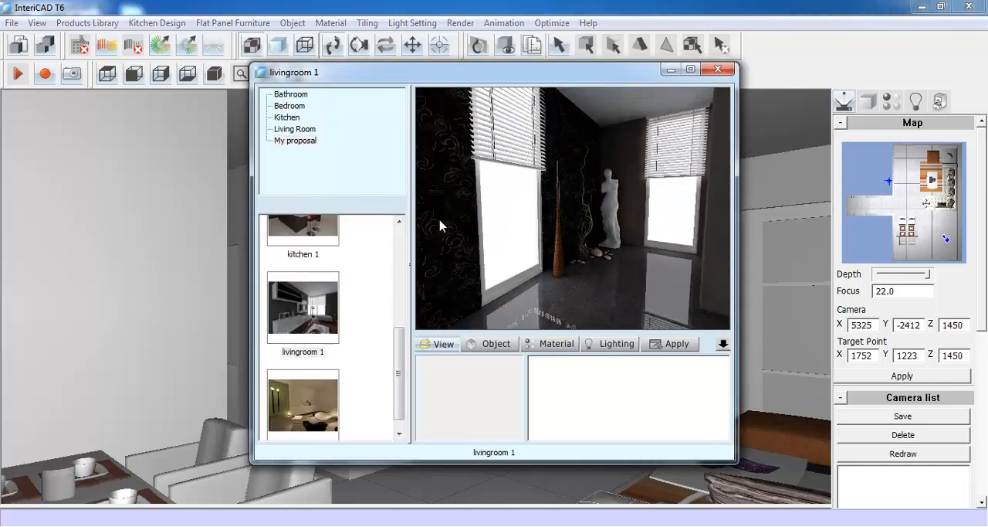
drag(441, 219, 755, 262)
drag(448, 236, 738, 281)
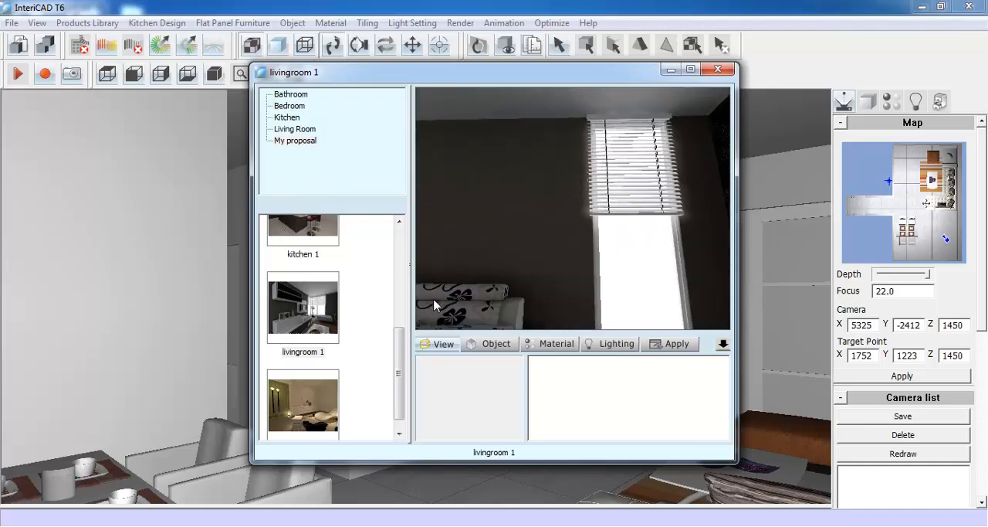
drag(434, 305, 705, 203)
drag(452, 263, 663, 269)
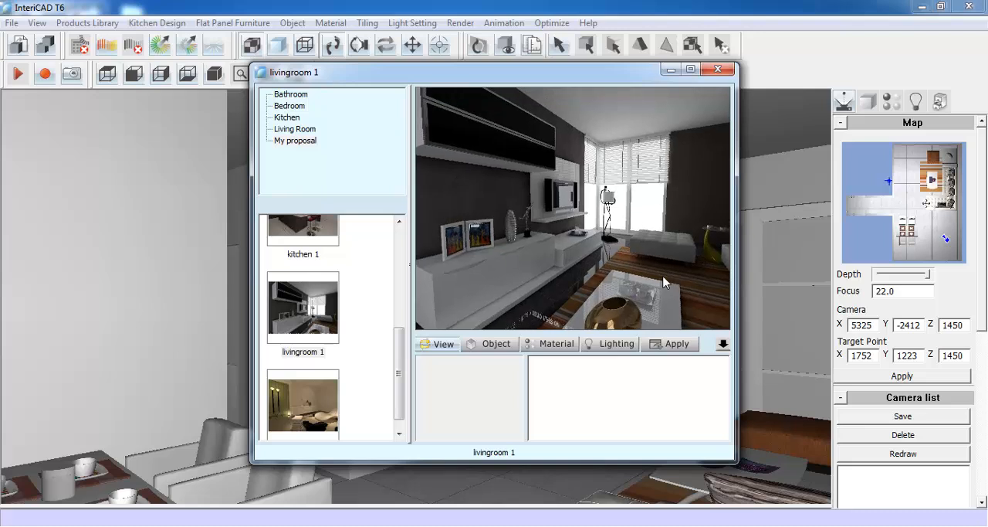
- Sample the materials of the white bench and striped rug and the window's lighting in livingroom 1
click(572, 344)
click(577, 285)
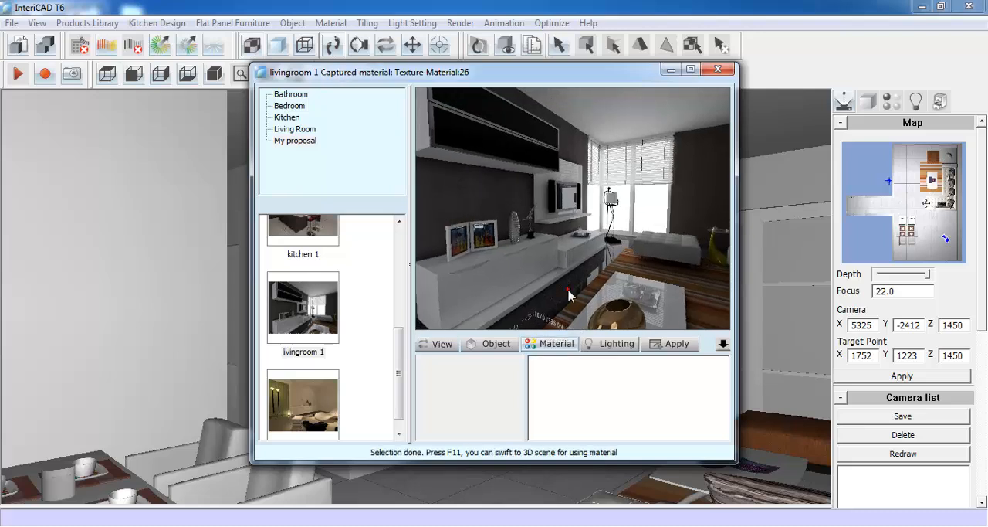
click(641, 266)
click(653, 253)
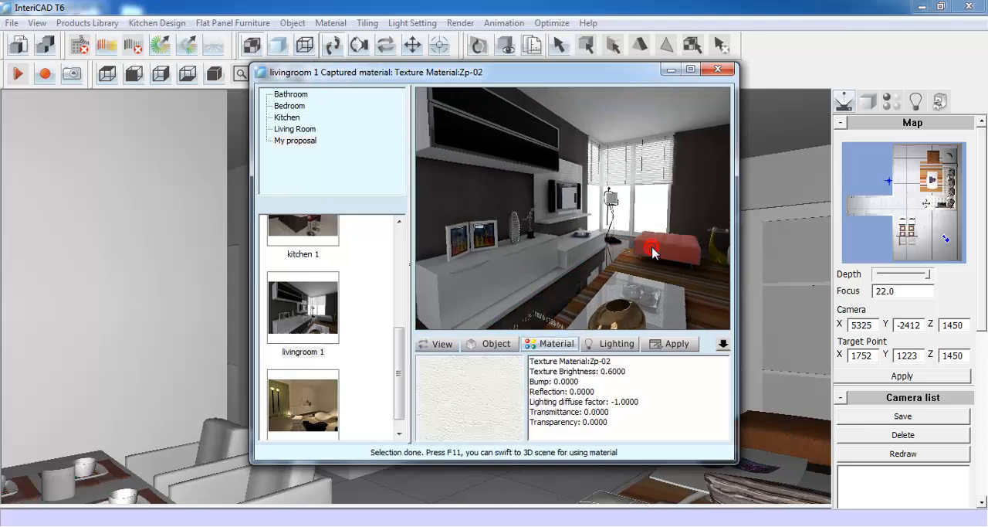
click(661, 274)
click(610, 344)
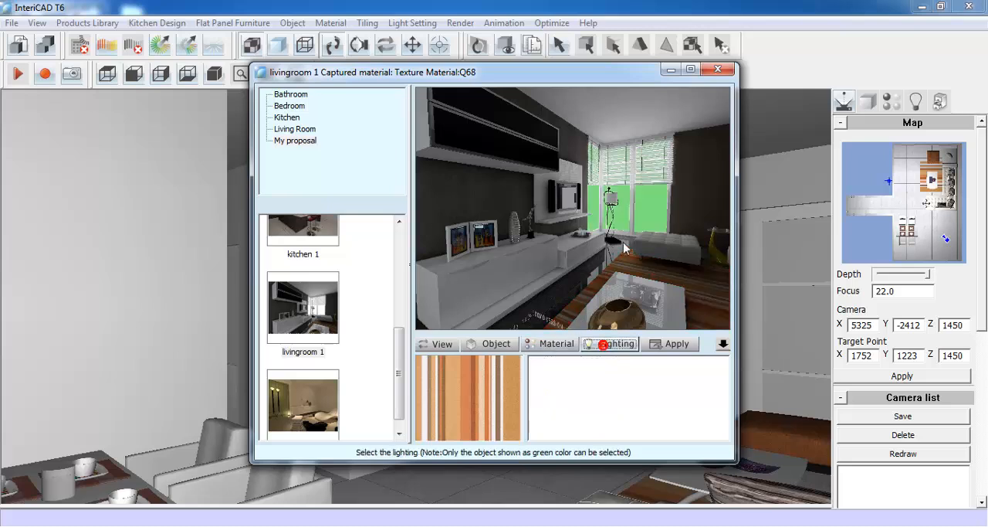
click(645, 204)
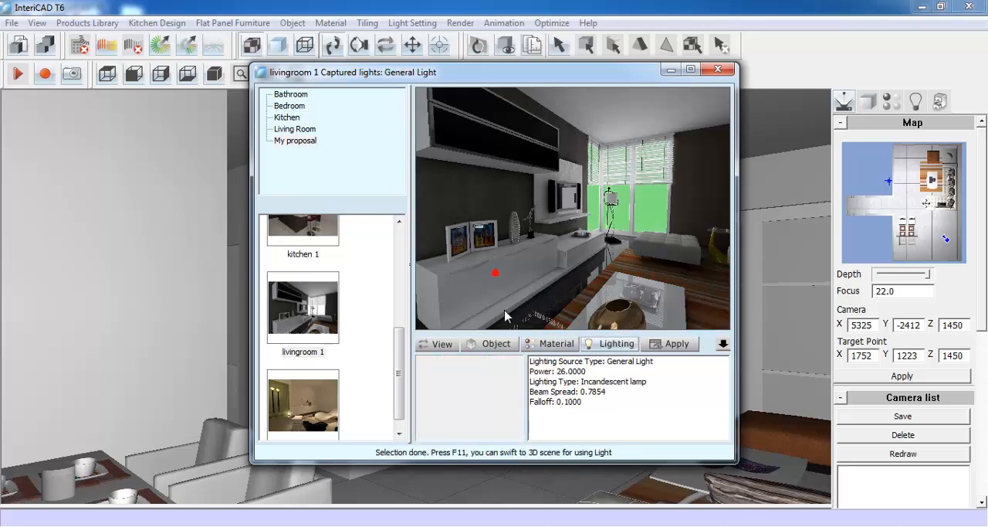
- Capture the TV cabinet, picture frames, vase, figurine, TV and small ornament from livingroom 1 for insertion into the room
click(497, 345)
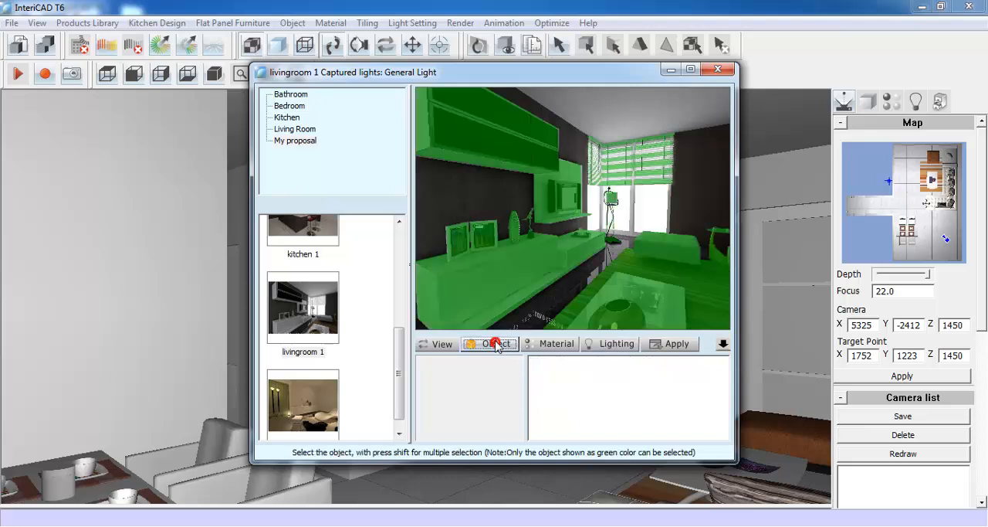
click(484, 272)
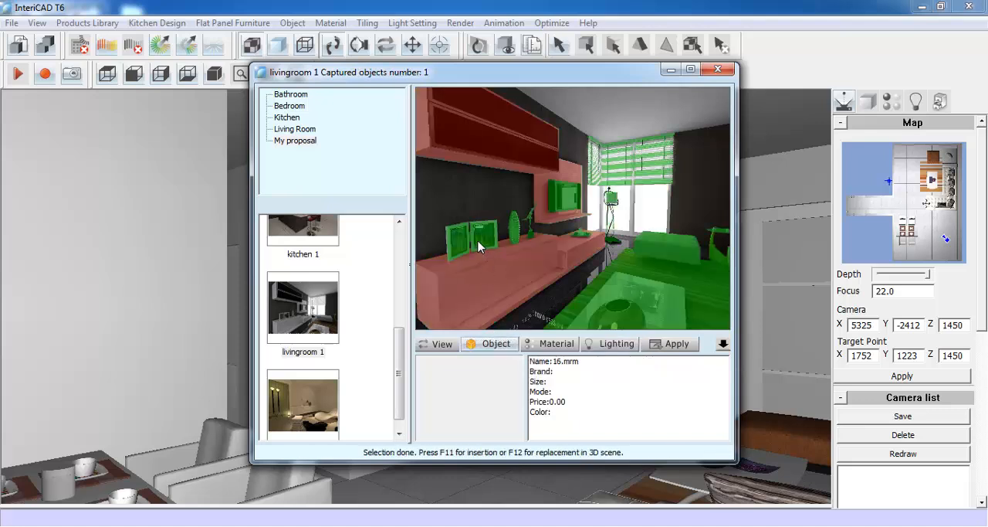
click(479, 246)
click(513, 230)
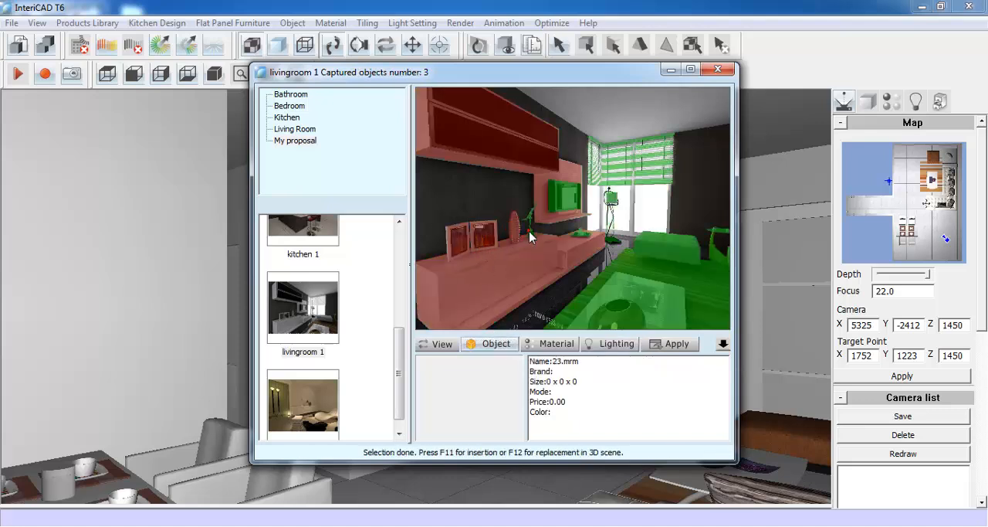
click(562, 200)
click(577, 234)
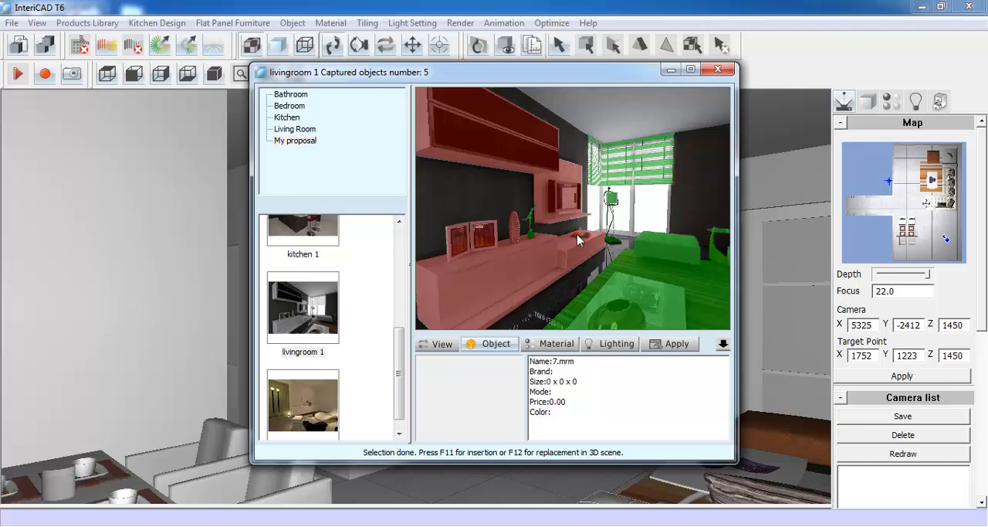
click(531, 220)
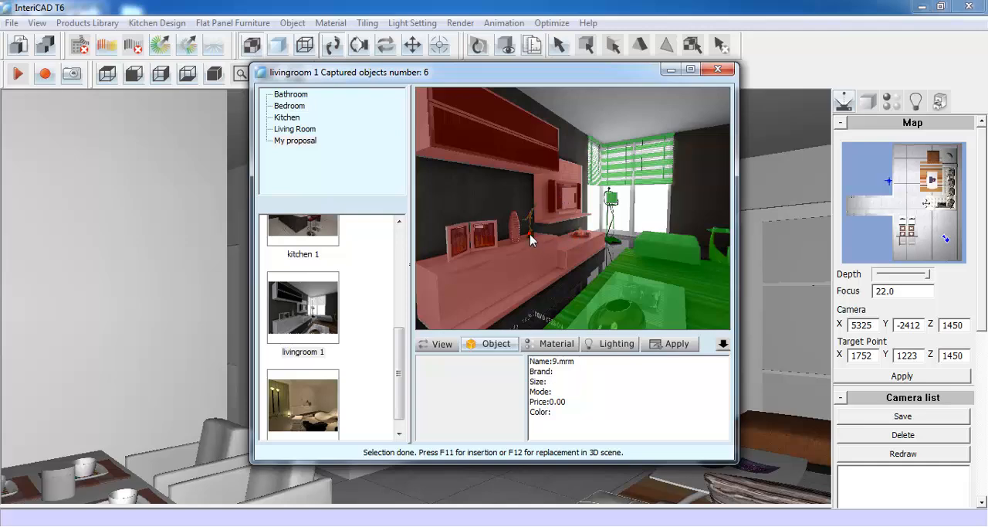
click(670, 344)
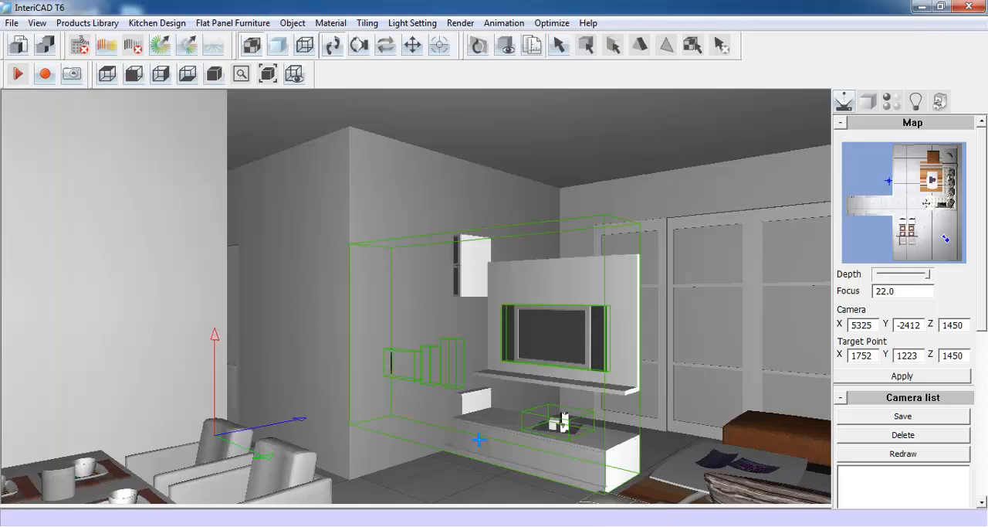
- Rotate the cloned TV cabinet group parallel to the wall opposite the sofa and place it against that wall
scroll(479, 440, down, 8)
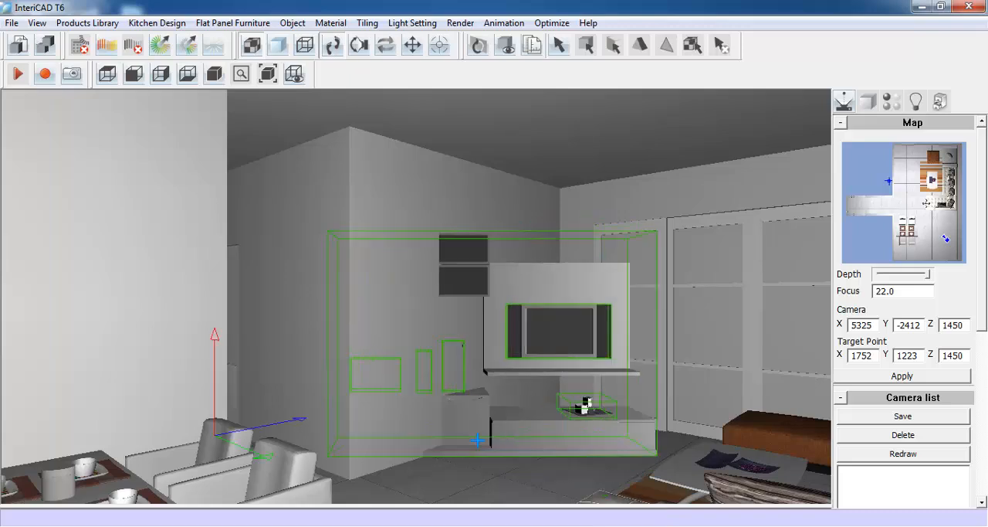
scroll(478, 439, down, 4)
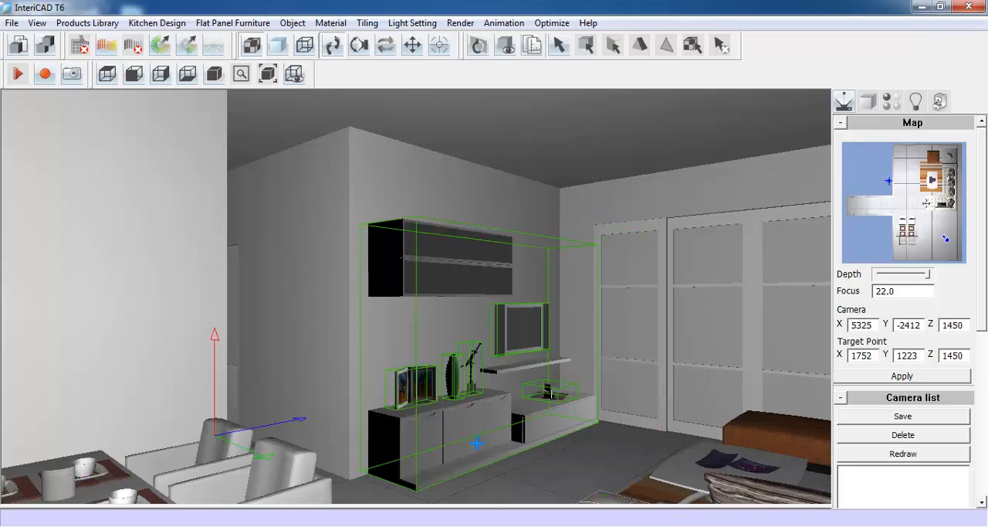
scroll(476, 442, down, 3)
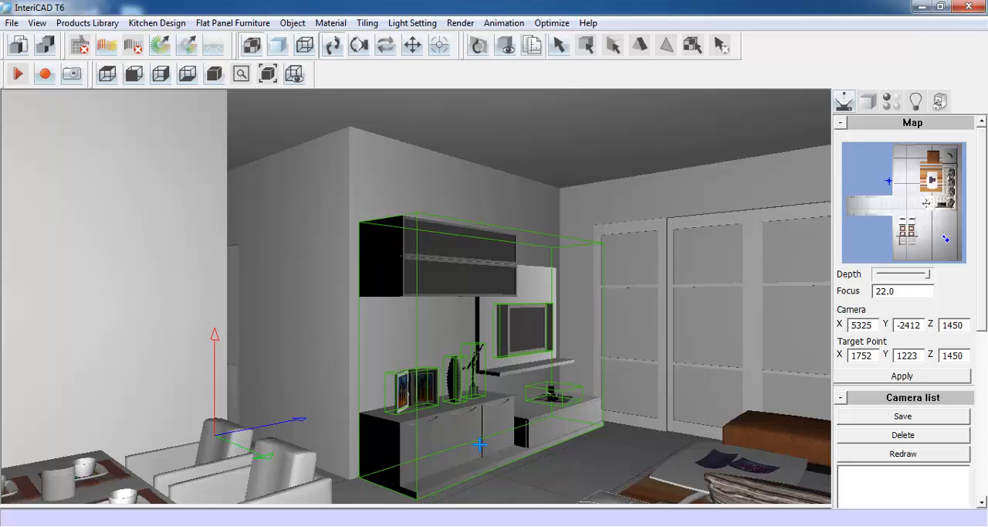
click(480, 445)
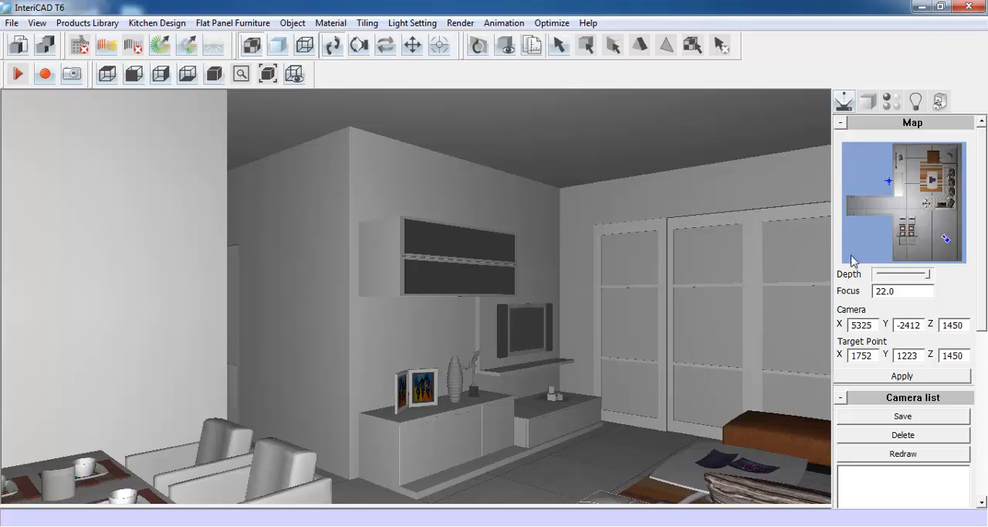
- Insert the painting from the Demo library and hang it on the wall above the sofa
drag(881, 205, 941, 206)
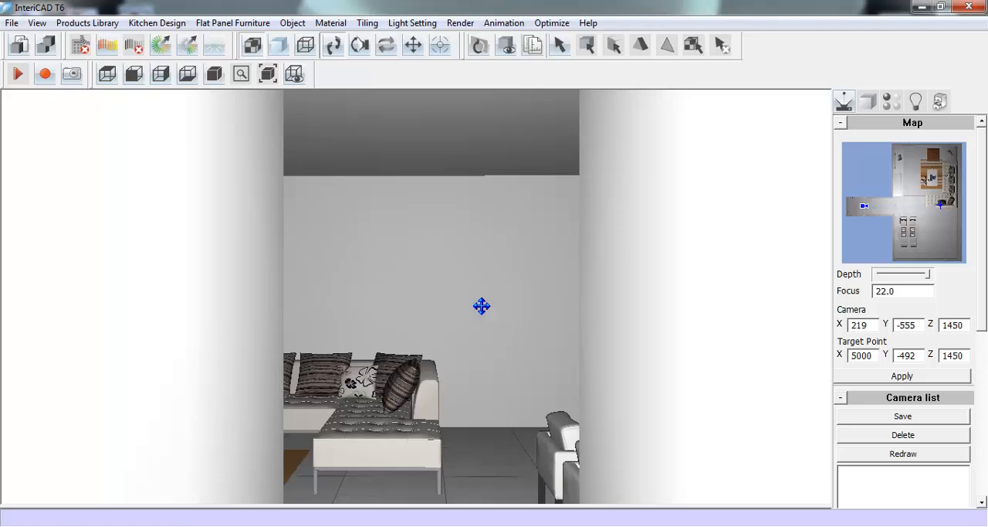
drag(481, 307, 481, 350)
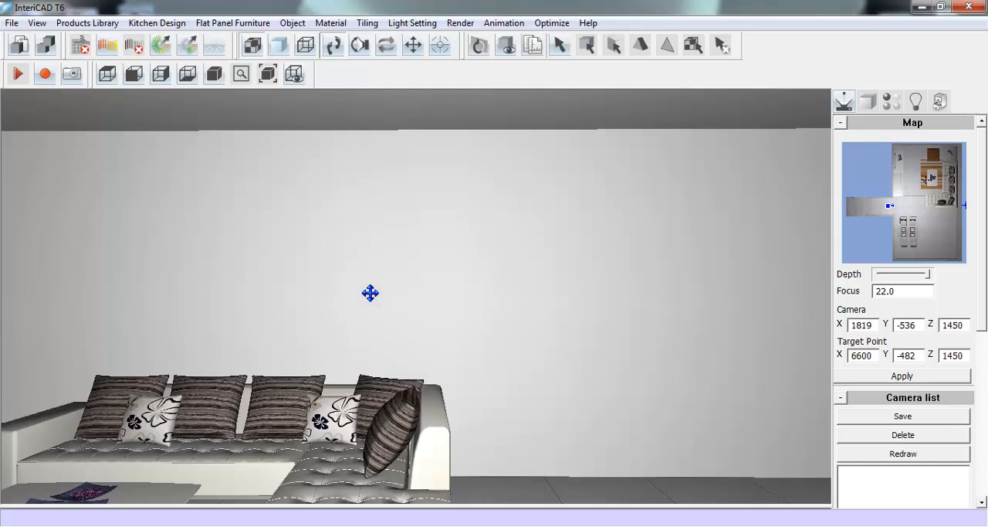
click(86, 22)
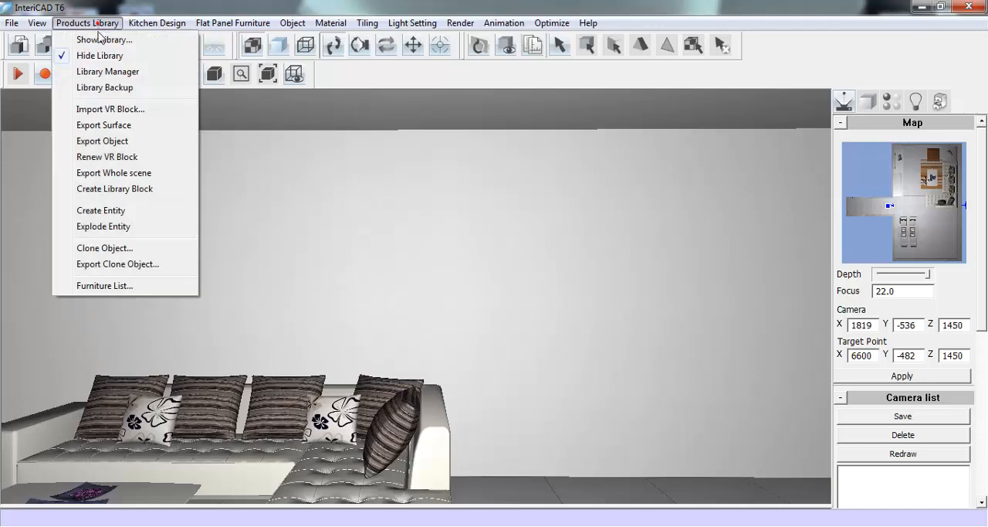
click(99, 37)
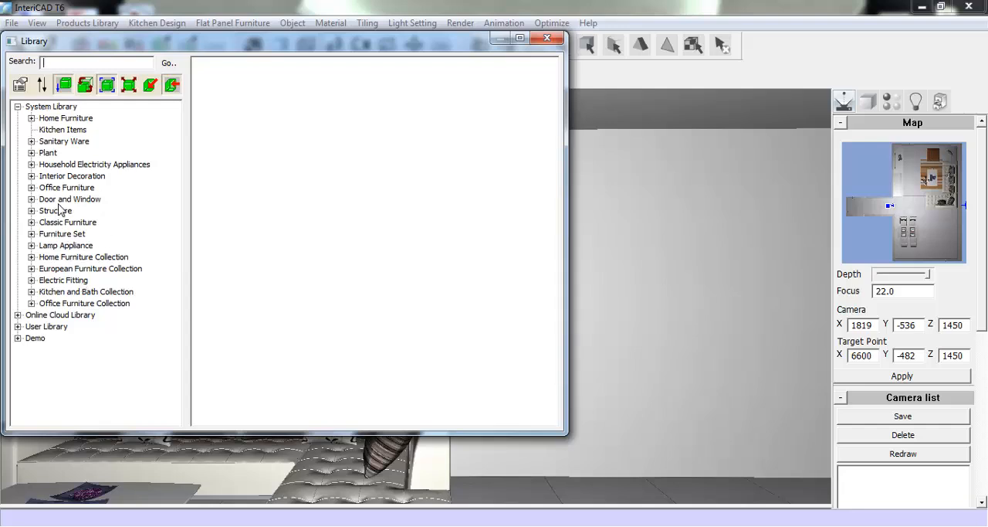
click(17, 339)
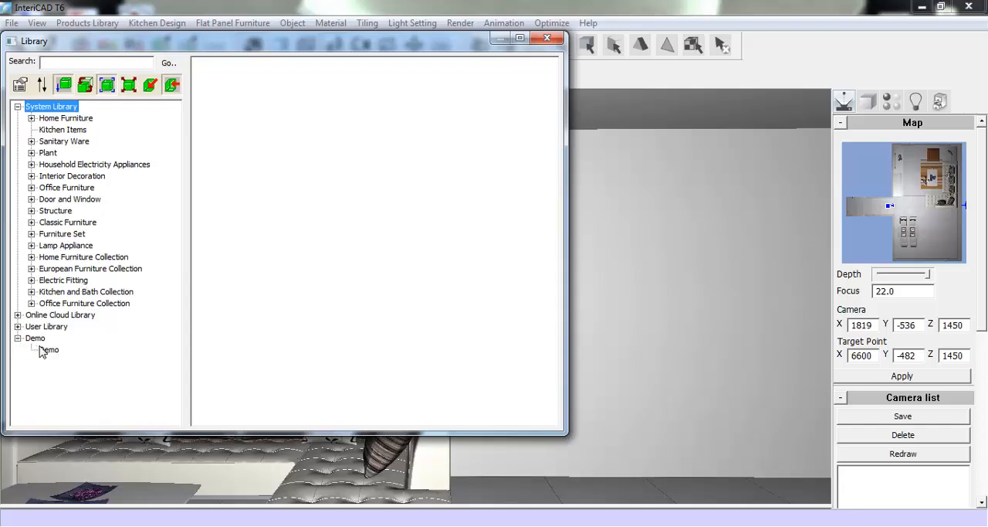
click(46, 349)
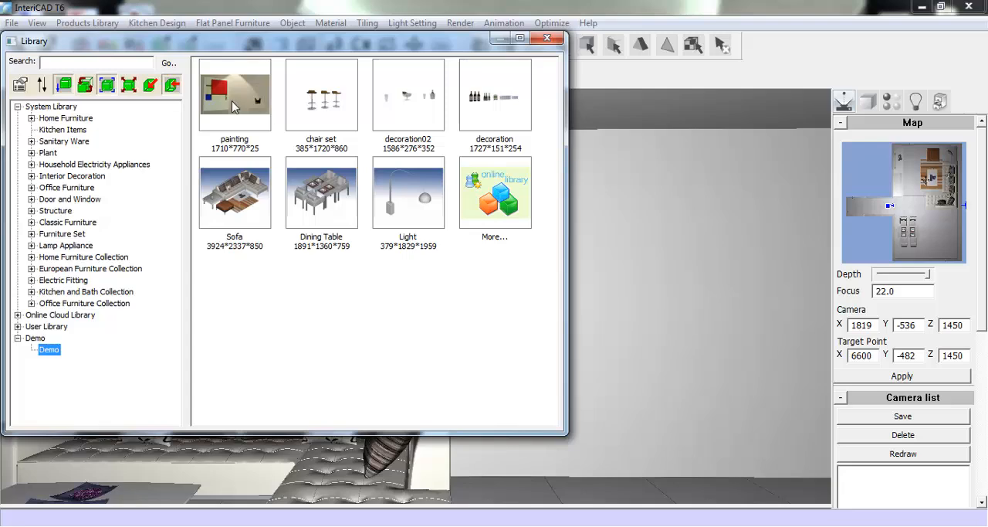
click(232, 102)
double_click(232, 100)
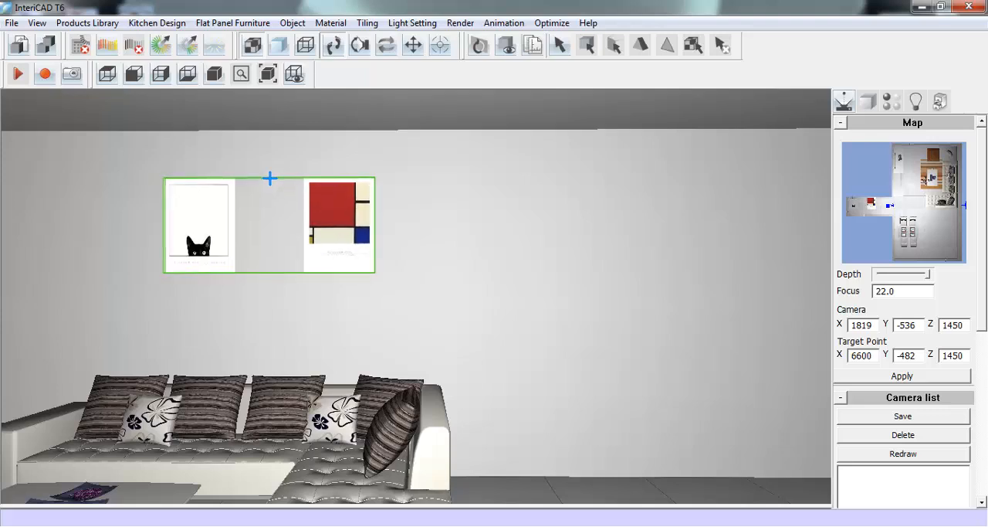
click(268, 178)
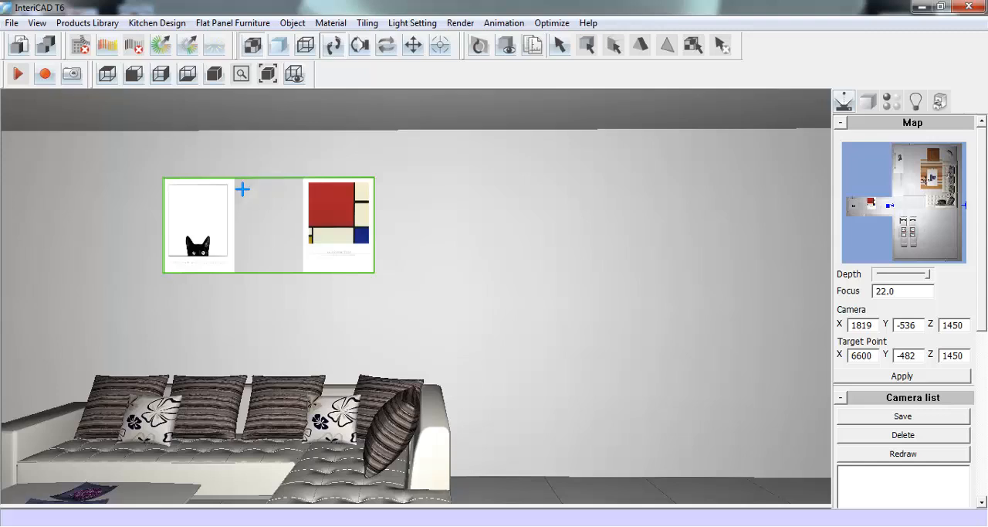
right_click(207, 214)
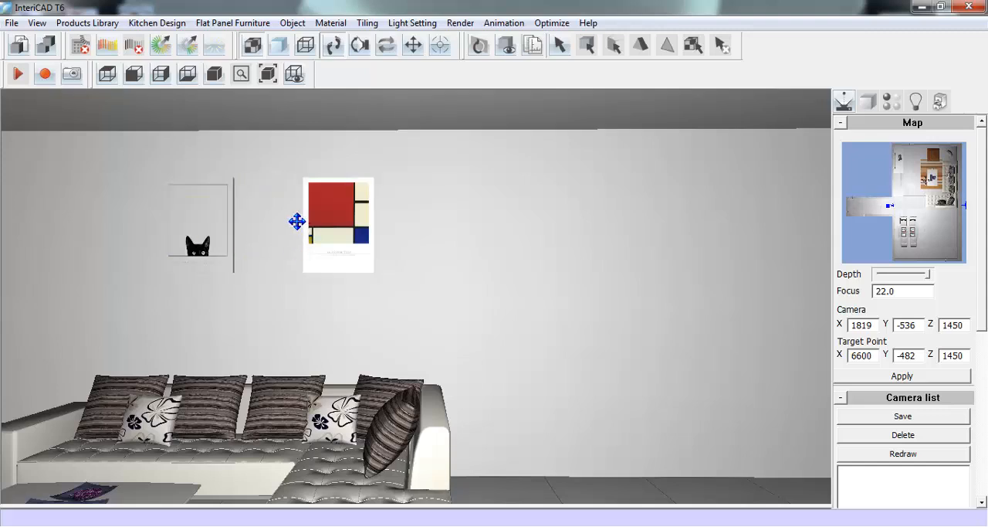
- Insert the Light floor lamp from the Demo library beside the sofa's chaise end, rotated so its arc reaches over the sofa
right_click(295, 221)
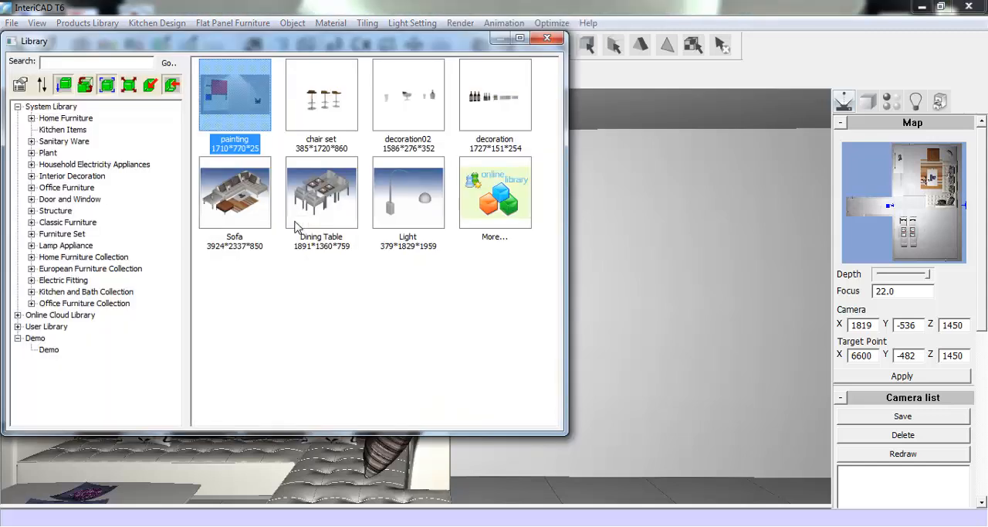
click(401, 214)
double_click(400, 216)
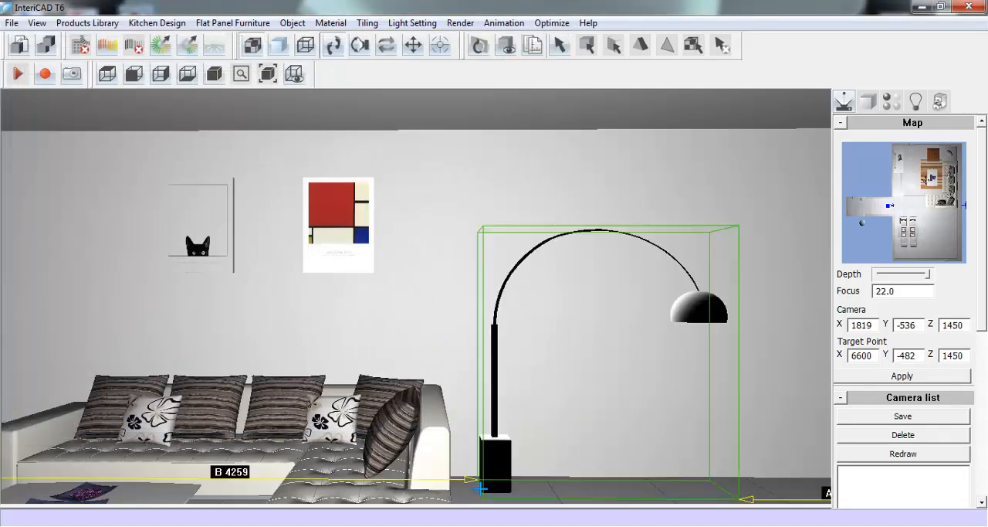
click(484, 488)
scroll(486, 491, up, 8)
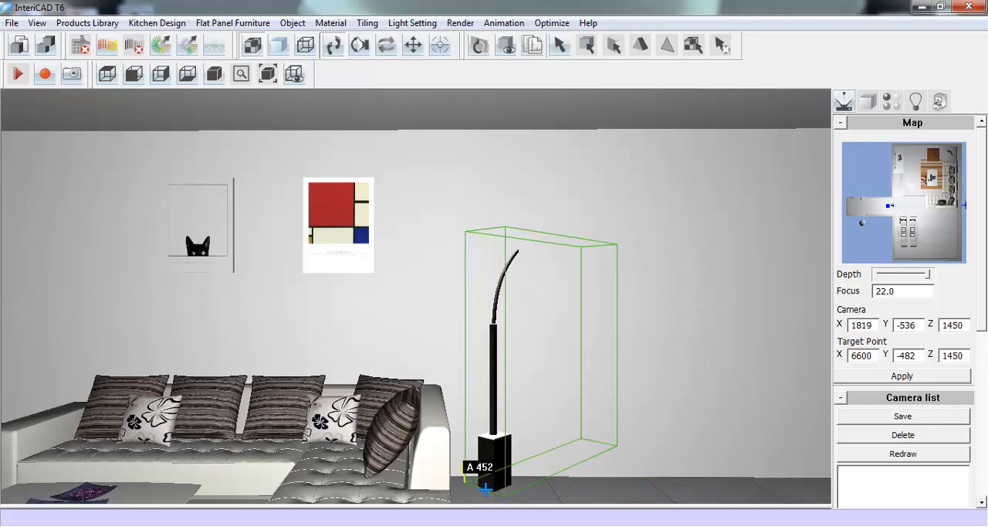
scroll(488, 490, up, 8)
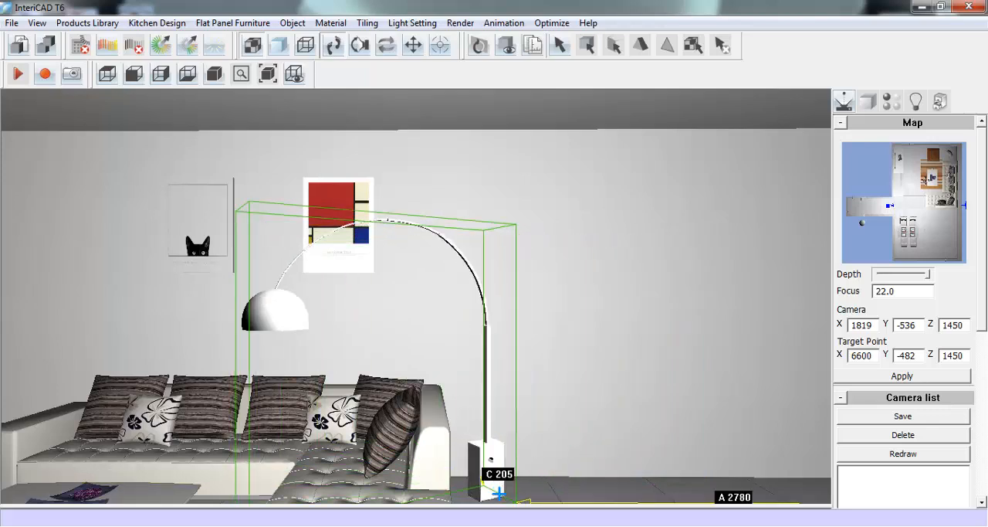
scroll(499, 491, up, 2)
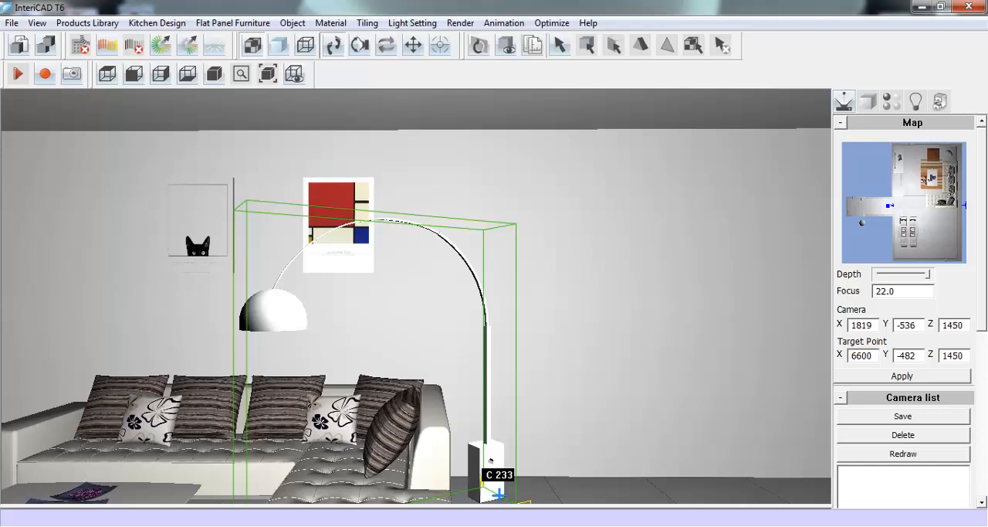
click(499, 492)
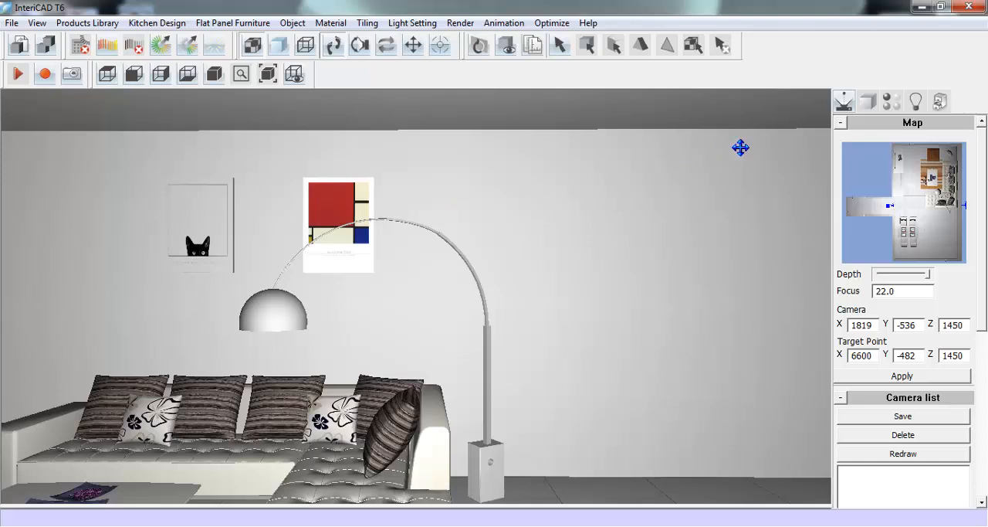
- Enlarge the painting above the sofa to about 1896 wide by 896 high and apply the new size
click(869, 104)
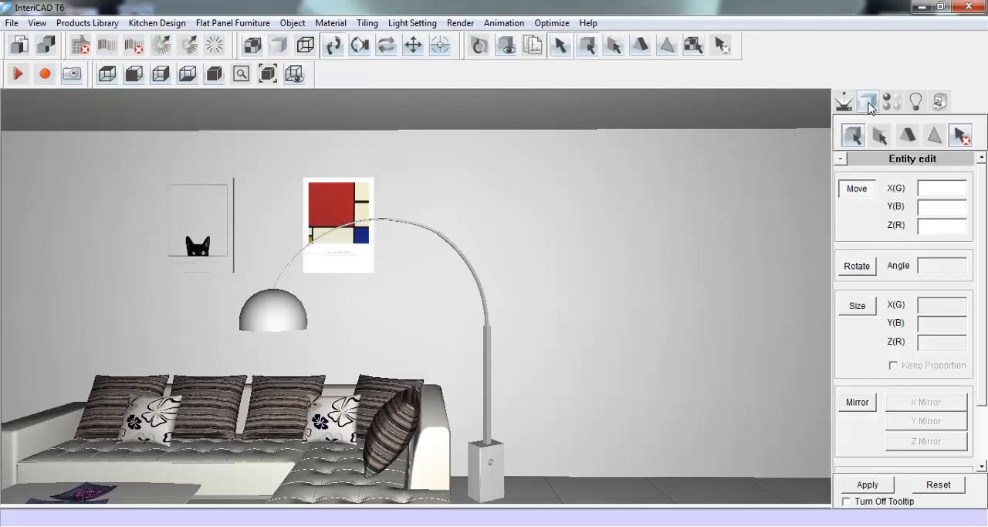
click(856, 302)
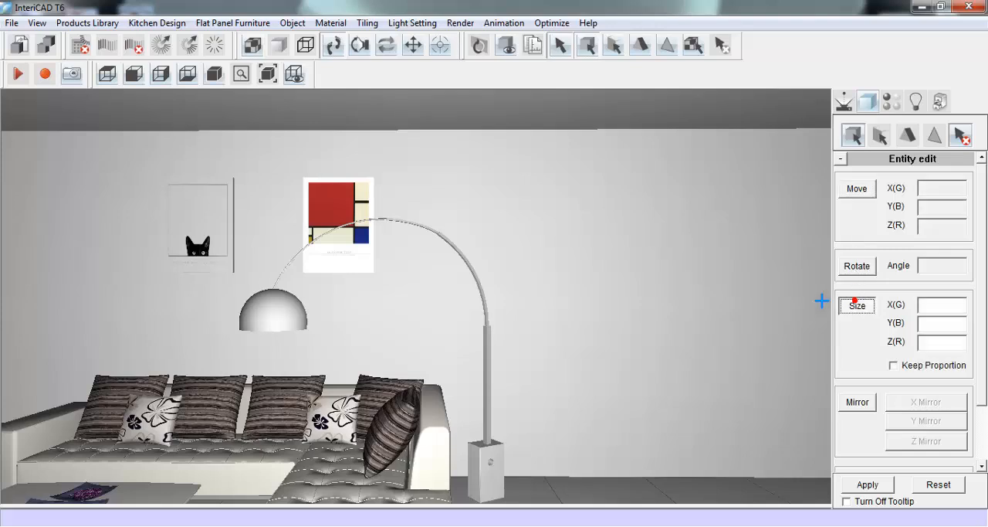
click(349, 197)
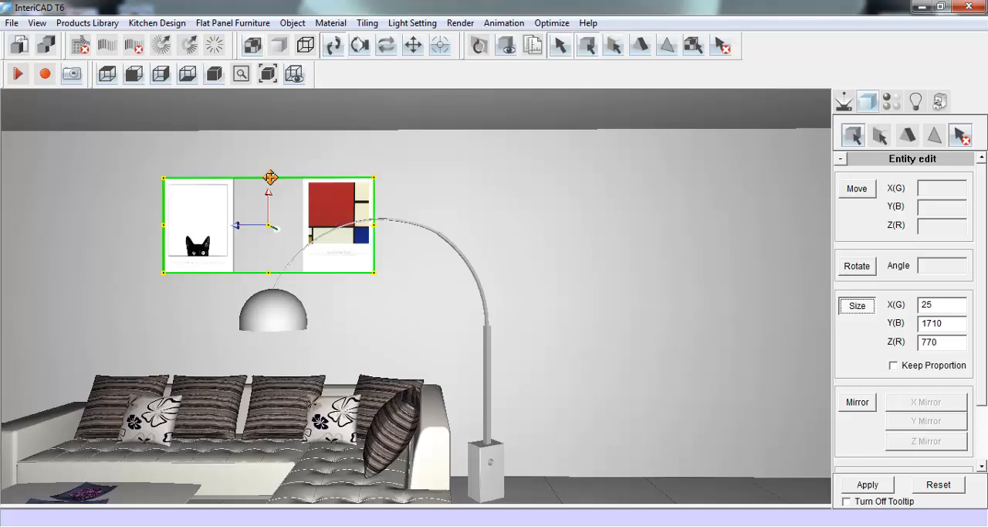
drag(270, 178, 270, 169)
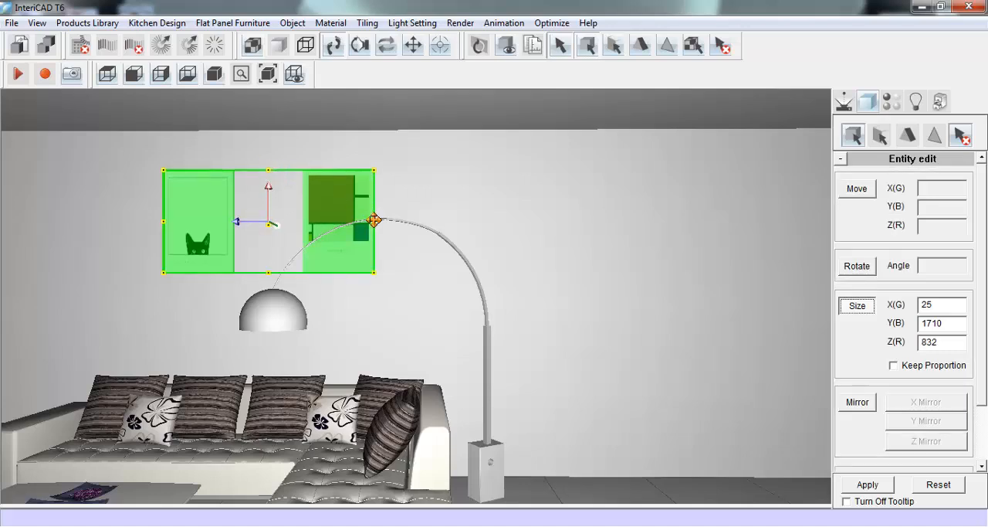
drag(374, 221, 381, 221)
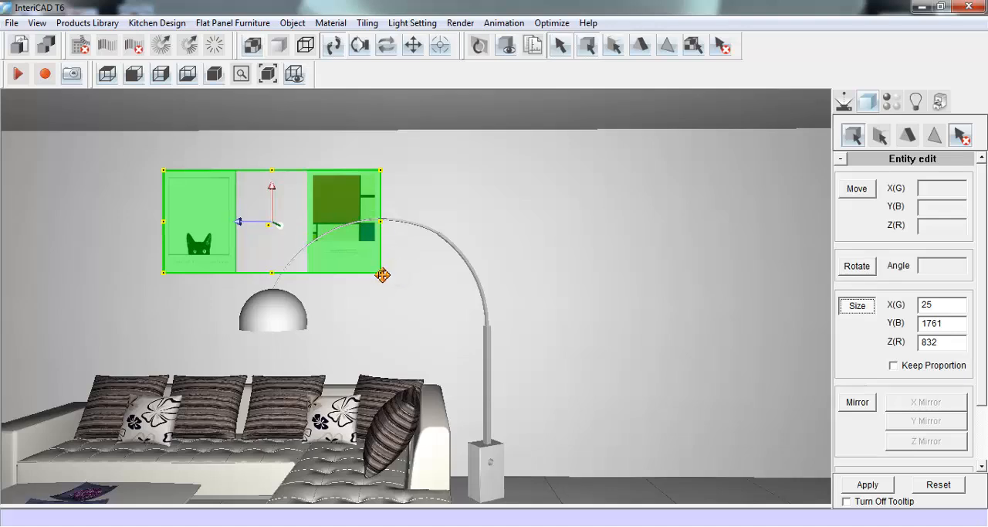
drag(381, 273, 398, 280)
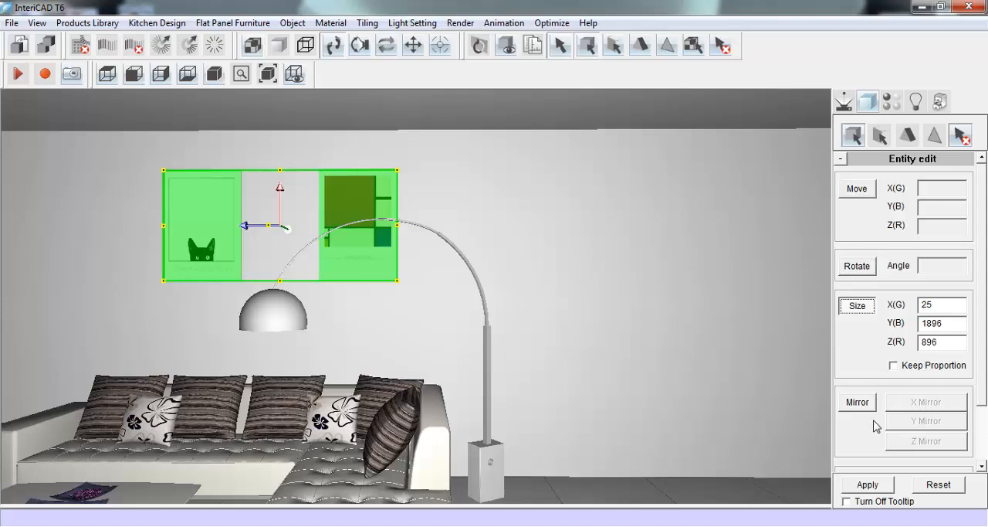
click(877, 485)
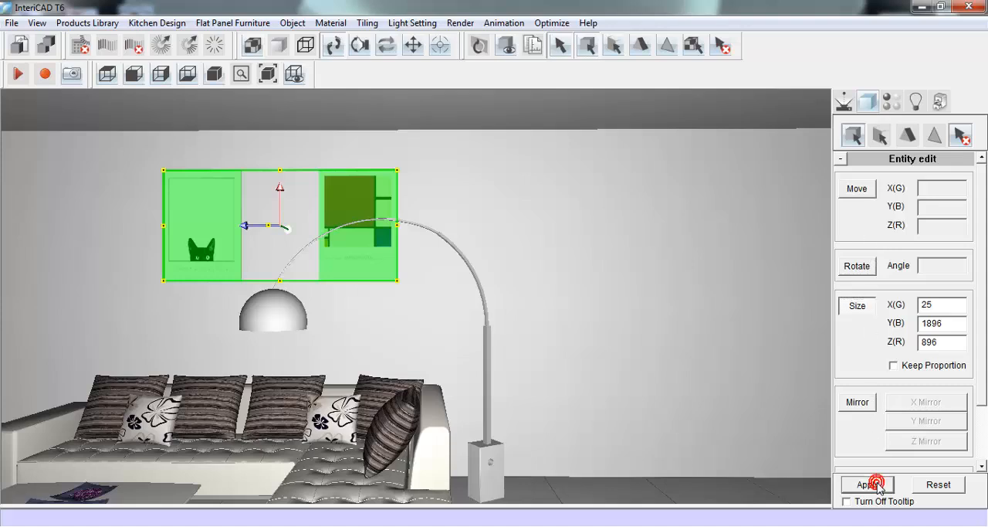
click(855, 193)
- Show the dimensions of the wall with the door, keeping the cabinet width, cabinet height and wall options on
click(843, 102)
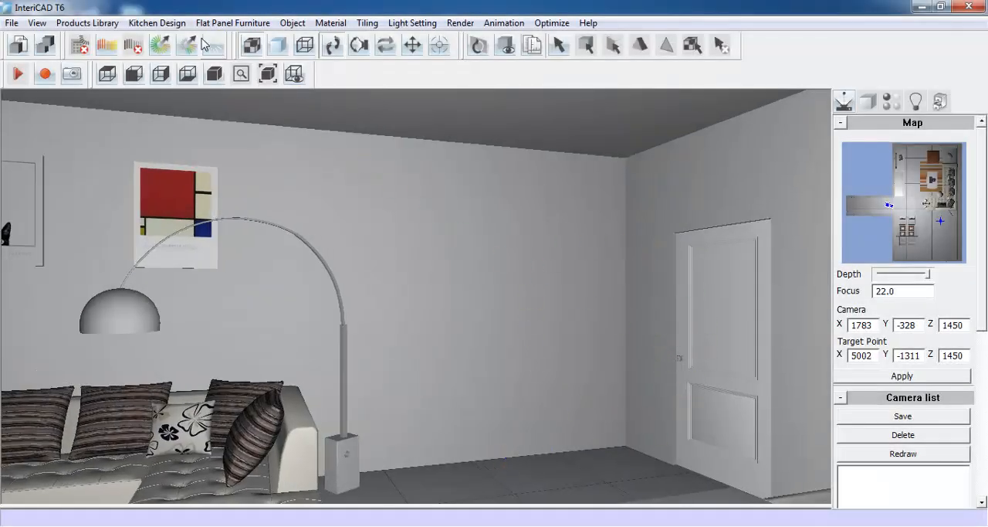
click(157, 22)
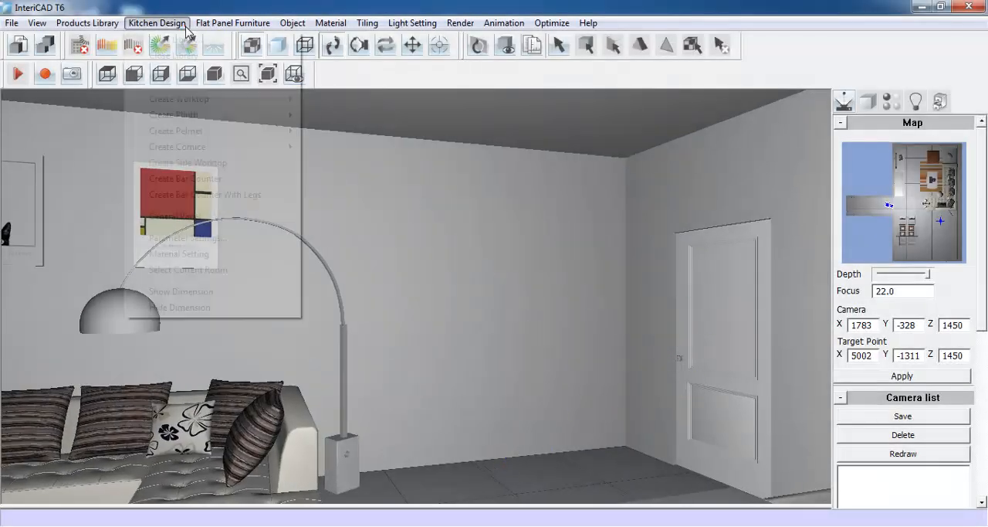
click(189, 291)
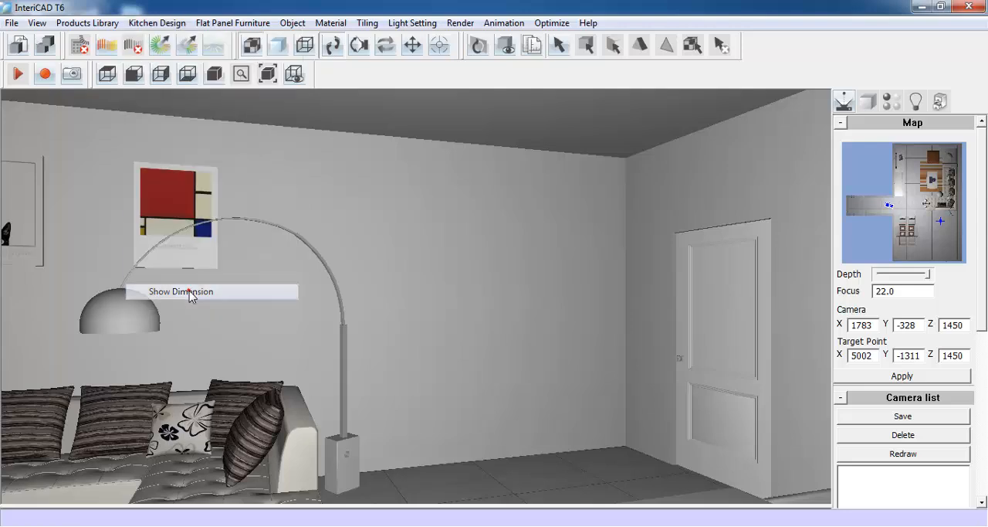
click(654, 294)
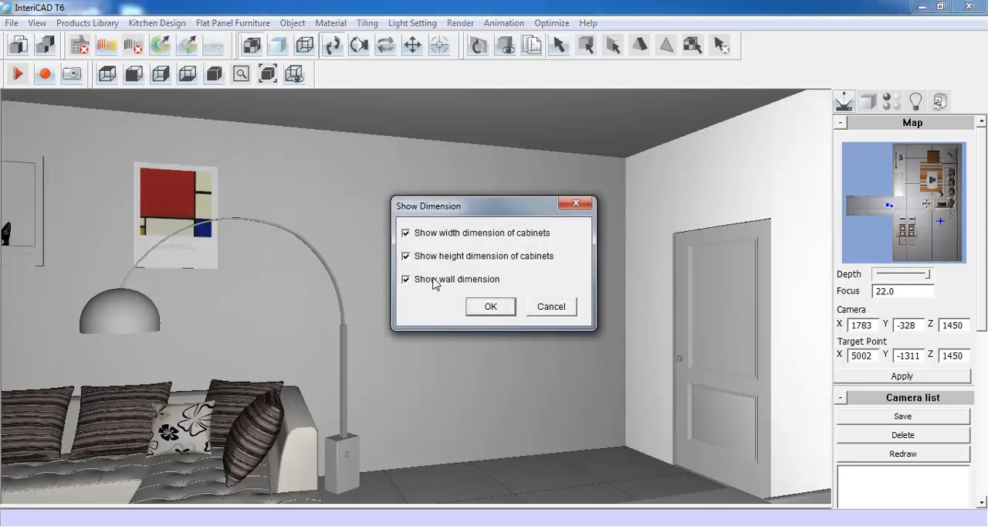
click(490, 307)
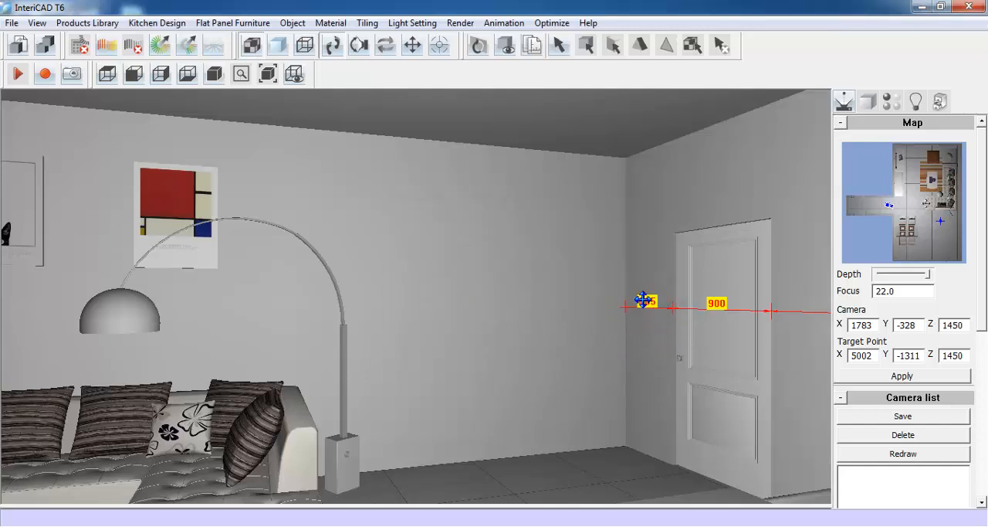
- Turn off the worktop wall seal in the kitchen design parameter settings
click(170, 25)
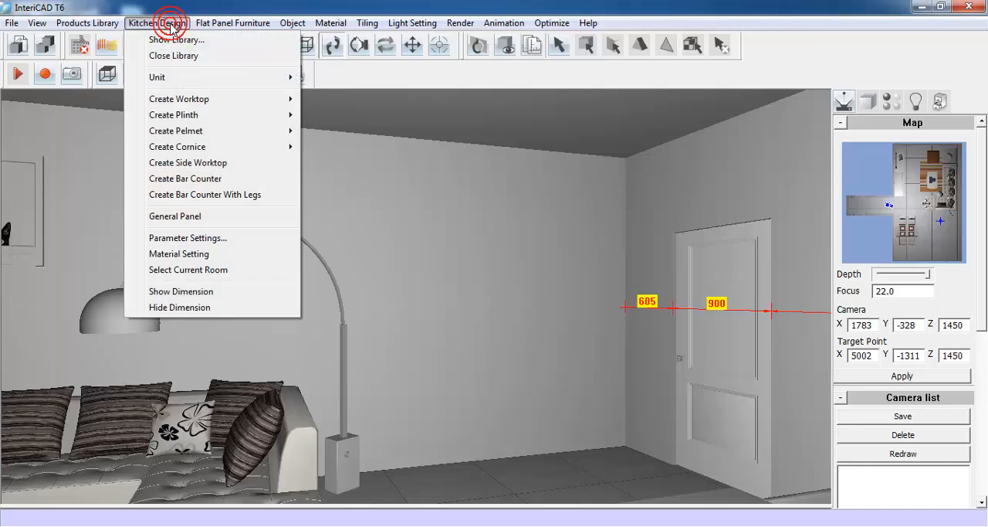
click(243, 241)
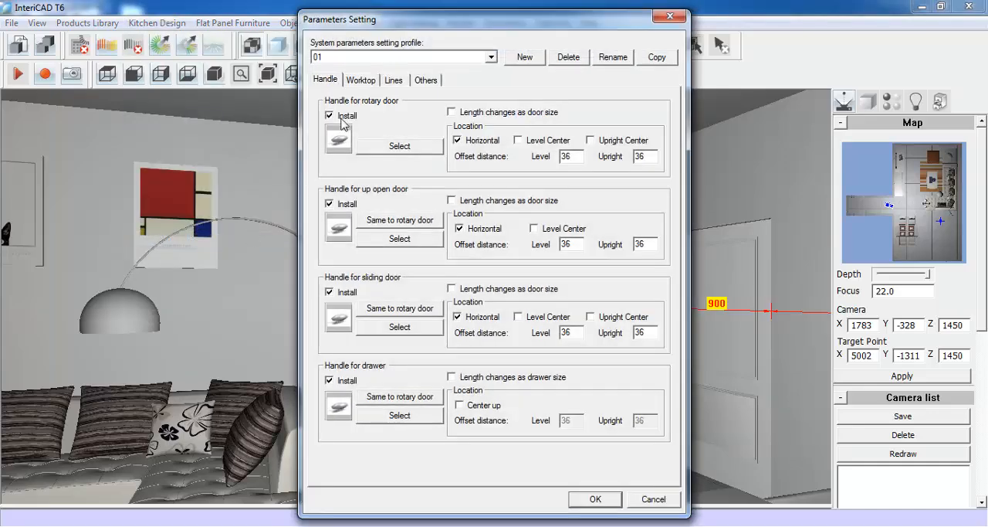
click(361, 81)
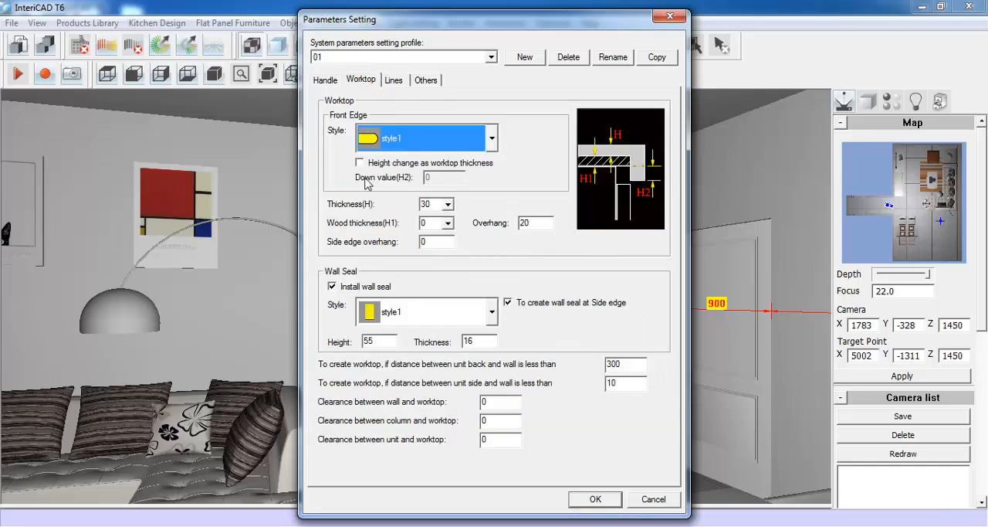
click(332, 286)
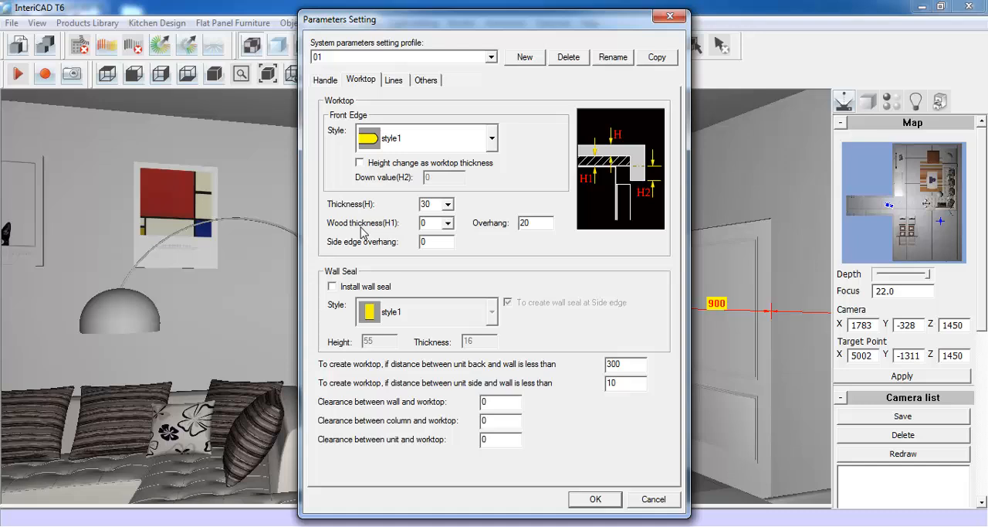
- Set the plinth height to 110, enter a new wall unit elevation, and accept the kitchen parameters
click(394, 80)
click(385, 153)
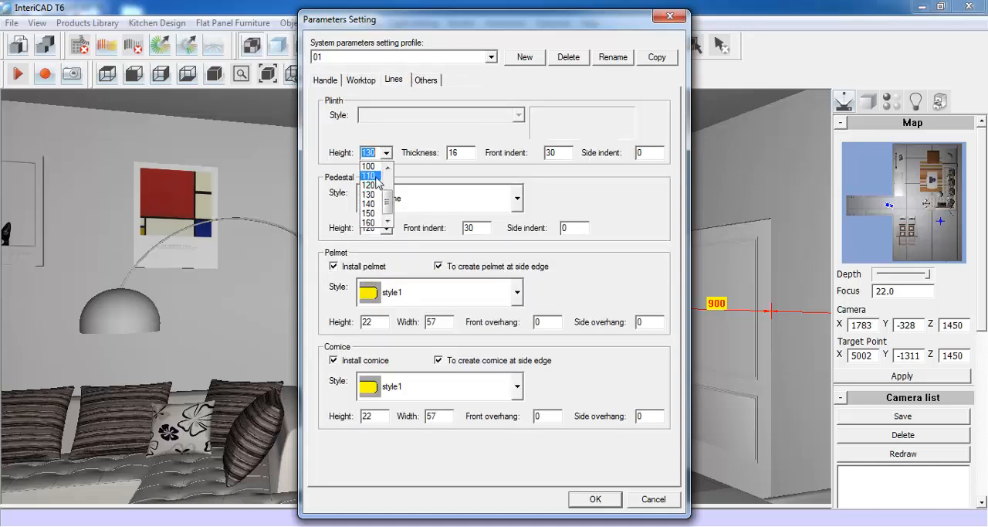
click(369, 181)
click(425, 81)
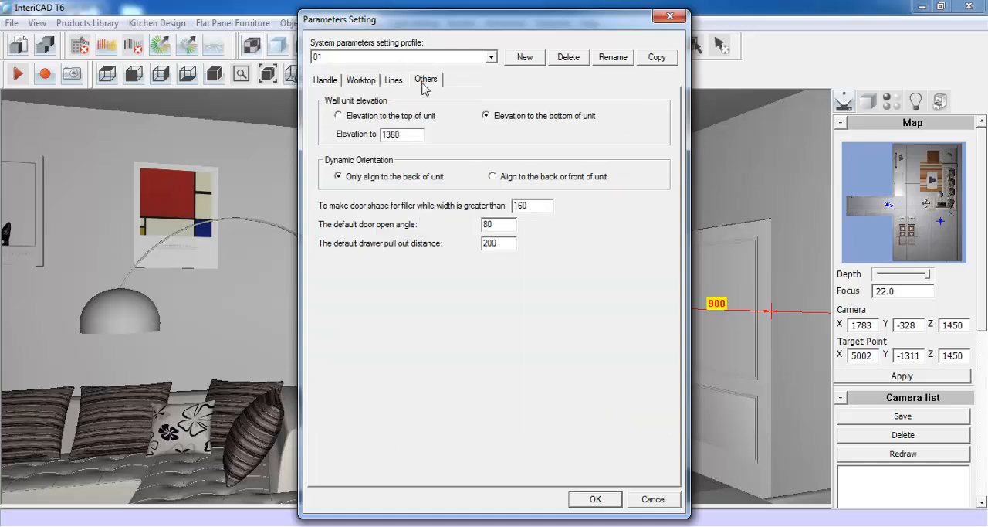
drag(414, 133, 354, 150)
text(1)
click(595, 499)
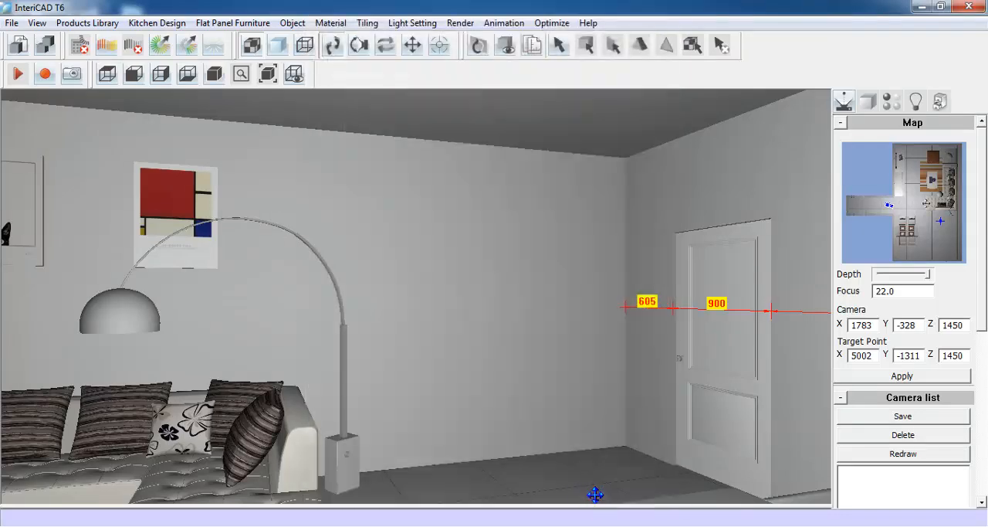
- Create a new kitchen material scheme named 02 in the material settings
click(159, 22)
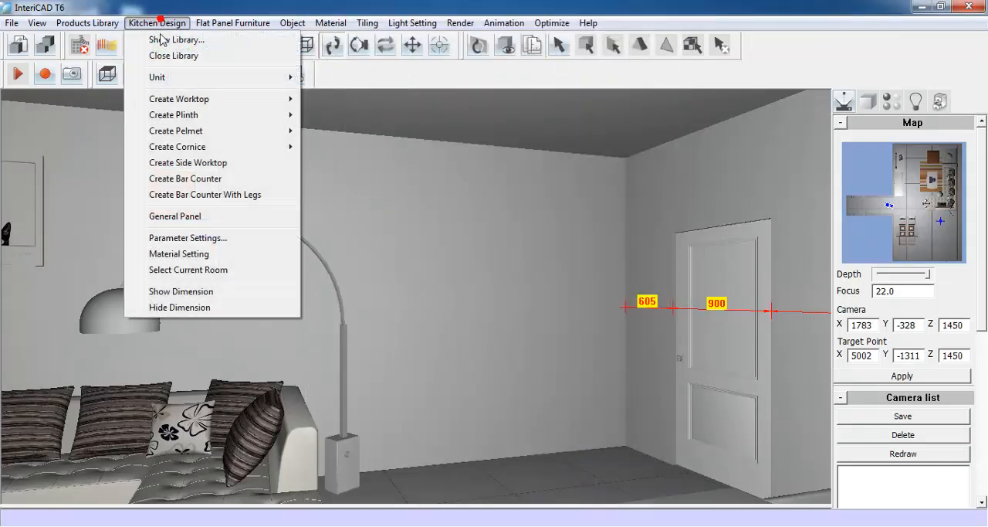
click(229, 257)
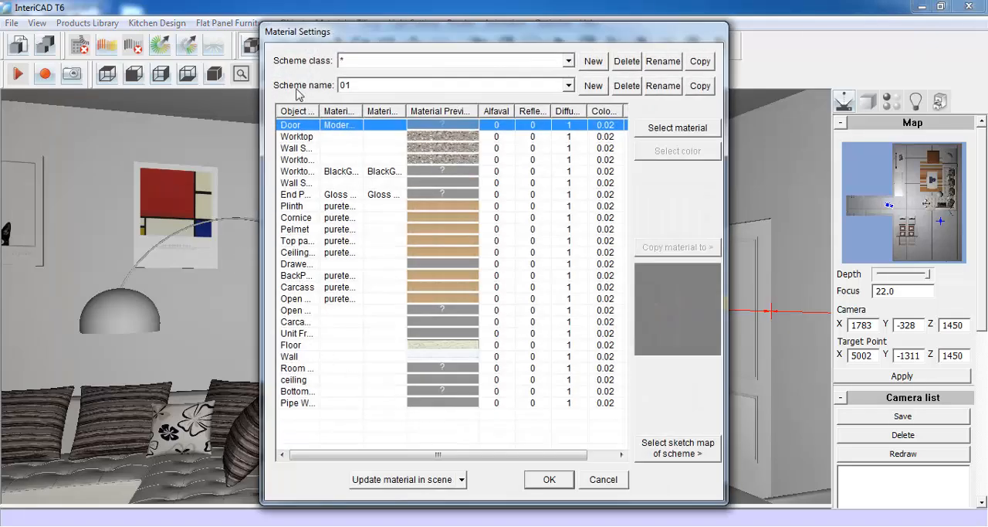
click(593, 85)
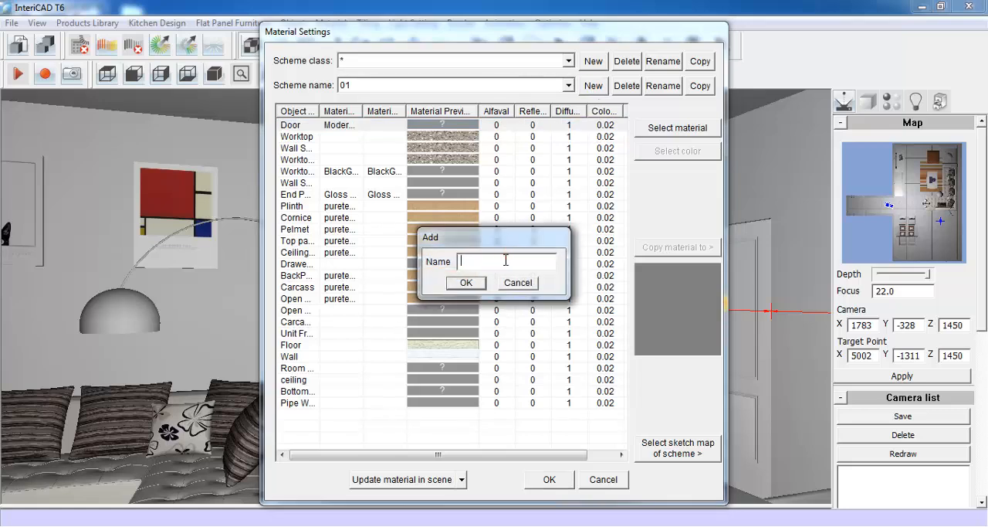
click(466, 283)
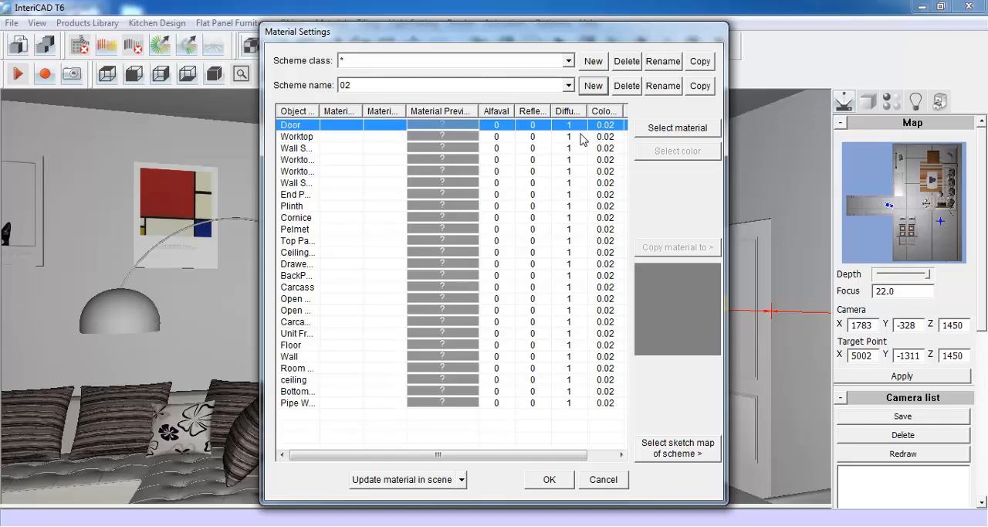
- Assign PVC door style 03 in class Grade D with the Default door shape to the scheme's Door entry
click(655, 129)
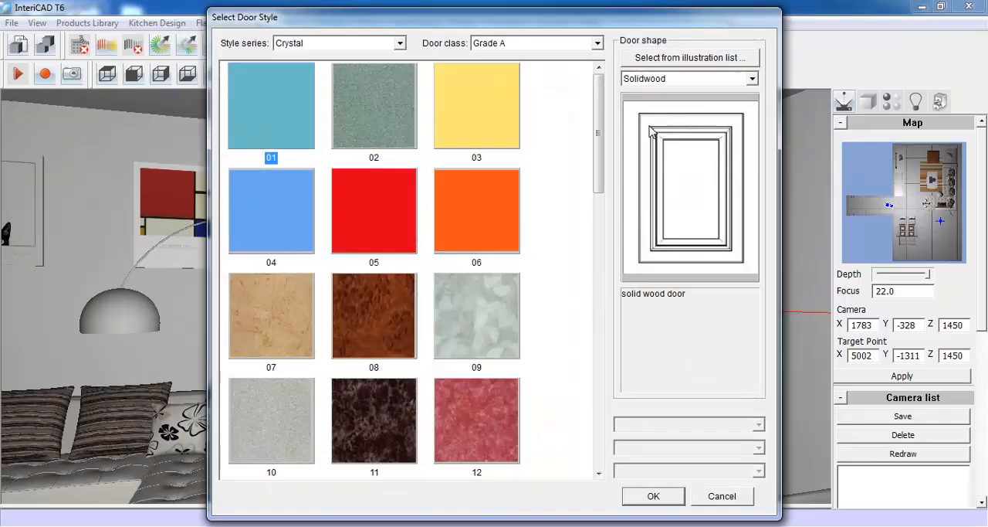
click(597, 43)
click(574, 69)
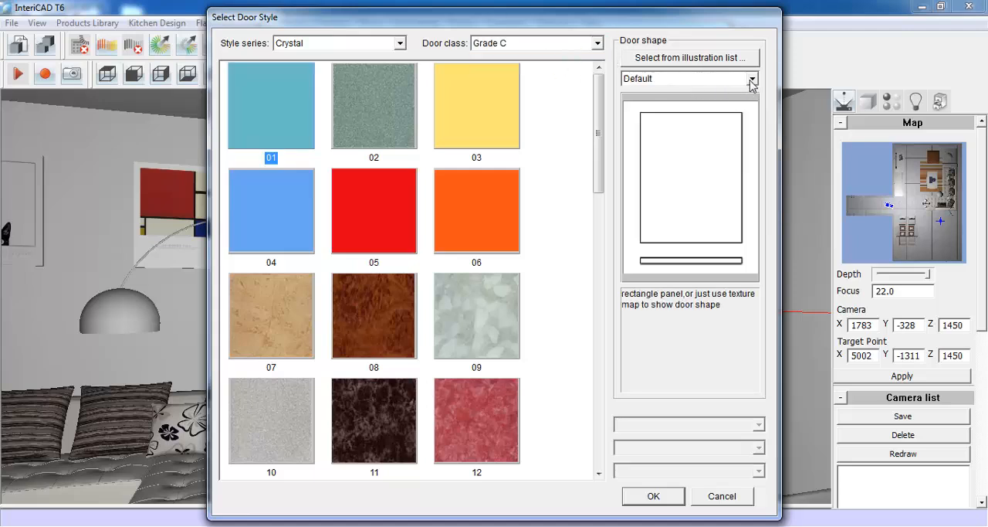
click(401, 43)
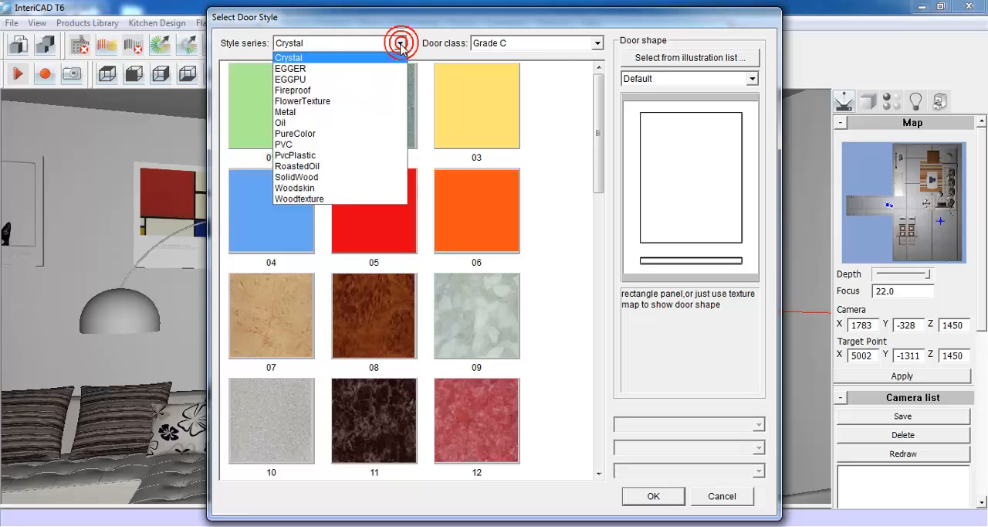
click(377, 144)
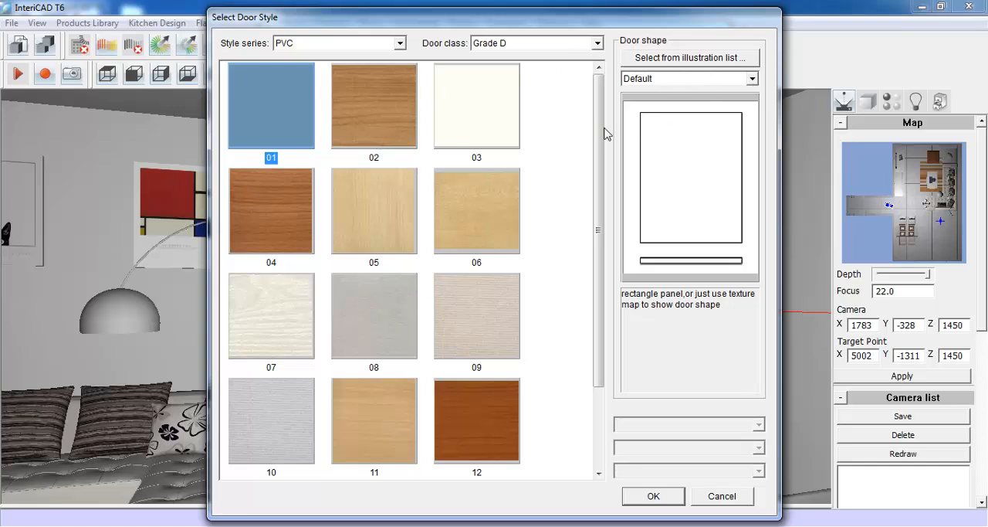
click(514, 126)
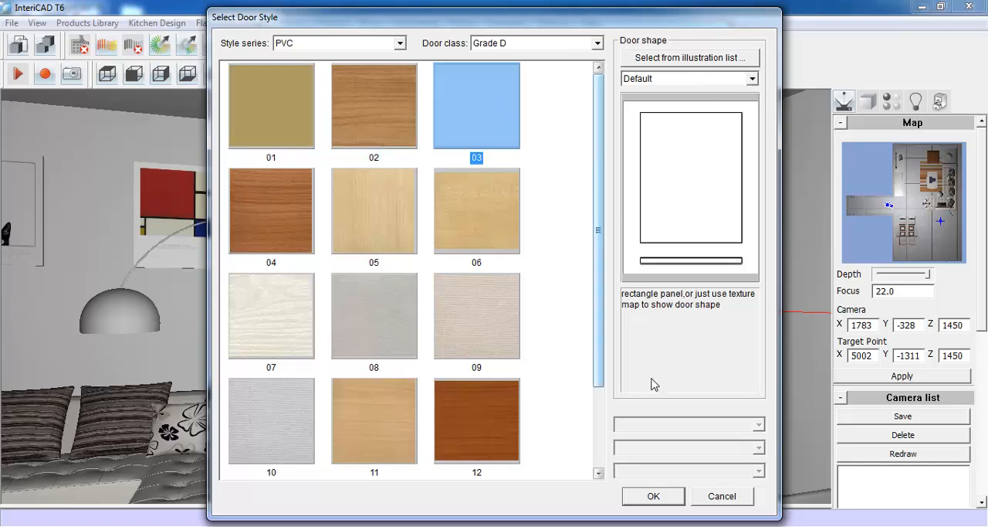
click(669, 495)
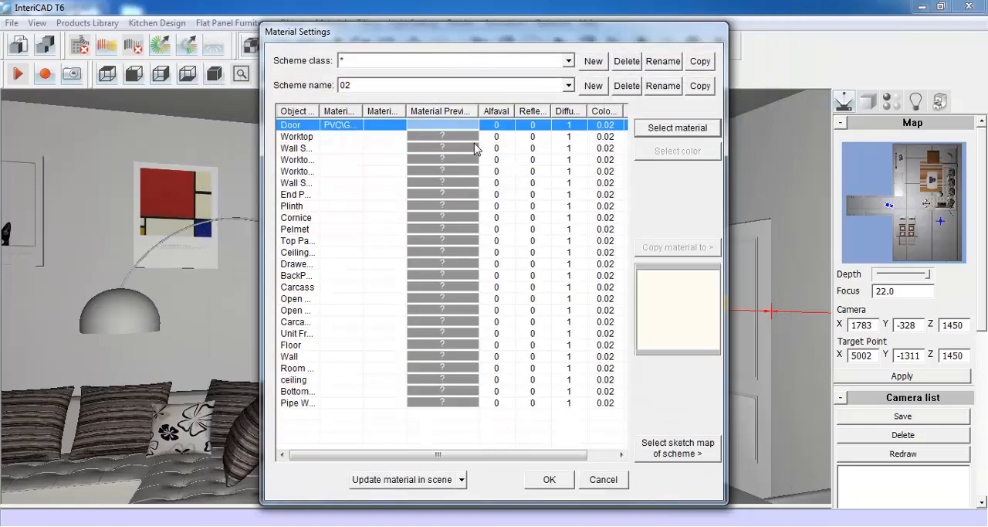
- Give the Worktop entry the fourth colour of the black colour series
click(474, 138)
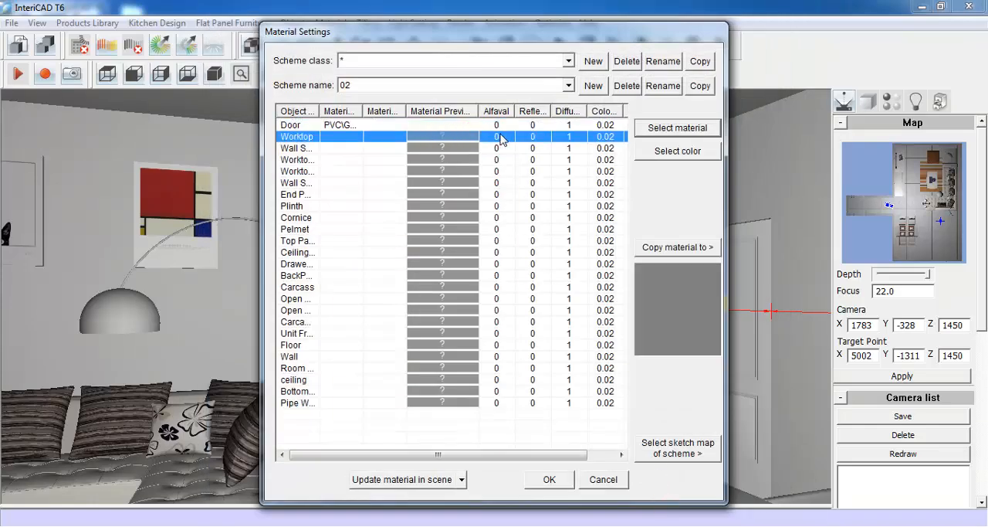
click(687, 150)
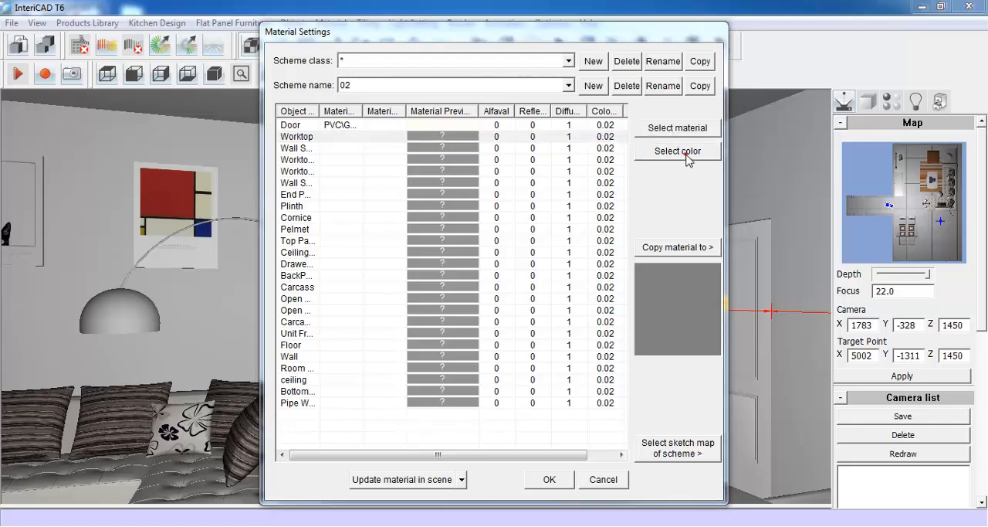
click(363, 230)
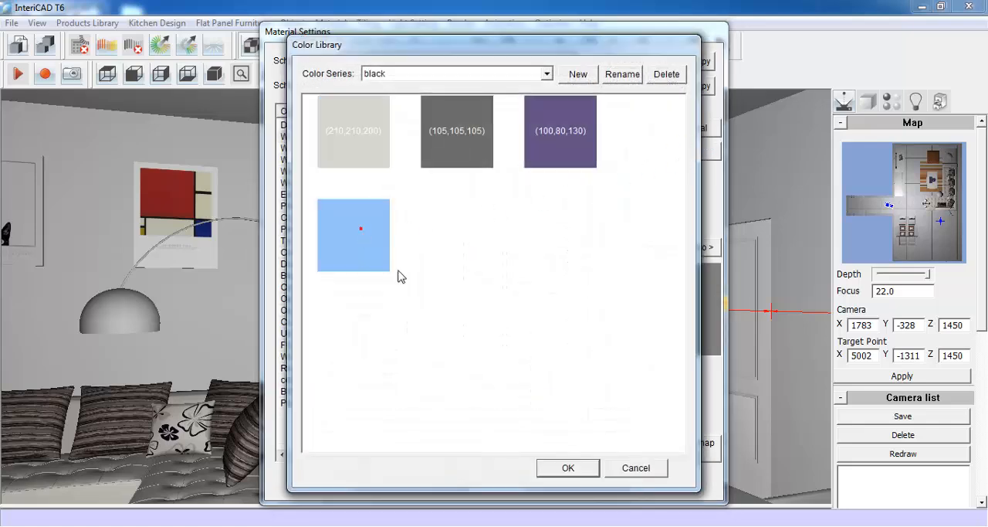
click(567, 468)
- Copy the Worktop material to all listed objects from Wall Seal to Pipe Wrap and accept the material settings
click(454, 170)
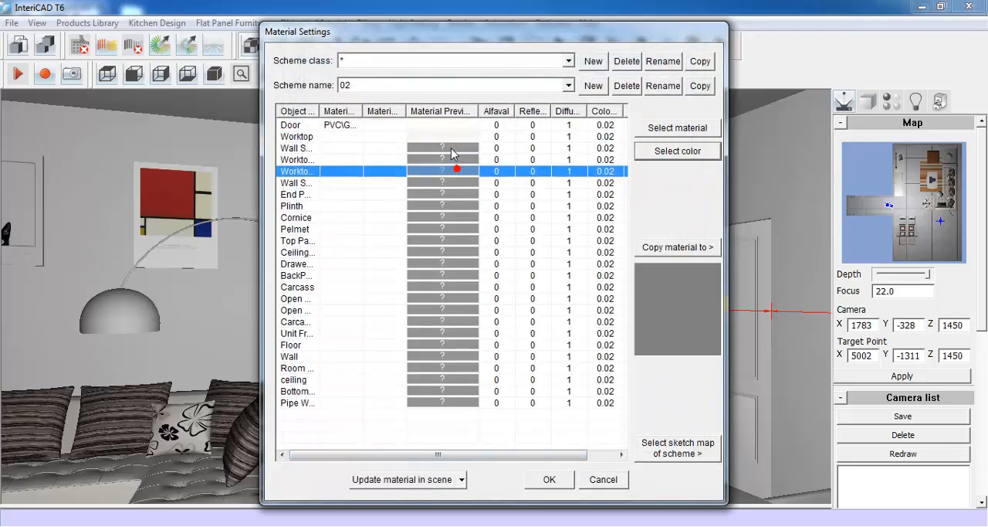
click(441, 137)
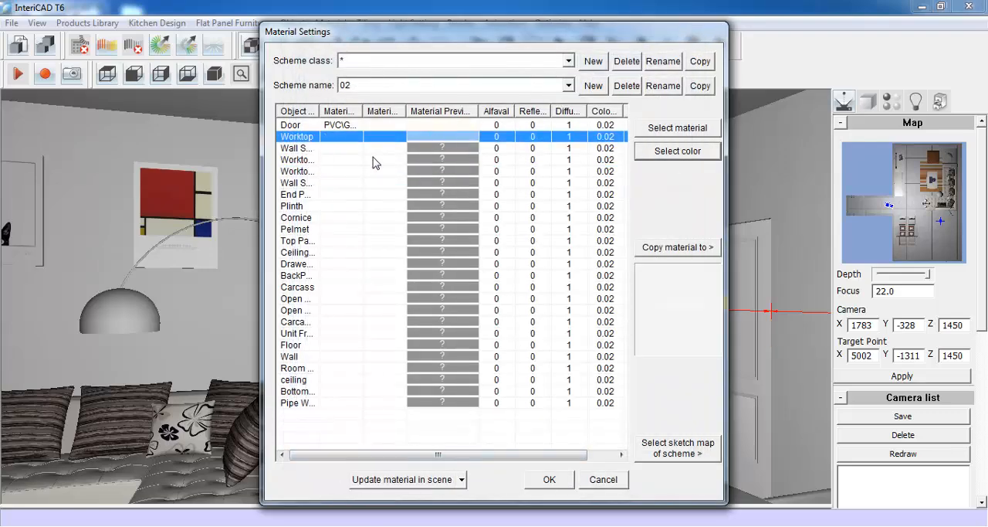
click(651, 247)
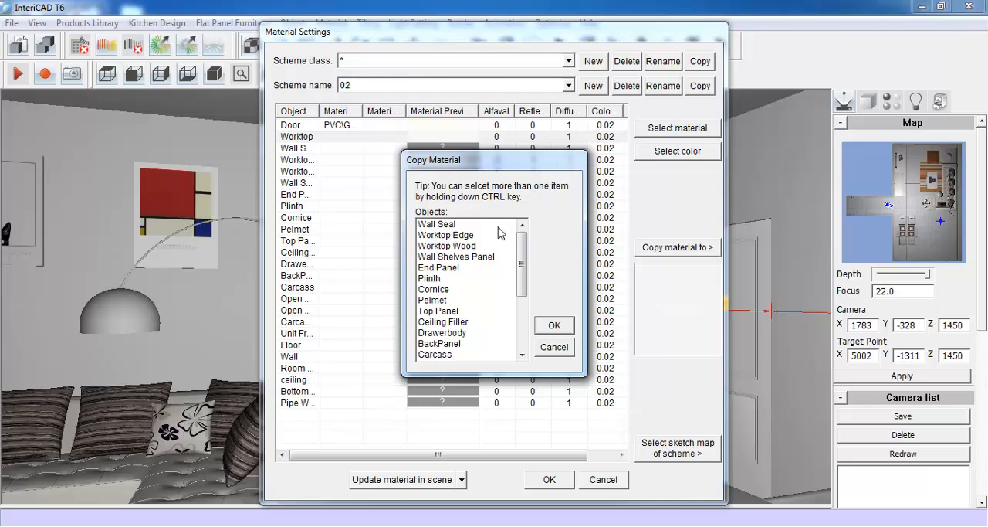
drag(491, 228, 479, 357)
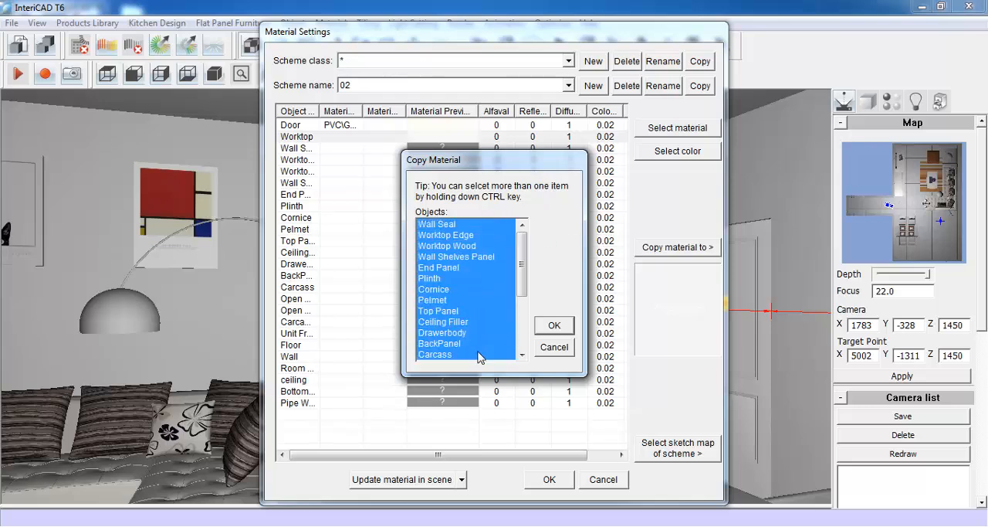
drag(517, 292, 526, 332)
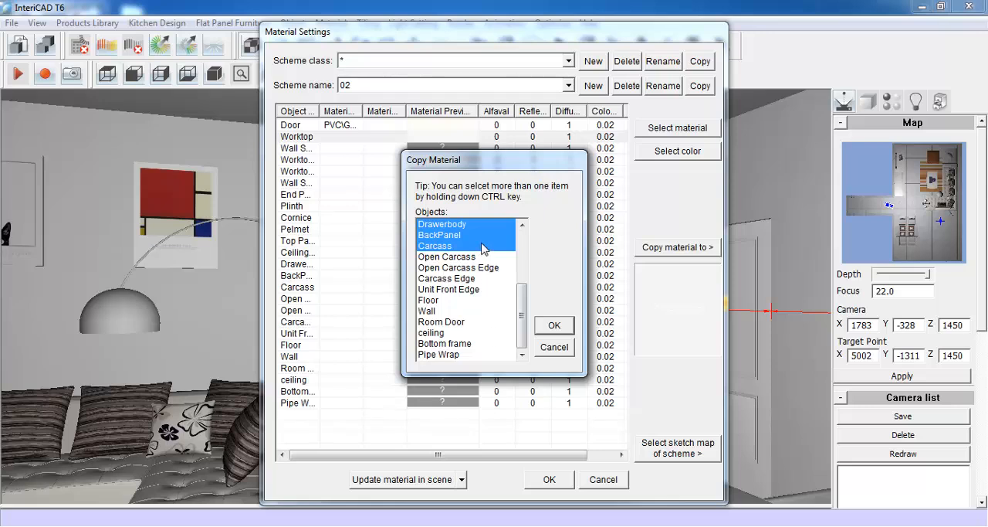
ctrl+drag(491, 261, 504, 358)
click(545, 326)
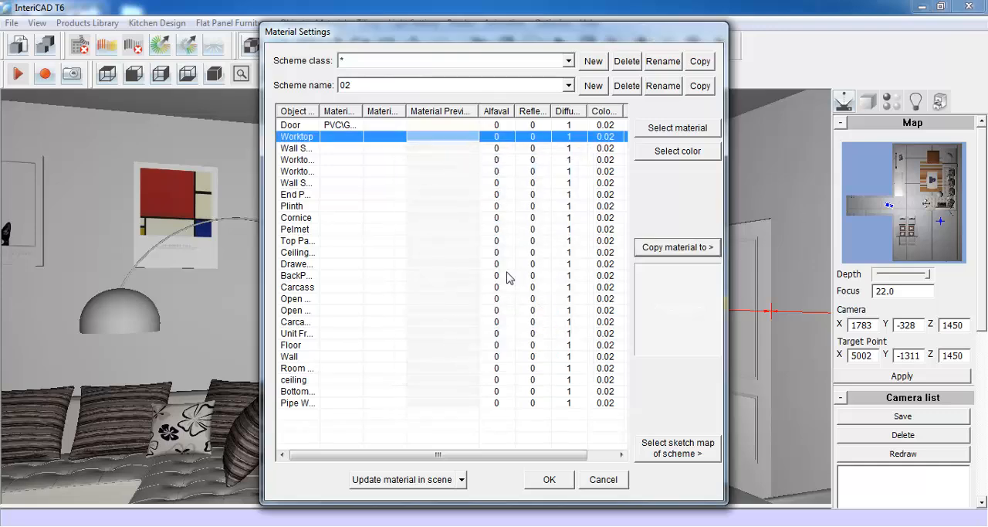
click(549, 480)
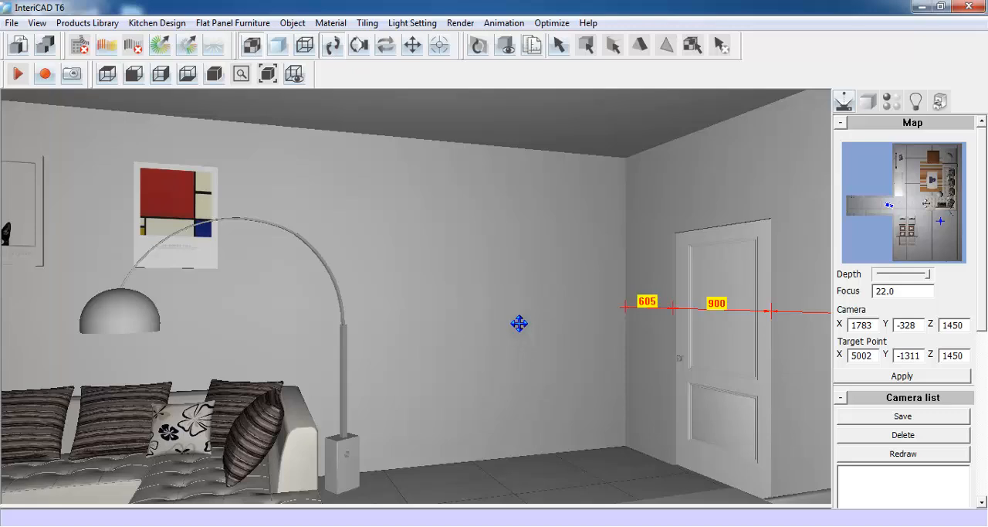
- Choose the base unit decorative panel from the kitchen library and size it 20 wide, 350 deep and 840 high
click(942, 101)
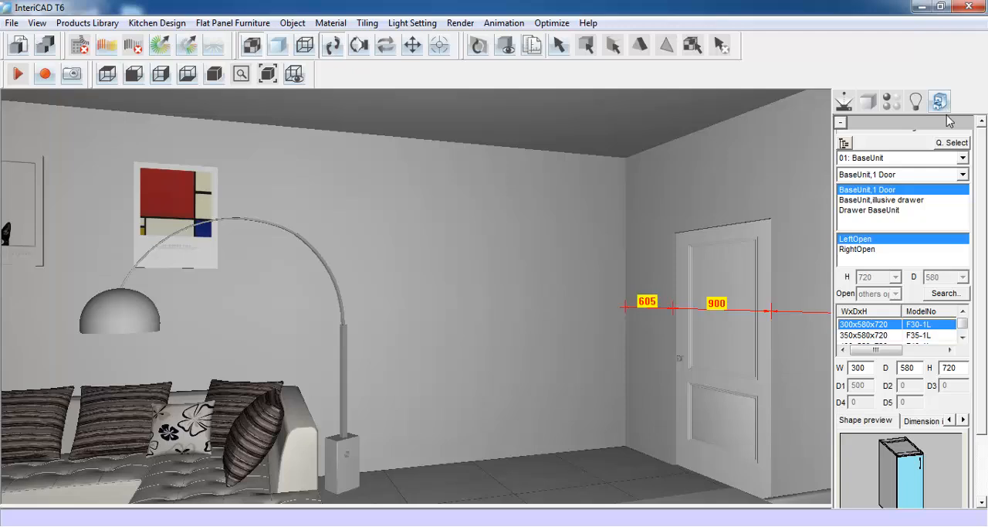
click(956, 143)
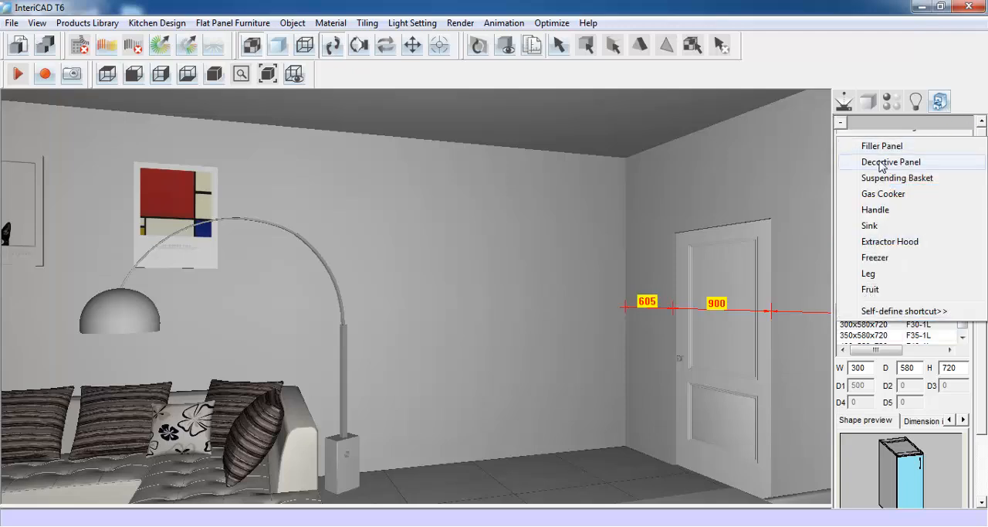
click(905, 163)
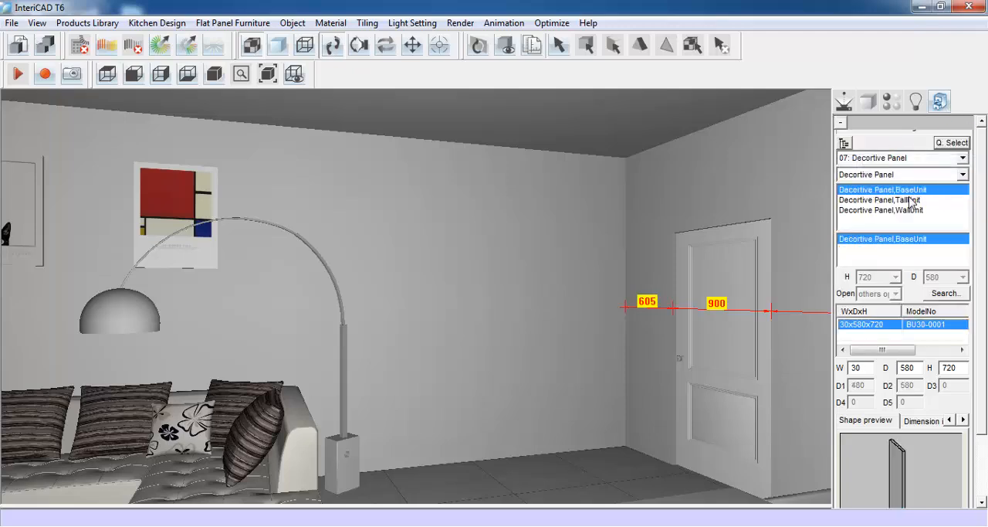
drag(982, 210, 984, 274)
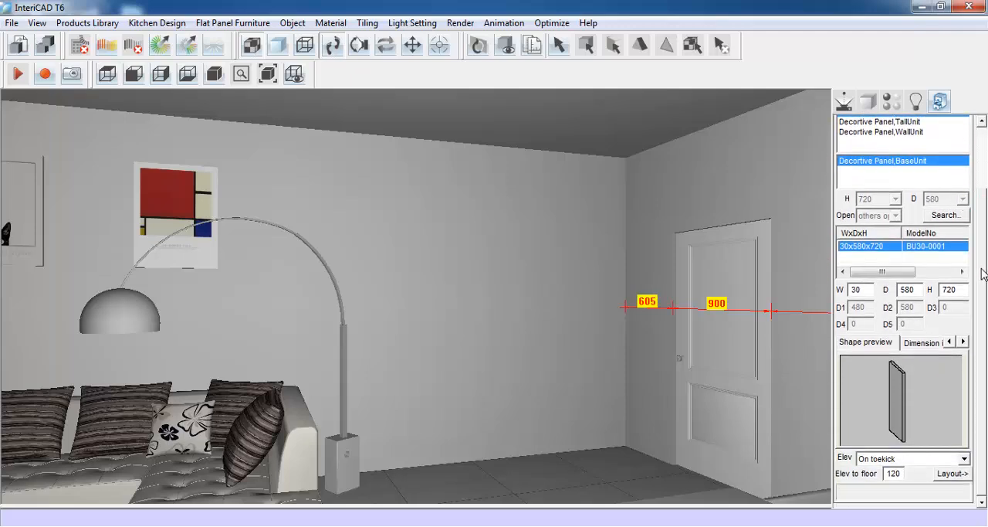
click(858, 292)
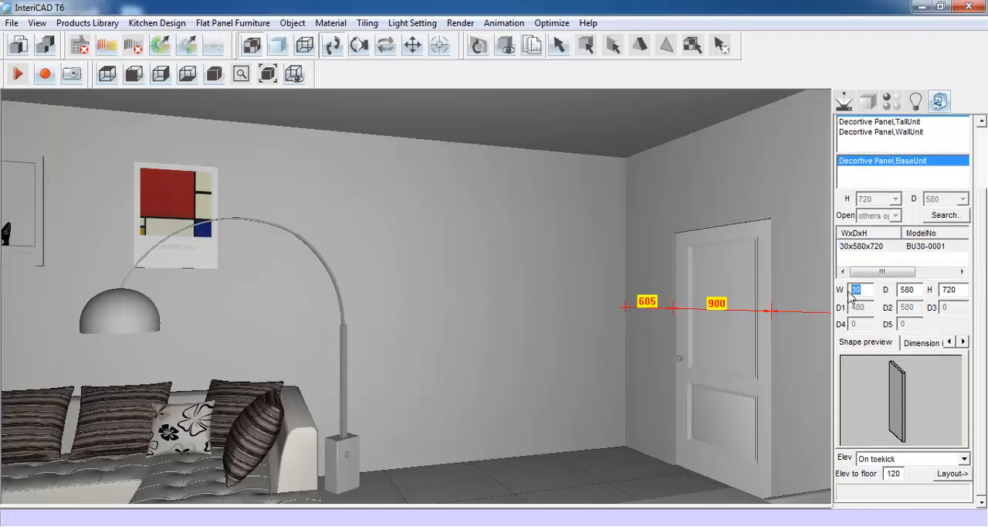
text(2)
drag(915, 288, 900, 291)
text(35)
double_click(956, 290)
text(840)
- Set the decorative panel's elevation to On floor and place it against the long wall in the corner near the door
click(941, 459)
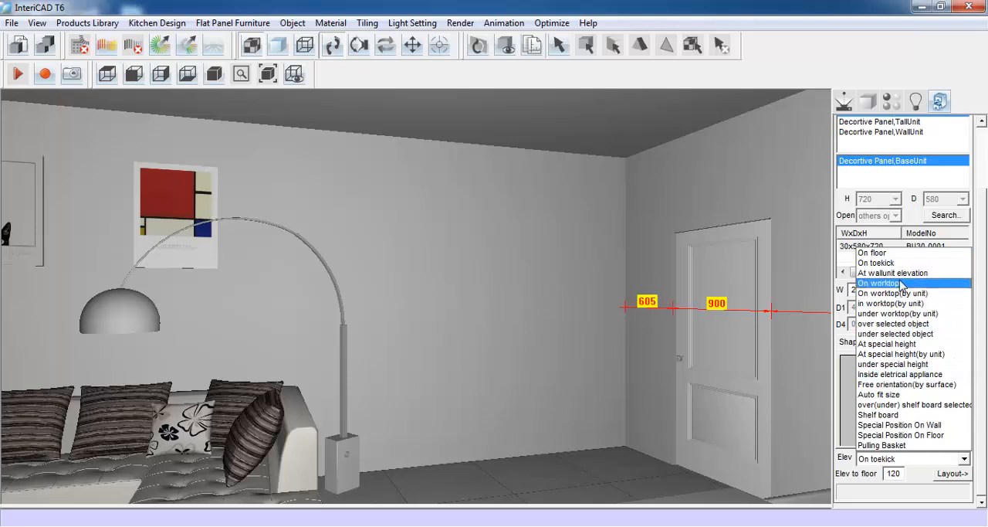
click(887, 253)
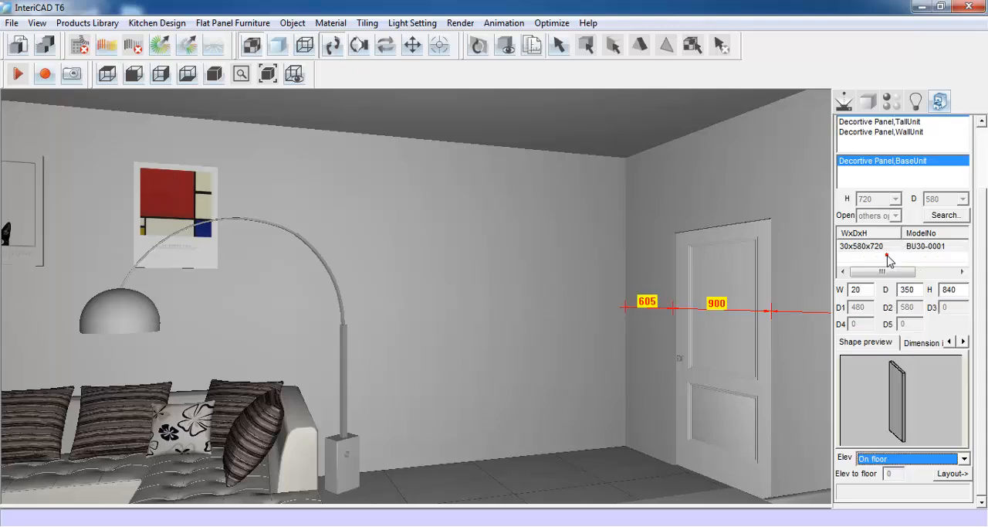
click(952, 474)
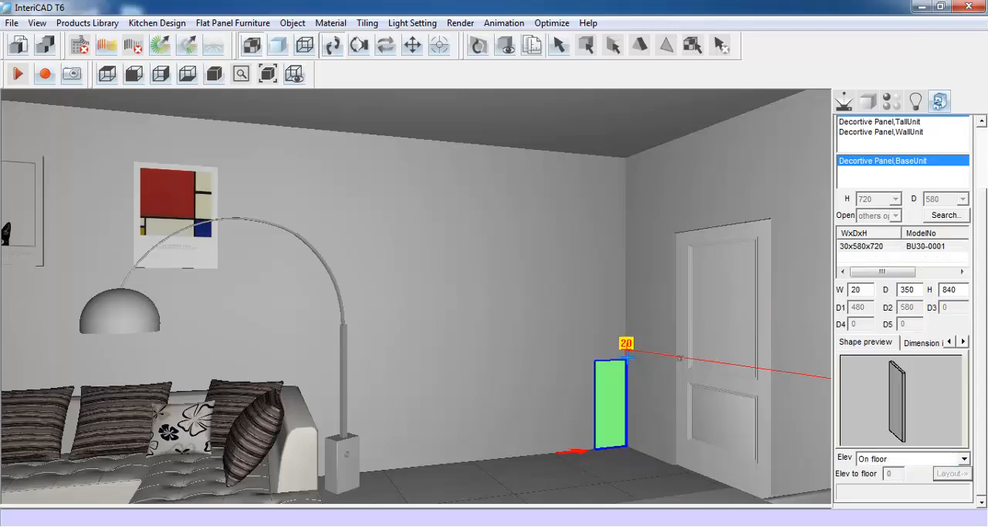
click(621, 349)
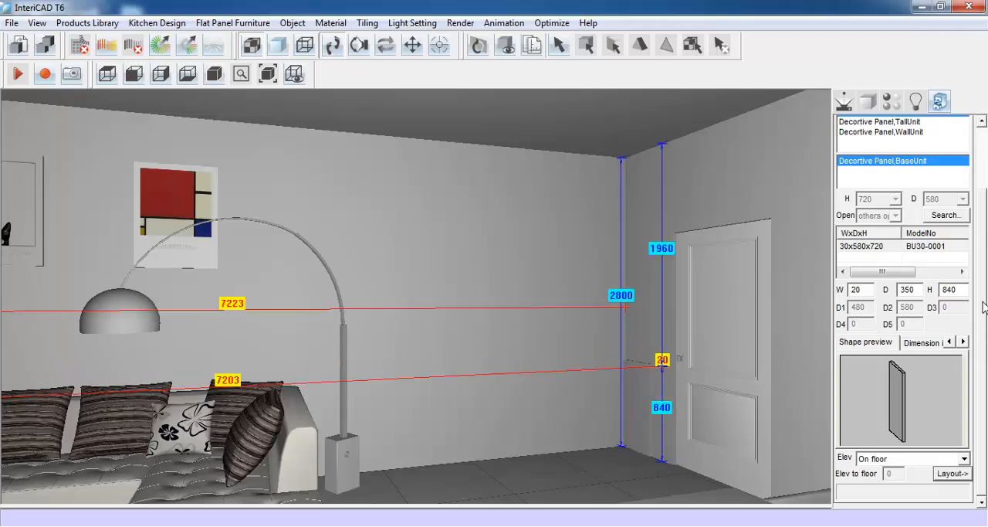
- Choose the two-door model from the BaseUnit category of the kitchen library
scroll(984, 306, up, 5)
click(965, 158)
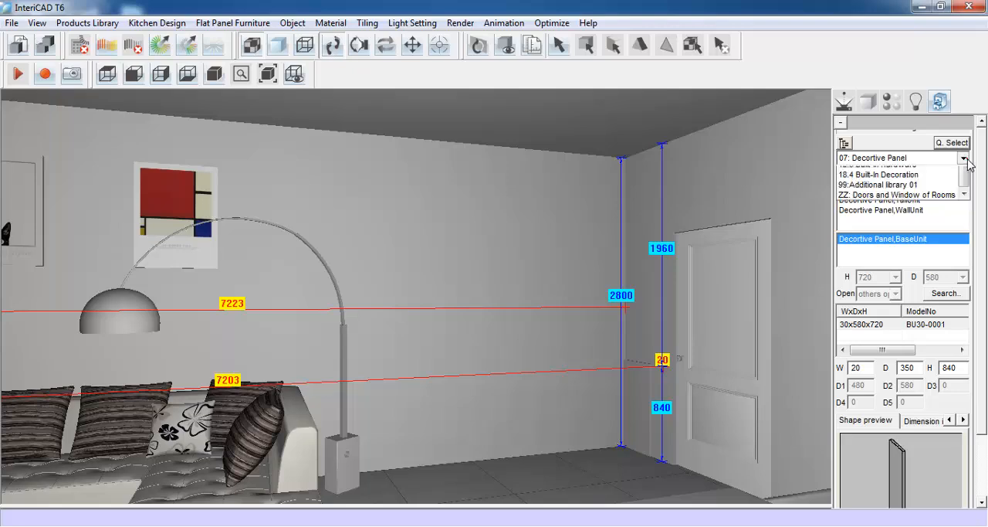
scroll(896, 232, up, 2)
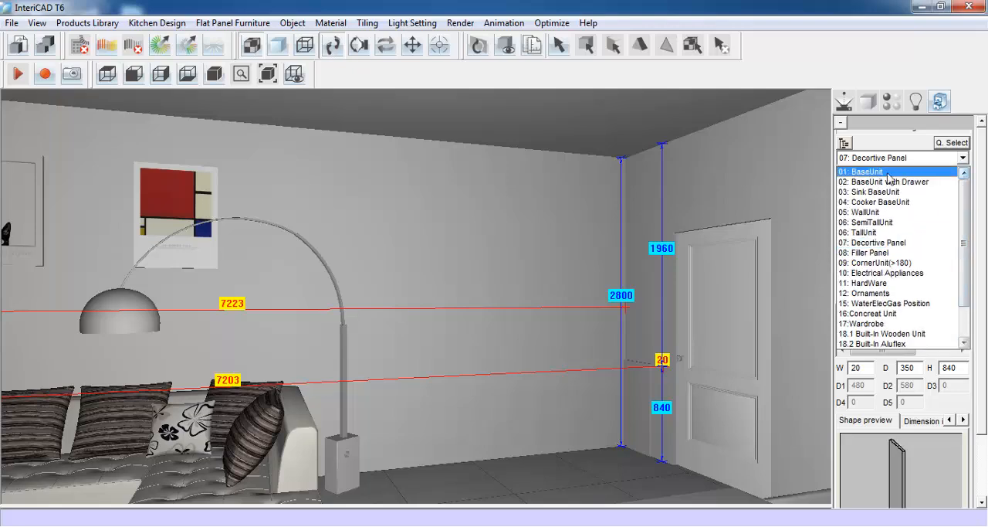
click(888, 172)
click(927, 174)
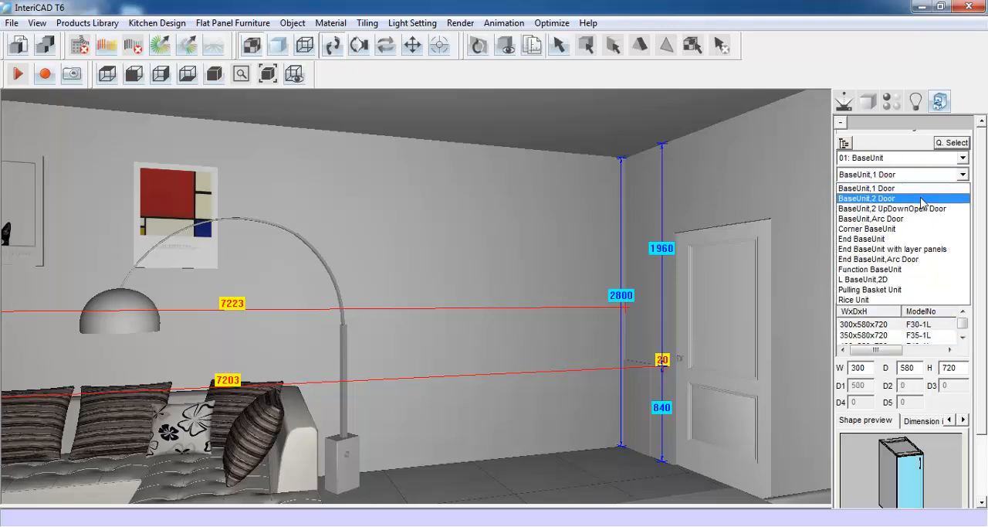
click(922, 199)
- Size the two-door base unit 800 wide and 350 deep and place it against the long wall beside the corner decorative panel
click(979, 294)
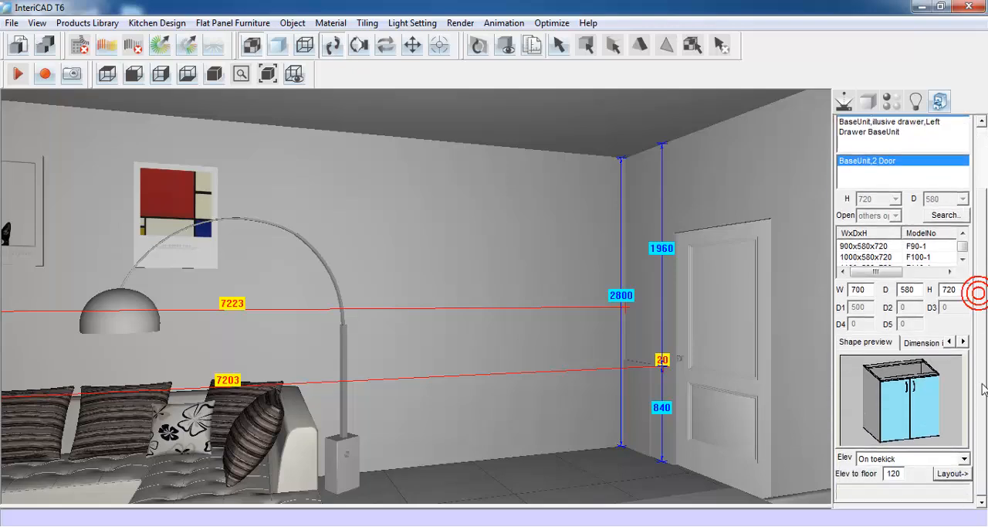
double_click(857, 290)
text(8)
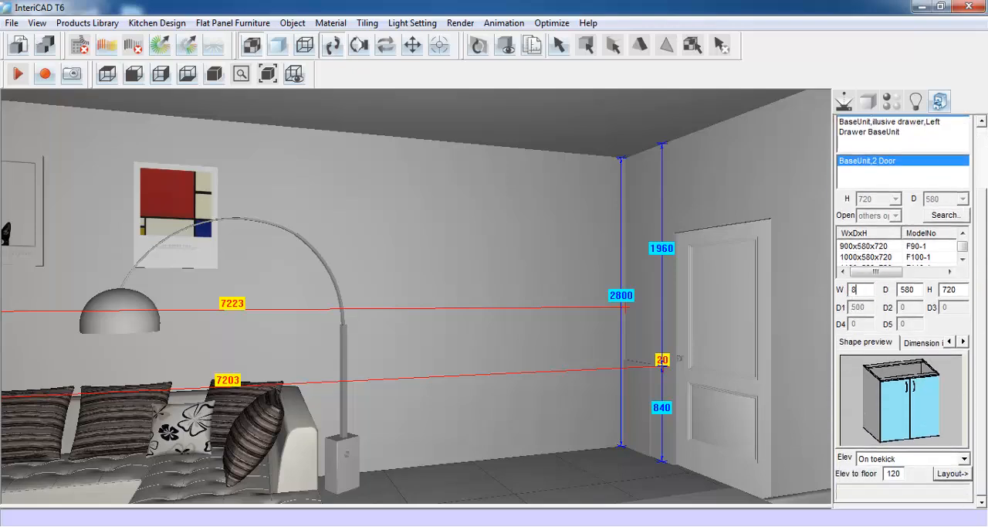
text(00)
double_click(910, 290)
text(3)
click(952, 474)
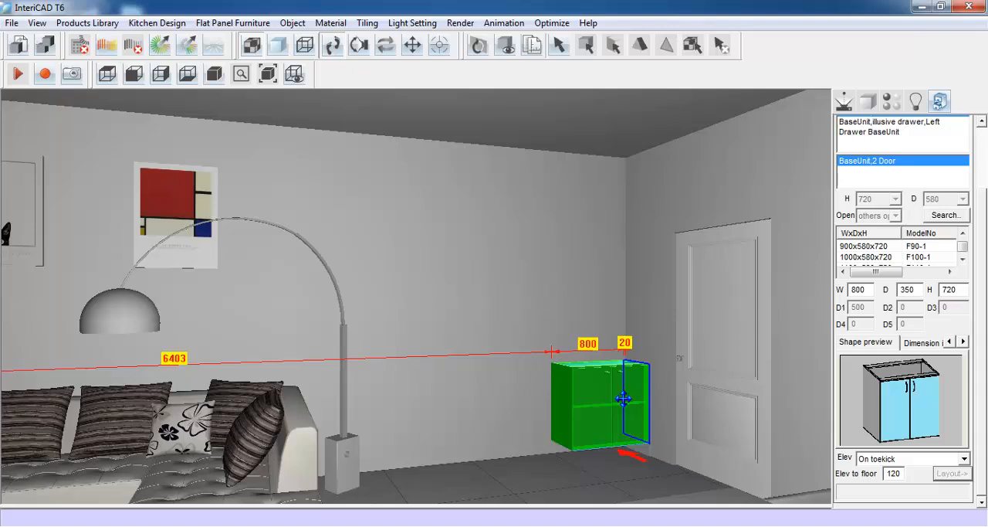
click(624, 398)
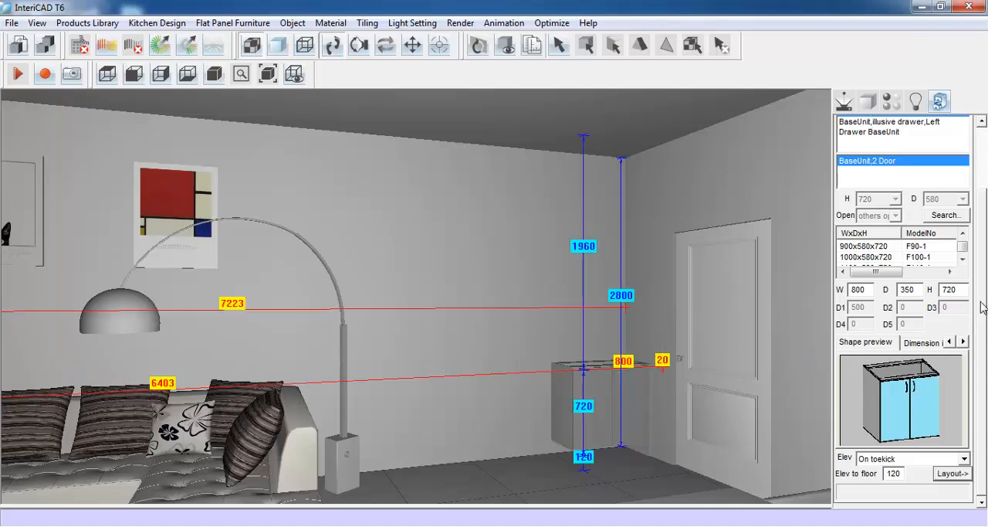
- Choose the four-drawer model Drawer BaseUnit,D4 from the BaseUnit with Drawer category
scroll(983, 308, up, 3)
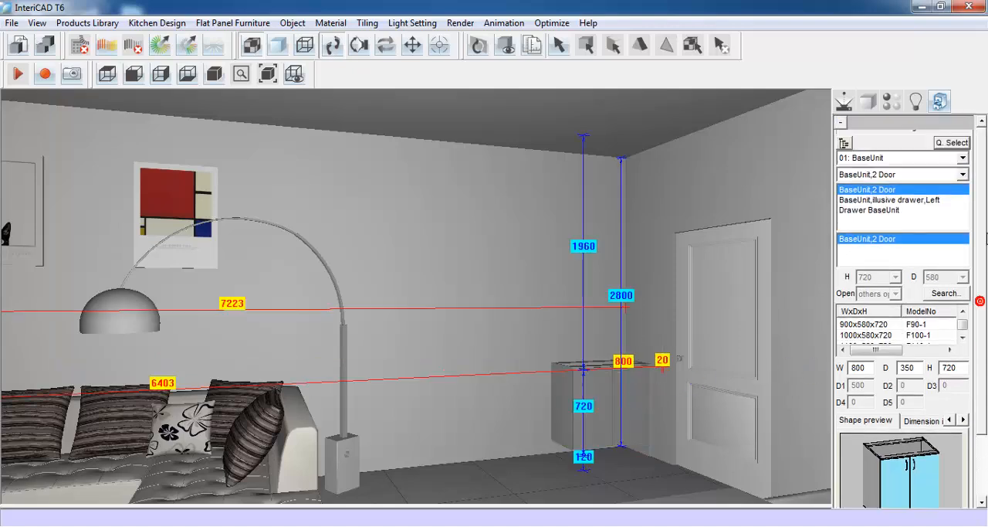
click(963, 158)
click(936, 182)
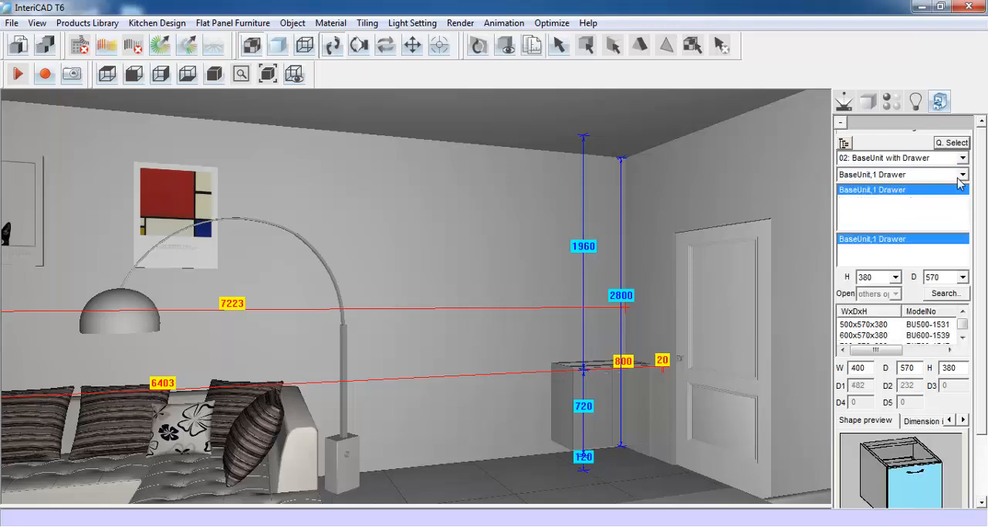
click(954, 174)
click(949, 239)
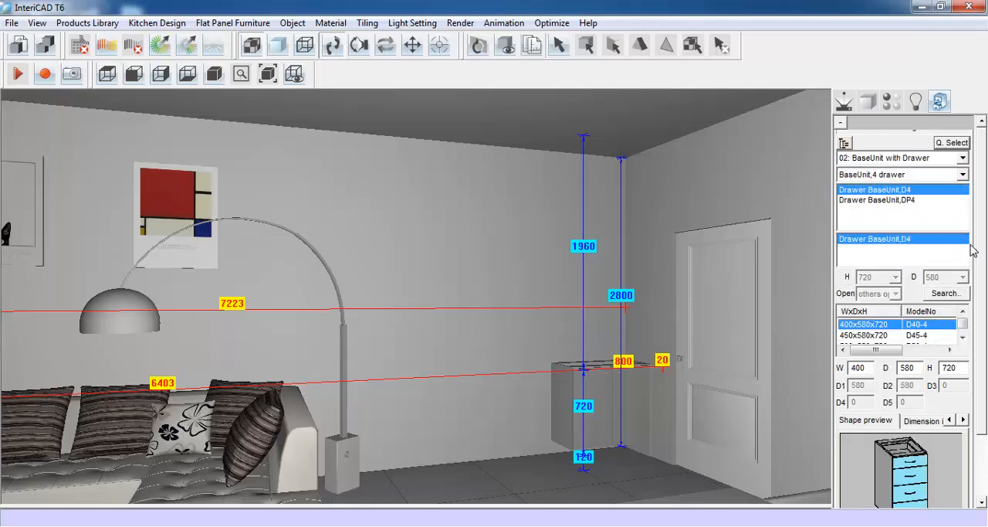
- Size the four-drawer base unit 800 wide and 350 deep and place it beside the two-door unit along the wall
scroll(983, 340, down, 3)
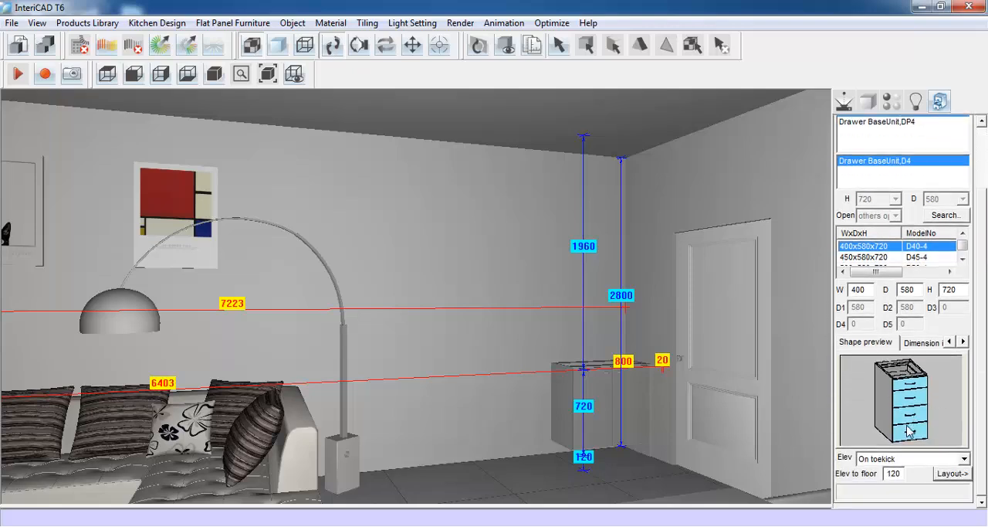
click(857, 289)
text(3)
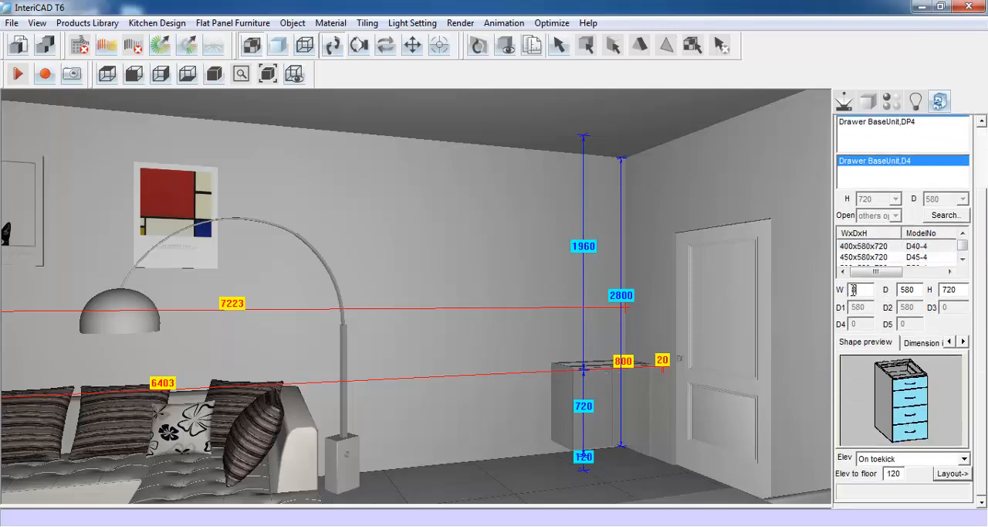
click(915, 288)
text(3)
click(943, 472)
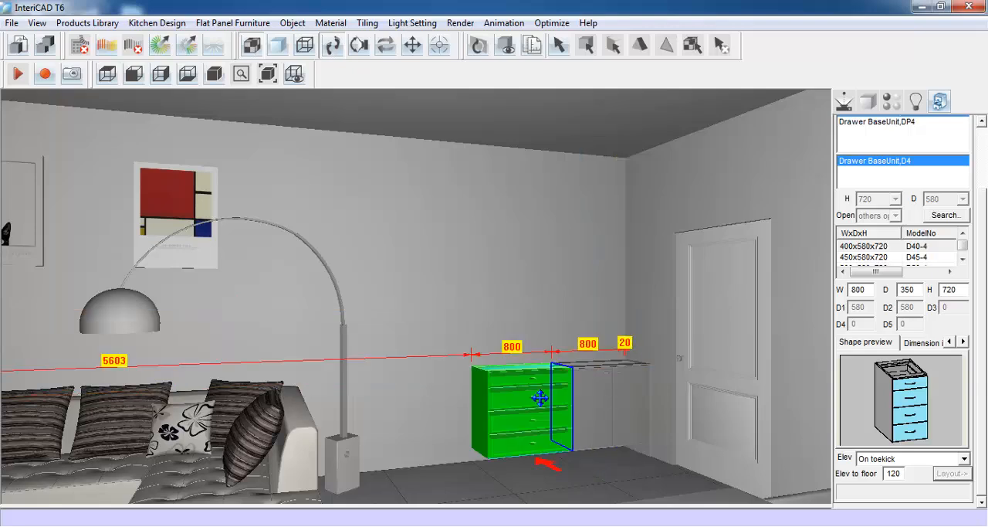
click(539, 397)
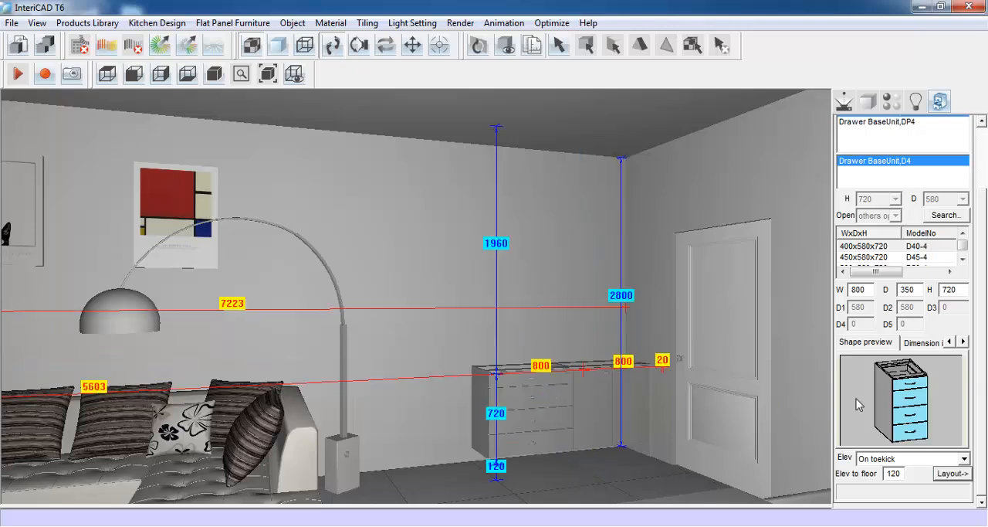
- Switch back to the BaseUnit category and choose the two-door model
drag(978, 323, 978, 309)
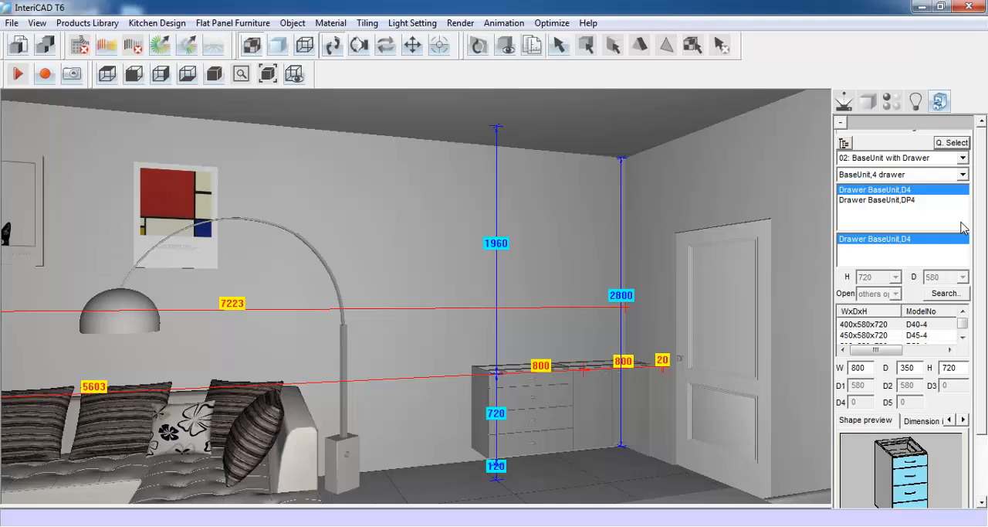
click(964, 159)
scroll(919, 168, up, 1)
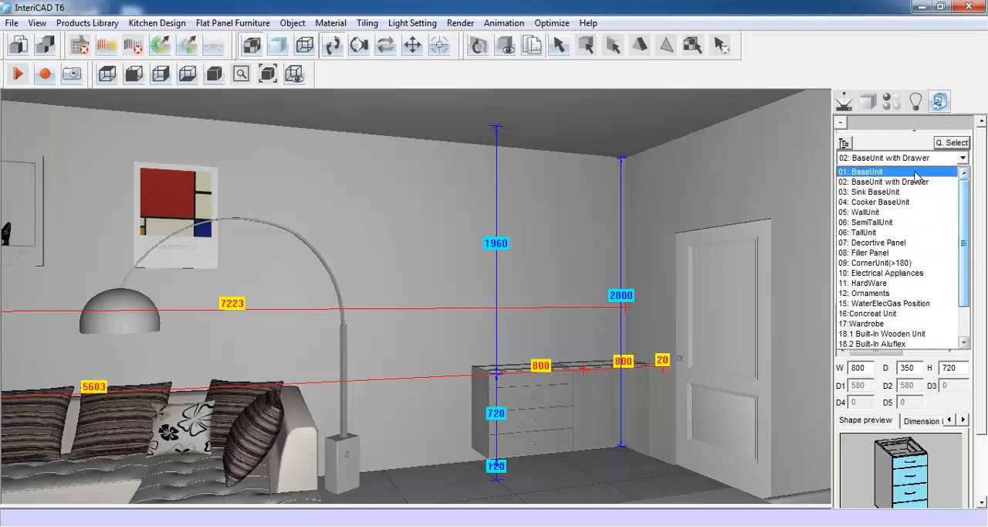
click(917, 173)
click(953, 176)
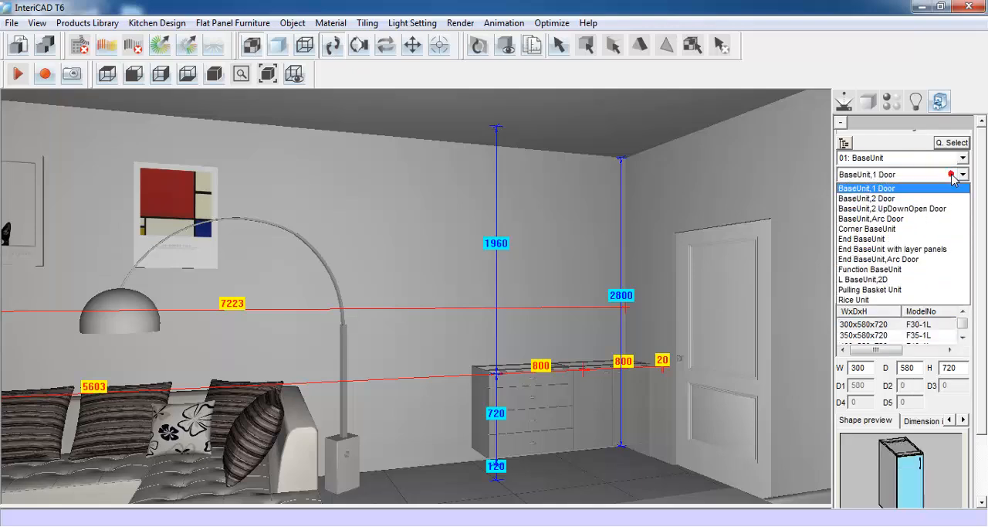
click(951, 197)
- Make the second two-door base unit 800 wide and 350 deep and place it on the free side of the drawer unit
drag(979, 247, 983, 343)
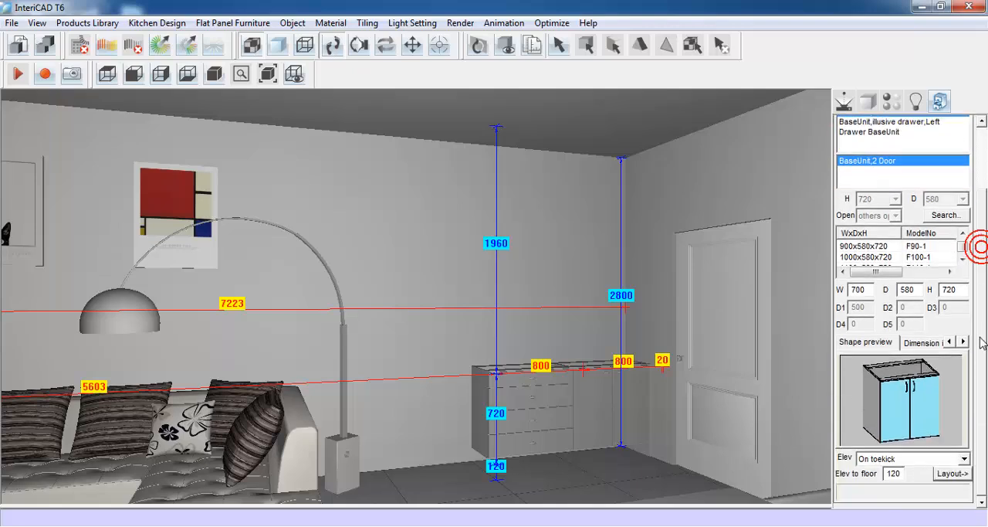
double_click(860, 290)
text(80)
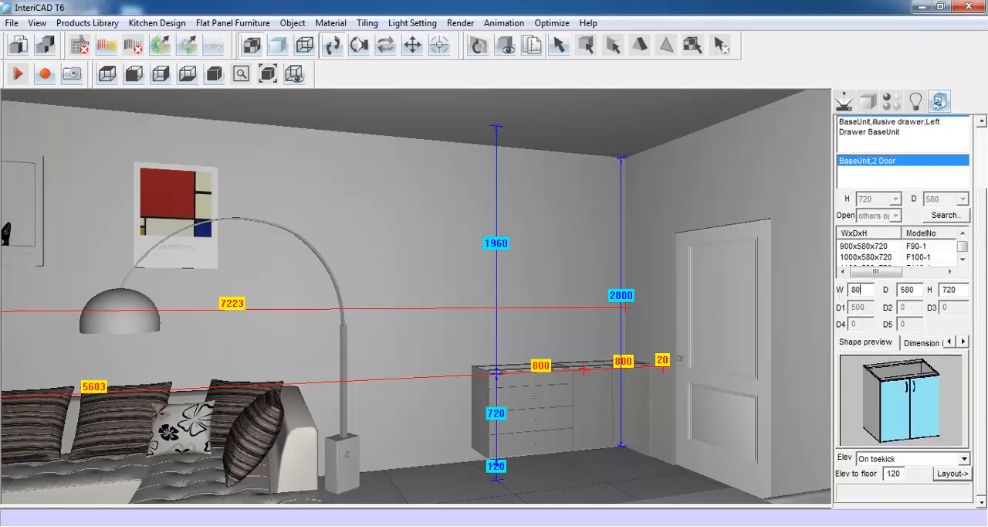
double_click(915, 290)
text(3)
click(952, 473)
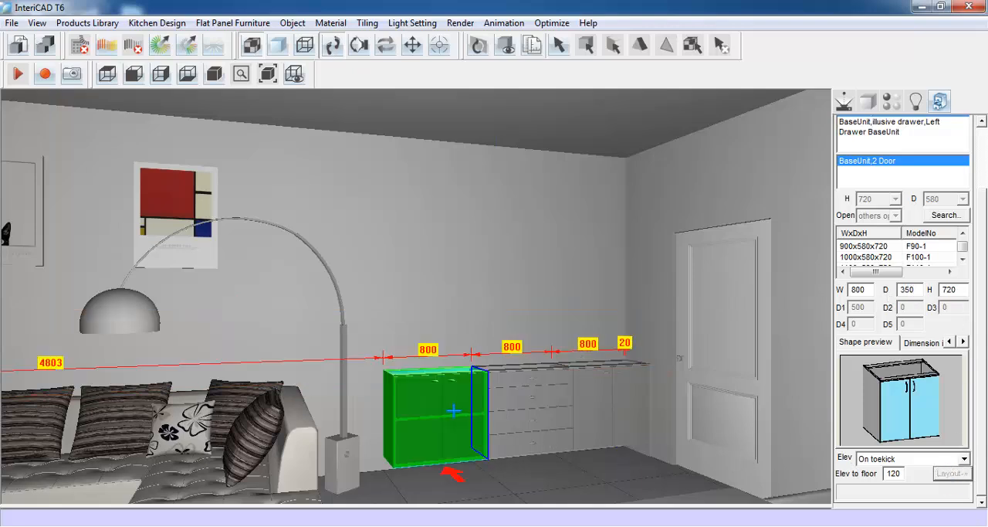
click(454, 410)
click(461, 403)
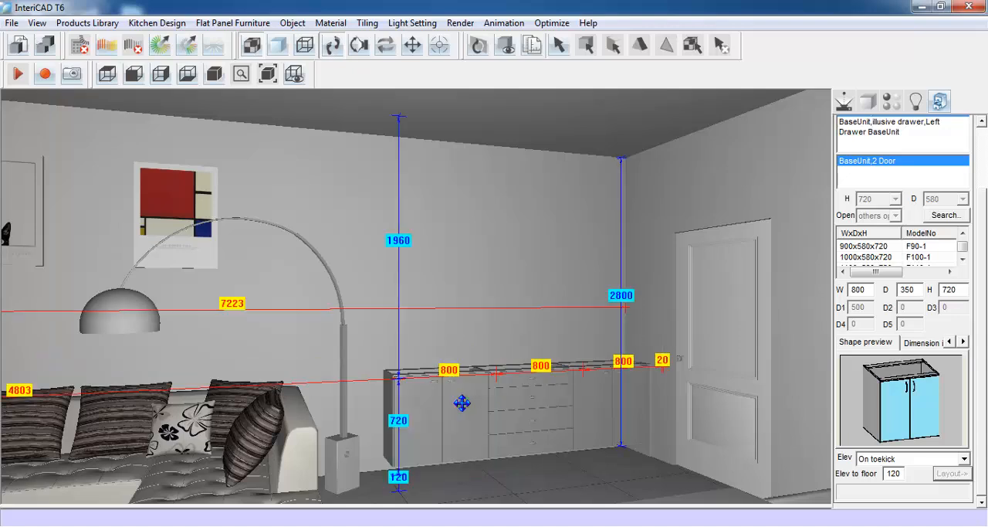
- Choose the base unit decorative panel for the open end of the row and size it 20 wide, 350 deep and 840 high
scroll(985, 251, up, 2)
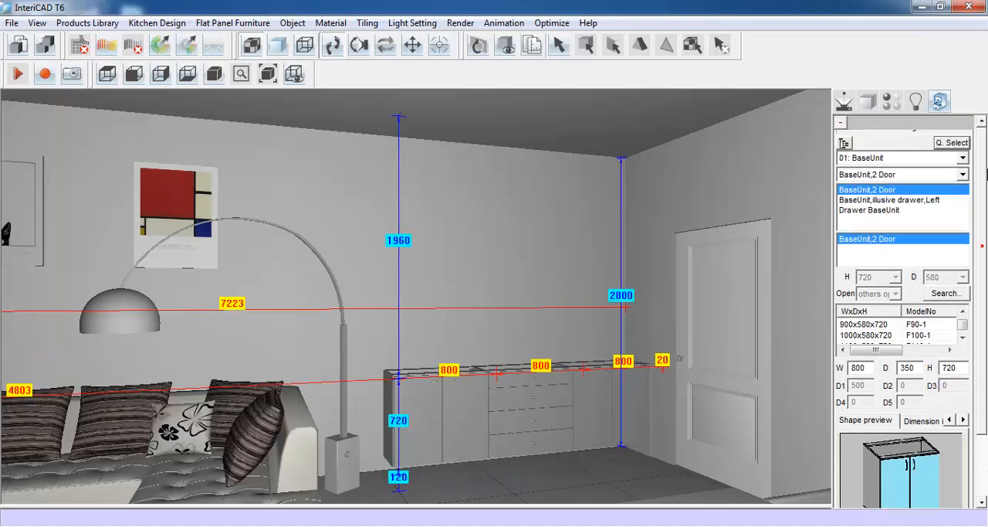
click(963, 157)
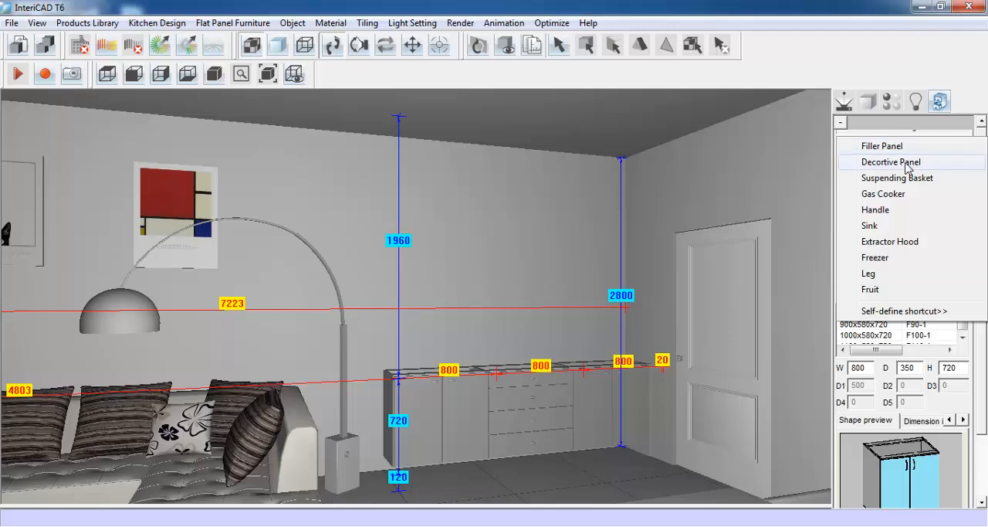
click(906, 165)
scroll(985, 257, down, 2)
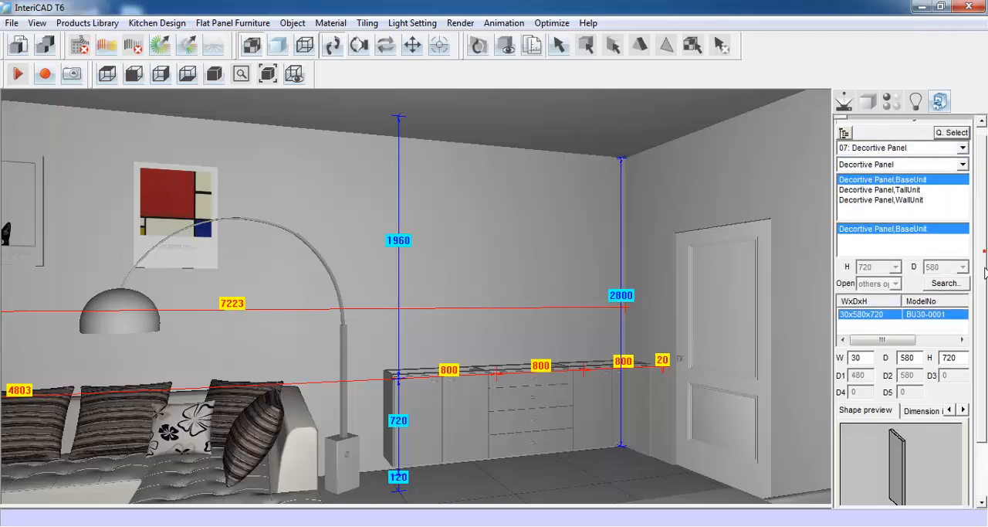
double_click(867, 289)
text(20)
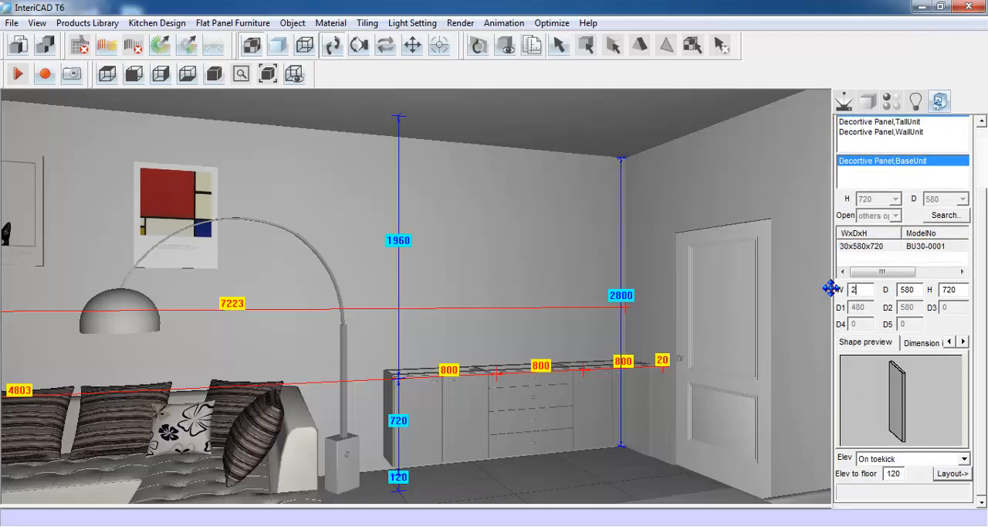
double_click(914, 290)
text(350)
double_click(954, 290)
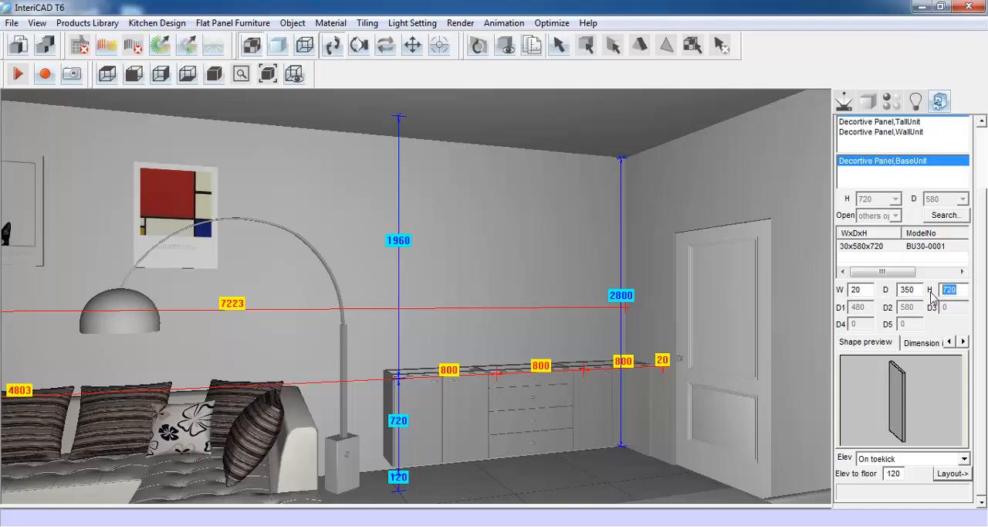
text(840)
- Set the panel's elevation to On floor and place it against the exposed end of the last two-door base unit
click(952, 460)
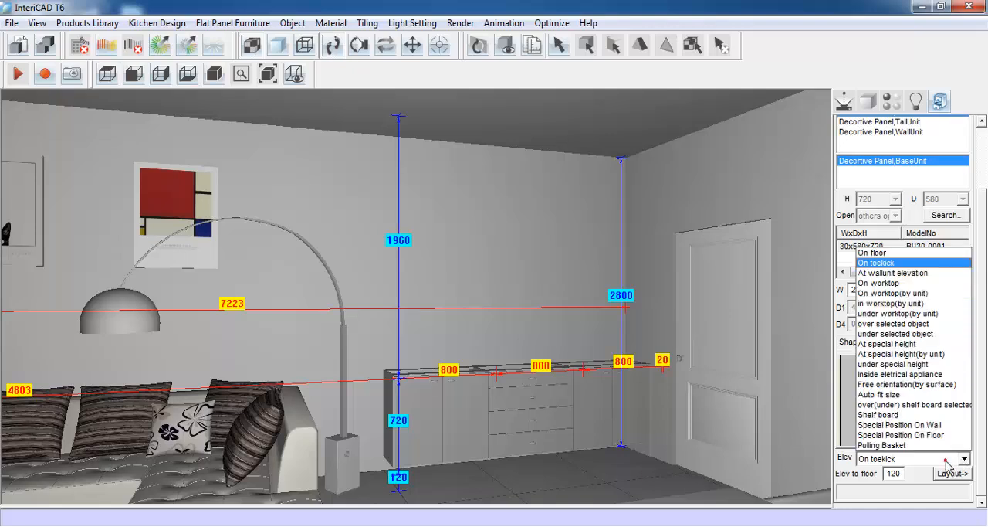
click(903, 255)
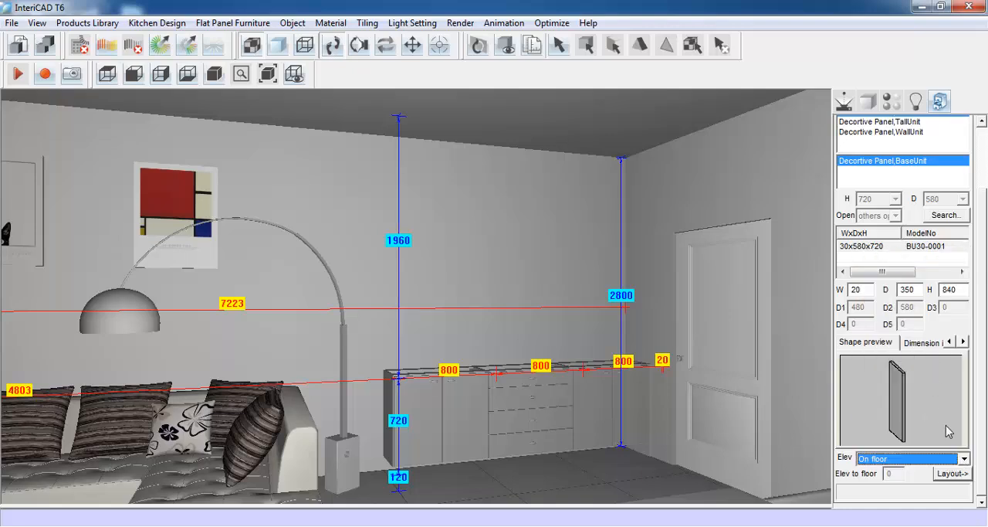
click(952, 472)
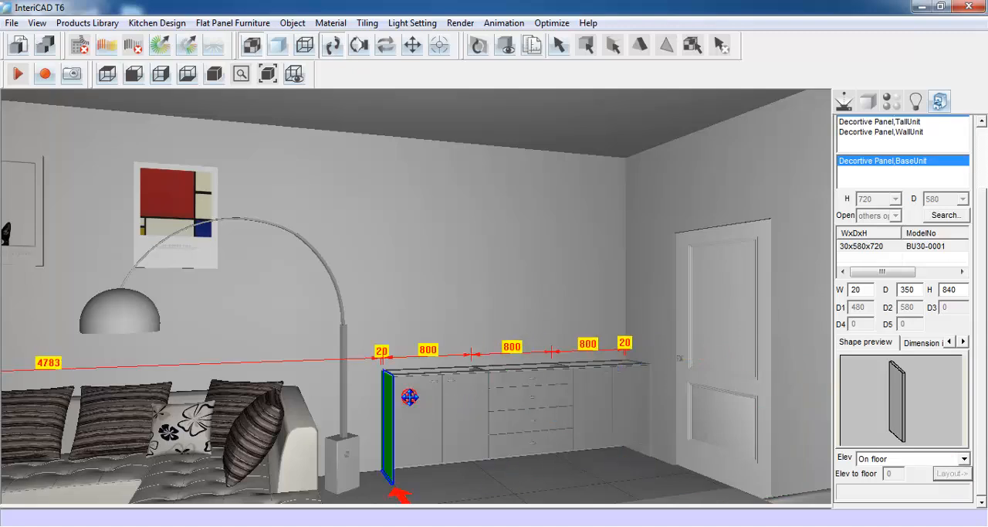
click(409, 397)
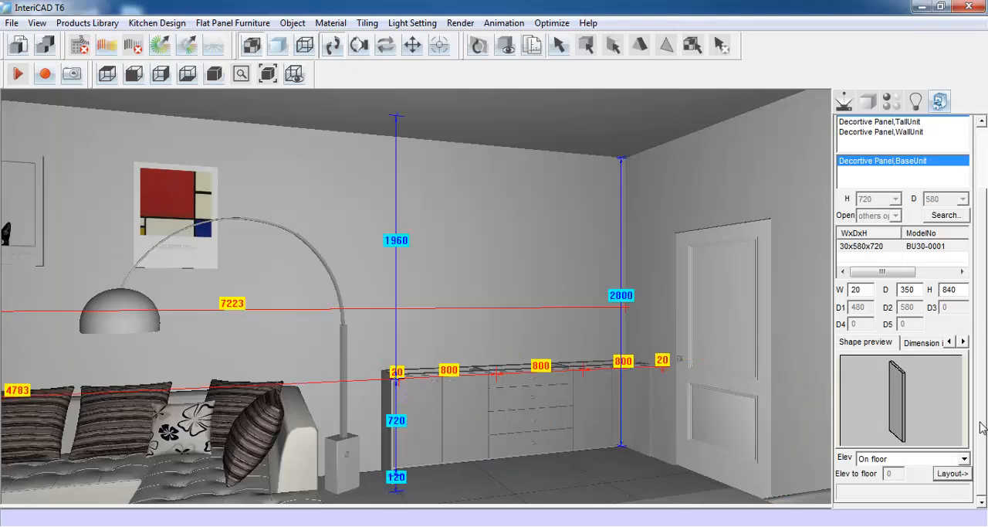
- Choose the wall unit version of the decorative panel, Decortive Panel,WallUnit
drag(985, 403, 986, 327)
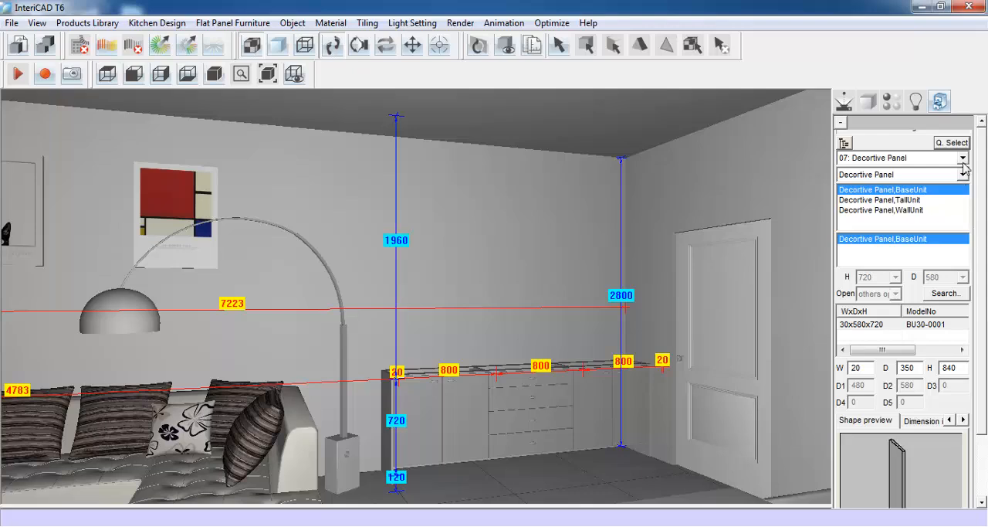
click(952, 143)
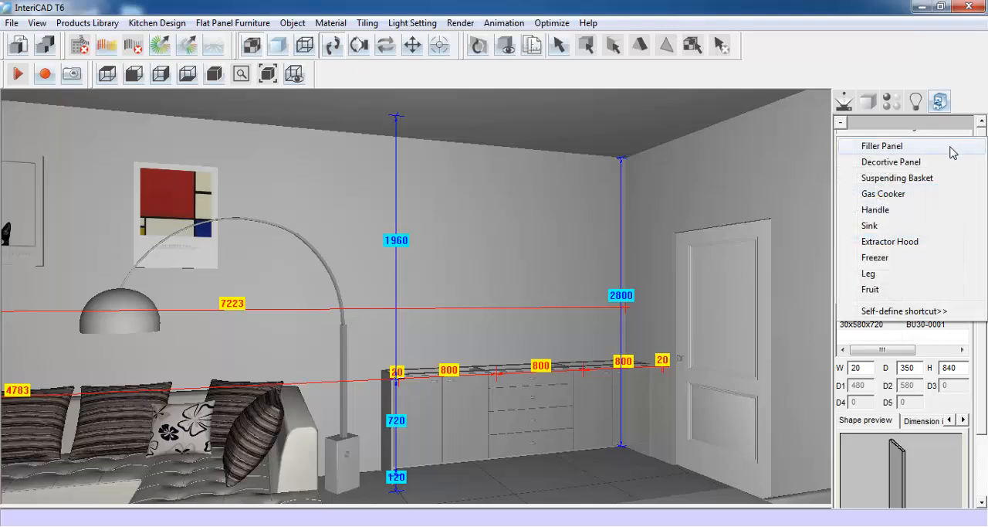
click(949, 162)
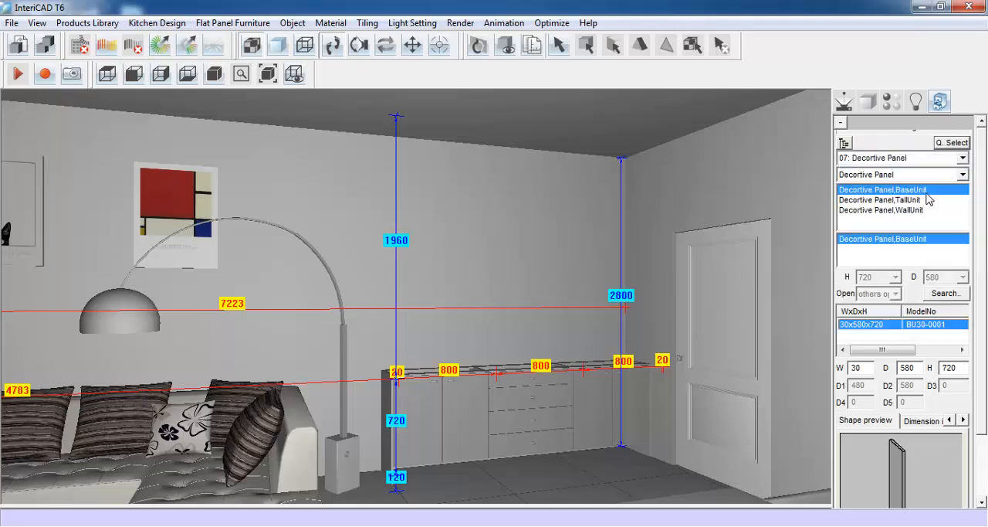
click(911, 210)
- Size the wall unit panel 20 wide and 900 high and place it at wall unit elevation in the corner near the door
drag(979, 229, 987, 292)
double_click(871, 294)
text(20)
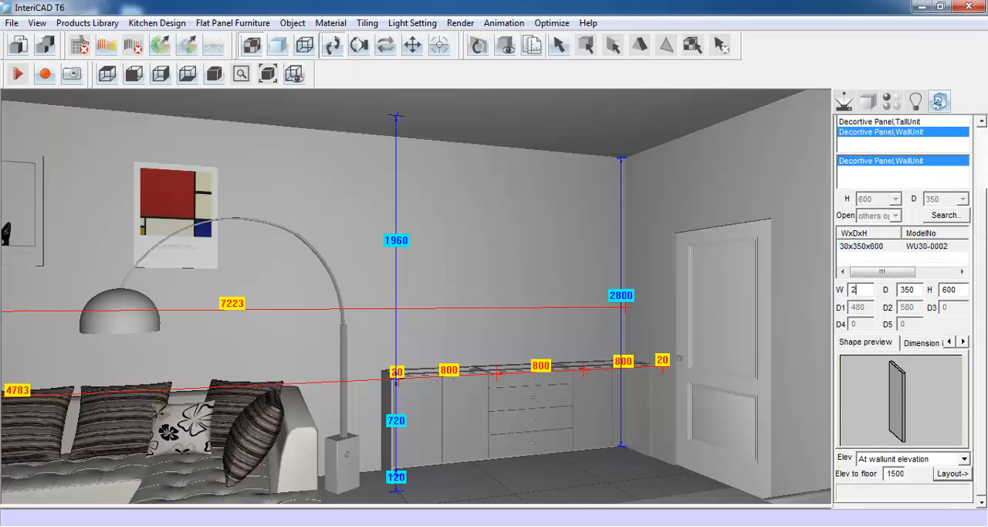
double_click(955, 289)
text(90)
click(952, 473)
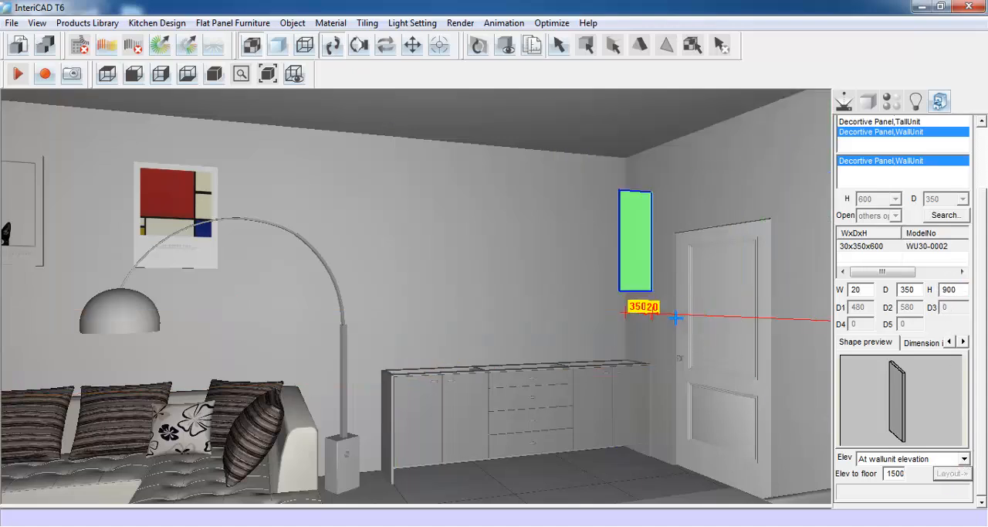
click(623, 274)
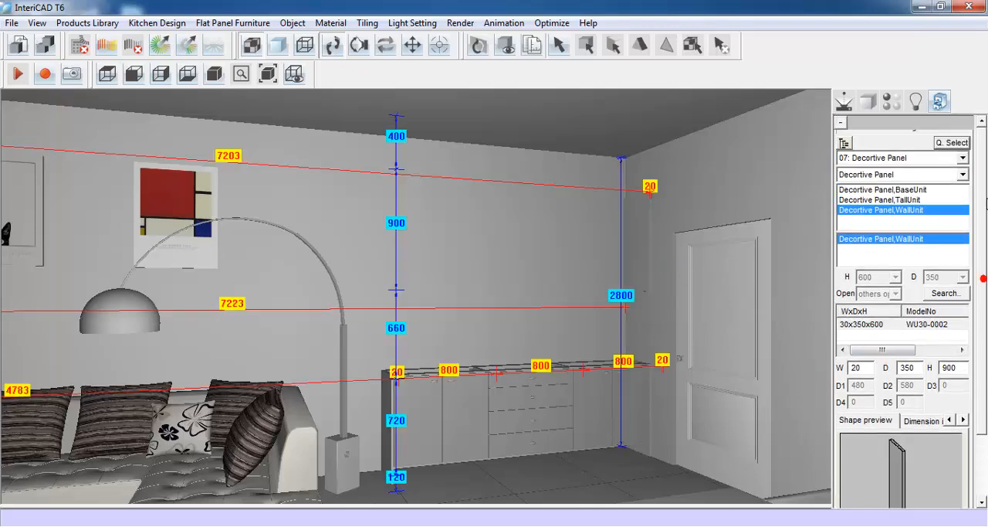
- Choose the two-door glass wall unit, WallUnit,2 GlassDoor, from the WallUnit category
click(962, 157)
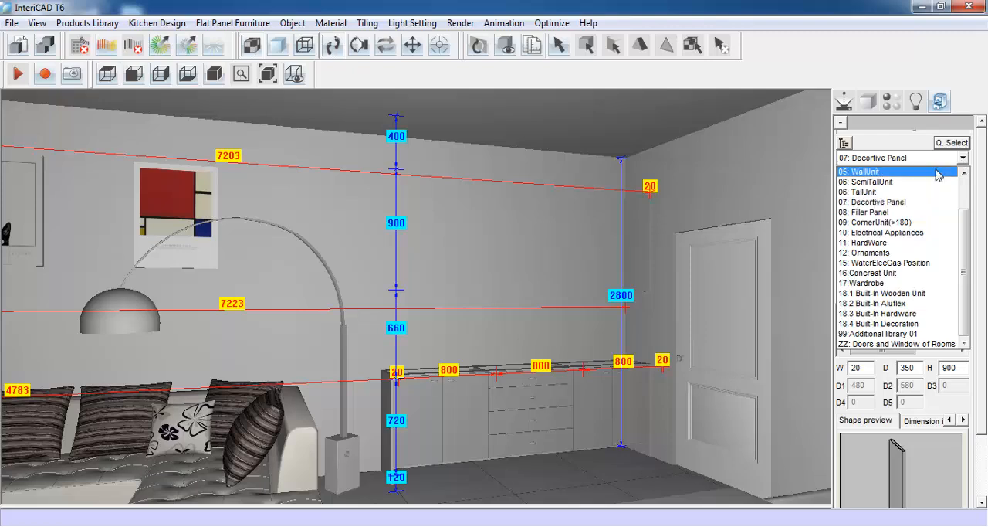
click(936, 171)
click(952, 176)
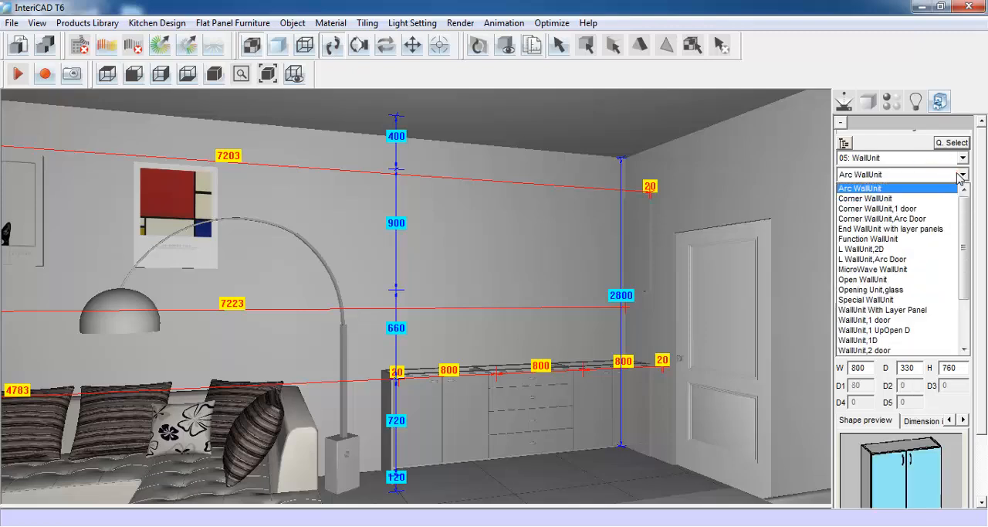
click(880, 350)
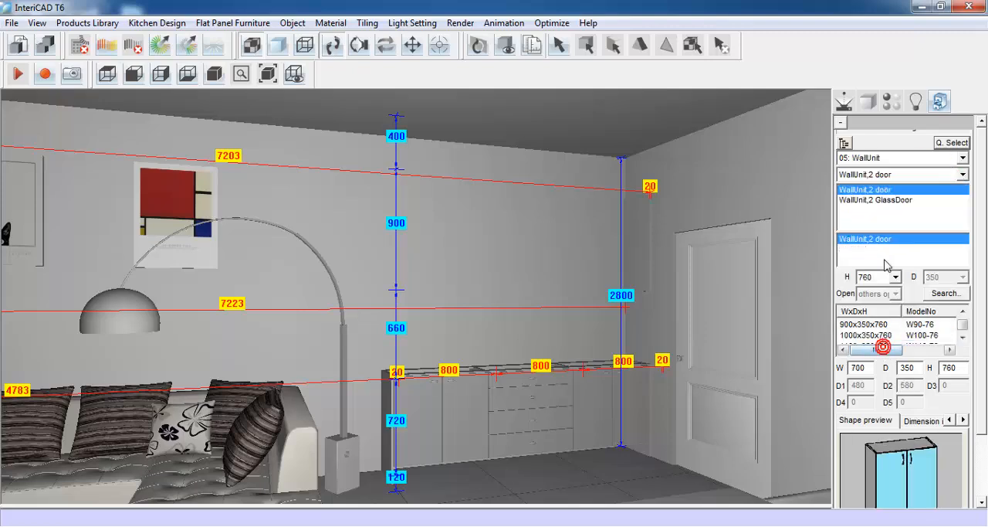
click(896, 201)
- Size the glass-door wall unit 800 wide and 900 high
scroll(895, 205, down, 2)
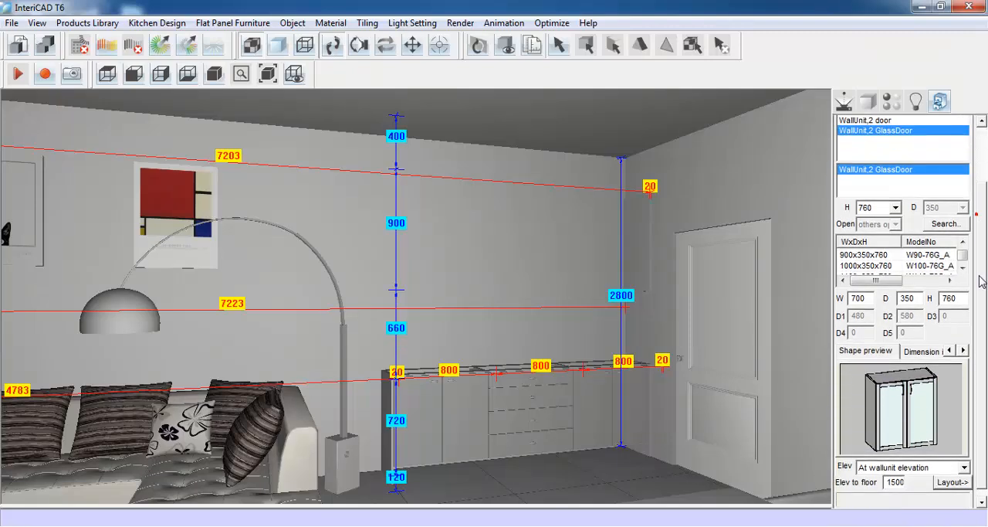
double_click(859, 289)
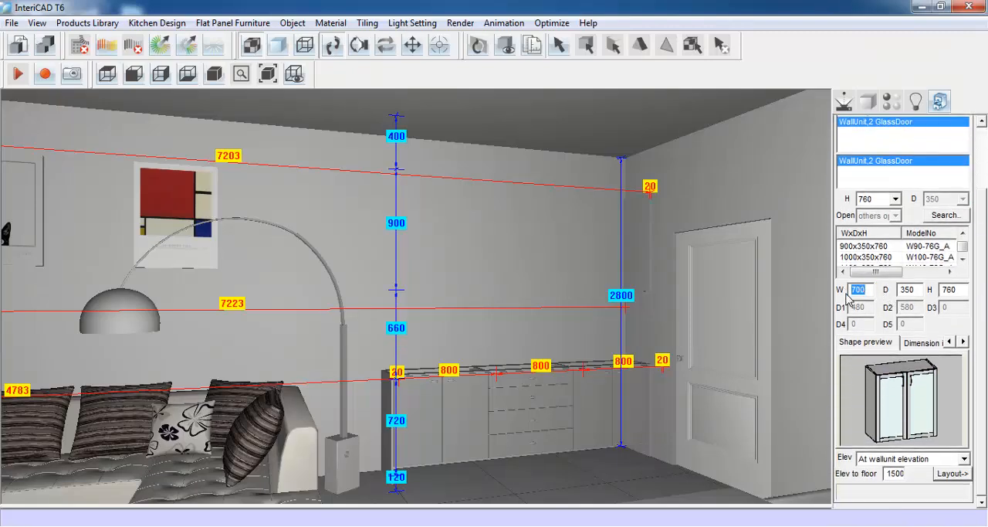
text(80)
double_click(952, 289)
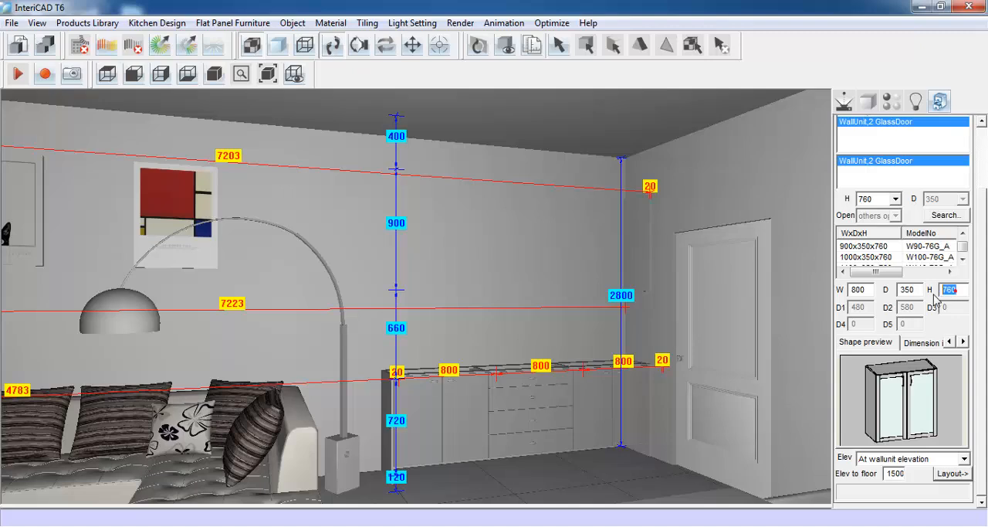
text(900)
- Place three glass-door wall units side by side at wall unit elevation, starting from the panel in the corner near the door
click(954, 473)
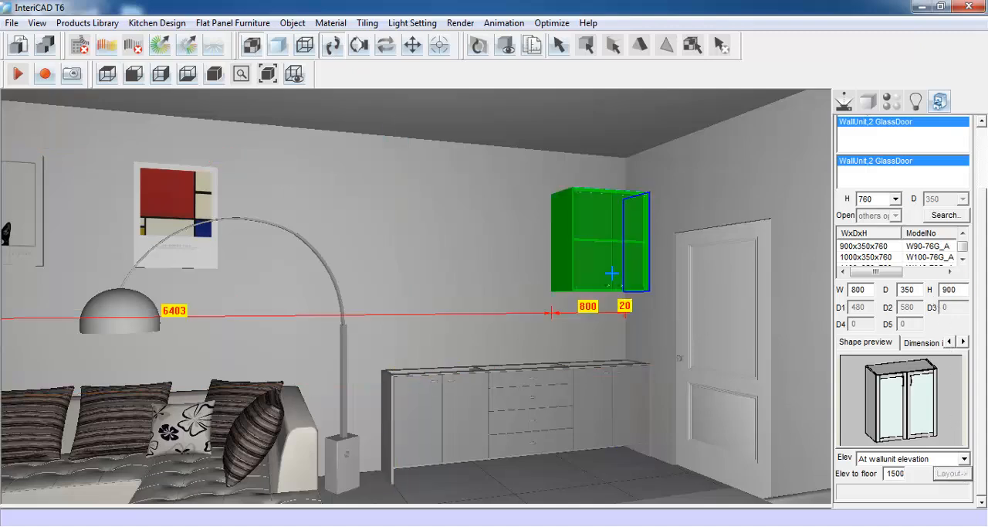
click(613, 274)
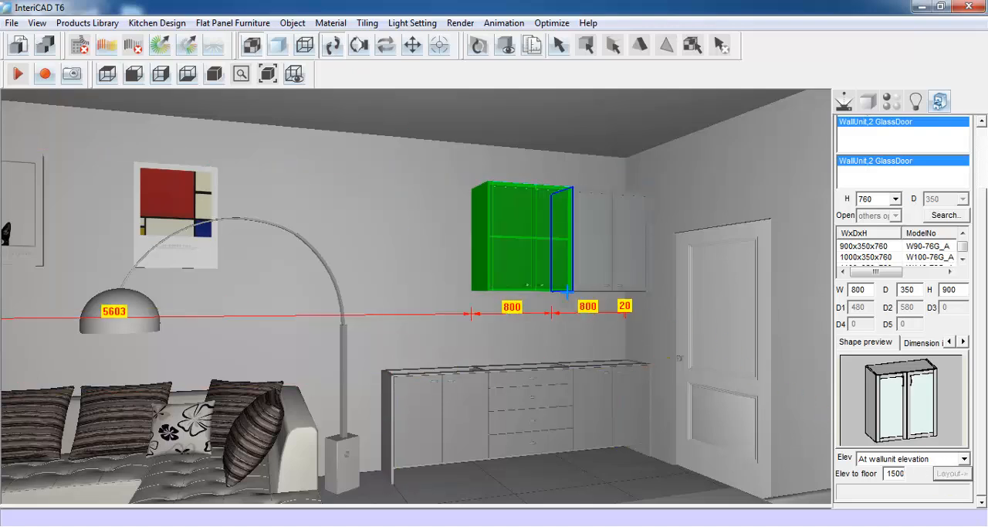
click(556, 287)
click(943, 477)
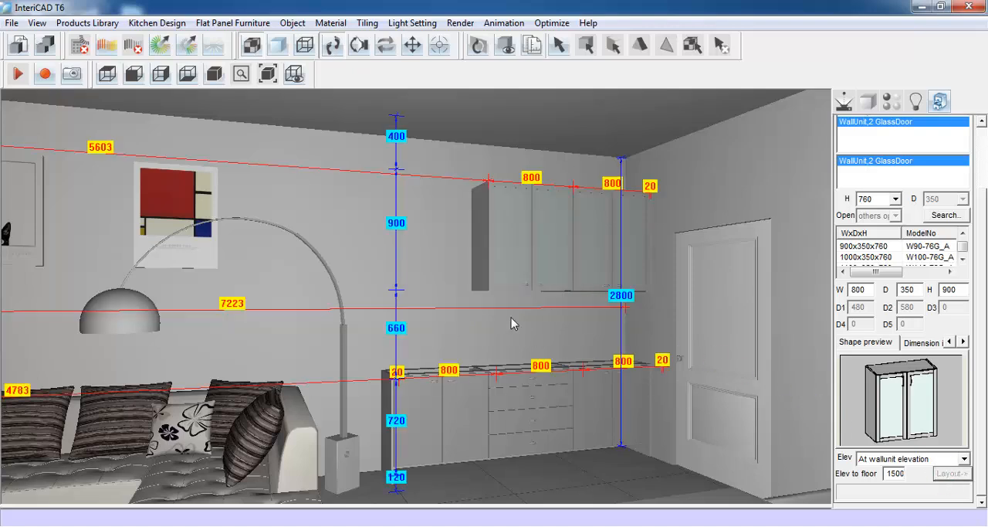
click(567, 284)
- Choose the wall unit decorative panel, Decortive Panel,WallUnit, through the quick selection
scroll(983, 237, up, 2)
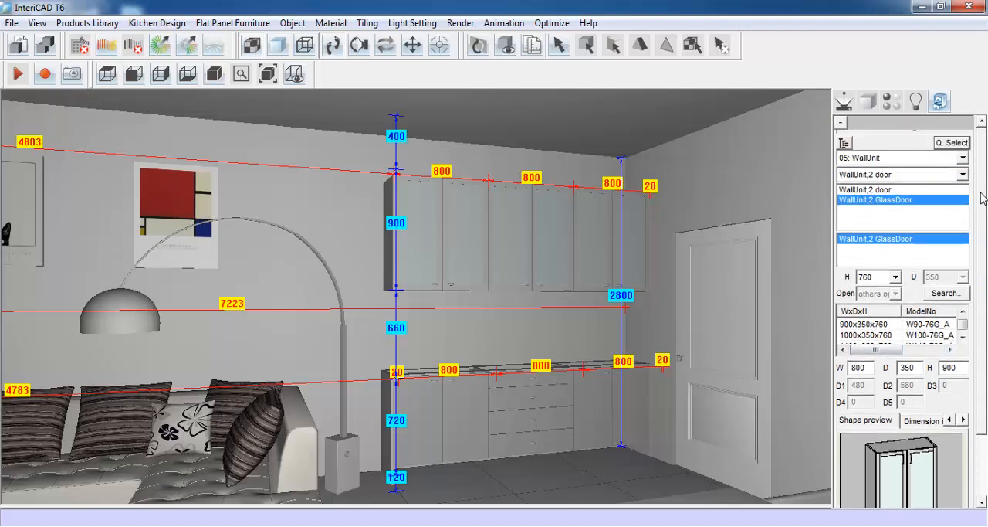
click(967, 157)
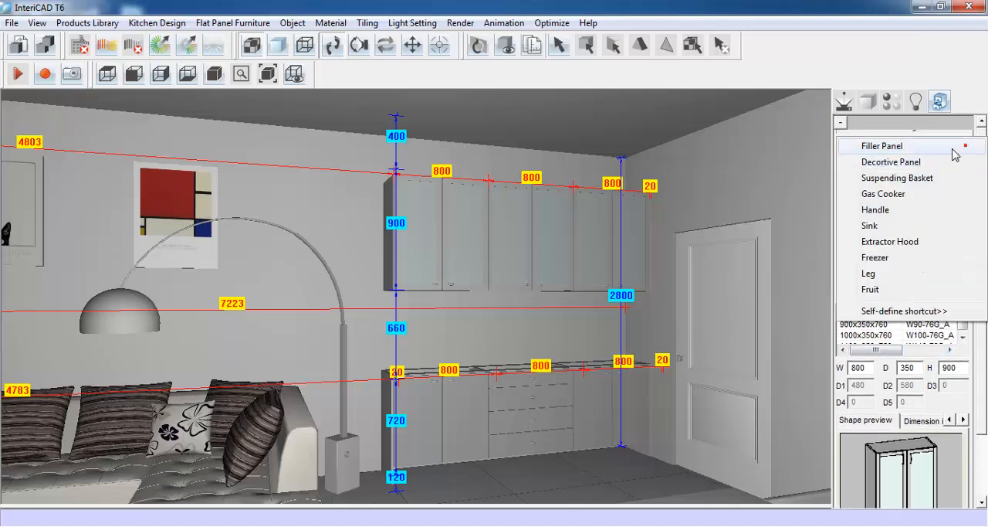
click(917, 164)
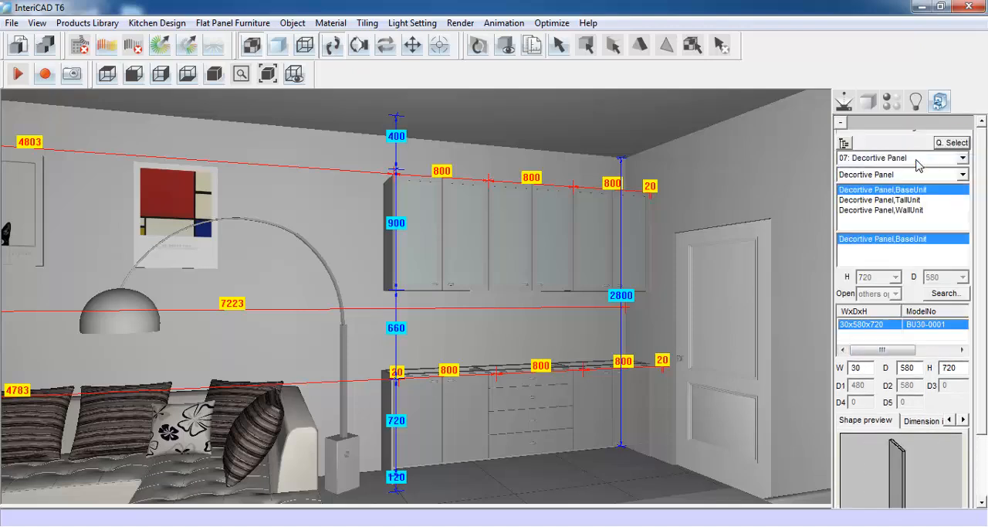
click(888, 210)
- Size the panel 20 wide and 900 high and place it against the exposed end of the wall unit row
scroll(942, 325, down, 3)
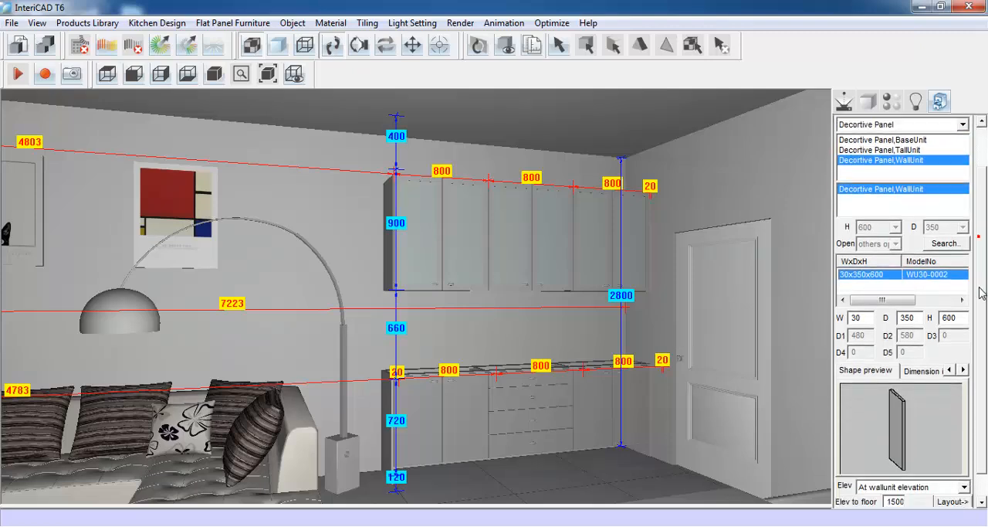
double_click(854, 291)
text(2)
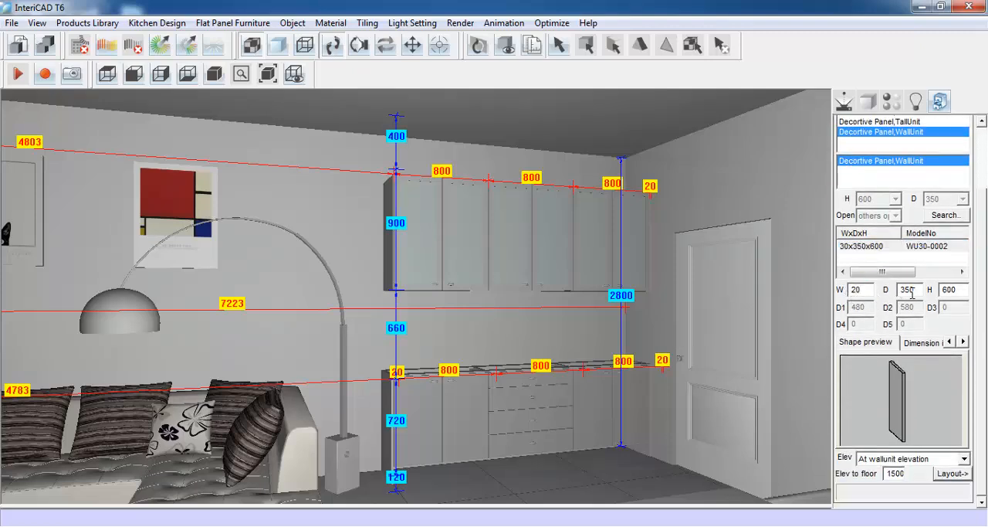
double_click(958, 290)
text(9)
click(952, 473)
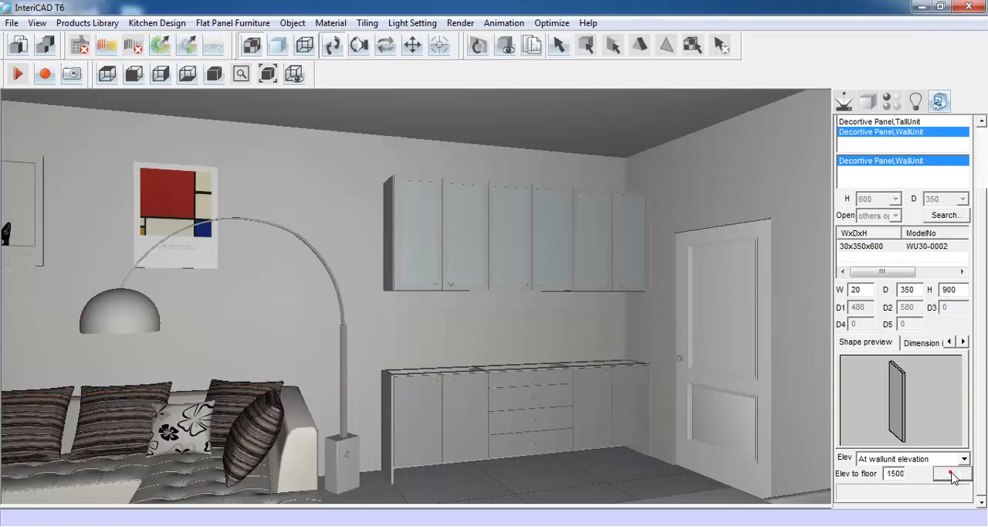
click(426, 248)
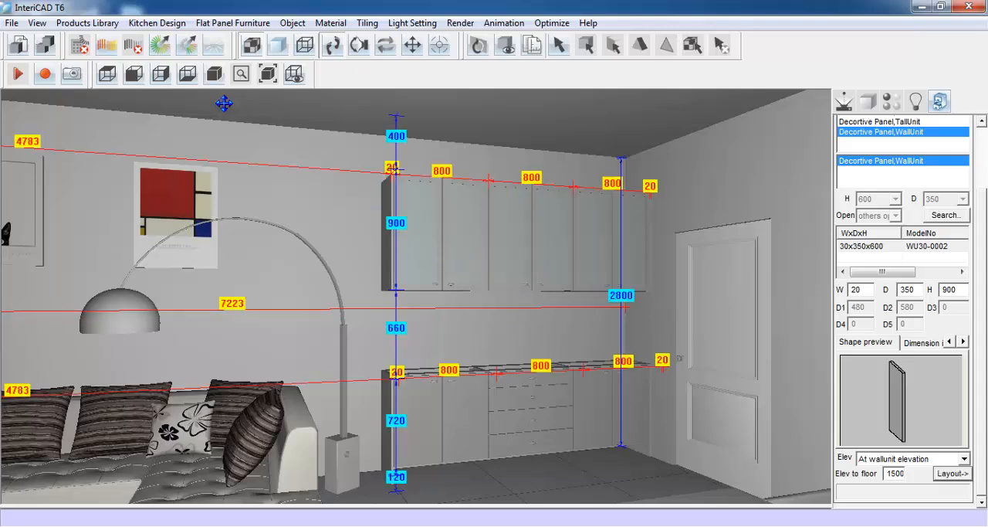
- Create a worktop over the row of base units and hide the kitchen dimensions
click(157, 22)
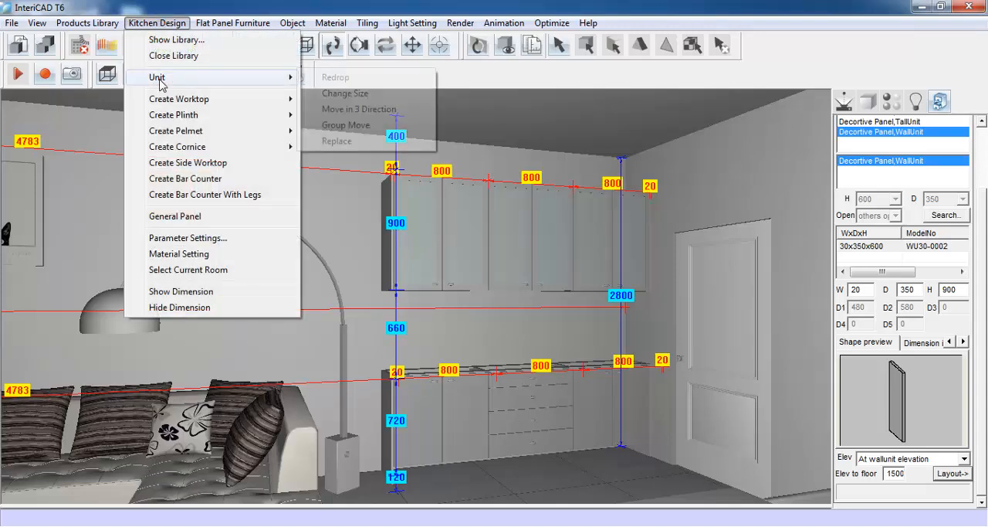
mouse_move(164, 100)
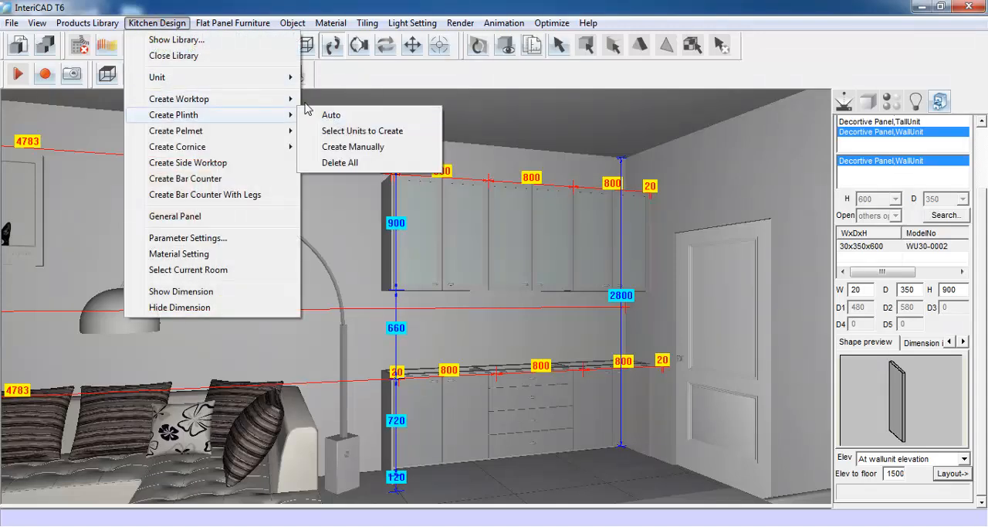
click(343, 101)
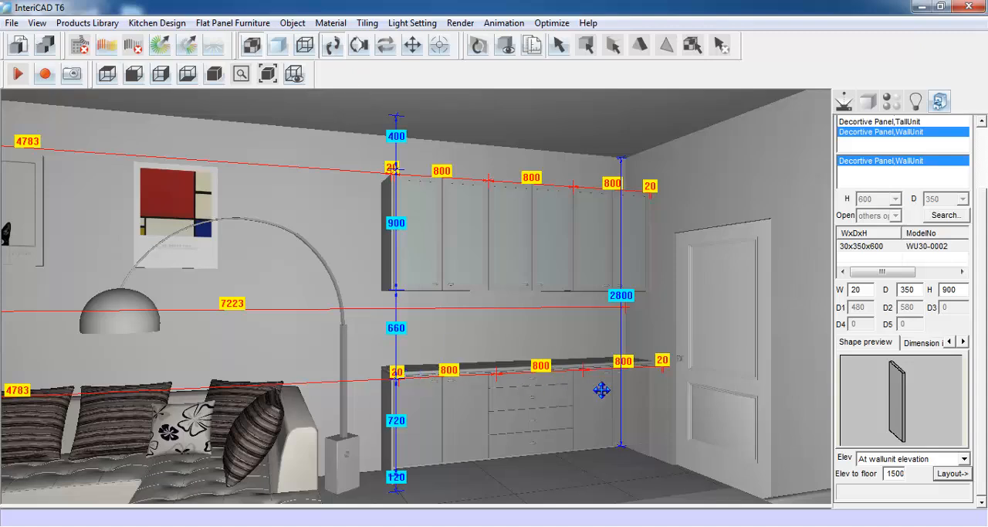
click(159, 24)
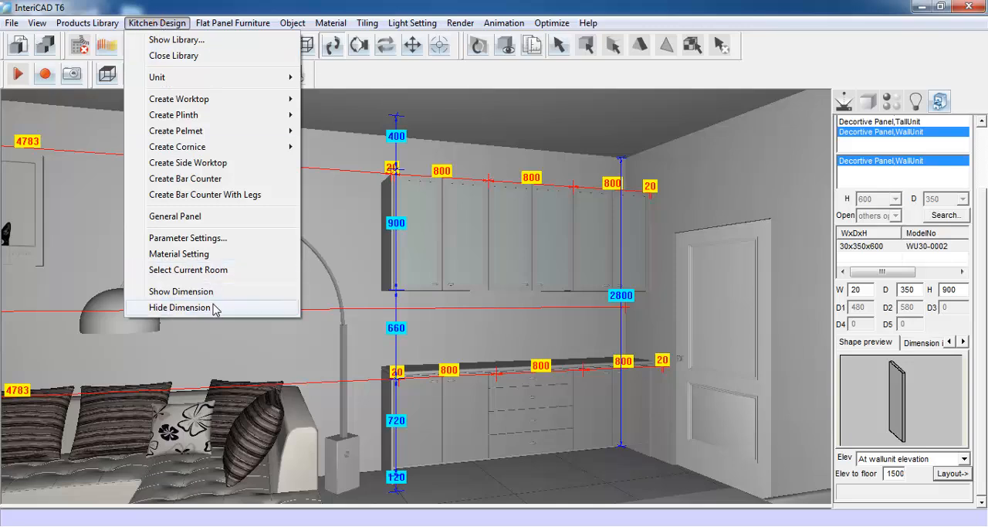
click(275, 307)
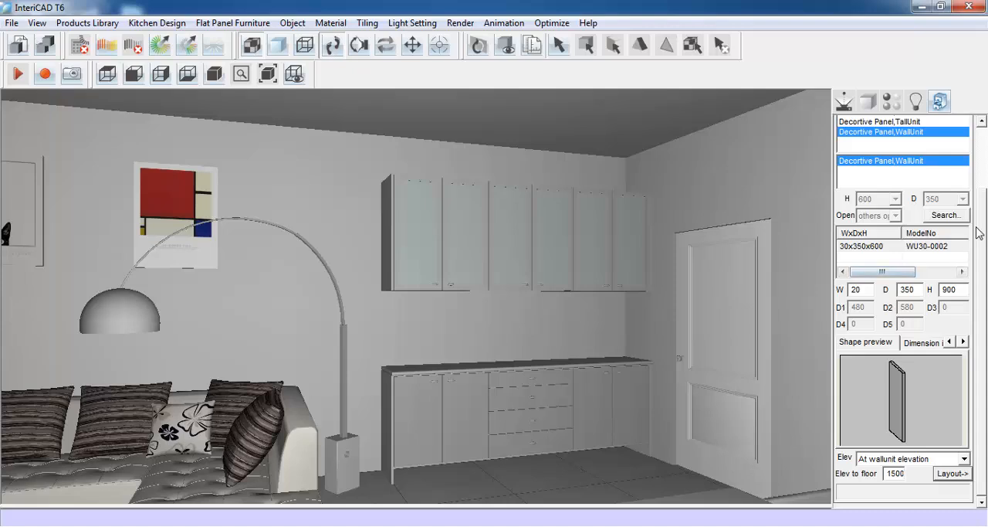
- Add a new custom quick-select shortcut named Splashback
drag(982, 232, 981, 163)
click(955, 142)
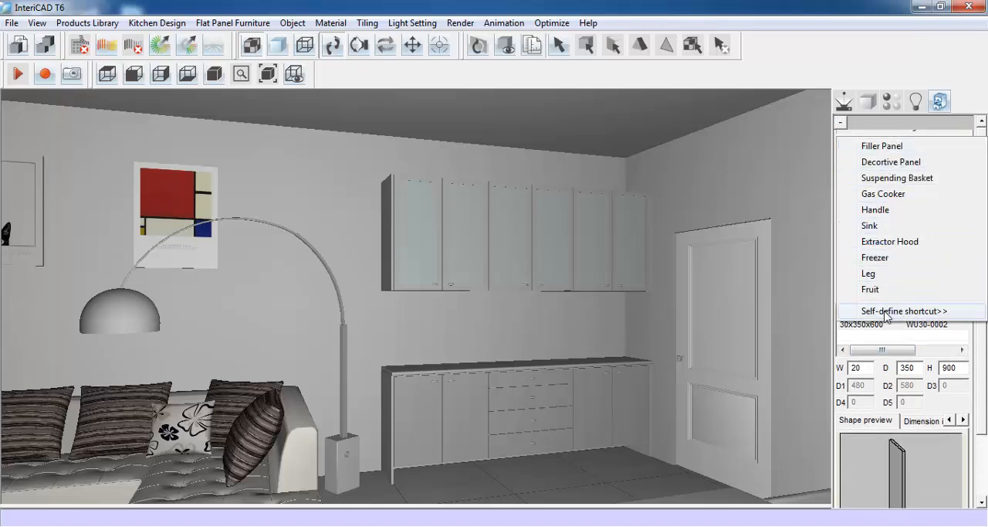
click(948, 311)
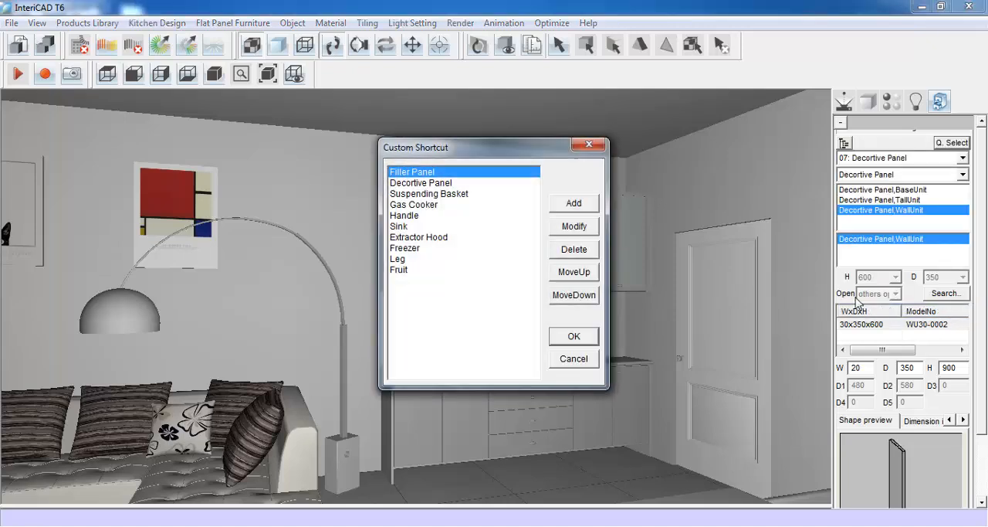
drag(542, 151, 817, 164)
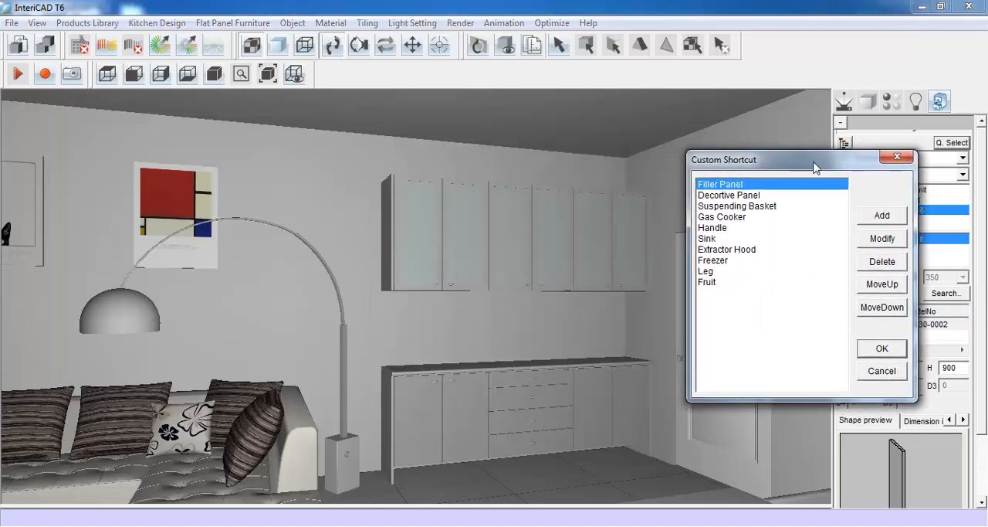
click(888, 217)
click(849, 227)
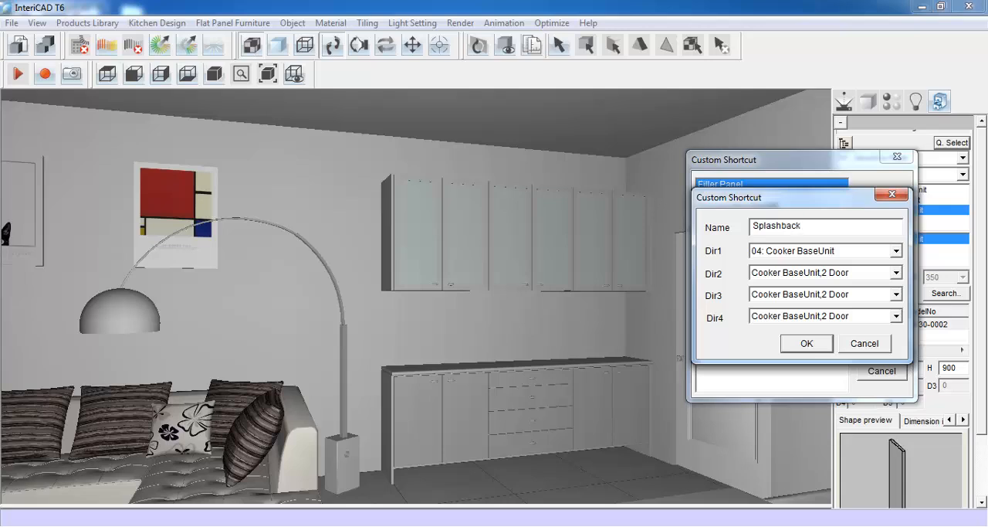
- Point the Splashback shortcut to 11: HardWare and its Splashback subcategory, and save the shortcut list
click(896, 251)
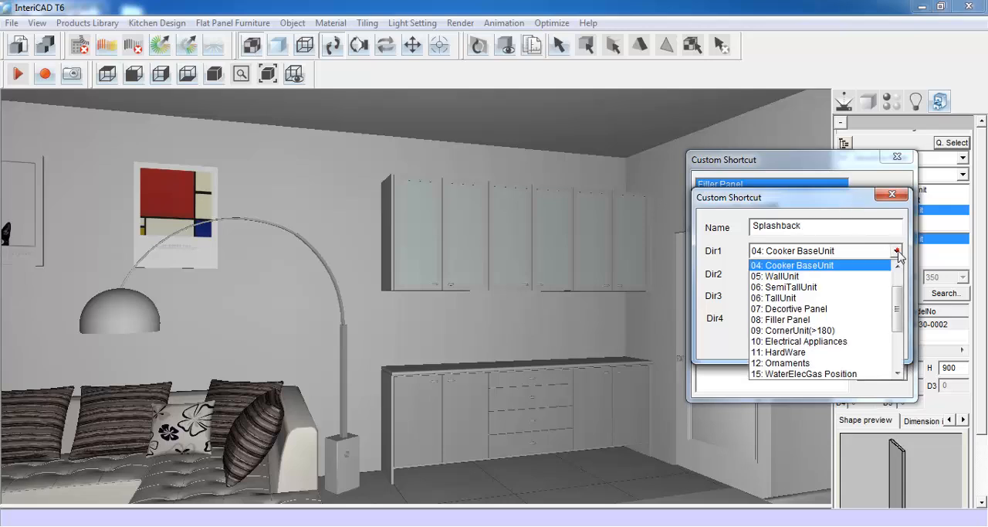
click(859, 354)
click(896, 272)
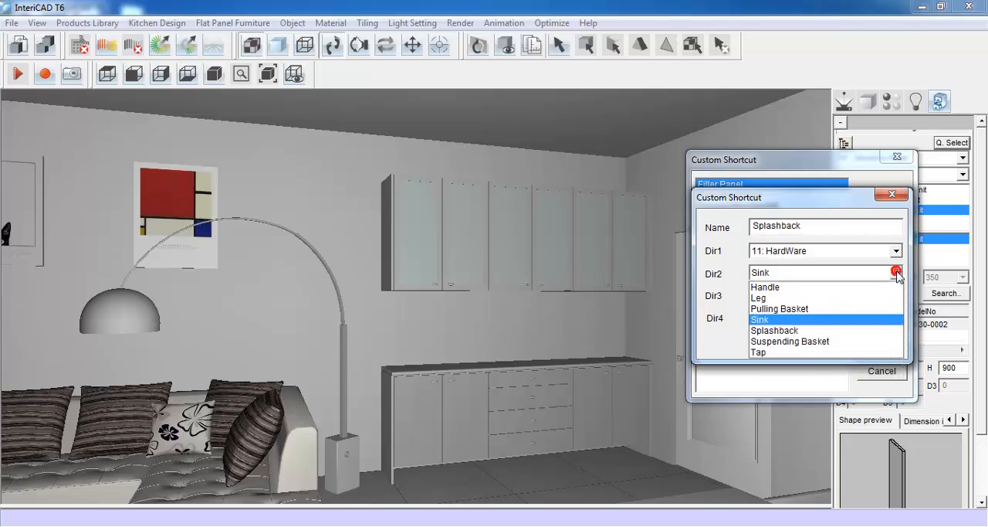
click(802, 329)
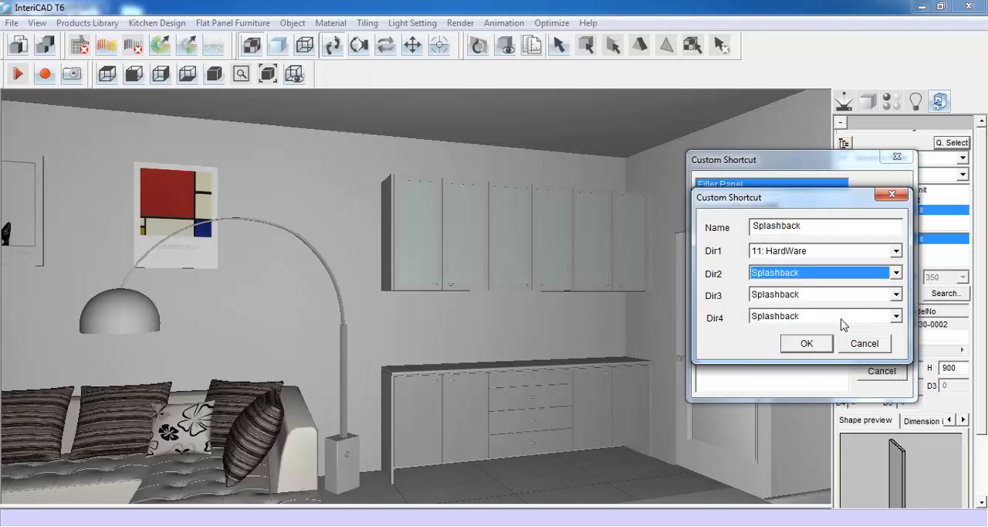
click(805, 343)
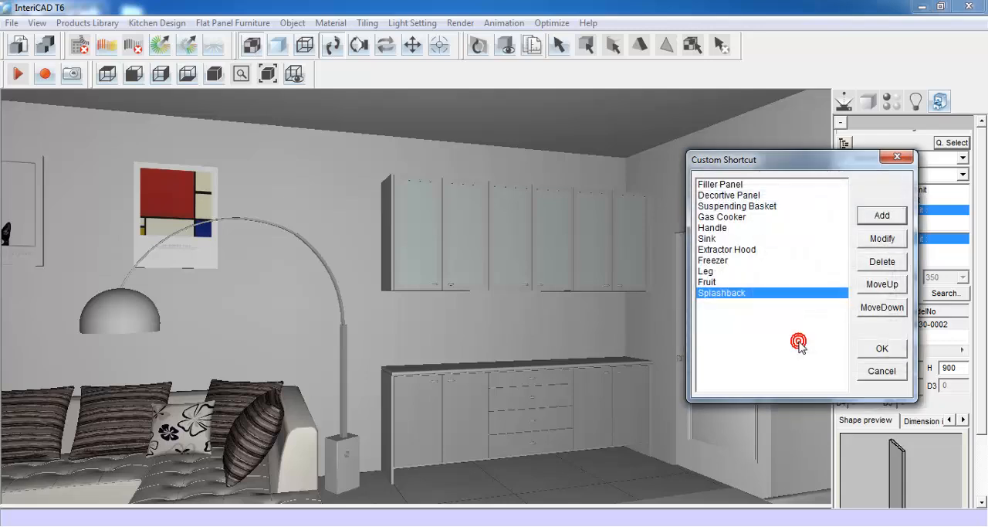
click(880, 350)
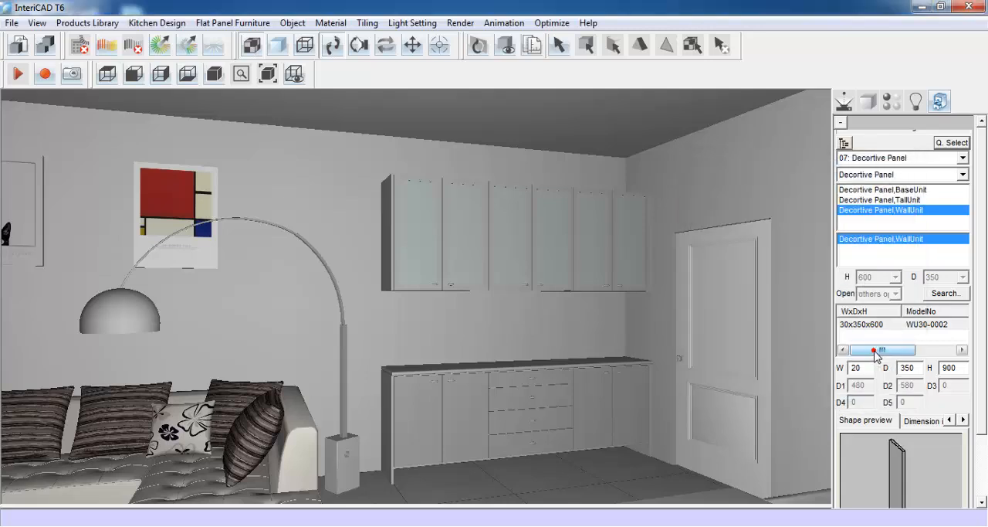
- Choose the splashback through its new shortcut and size it 2440 wide, 5 deep and 630 high
click(955, 144)
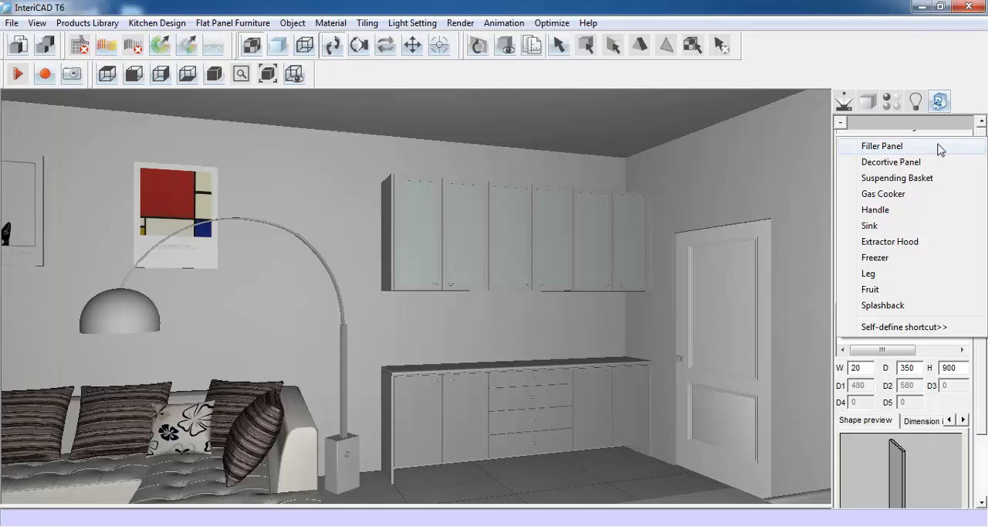
click(889, 305)
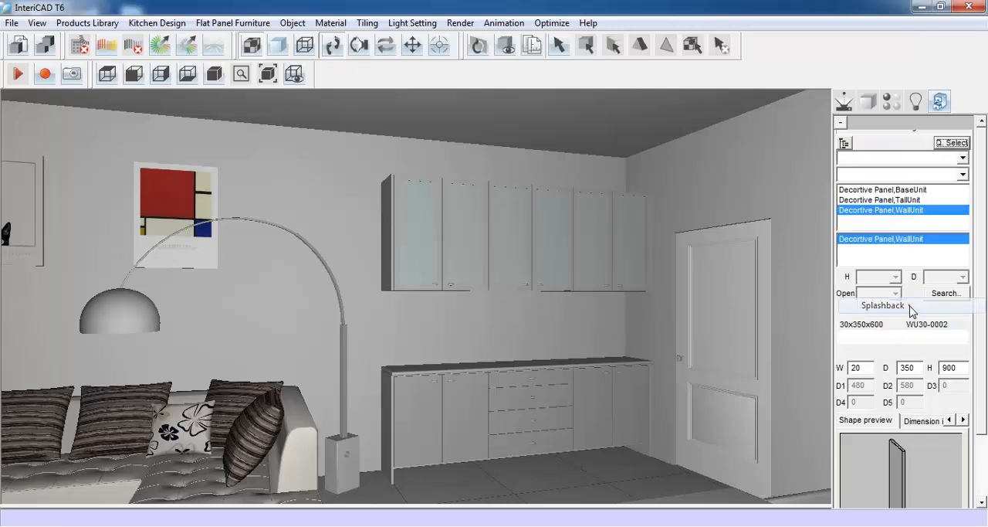
double_click(869, 367)
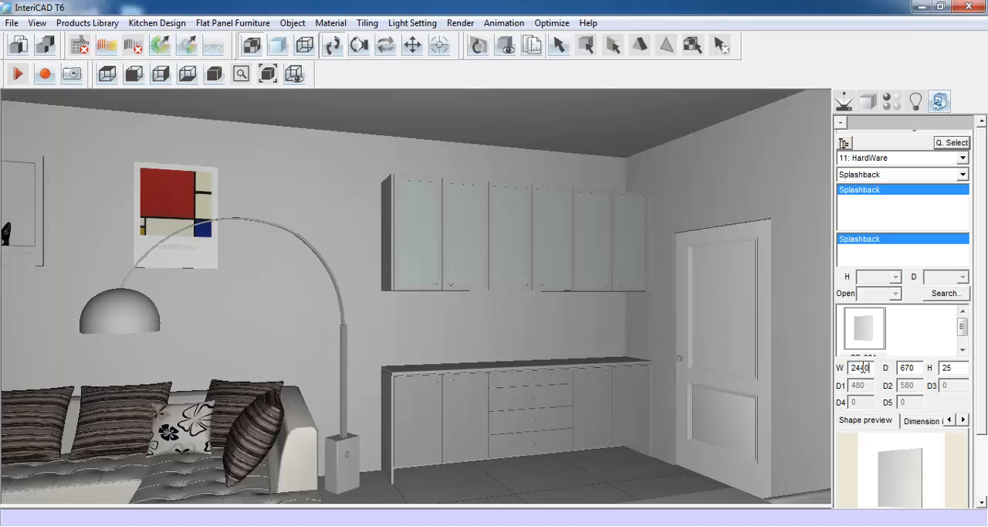
double_click(915, 367)
text(5)
scroll(985, 378, down, 3)
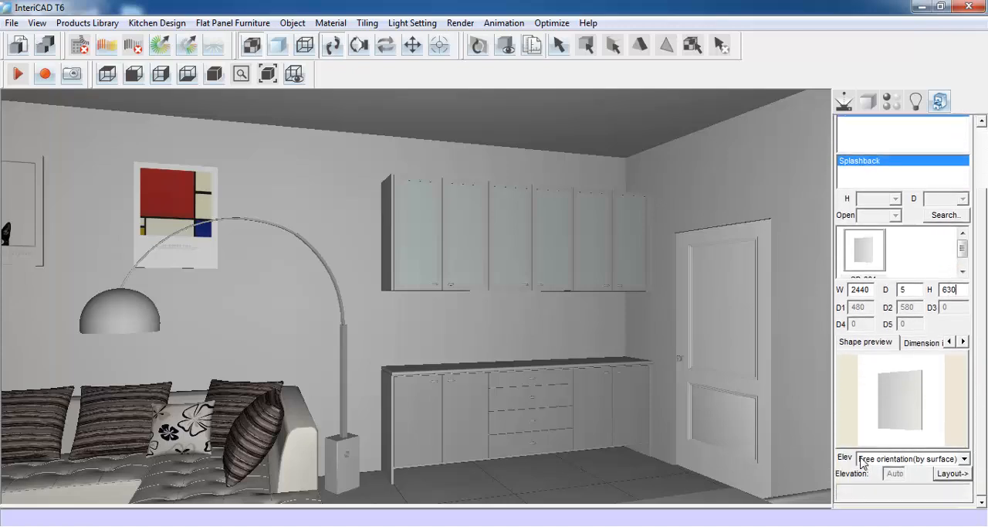
- Place the splashback on the wall between the worktop and the wall units, at a special height of 870 above the floor
click(885, 462)
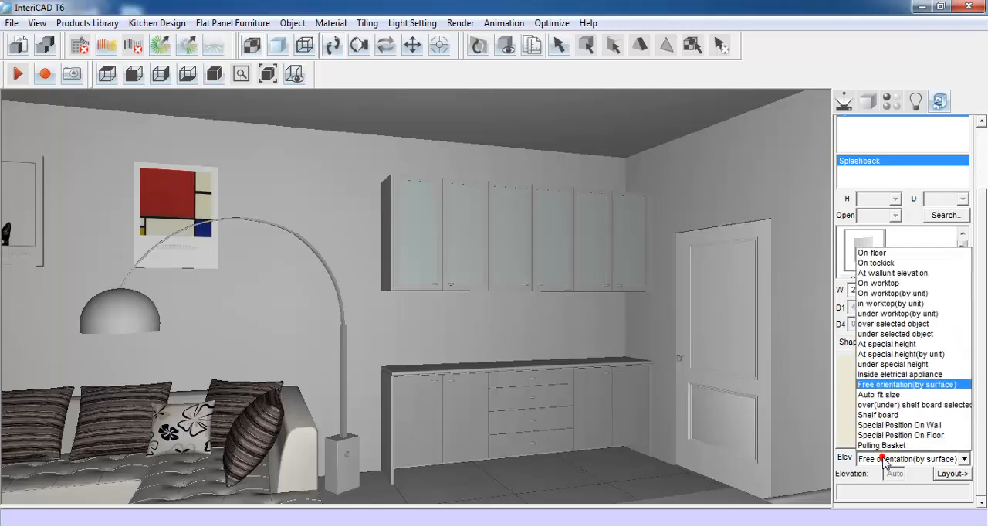
click(885, 352)
double_click(888, 473)
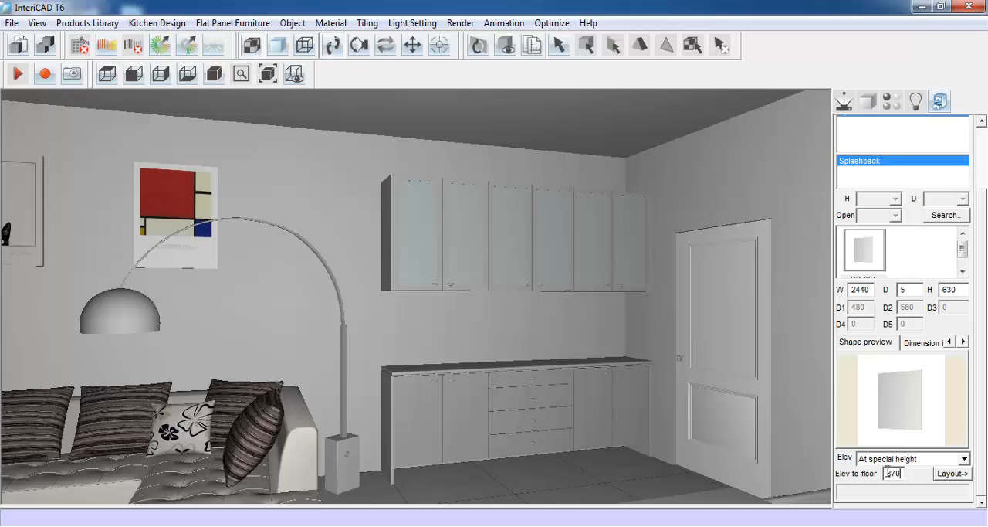
click(951, 473)
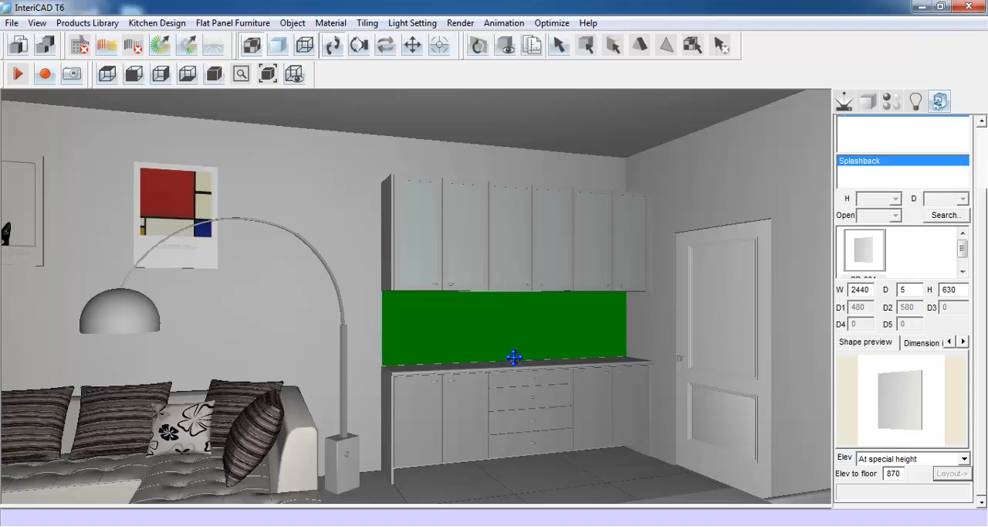
click(513, 357)
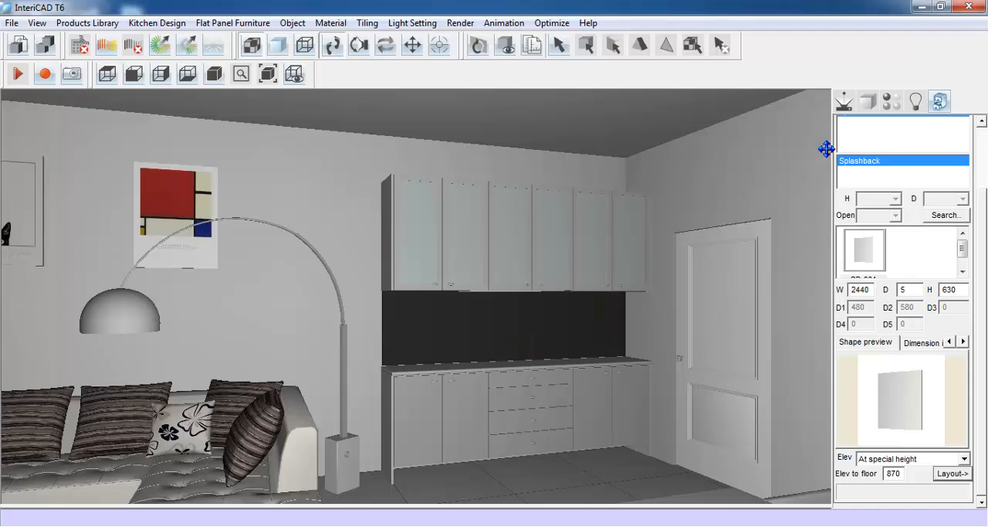
- Remove the VR000655.JPG texture from the splashback's material
click(892, 102)
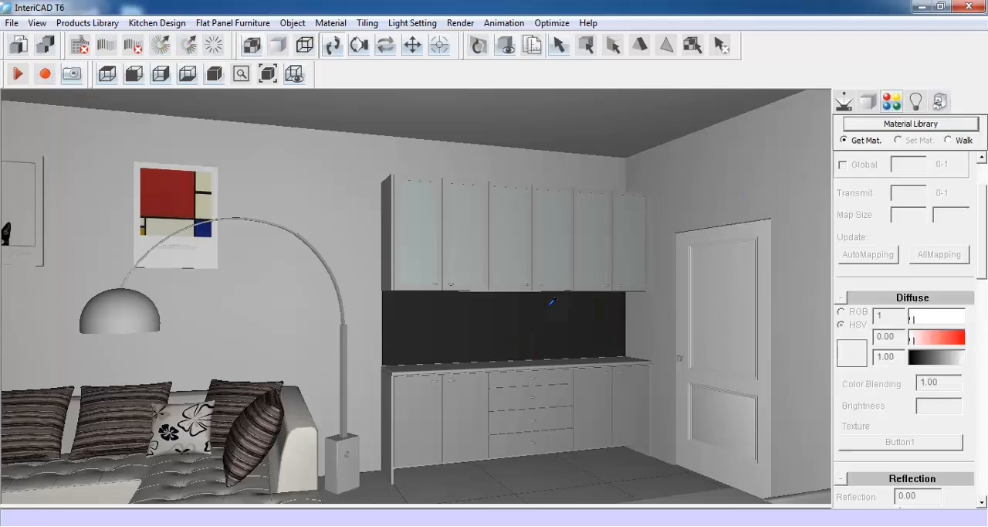
click(508, 323)
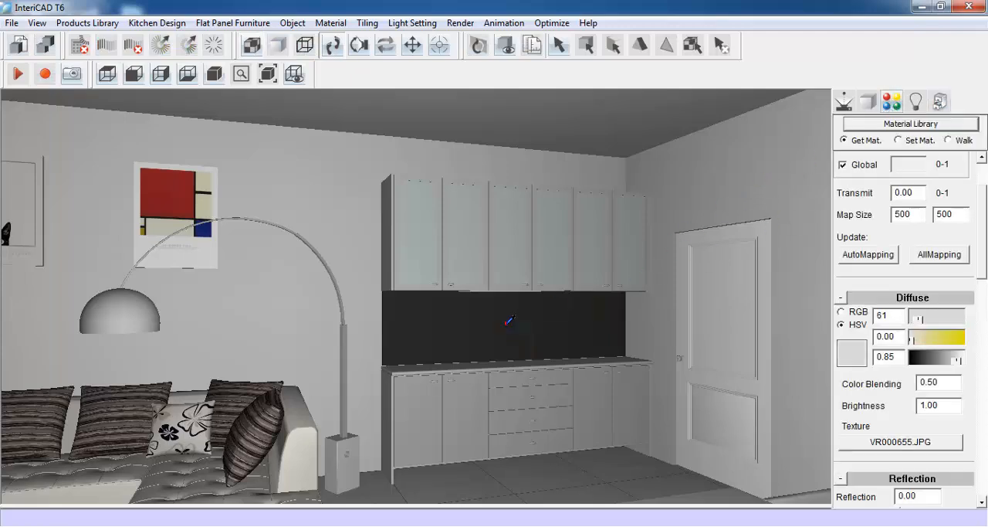
click(888, 444)
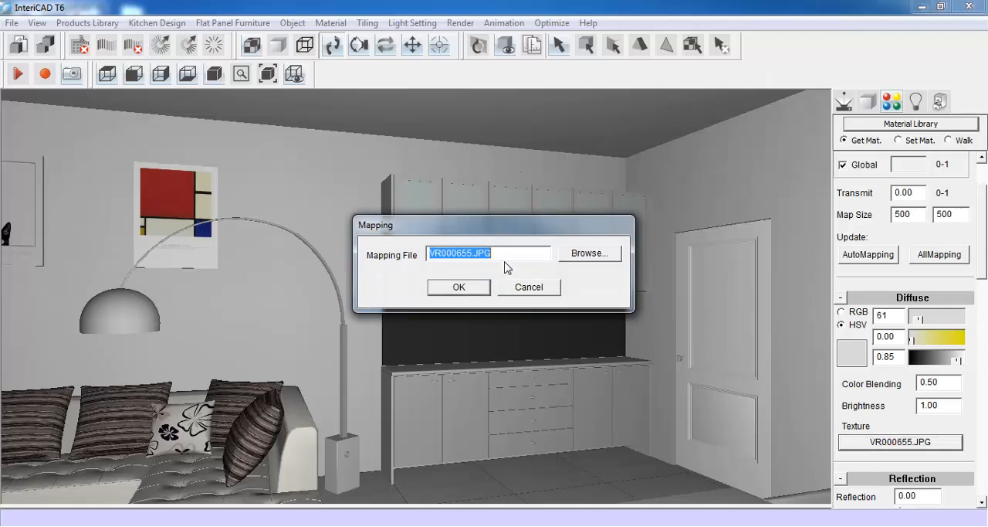
key(Delete)
click(480, 287)
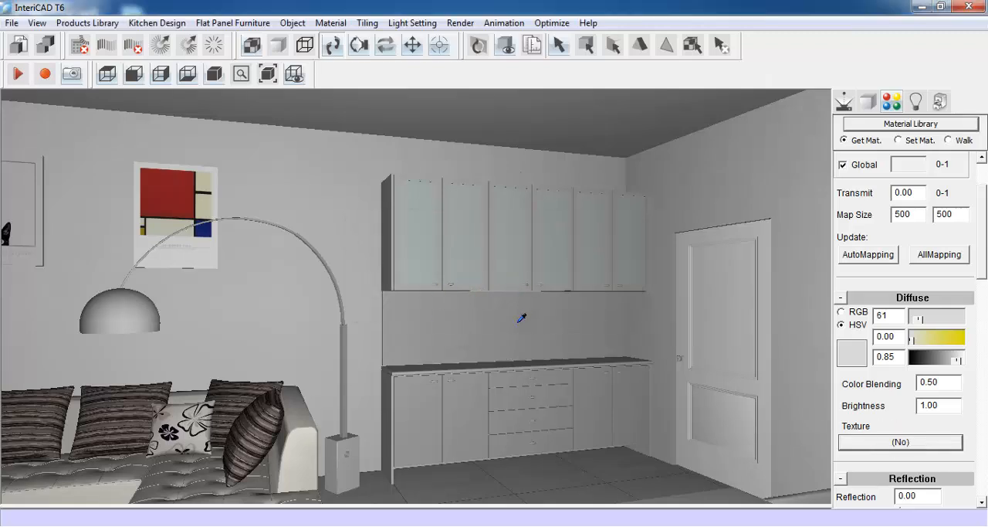
click(846, 104)
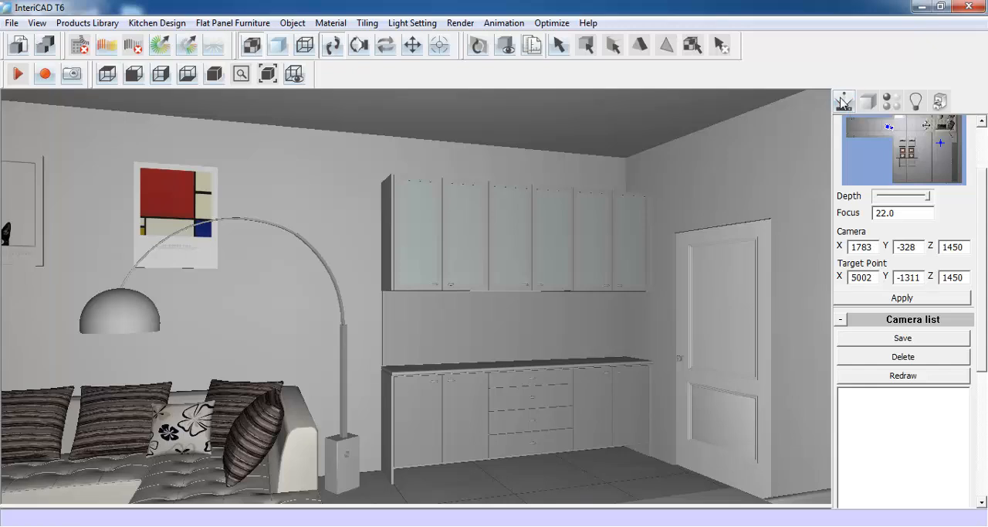
- Add an 18 thick shelves panel between the wall units' side panels, at -300 from the bottom of the left panel
click(210, 24)
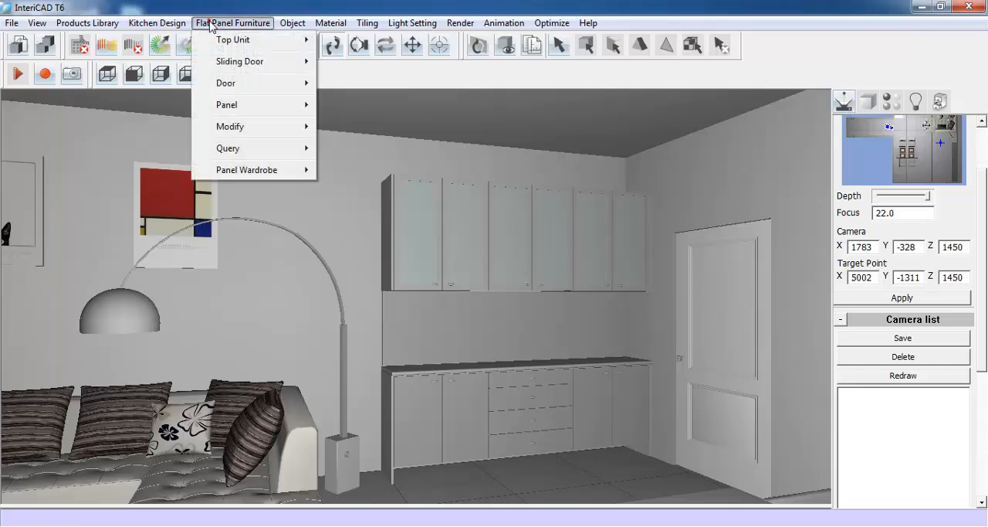
mouse_move(224, 104)
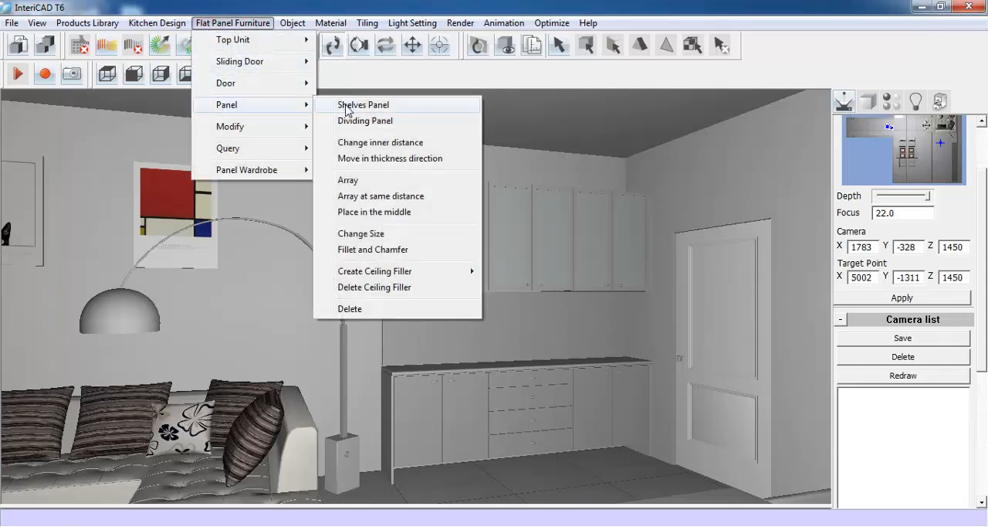
click(414, 106)
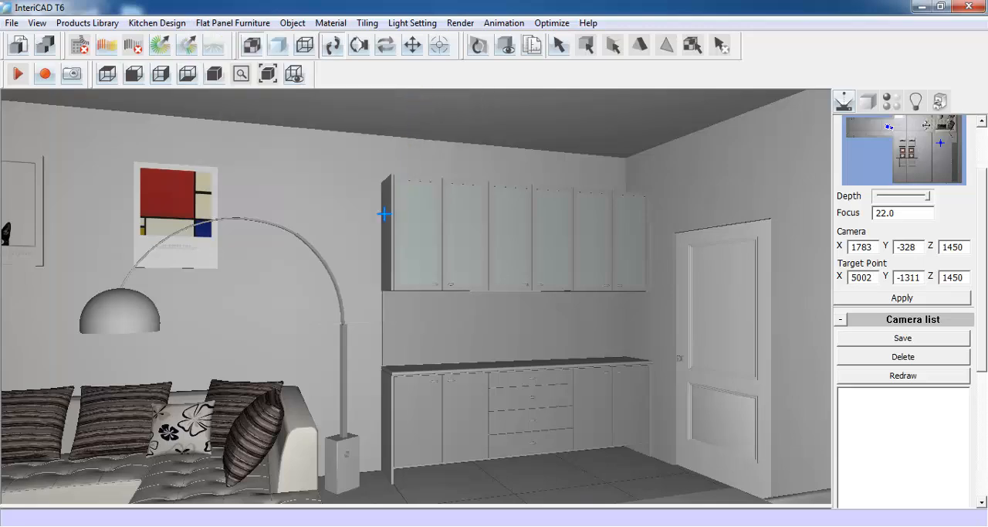
click(647, 225)
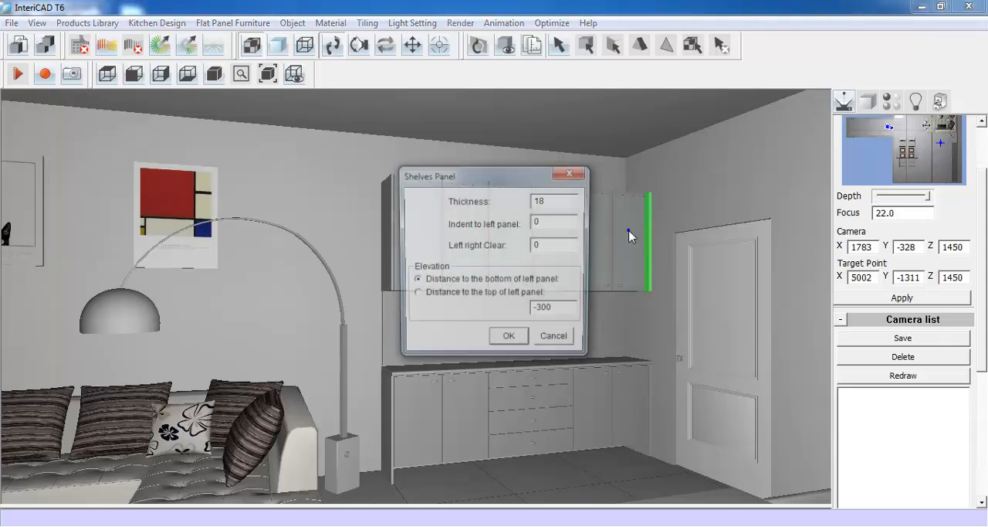
double_click(548, 200)
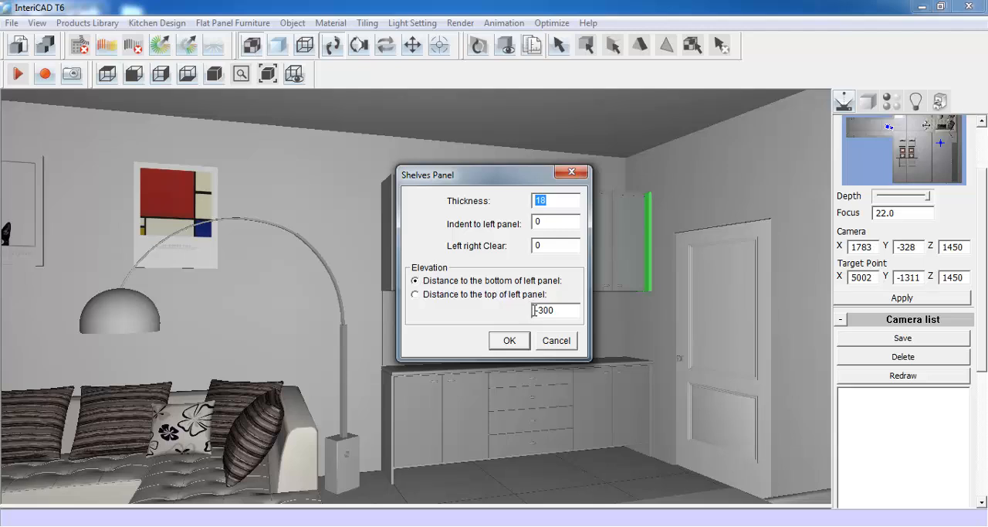
click(515, 340)
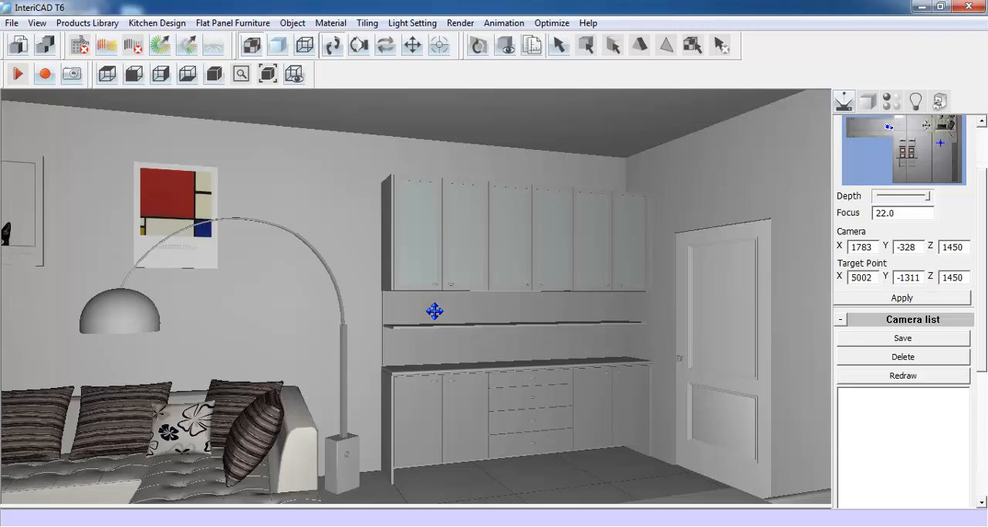
- Resize the new shelf panel to 200 deep in X, keeping its length and thickness
scroll(515, 328, up, 10)
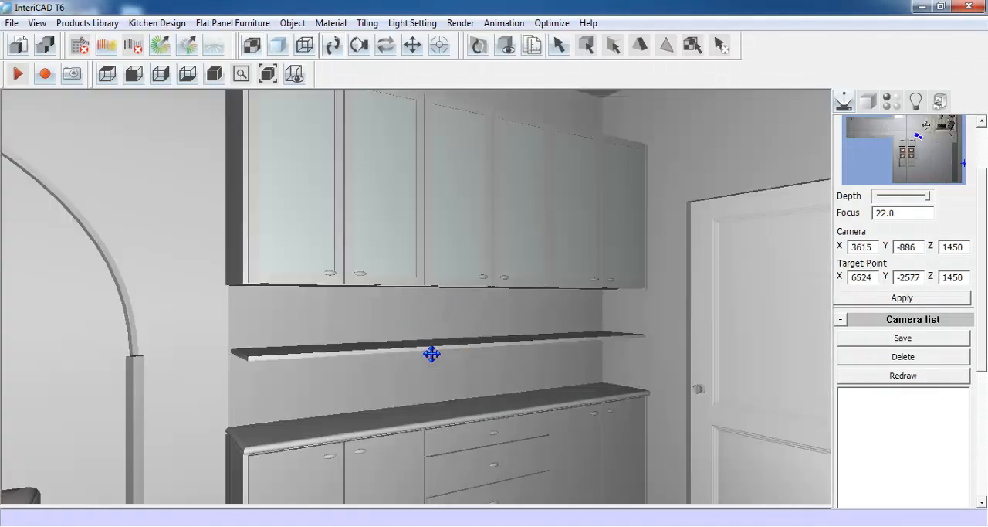
click(867, 102)
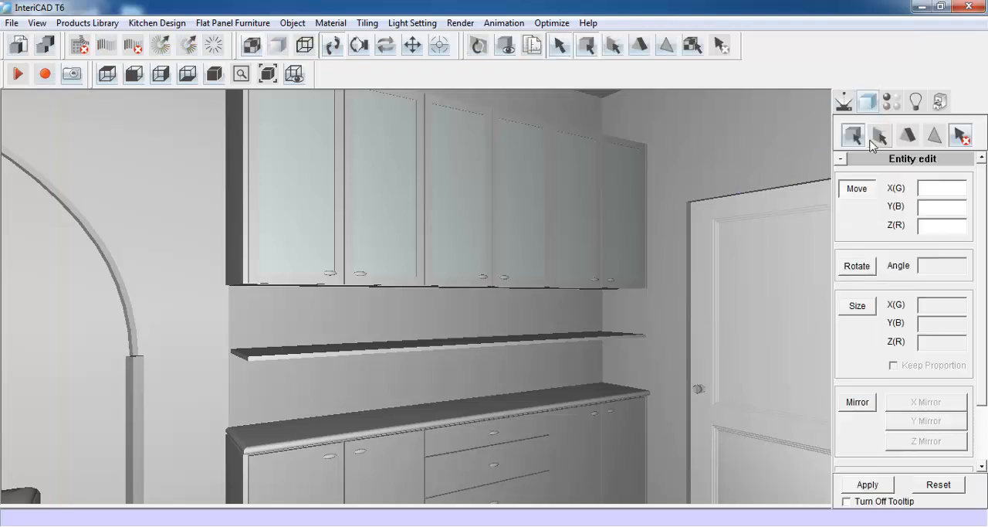
click(878, 136)
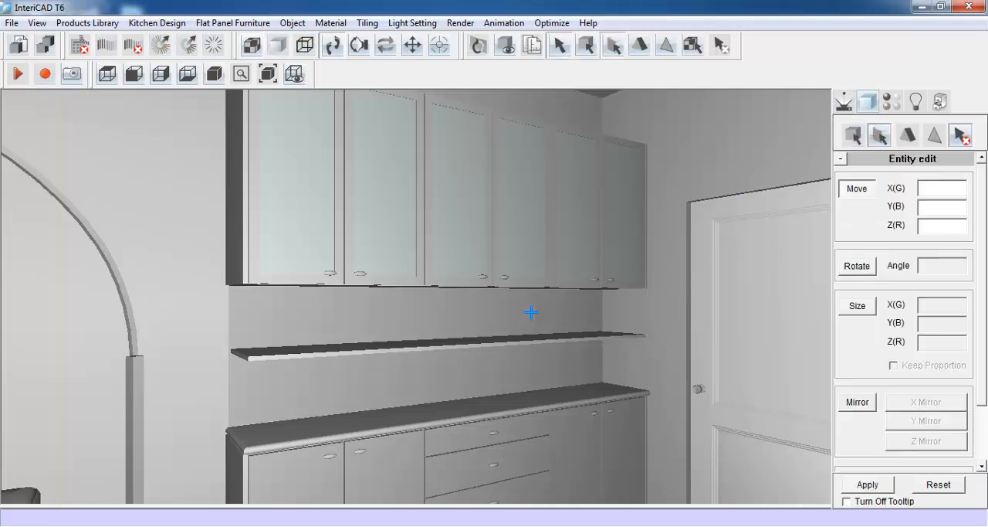
click(428, 343)
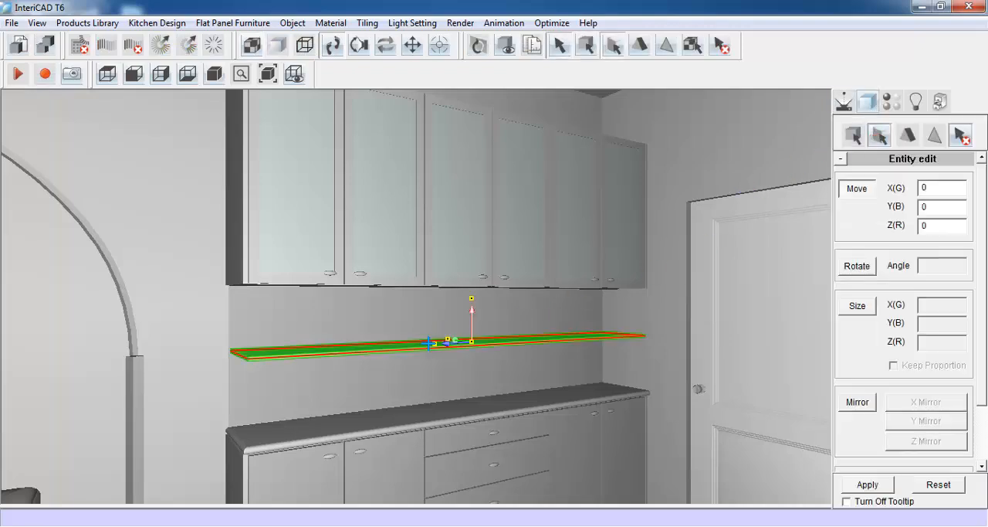
click(858, 306)
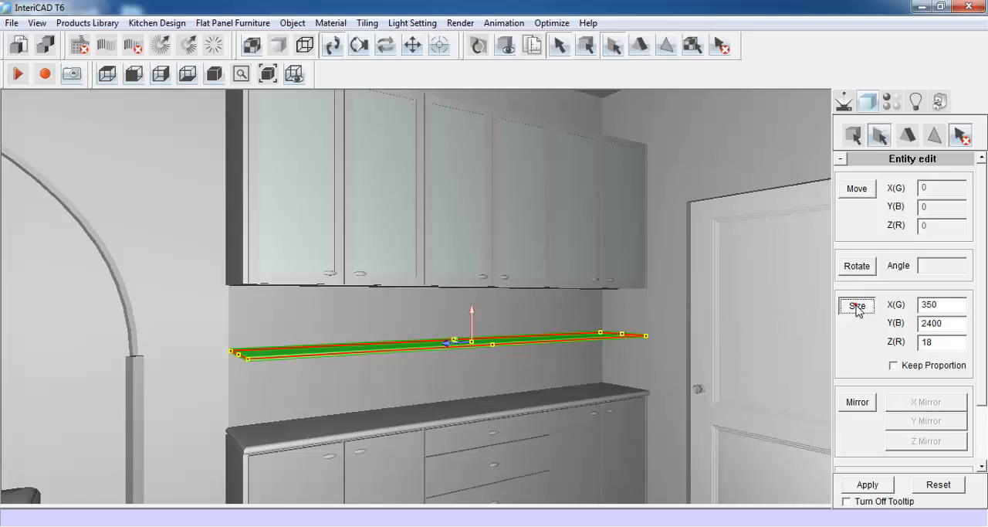
double_click(943, 306)
text(200)
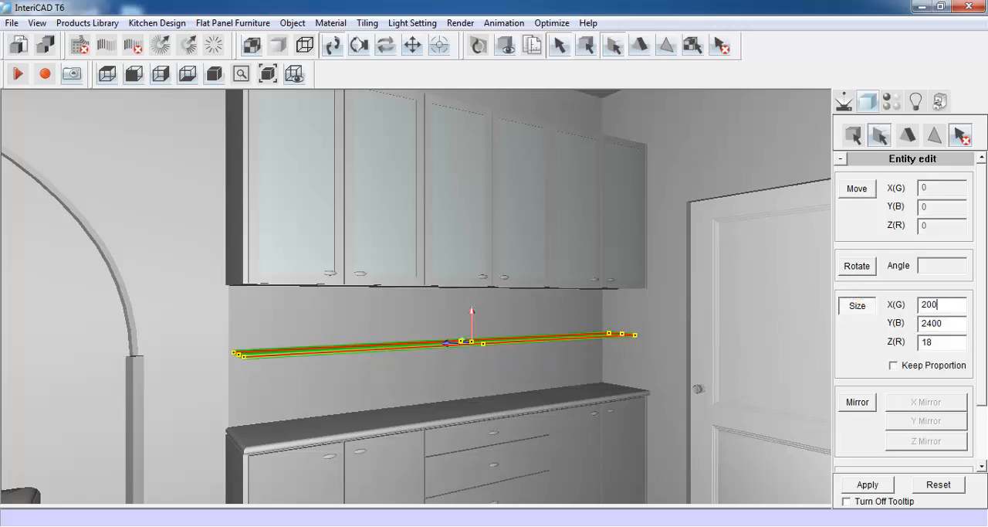
click(864, 488)
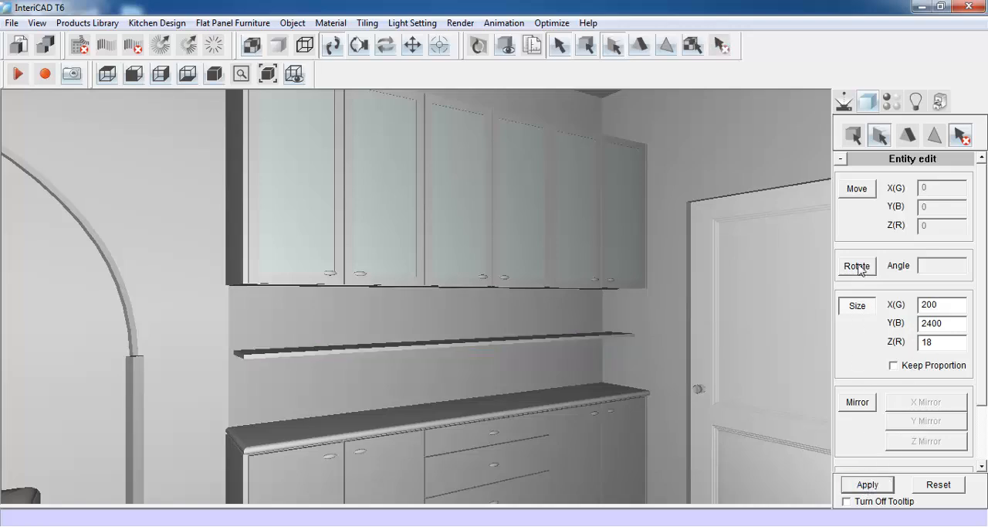
- Move the shelf panel 75 in X, back against the splashback
click(863, 193)
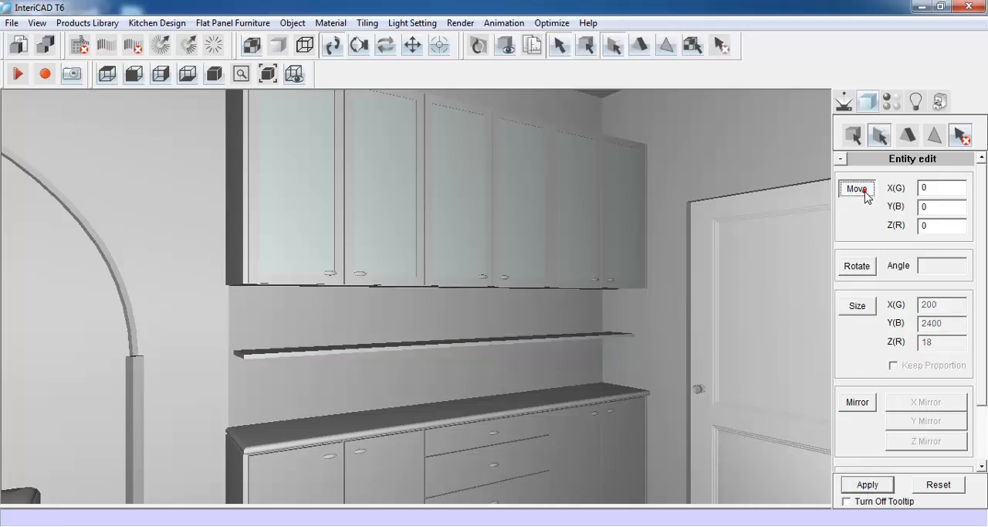
click(479, 340)
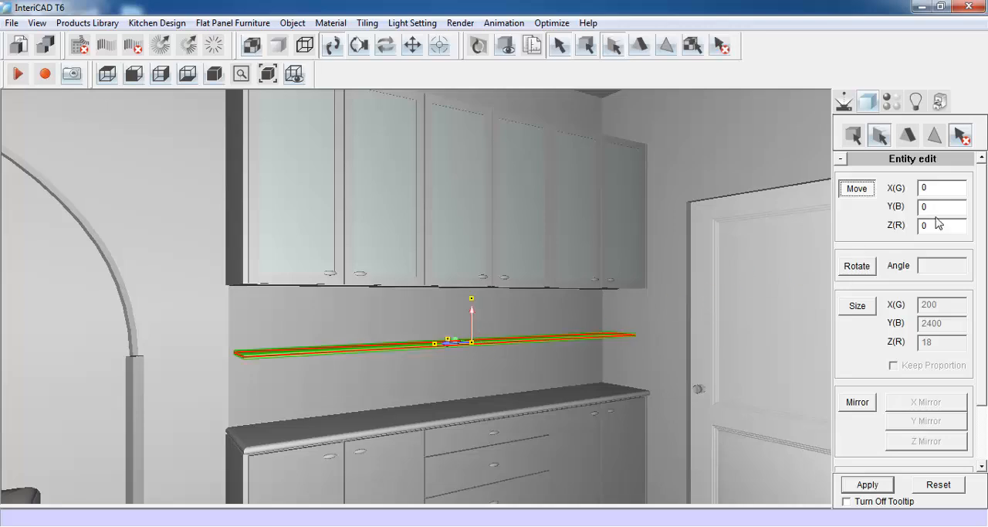
double_click(937, 188)
text(75)
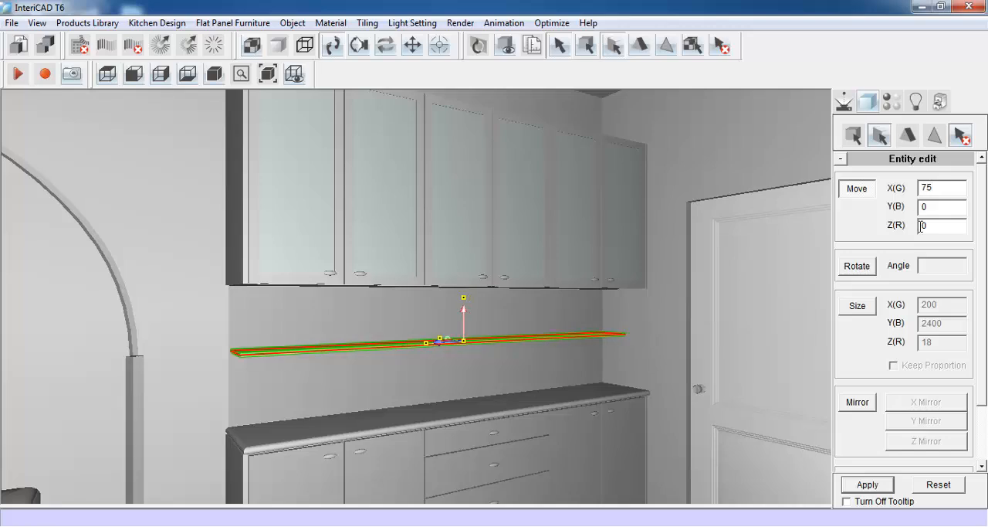
click(872, 482)
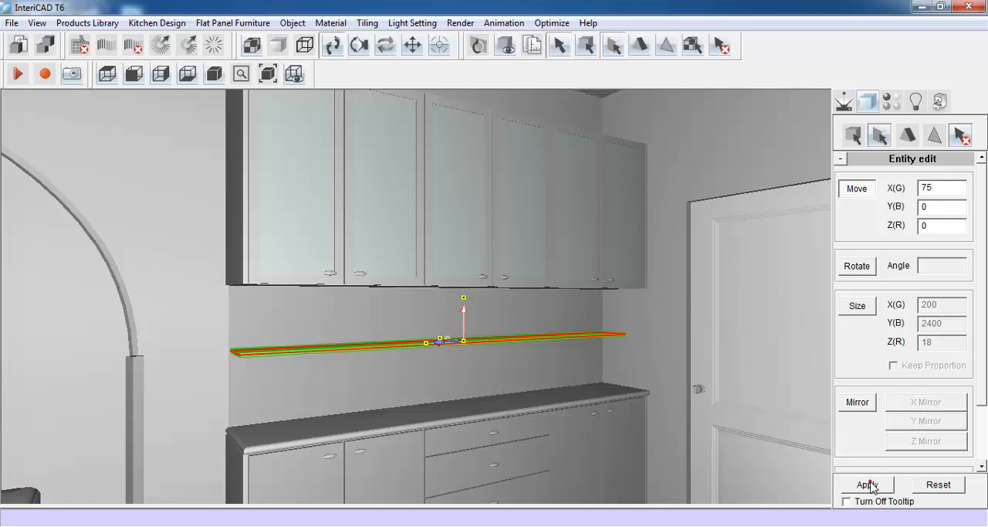
- Insert the decoration set with bottles, jars and cups from the library and place it on the shelf
click(843, 100)
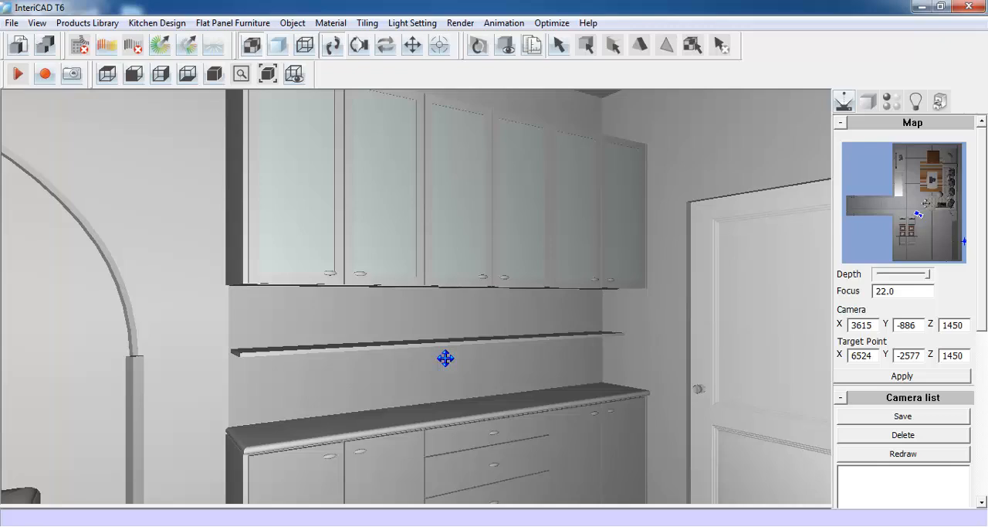
drag(446, 357, 475, 361)
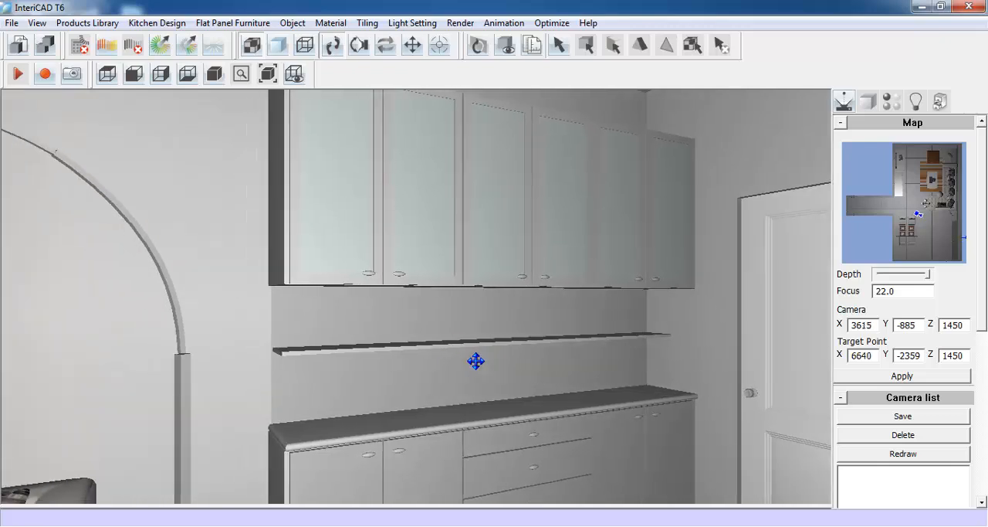
key(space)
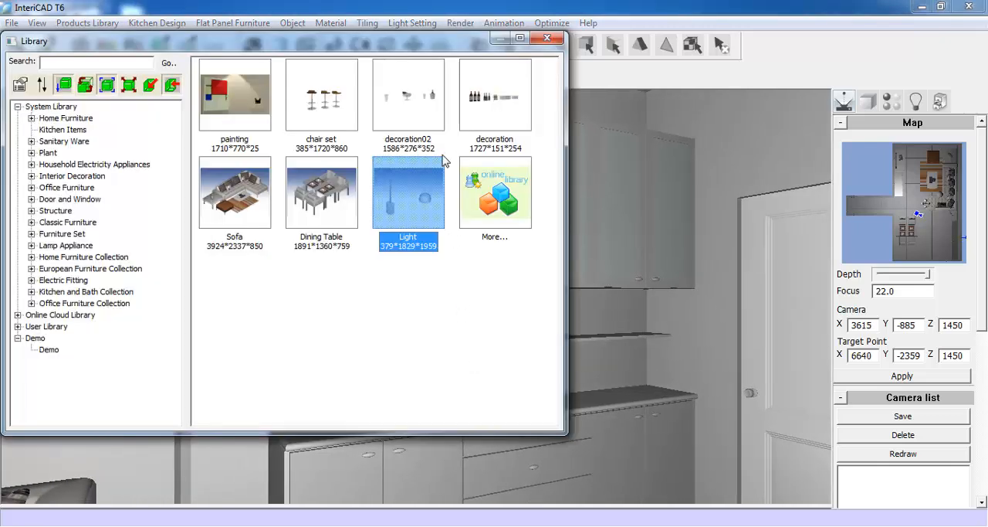
double_click(491, 88)
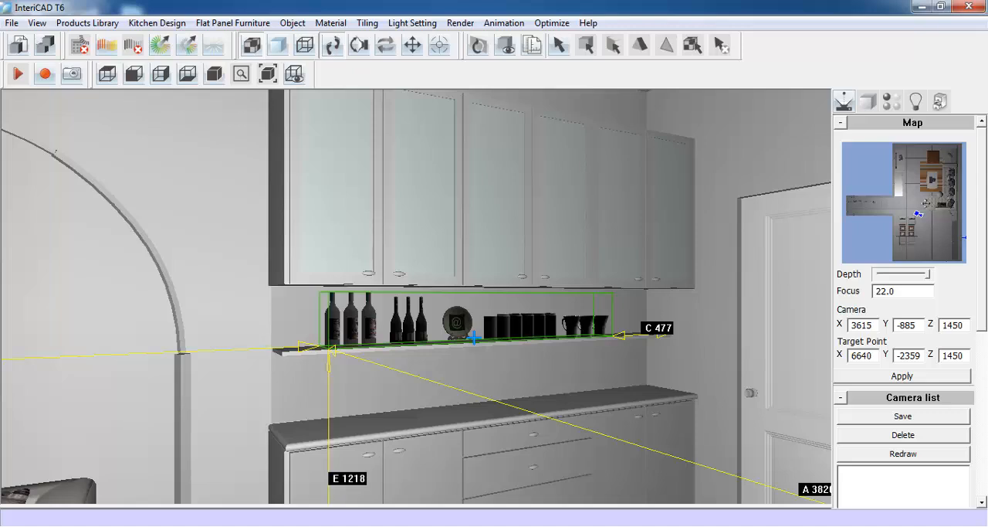
click(475, 340)
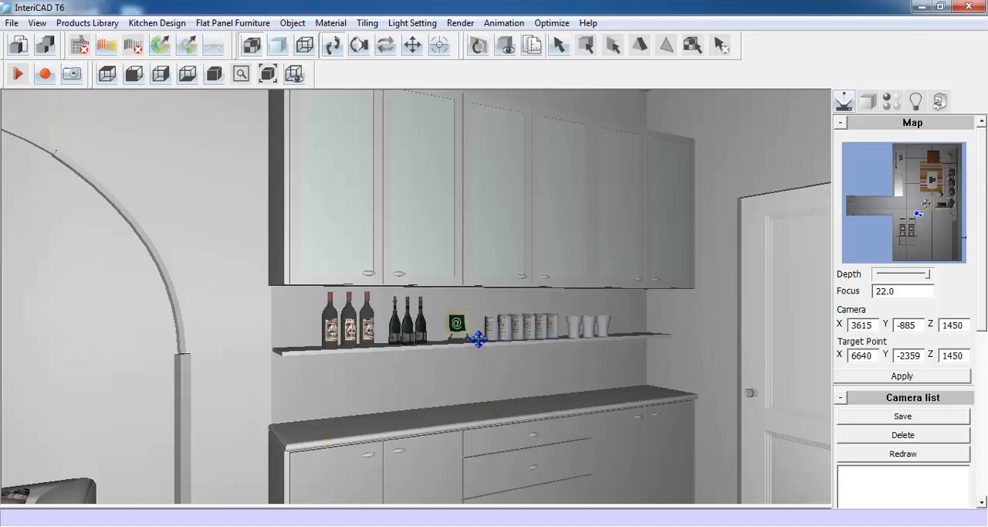
- Insert the decoration02 set from the library and place it on the worktop beneath the shelf
right_click(400, 277)
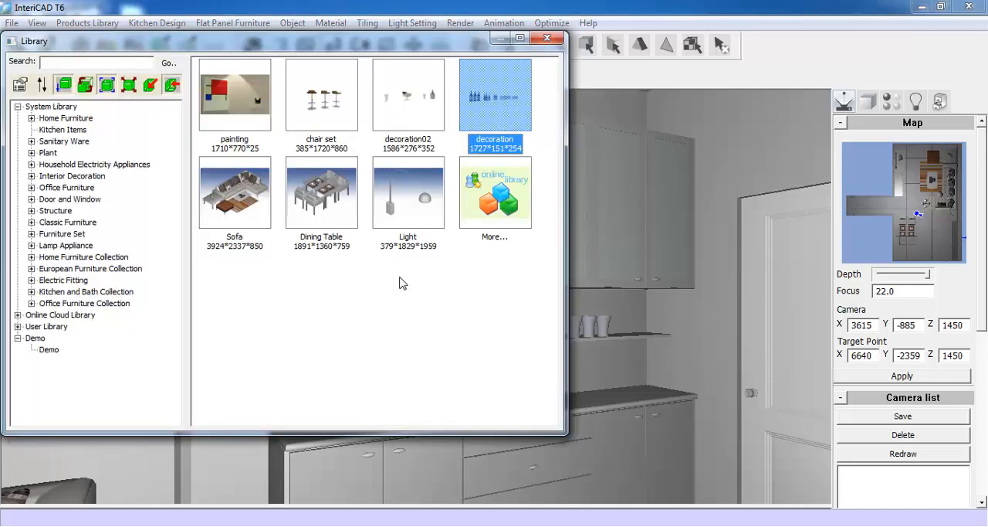
double_click(415, 105)
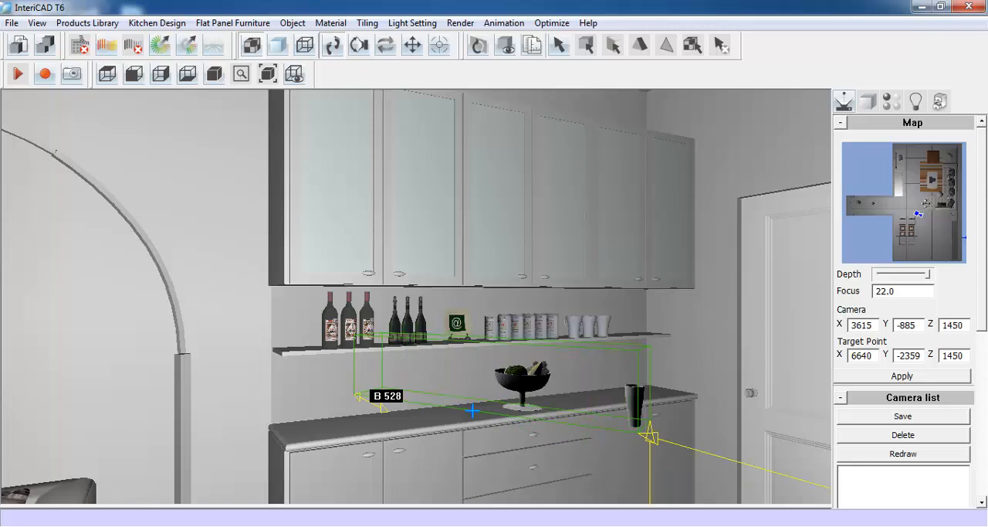
scroll(472, 410, up, 12)
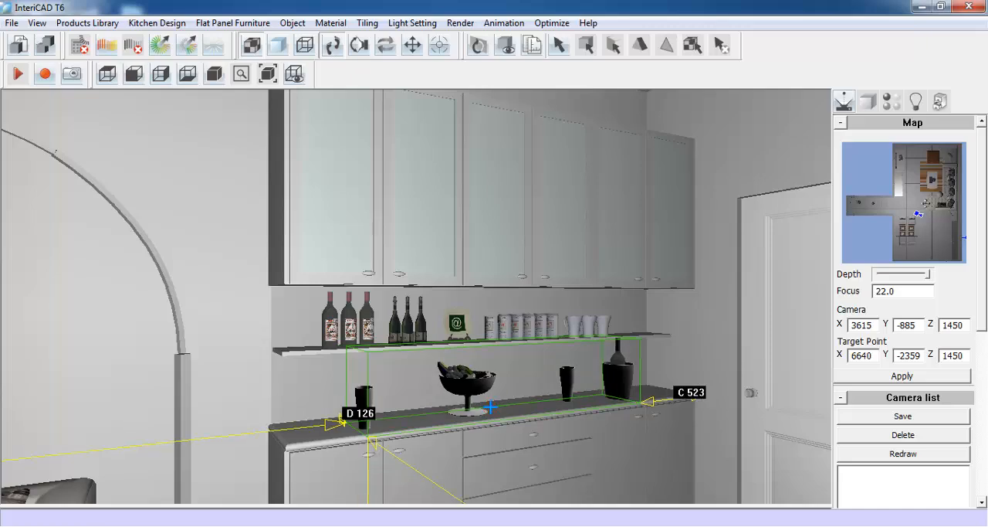
click(490, 407)
- Insert the chair set of three bar stools from the library and place it in front of the base units
drag(493, 406, 541, 365)
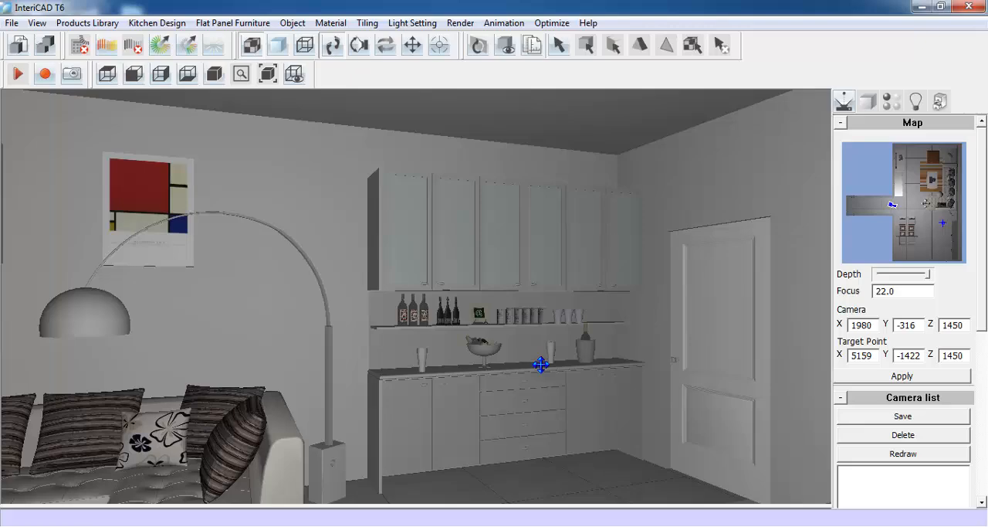
right_click(541, 364)
double_click(346, 126)
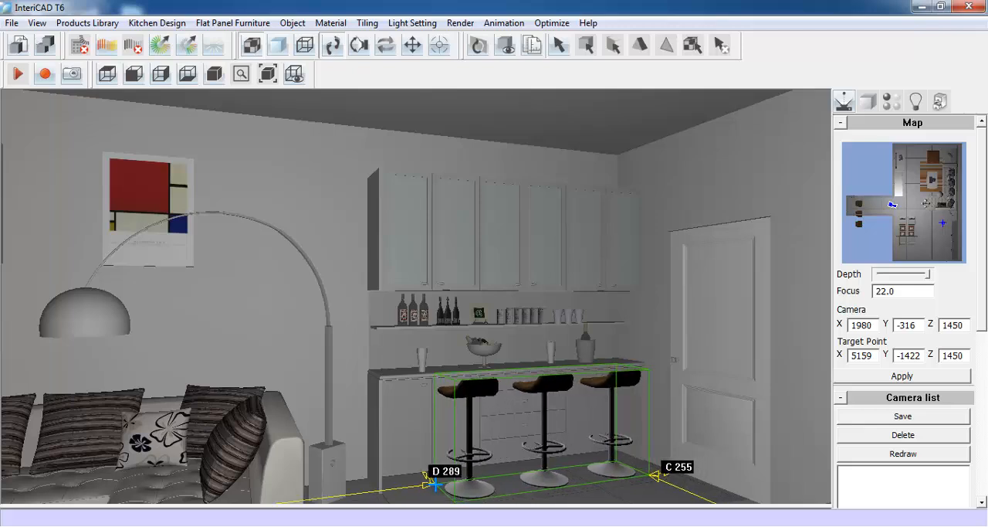
click(435, 483)
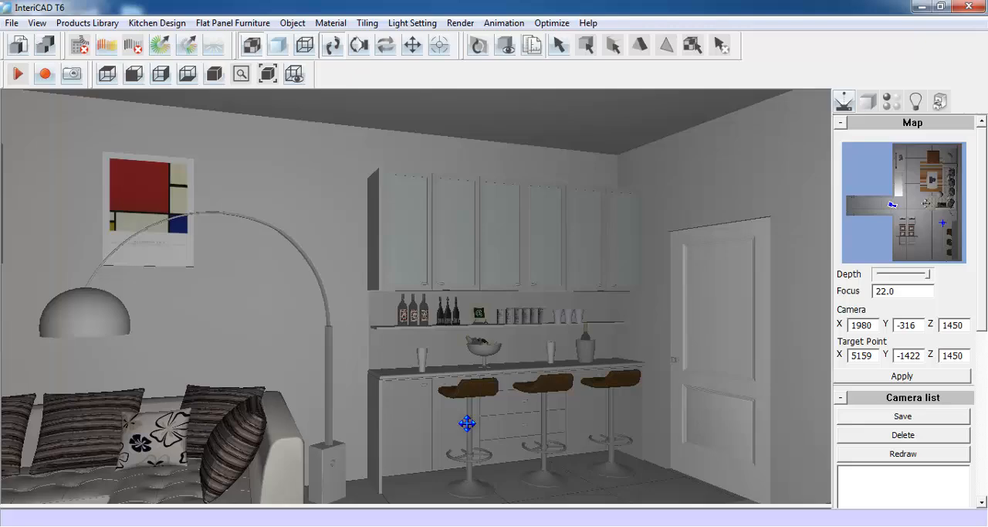
- Turn the view to the dining area and hide the dining table set
mouse_move(558, 414)
mouse_down()
mouse_move(556, 432)
mouse_move(435, 439)
mouse_move(299, 420)
mouse_up()
drag(538, 419, 291, 394)
drag(470, 443, 489, 404)
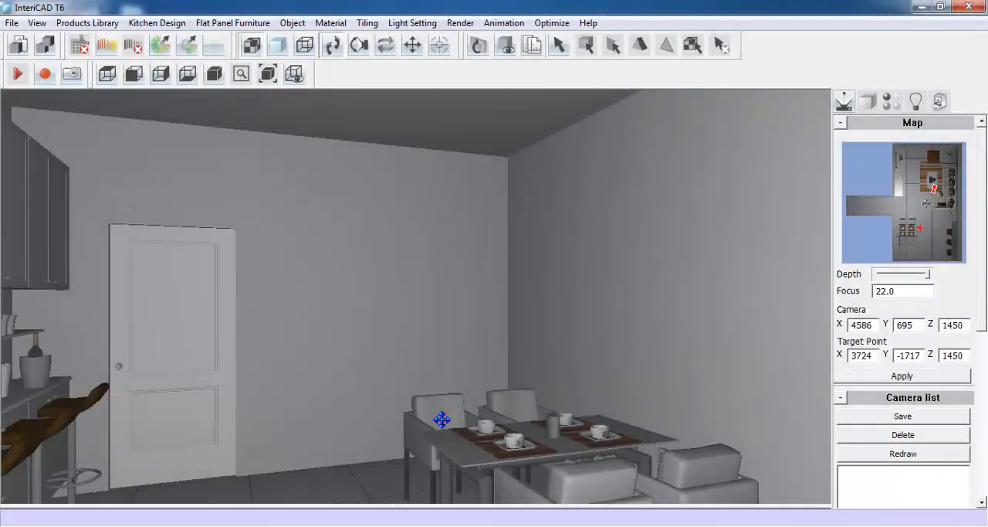
right_click(442, 420)
mouse_move(515, 430)
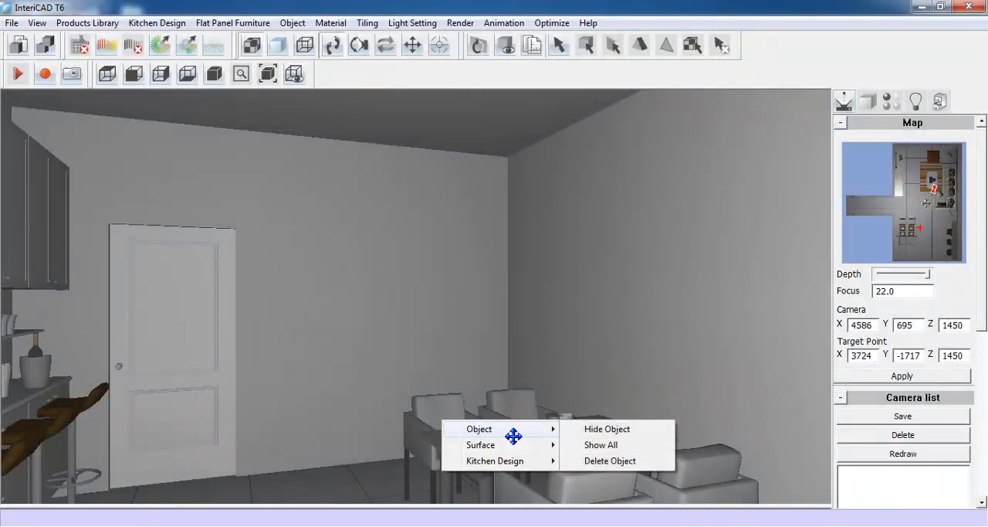
click(610, 430)
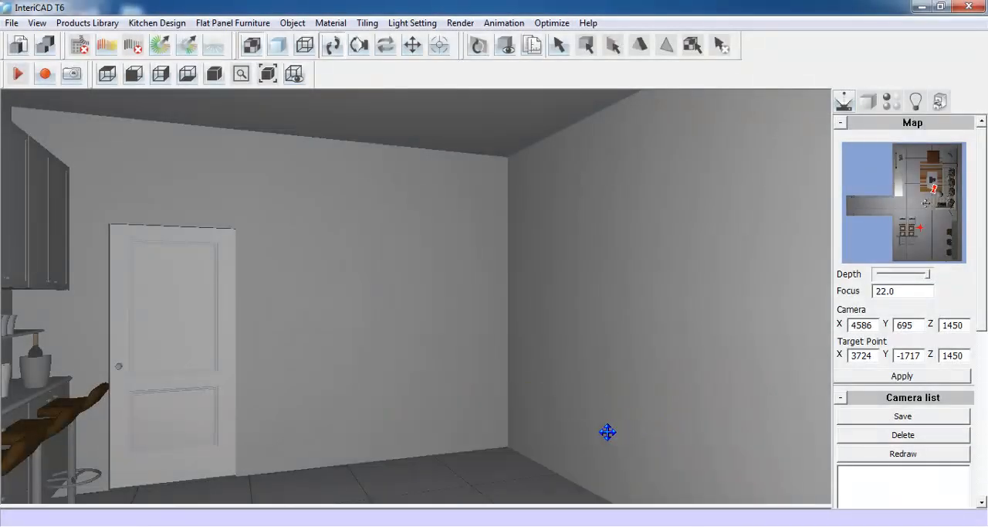
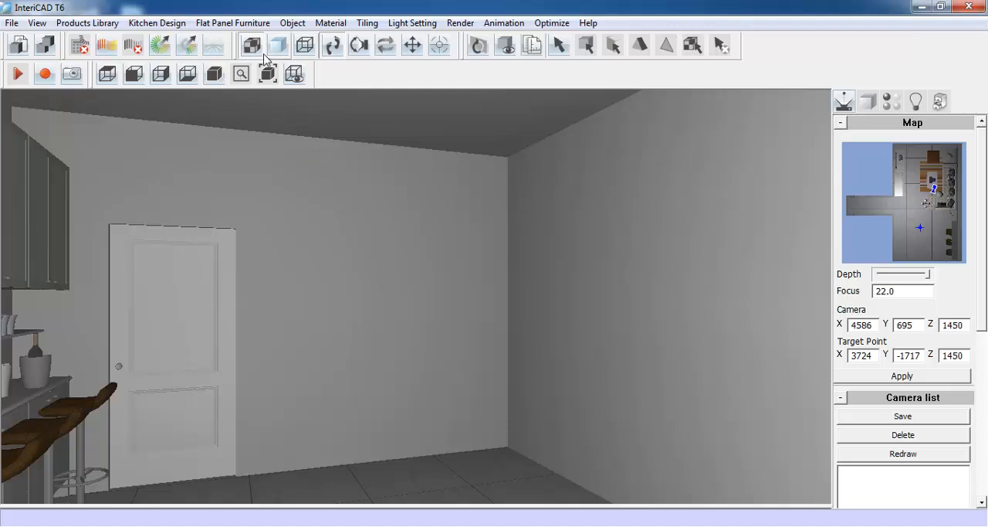
- Start a straight panel wardrobe design with width 872, depth 322, height 2050 and plinth height 50
click(242, 24)
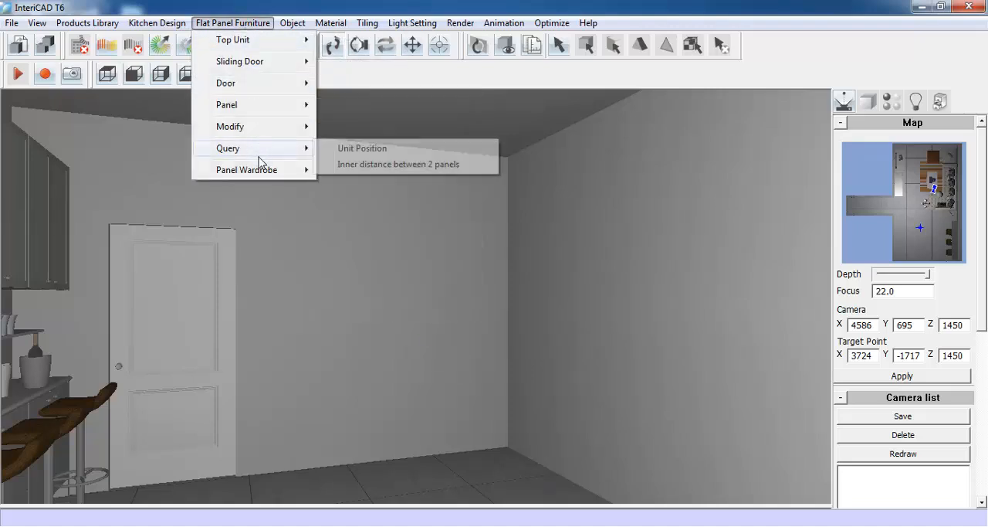
mouse_move(260, 170)
click(383, 174)
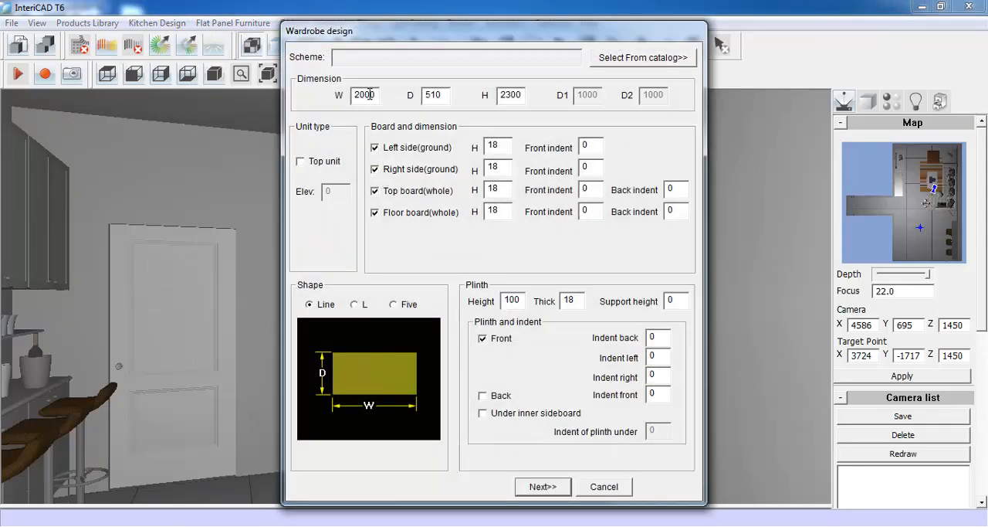
double_click(375, 95)
text(872)
drag(444, 95, 424, 102)
text(322)
drag(523, 95, 495, 96)
text(20)
double_click(515, 302)
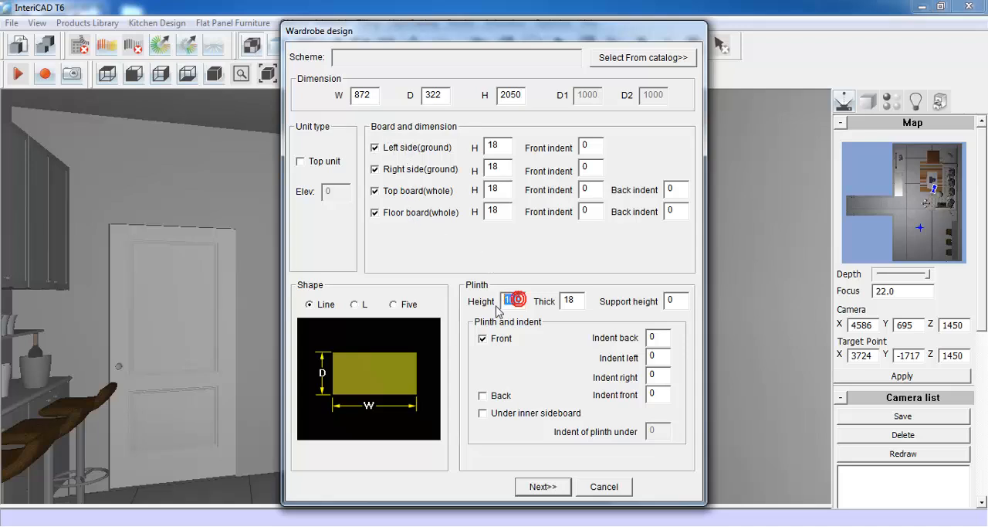
text(50)
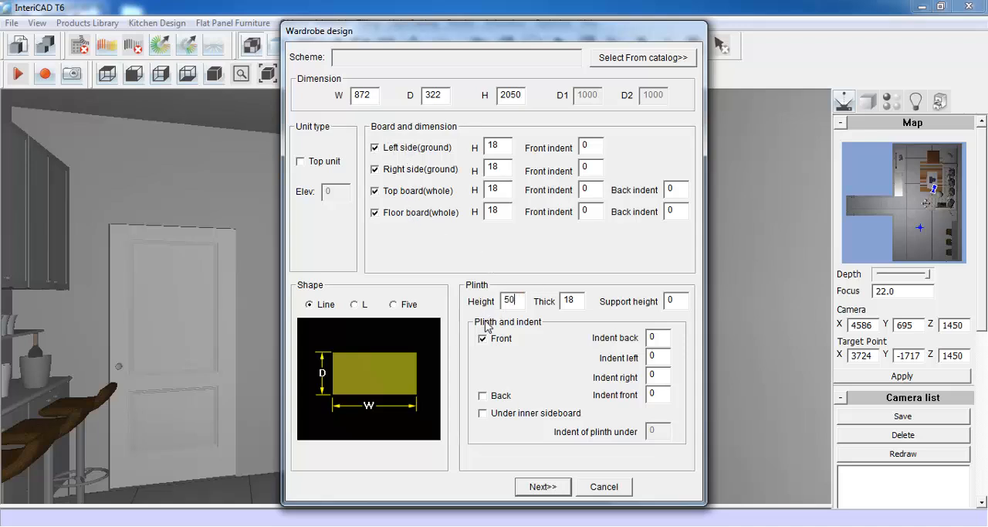
click(541, 485)
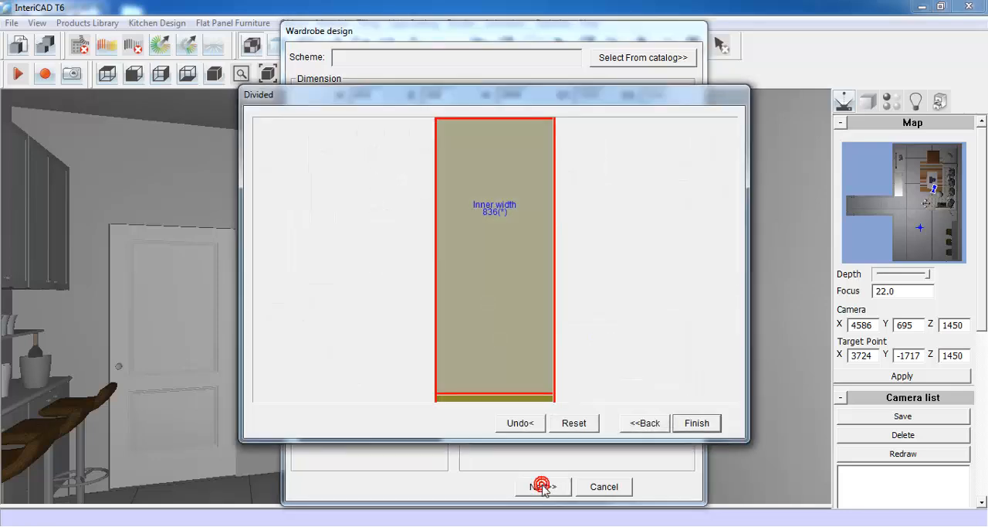
- Add a back panel of thickness 5 with no indents to the wardrobe
right_click(491, 241)
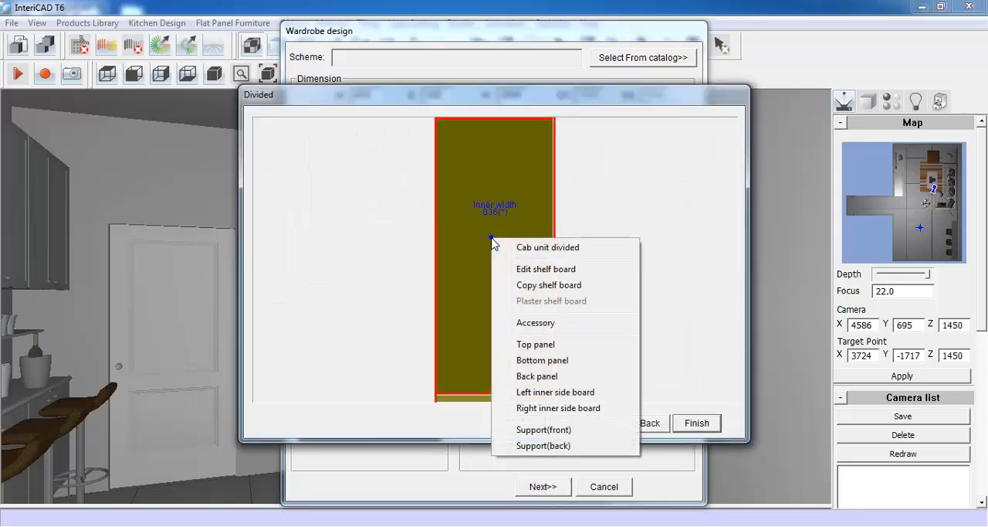
click(572, 379)
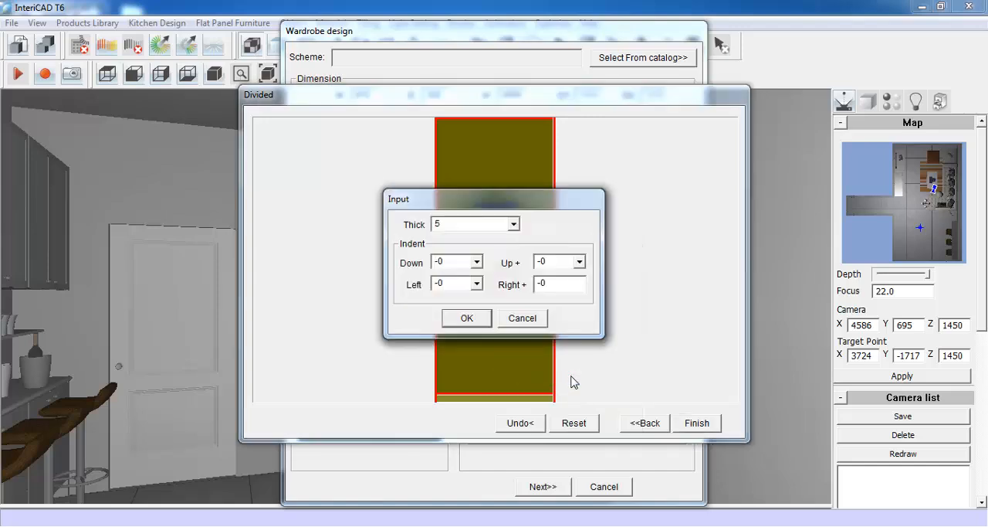
click(463, 318)
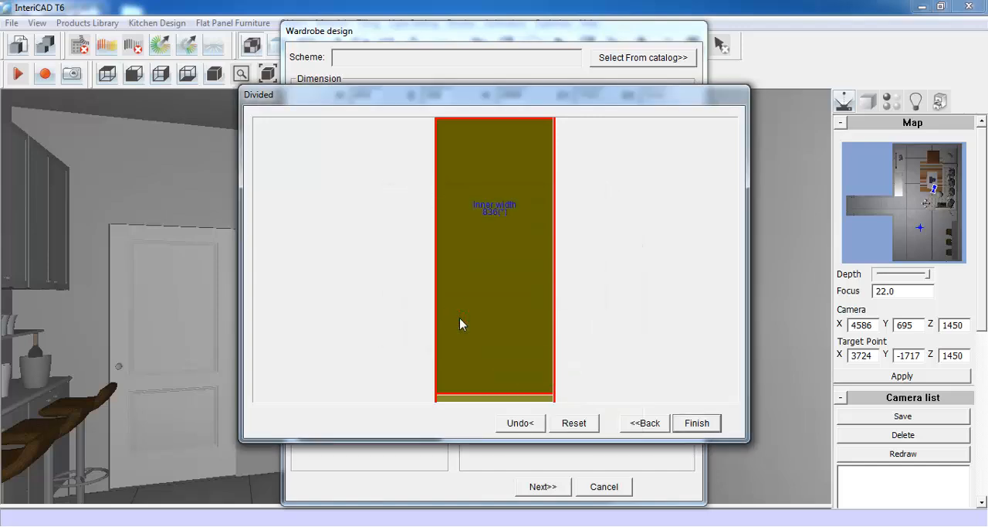
- Add a shelf board of thickness 18 with a front indent of 18, at a fixed distance of 300 from the wardrobe's top
right_click(490, 195)
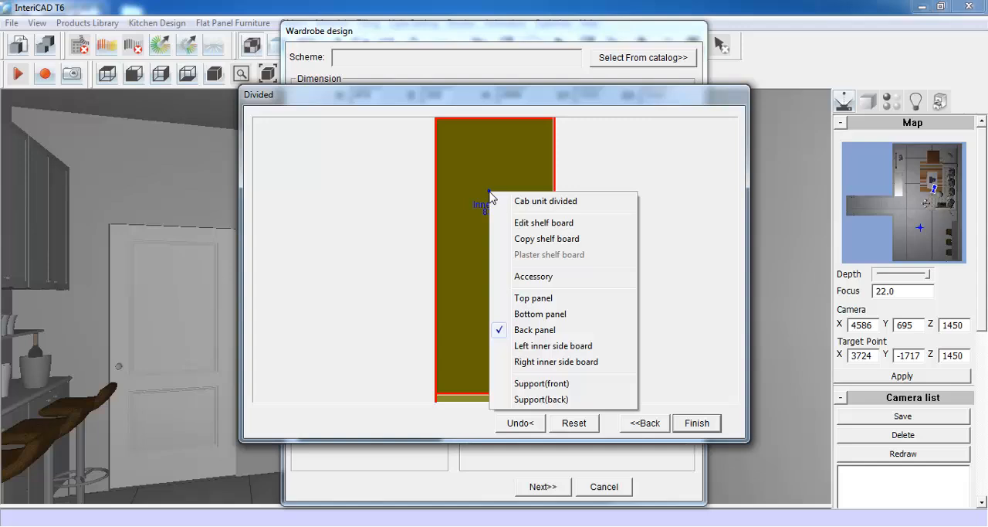
click(584, 226)
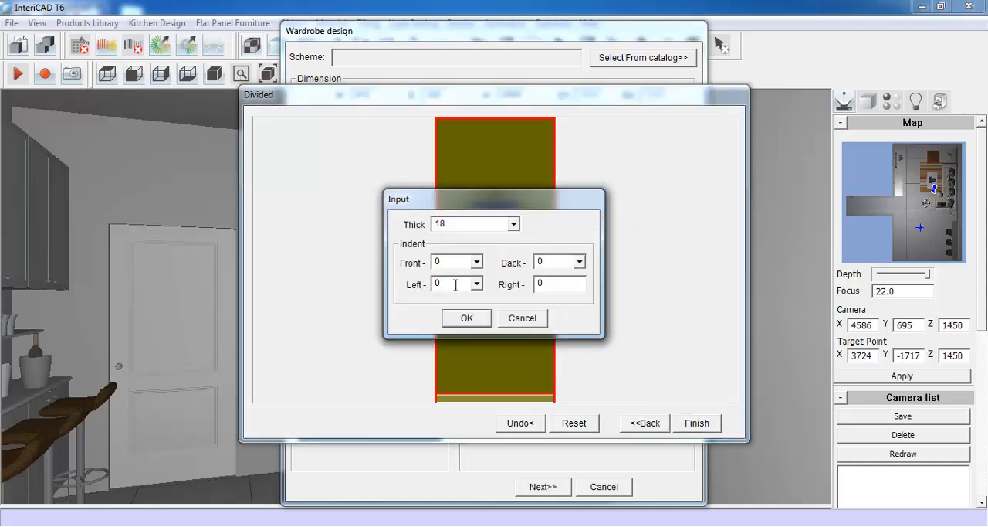
double_click(446, 263)
text(18)
click(468, 319)
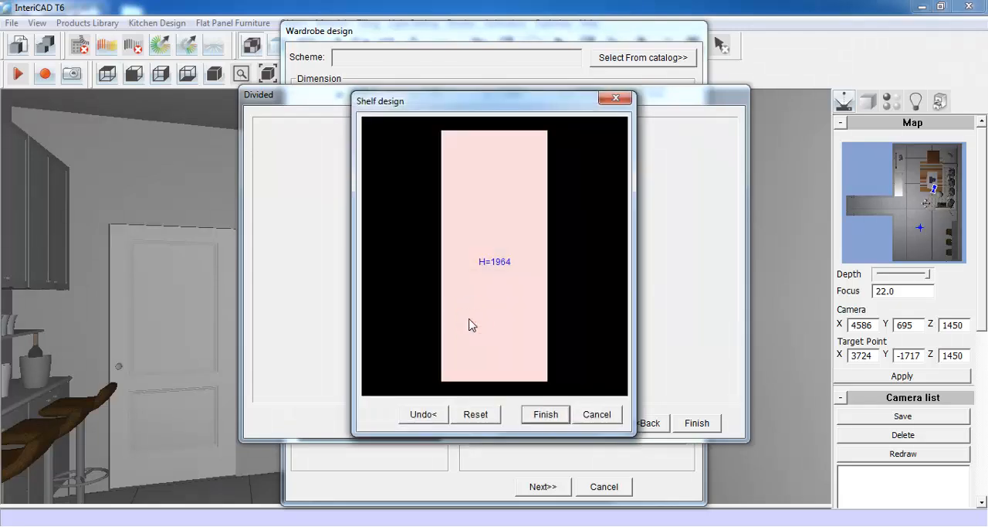
click(488, 222)
right_click(490, 210)
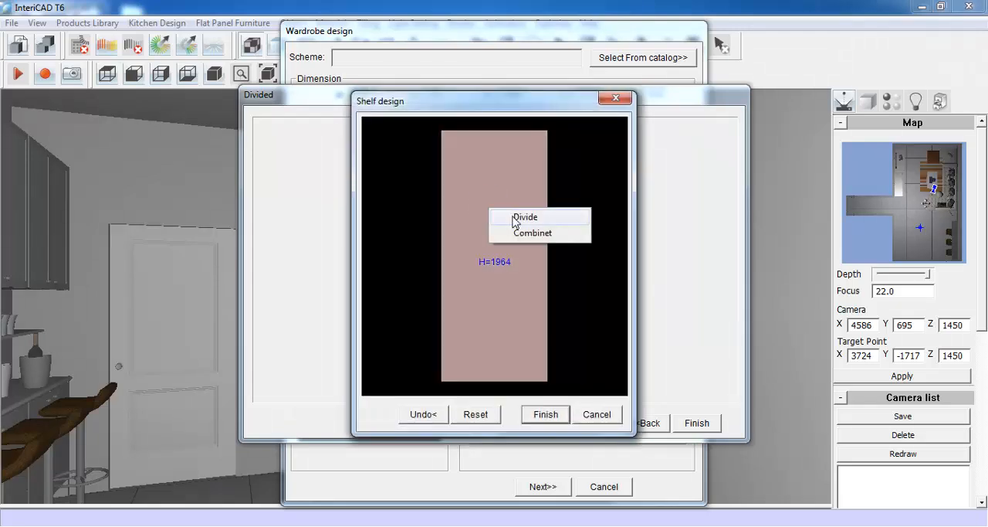
click(527, 217)
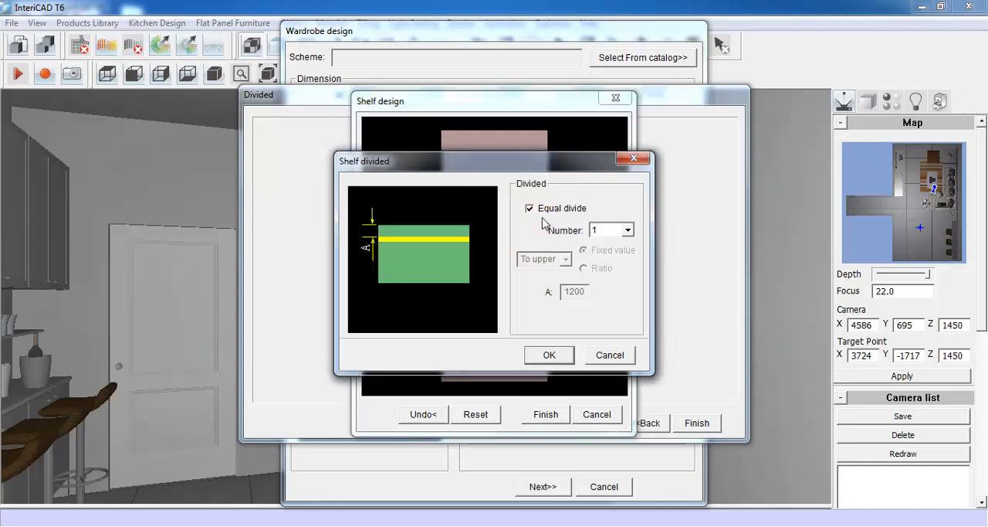
click(530, 209)
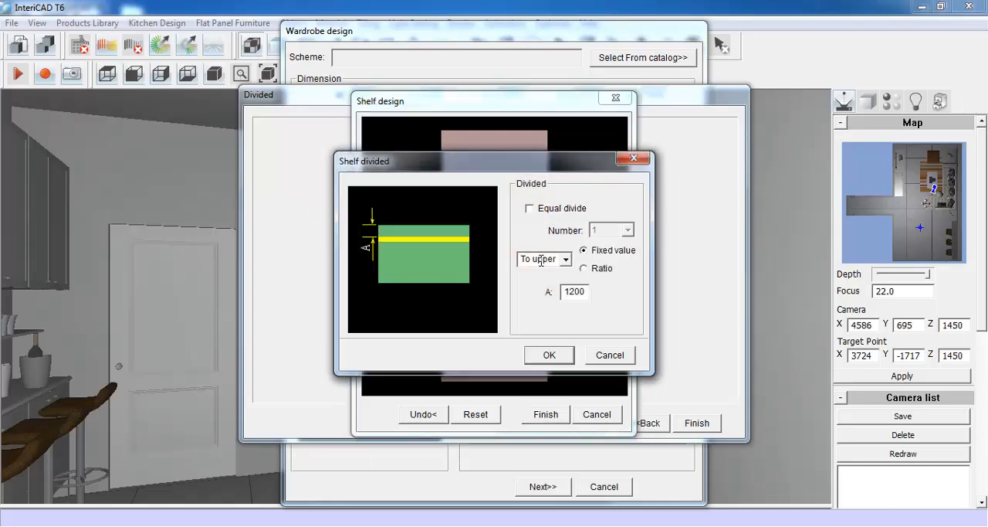
drag(585, 291, 564, 292)
text(30)
click(549, 356)
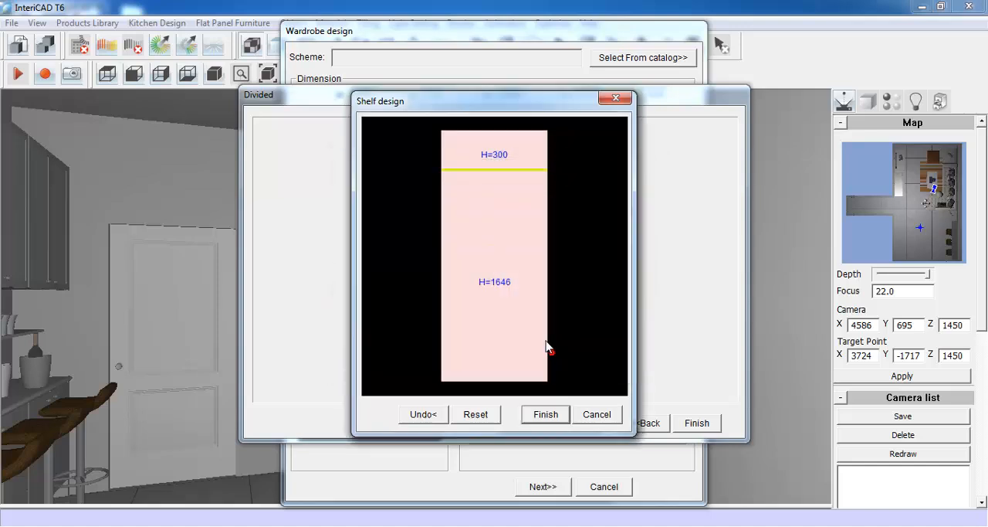
- Add a second shelf at a fixed distance of 1200 below the first one and finish the shelf design
click(492, 214)
right_click(492, 213)
click(560, 222)
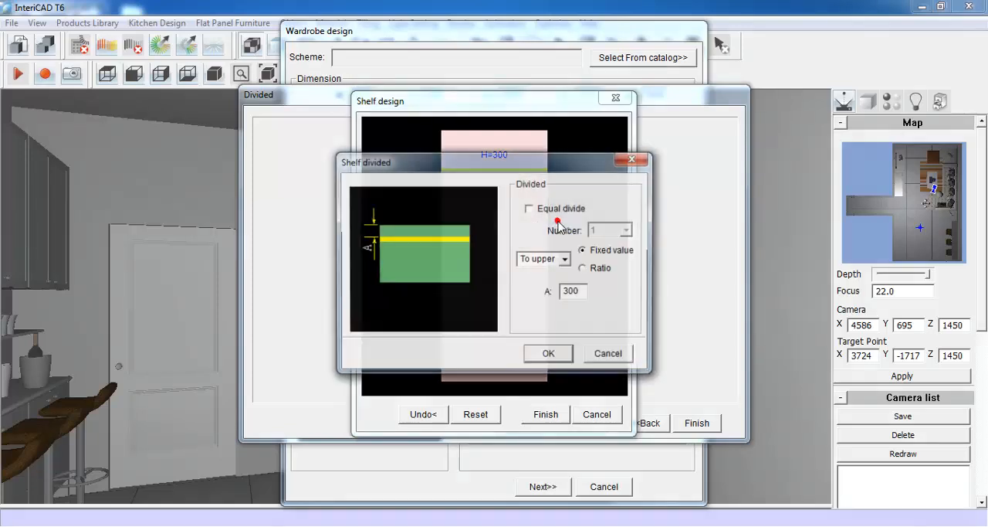
double_click(574, 293)
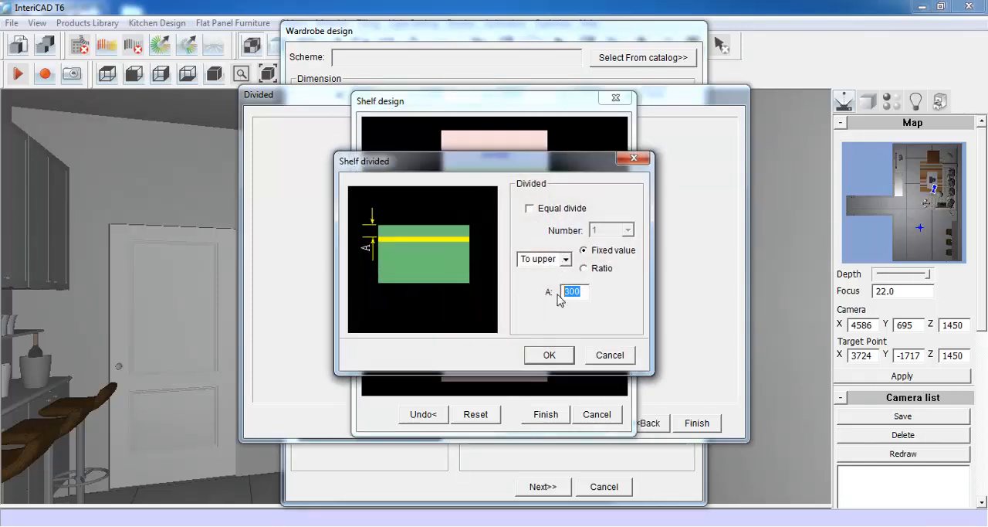
text(12)
click(553, 354)
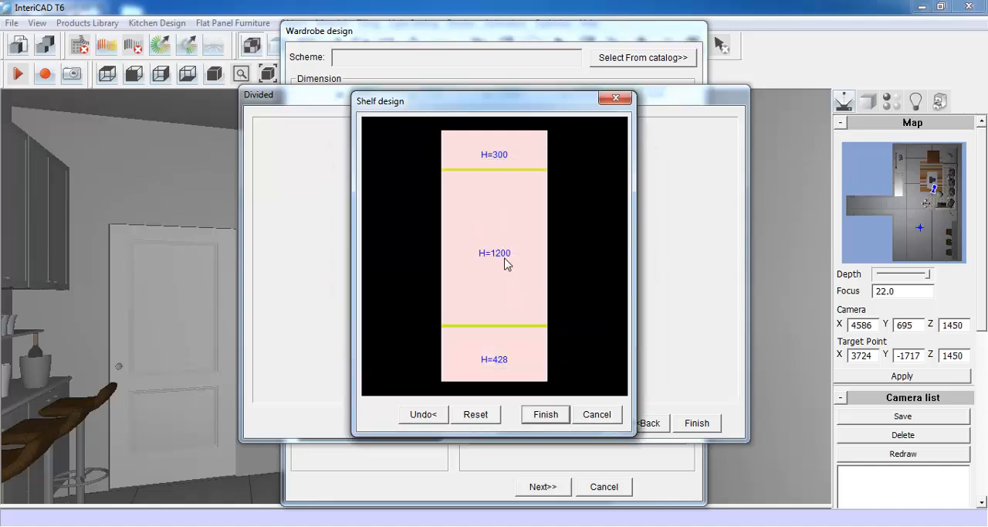
click(545, 415)
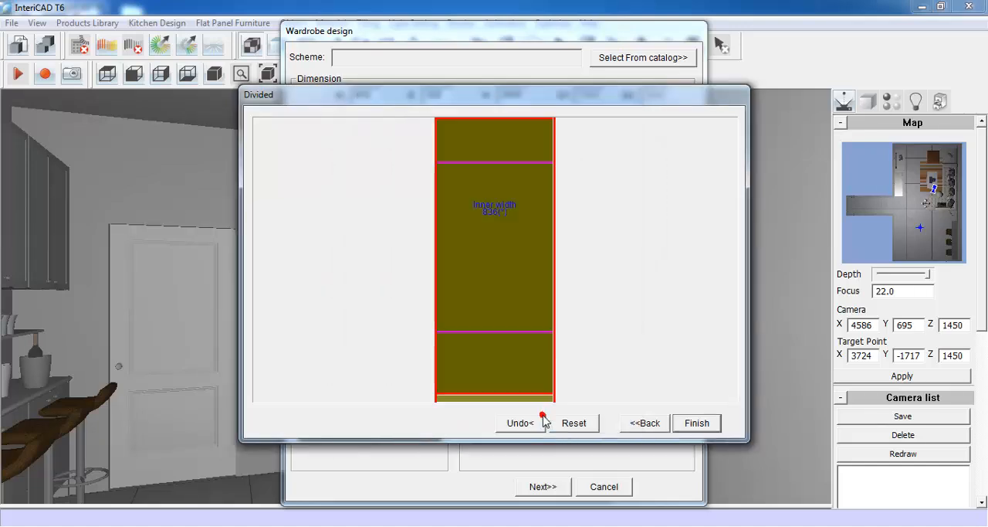
- Divide the wardrobe vertically into two equal compartments with a divider of thickness 18 and a front indent of 18
right_click(486, 157)
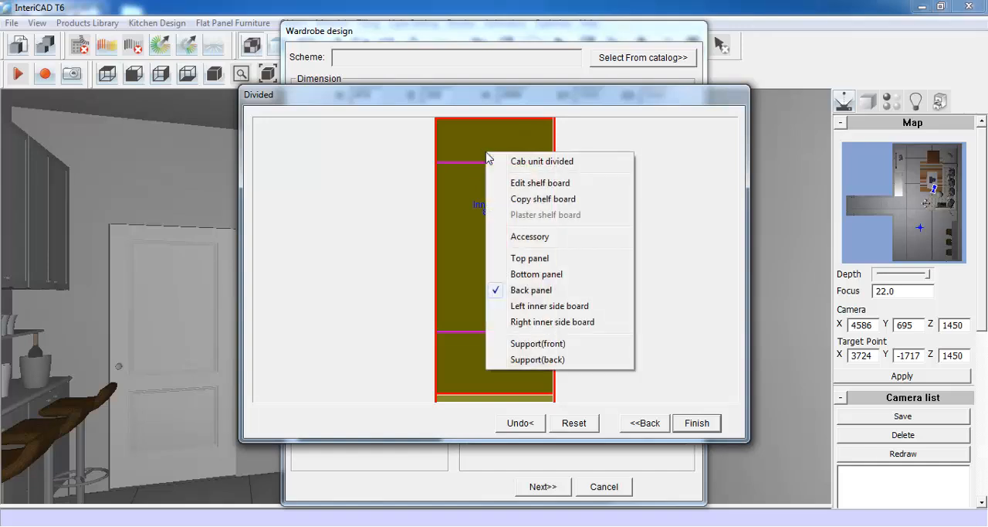
click(576, 166)
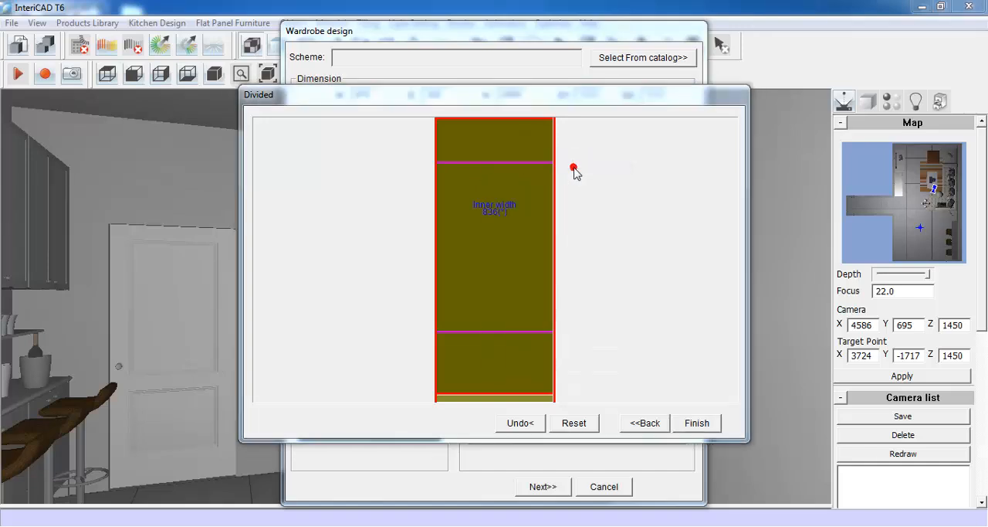
click(534, 227)
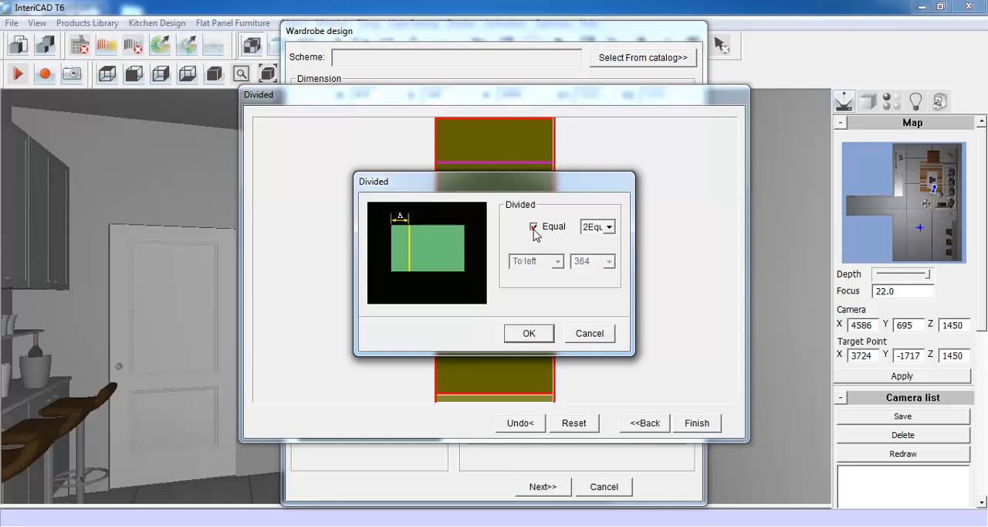
click(609, 227)
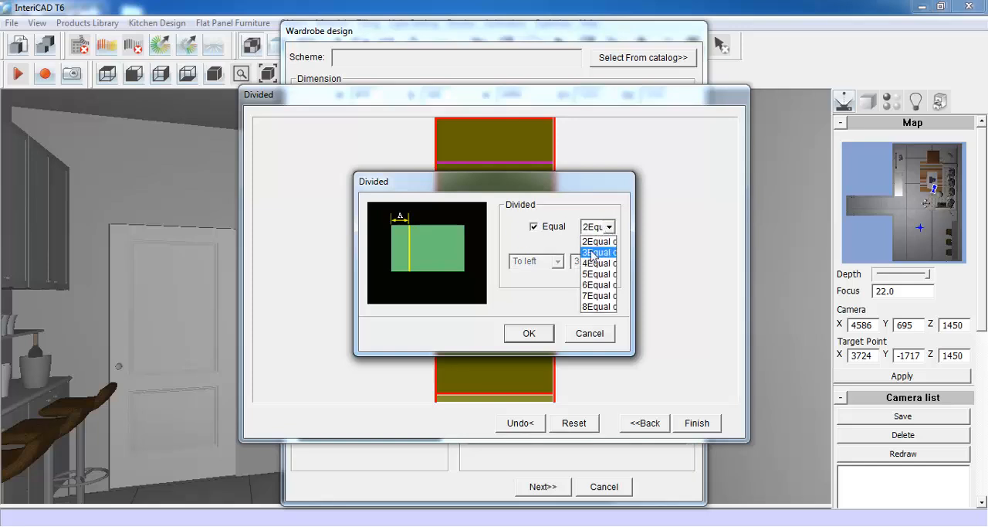
click(591, 240)
click(525, 332)
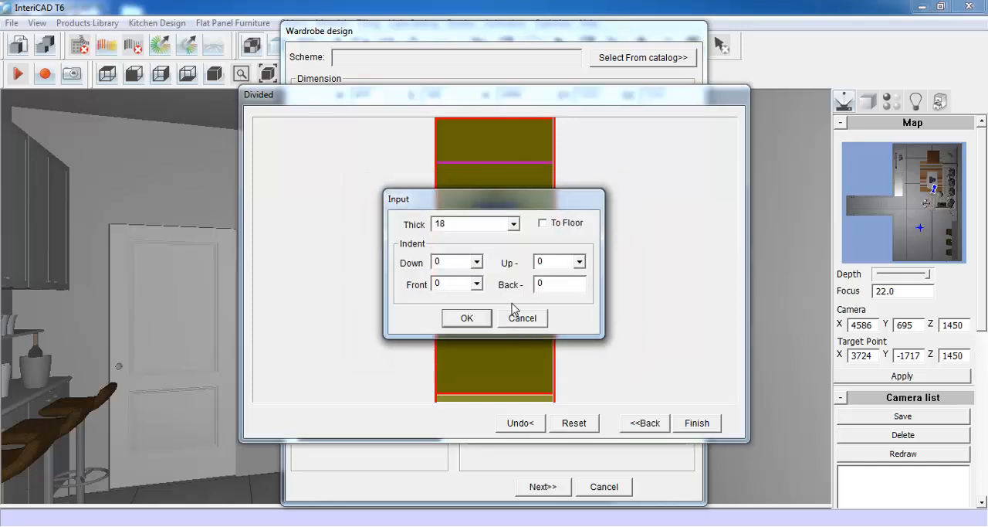
double_click(450, 282)
text(18)
click(466, 318)
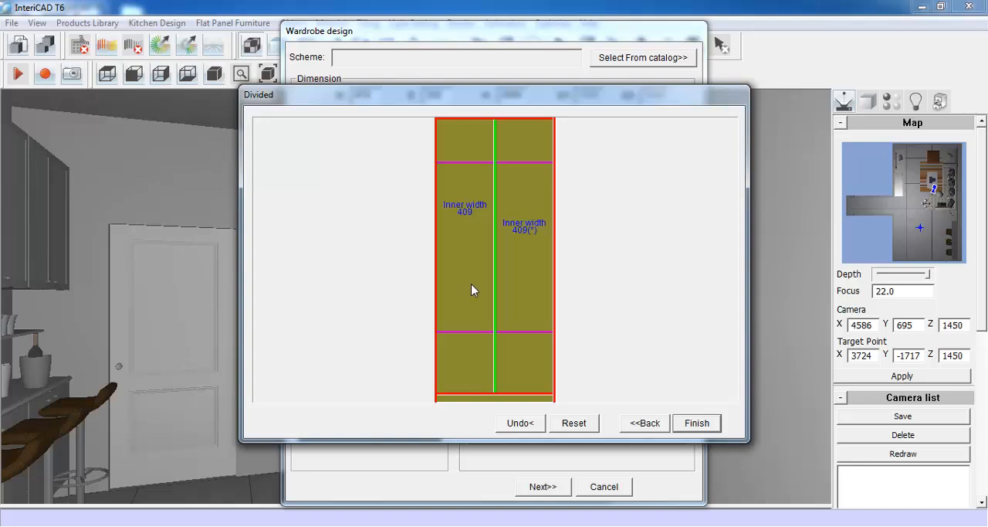
- Split the left compartment's middle section equally with one shelf of thickness 18 and front indent 18
click(464, 210)
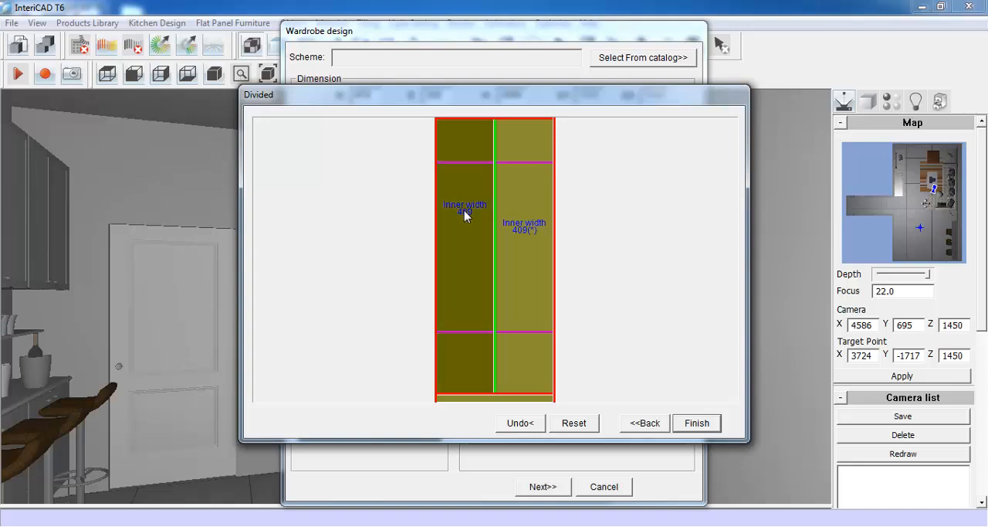
right_click(464, 210)
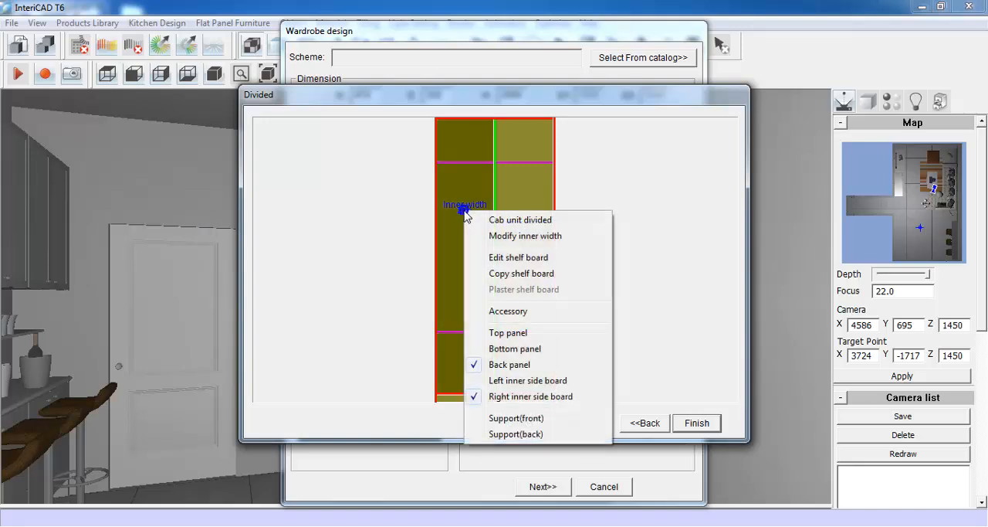
click(551, 257)
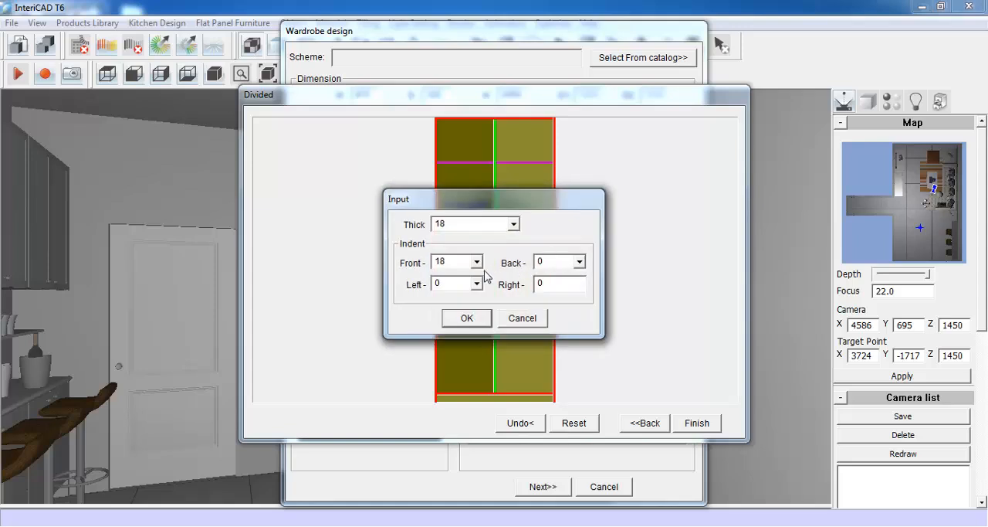
click(467, 318)
right_click(495, 230)
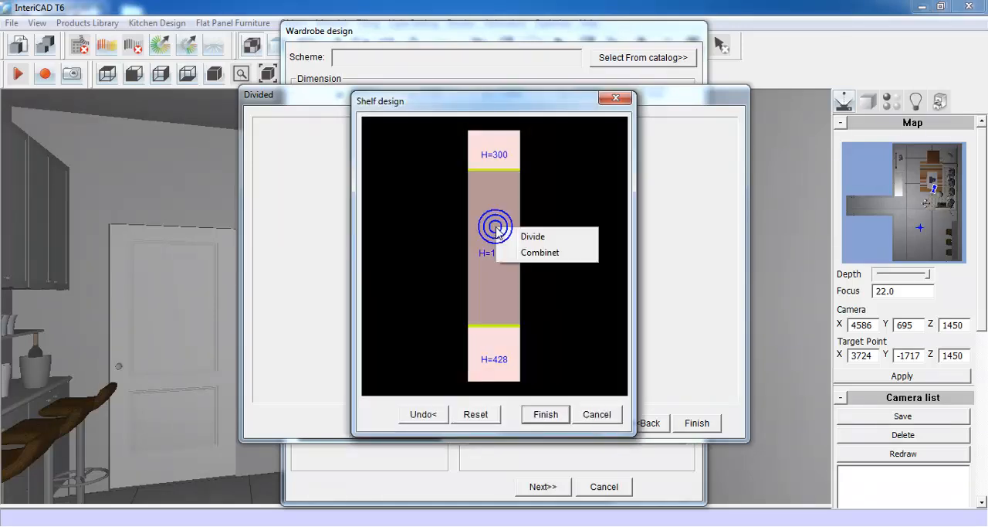
click(558, 237)
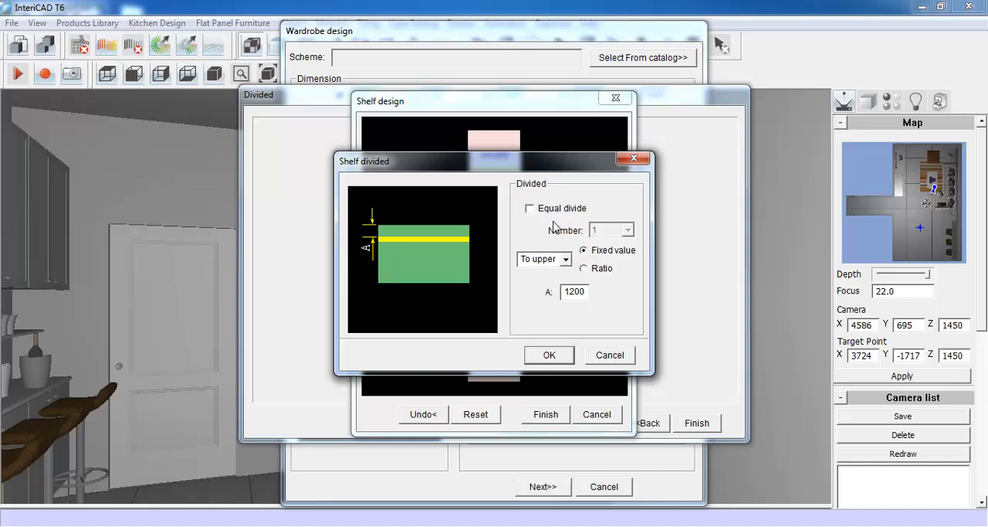
click(553, 210)
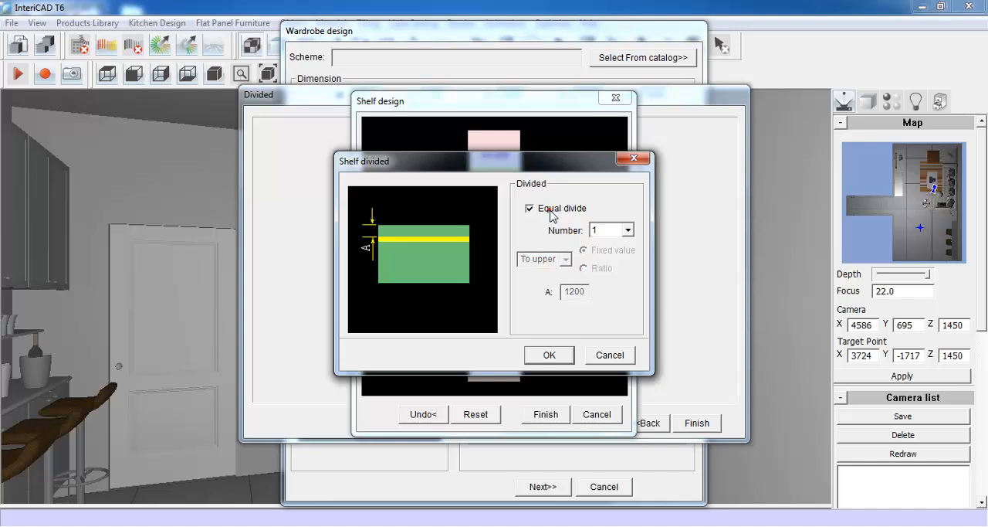
click(549, 354)
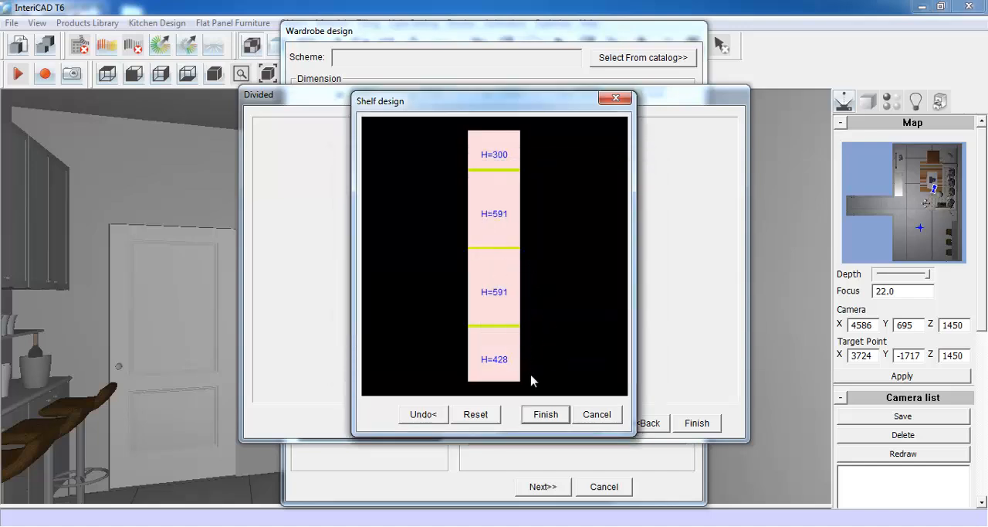
click(546, 414)
- Leave the right compartment's shelves as they are and finish the wardrobe's interior division
click(509, 265)
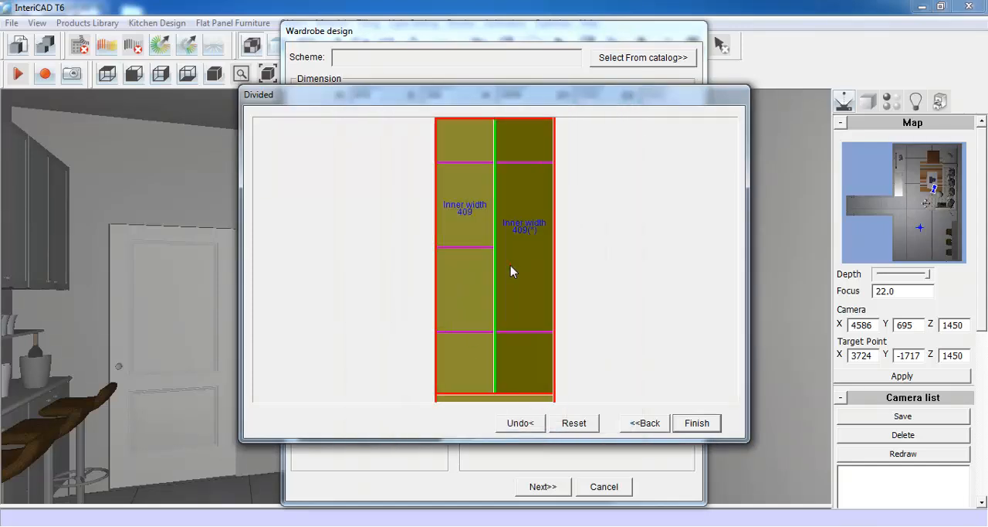
click(586, 282)
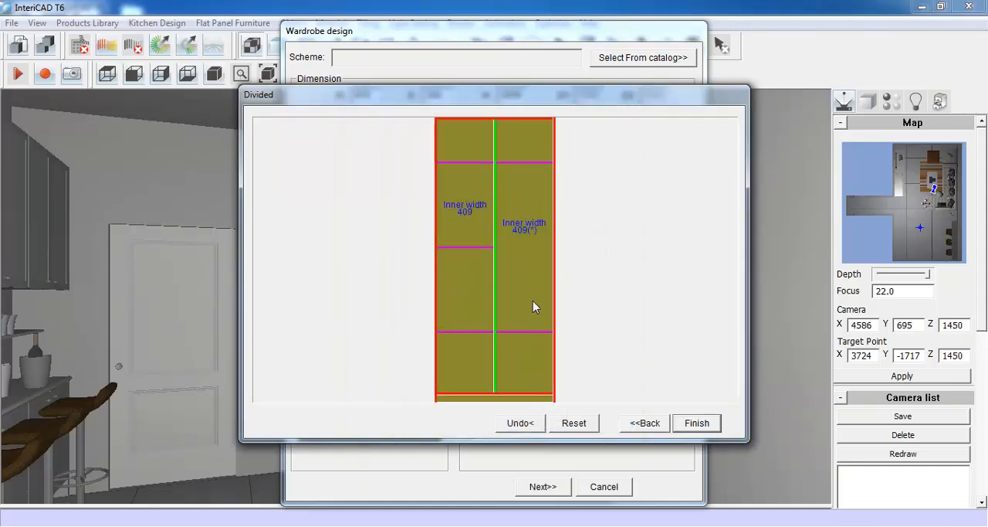
click(696, 423)
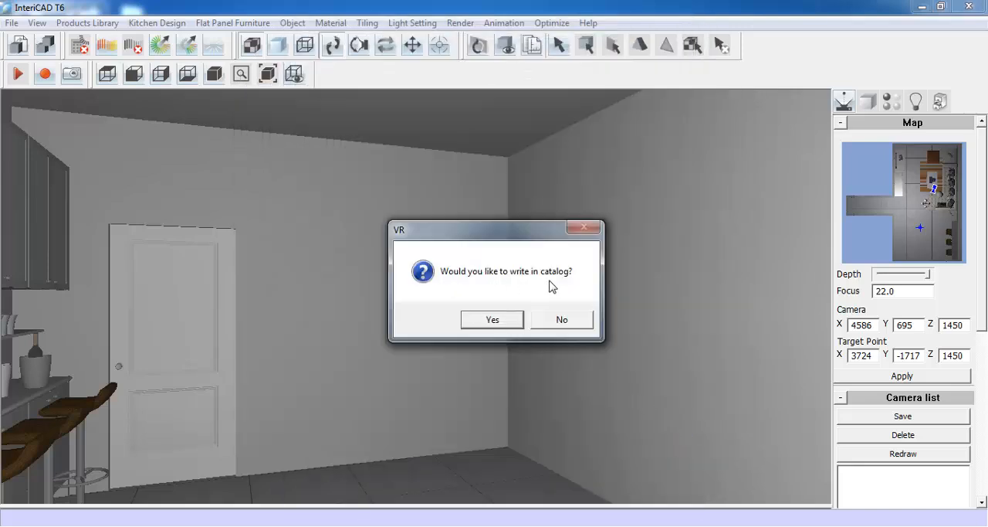
- Save the wardrobe design to the catalog as Demo001 and place it against the back wall beside the room corner
click(507, 319)
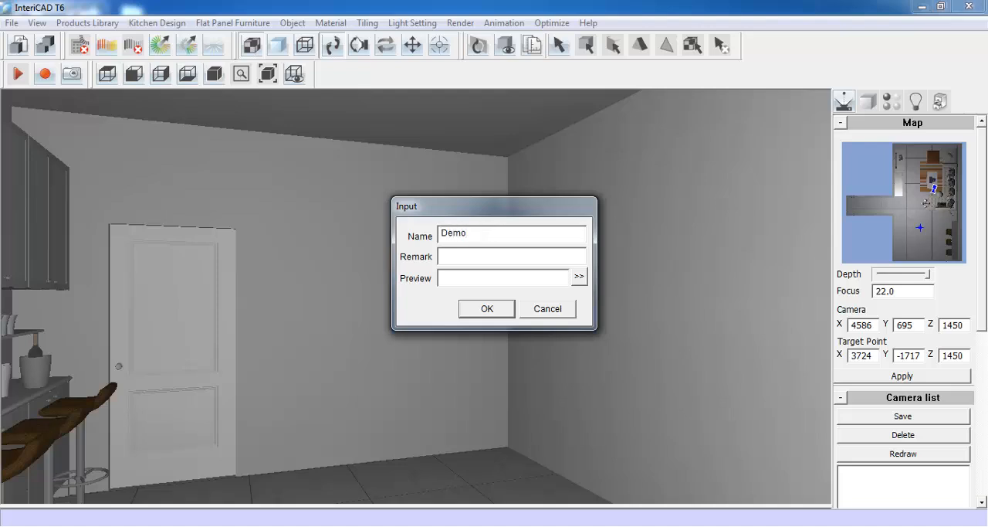
click(487, 309)
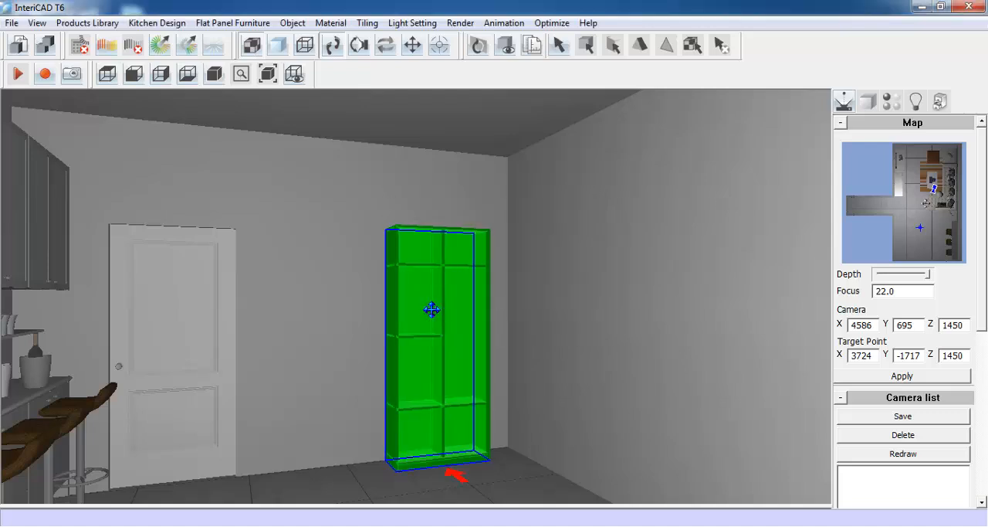
click(431, 310)
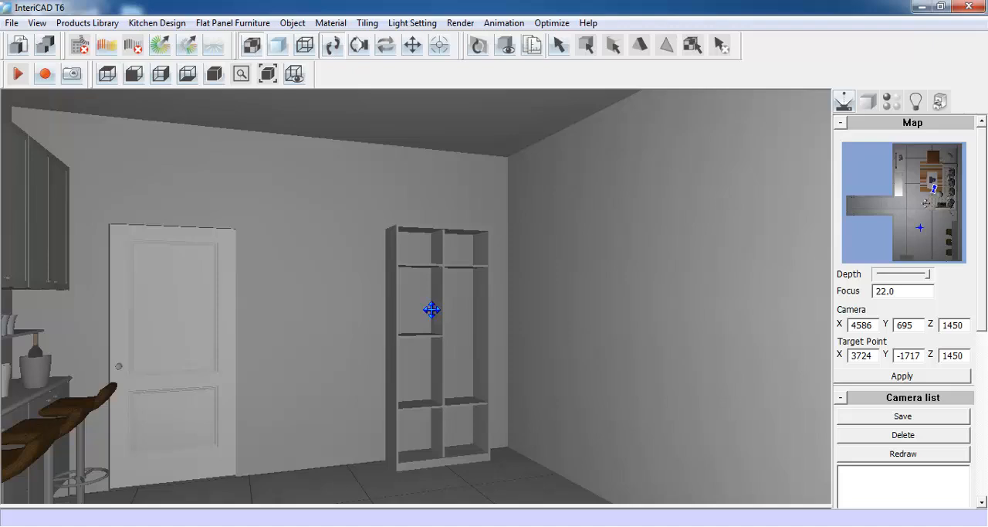
- Make an inlay door with face board thickness 18 across both compartments of the wardrobe's middle section
click(222, 25)
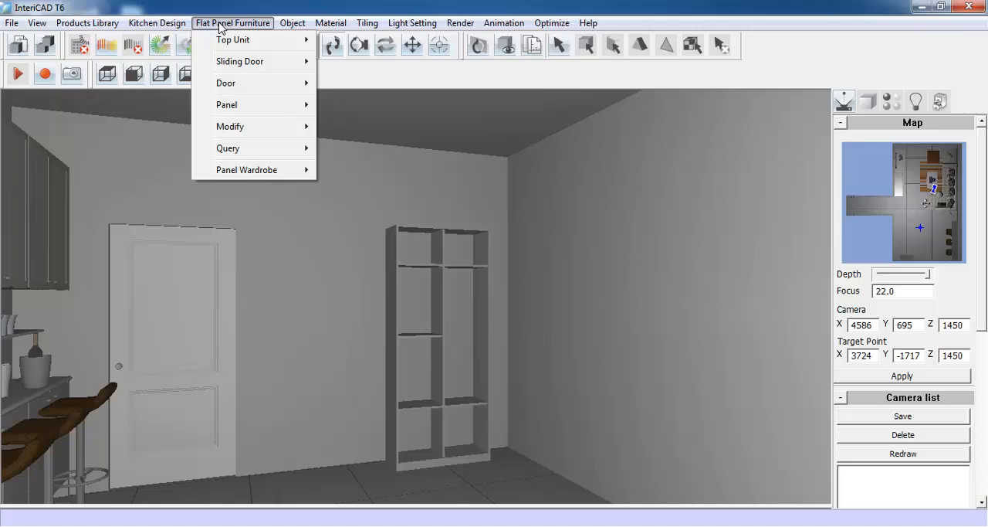
mouse_move(227, 88)
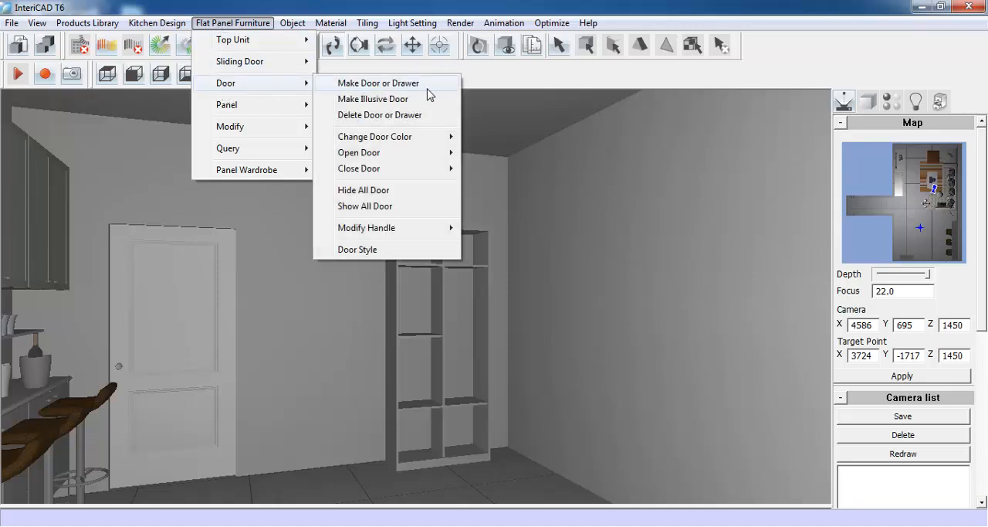
click(378, 83)
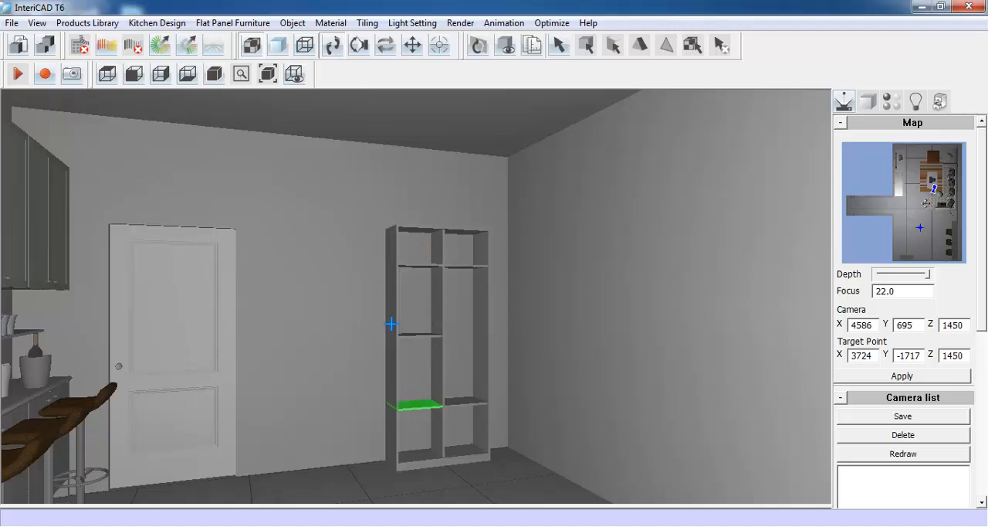
click(477, 329)
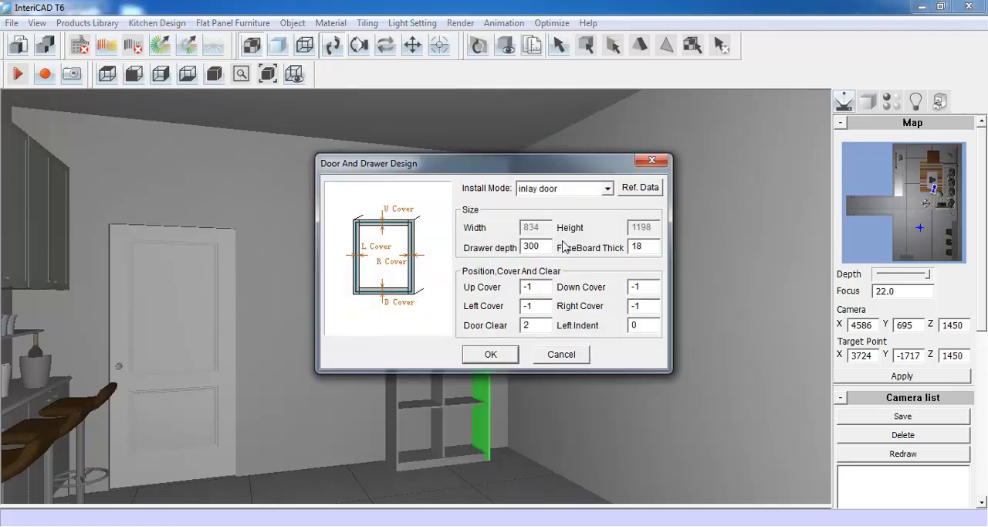
click(493, 354)
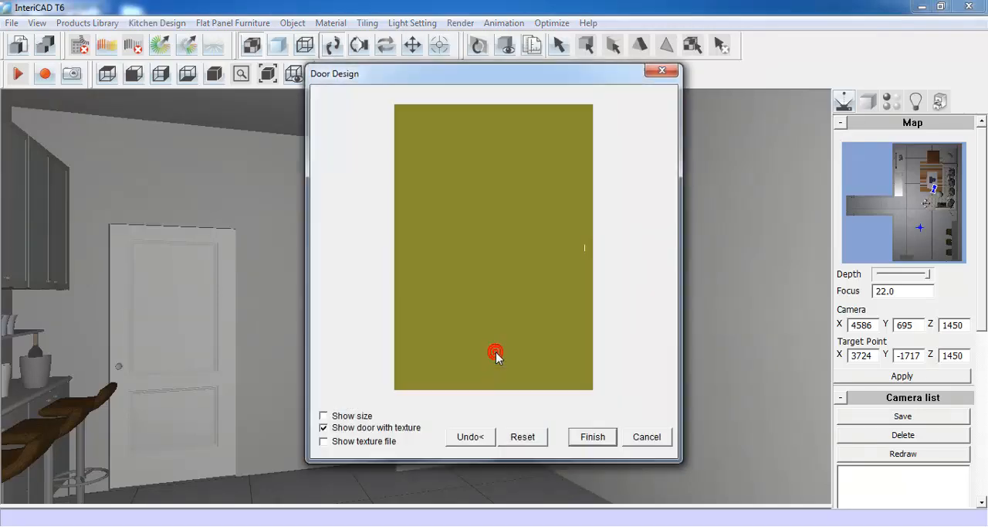
- Change the door style to Frame Door and set its outer frame widths to 30 on all sides
right_click(467, 177)
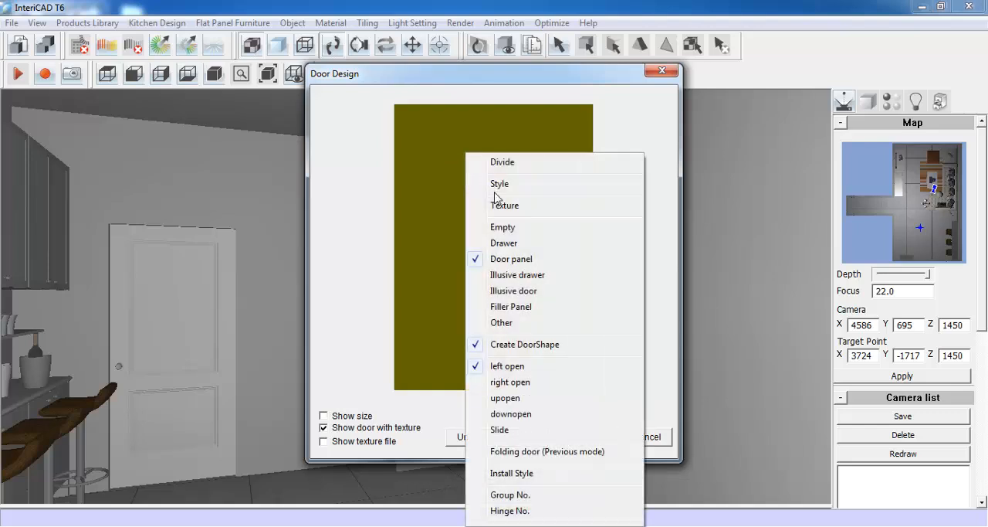
click(545, 188)
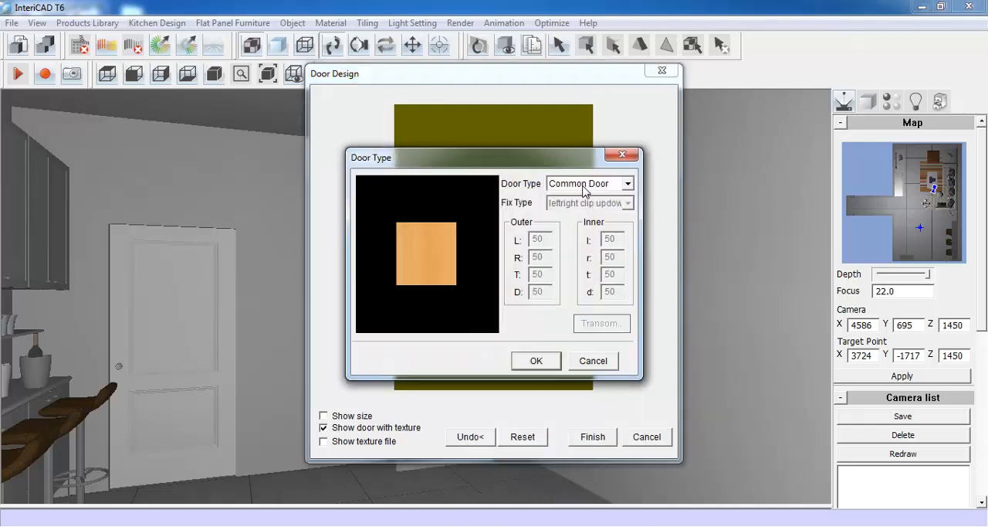
click(585, 185)
click(595, 207)
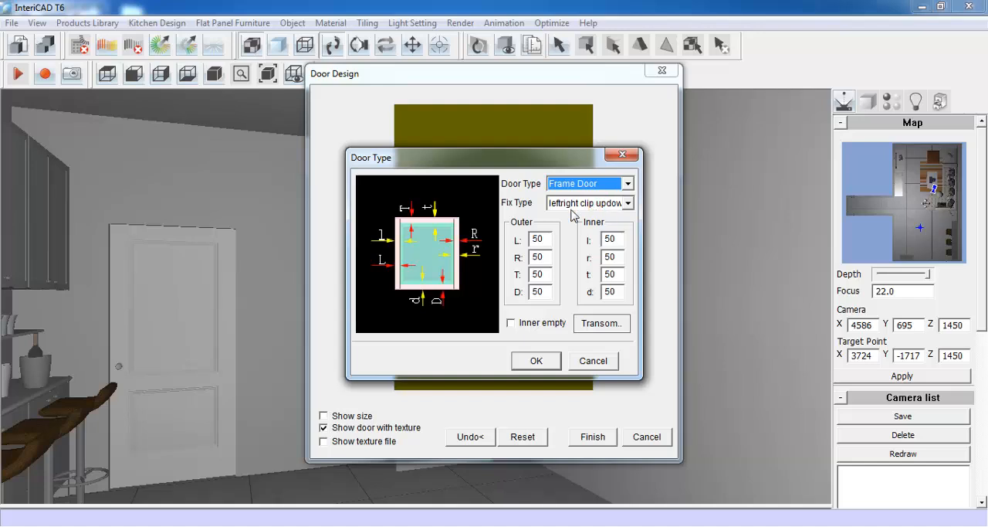
click(537, 239)
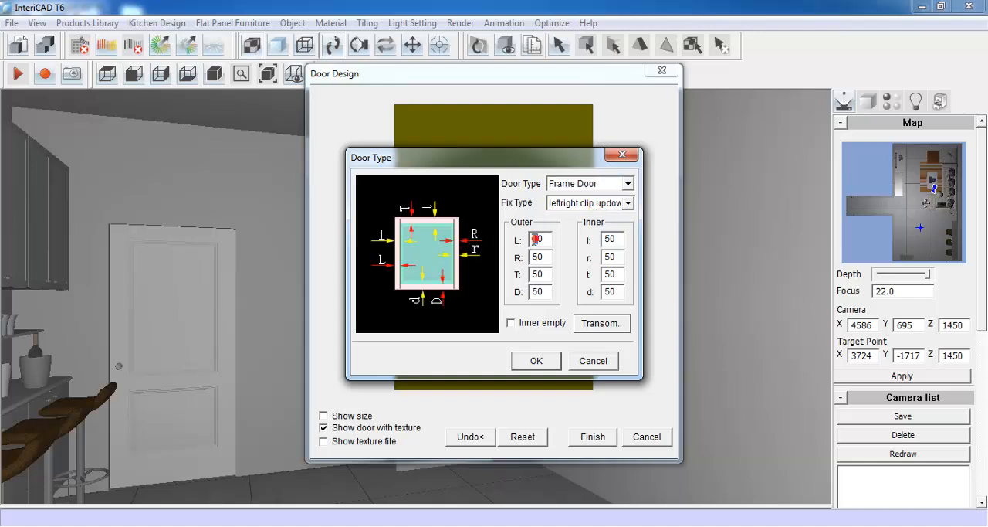
text(3)
drag(539, 275, 531, 275)
text(3333)
click(533, 359)
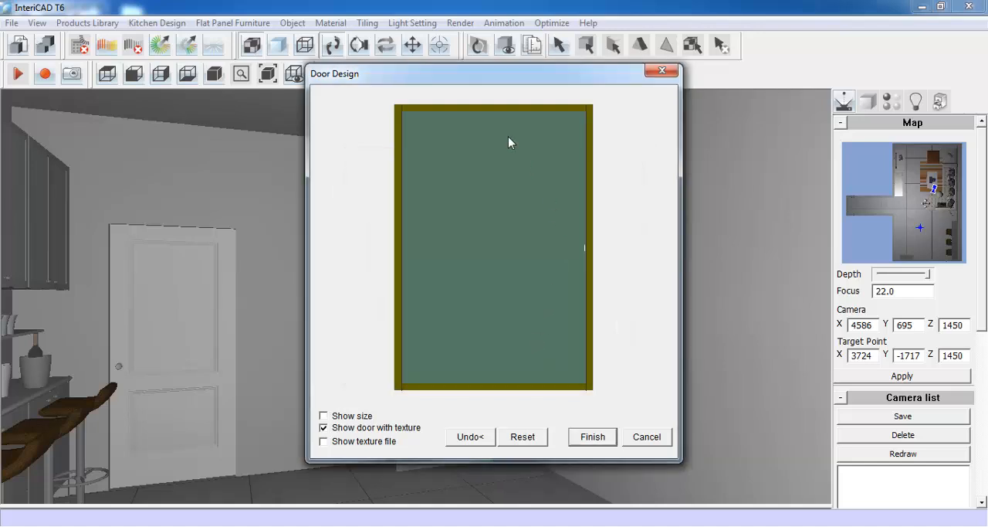
- Divide the framed door vertically into two equal door panels and finish the door design on the wardrobe
right_click(481, 214)
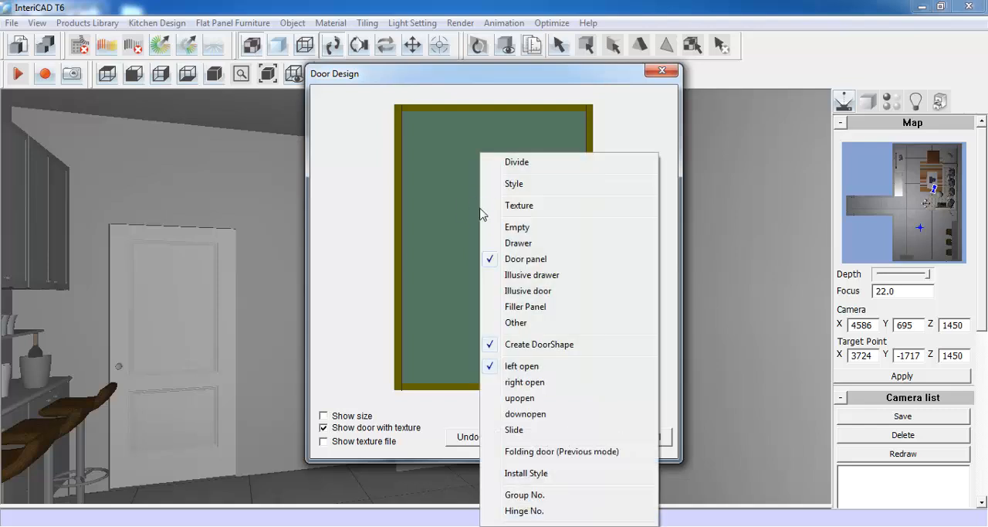
click(521, 163)
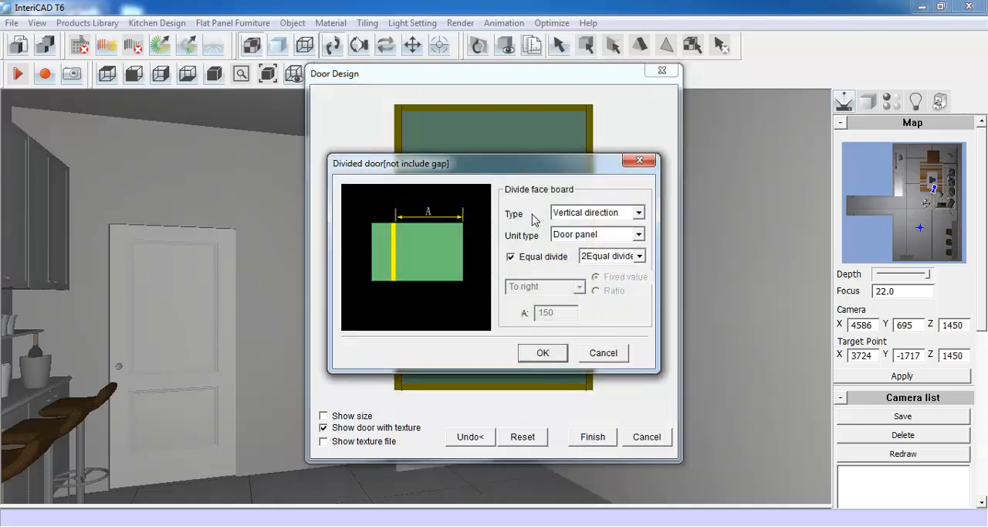
click(636, 255)
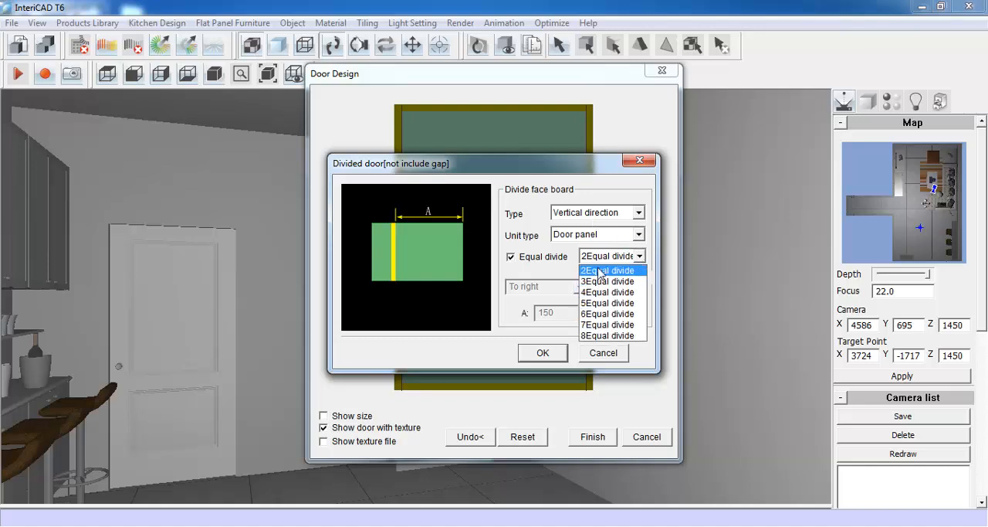
click(610, 271)
click(546, 352)
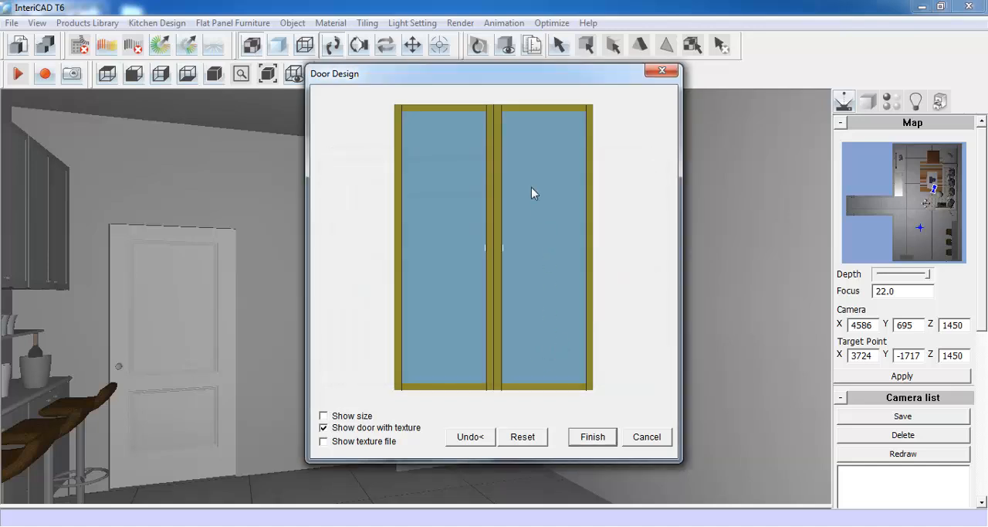
click(593, 436)
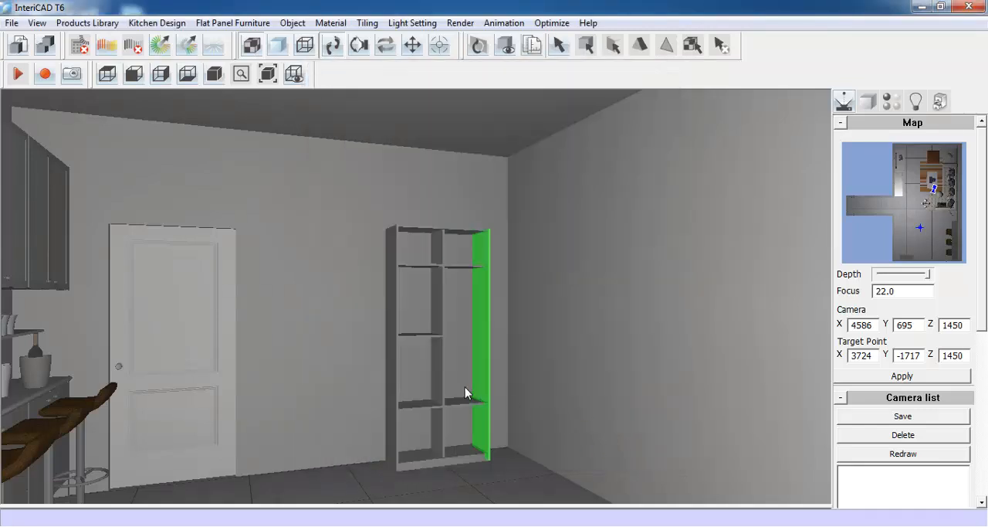
click(465, 387)
drag(472, 318, 473, 349)
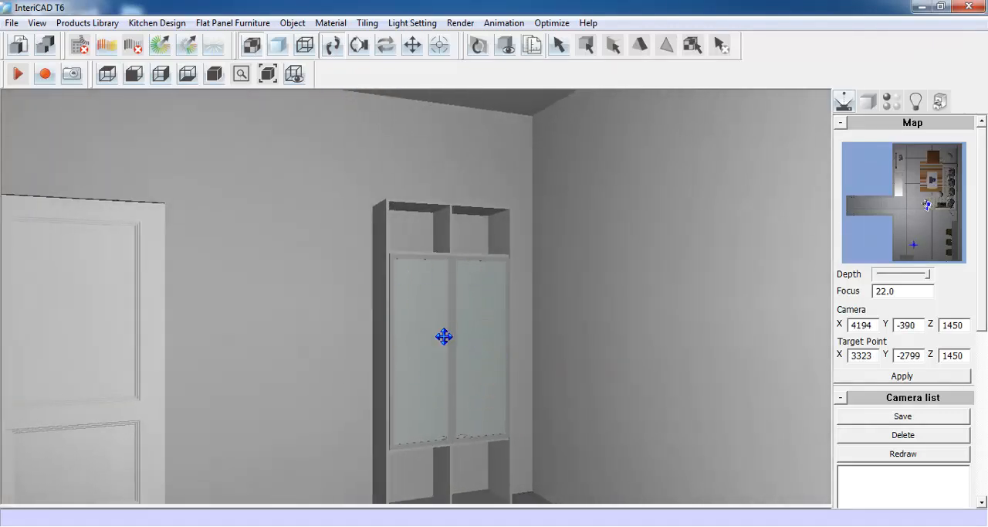
drag(444, 336, 445, 307)
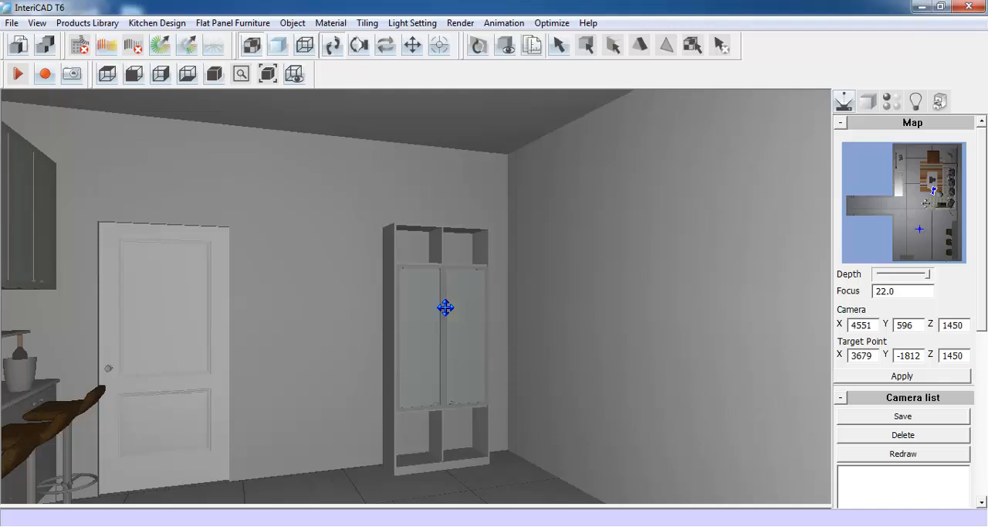
click(293, 23)
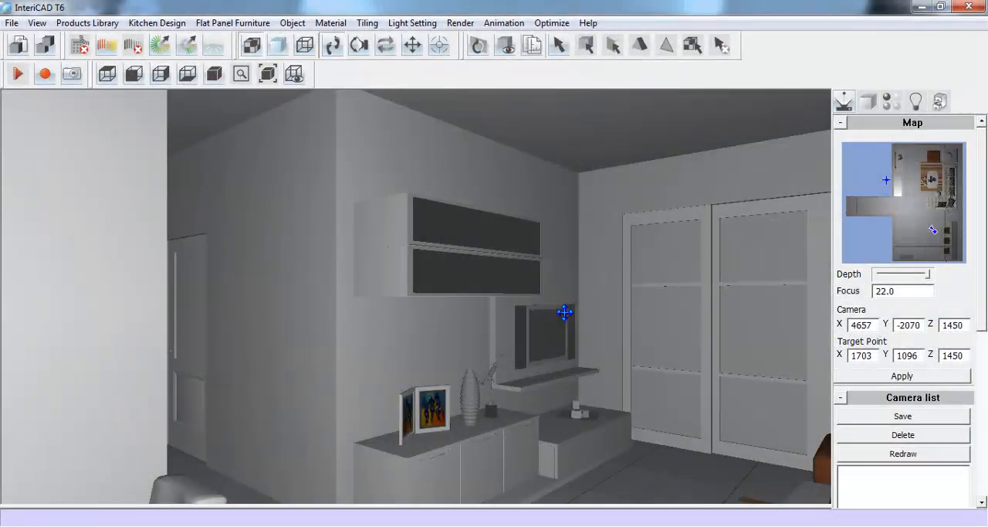
- Delete the globe ceiling lamp from the living room and confirm the deletion
mouse_move(569, 327)
mouse_down()
mouse_move(291, 346)
mouse_move(470, 371)
mouse_move(482, 346)
mouse_move(453, 343)
mouse_up()
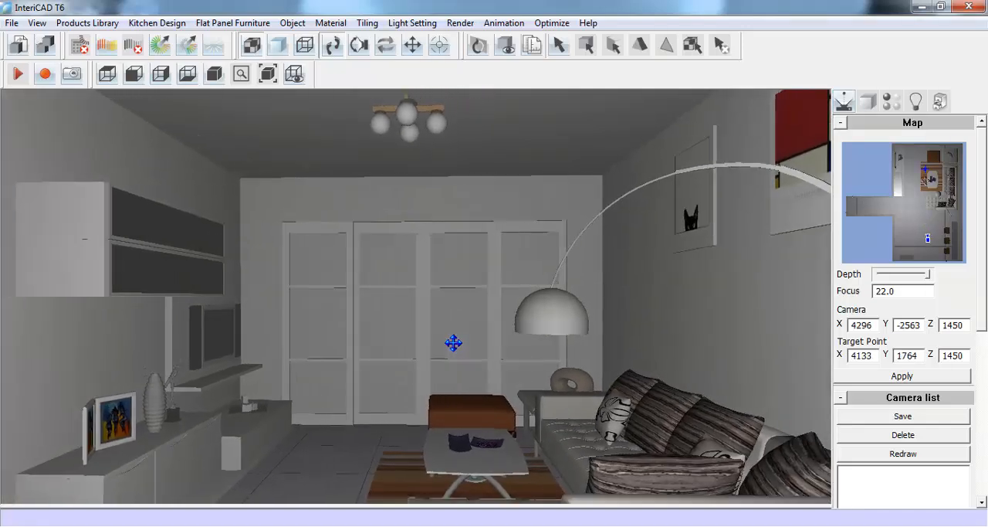
right_click(408, 110)
mouse_move(529, 124)
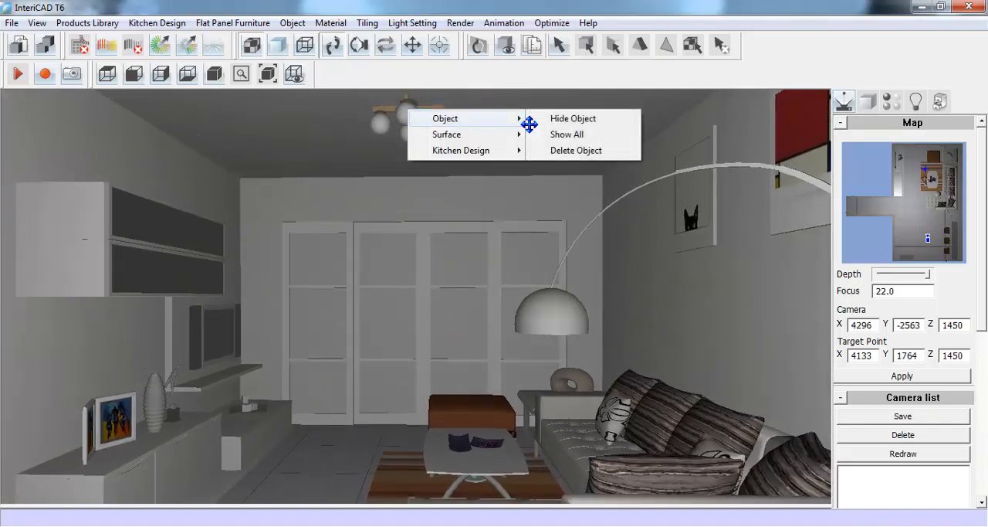
click(578, 150)
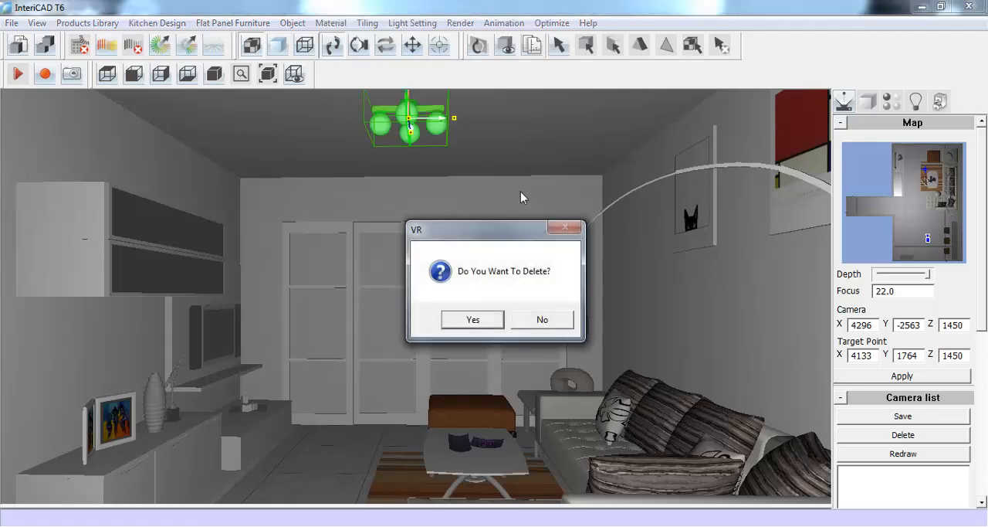
click(490, 319)
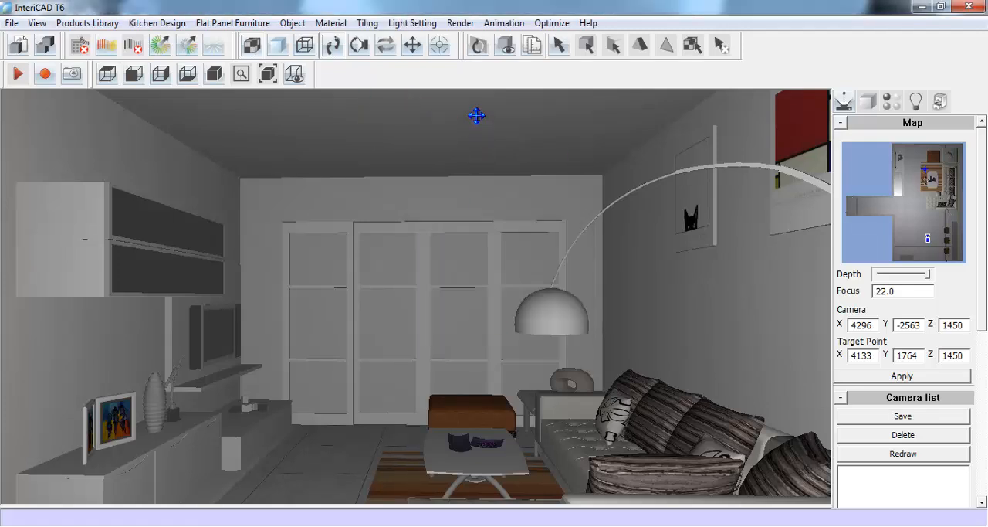
- Delete the living room's ceiling and confirm the deletion
right_click(477, 115)
mouse_move(592, 125)
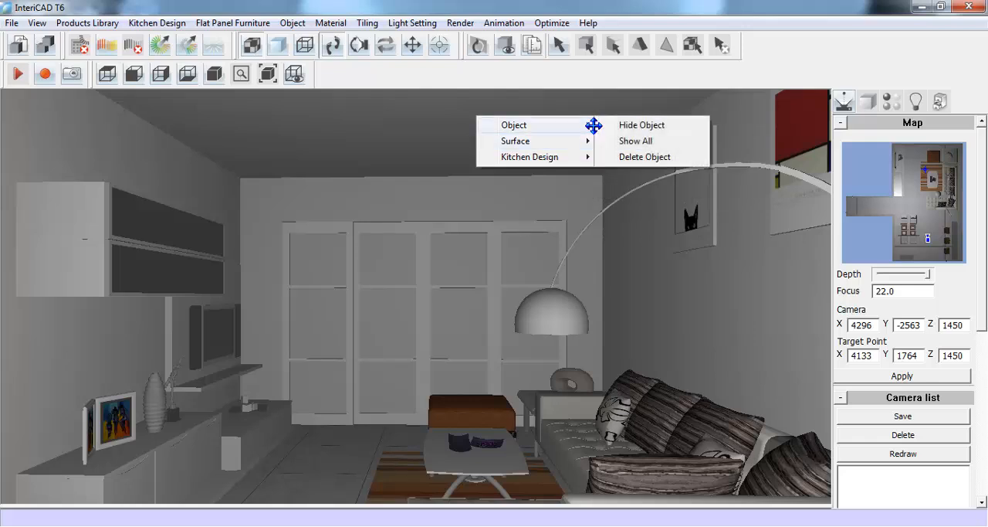
click(684, 157)
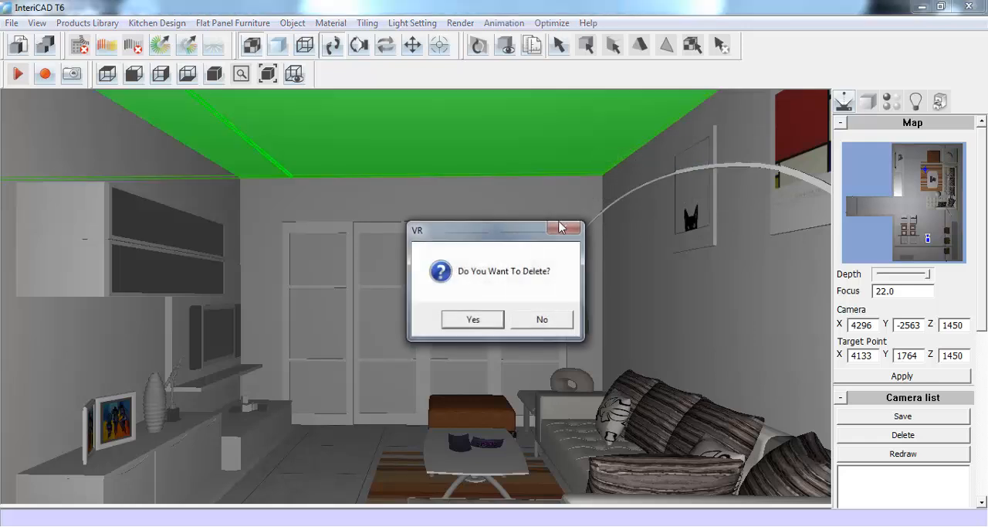
click(489, 321)
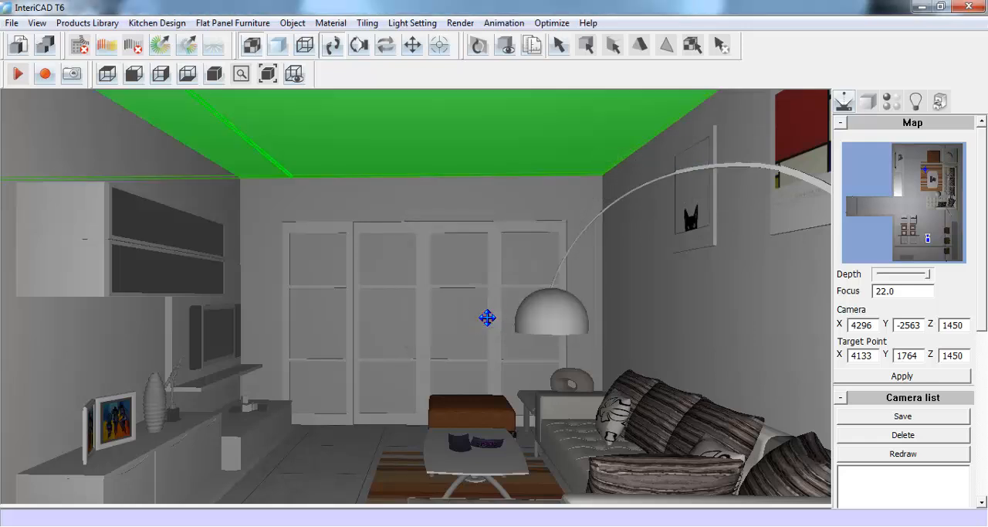
- Delete the wall behind the sofa and confirm the deletion
right_click(662, 271)
mouse_move(772, 280)
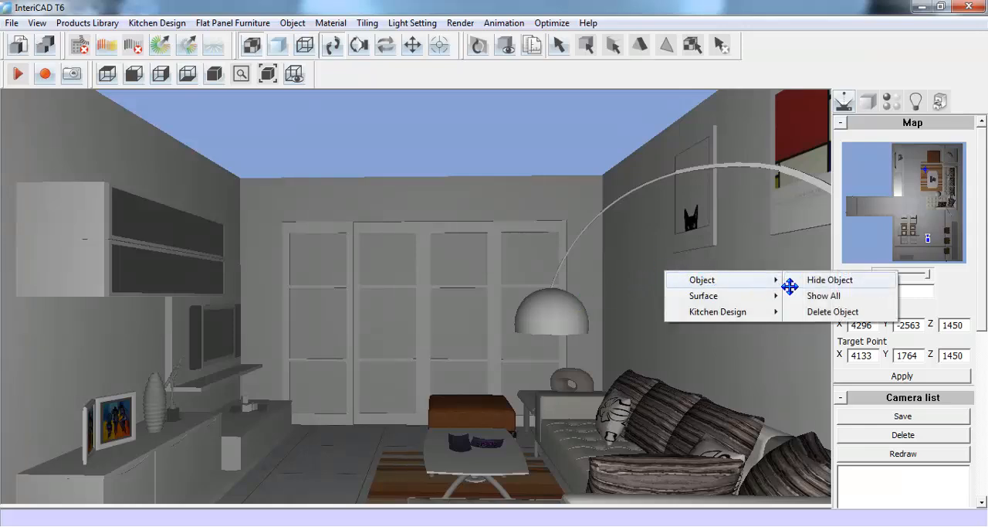
click(815, 311)
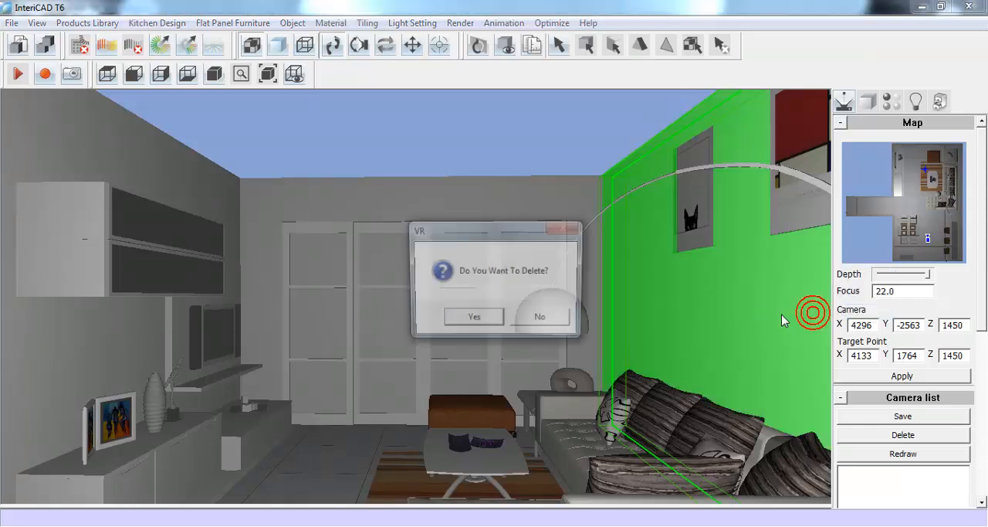
click(499, 320)
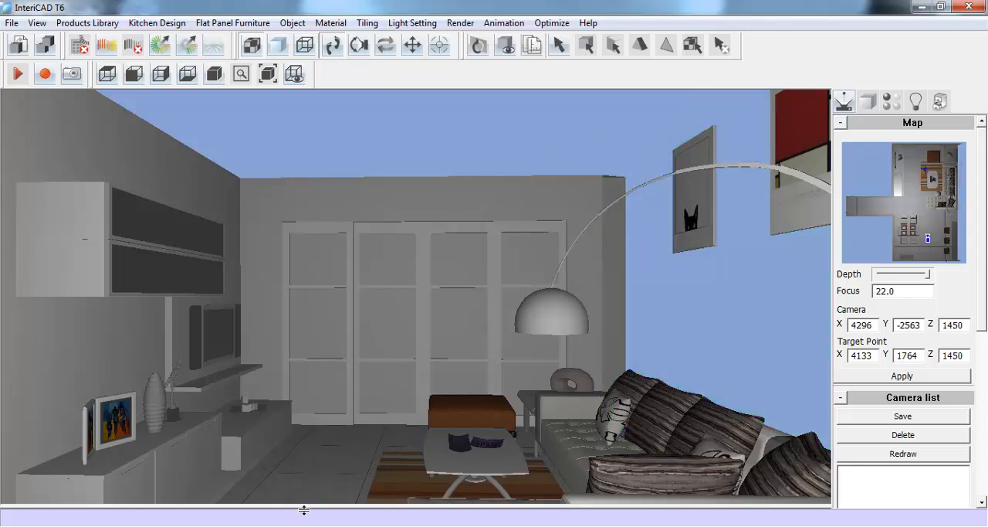
- Launch the Modeling module from the InteriCAD T6 launcher with a new drawing, and return to the 3D scene
key(alt+Tab)
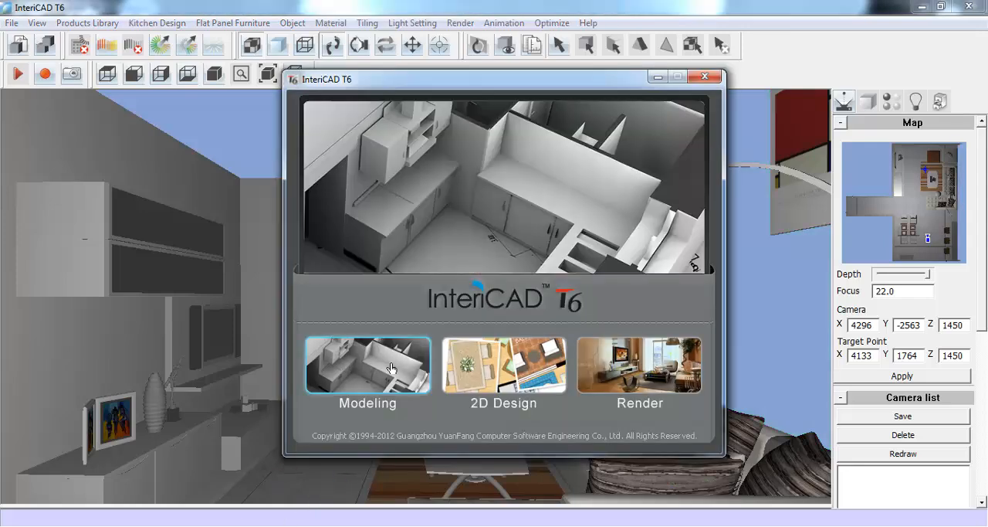
click(392, 368)
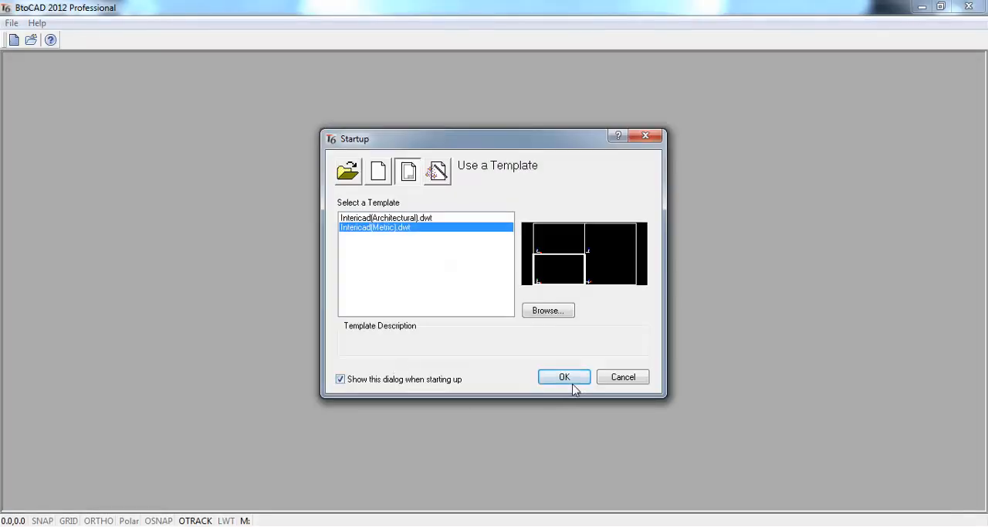
click(573, 383)
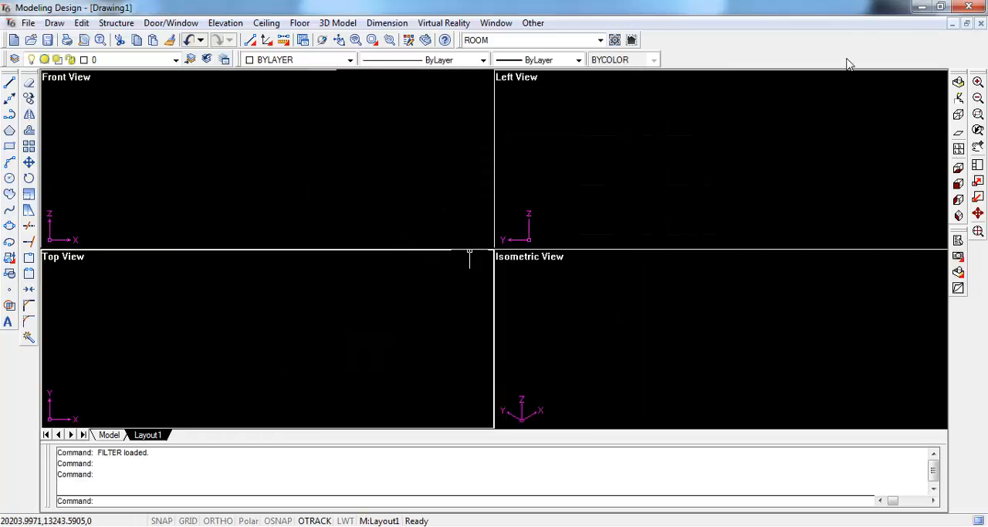
click(920, 9)
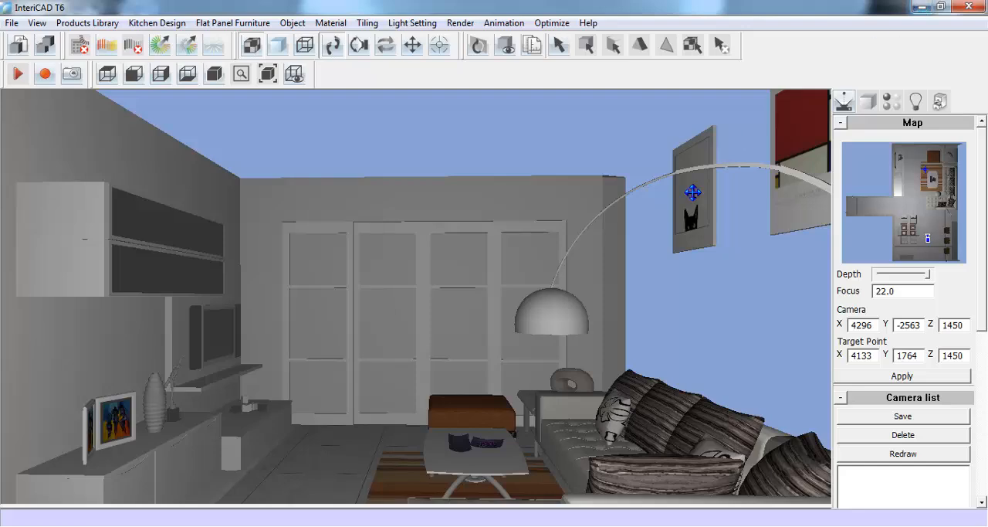
- Switch to the BB.koc floor plan and export it to Modeling with a new room height in the import options
click(290, 525)
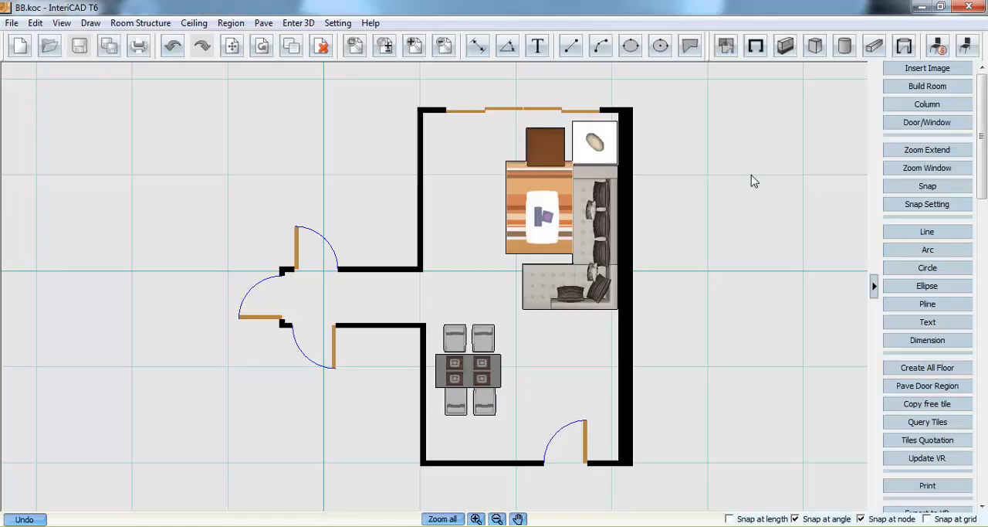
drag(981, 140, 968, 433)
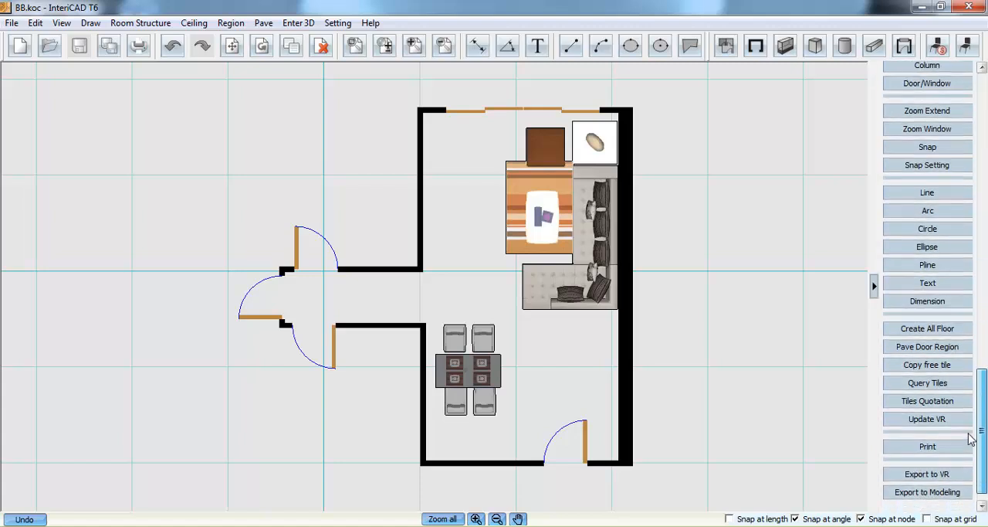
click(956, 492)
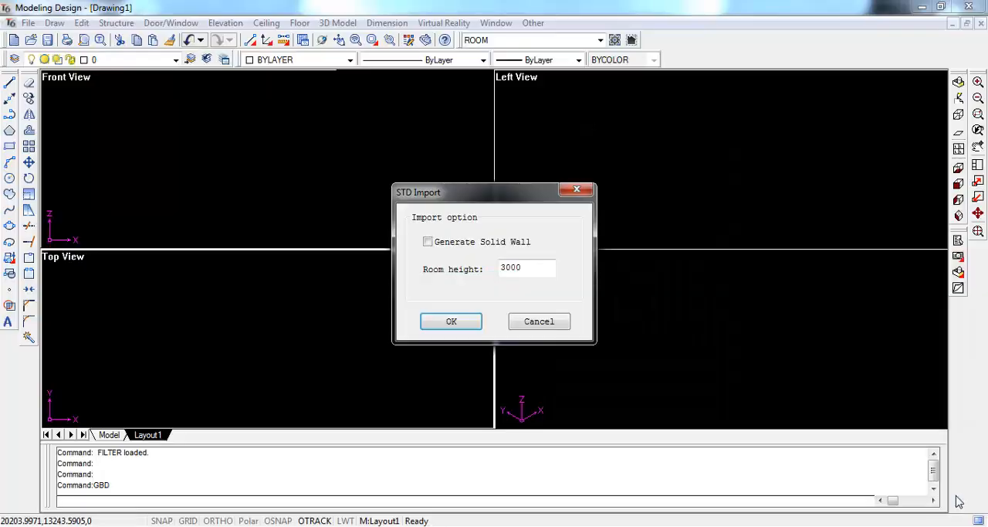
drag(540, 268, 490, 270)
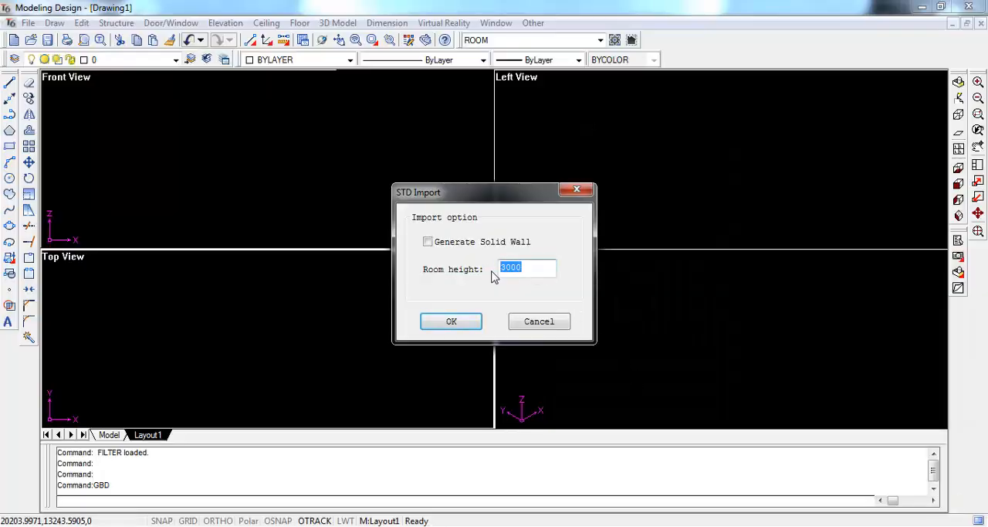
text(28)
click(464, 321)
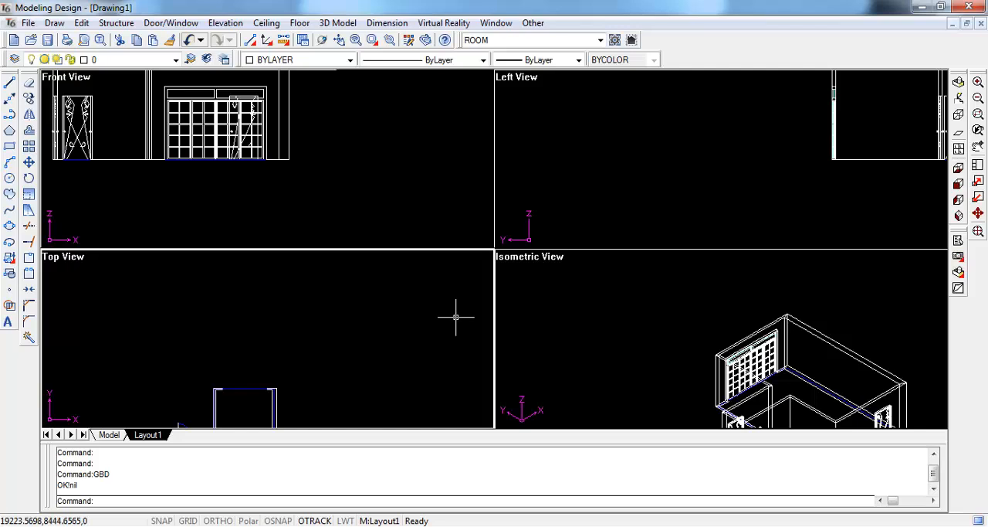
- Change the viewport layout to Top View beside Isometric View and fit the whole imported room in both
click(979, 231)
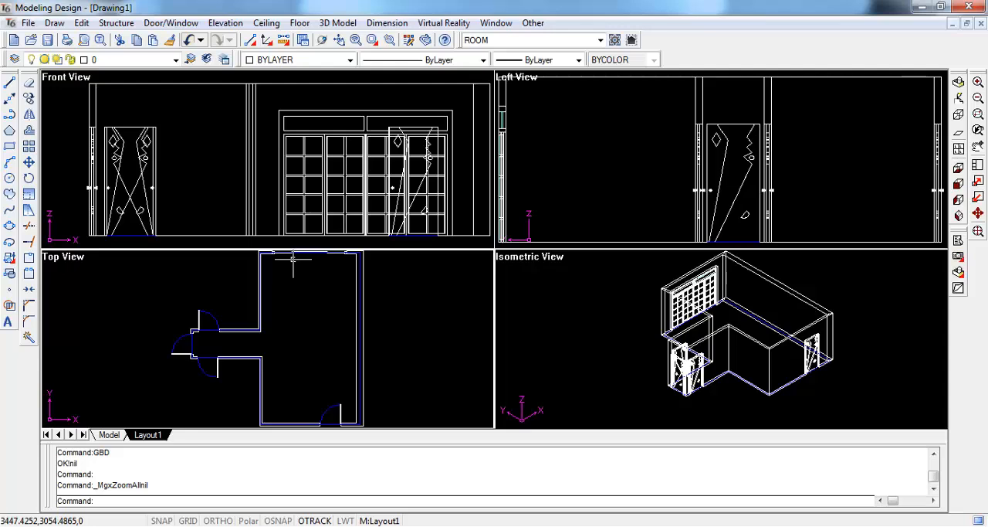
click(960, 149)
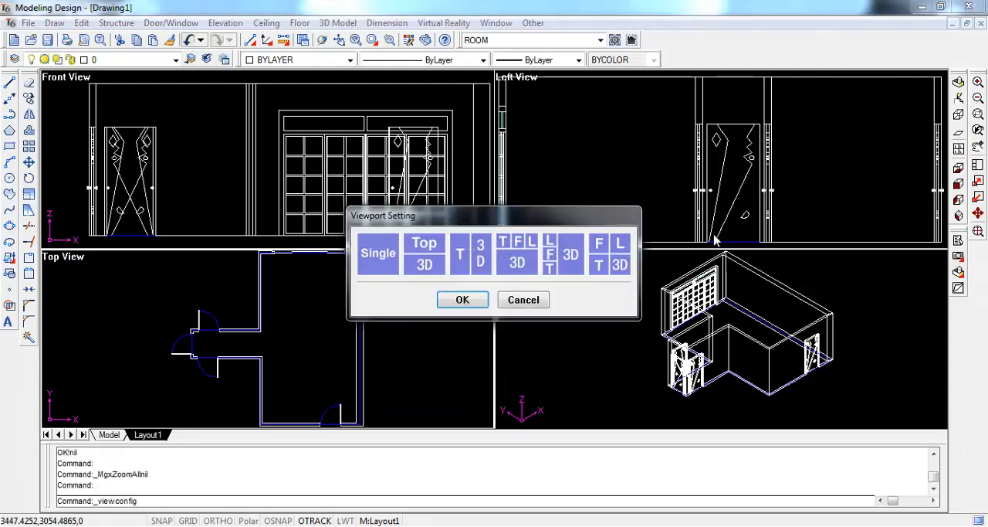
click(470, 301)
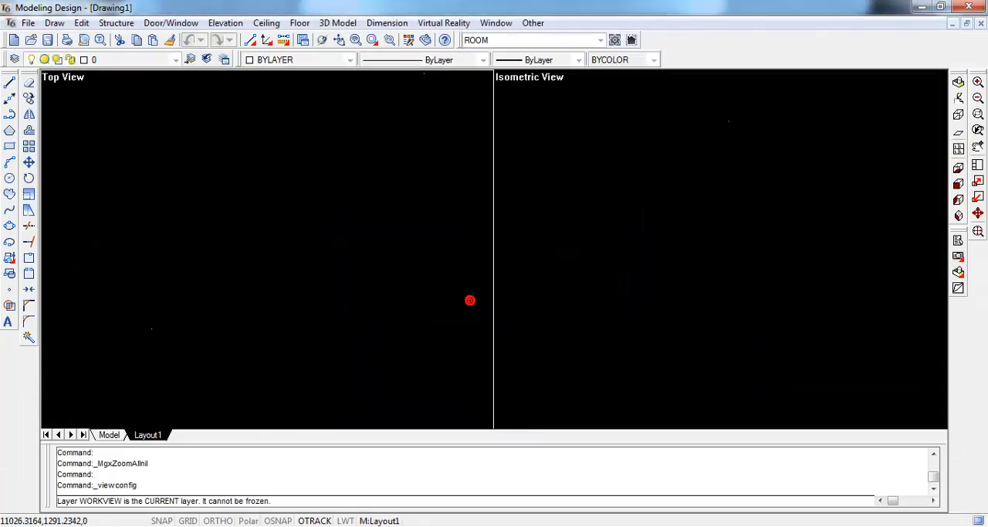
click(978, 231)
- Generate the perimeter line of the room's inner walls by picking a point inside the room in the Top View
click(116, 22)
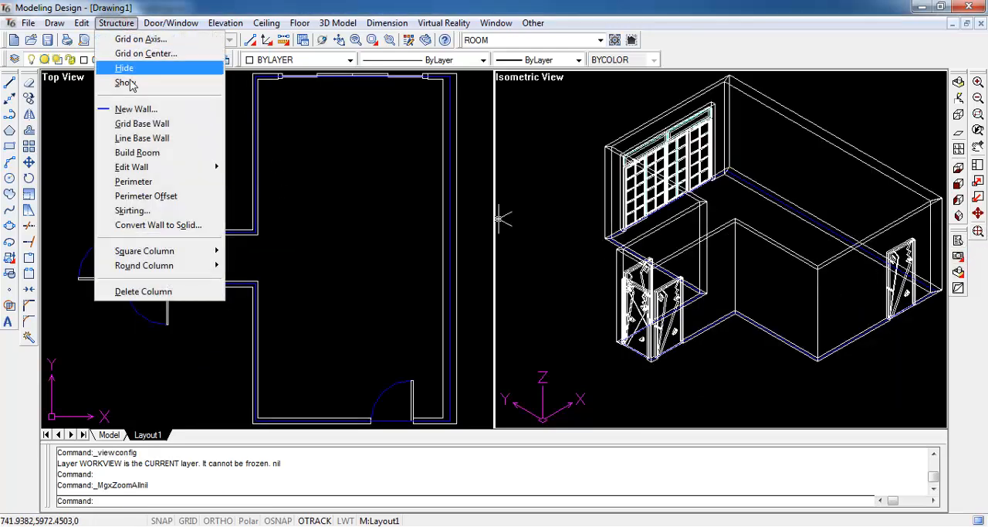
click(131, 181)
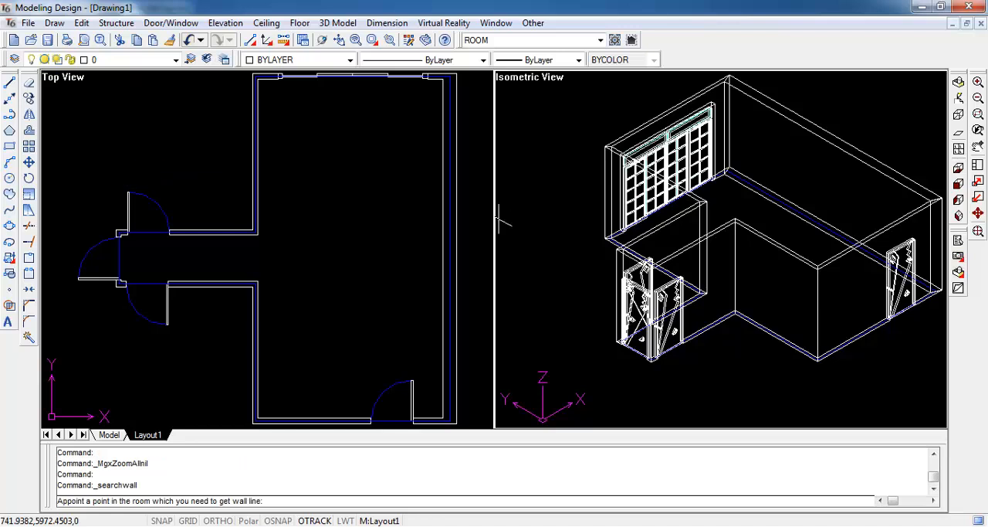
click(353, 150)
right_click(355, 170)
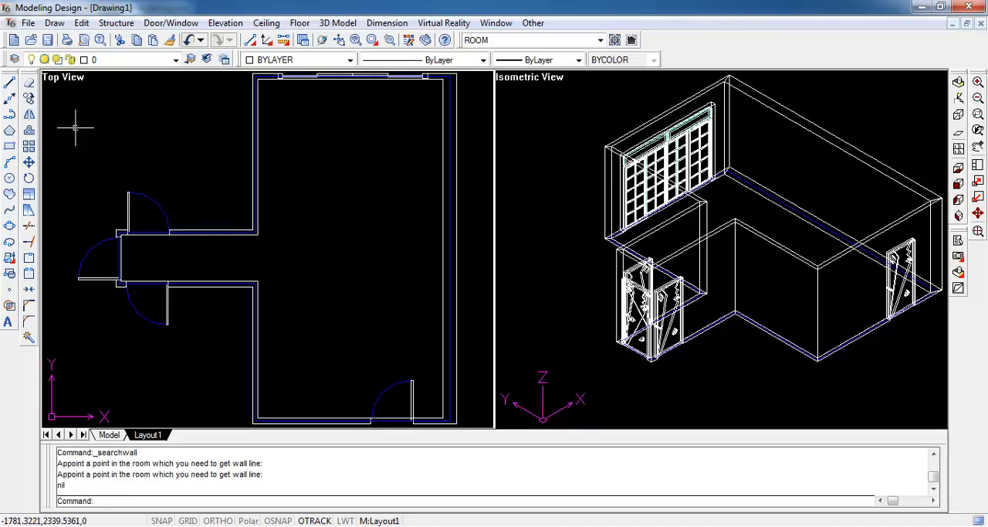
- Draw a tall rectangle inside the main room in the Top View, leaving a margin to all walls
click(10, 146)
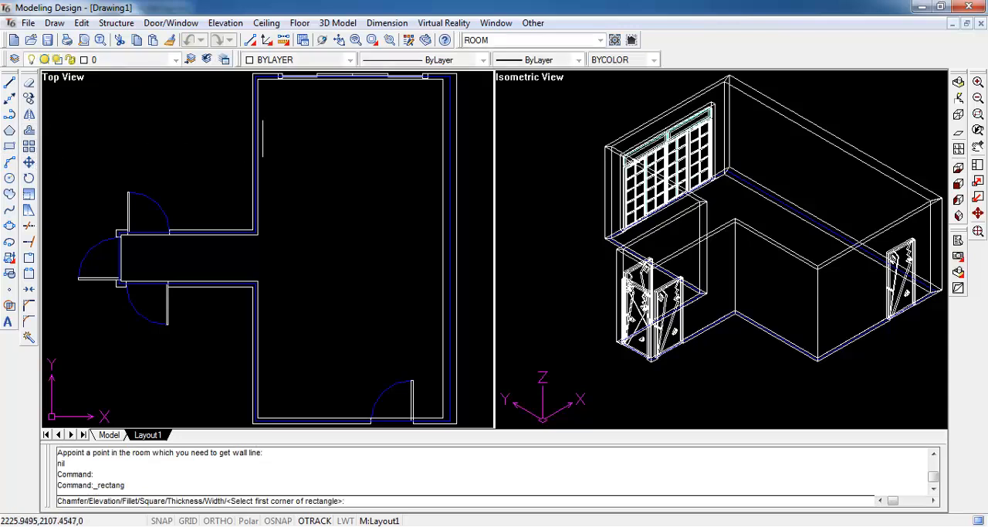
click(292, 121)
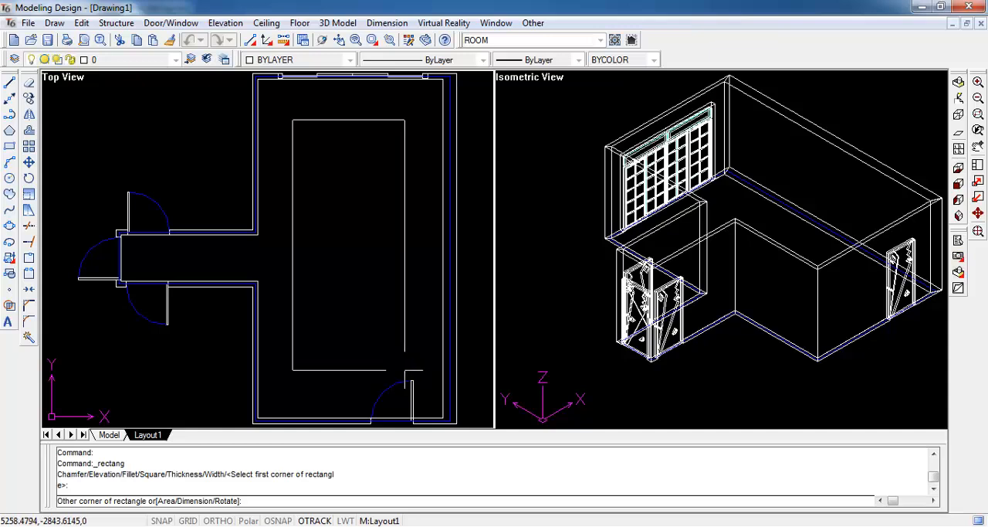
click(403, 370)
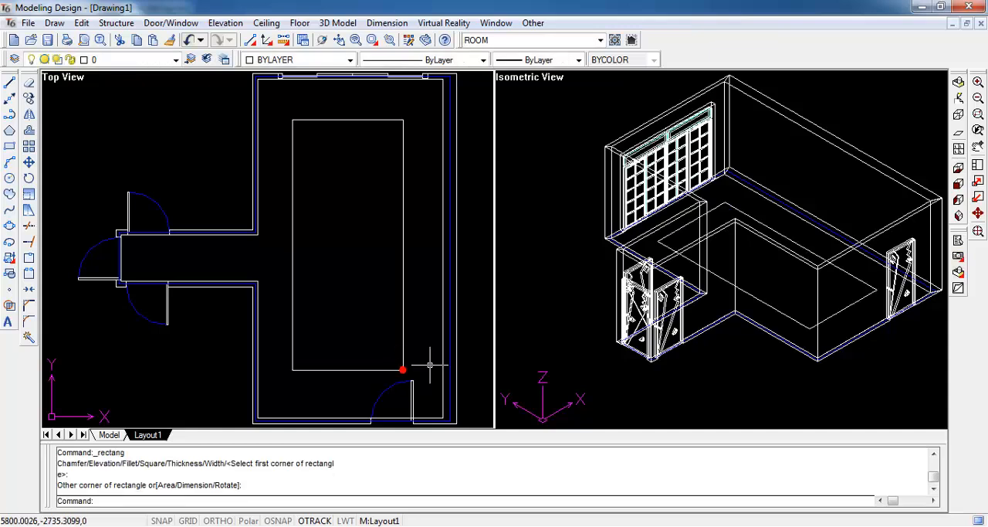
- Draw a 6-sided polygon centred on the rectangle's upper-left endpoint, with a vertex about 590 straight below the centre
click(10, 130)
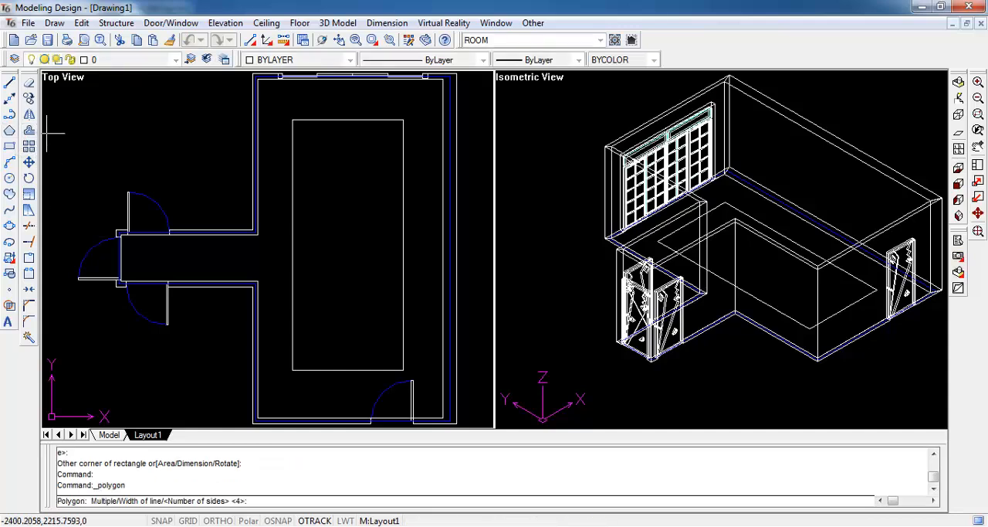
text(6)
key(Return)
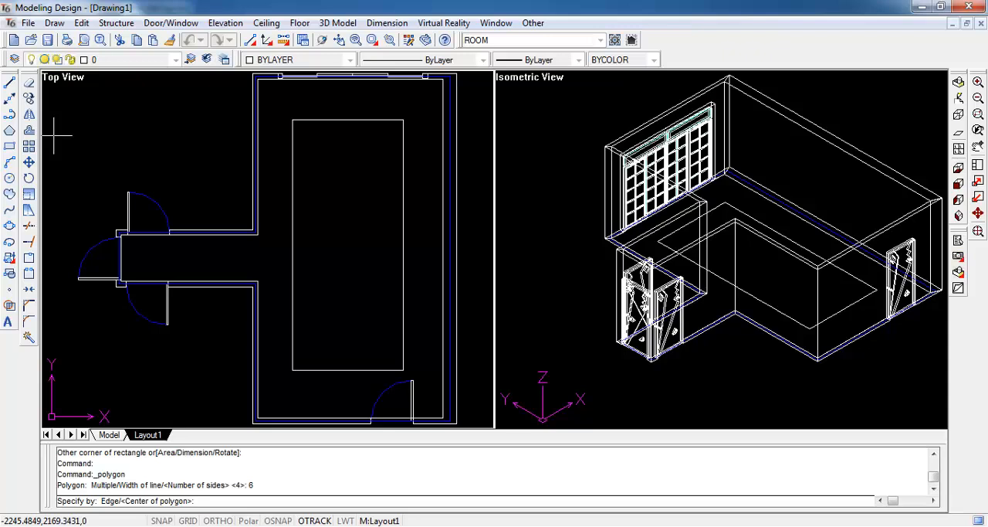
shift+right_click(294, 142)
click(329, 193)
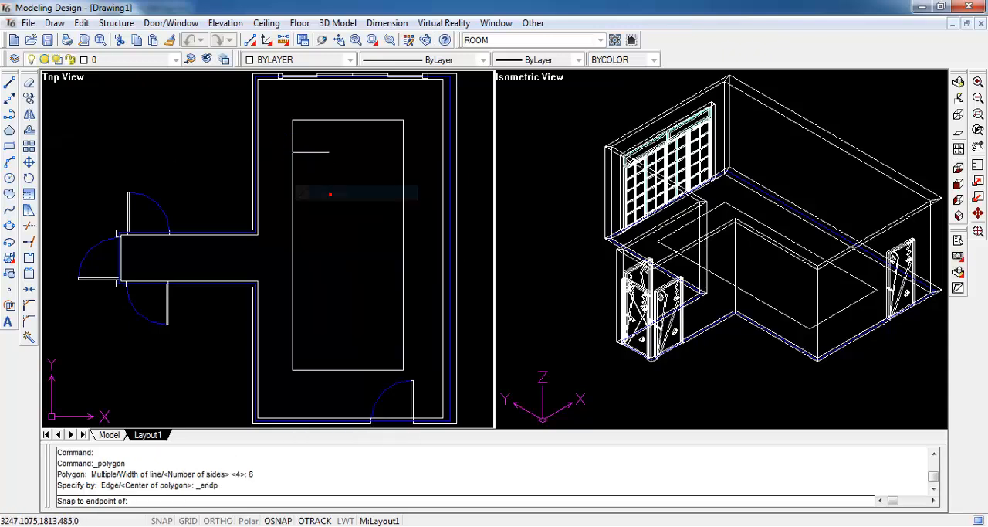
click(295, 126)
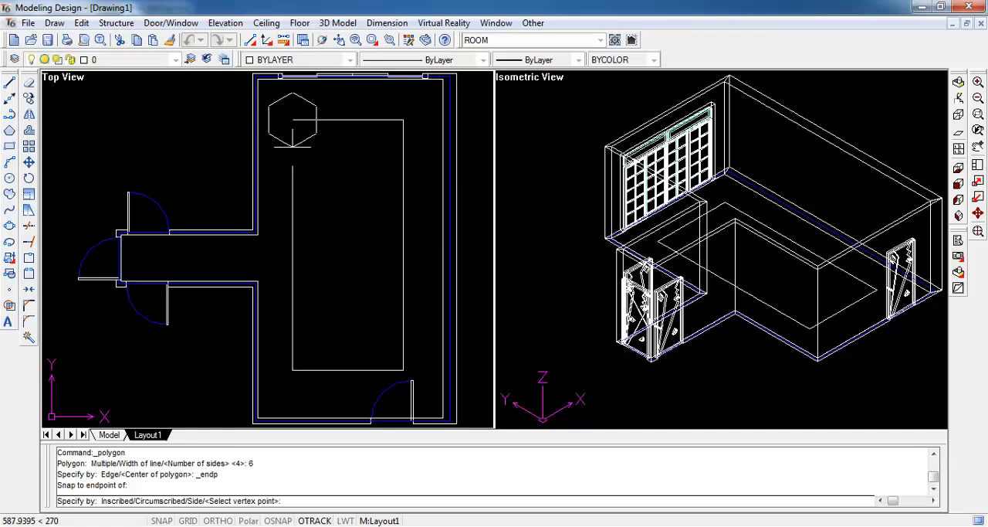
click(293, 145)
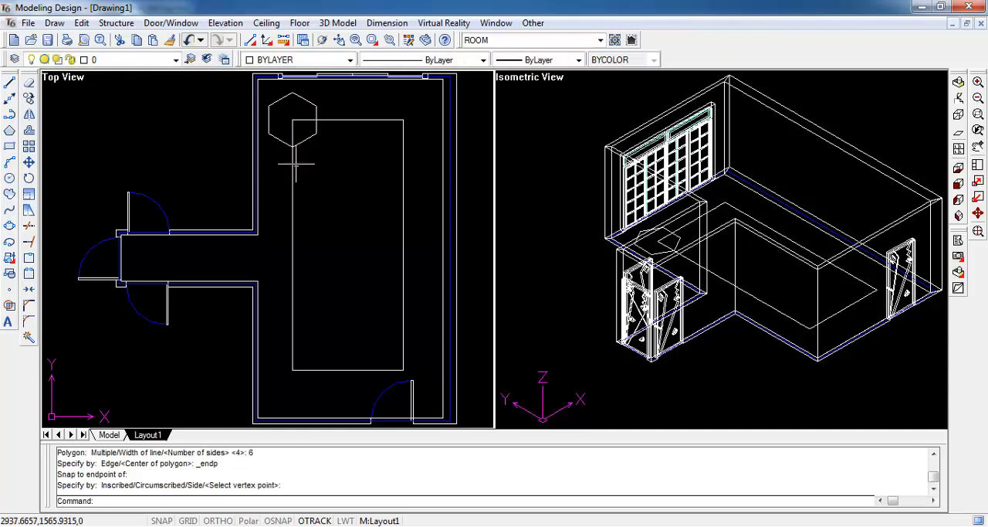
- Copy the hexagon from the rectangle's upper-left endpoint to its upper-right endpoint
click(29, 98)
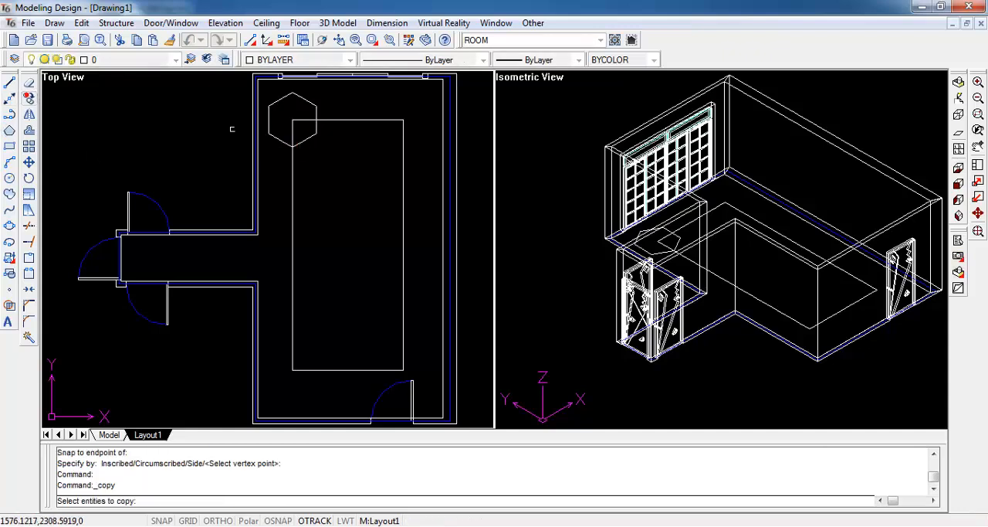
click(306, 101)
key(Return)
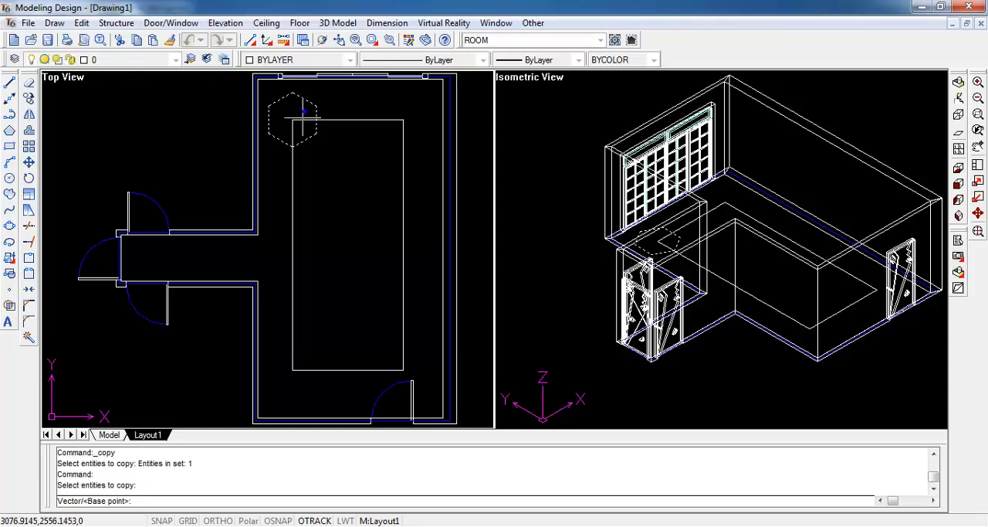
shift+right_click(293, 121)
click(325, 173)
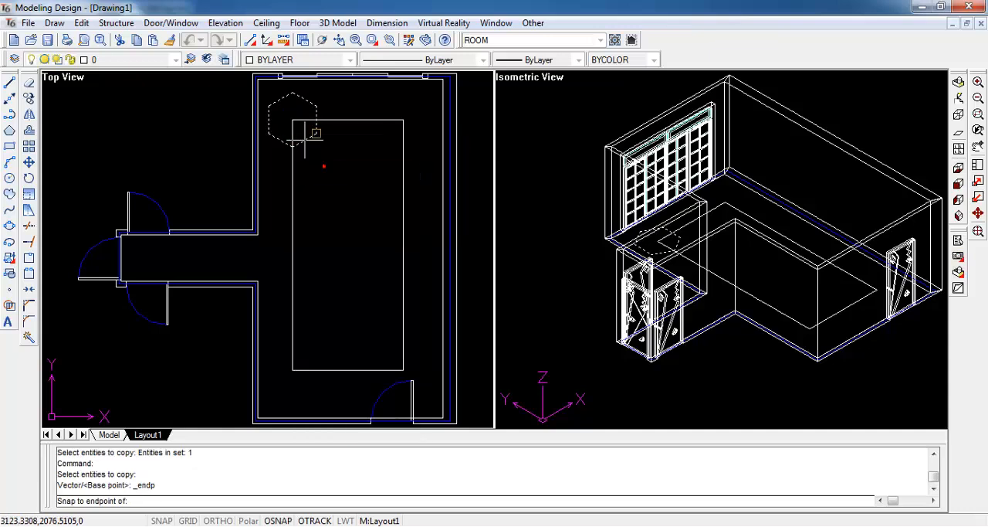
click(294, 122)
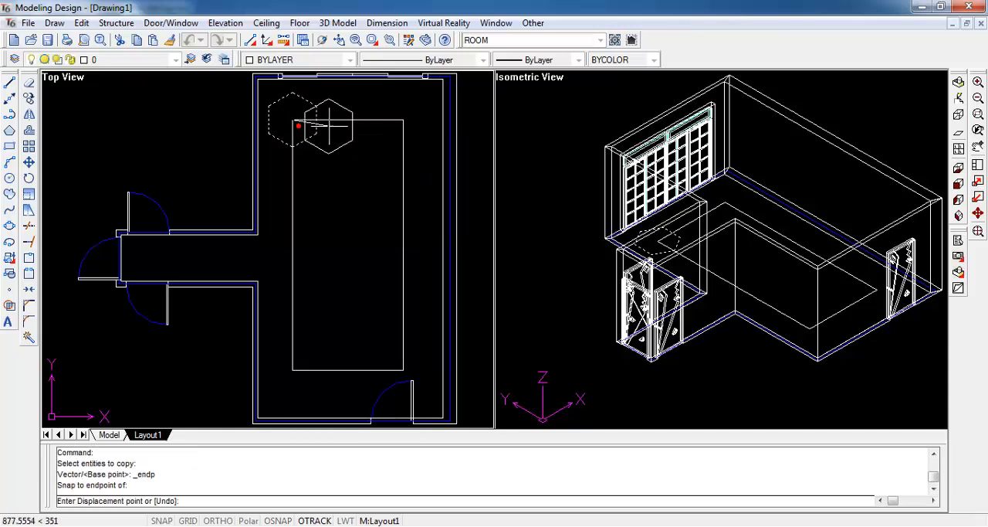
shift+right_click(397, 116)
click(423, 164)
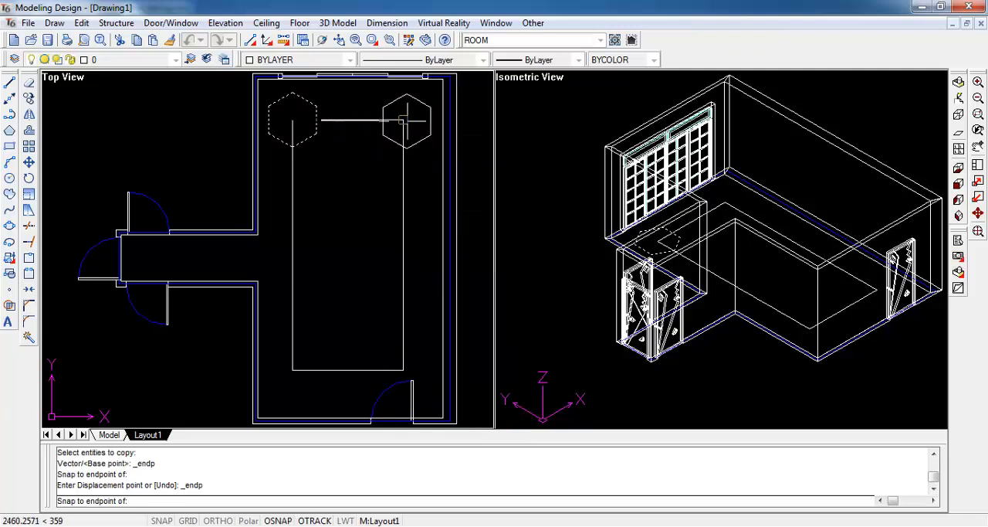
click(404, 121)
- Place two more copies of the hexagon on the rectangle's lower-right and lower-left endpoints, and finish copying
shift+right_click(399, 359)
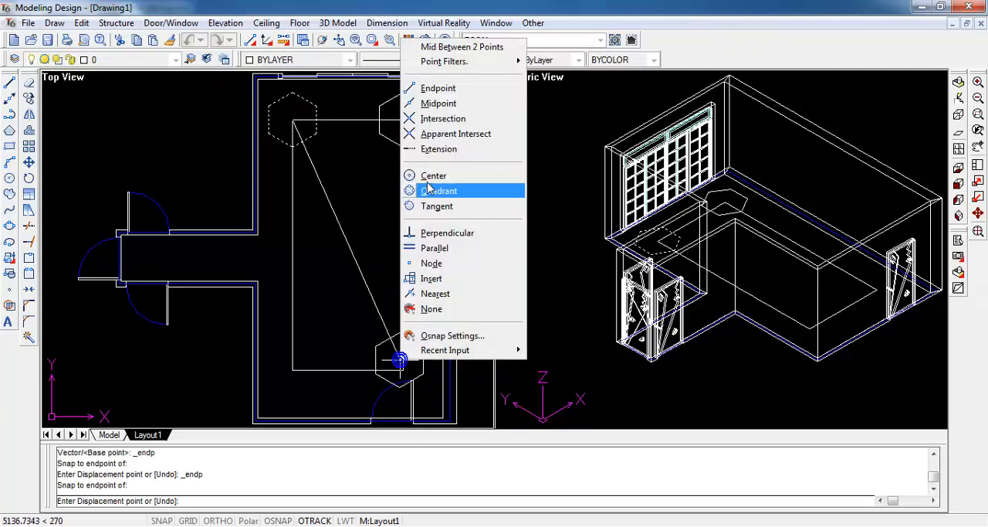
click(438, 89)
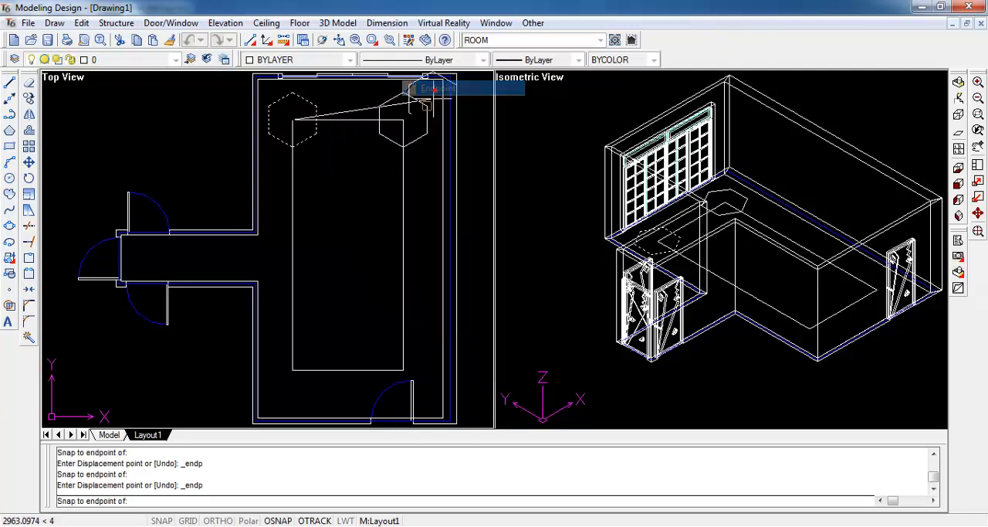
click(404, 369)
shift+right_click(312, 371)
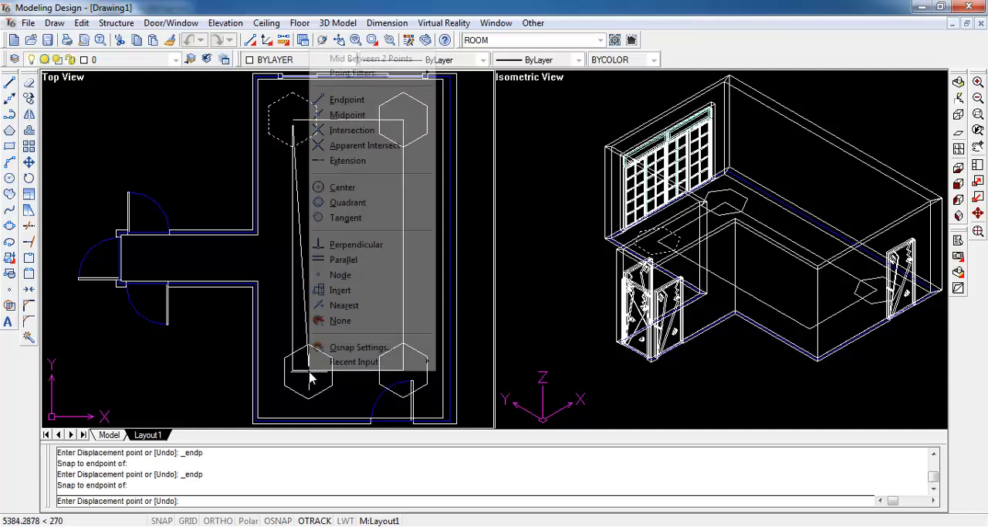
click(342, 99)
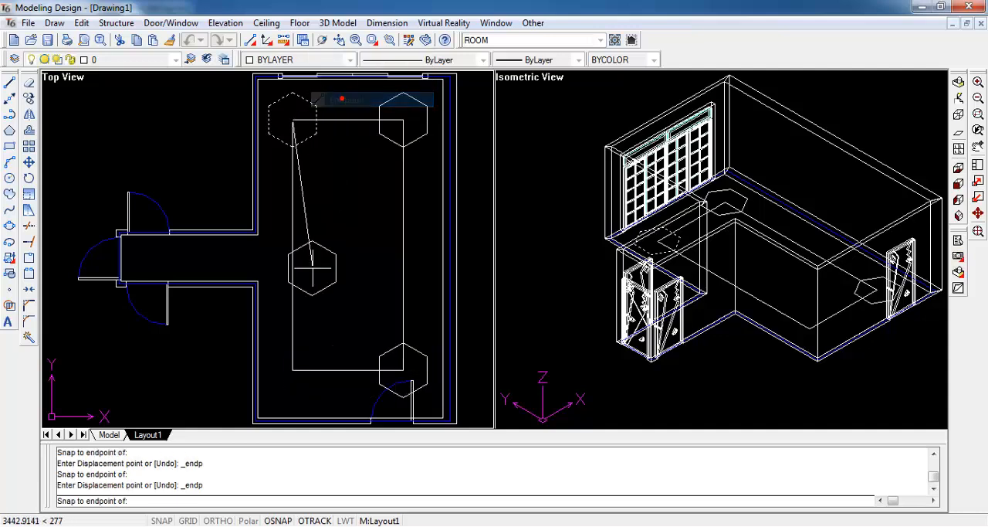
click(294, 370)
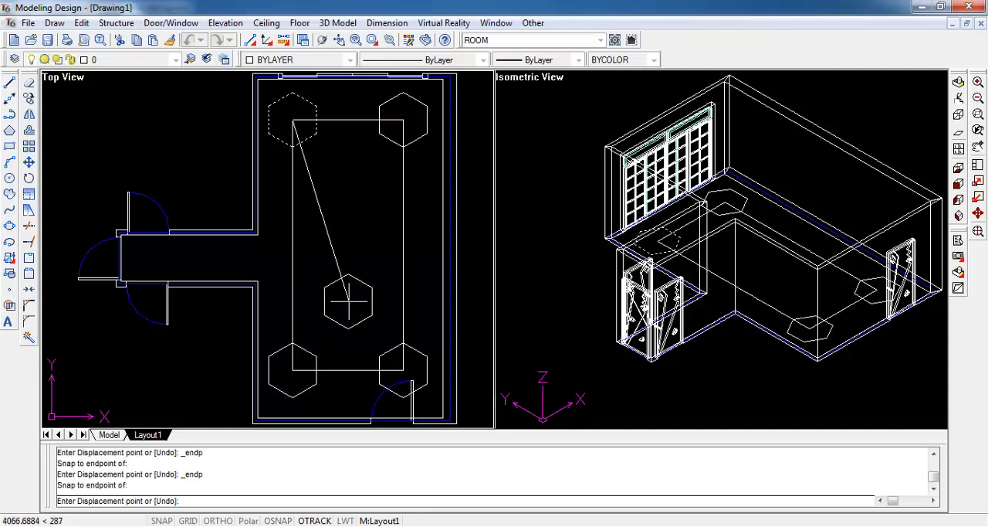
key(Escape)
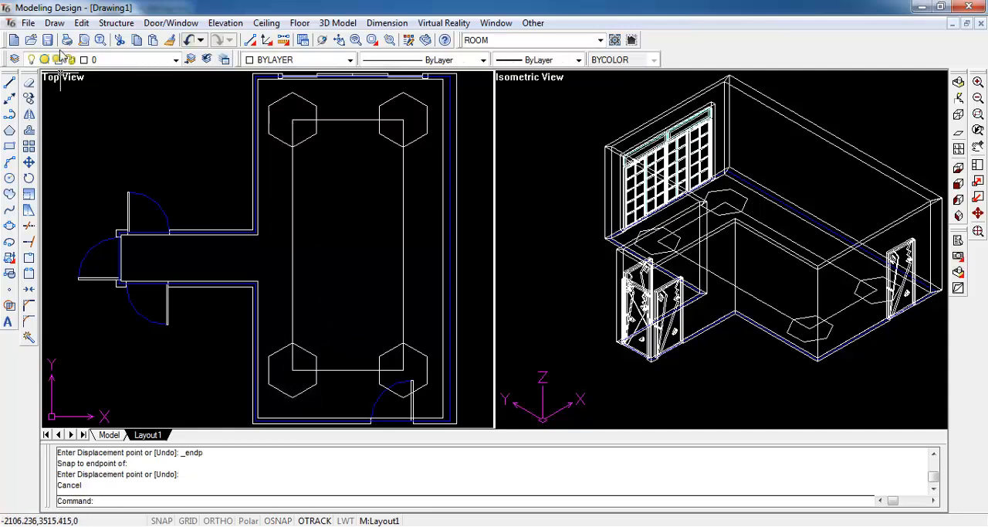
- Using the rectangle and all four hexagons as cutting edges, trim the upper-left corner to the hexagon's inward-facing sides
click(81, 22)
click(99, 95)
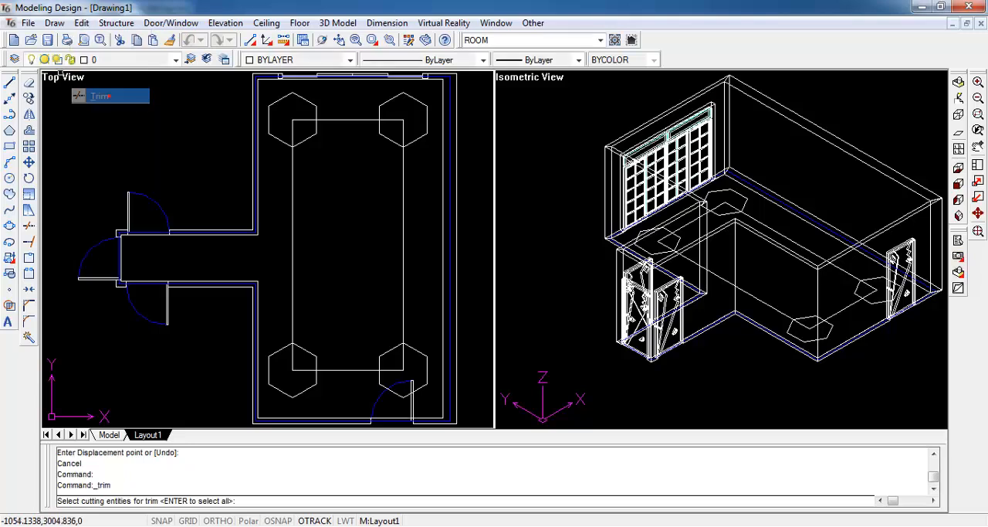
click(263, 86)
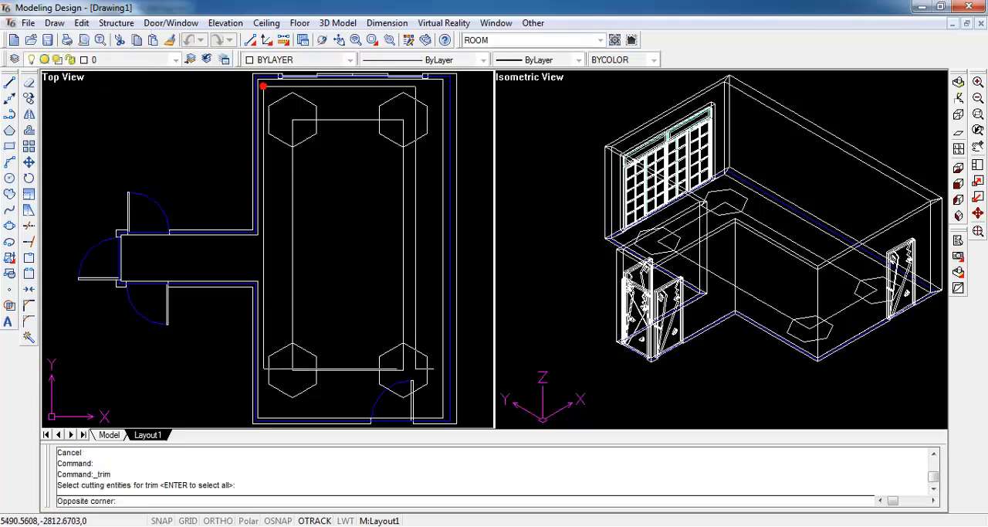
click(434, 407)
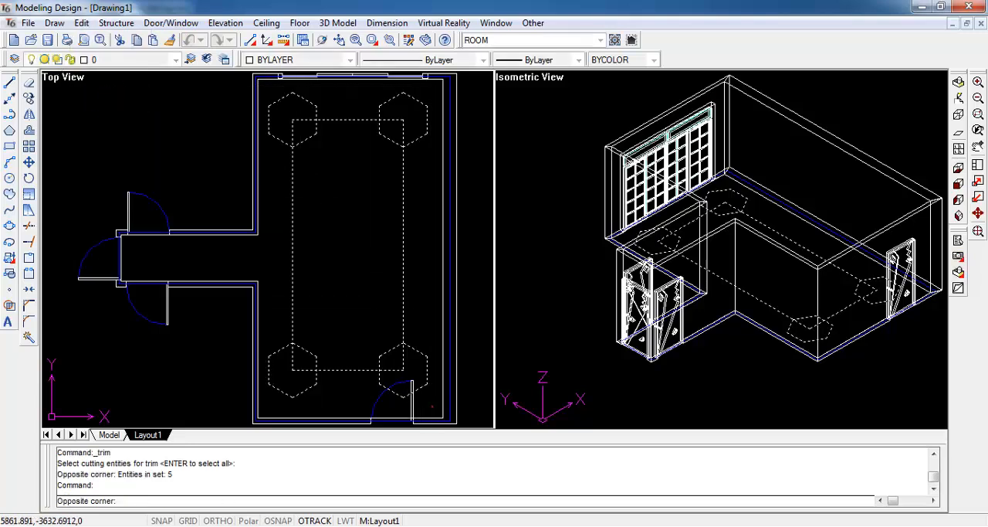
right_click(433, 407)
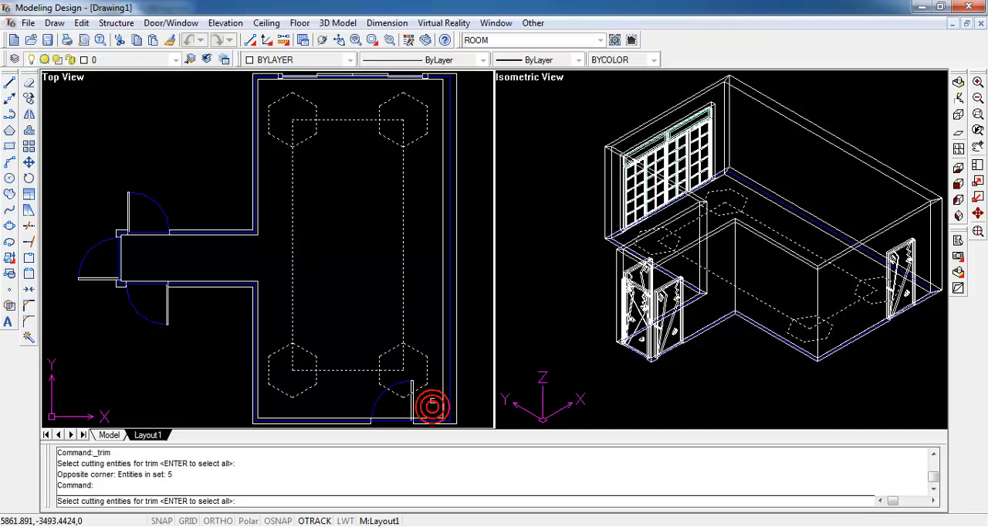
click(298, 120)
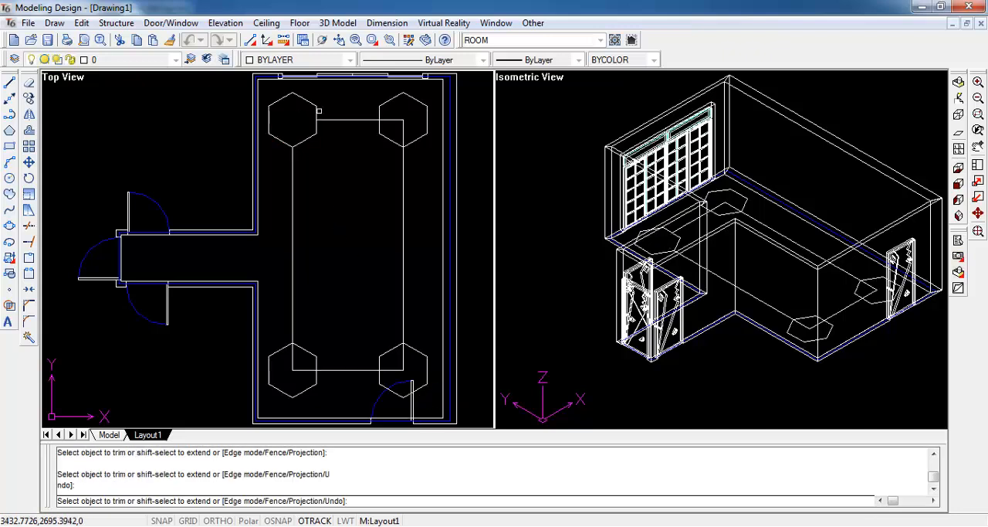
click(319, 110)
click(313, 107)
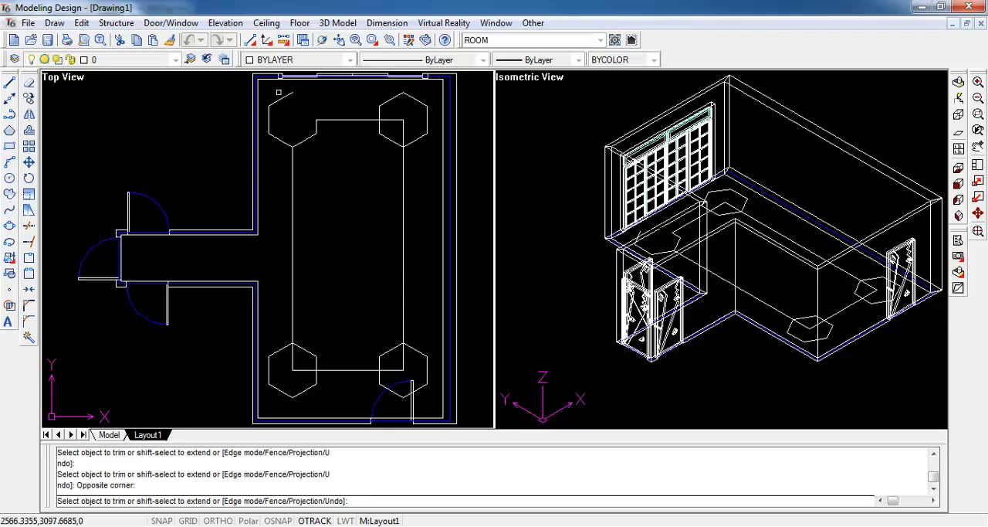
click(268, 115)
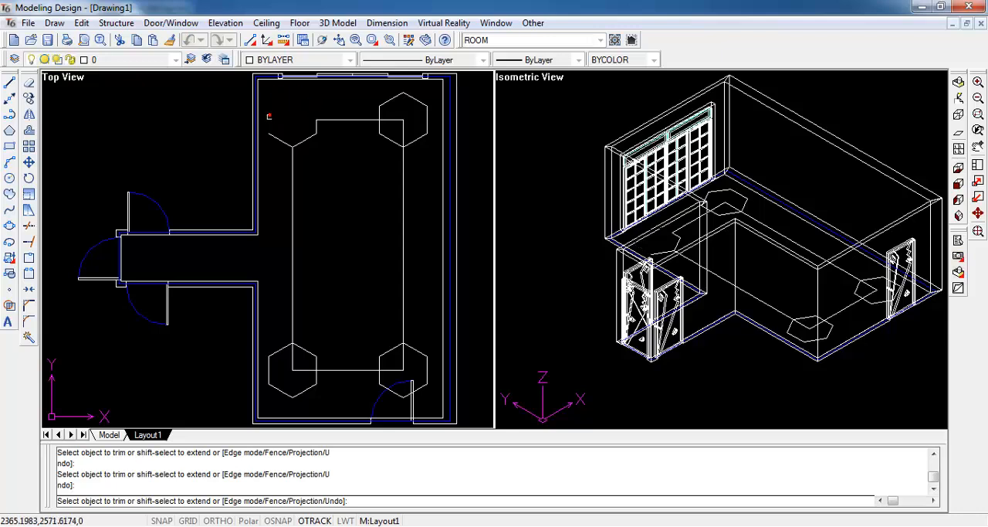
click(274, 139)
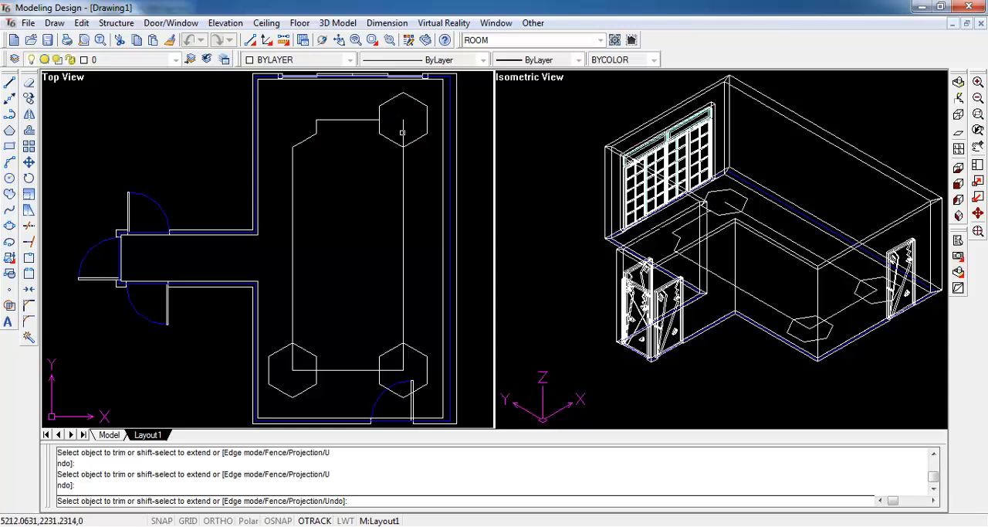
- Trim the upper-right corner so that only the hexagon sides inside the rectangle remain
click(416, 139)
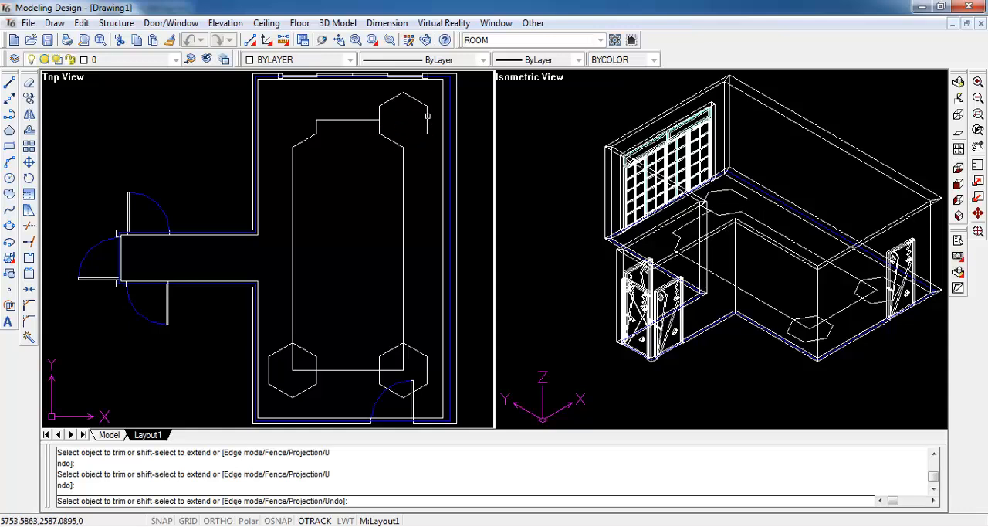
click(420, 103)
click(391, 100)
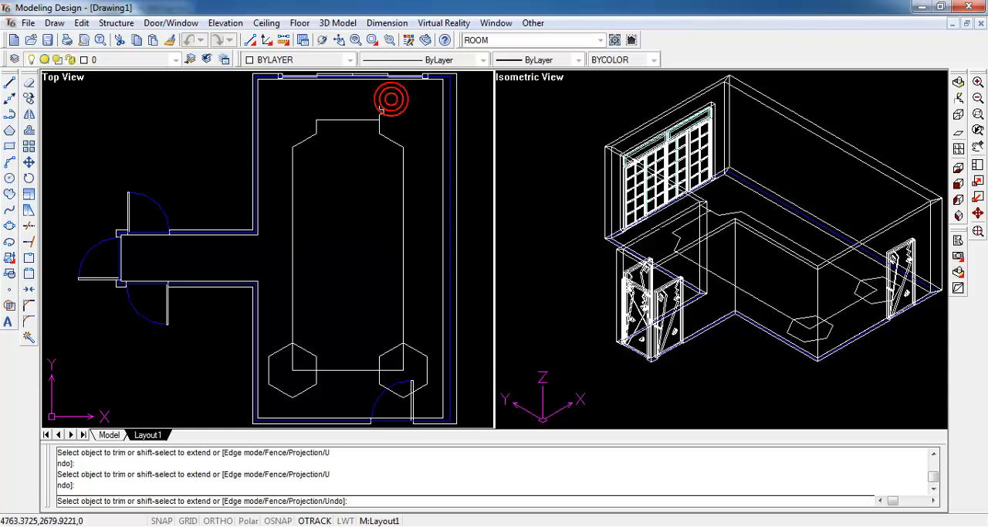
- Trim the lower-right and lower-left corners to the hexagons' inward-facing sides, and finish trimming
click(402, 362)
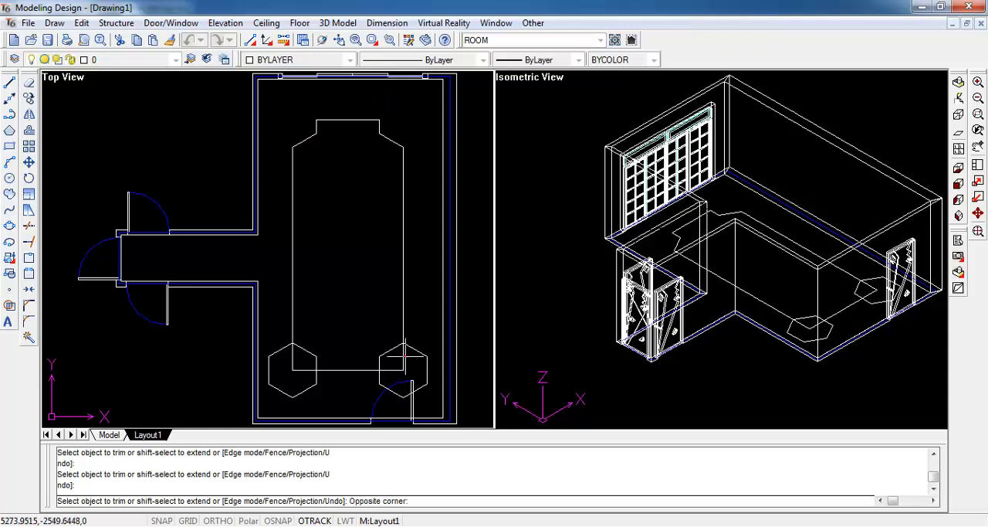
click(392, 373)
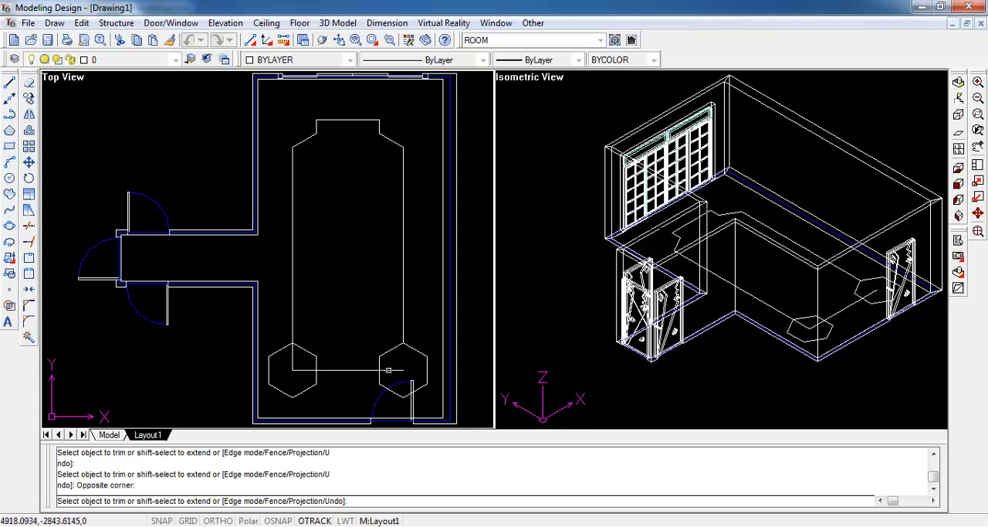
click(388, 370)
click(381, 374)
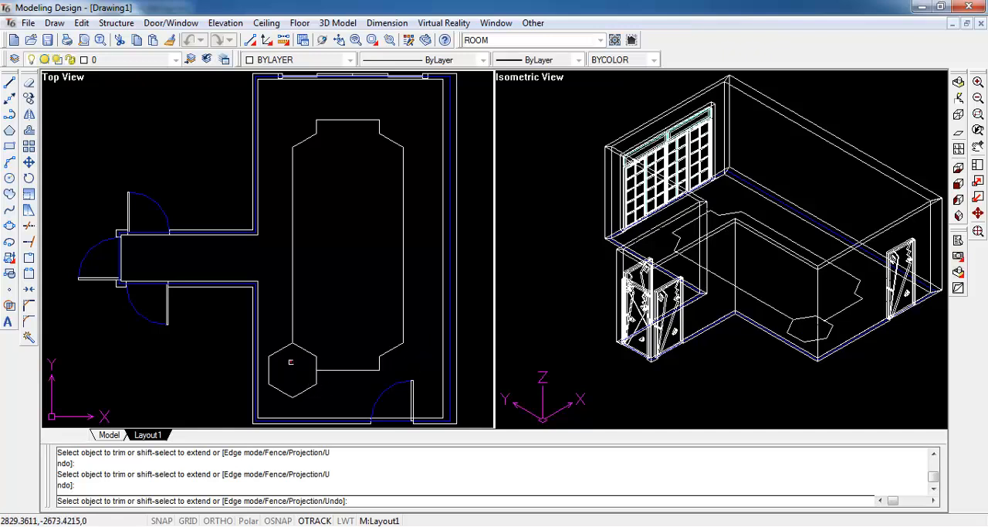
click(281, 352)
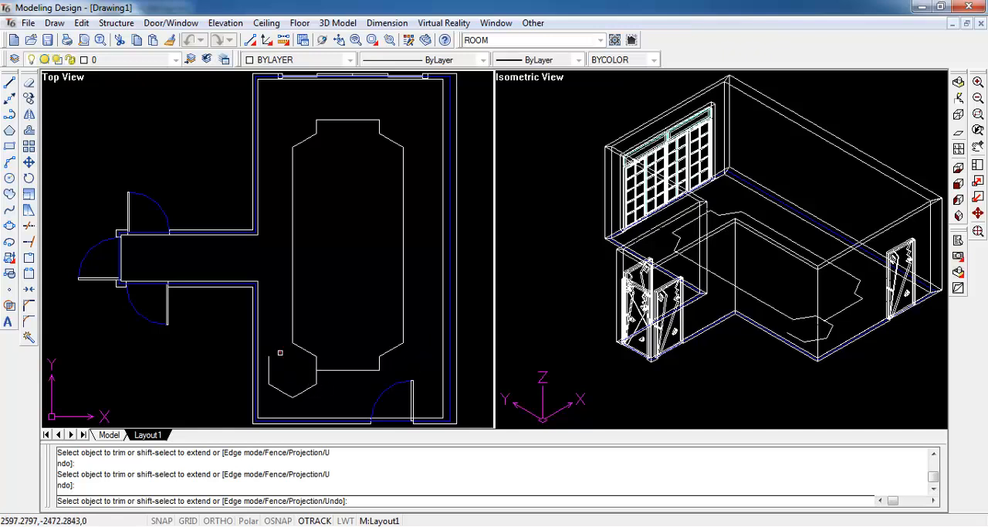
click(282, 392)
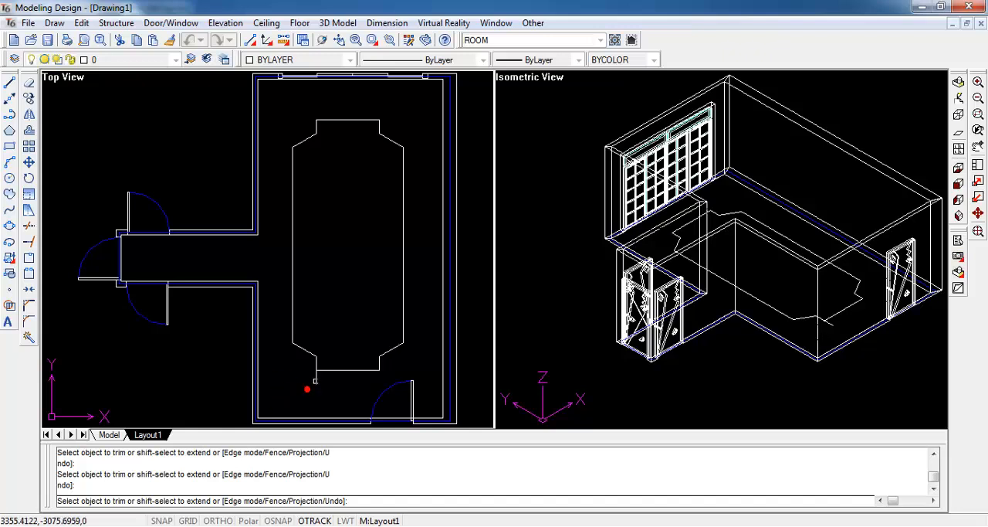
key(Escape)
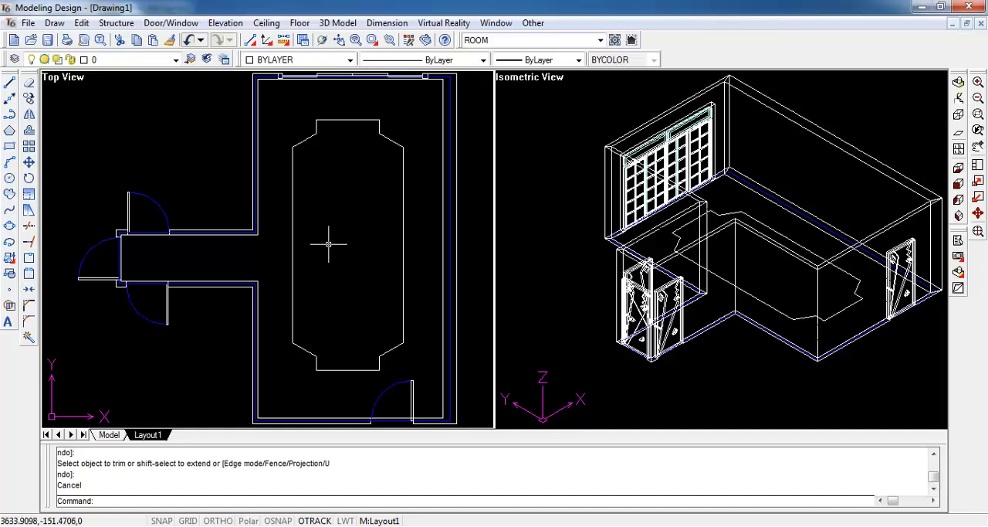
- Join all the trimmed segments into one closed polyline with polyline edit, and check it by selecting the outline
key(Return)
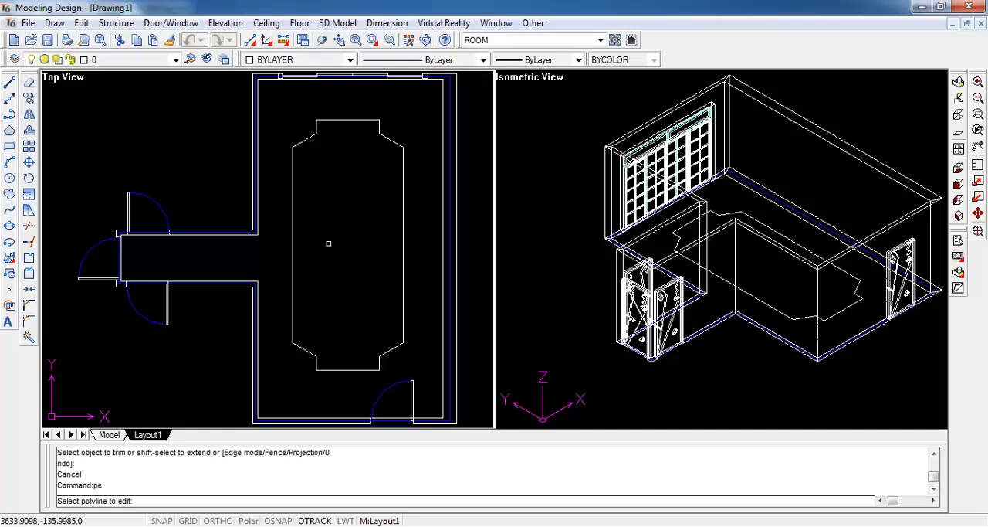
click(286, 105)
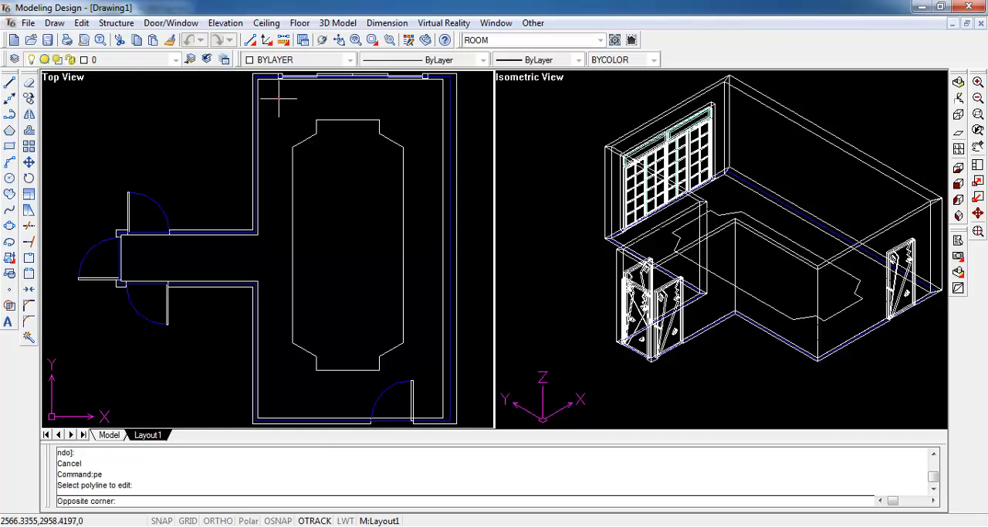
click(411, 380)
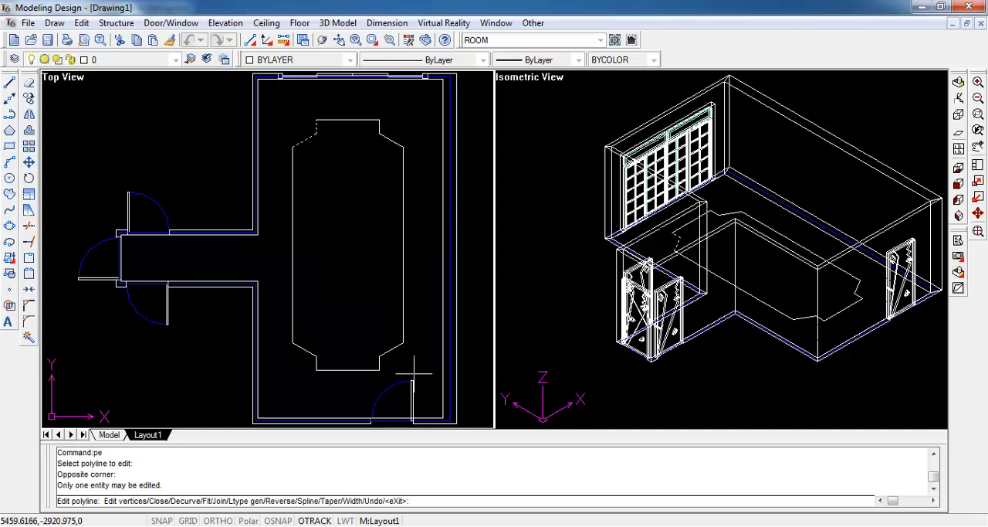
text(j)
key(Return)
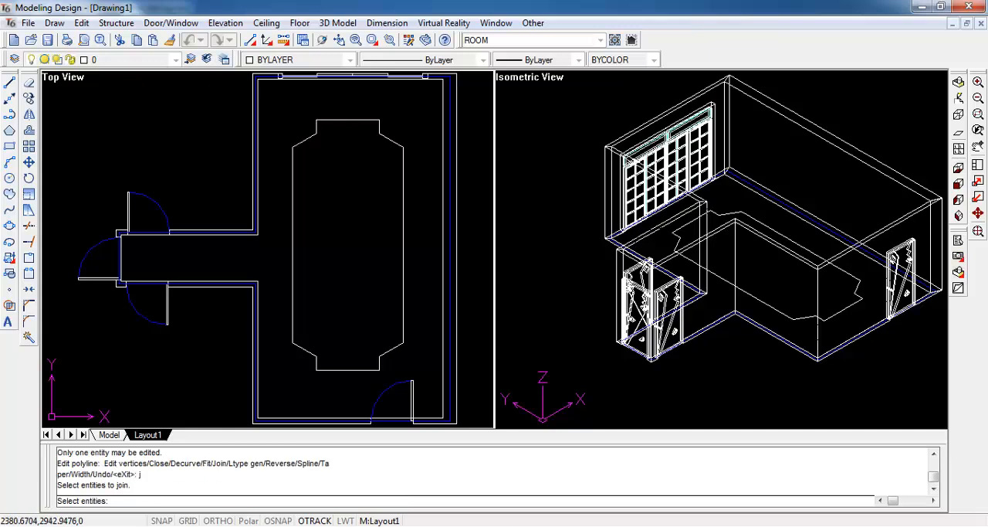
click(269, 99)
click(422, 376)
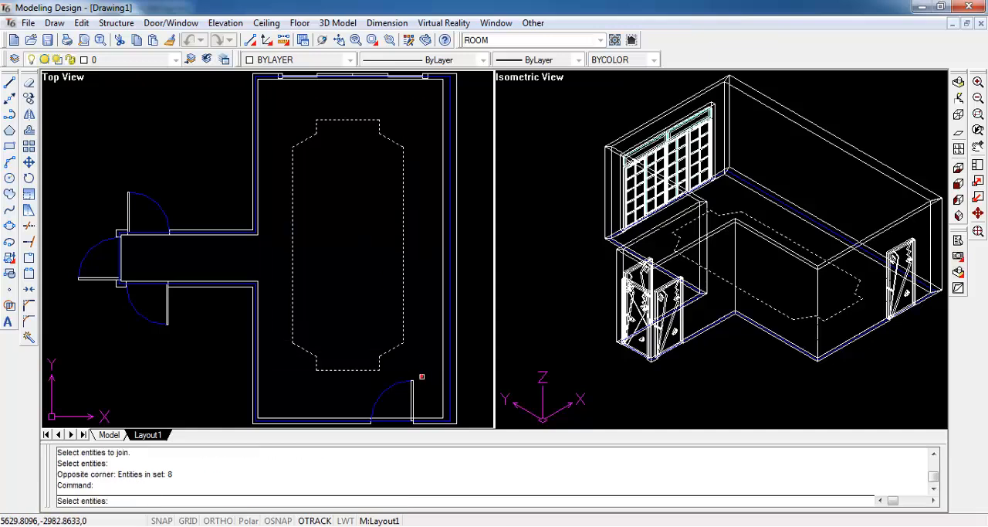
key(Return)
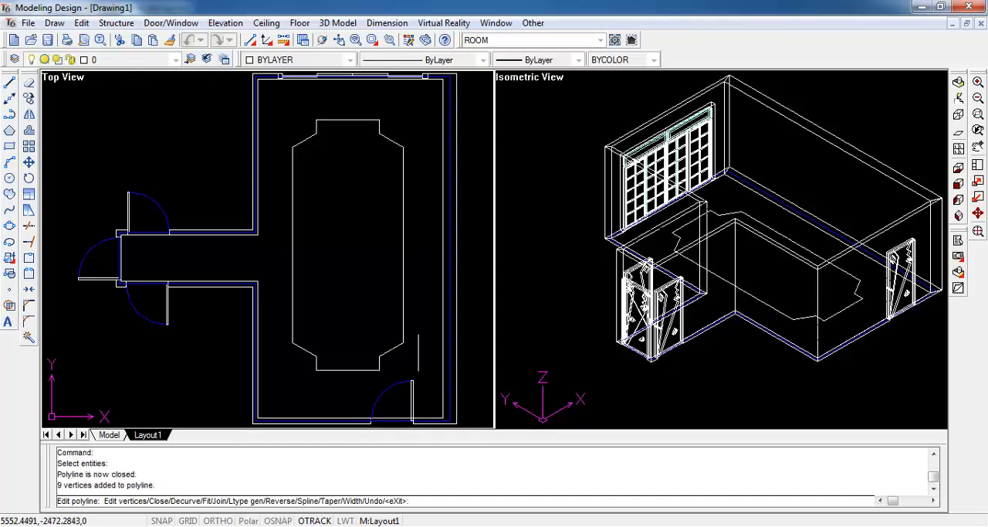
key(Escape)
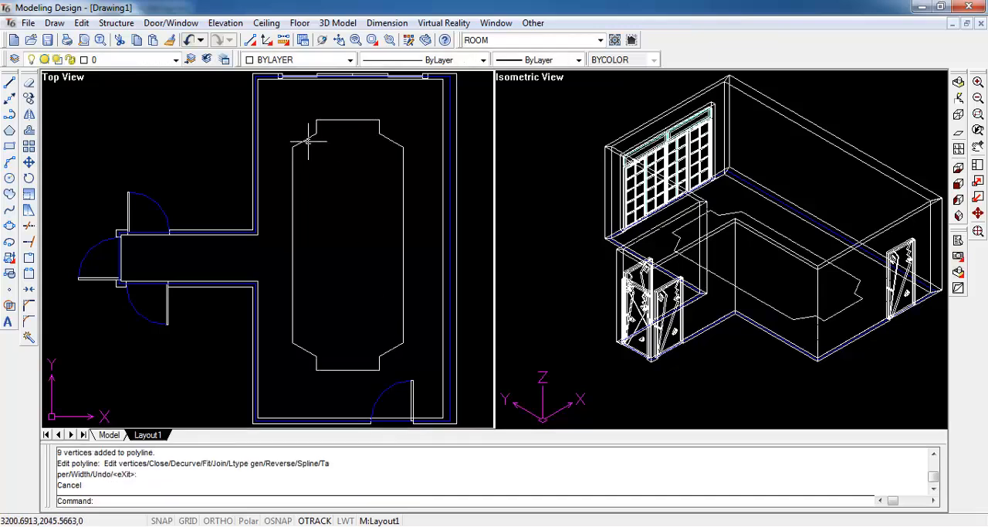
click(308, 139)
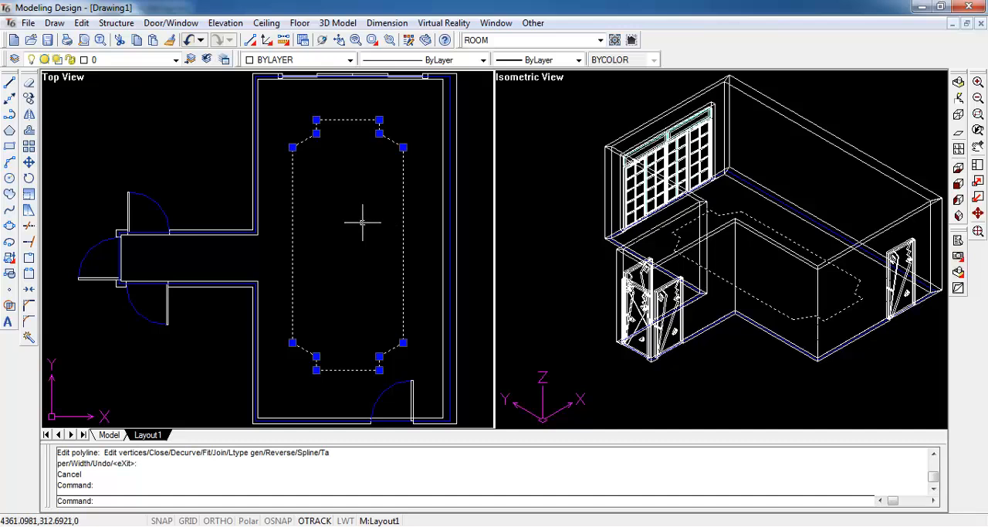
key(Escape)
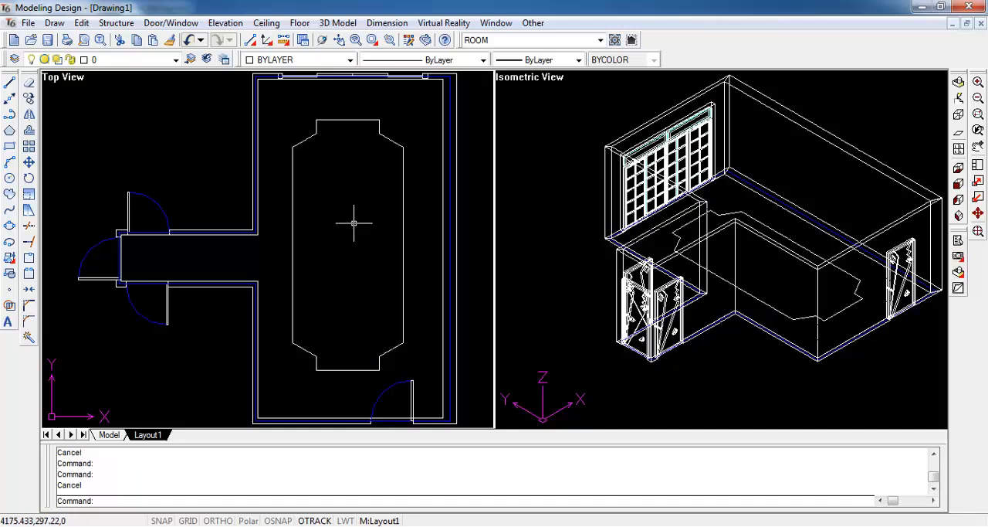
- Set up a Solid Layered Ceiling with Distance A 2800 and the Light option enabled alongside the light cove
click(272, 23)
mouse_move(286, 39)
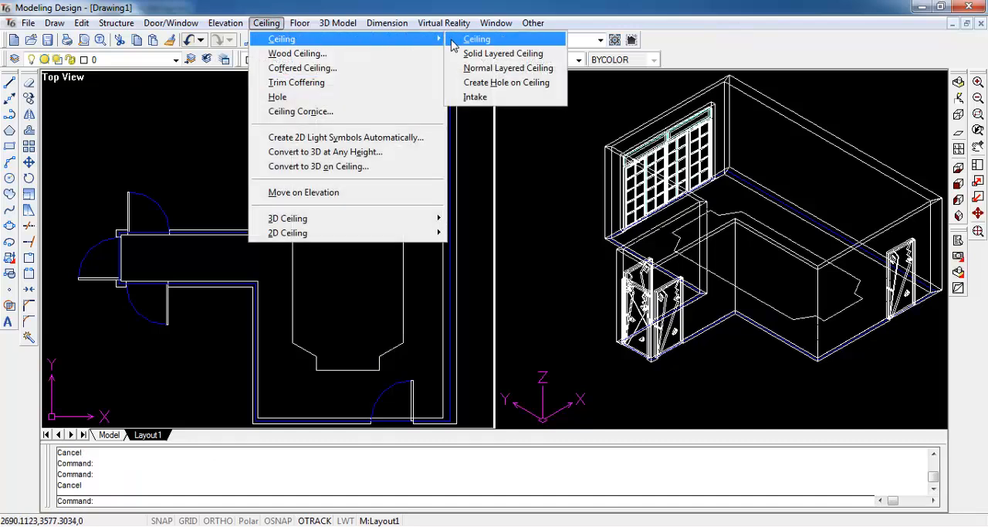
click(550, 55)
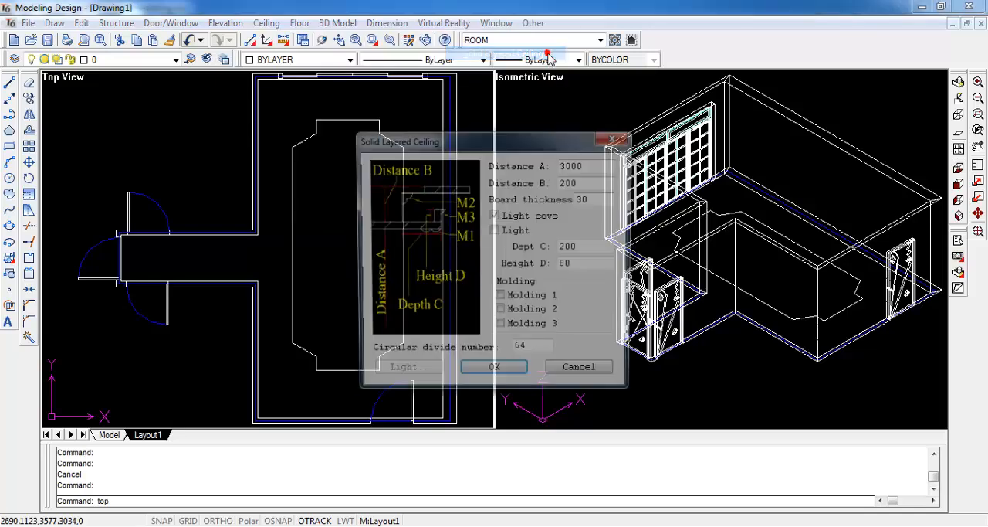
double_click(587, 166)
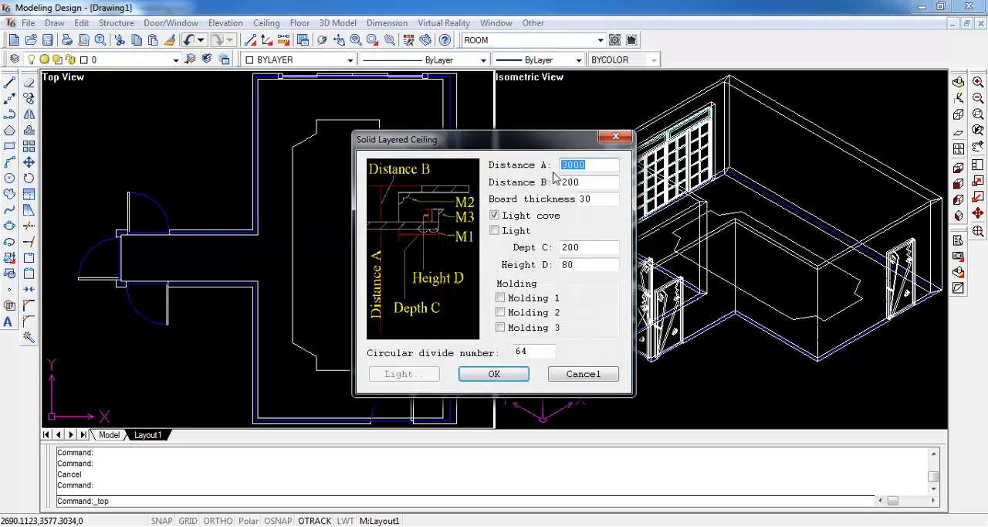
text(28)
click(499, 232)
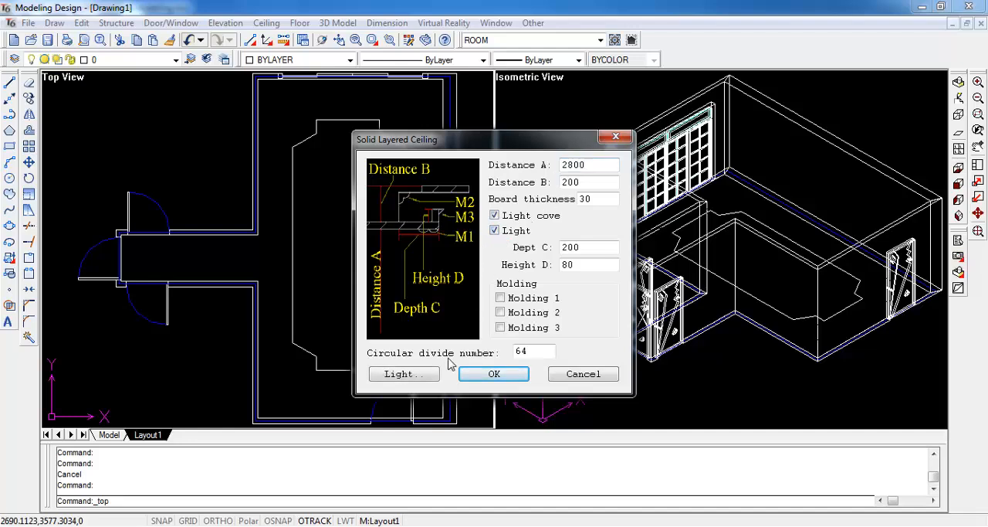
click(491, 374)
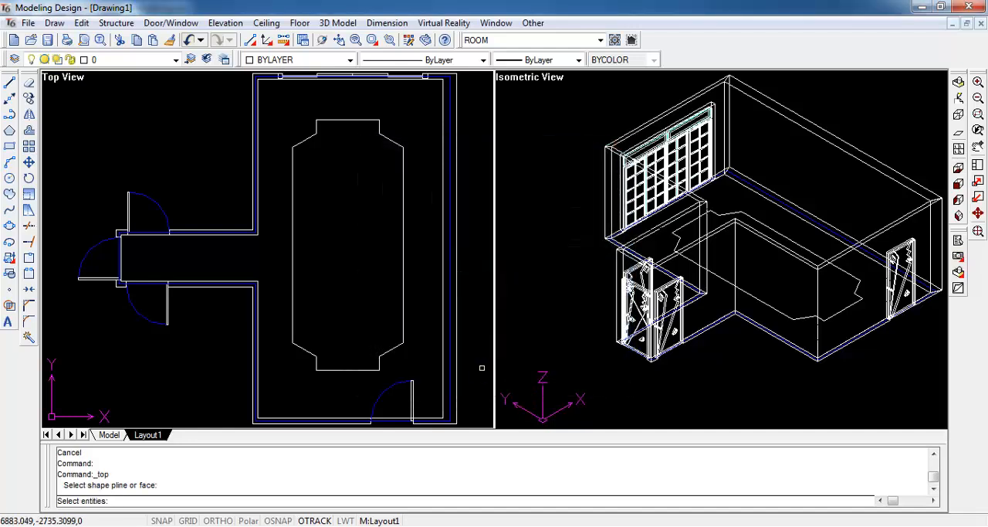
- Create the layered ceiling from the room's inner wall outline, with the notched polyline as the recessed shape
click(444, 99)
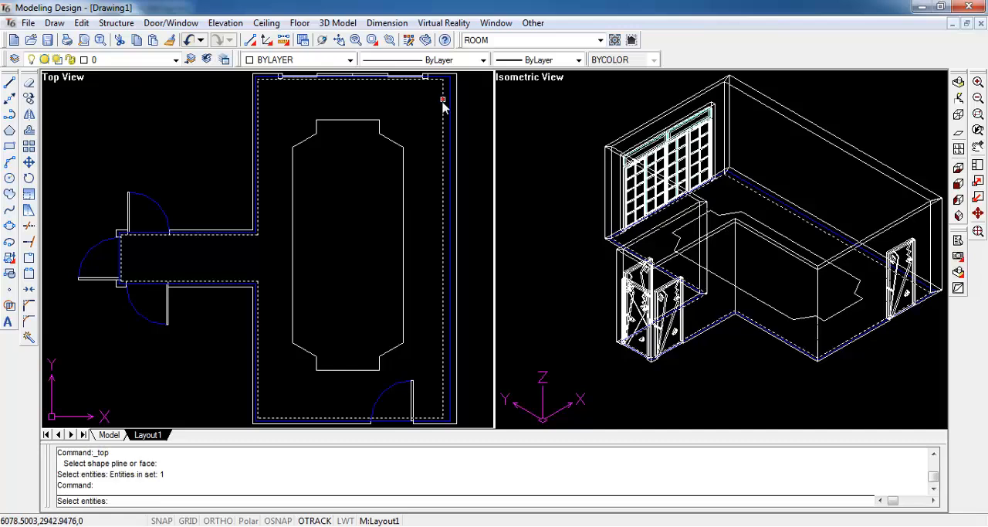
key(Return)
click(395, 142)
key(Return)
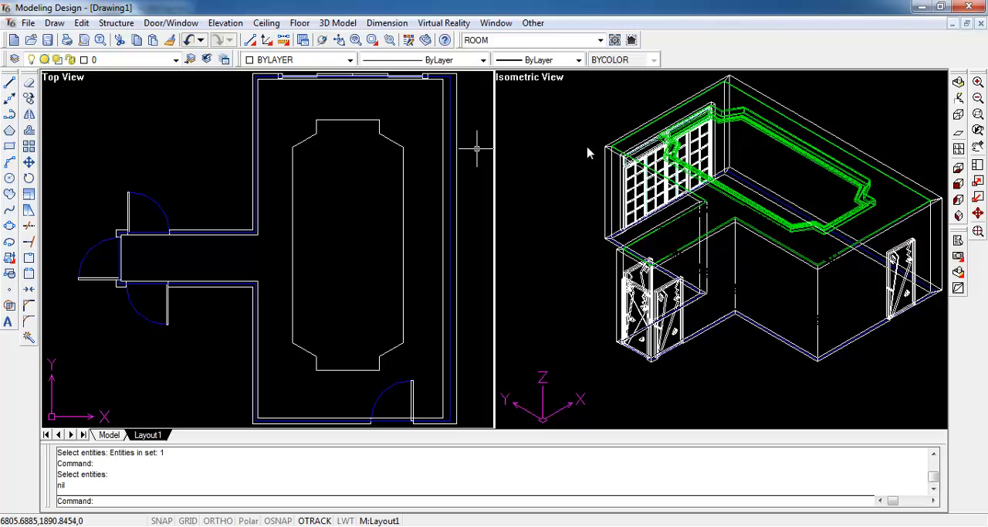
- Set up automatic 2D light symbols in a Straight Line arrangement with 6 lamps and radius 50
click(267, 23)
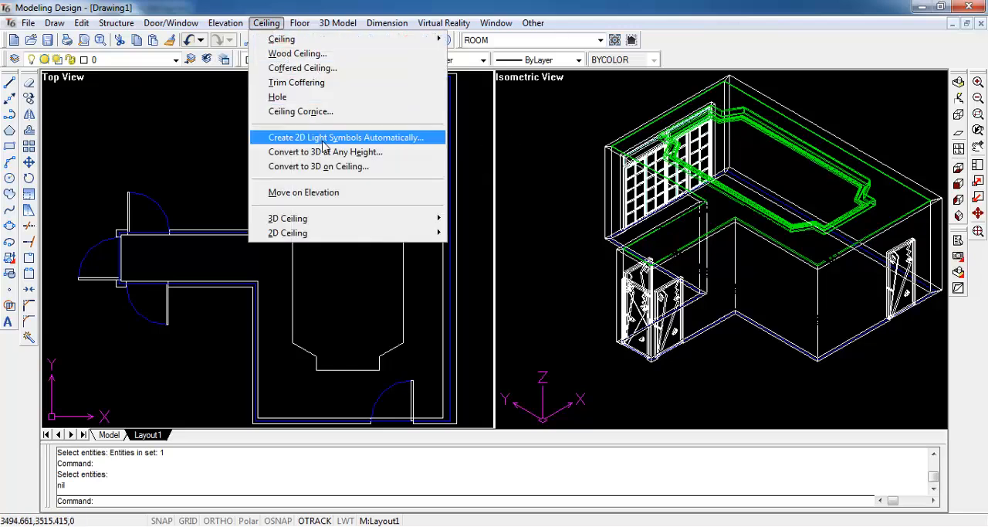
click(434, 141)
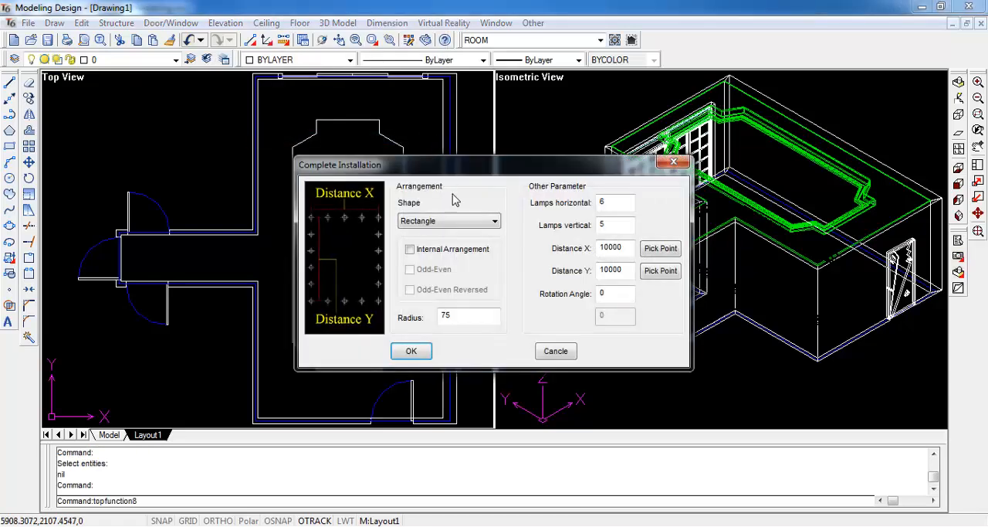
click(460, 223)
click(459, 234)
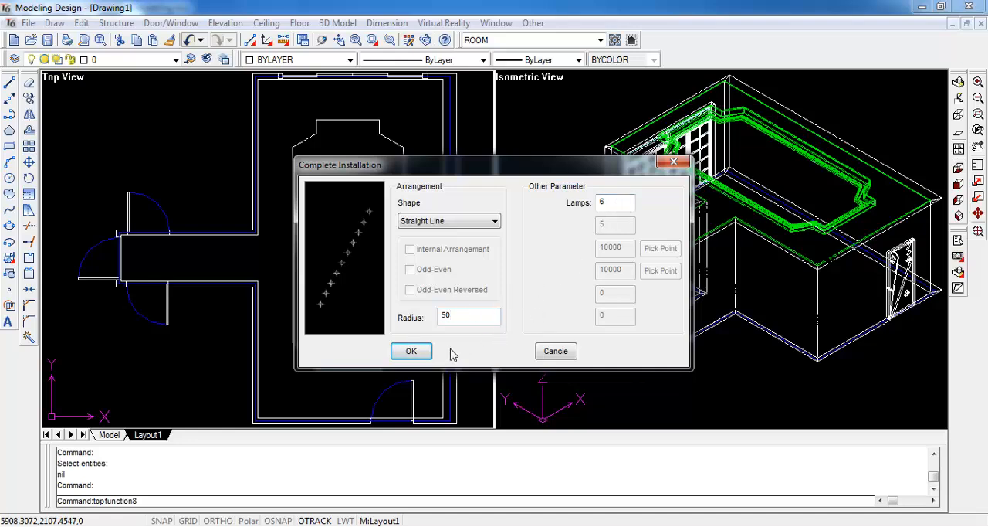
click(425, 353)
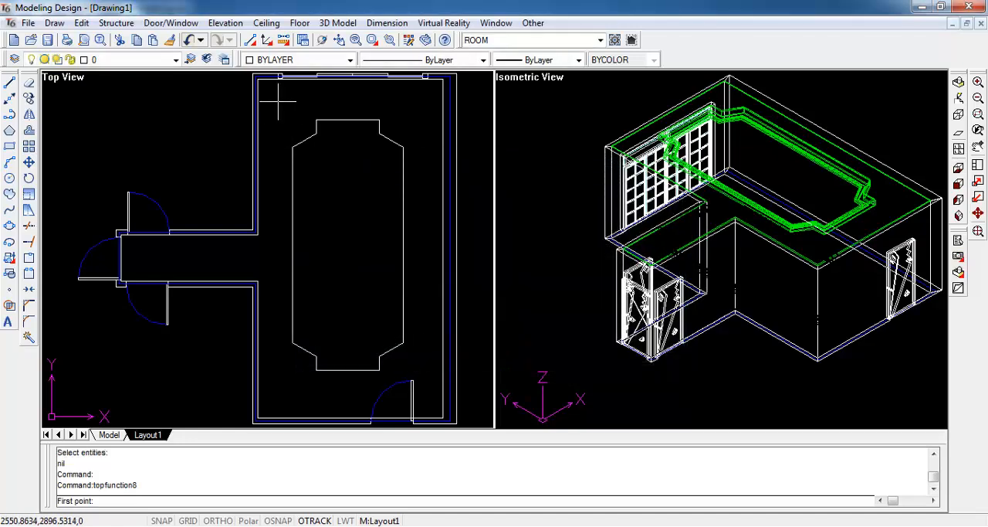
- Place the vertical lamp row, about 6300 long, between the left wall and the notched outline, and convert it to 3D lamps on the ceiling
click(279, 100)
key(F8)
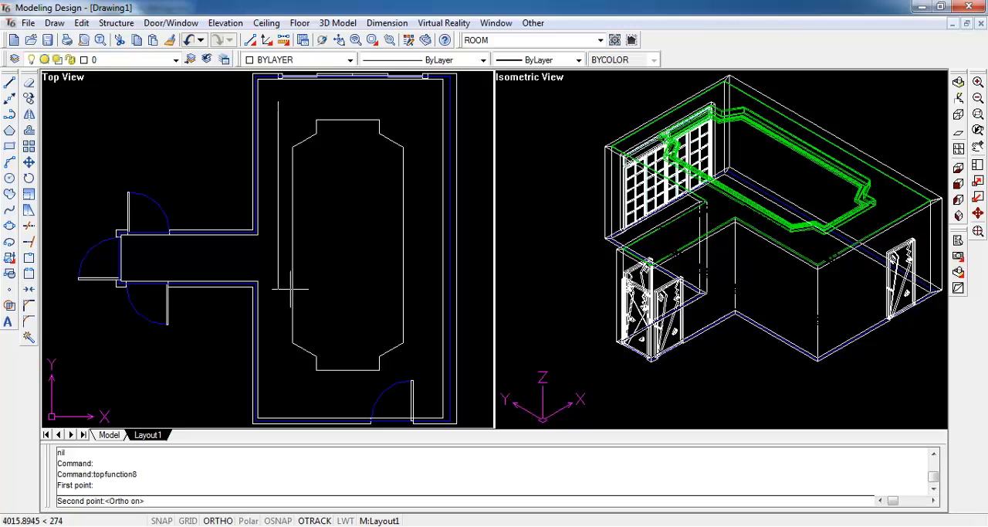
click(300, 394)
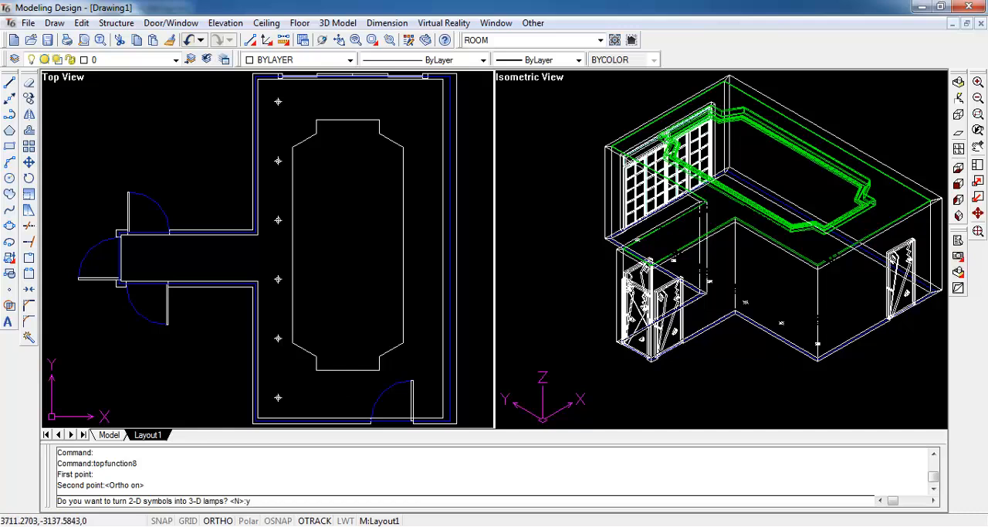
key(Return)
click(456, 334)
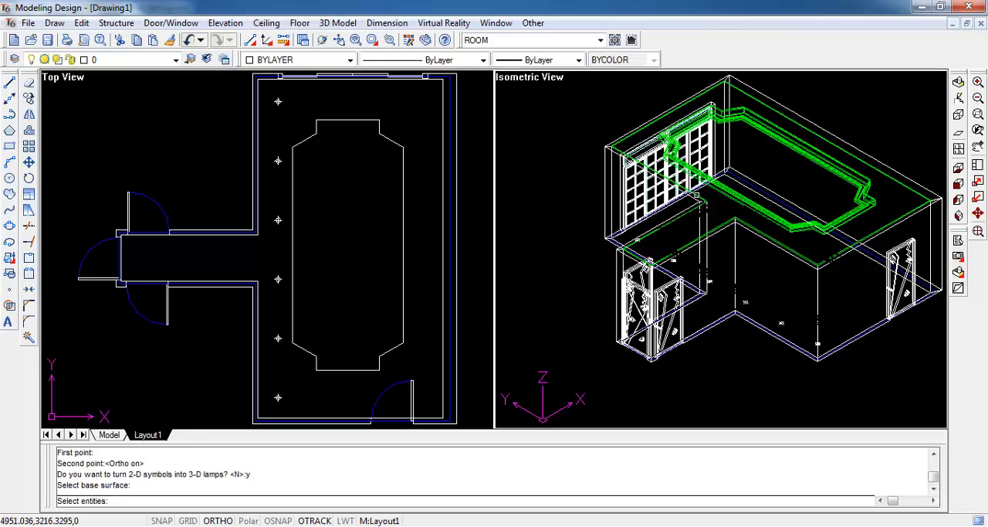
click(697, 195)
key(Return)
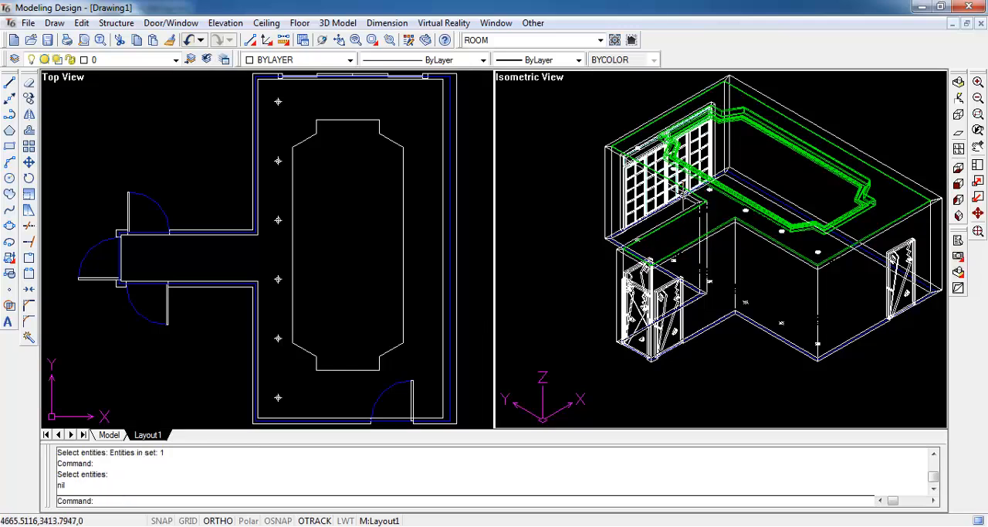
- Add a matching straight row of 6 lamps, about 6400 long, along the right wall and convert it to surface-mounted 3D lamps on the ceiling
click(255, 35)
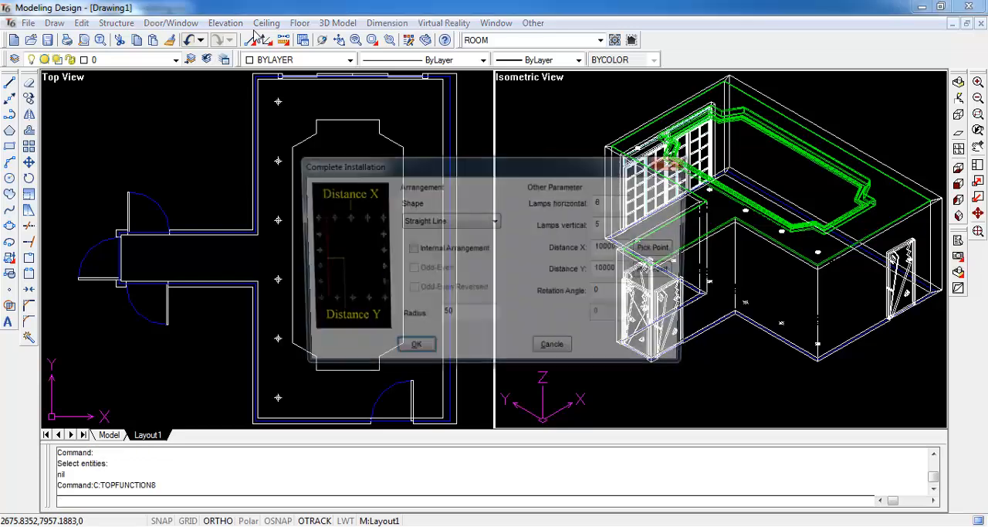
click(410, 351)
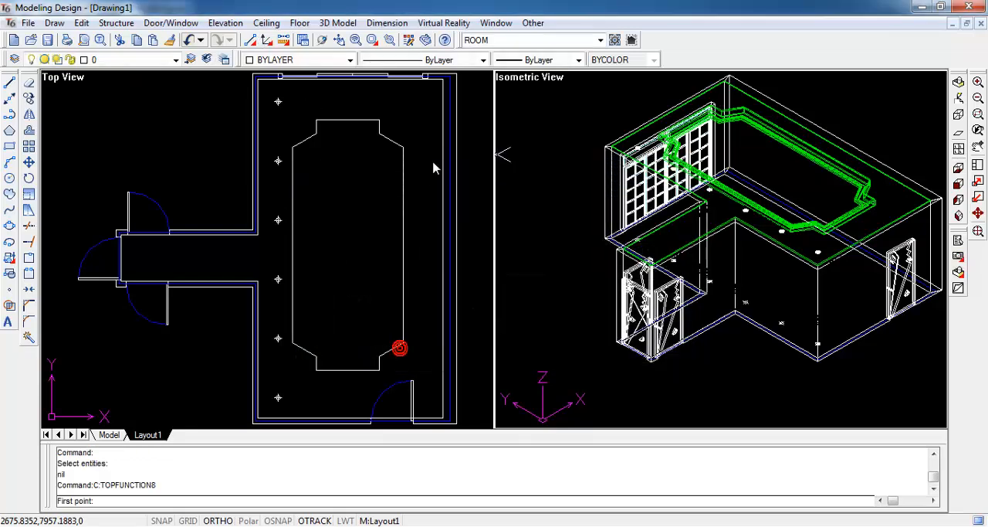
click(424, 99)
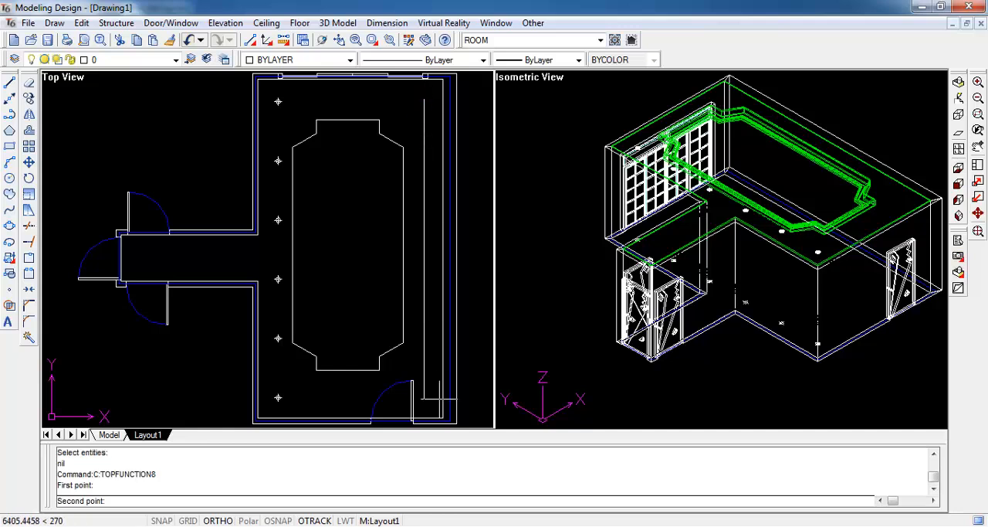
click(427, 401)
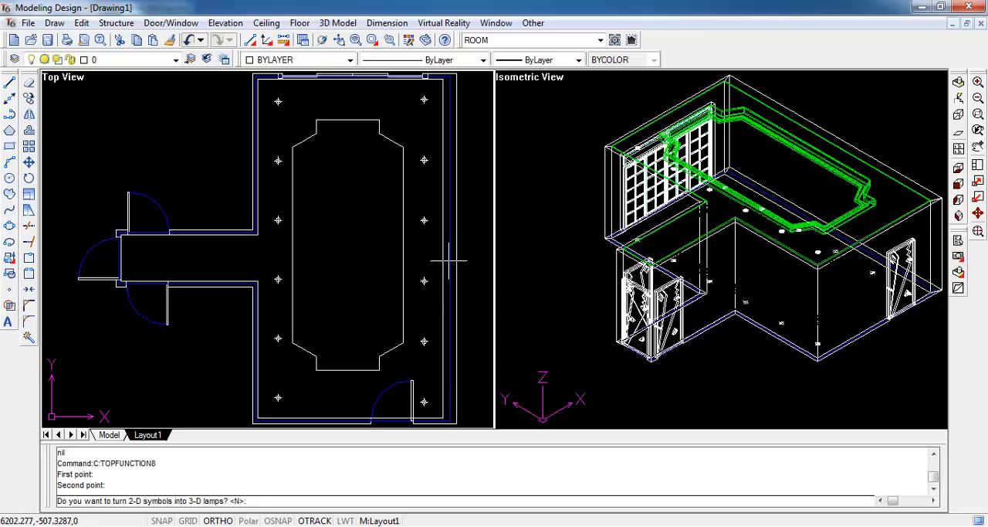
text(y)
key(Return)
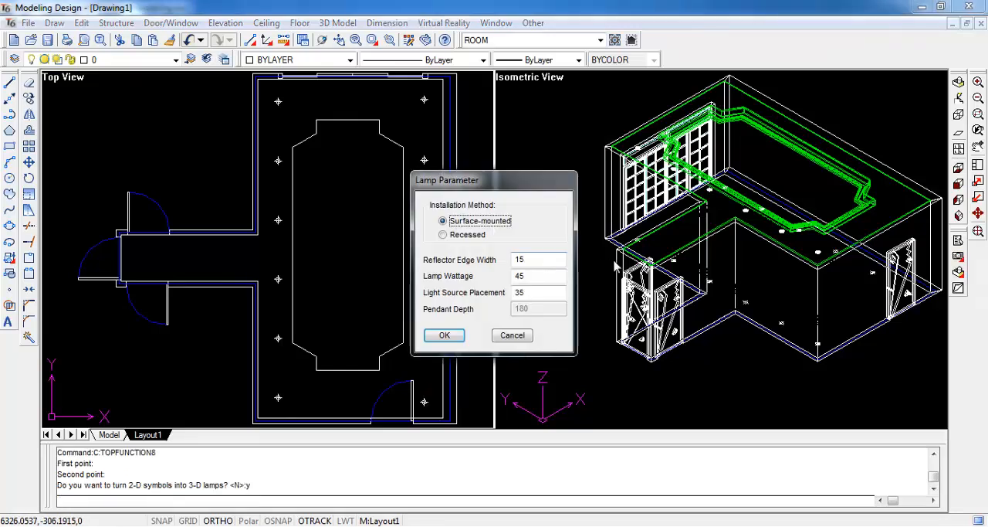
click(458, 337)
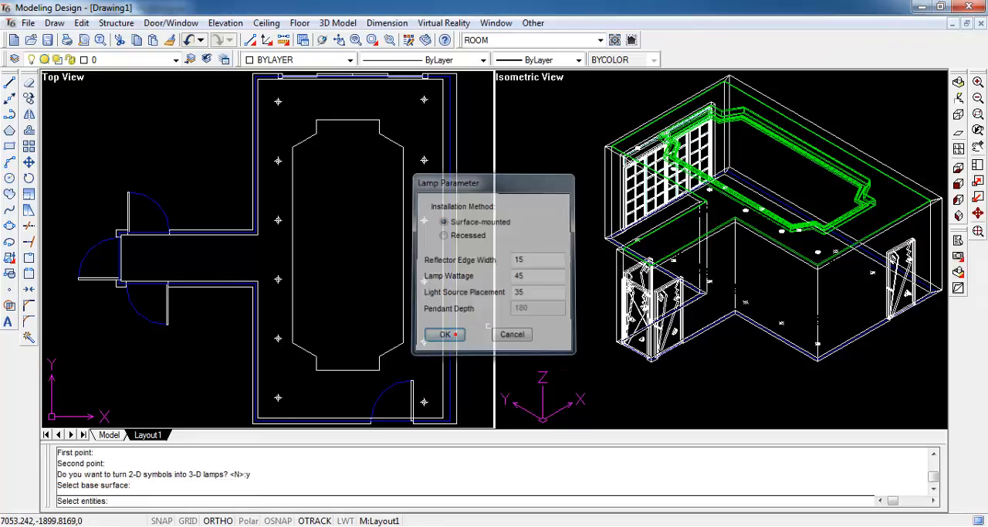
click(730, 219)
key(Return)
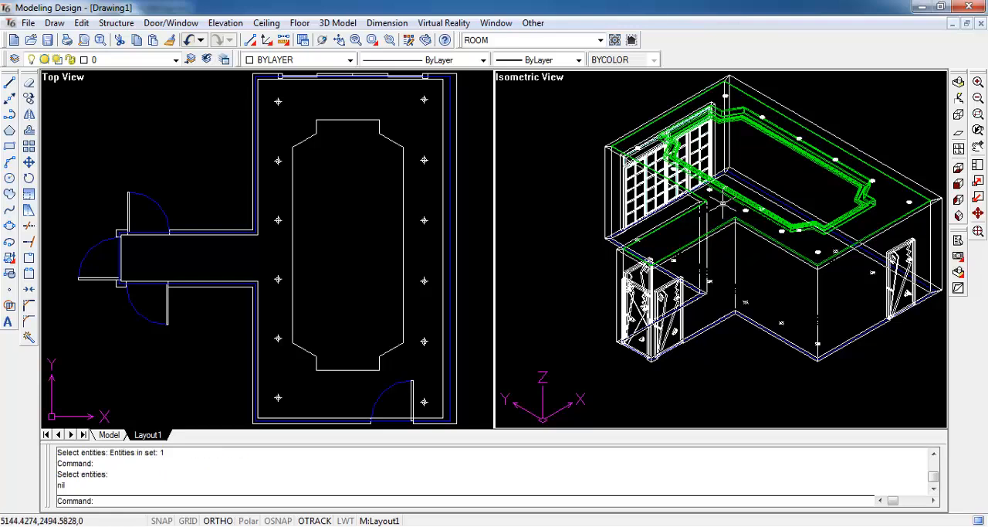
- Add a straight row of 2 lamps, about 1795 long, along the corridor and convert it to surface-mounted 3D lamps on the ceiling
key(Return)
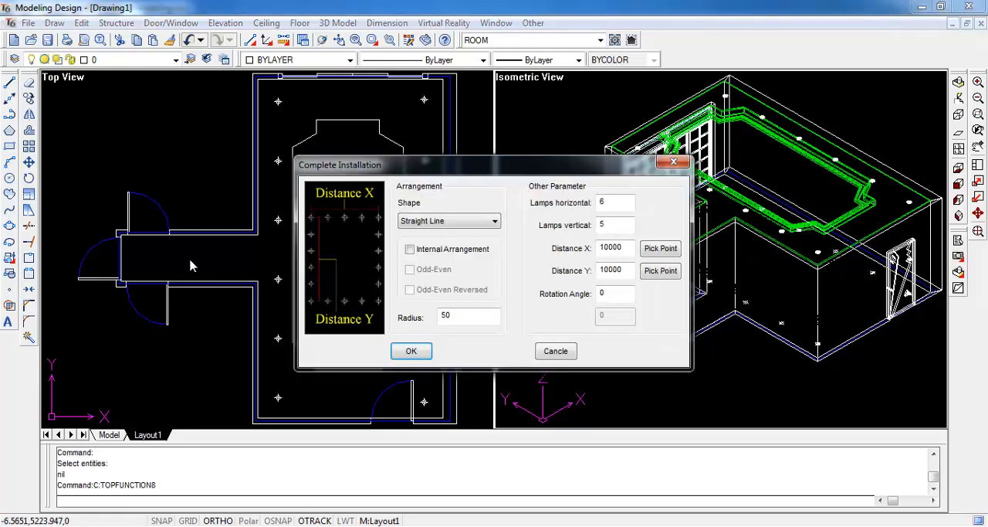
drag(608, 207, 585, 213)
text(2)
click(413, 352)
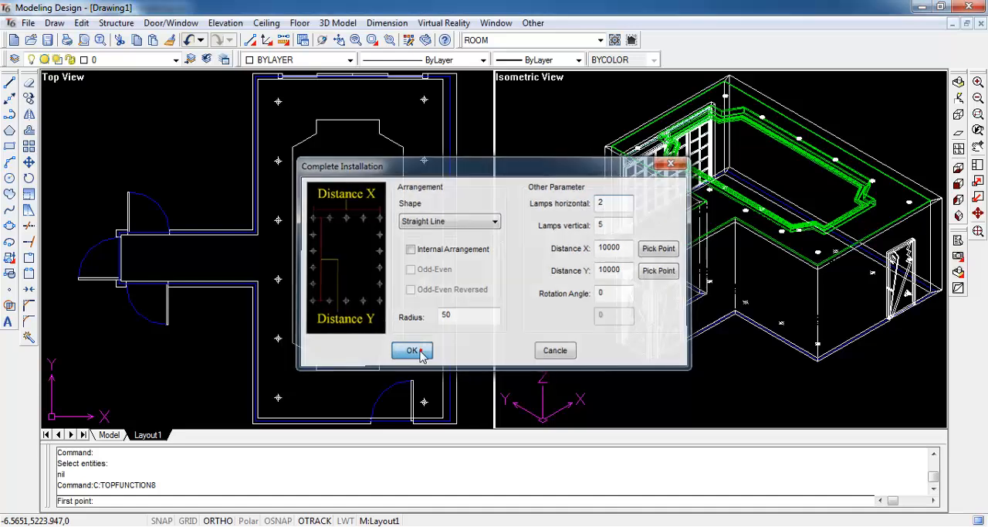
click(145, 257)
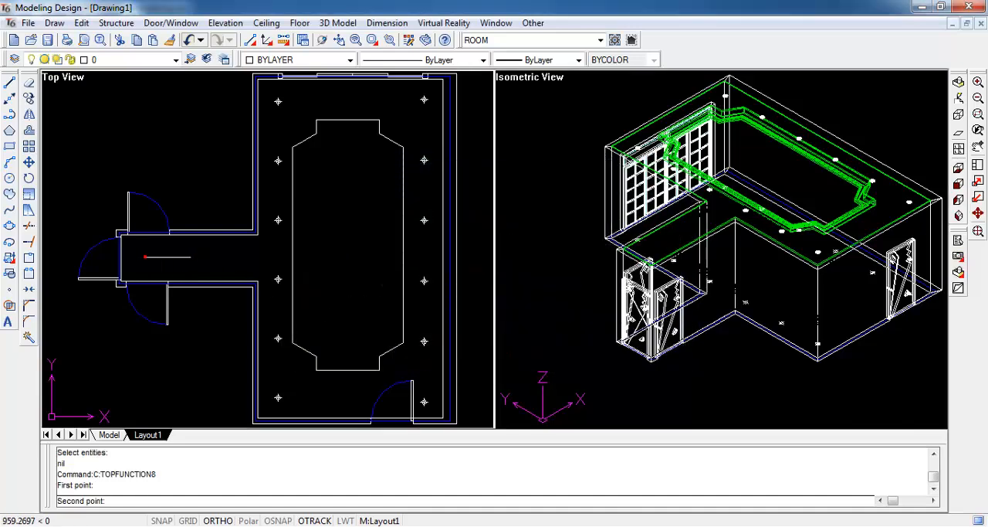
click(229, 262)
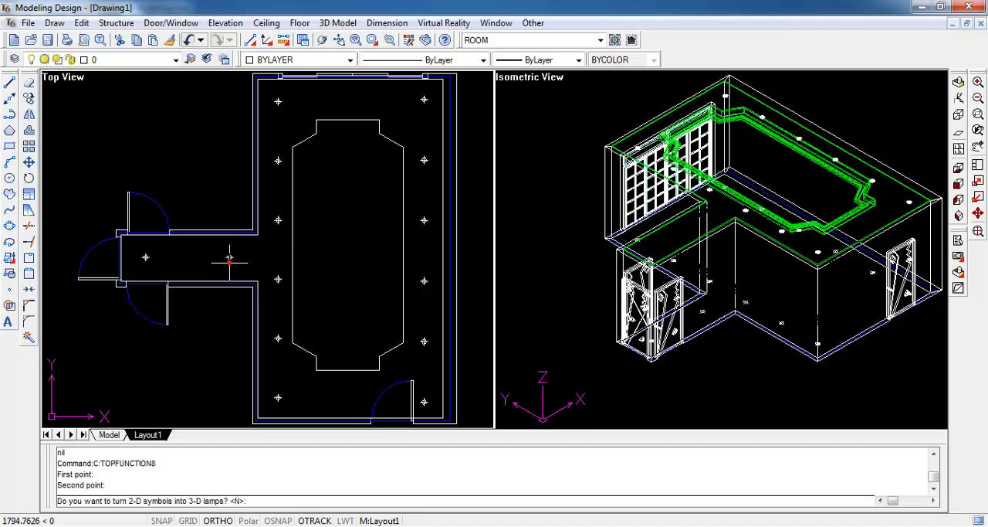
key(Return)
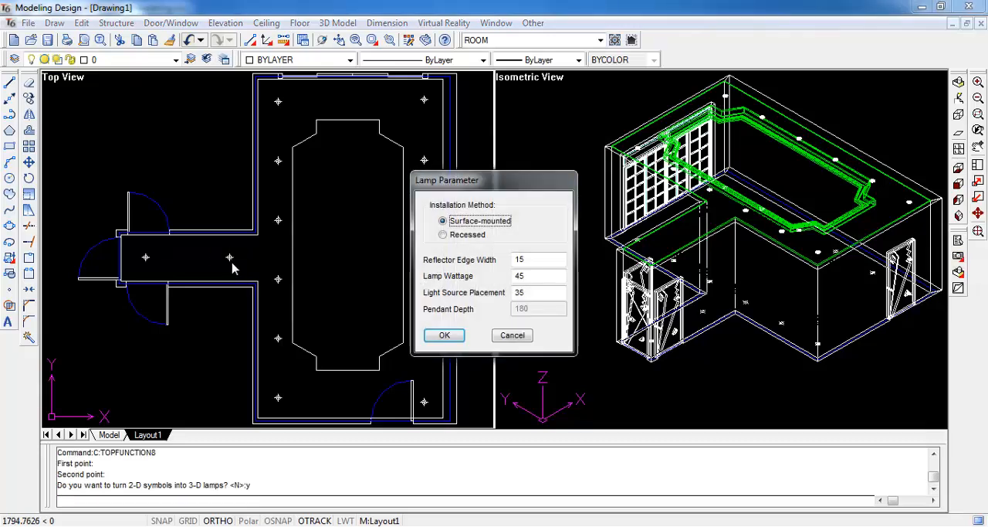
click(444, 334)
click(668, 246)
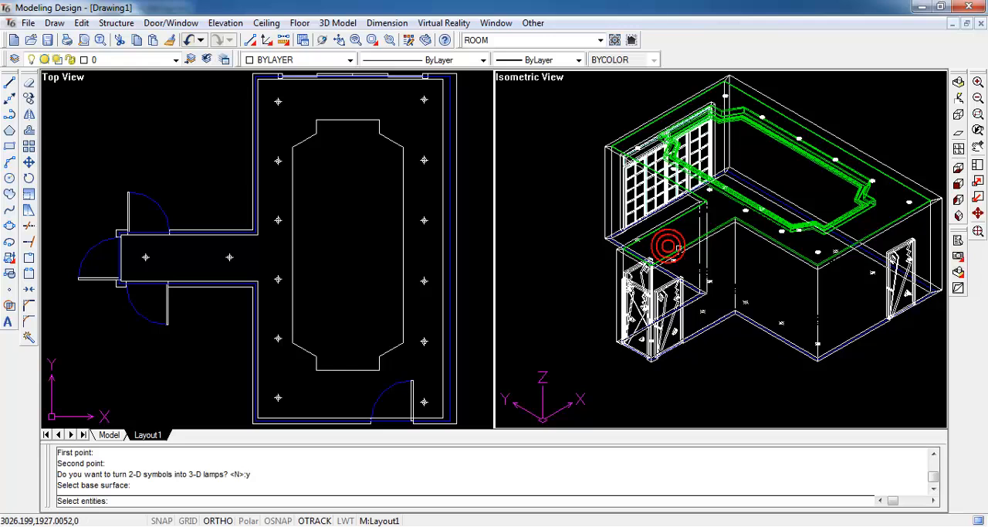
key(Return)
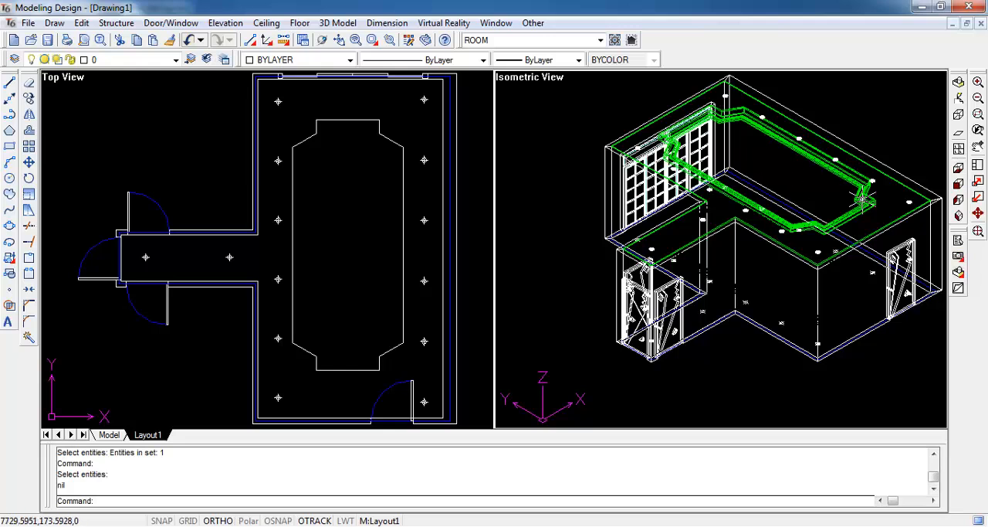
- Switch to the four-viewport layout with front, left, top and 3D views, and fit the whole model in them
click(979, 231)
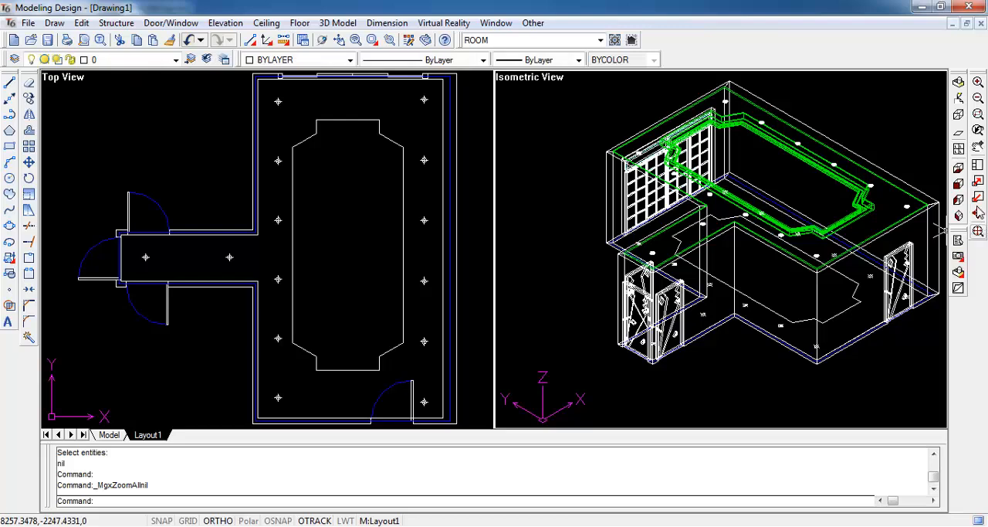
click(959, 148)
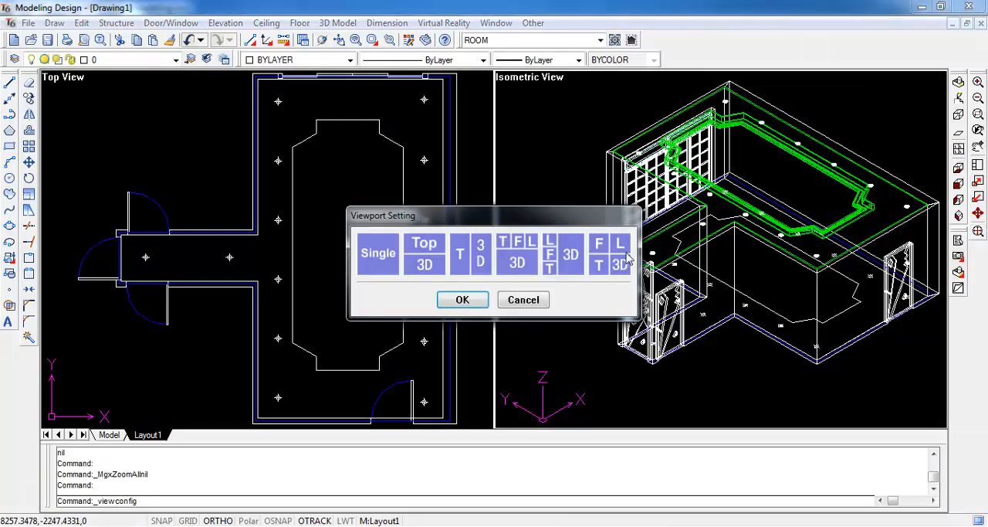
click(462, 301)
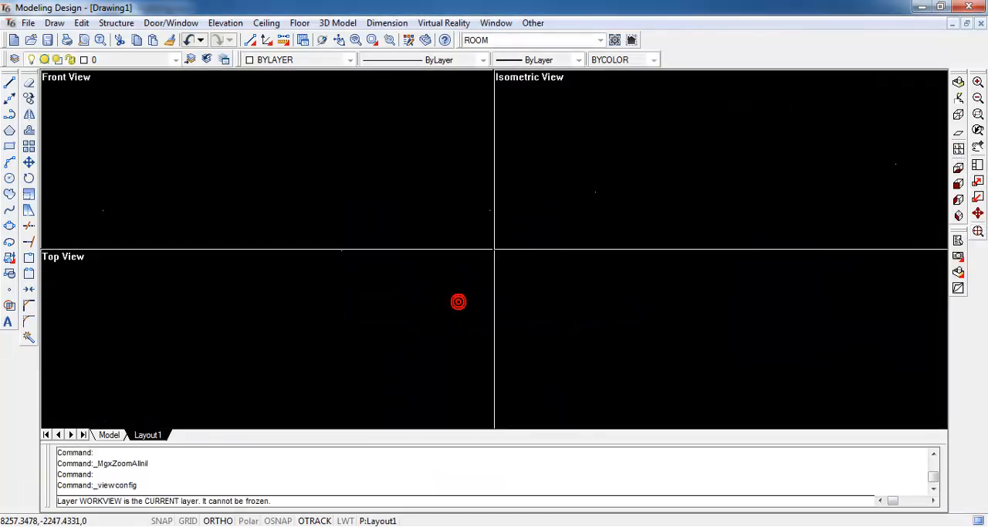
click(978, 234)
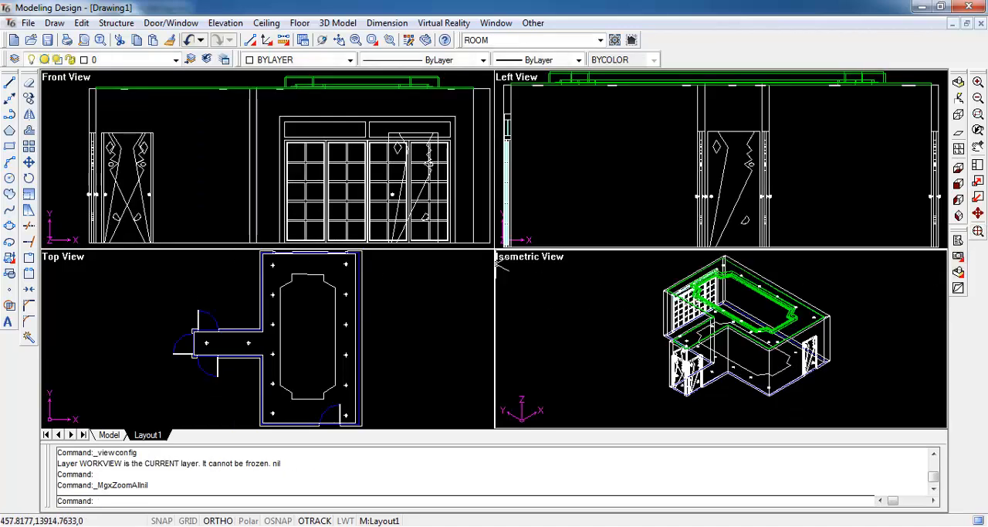
- Set the elevation of the room's right wall, seen from inside the room, in the front view's viewport
click(225, 23)
click(276, 45)
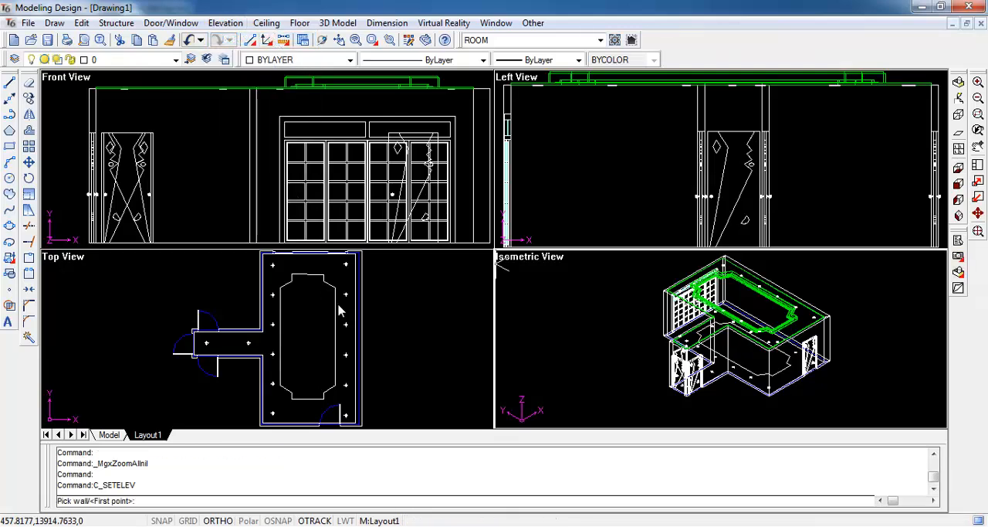
text(p)
key(Return)
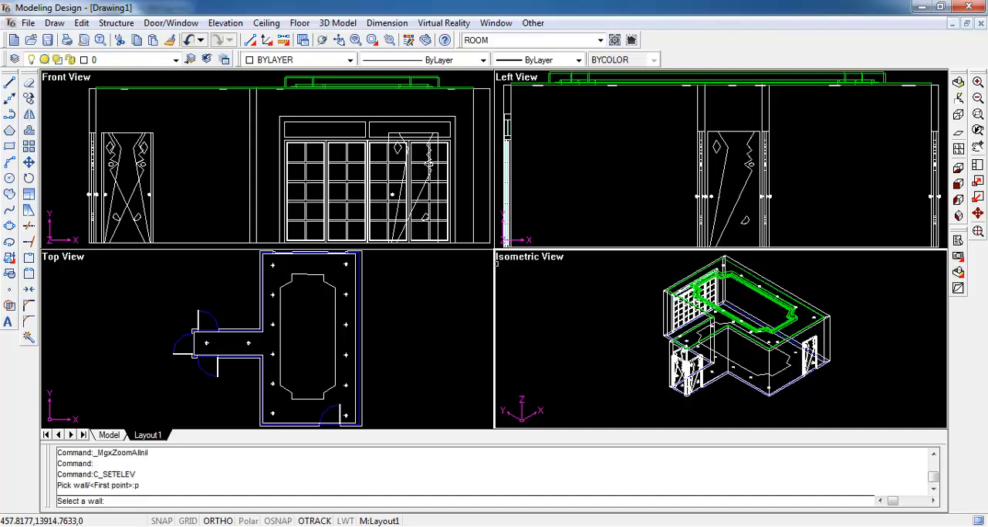
click(358, 294)
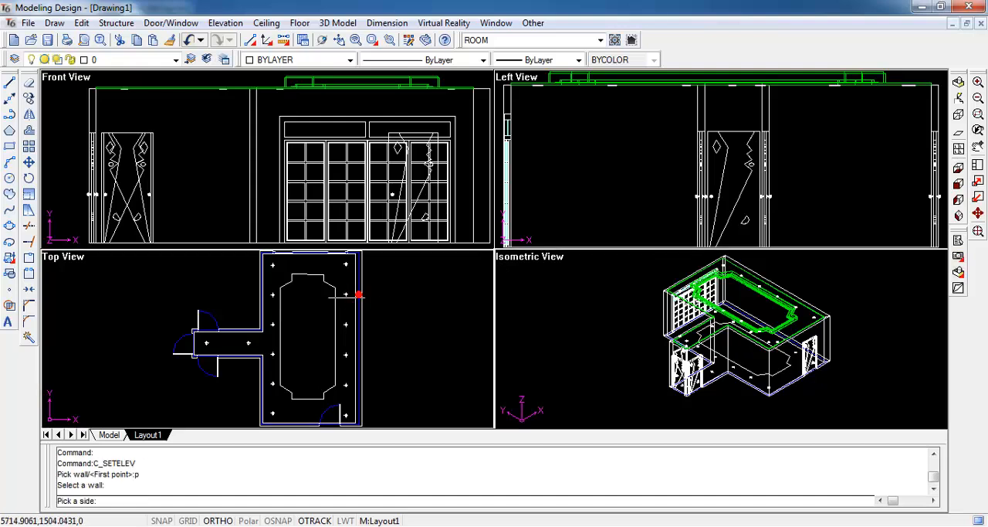
click(302, 301)
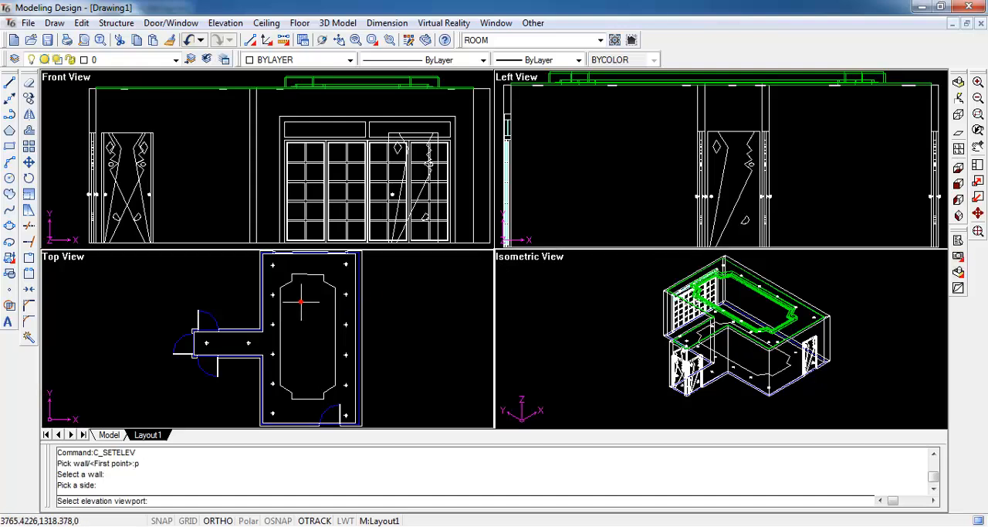
click(199, 180)
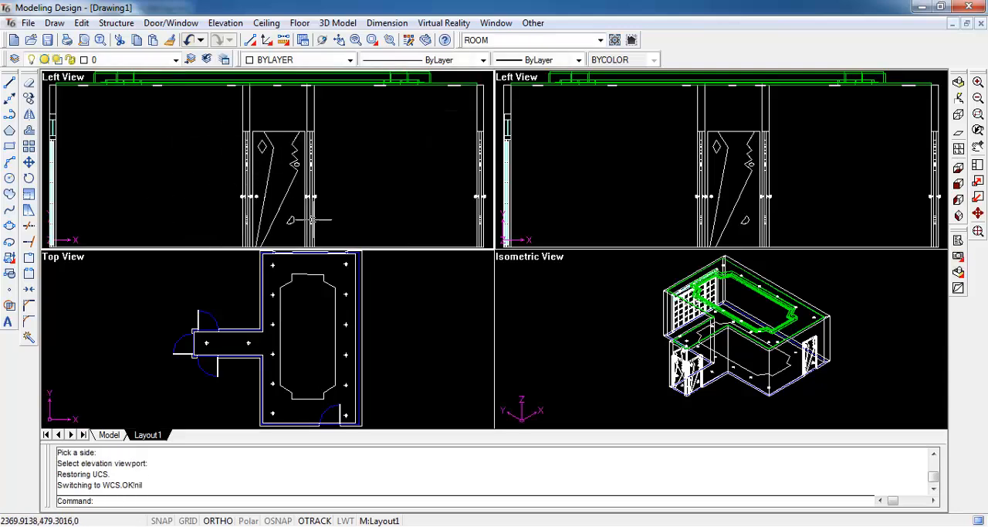
- Hide the corridor and the room's left-side walls, doors and lamps, window-selected in the top view, and refit all viewports
click(310, 342)
scroll(319, 337, down, 2)
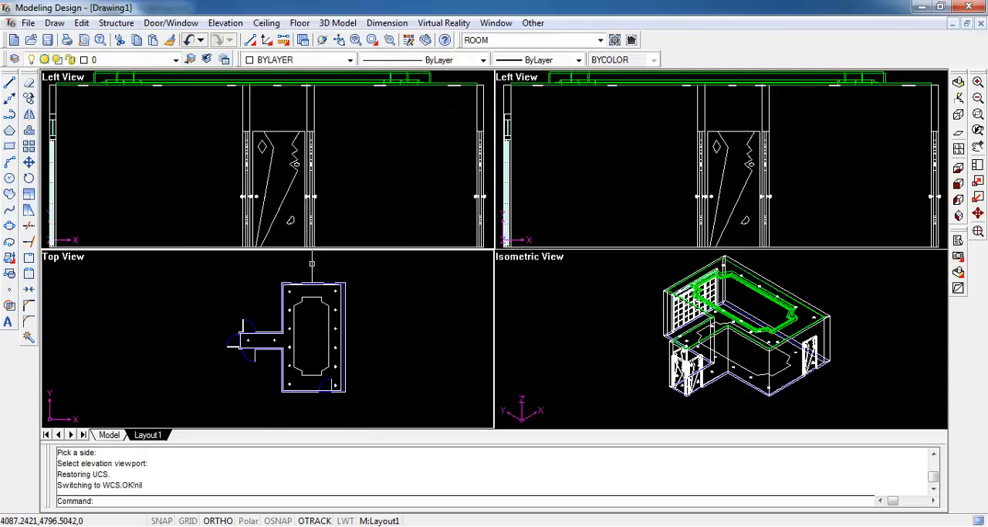
click(533, 22)
click(542, 105)
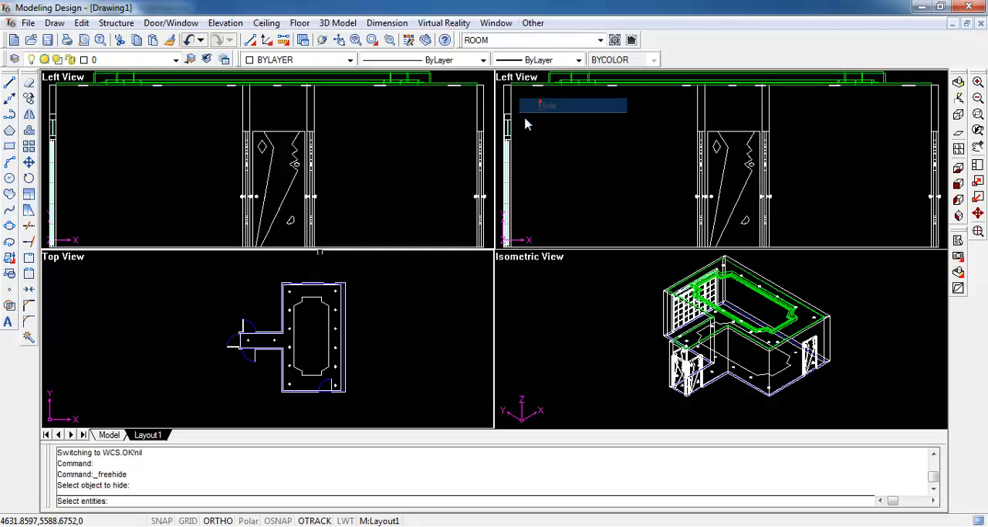
click(205, 265)
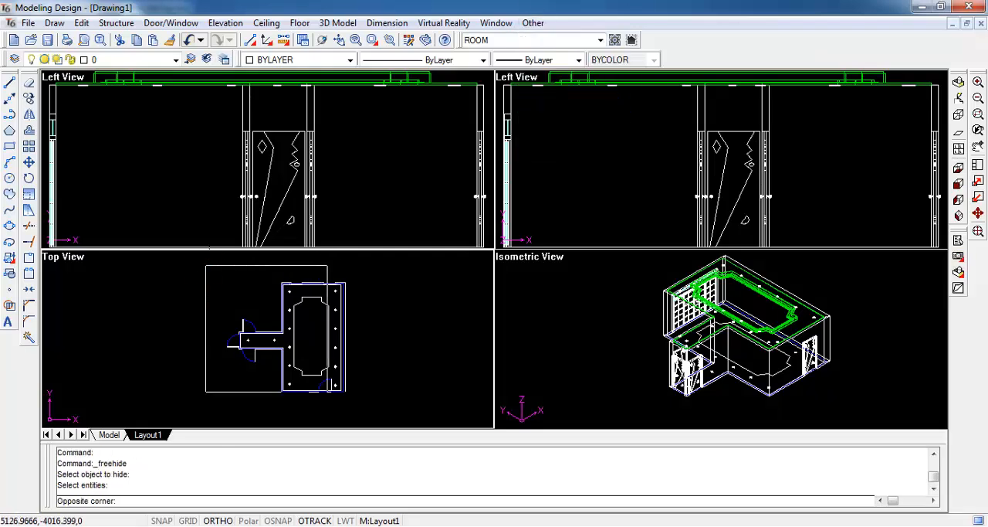
click(332, 408)
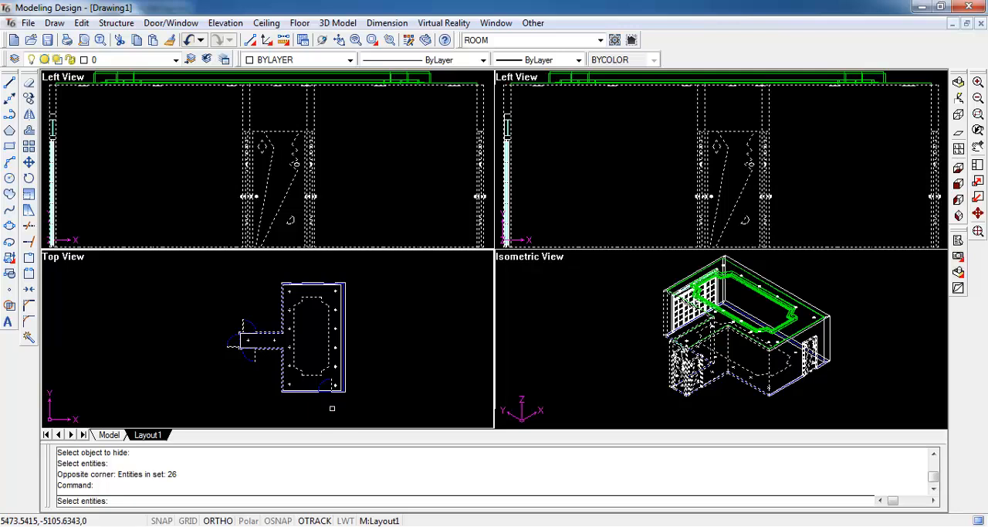
key(Return)
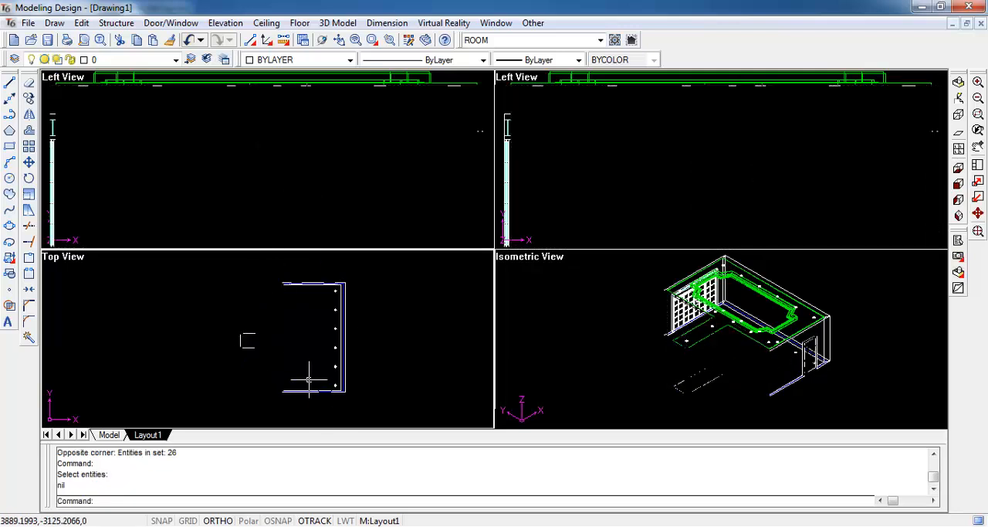
click(979, 232)
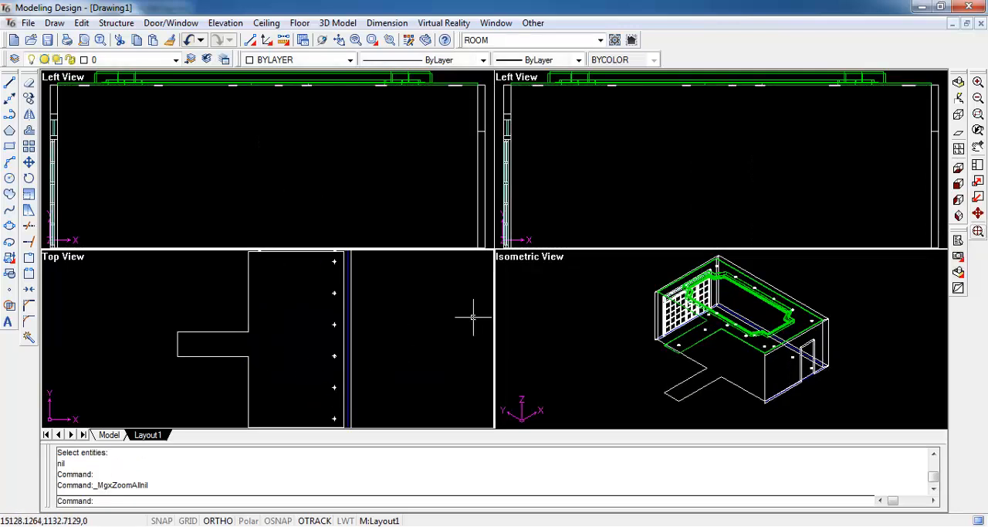
- Draw a helper polyline in the elevation from the wall's lower-left inner endpoint, 1700 along the floor and ending in a short upward stub
click(288, 189)
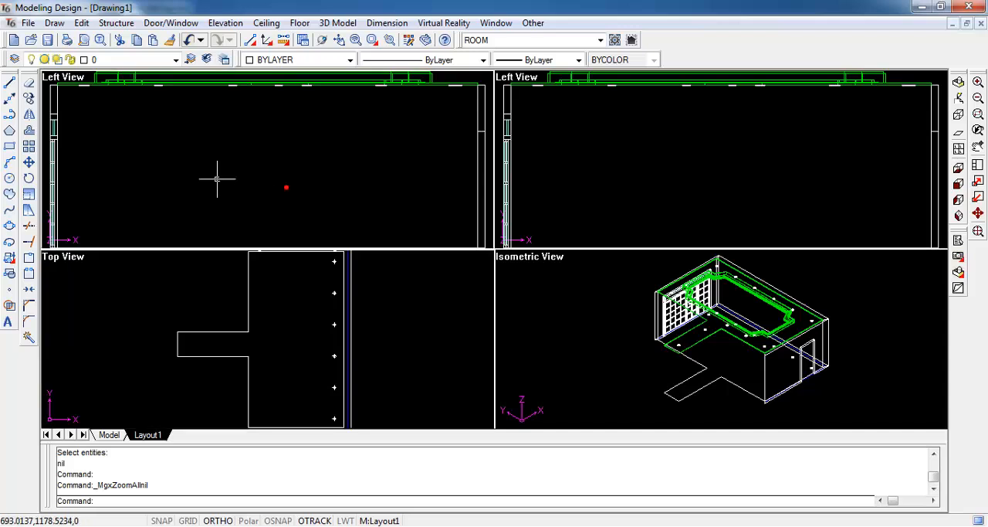
scroll(209, 183, down, 5)
scroll(168, 207, up, 4)
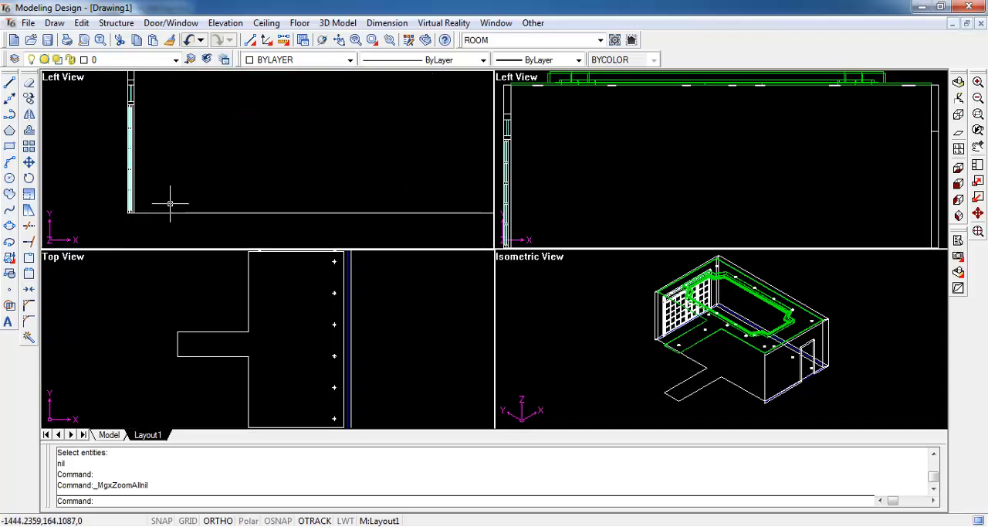
click(10, 114)
shift+right_click(155, 204)
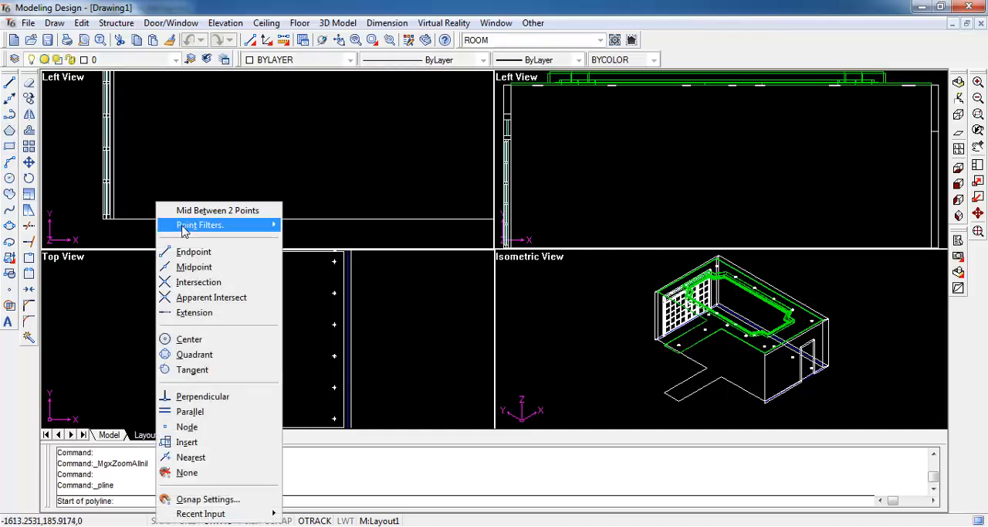
click(190, 252)
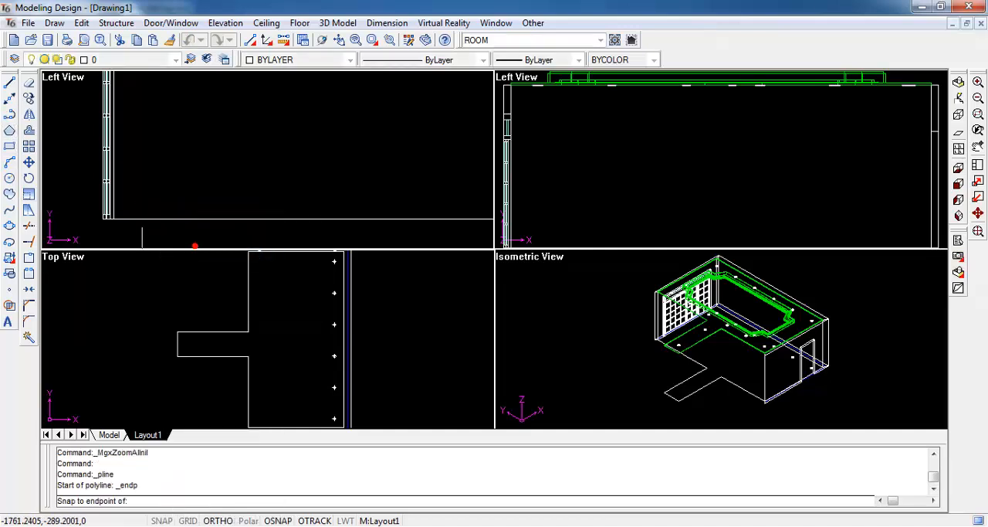
click(113, 220)
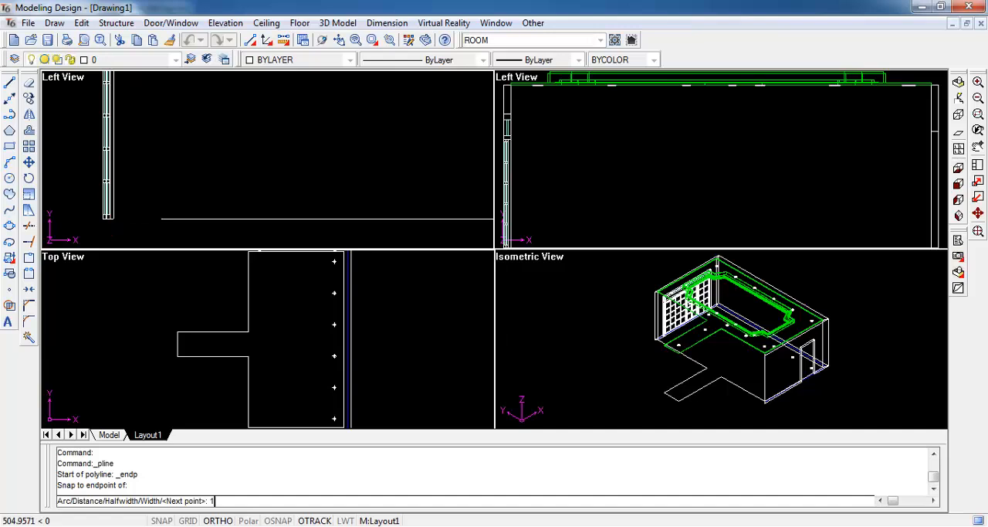
text(1700)
key(Return)
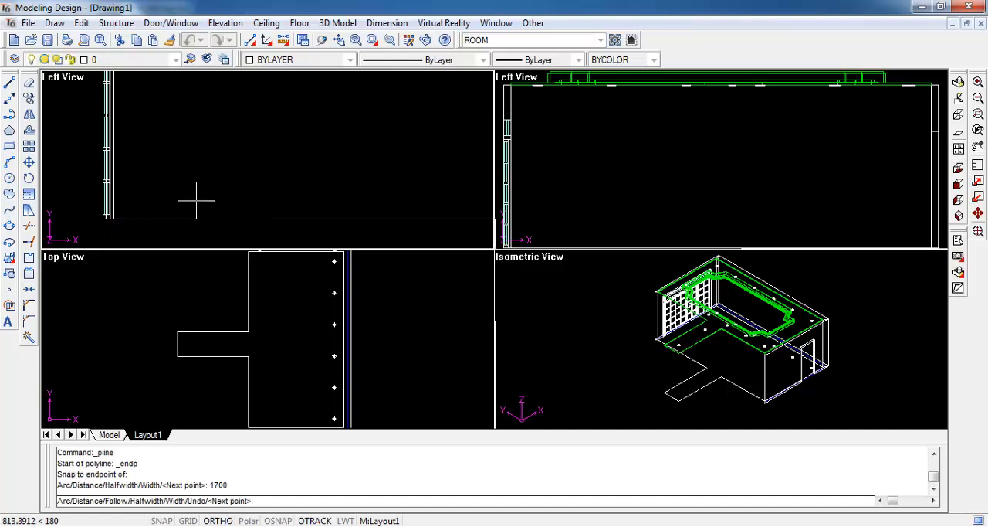
click(282, 207)
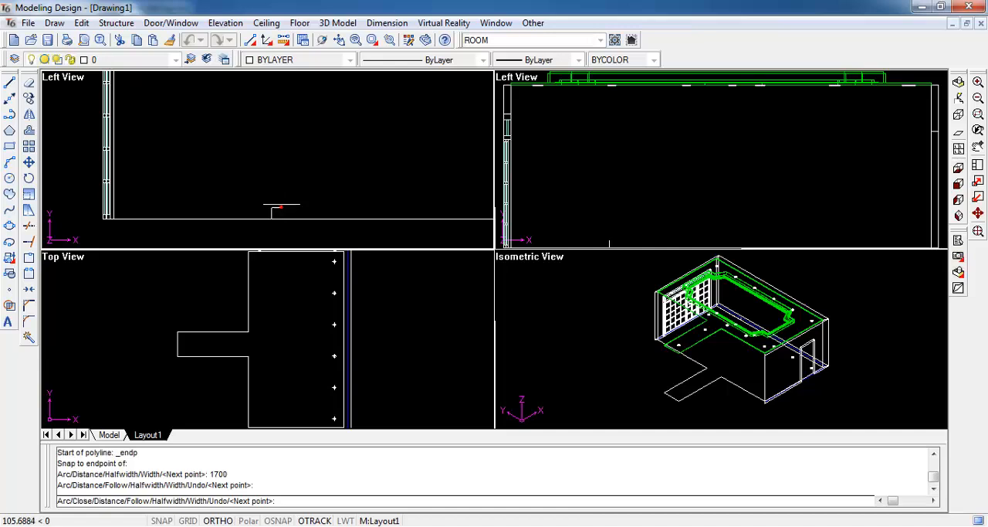
key(Escape)
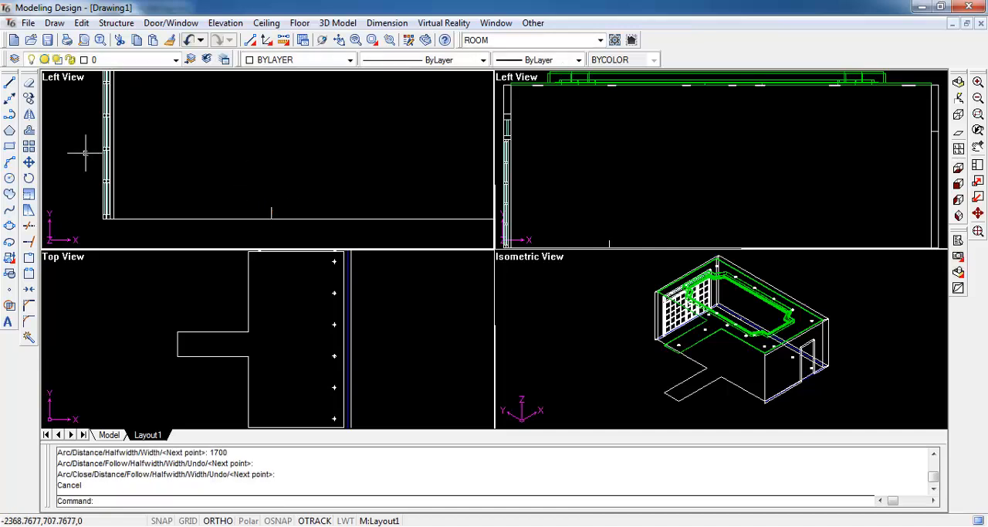
- Draw a rectangle 2000 long and 500 wide in the elevation, extending up and right from the end of the helper polyline's 1700 segment
click(10, 146)
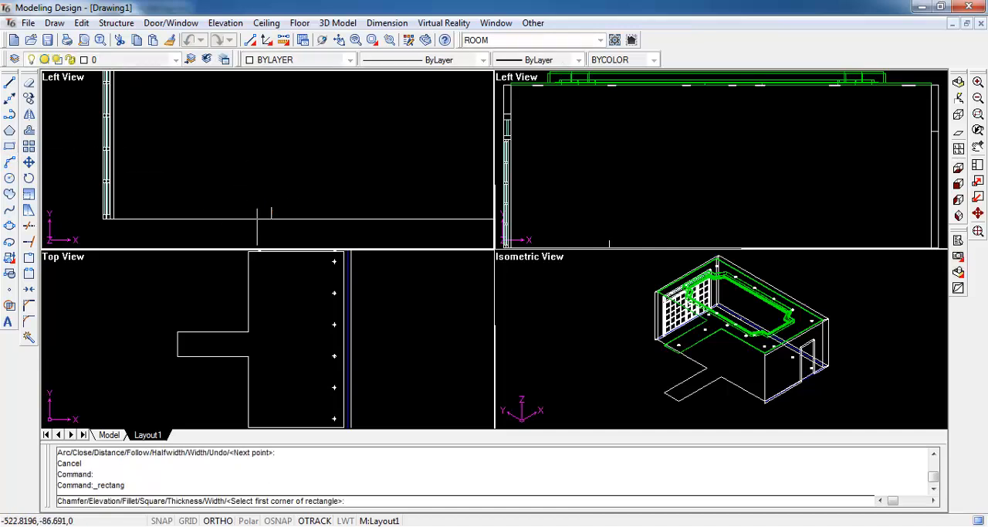
shift+right_click(268, 207)
click(295, 256)
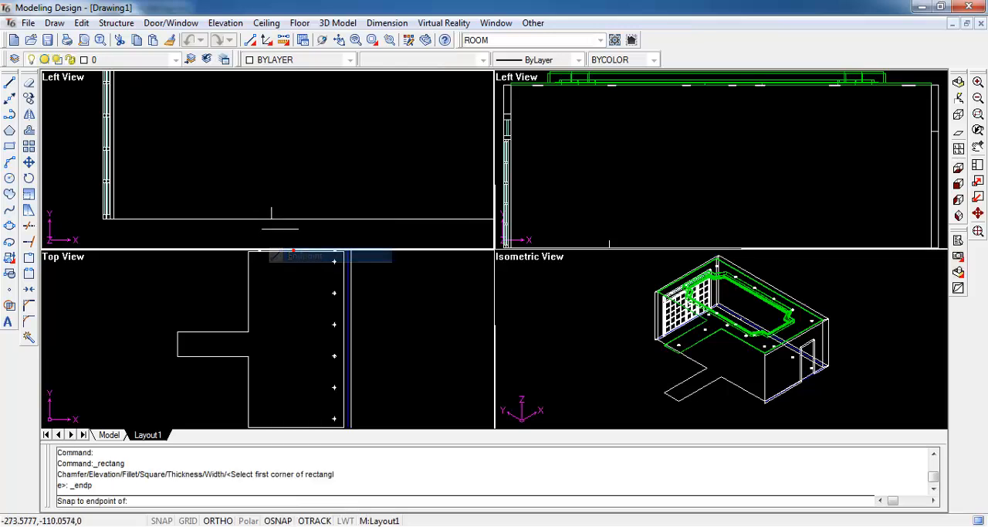
click(269, 215)
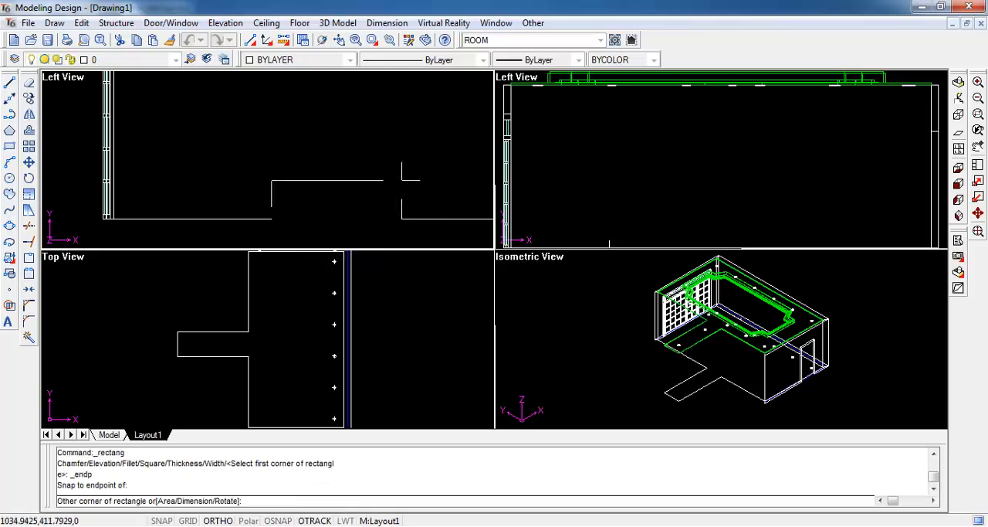
key(Return)
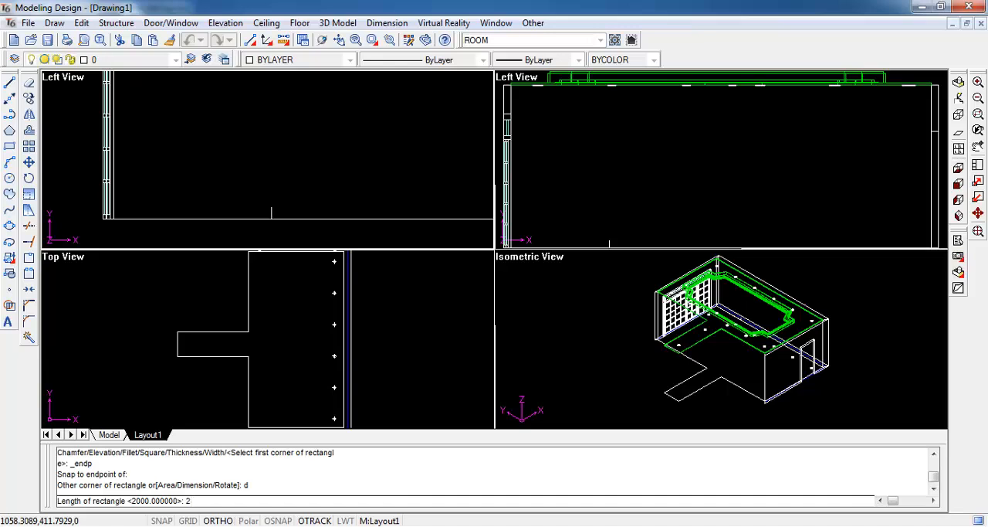
text(2000)
key(Return)
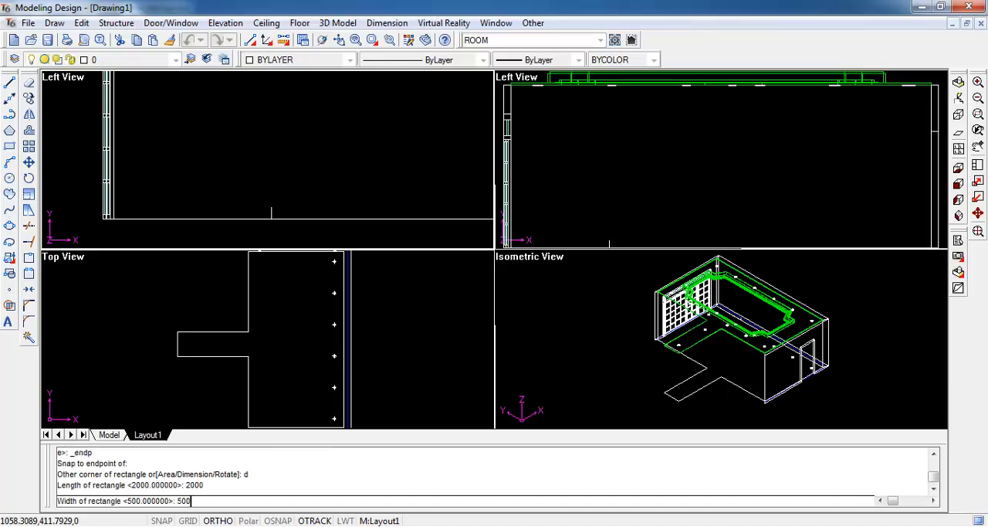
key(Return)
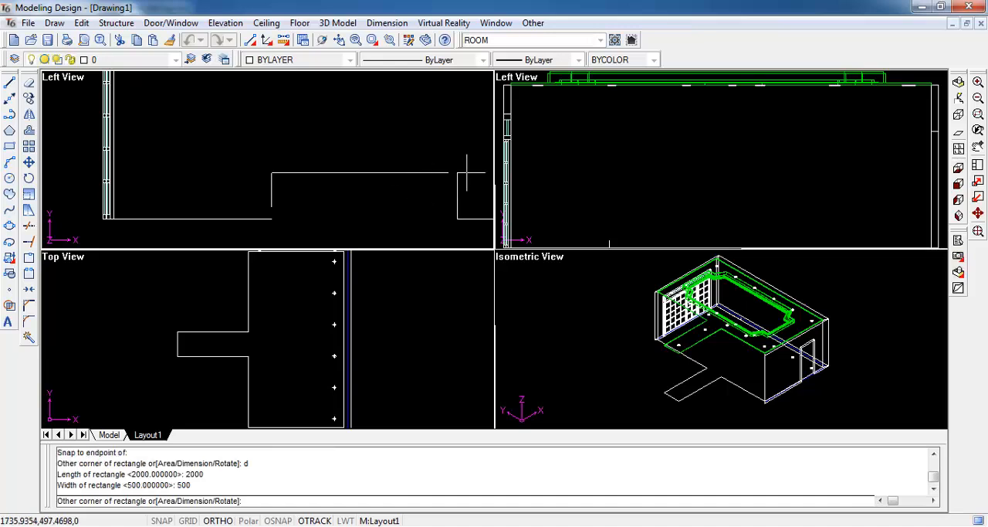
click(465, 172)
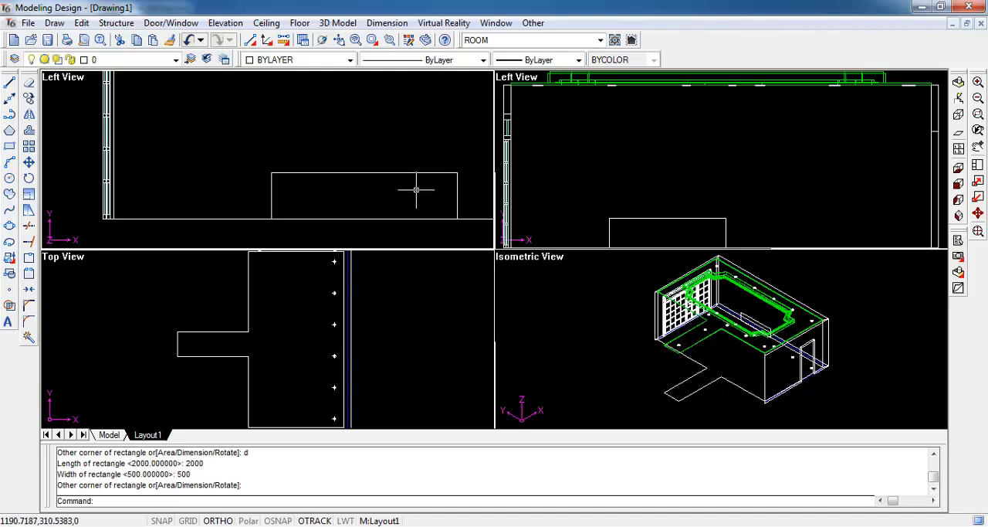
- Move the rectangle straight up by 1000, using its upper-right endpoint as the base point
click(457, 189)
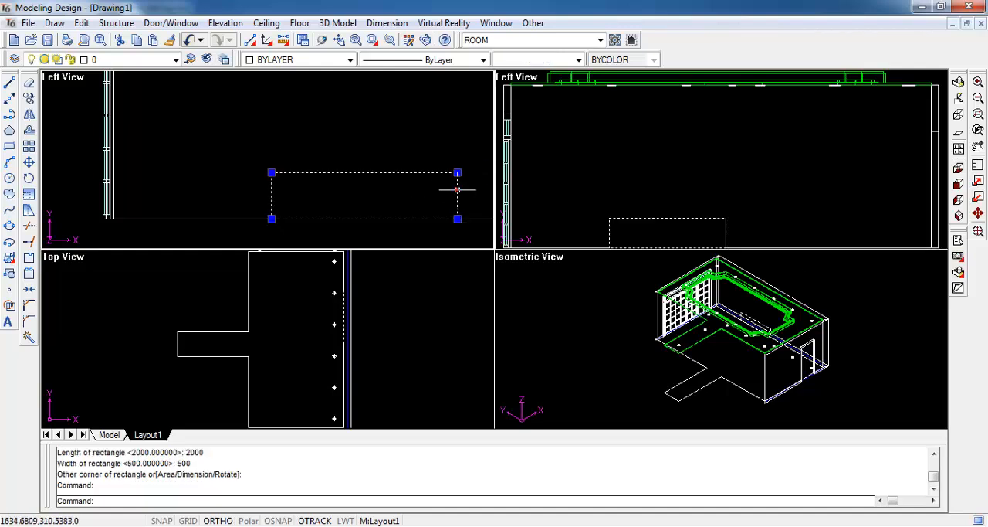
text(m)
key(Return)
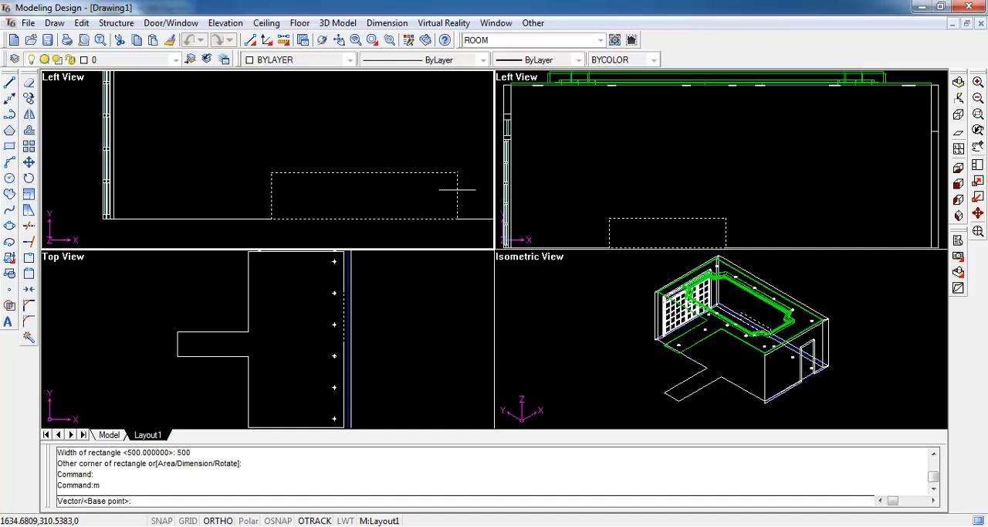
shift+right_click(457, 189)
click(480, 235)
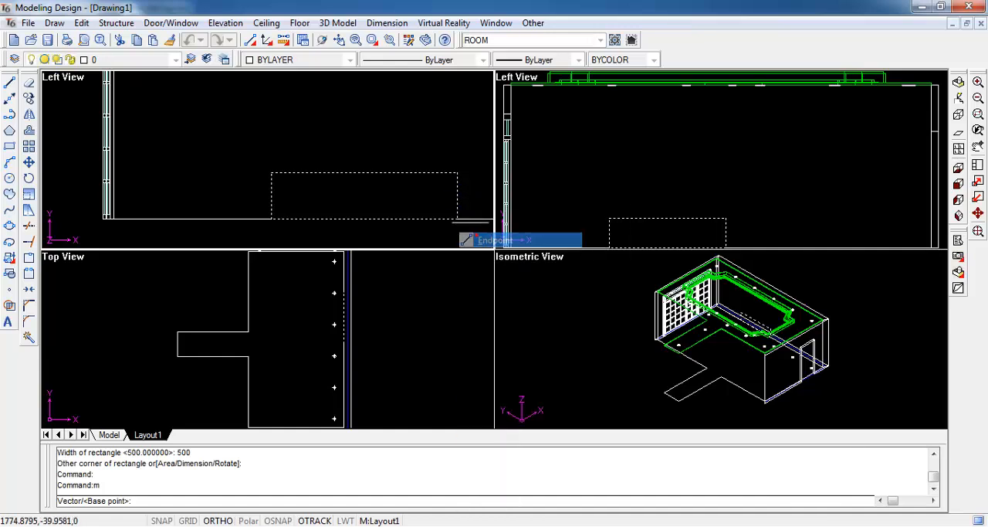
click(456, 173)
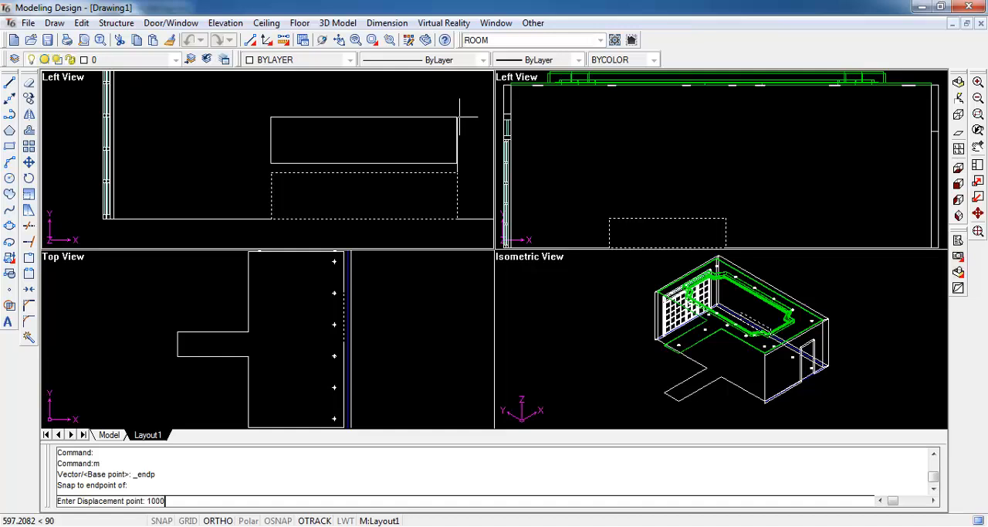
key(Return)
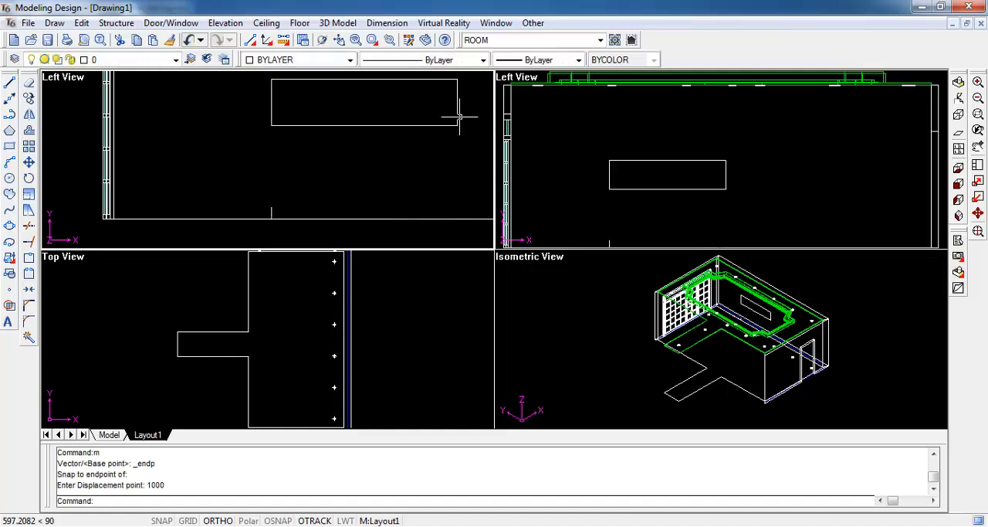
- Erase the helper polyline along the floor in the elevation
click(271, 209)
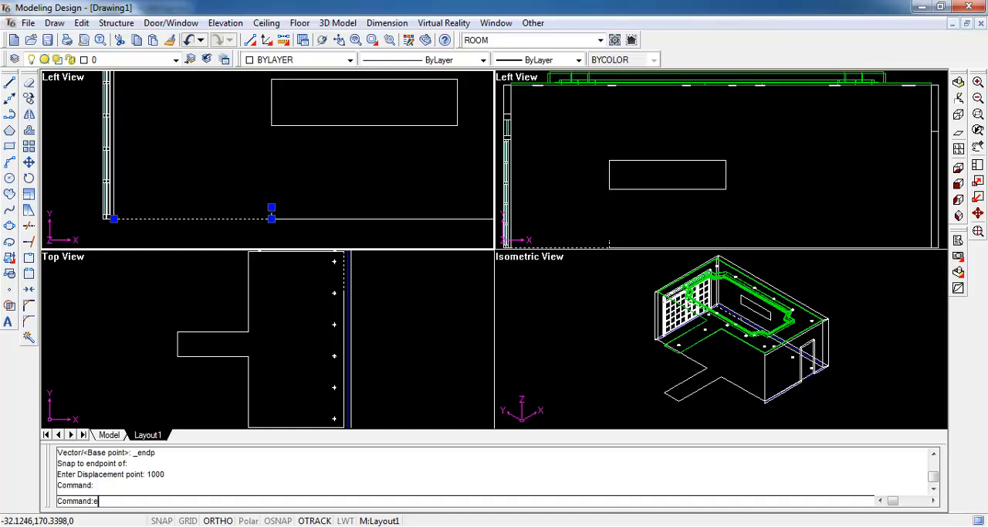
text(e)
key(Return)
- Cut a niche 150 deep into the room's right wall using the rectangle as its profile, and select the niche in the top view
scroll(313, 195, down, 3)
mouse_move(348, 149)
middle_down()
mouse_move(278, 180)
mouse_move(236, 181)
middle_up()
click(223, 24)
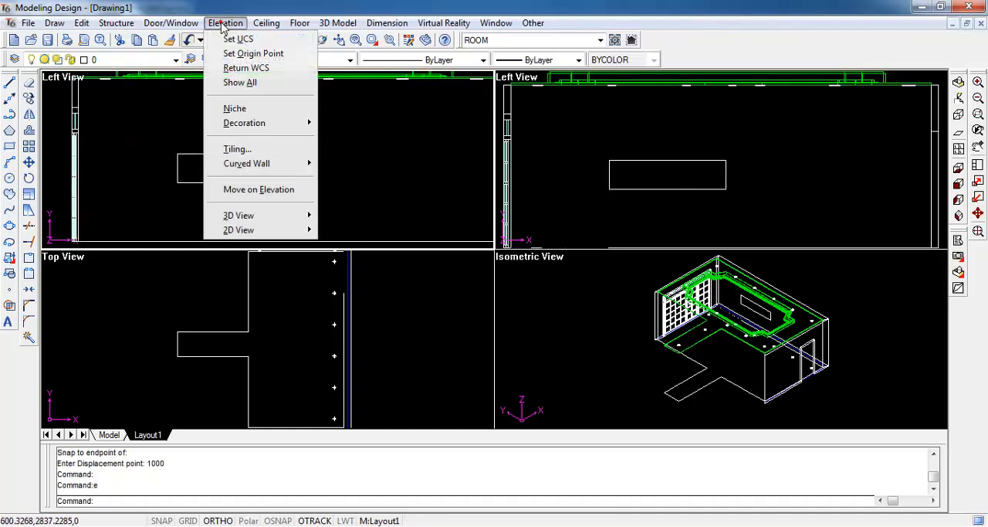
click(267, 108)
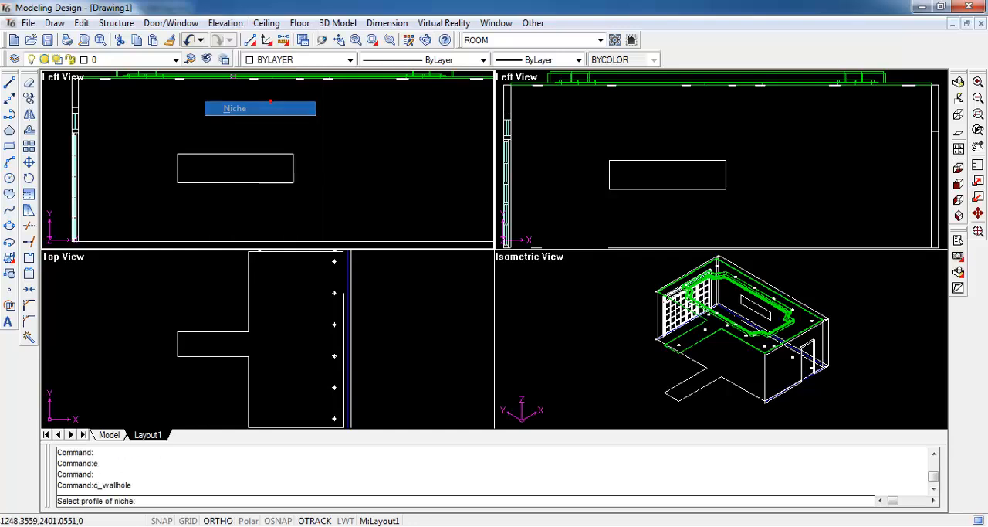
click(249, 154)
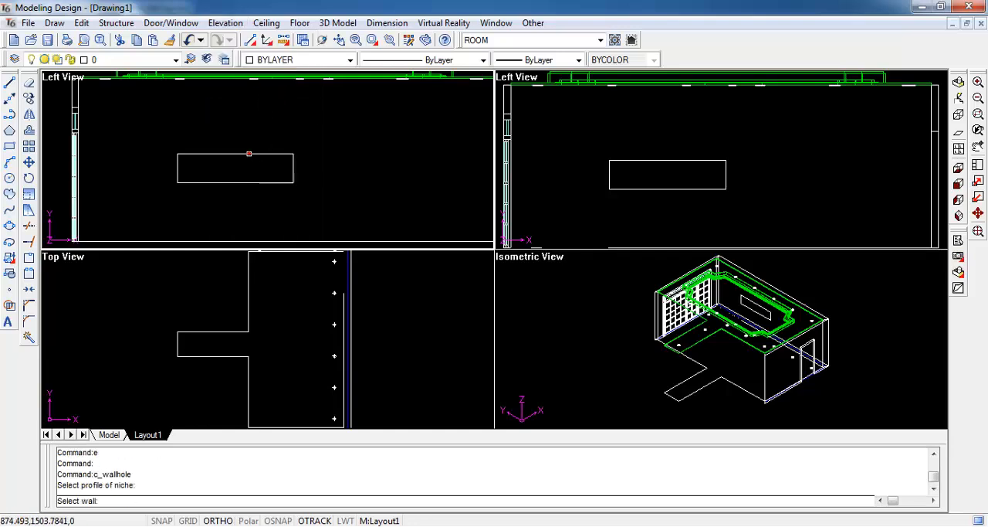
click(327, 298)
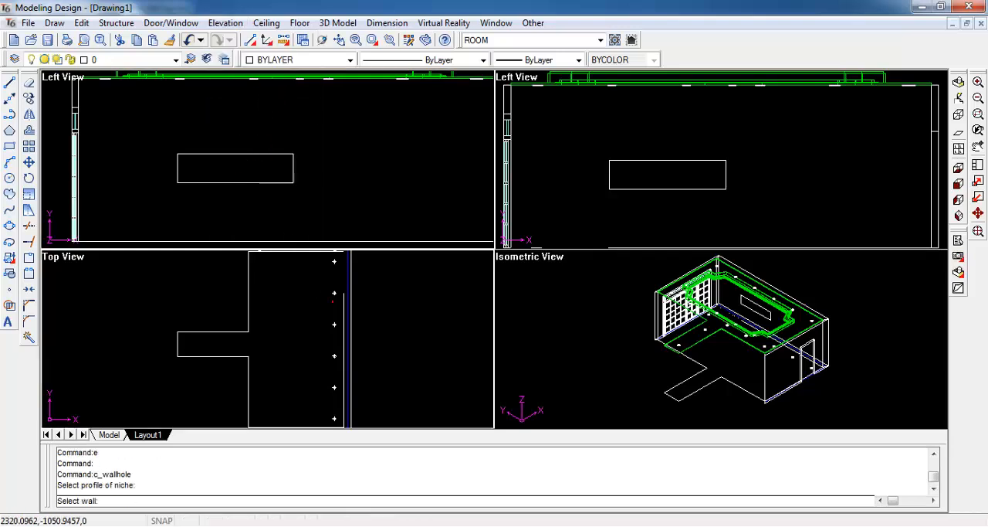
click(348, 313)
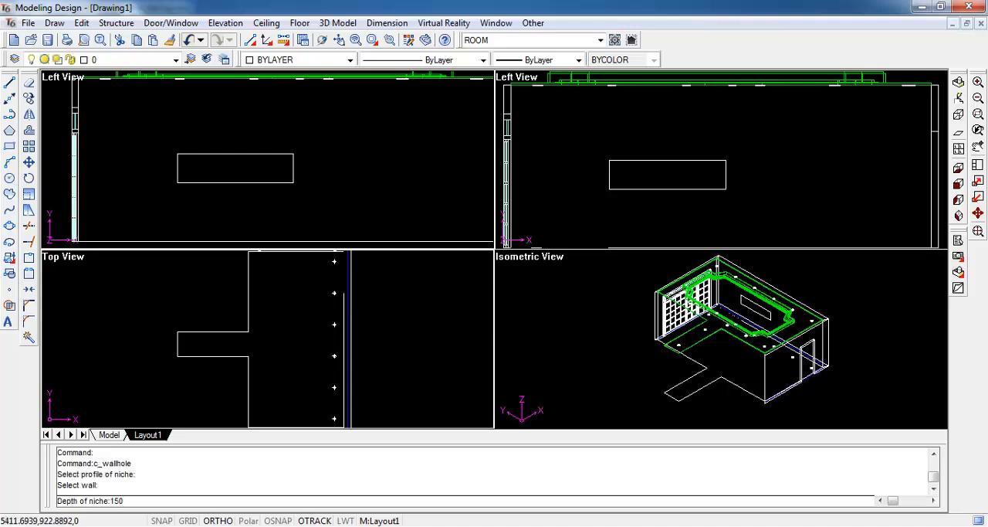
key(Return)
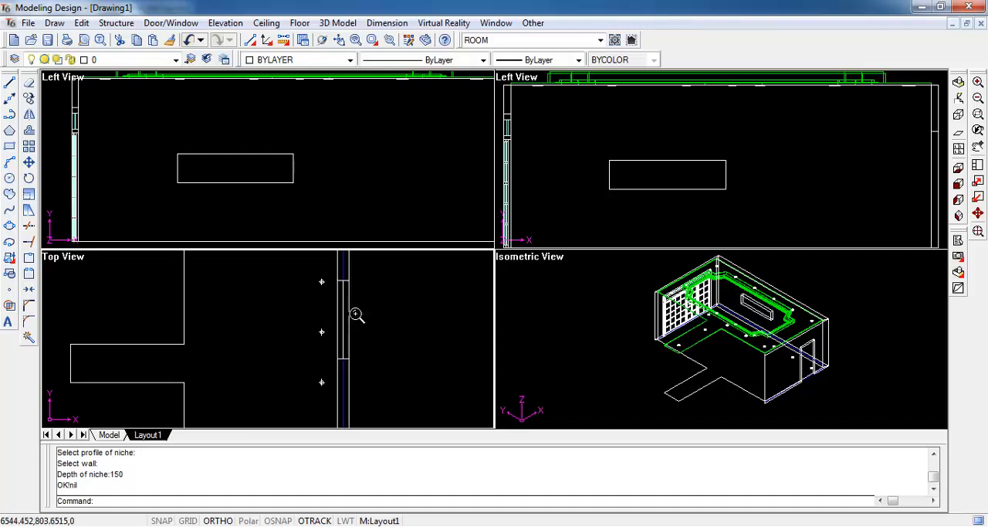
scroll(351, 311, up, 2)
click(348, 303)
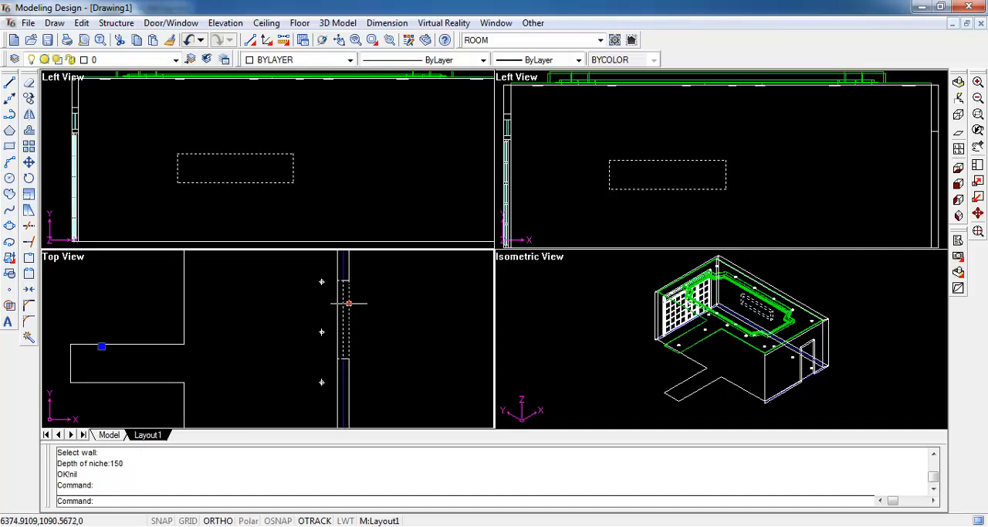
click(315, 171)
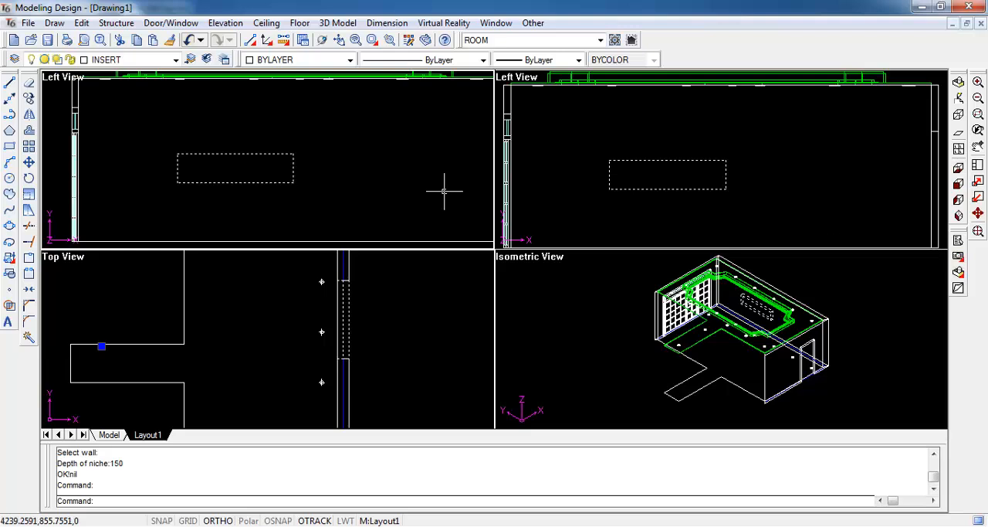
- Show the hidden objects again, selecting the entire room model in the isometric view
click(979, 232)
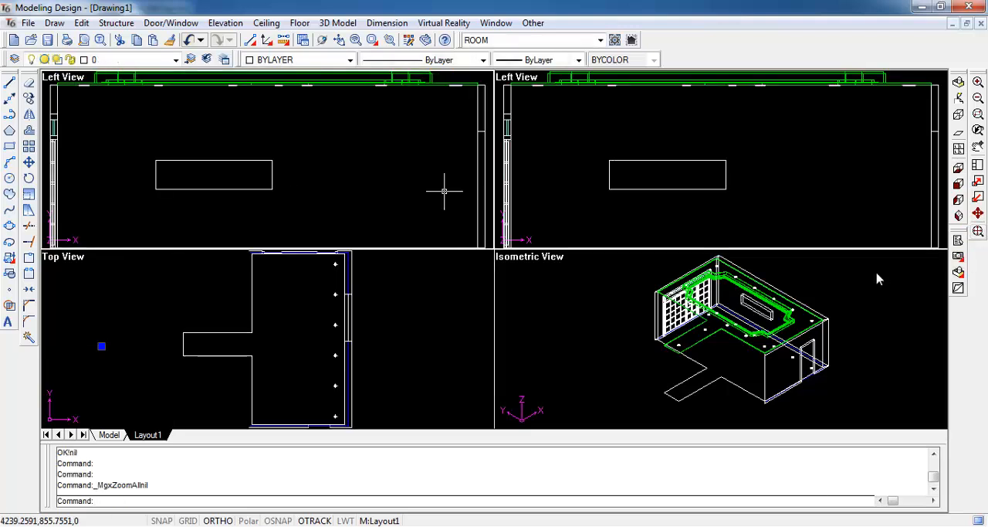
click(534, 22)
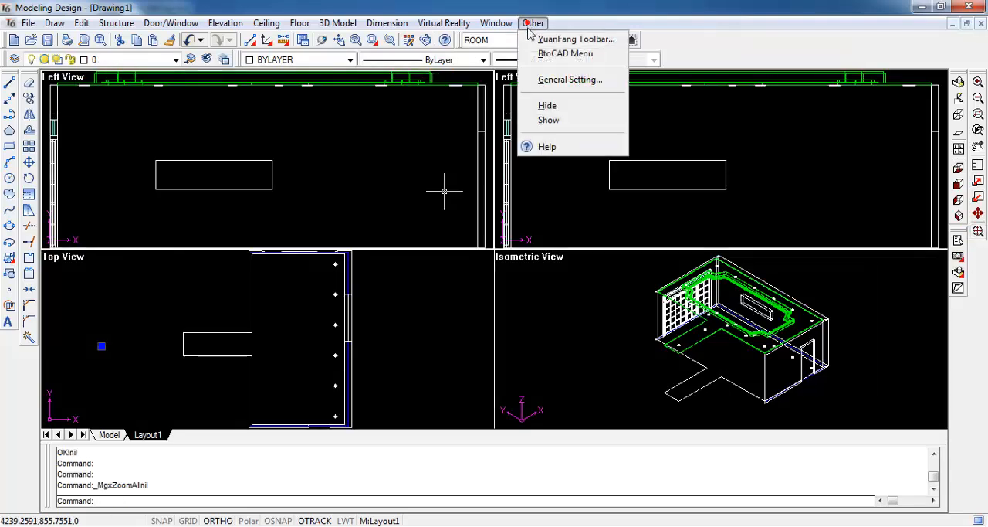
click(549, 120)
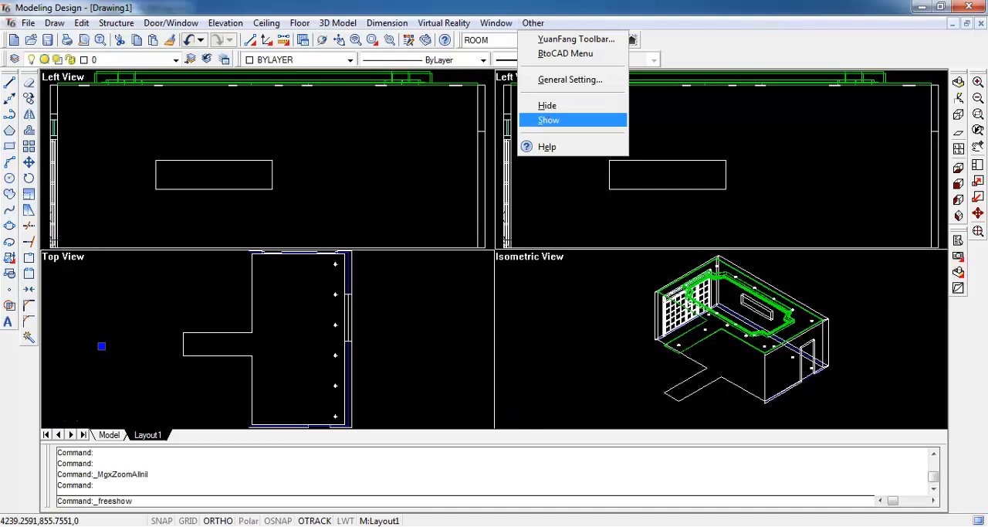
click(590, 254)
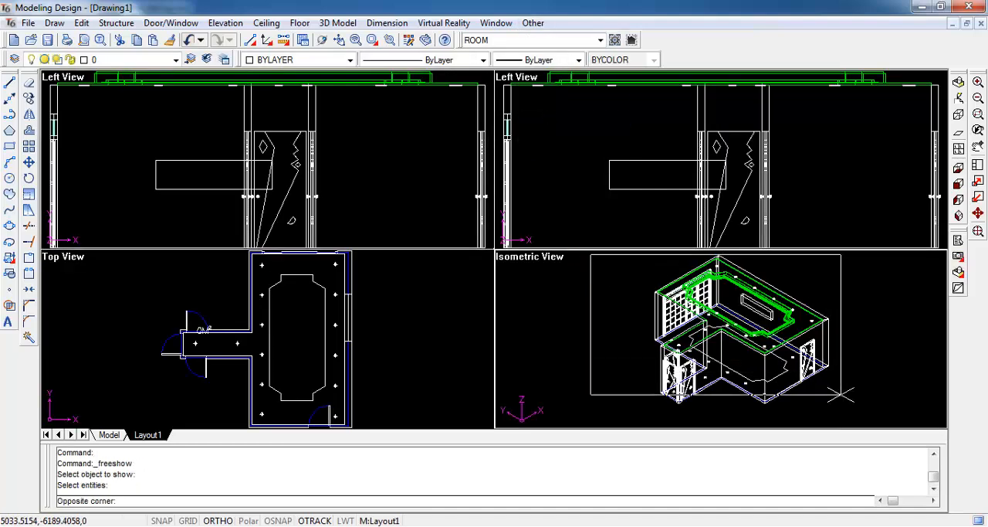
click(849, 410)
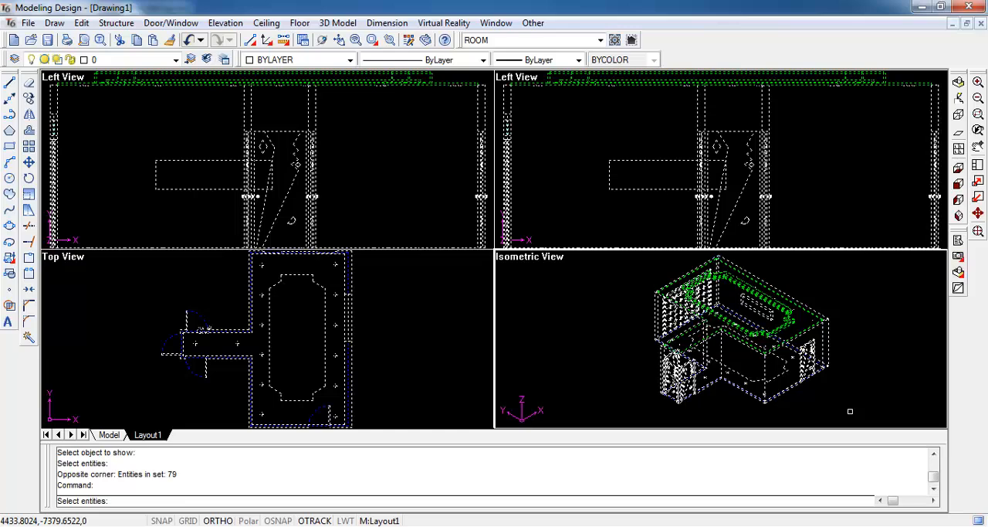
key(Return)
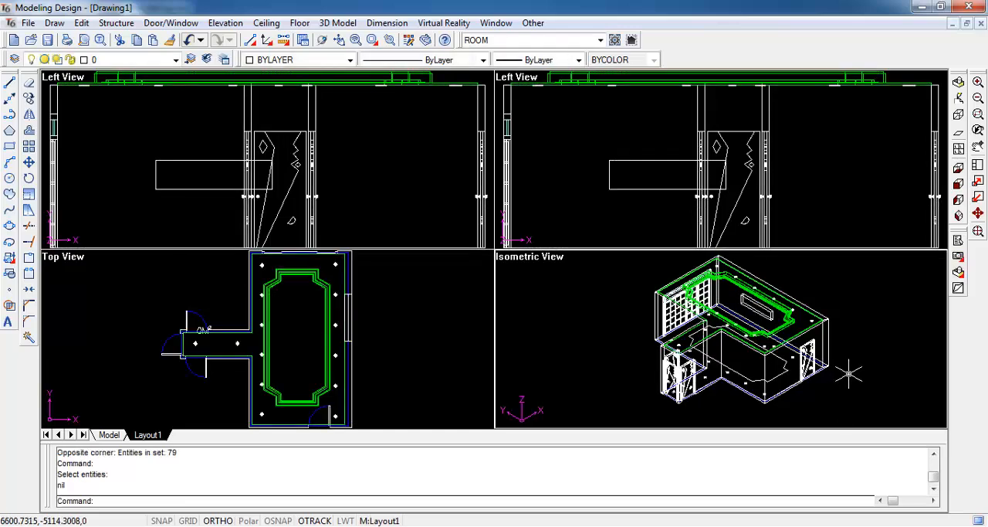
- Merge the ceiling, its lights, the niche and the right wall into the InteriCAD T6 scene with Normal, No combine and mesh size 800
click(444, 23)
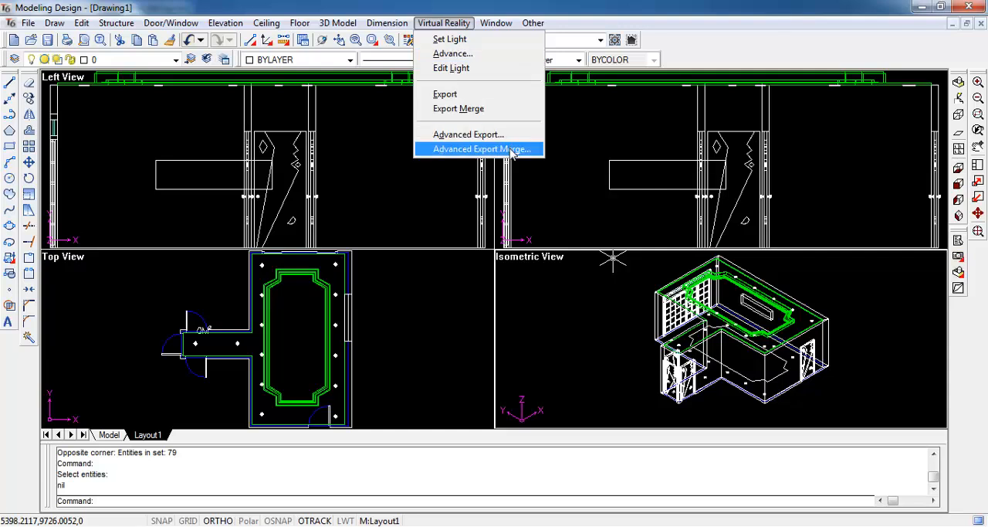
click(538, 150)
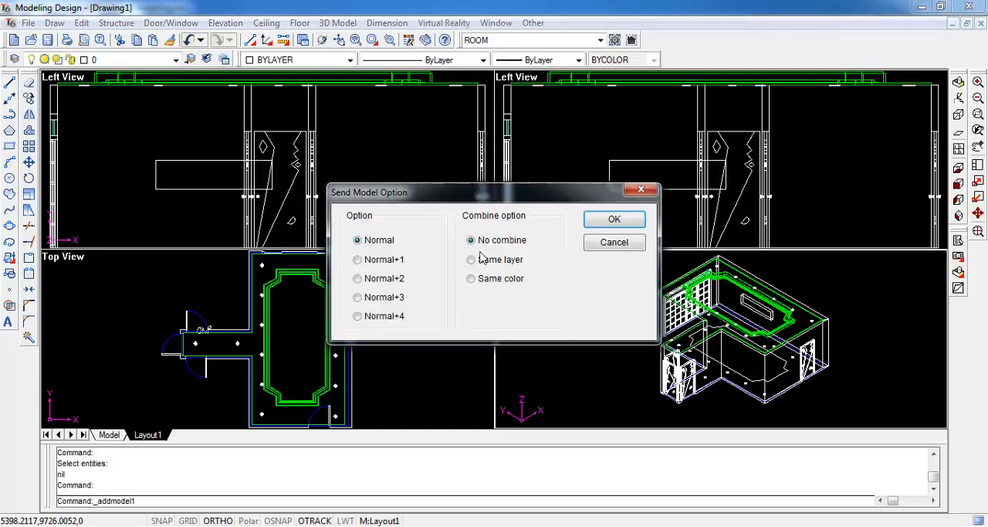
click(614, 219)
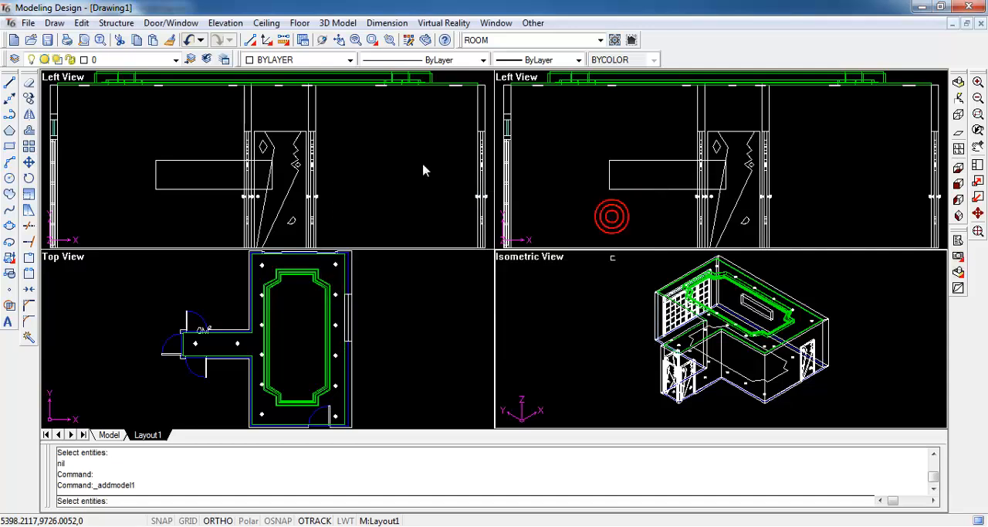
scroll(394, 134, down, 2)
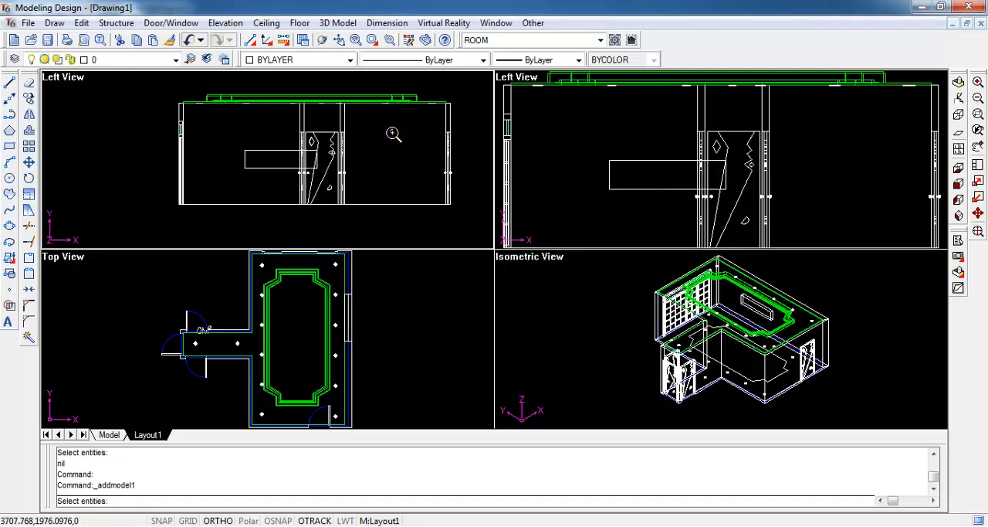
click(159, 78)
click(465, 128)
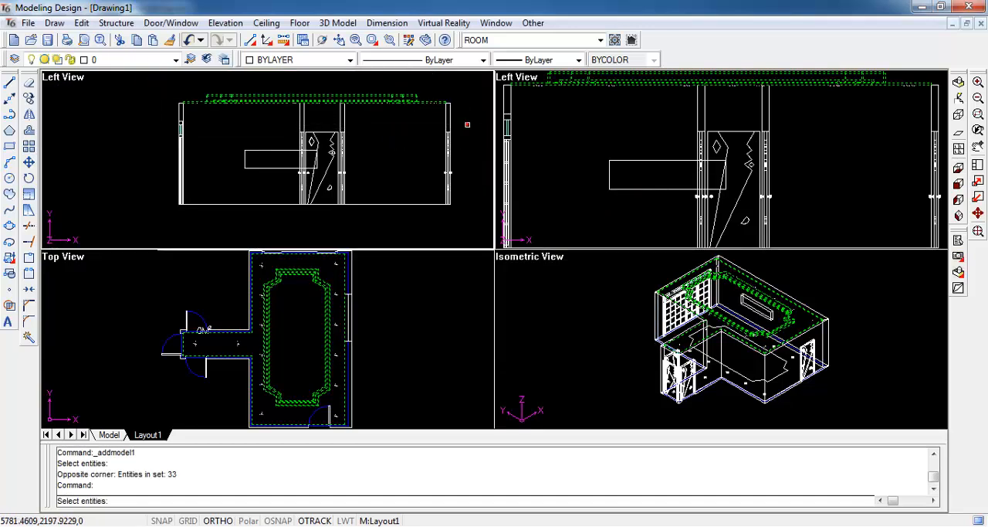
click(756, 309)
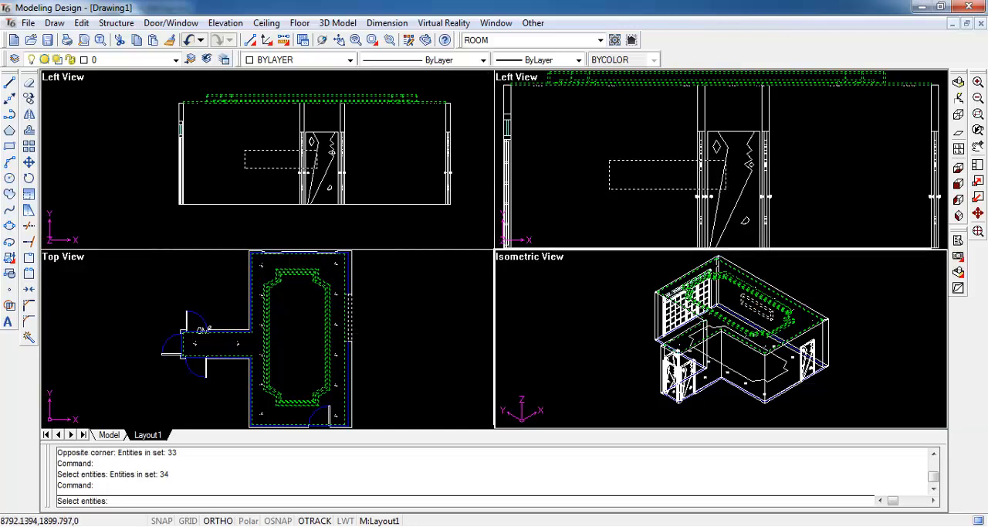
click(779, 290)
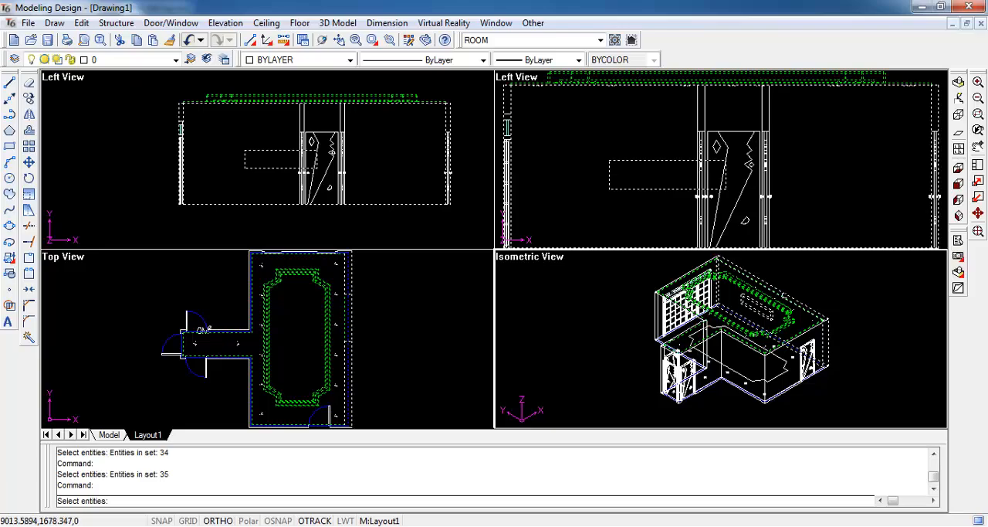
right_click(785, 283)
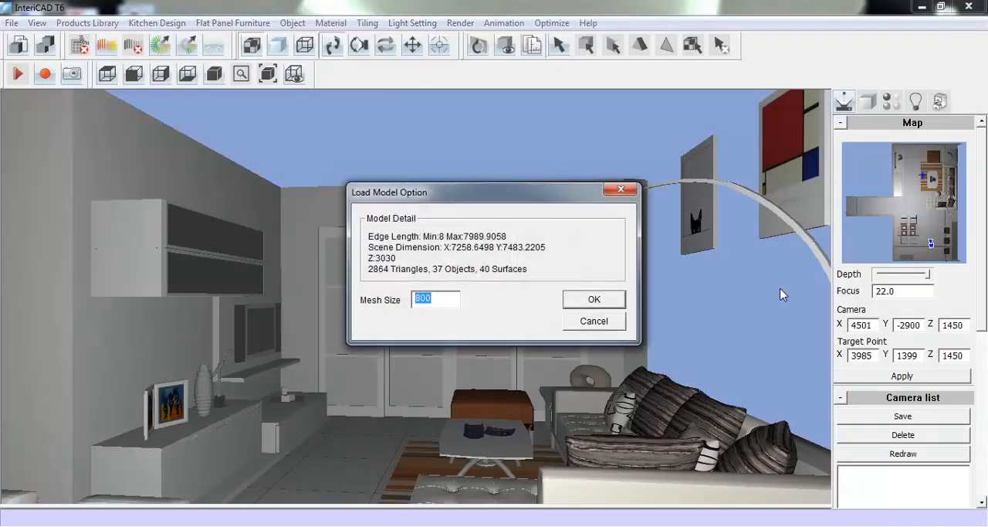
click(594, 299)
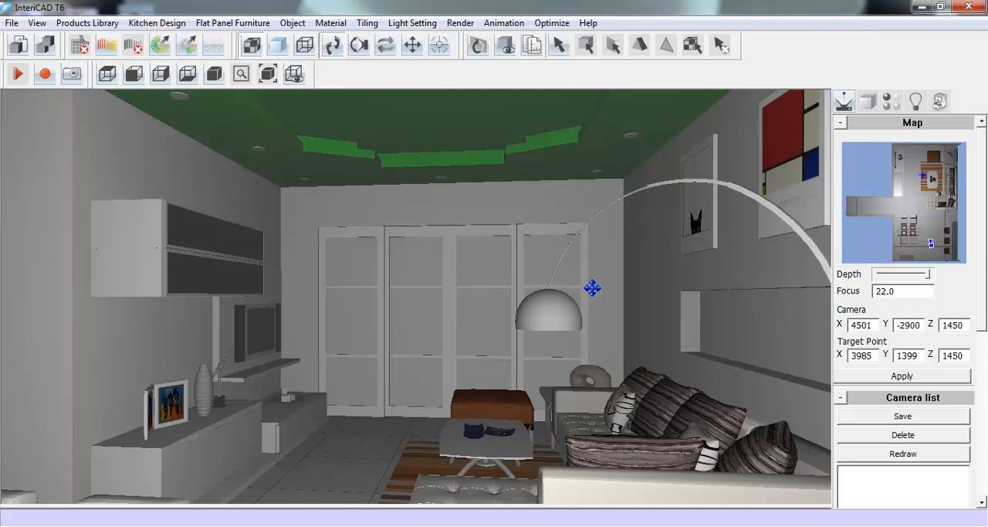
- Set the central ceiling material's diffuse HSV to 1, 0, 1 and apply that material to the remaining green ceiling surfaces
click(897, 105)
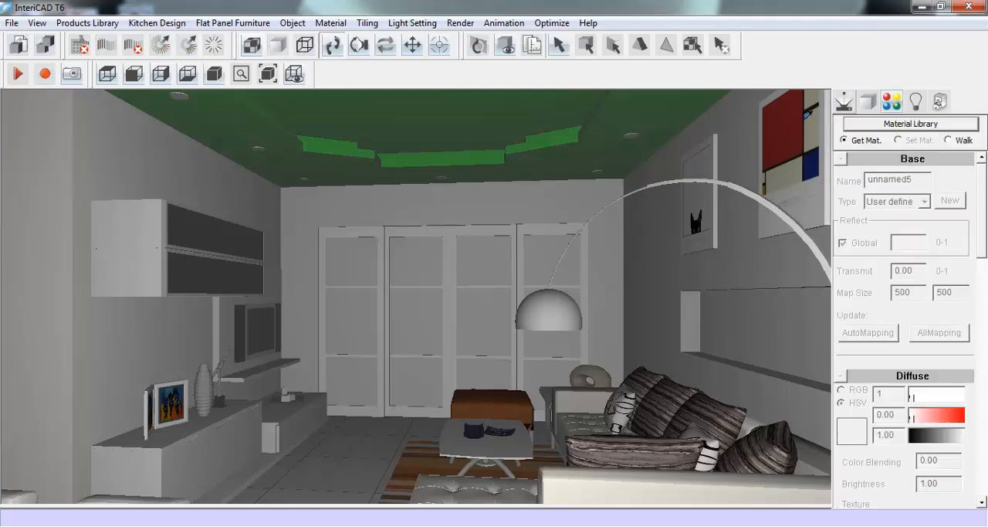
click(522, 113)
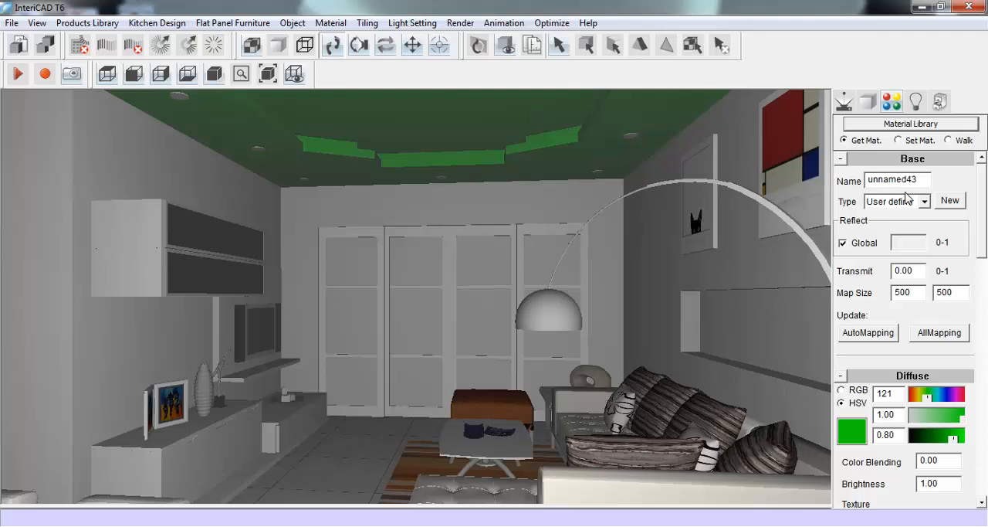
double_click(899, 396)
text(1)
double_click(888, 415)
text(0)
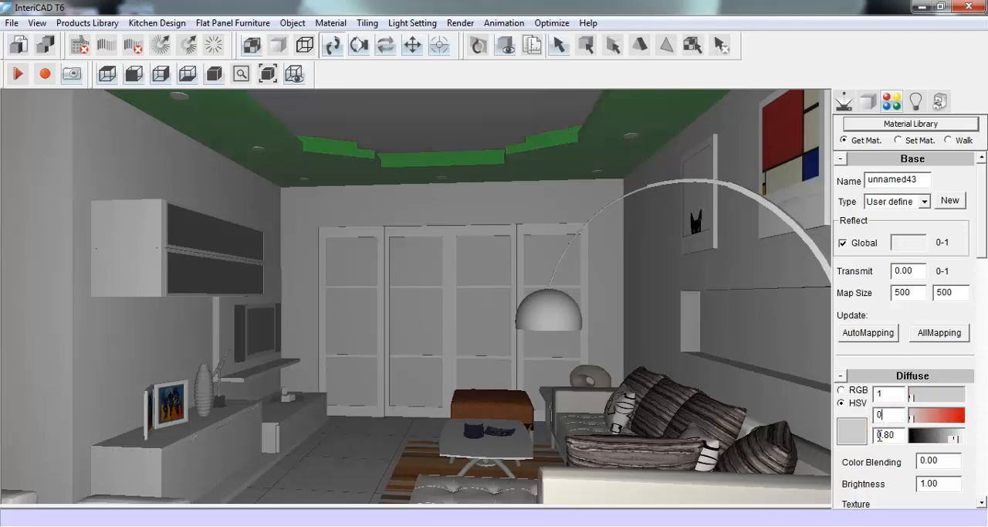
double_click(897, 435)
text(1)
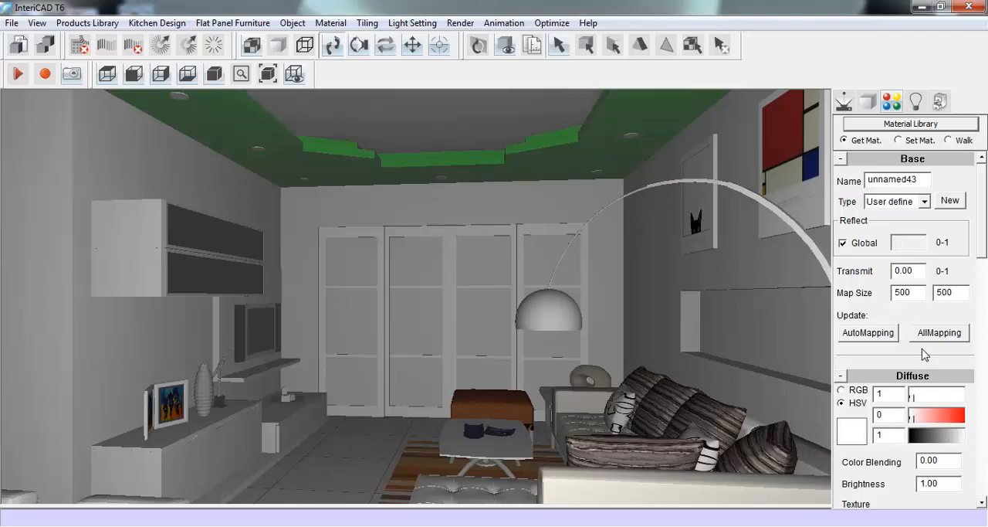
click(899, 141)
click(549, 144)
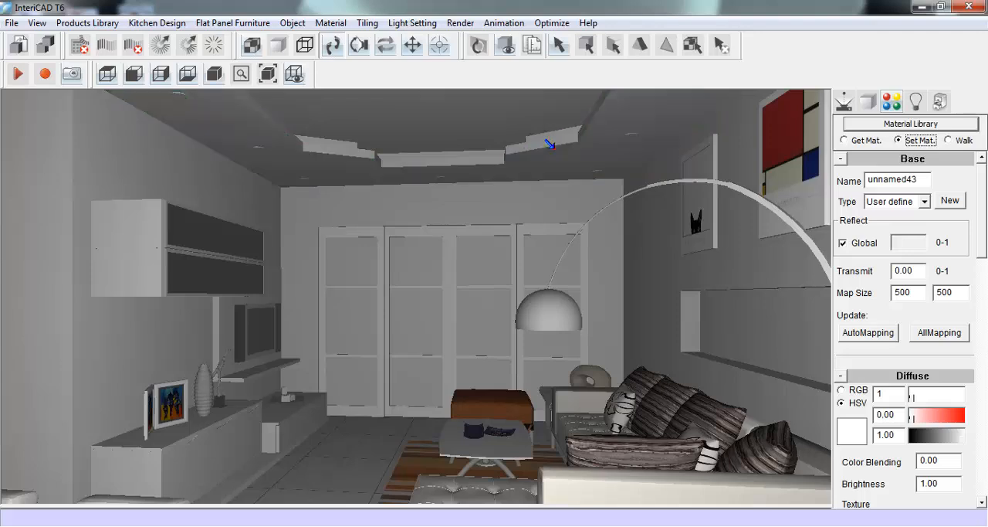
- Open the online library window from the Online Cloud Library category of the products library, with the camera tilted up to the ceiling
click(844, 102)
drag(490, 309, 506, 324)
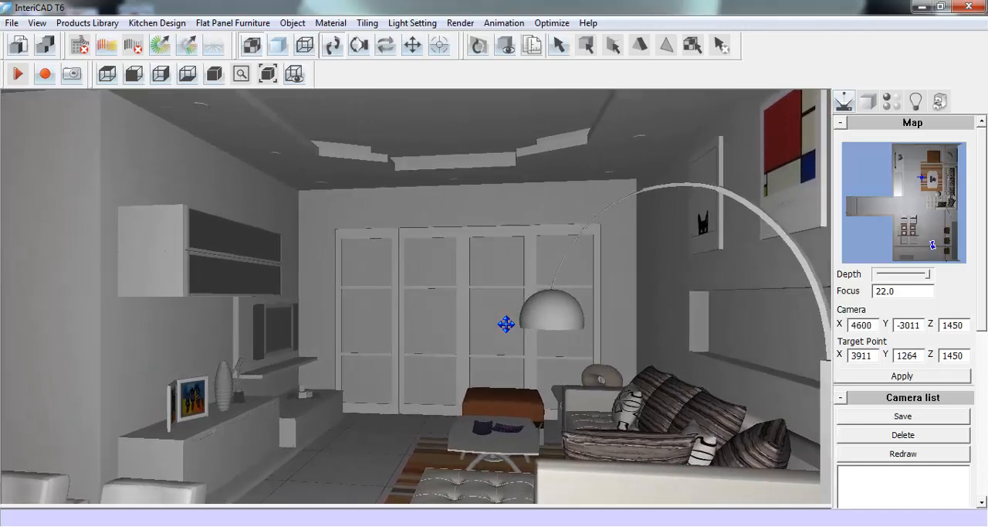
click(385, 159)
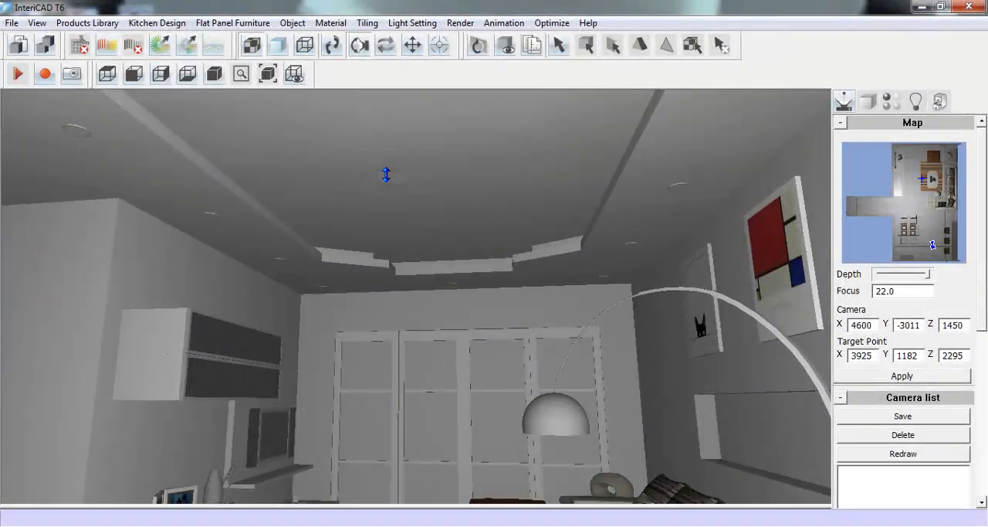
click(334, 44)
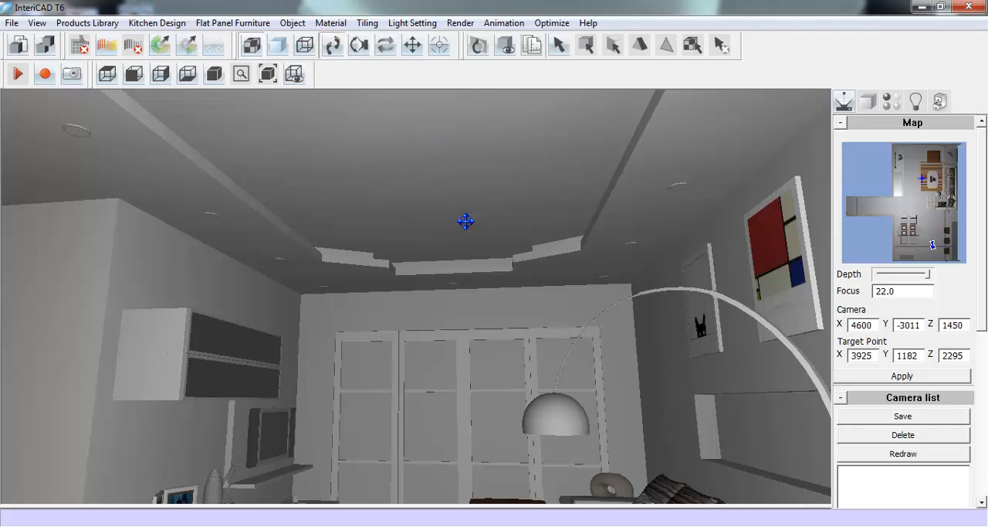
click(87, 23)
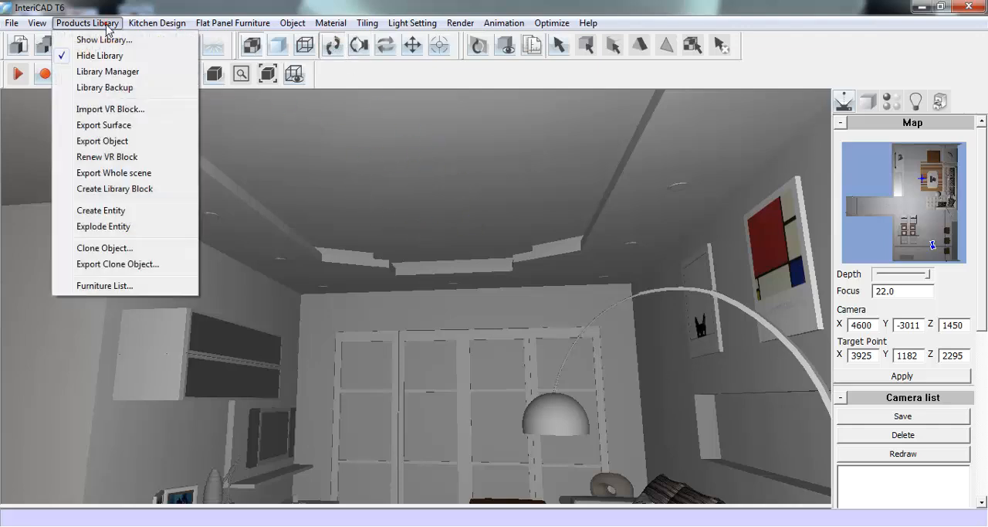
click(104, 40)
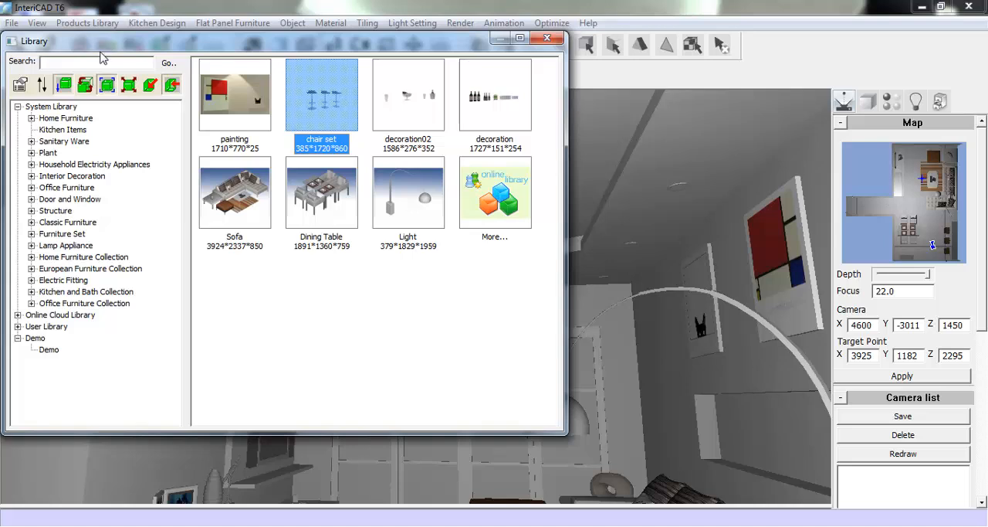
click(18, 315)
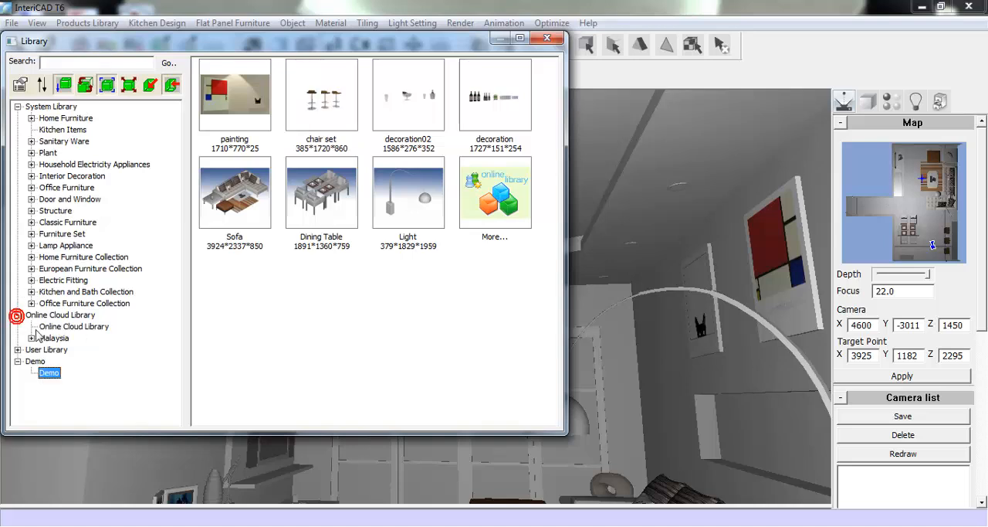
click(78, 327)
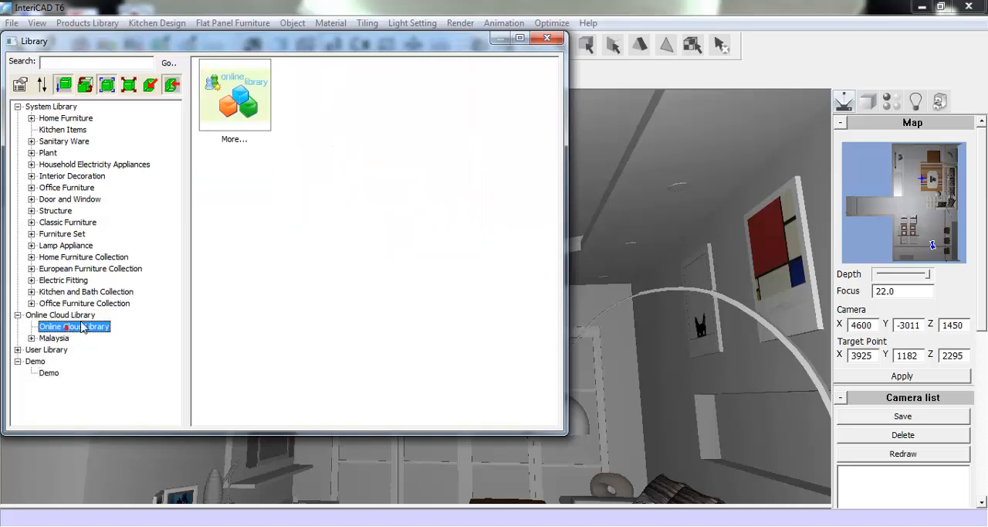
double_click(245, 94)
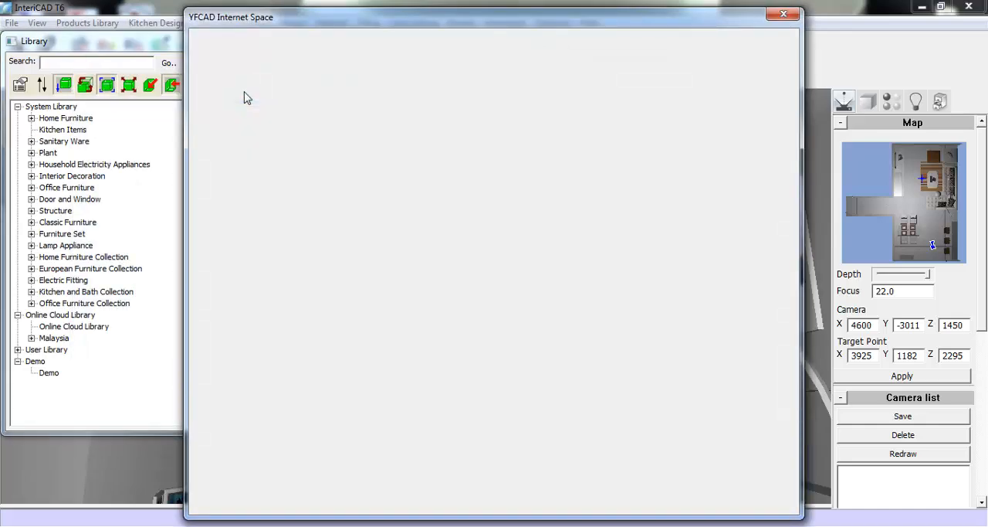
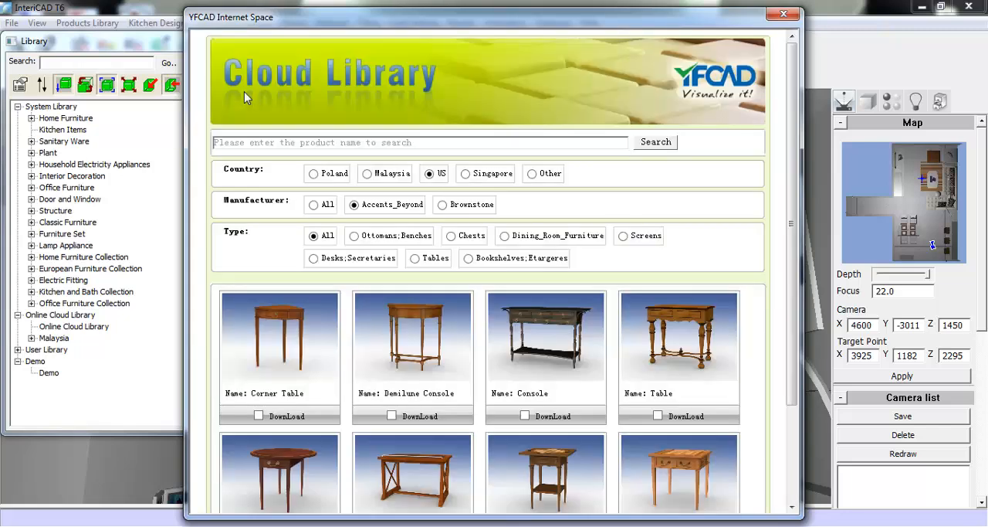
- Look through the Malaysian cloud library products of Meues_Design, Deka, Dynamic, HunterDouglas, Inovar, Electrolux and Alfo, and close the cloud library window
click(367, 173)
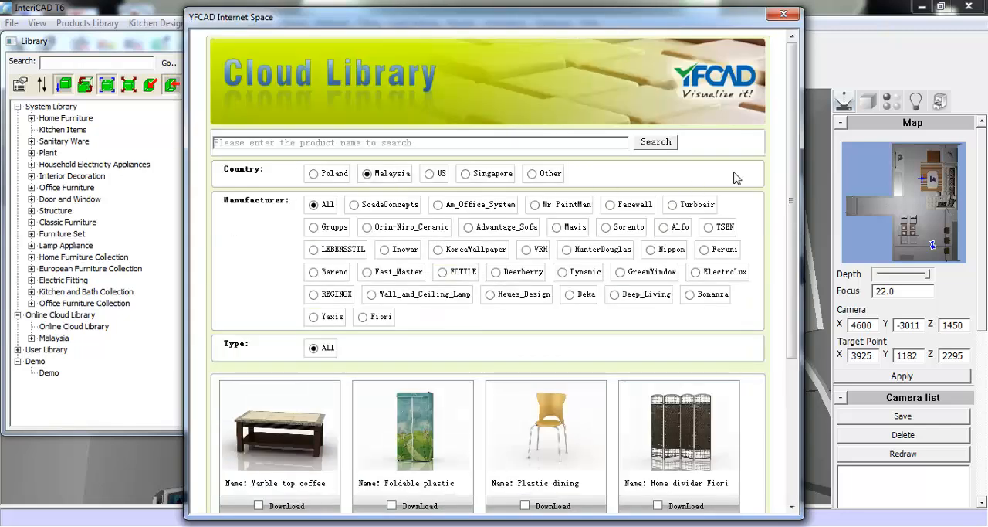
scroll(695, 174, down, 5)
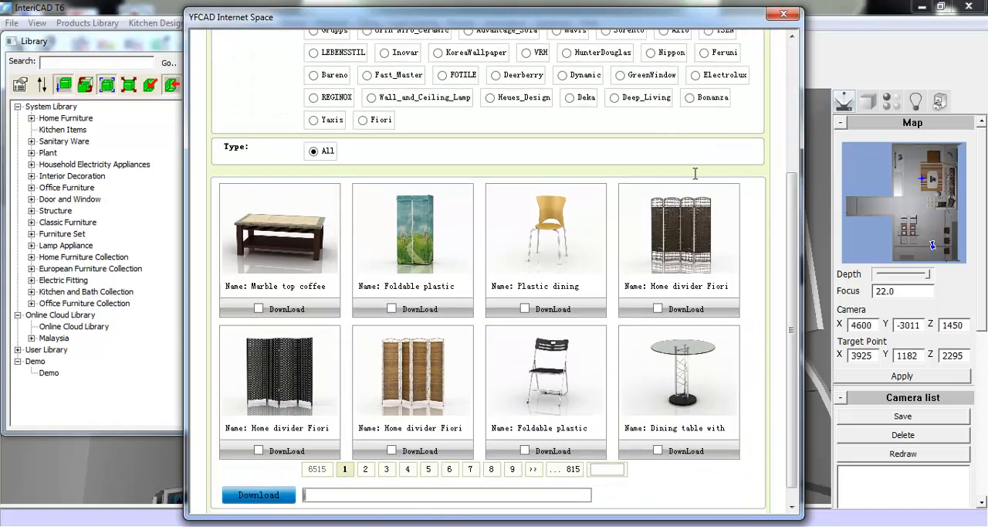
click(491, 98)
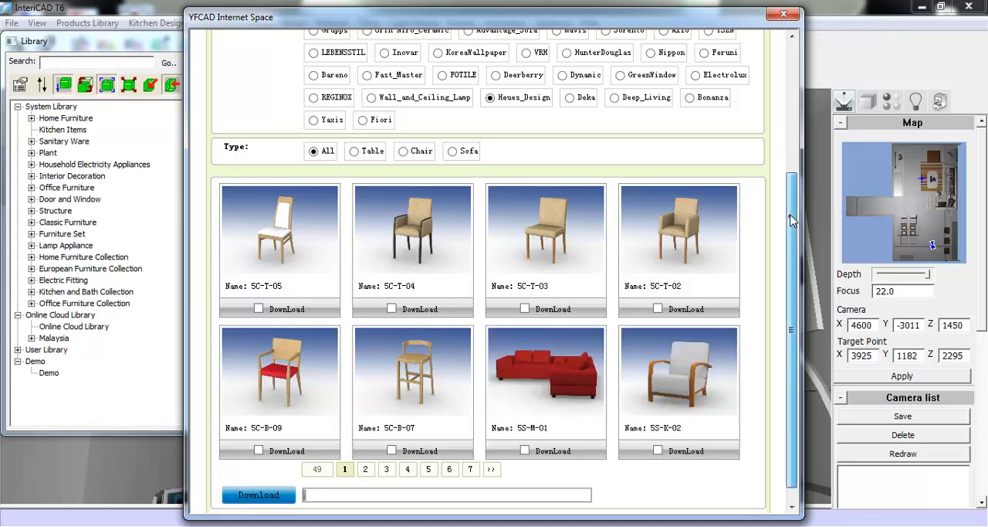
drag(793, 221, 791, 197)
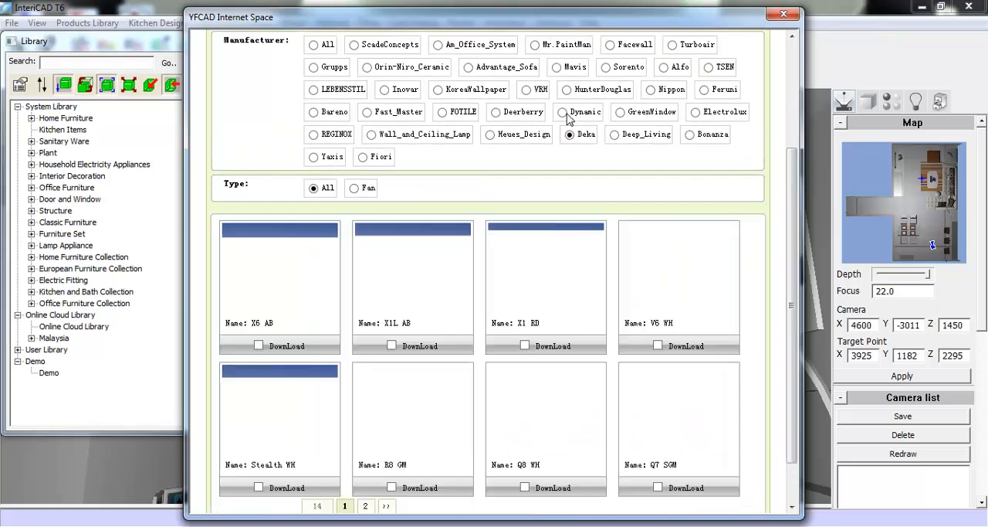
click(566, 113)
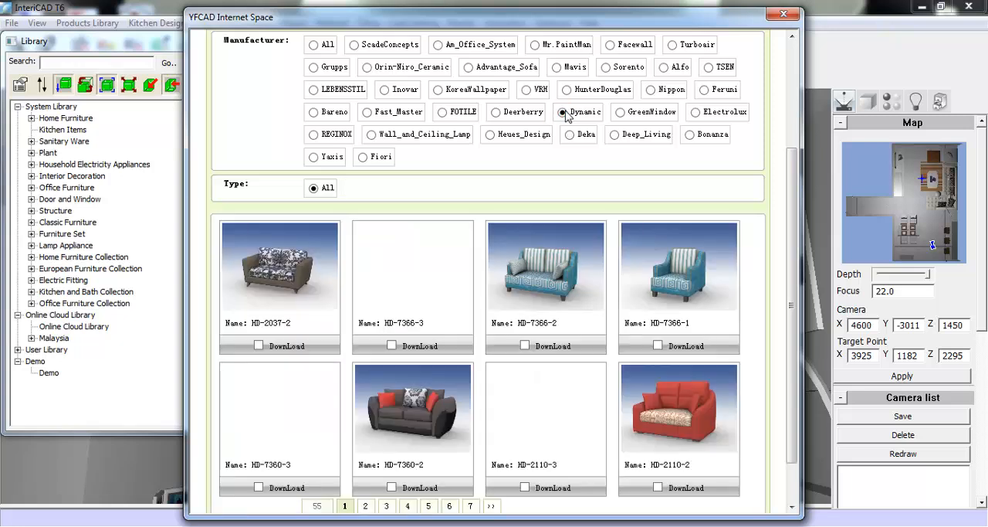
click(568, 89)
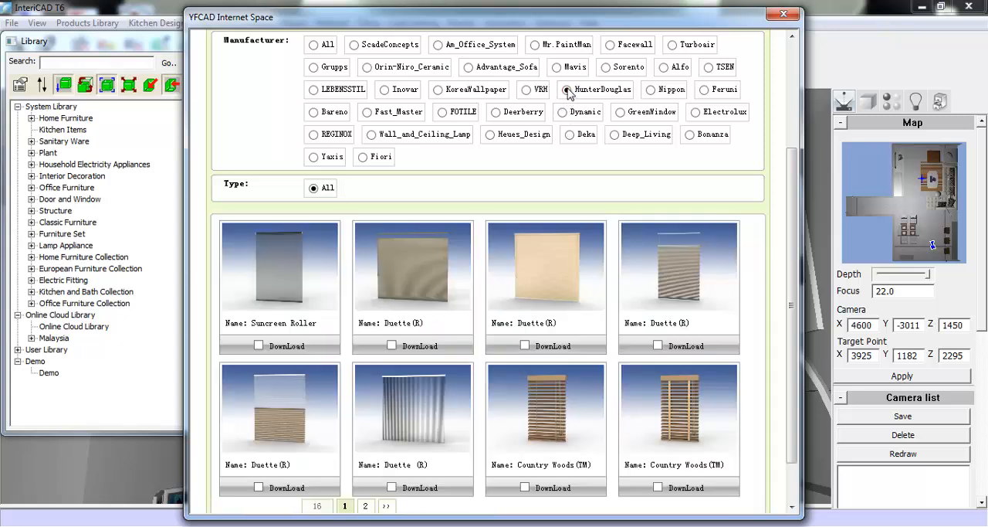
click(386, 91)
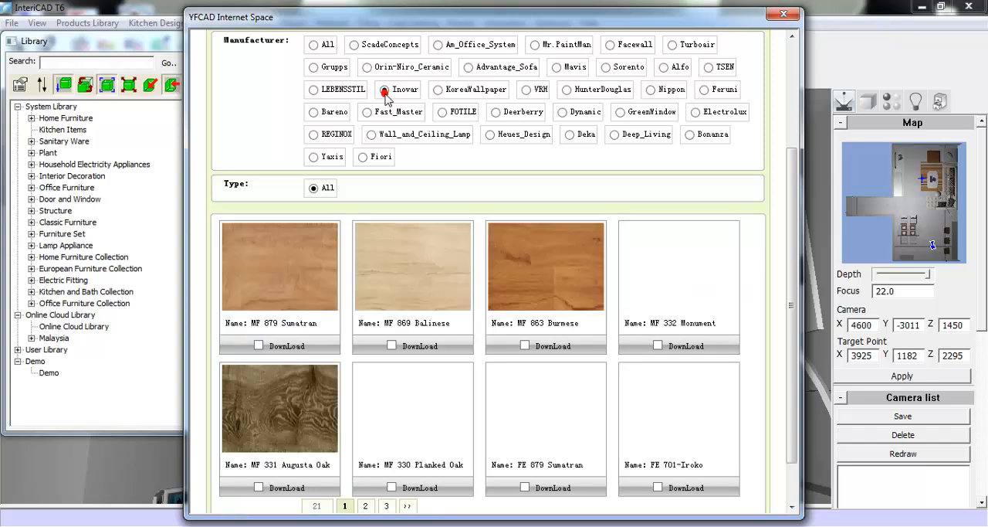
click(696, 114)
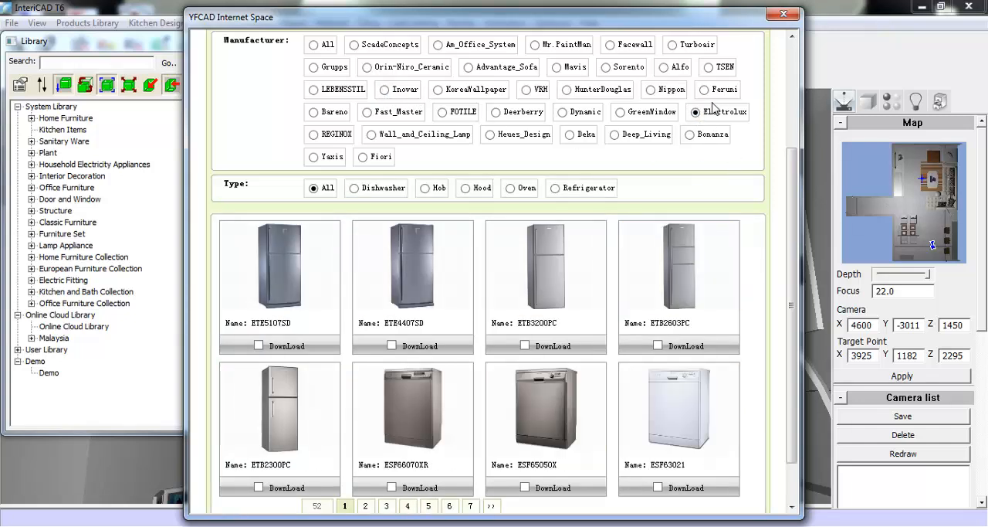
click(665, 69)
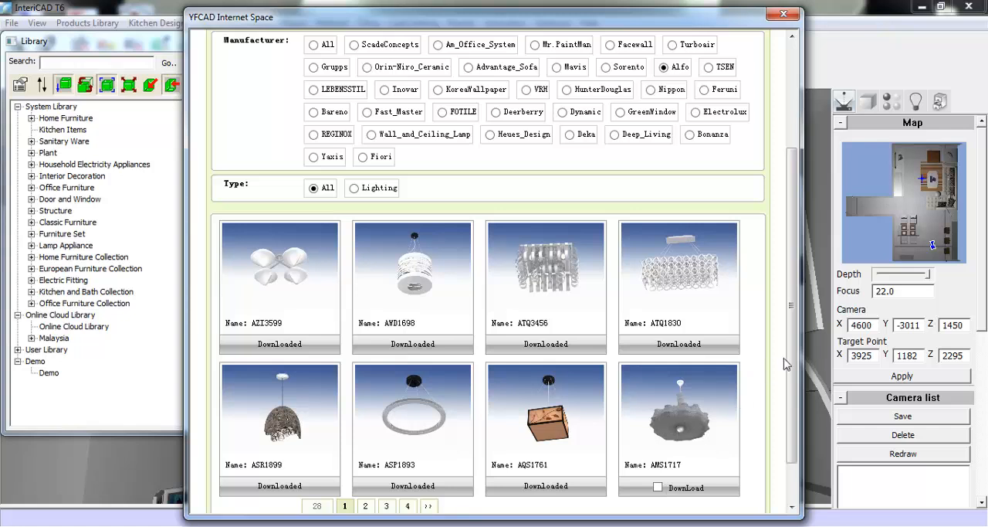
scroll(786, 363, down, 1)
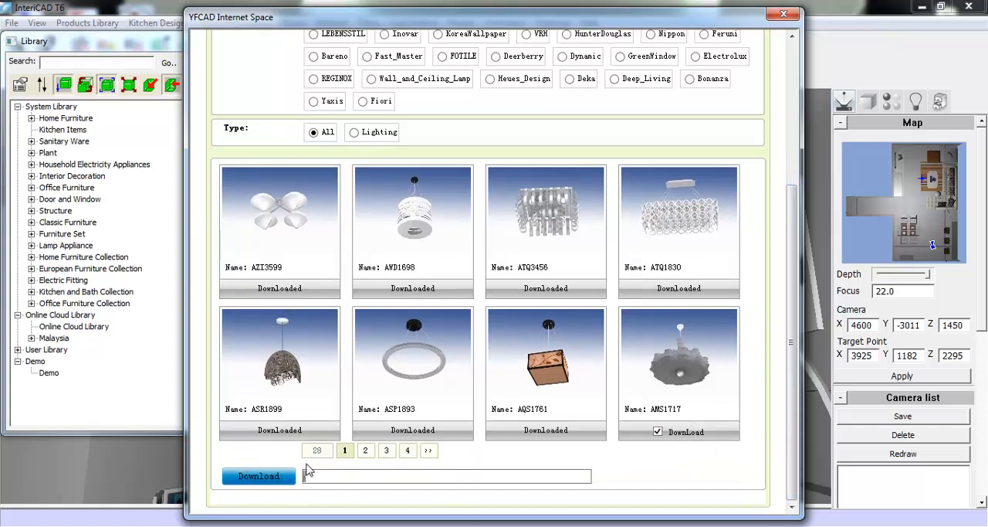
click(782, 17)
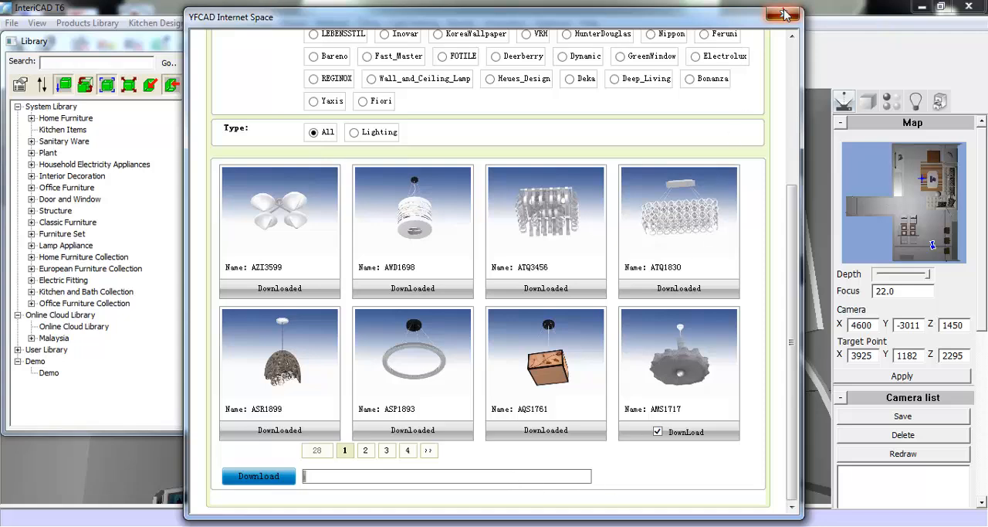
- Place the 549*548*247 lamp from the Malaysia Alfo Lighting category on the central ceiling at height 3000
click(31, 338)
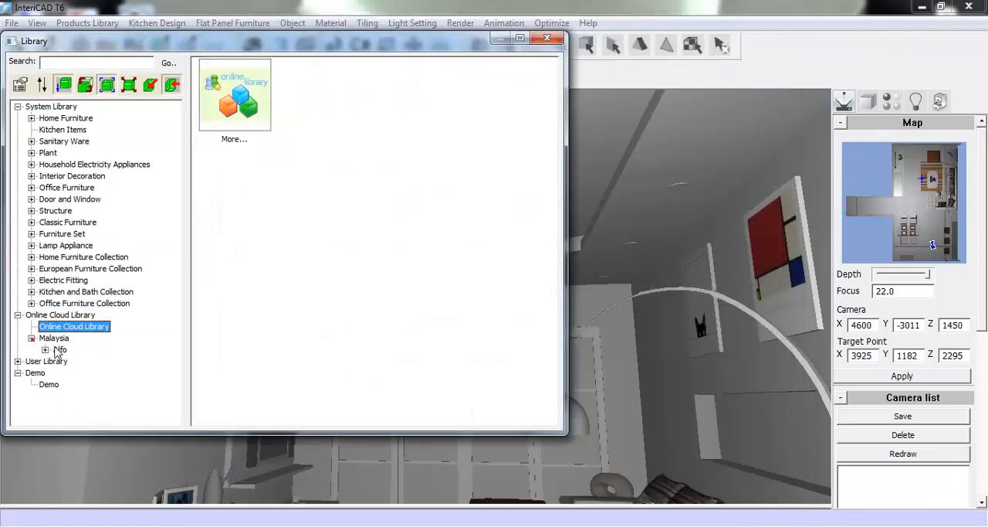
click(46, 350)
click(78, 361)
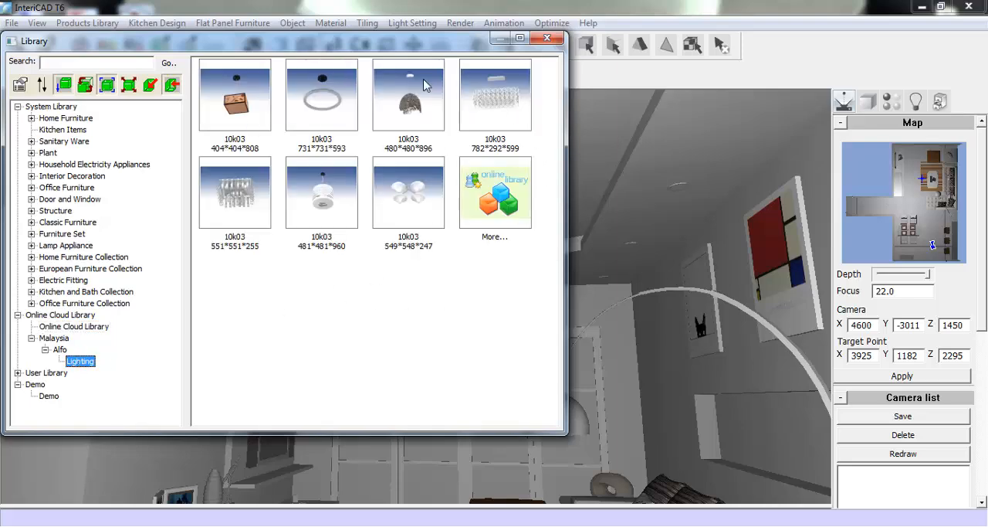
click(413, 200)
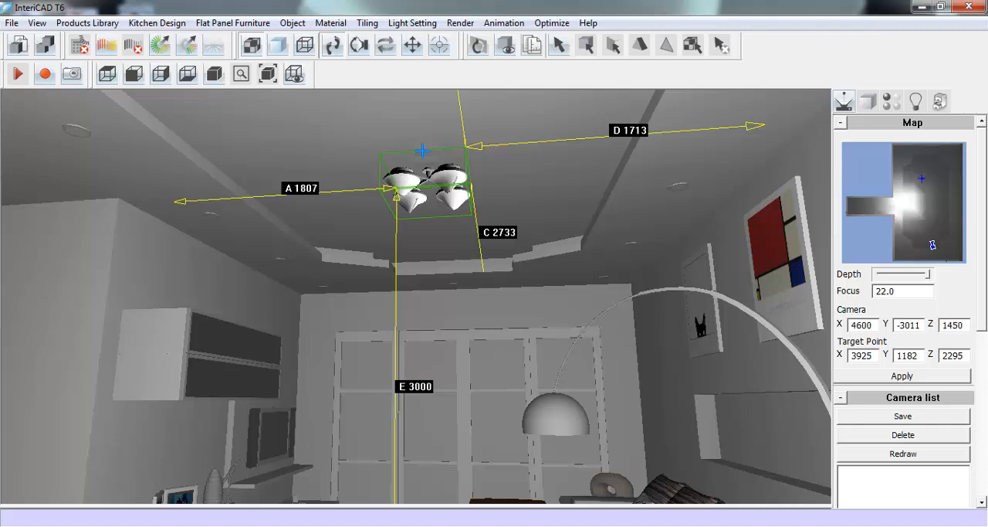
click(423, 151)
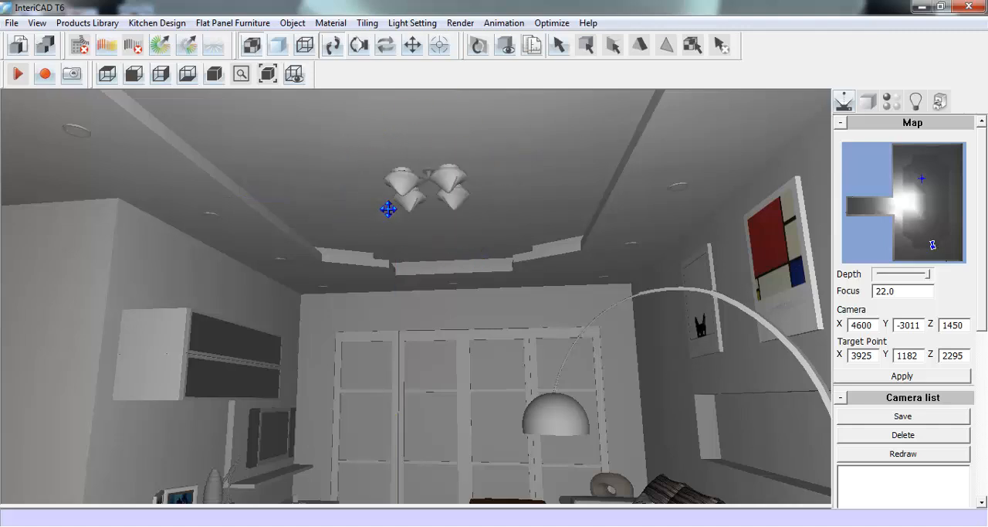
- Place the a_sp08 sculpture from Interior Decoration's Other Decoration 1 category at the far end of the niche above the sofa, at height 1000
click(359, 45)
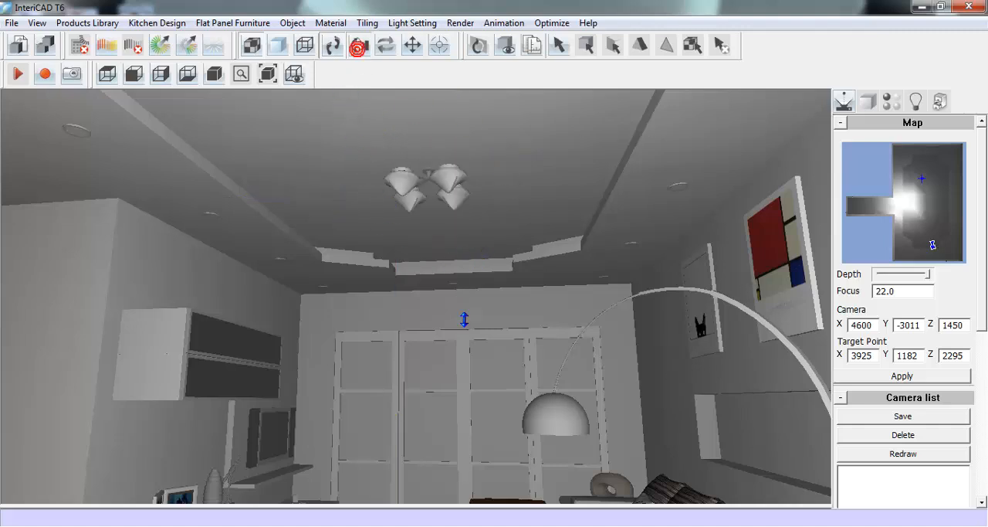
drag(468, 342, 468, 319)
click(332, 45)
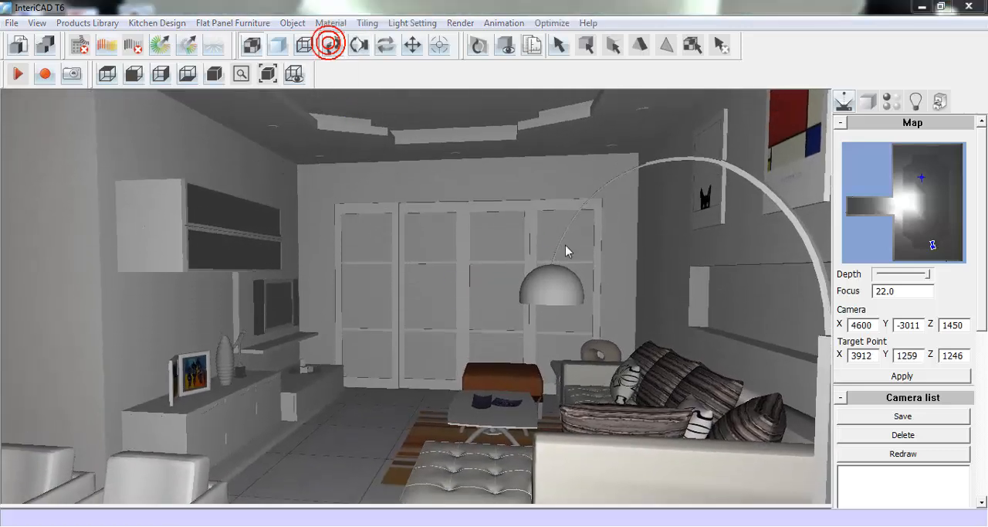
click(556, 320)
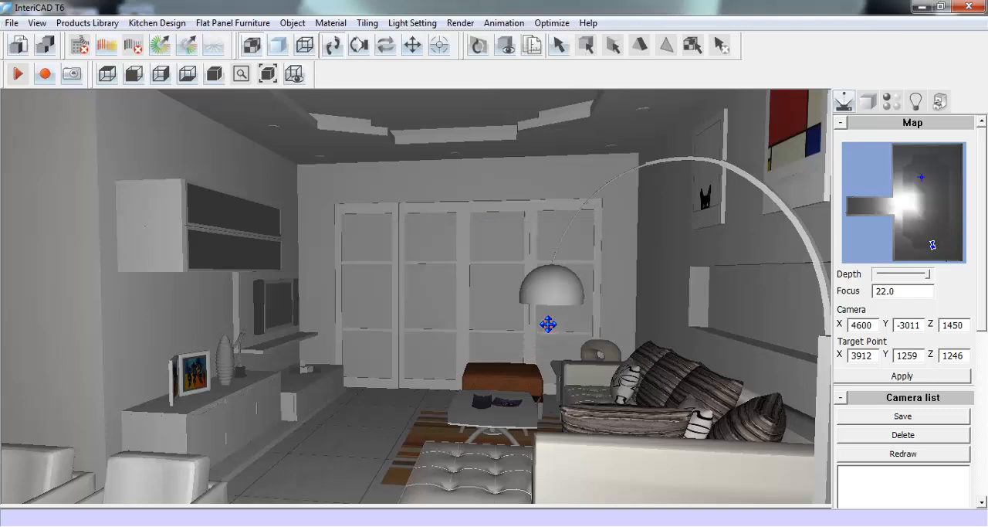
mouse_move(528, 296)
mouse_down()
mouse_move(528, 314)
mouse_move(490, 355)
mouse_move(203, 360)
mouse_up()
drag(498, 357, 420, 349)
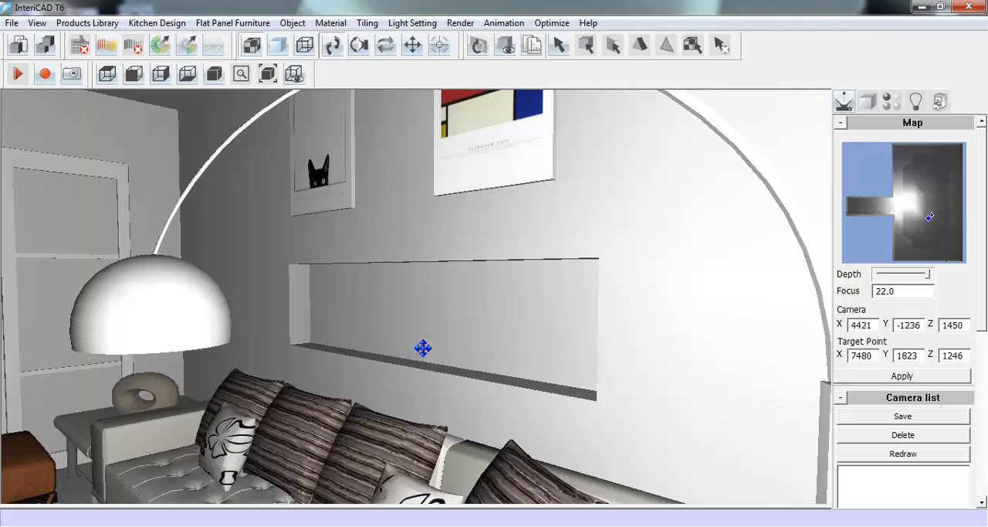
click(98, 24)
click(101, 36)
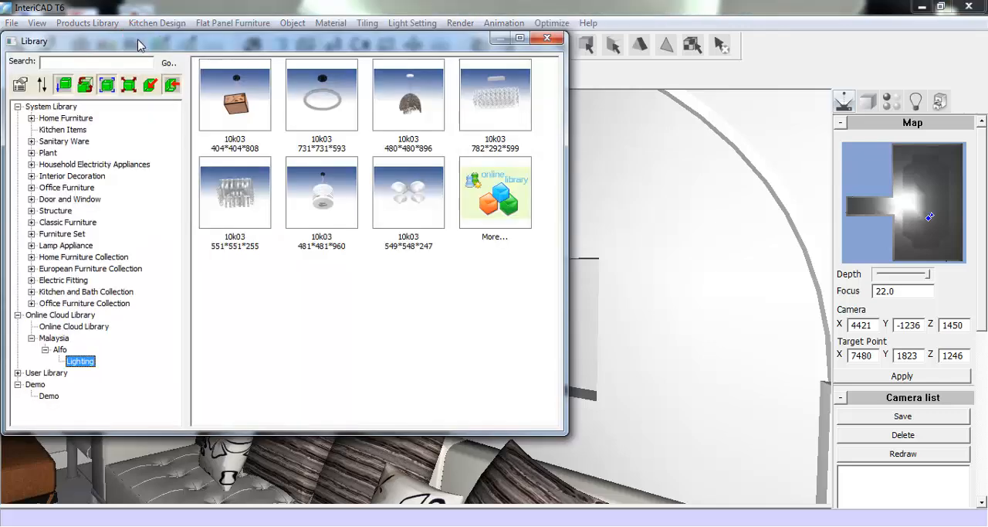
click(31, 177)
click(78, 210)
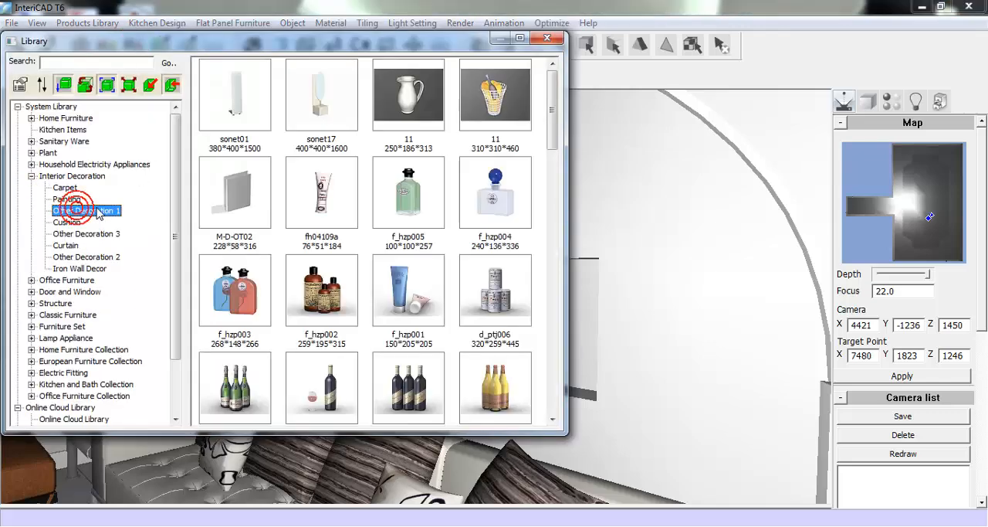
drag(550, 108, 525, 255)
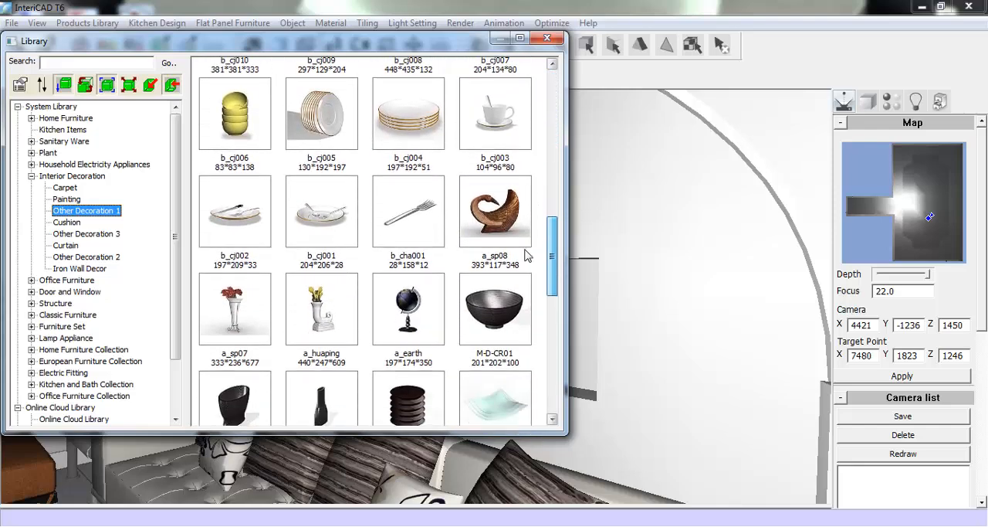
click(488, 216)
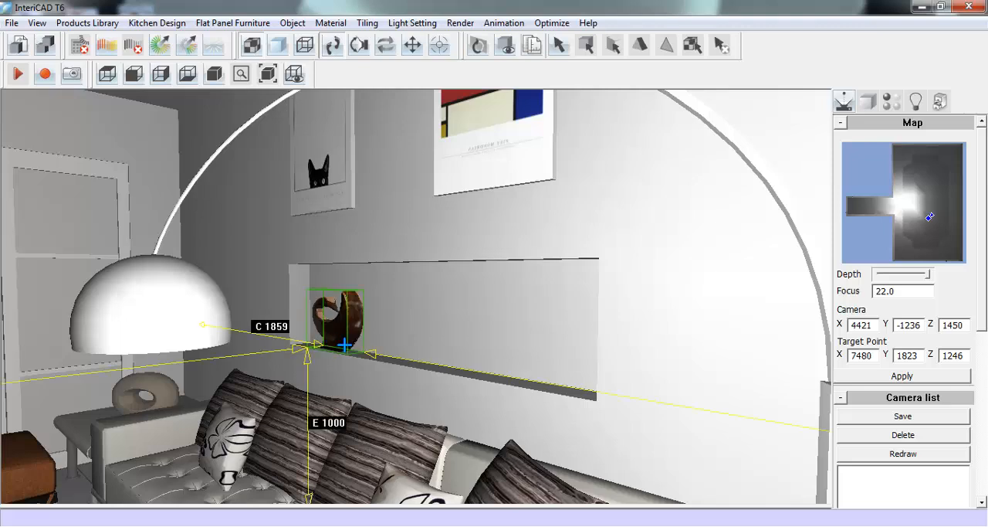
click(344, 345)
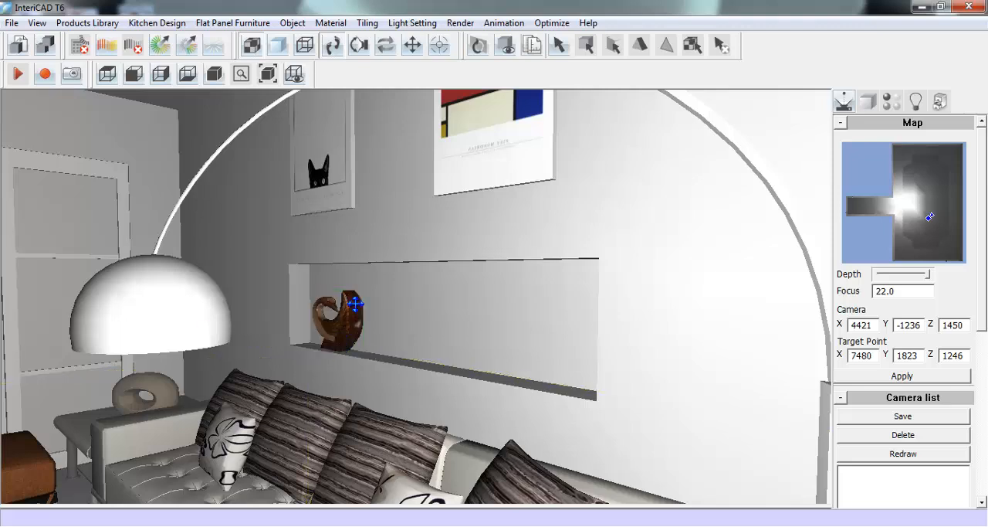
right_click(355, 303)
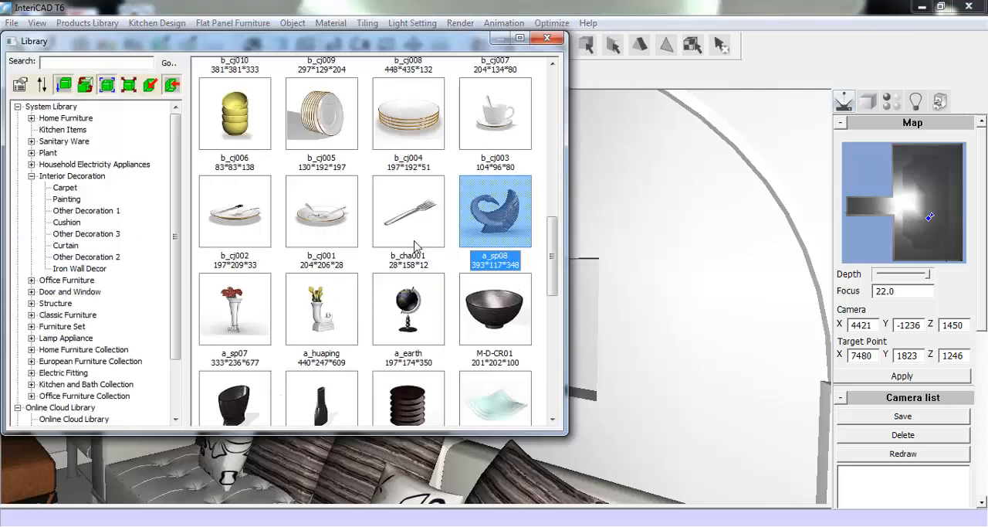
- Place sailboat model 38 from the Other Decoration 3 category in the middle of the niche shelf, at height 1000
click(98, 233)
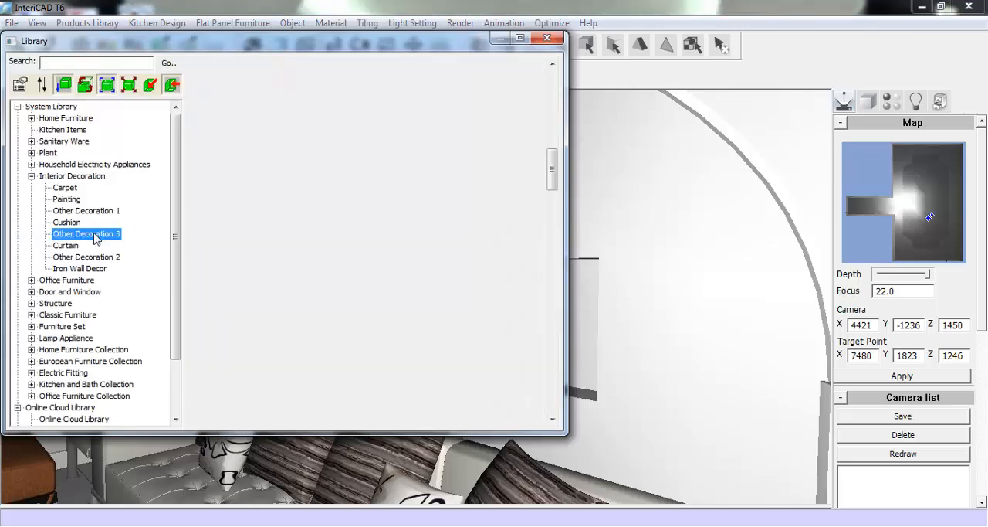
drag(551, 167, 531, 376)
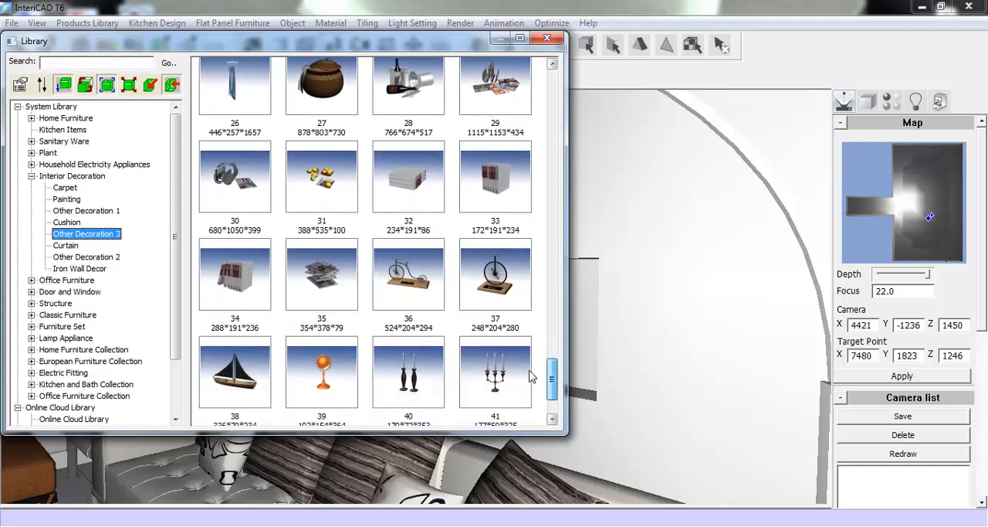
click(249, 376)
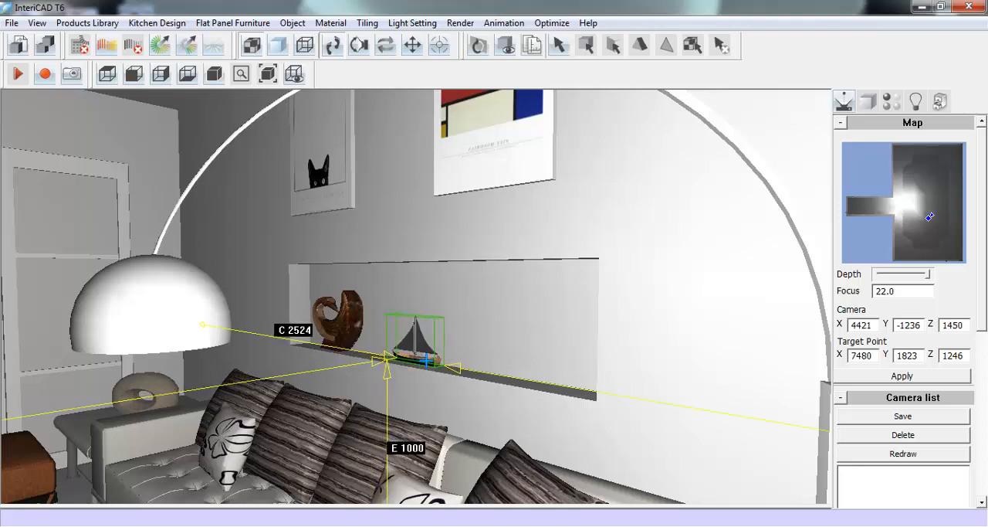
click(417, 337)
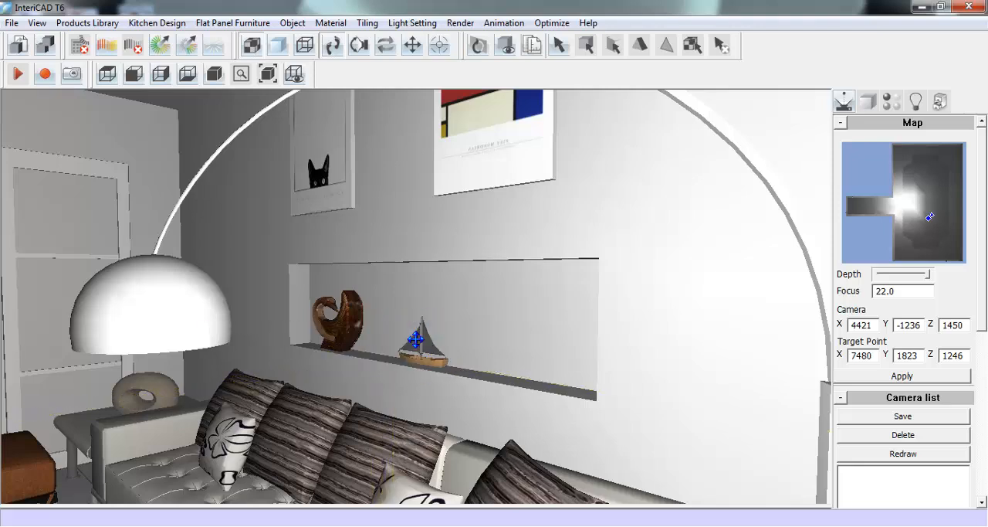
right_click(416, 341)
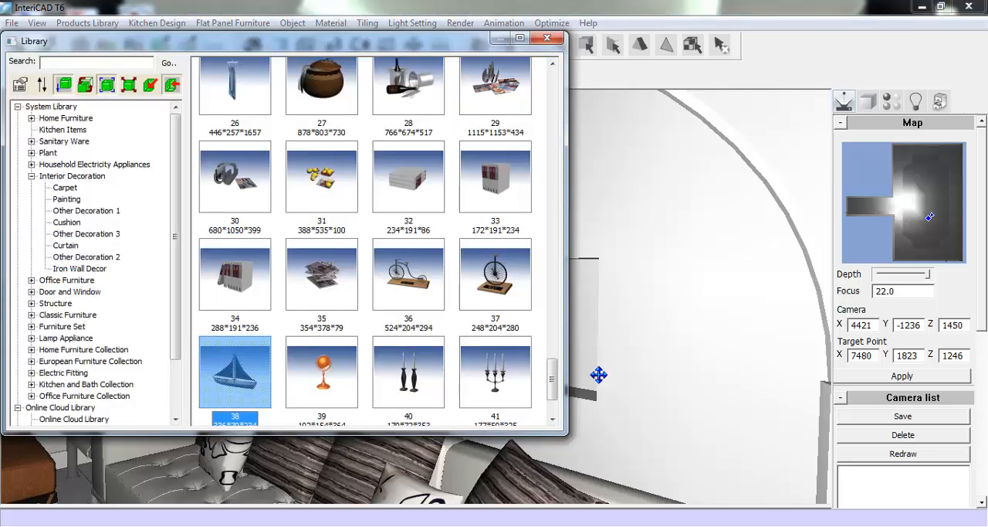
- Place the curved other_08 dish from the Other Decoration 3 category at the near end of the niche shelf, at height 1000
drag(552, 378, 535, 174)
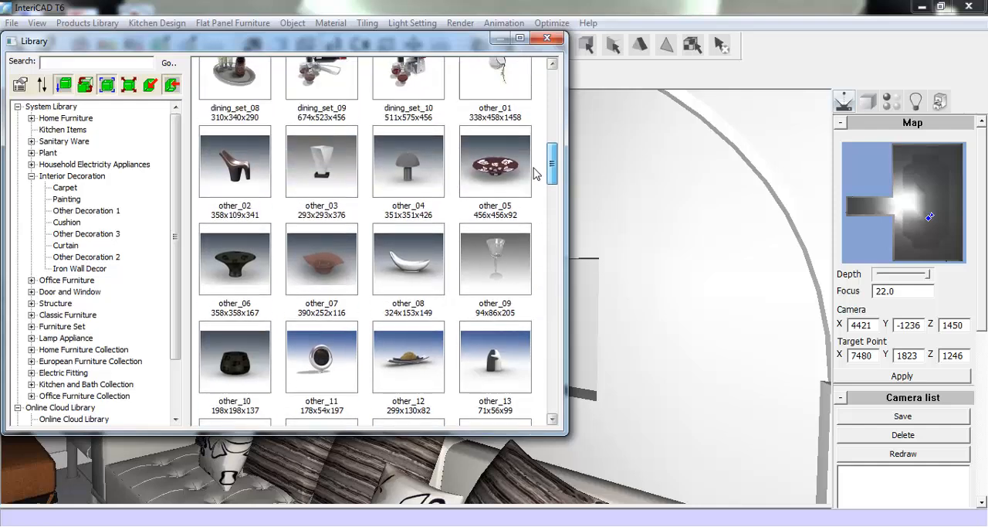
click(408, 259)
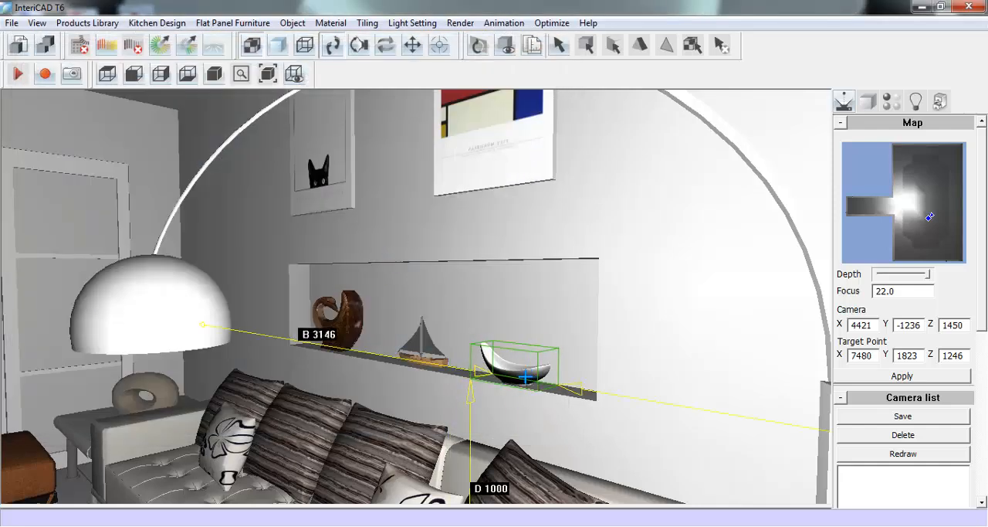
click(525, 377)
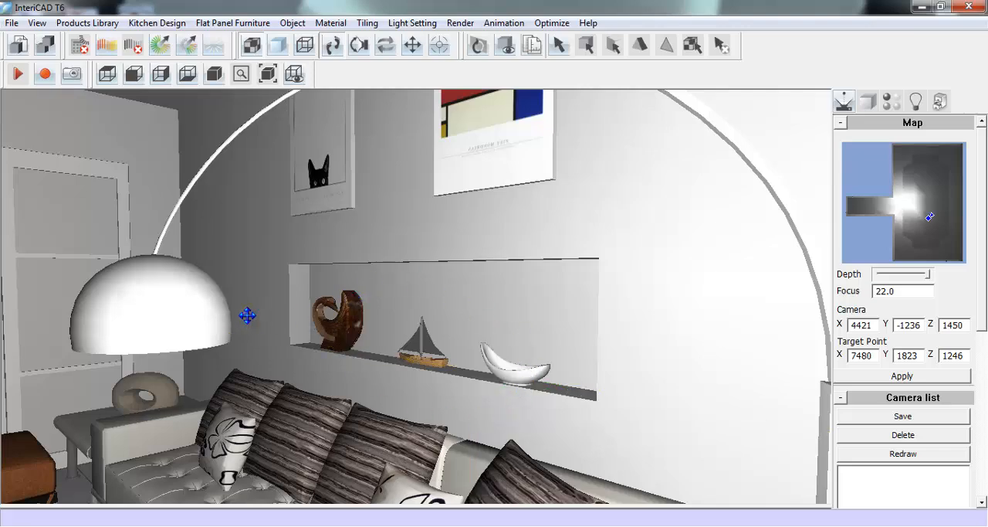
- Return the camera to an overall view of the living room facing the sliding doors, with the sofa and niche in frame
drag(251, 317, 532, 315)
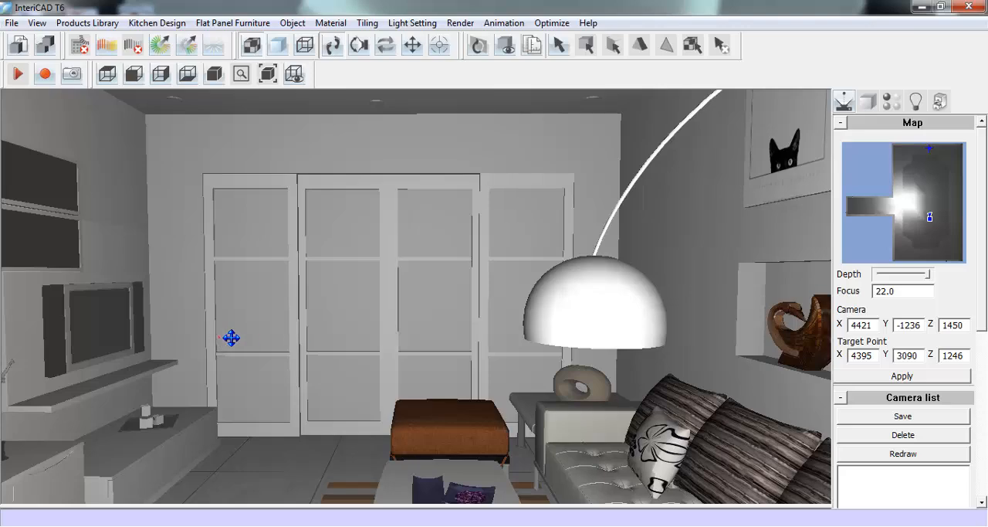
drag(232, 337, 262, 334)
right_drag(263, 334, 260, 293)
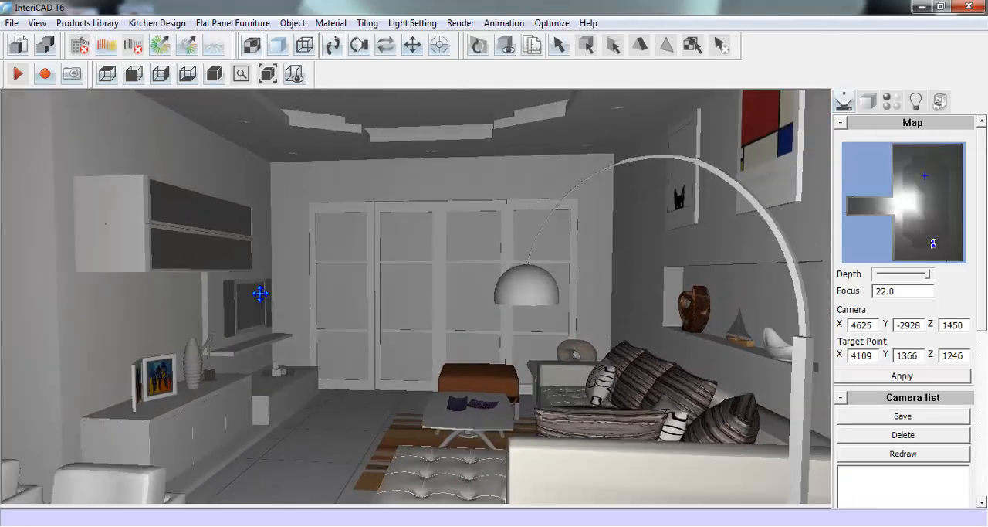
- Start Tiling Design on the living room floor
drag(260, 294, 259, 295)
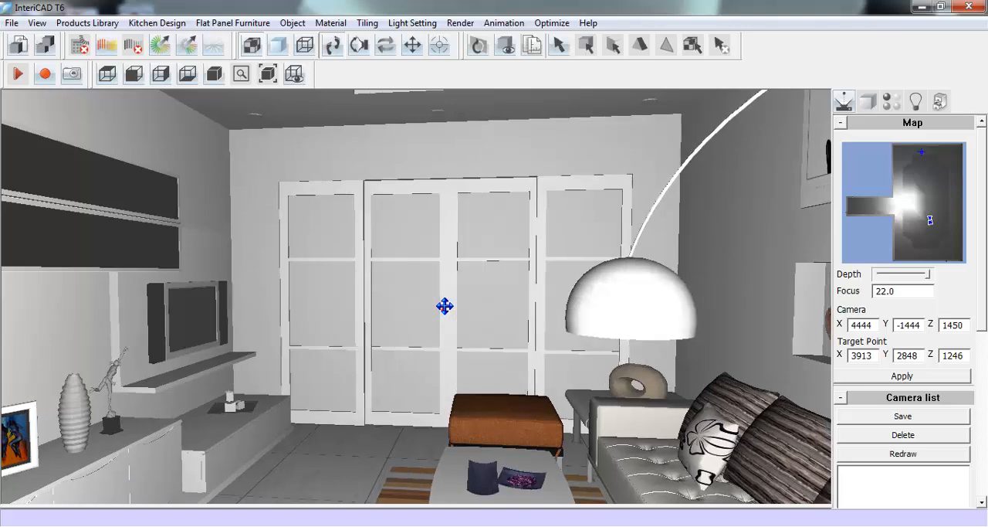
drag(445, 306, 447, 289)
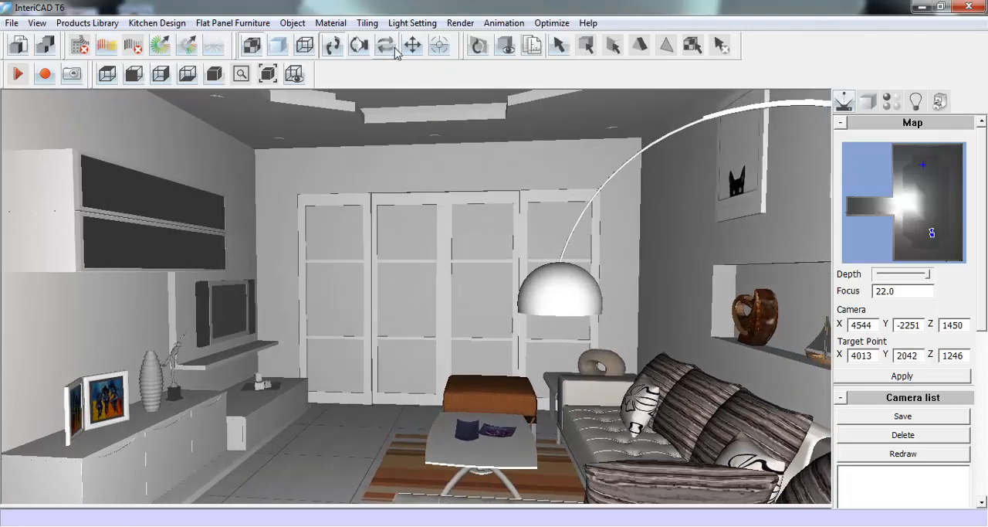
click(367, 23)
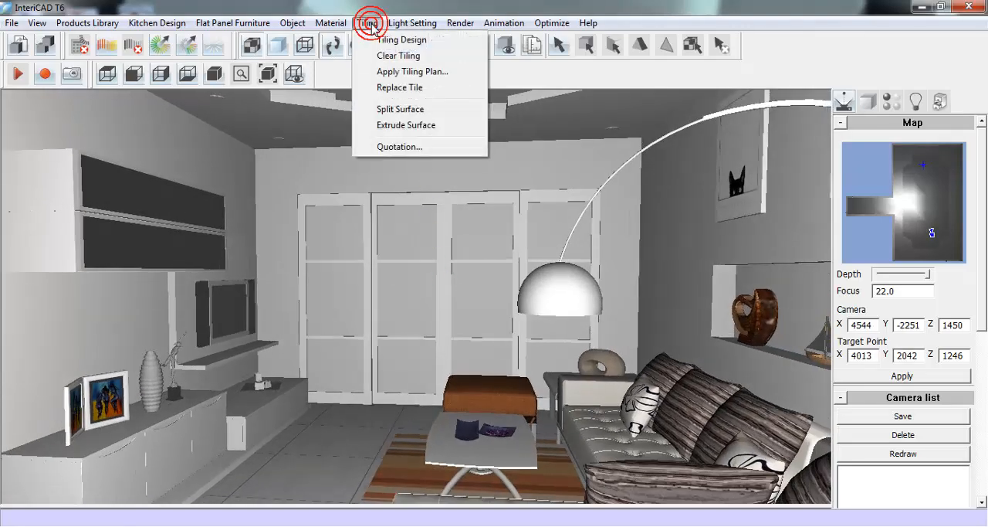
click(447, 43)
click(336, 451)
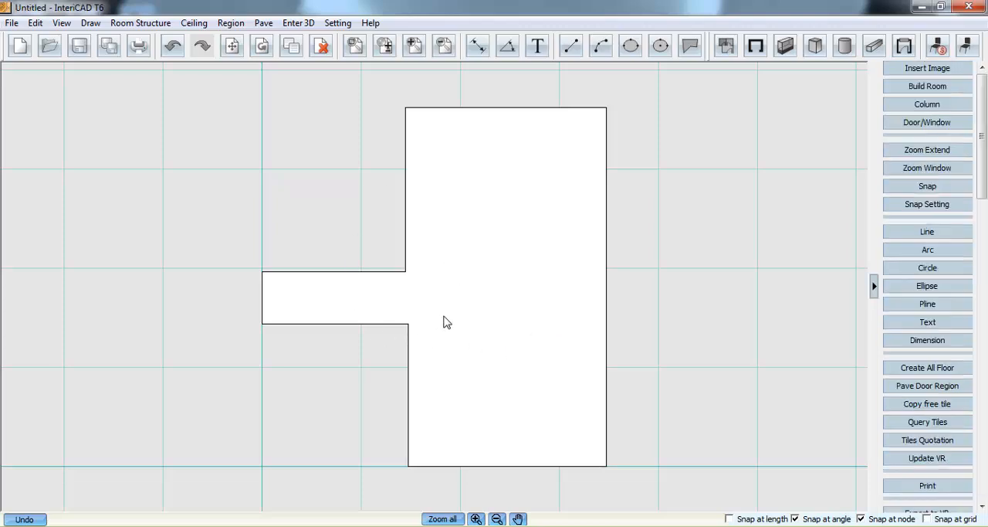
- Draw a rectangular region about 4010 by 2875 over the part of the floor plan below the corridor's lower wall line
click(262, 23)
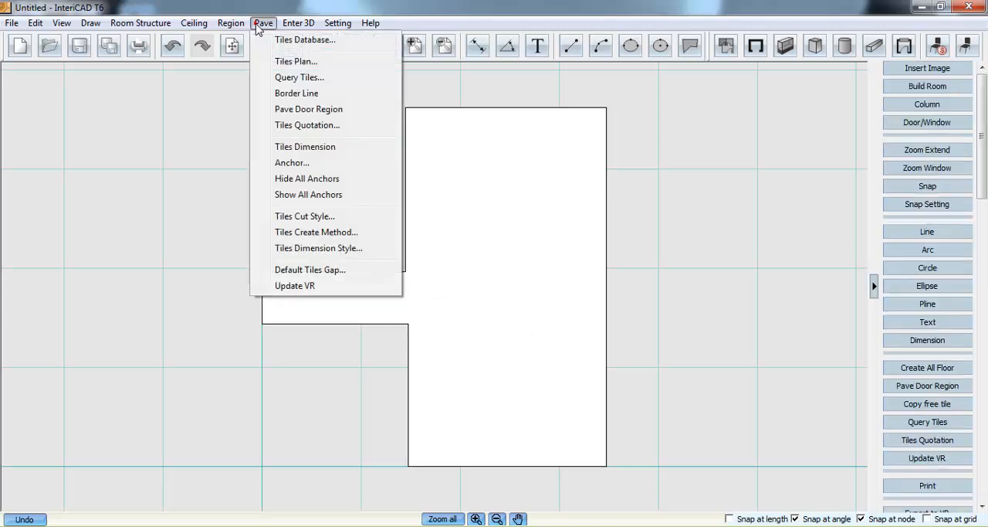
mouse_move(231, 23)
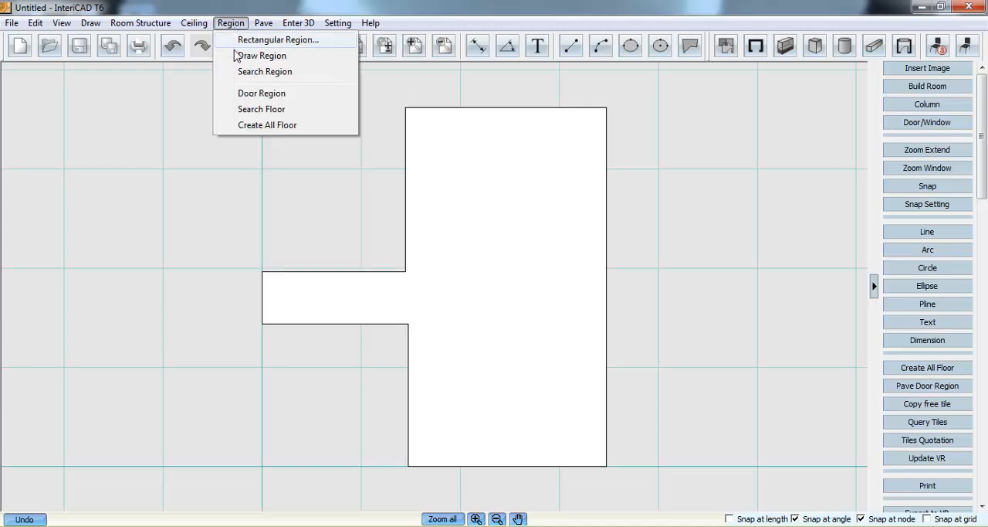
click(264, 57)
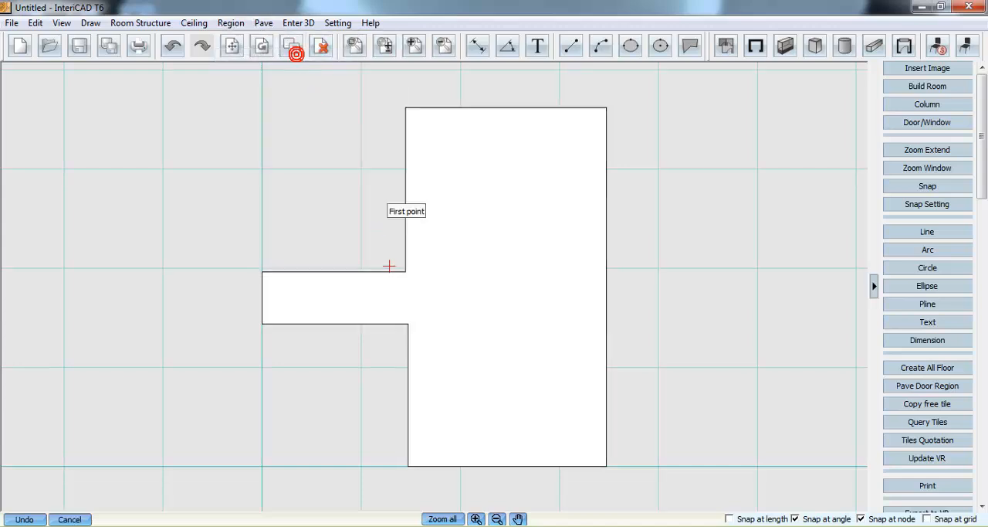
click(408, 322)
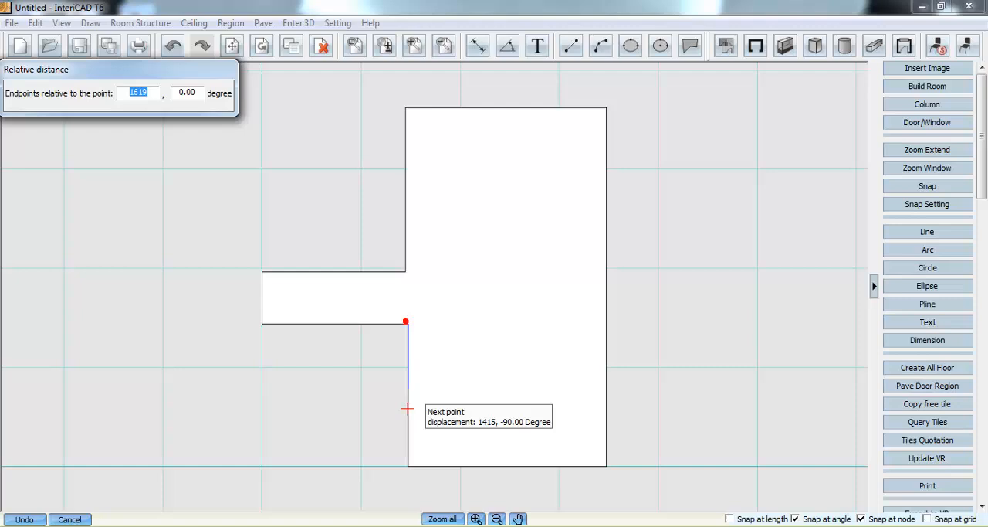
click(407, 465)
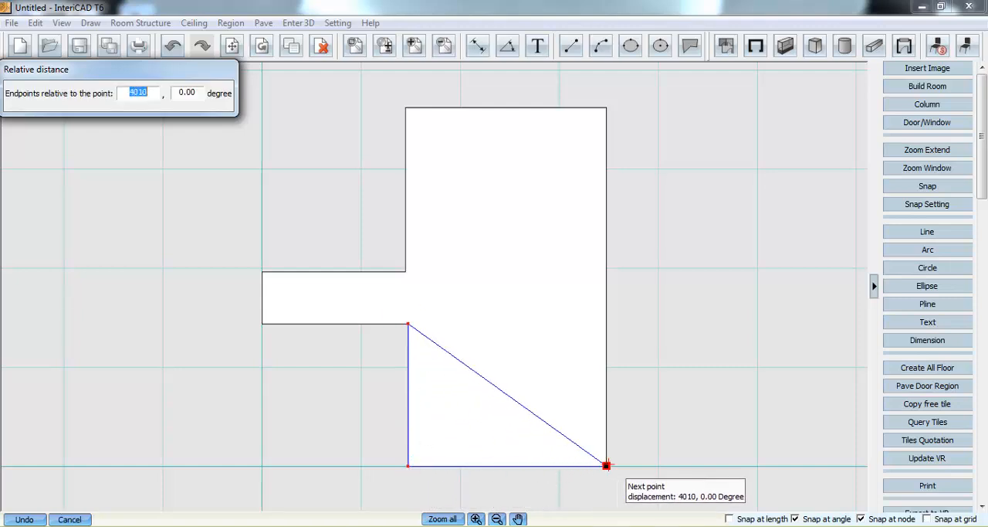
click(606, 465)
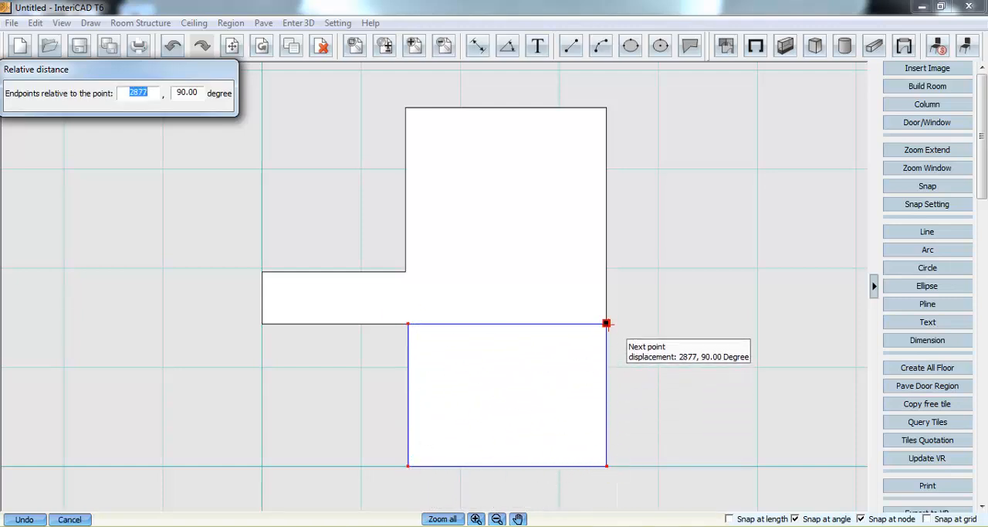
click(606, 323)
right_click(530, 332)
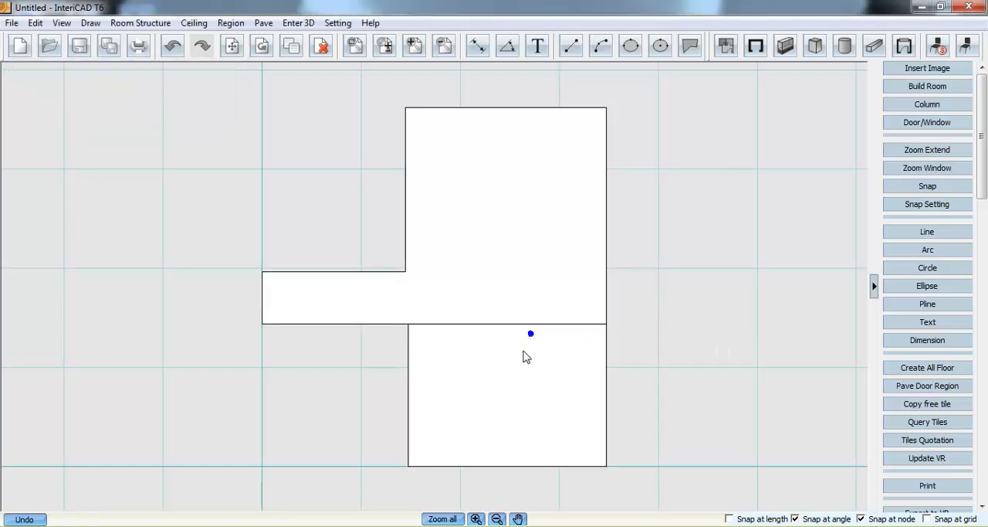
- Subtract the new rectangular region from the full room's floor region
right_click(461, 243)
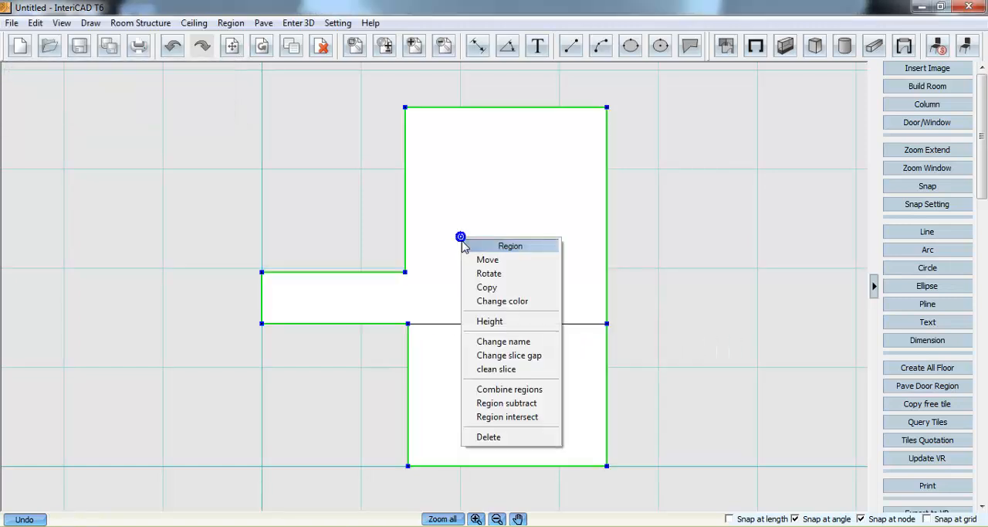
click(510, 404)
click(481, 337)
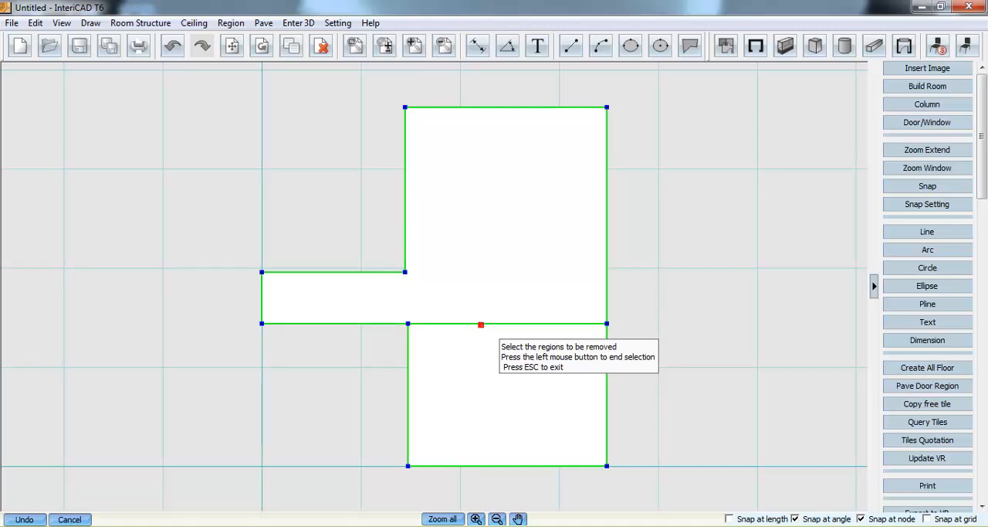
click(482, 340)
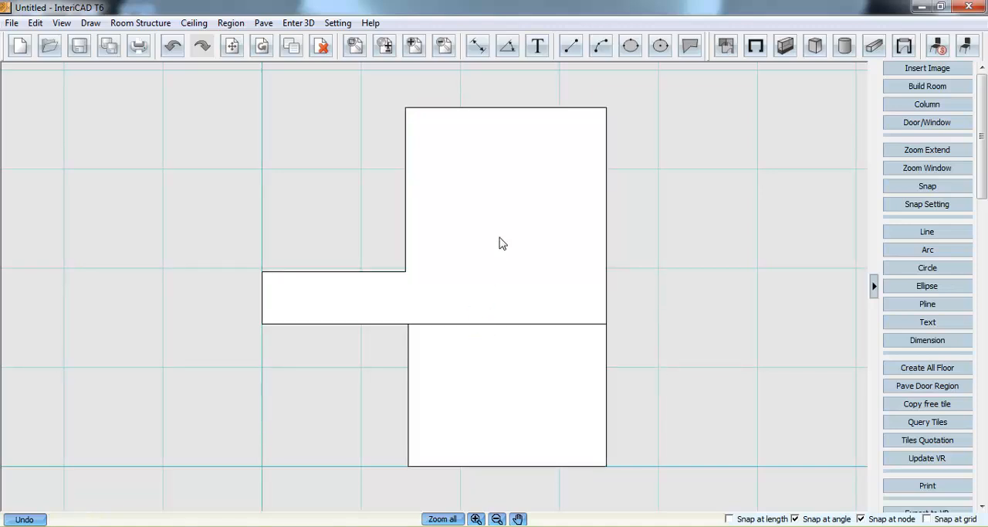
- Open the tile query and search for tiles by the manufacturer Larry
click(264, 24)
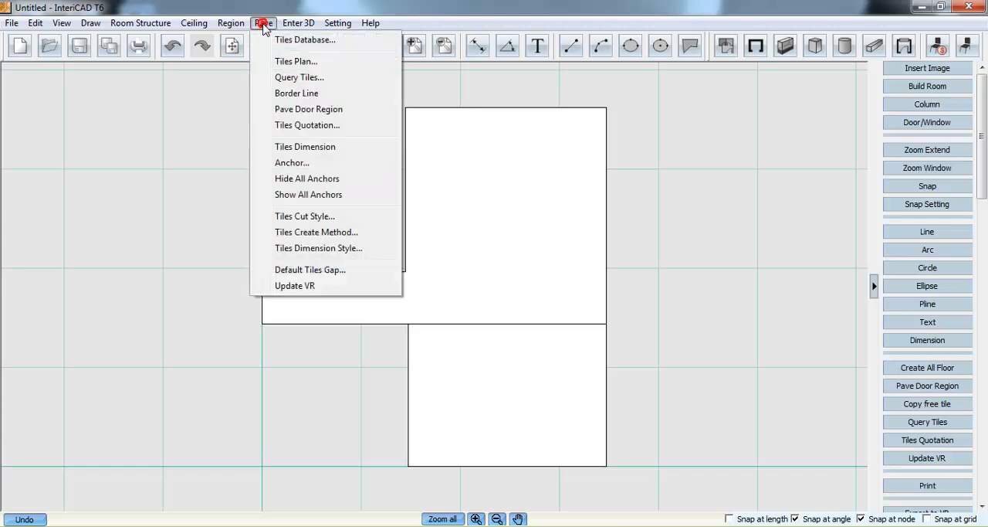
click(340, 79)
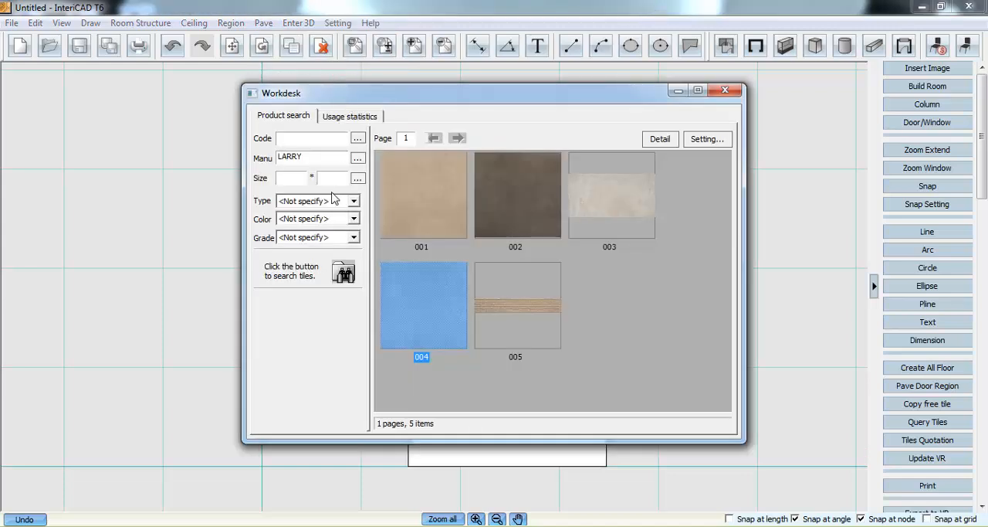
click(308, 158)
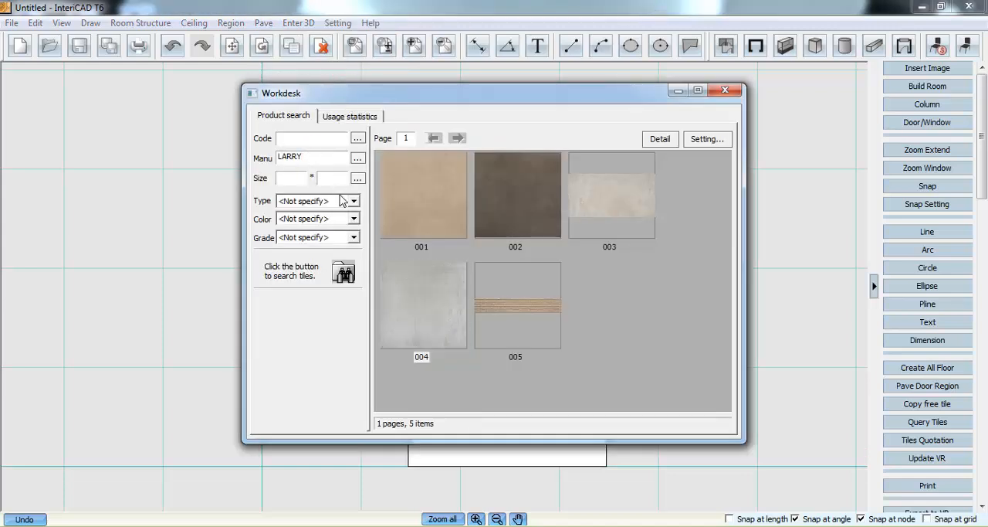
click(347, 273)
- Search the tile library for tiles by the manufacturer SystemLib
click(357, 158)
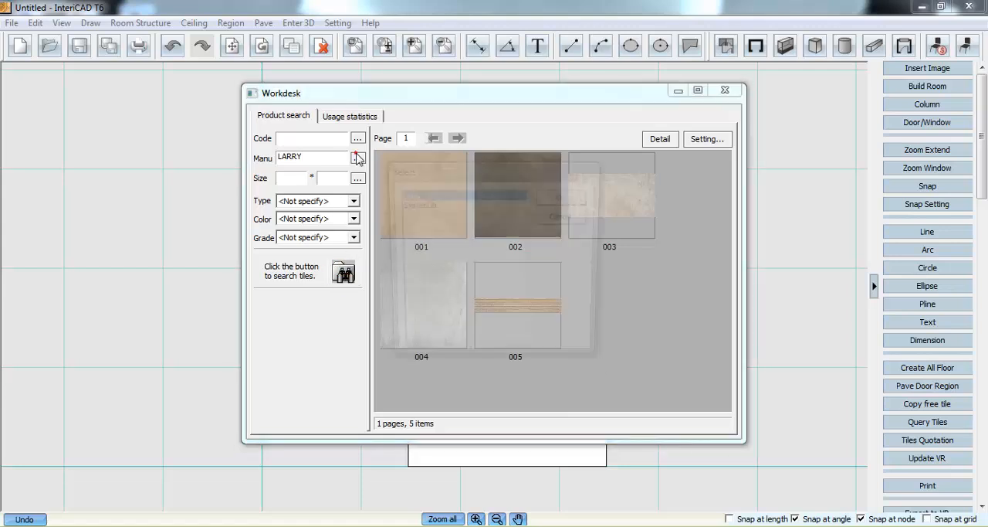
click(424, 204)
click(562, 198)
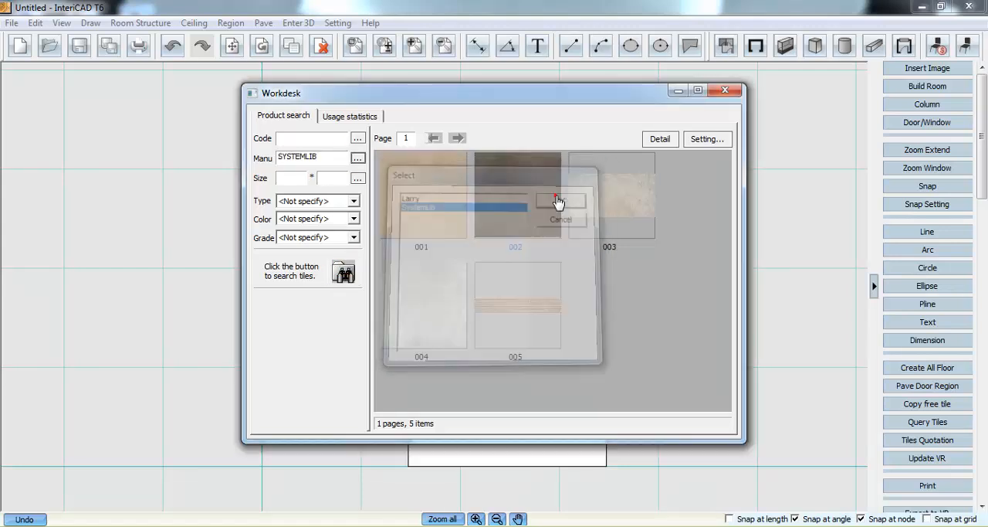
click(344, 273)
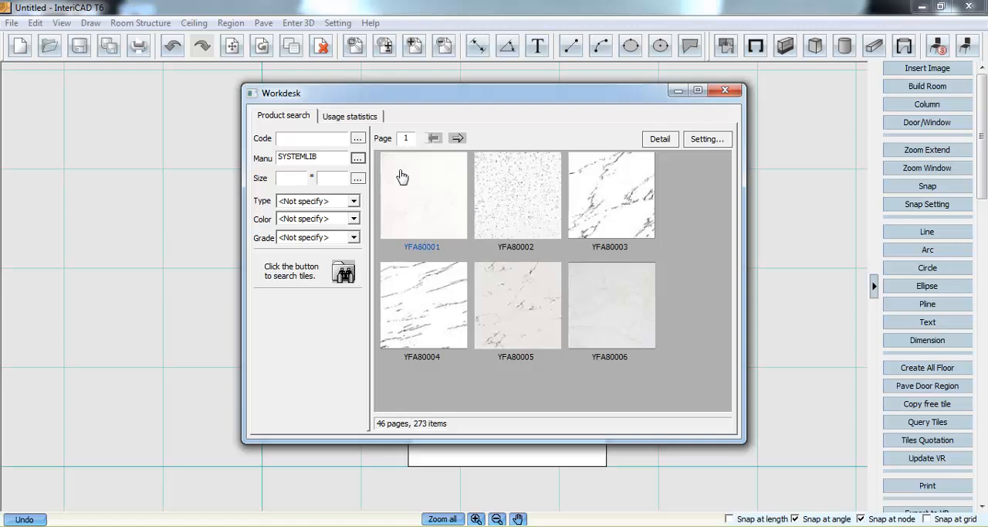
- List the tiles of the manufacturer Larry again and choose tile 004 for paving
click(358, 157)
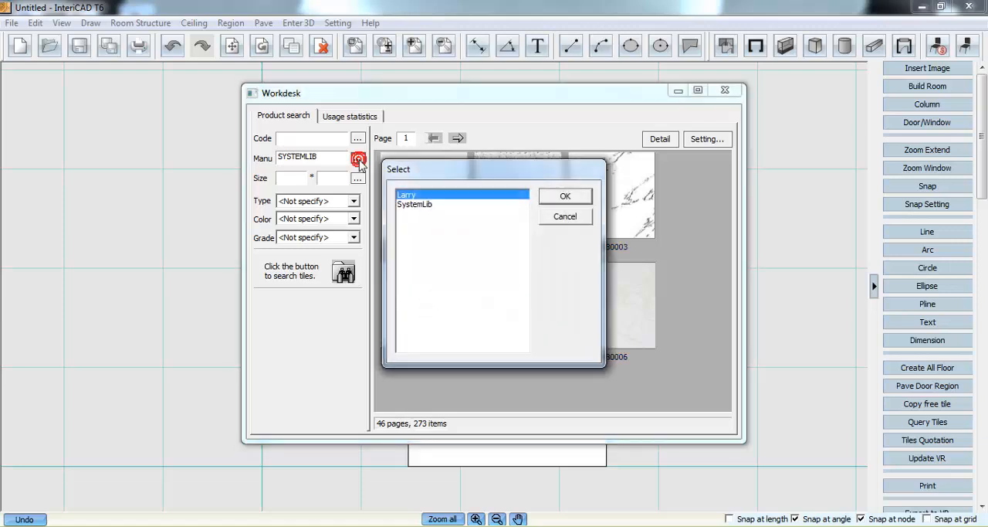
click(572, 197)
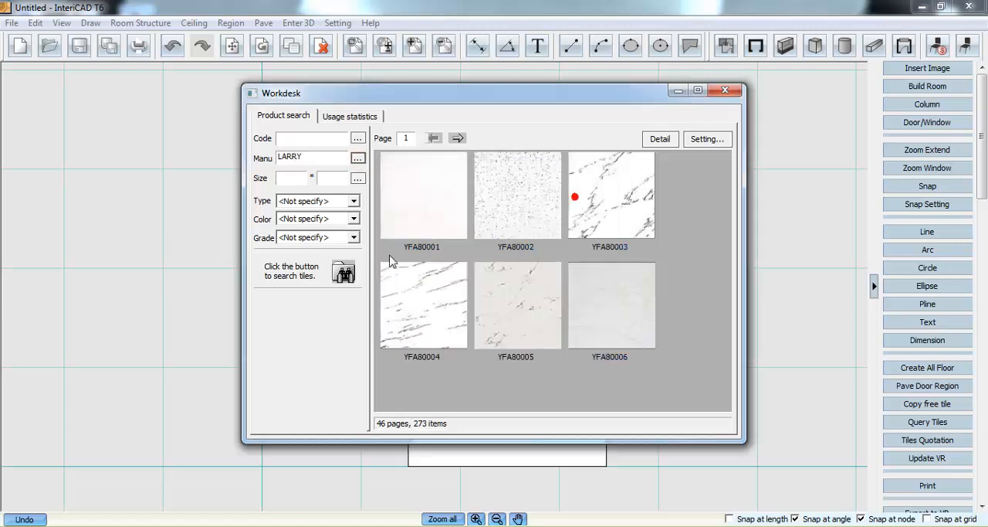
click(344, 272)
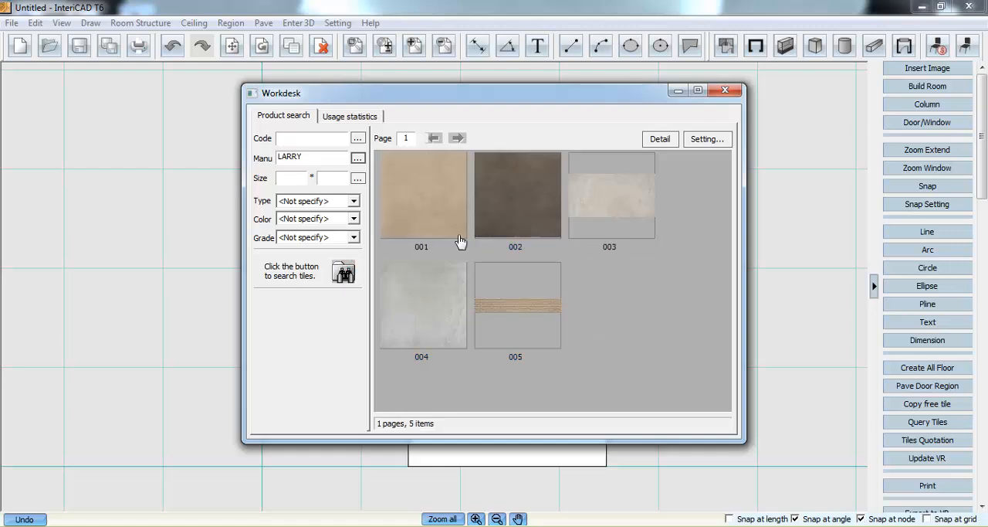
mouse_move(393, 284)
double_click(435, 305)
- Place the tile in the upper region's corner beside the lower region and fill the upper region with continuously straight tiling
click(520, 240)
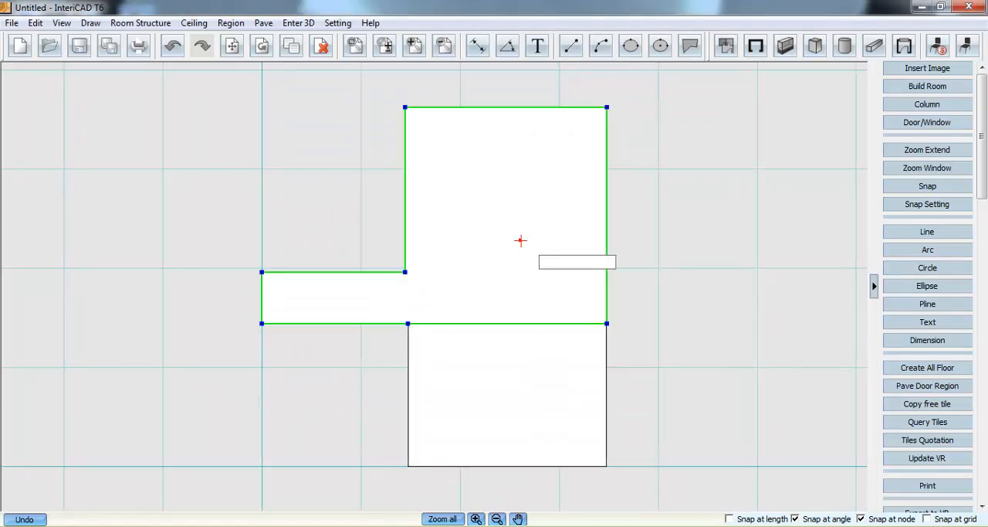
click(586, 301)
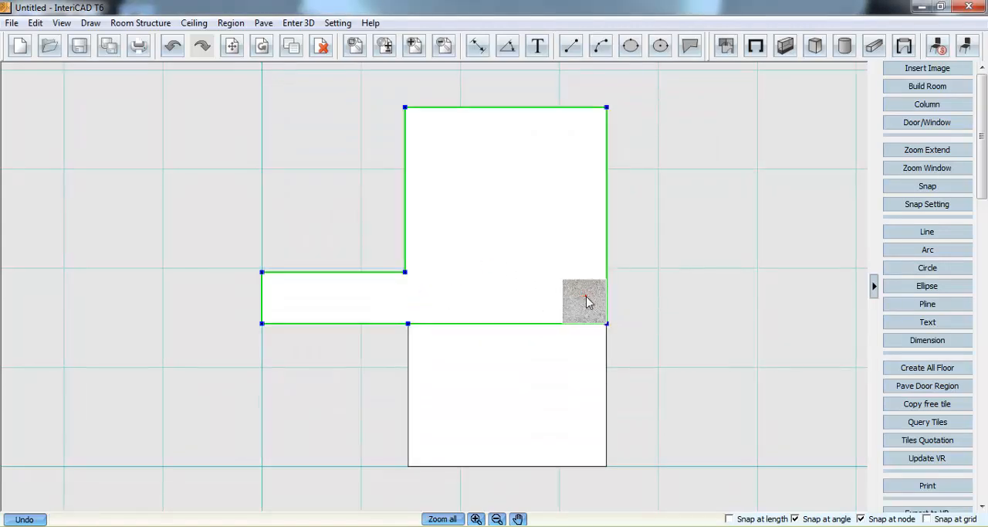
right_click(586, 301)
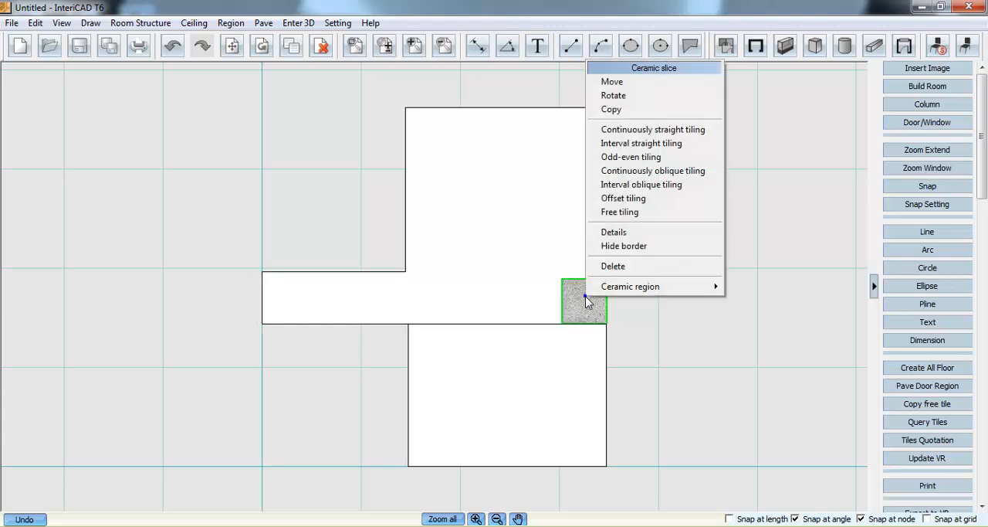
click(624, 133)
key(f)
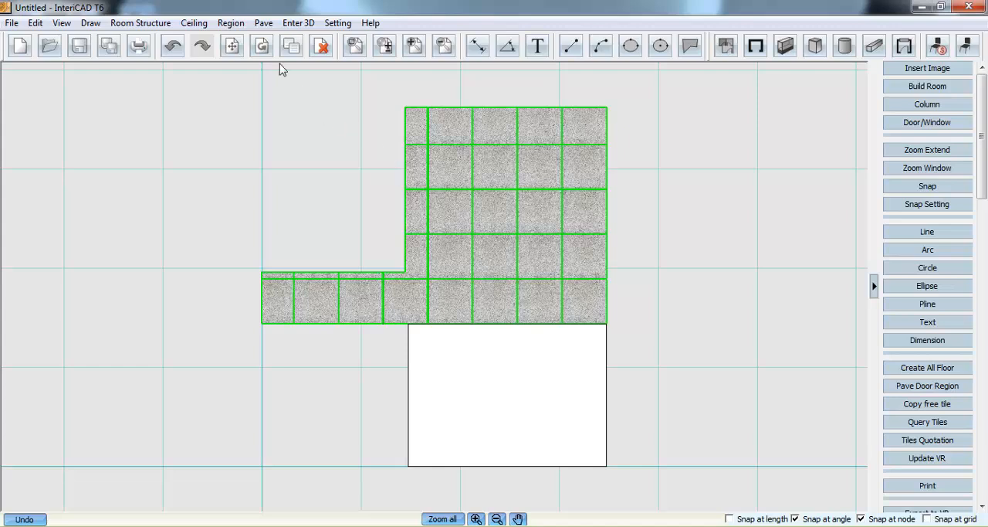
- Open a parametric tile plan and set its planning method to staggered tile planning
click(263, 23)
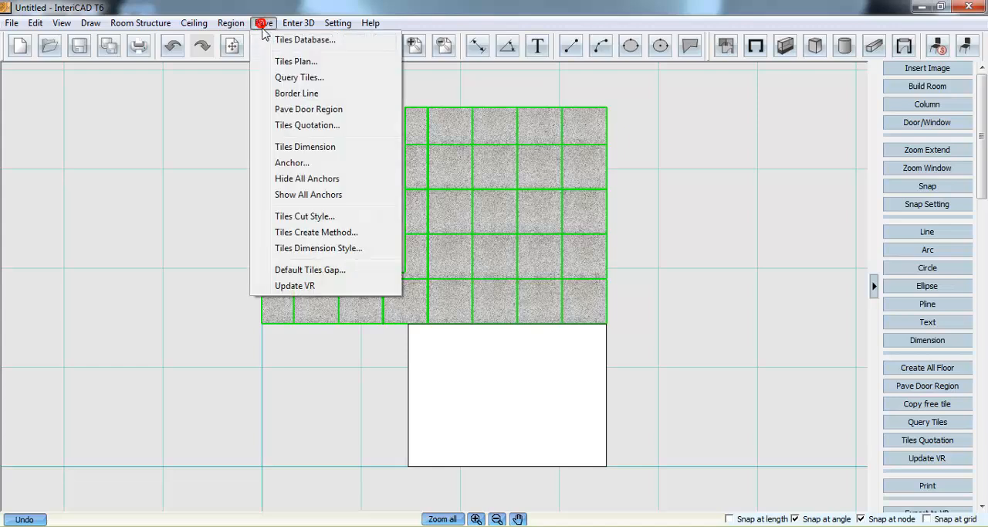
click(334, 61)
click(417, 133)
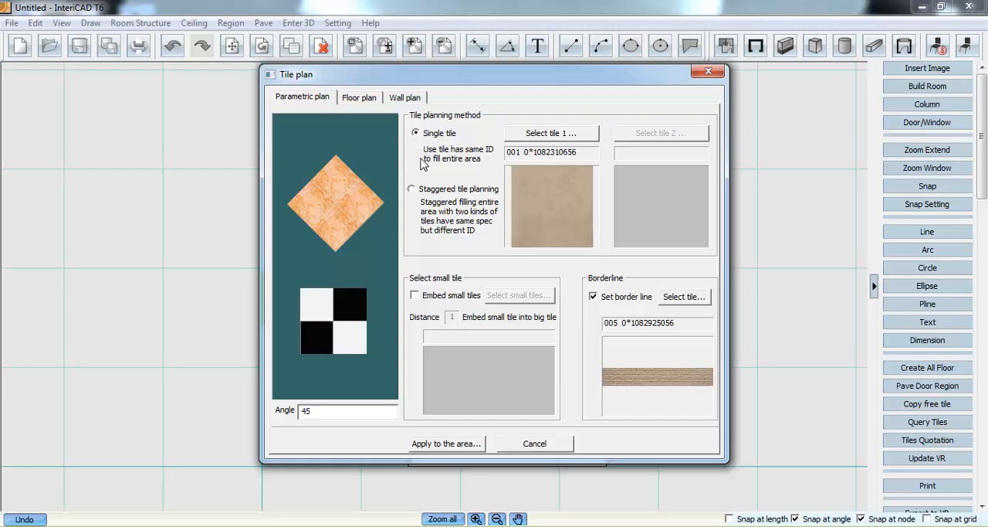
click(418, 189)
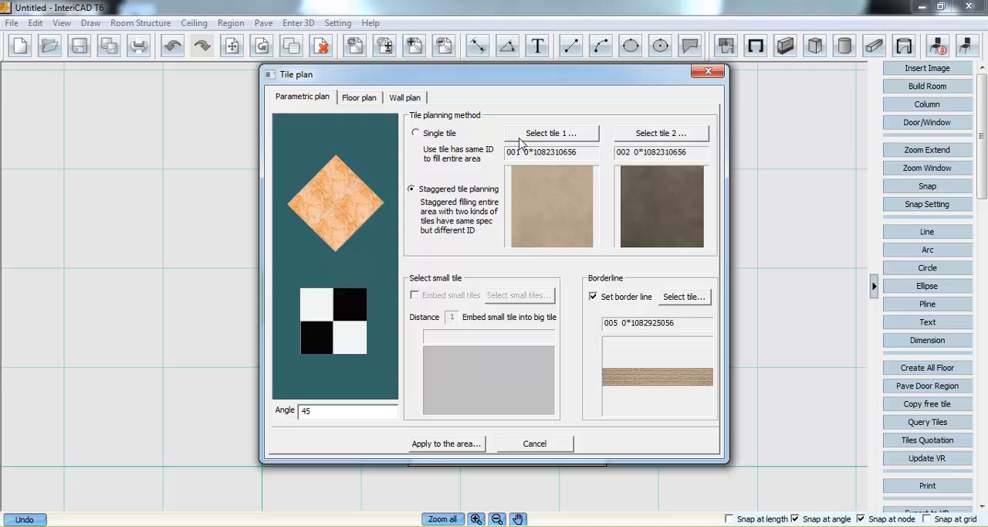
- Search the Larry tiles and set tile 002 as tile 1 of the staggered plan
click(519, 139)
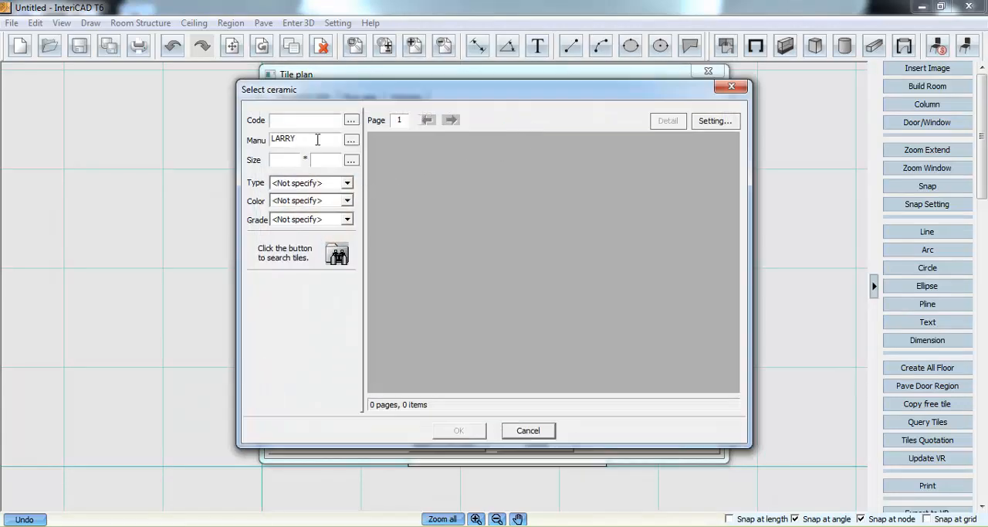
click(338, 255)
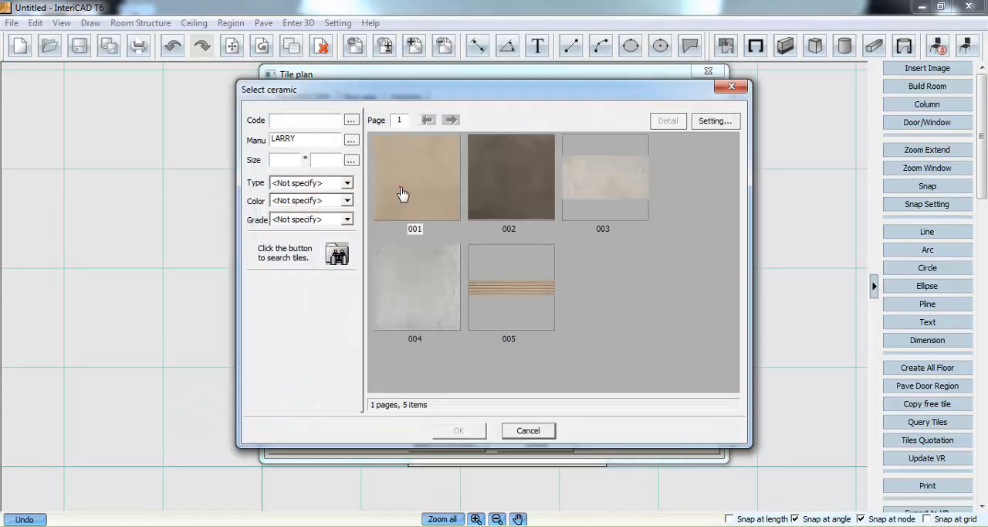
click(402, 193)
click(409, 297)
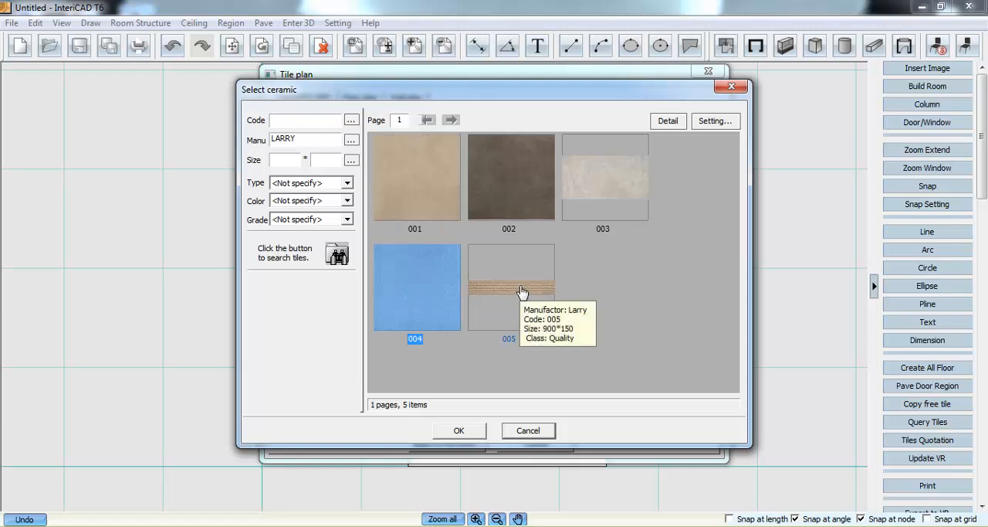
click(521, 292)
click(524, 186)
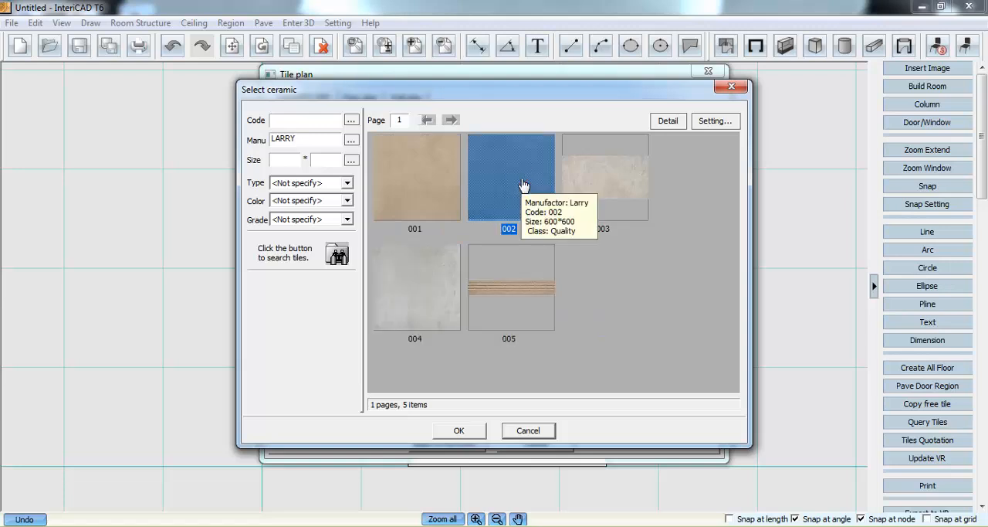
click(480, 432)
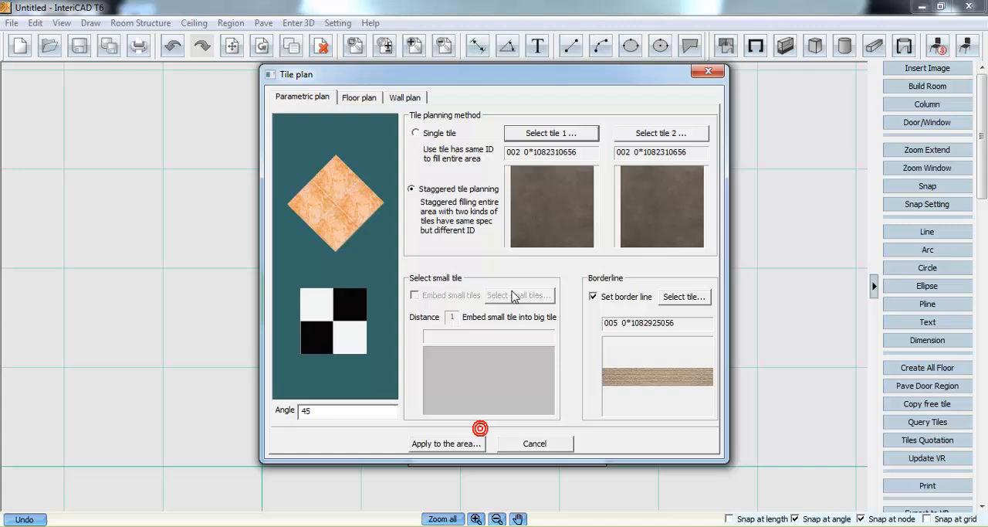
- Search the Larry tiles and set tile 001 as tile 2 of the staggered plan
click(642, 137)
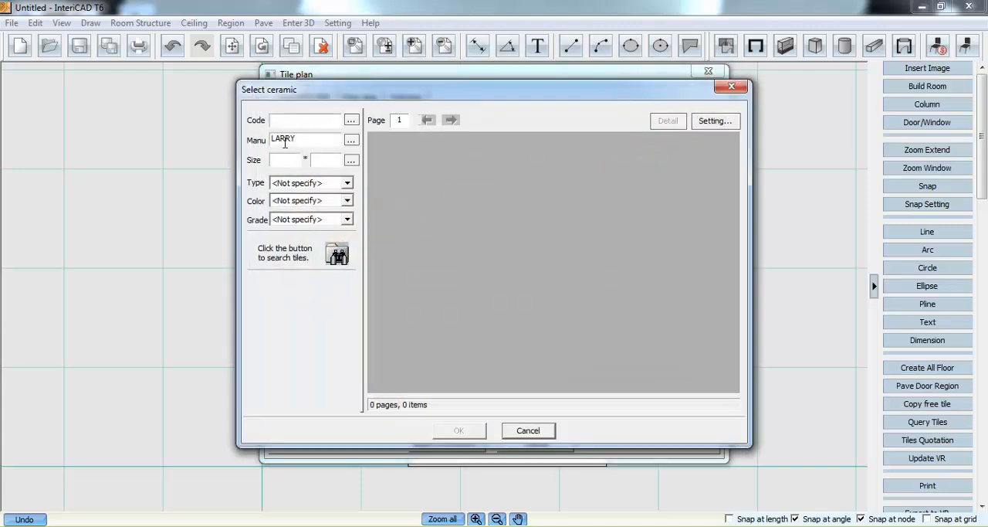
click(339, 249)
double_click(437, 180)
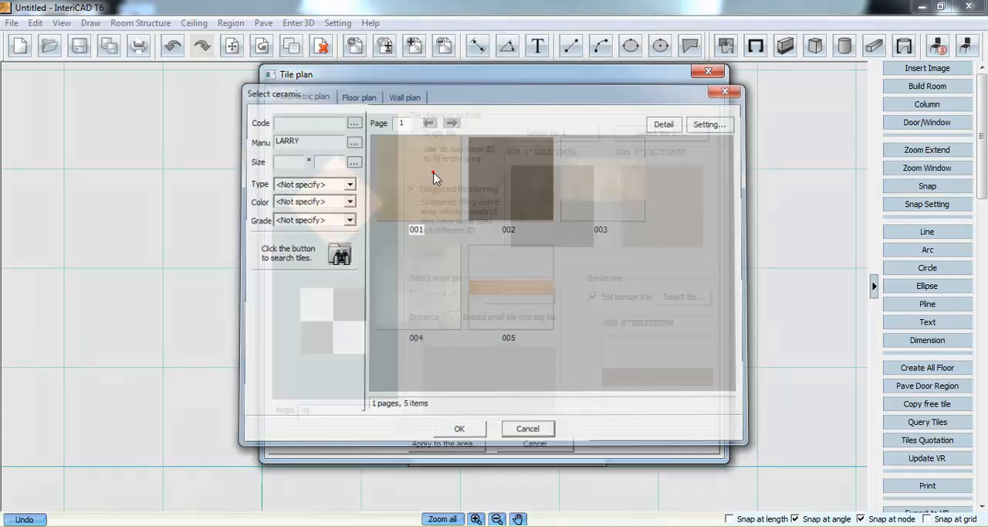
- Keep the plan's border line enabled, check the product details of Larry tile 005 and set it as the border tile
click(594, 297)
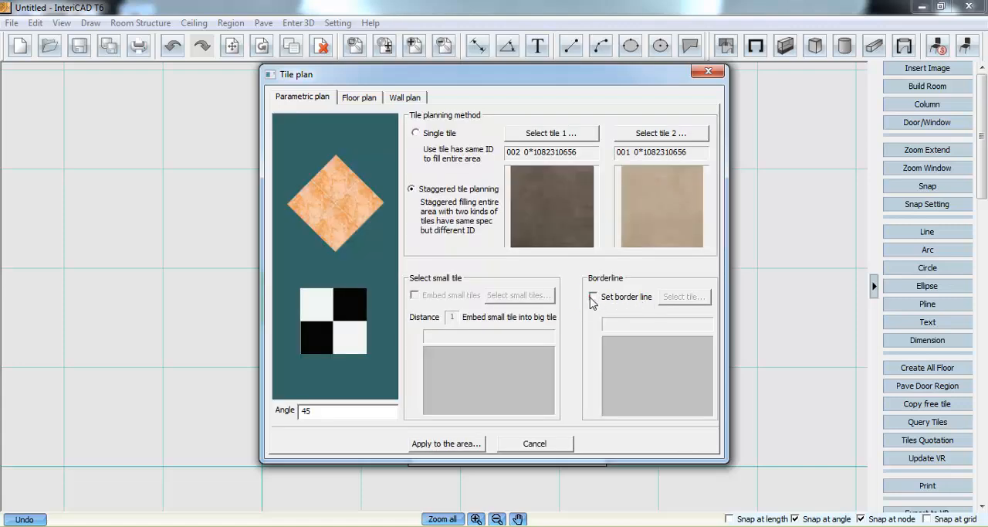
click(593, 298)
click(682, 296)
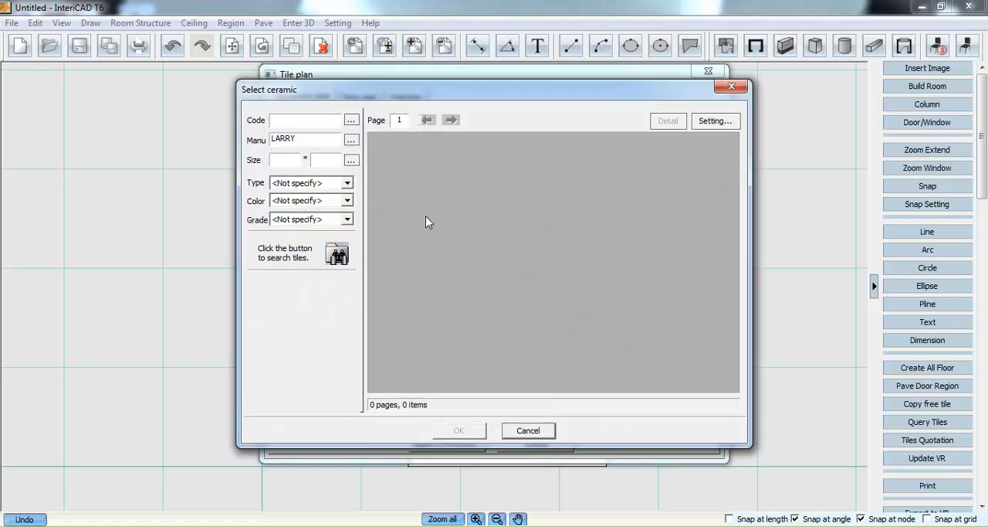
click(337, 255)
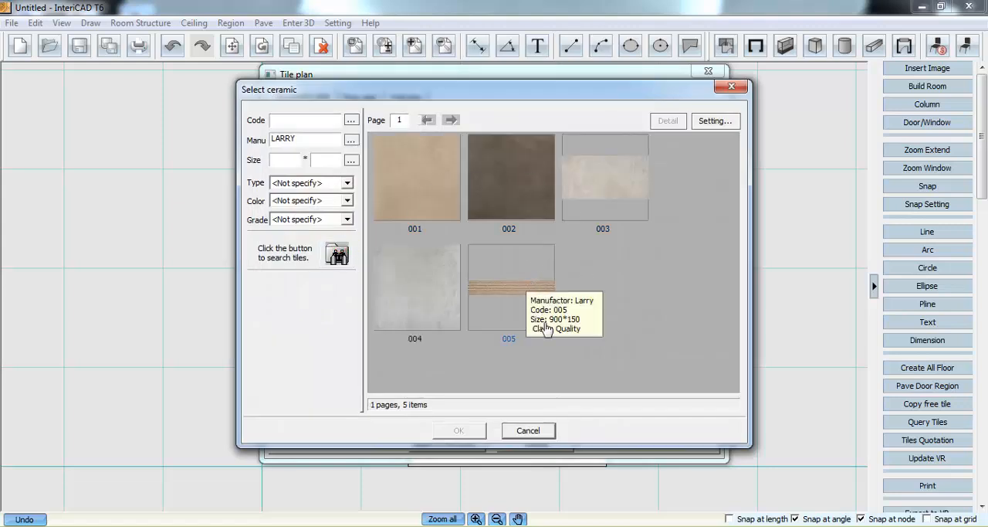
click(514, 290)
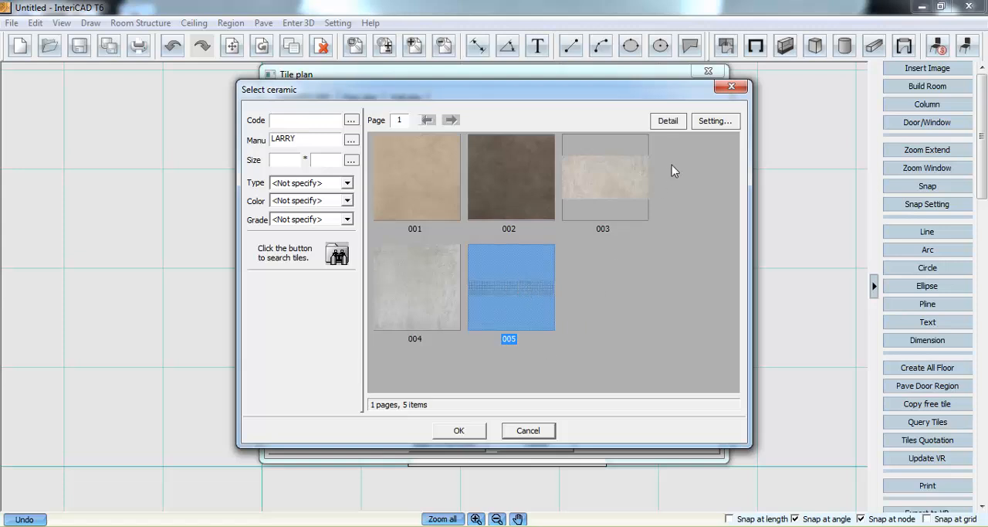
click(679, 123)
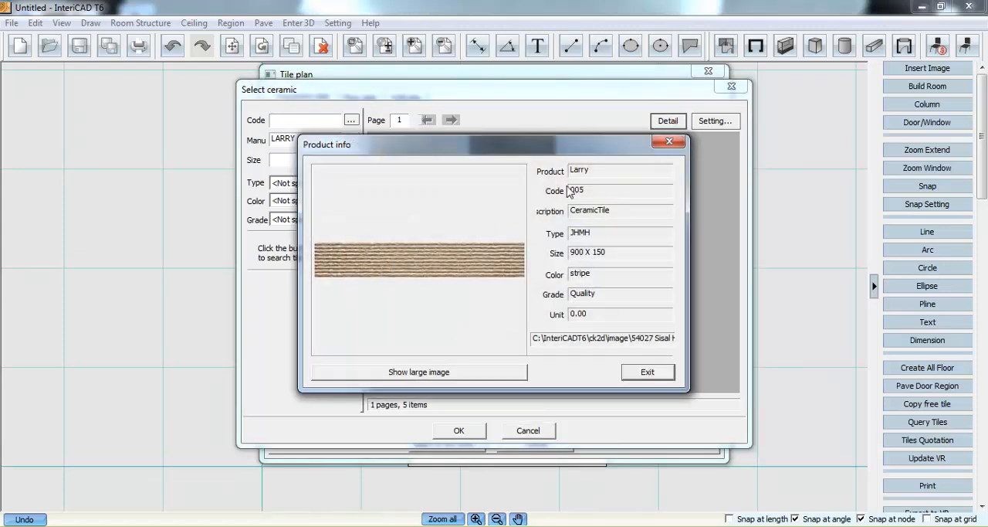
click(646, 372)
double_click(507, 294)
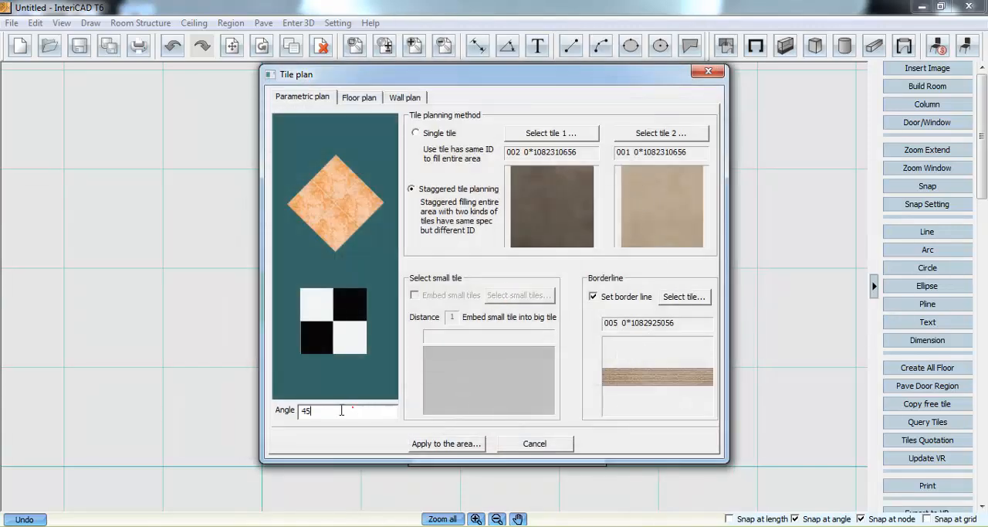
- Apply the staggered tile plan at a 45-degree angle to the empty lower region, starting from its upper-left corner
drag(360, 410, 294, 417)
text(0)
click(430, 447)
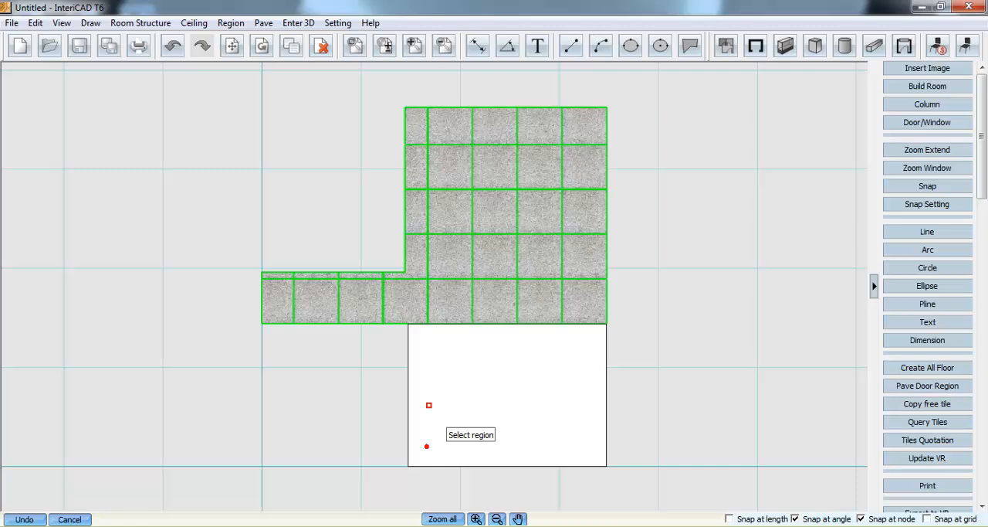
click(437, 352)
click(408, 324)
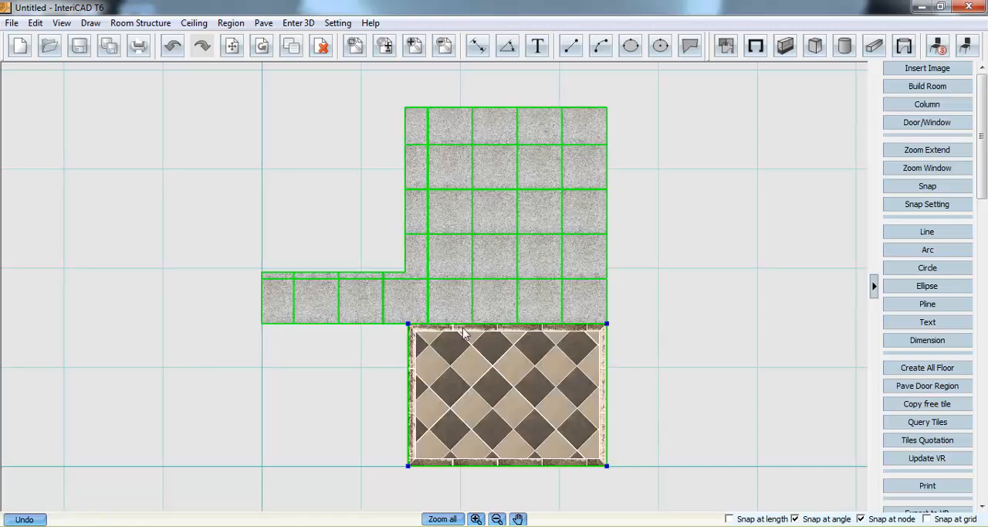
- Deselect the paved region and update the VR scene with the new floor paving
click(684, 222)
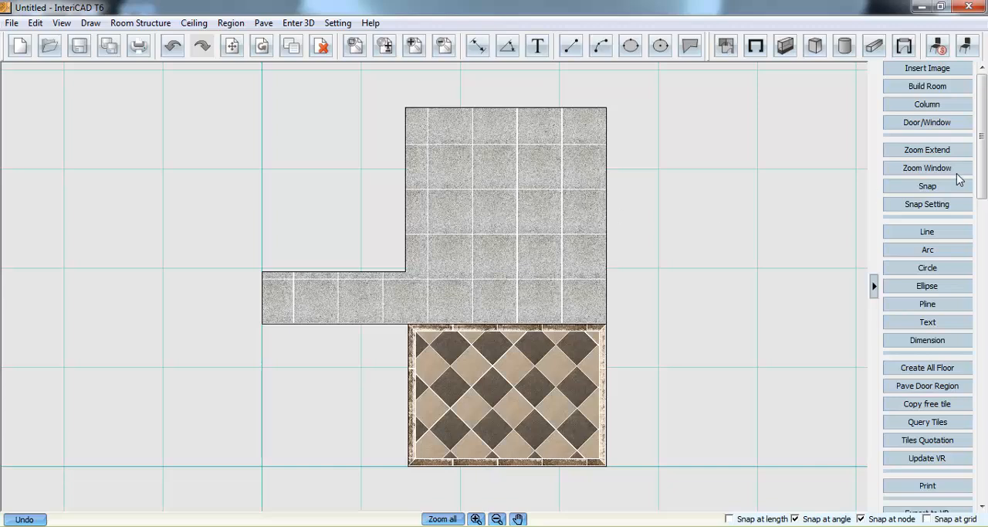
scroll(979, 168, down, 3)
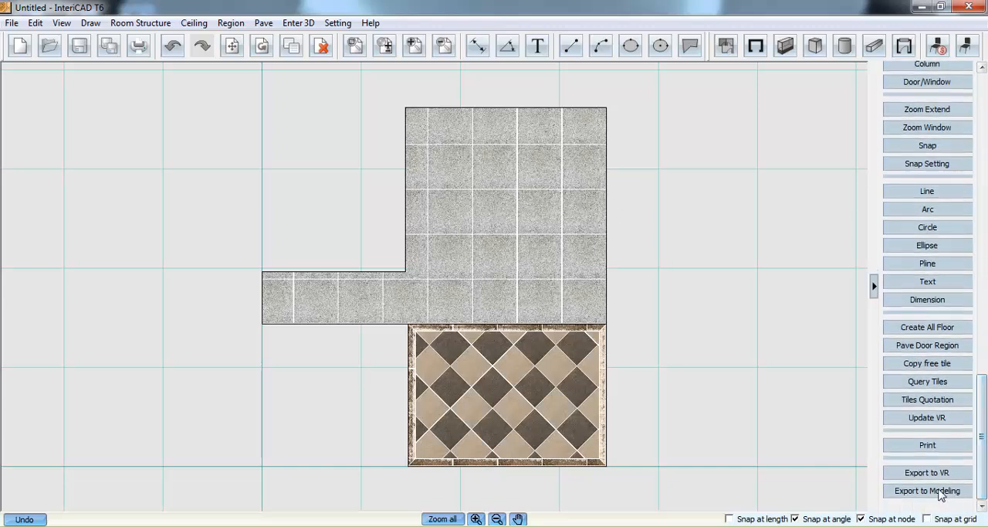
click(950, 420)
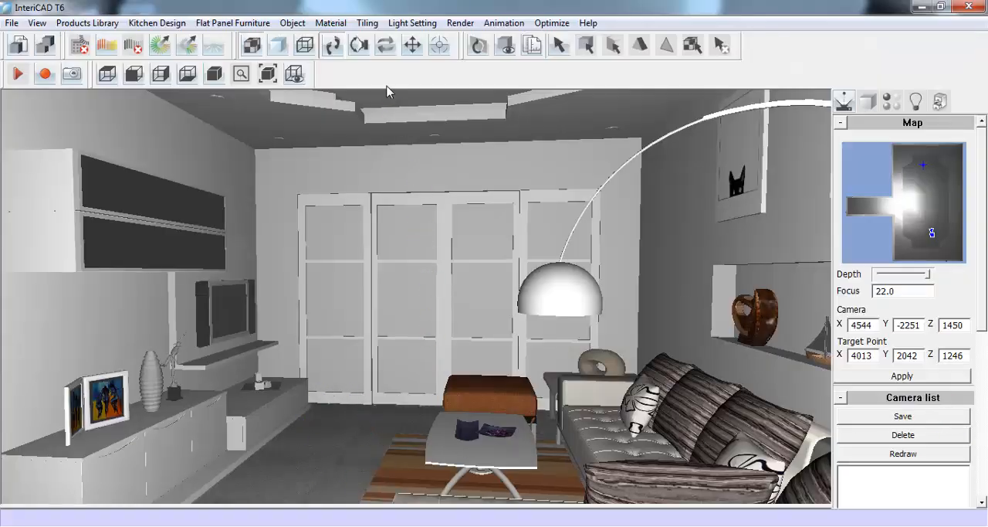
- Examine the straight tiling, the border and the staggered tiles on the floor of the 3D room
click(359, 45)
drag(402, 324, 412, 261)
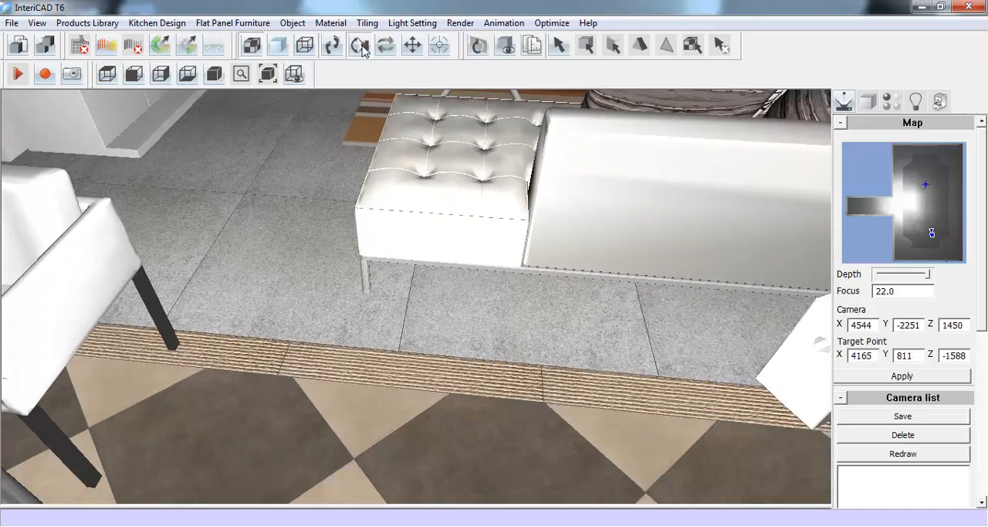
drag(397, 311, 424, 276)
click(331, 52)
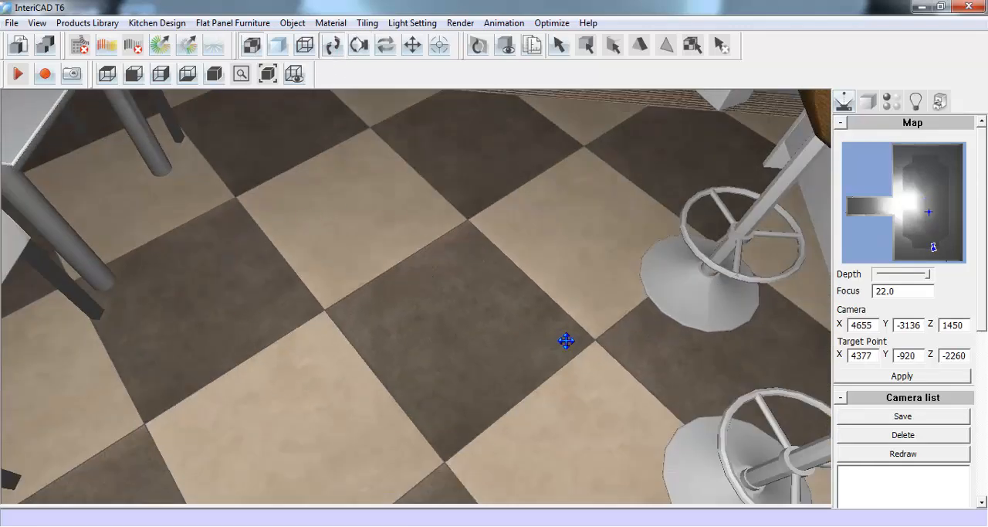
click(361, 51)
drag(403, 131, 410, 224)
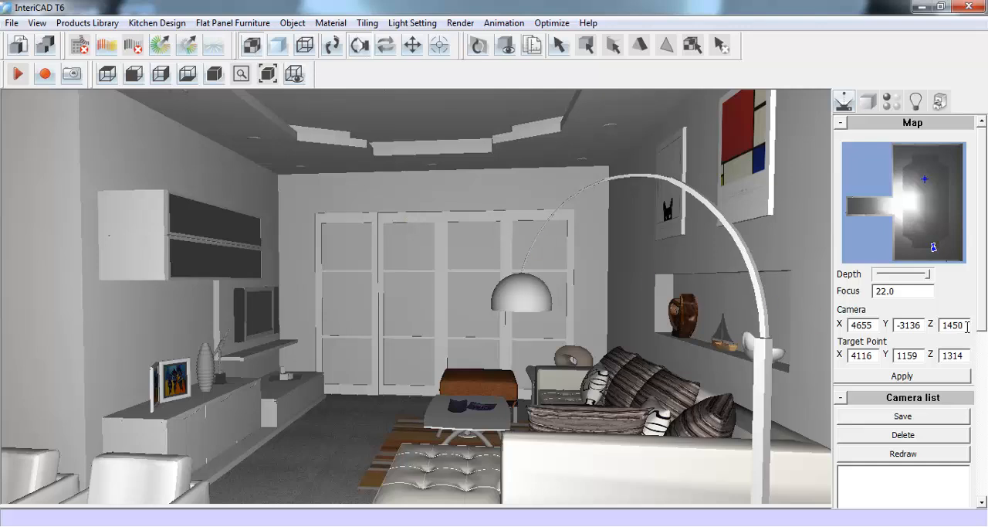
- Level the camera with its target point by setting the camera's Z position to 1314
drag(967, 326, 934, 332)
text(131)
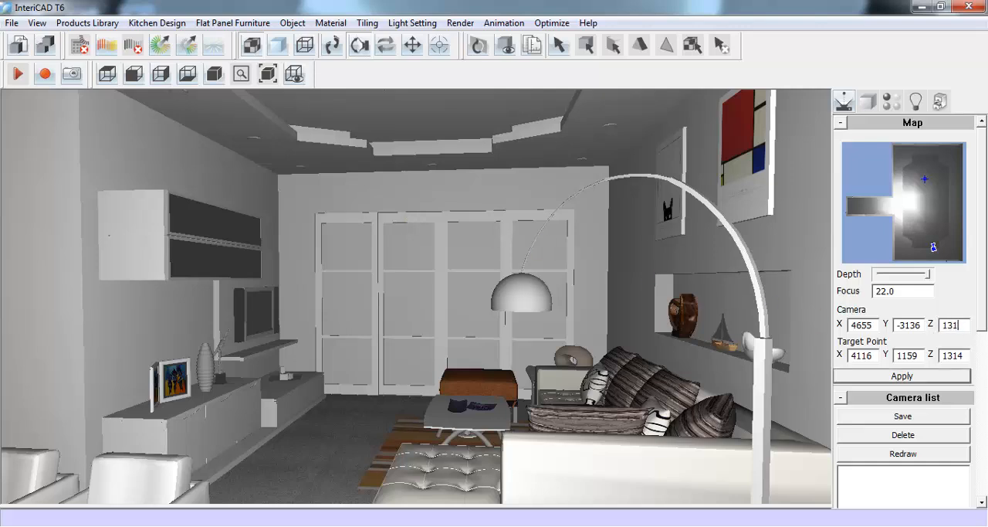
key(Return)
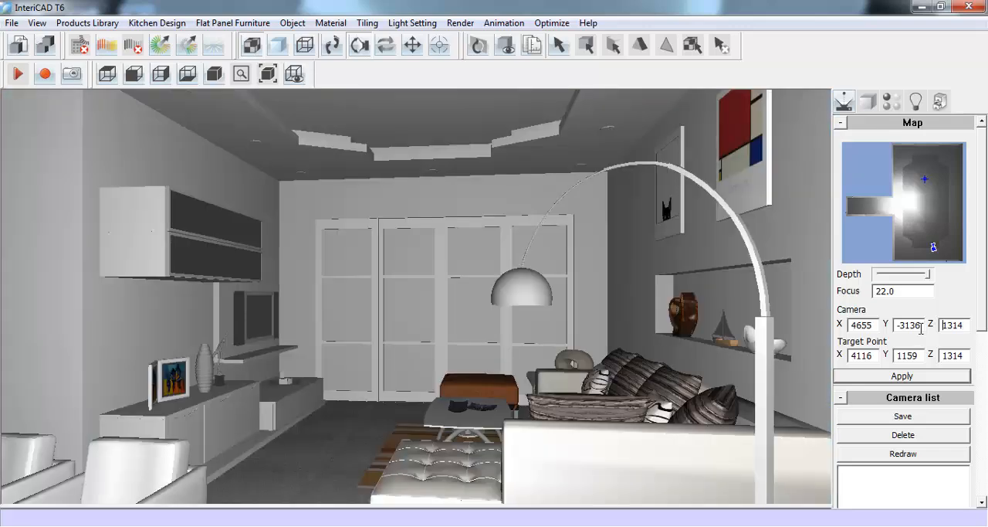
click(332, 45)
drag(417, 299, 418, 303)
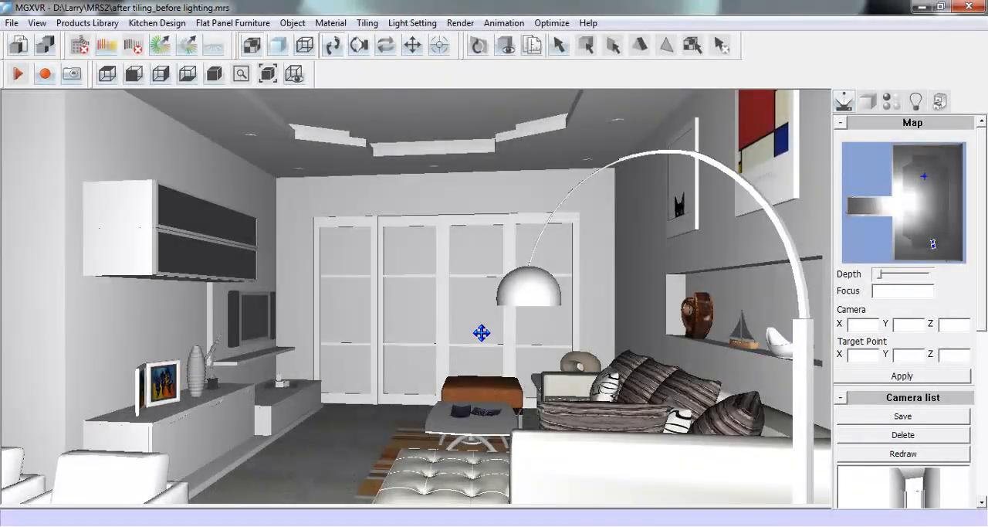
- Face the bar's wall cabinets, reveal the command line and run the automatic wall unit lights command beginning with autowallunitlig
drag(481, 332, 482, 304)
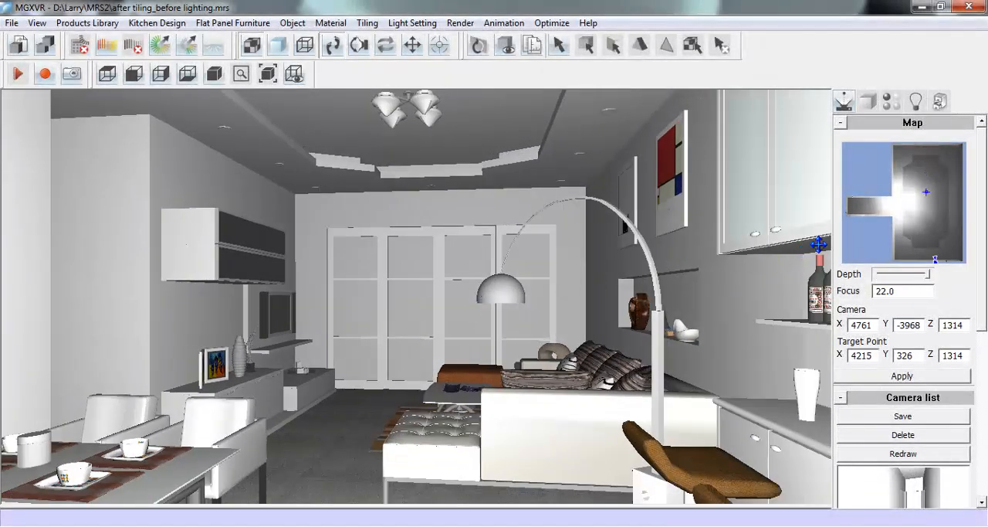
drag(905, 235, 945, 237)
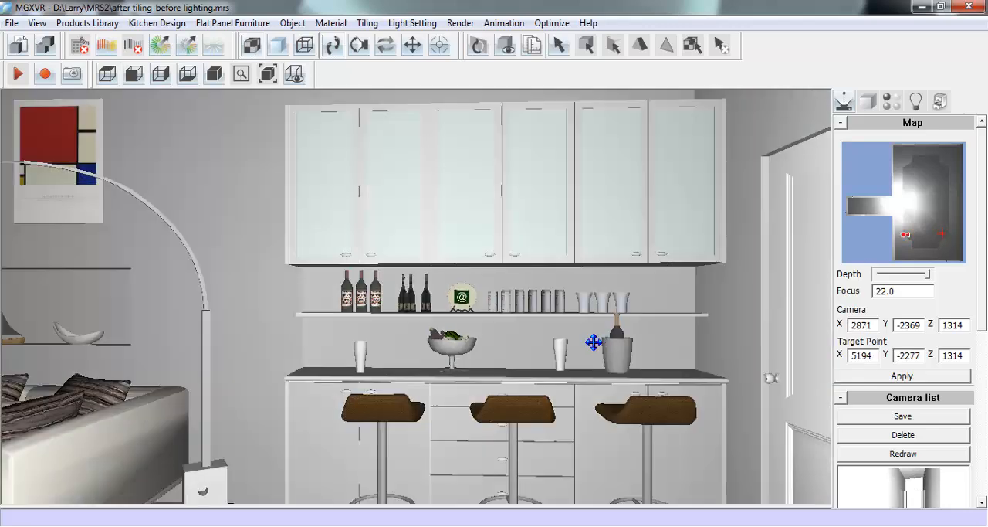
drag(594, 342, 572, 356)
drag(384, 505, 391, 463)
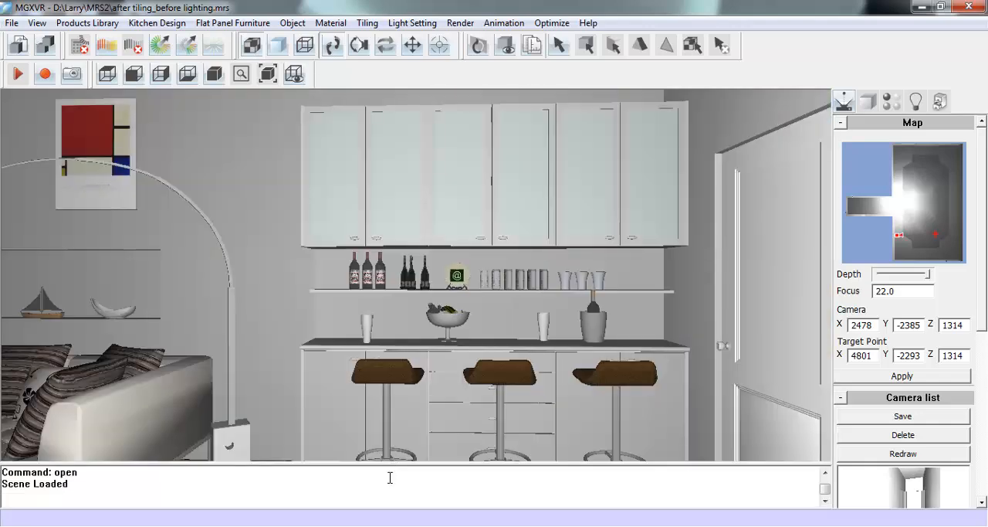
click(381, 502)
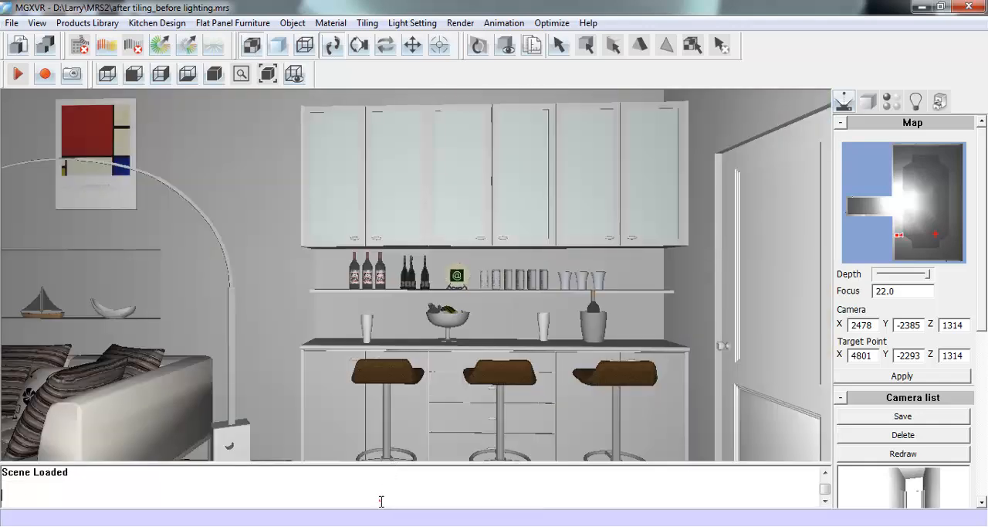
key(Return)
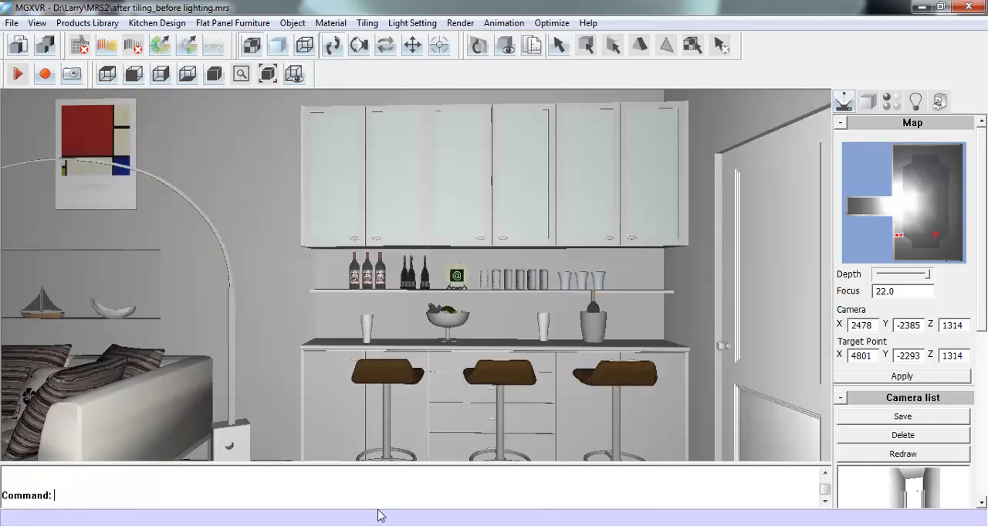
text(autowallunitlight)
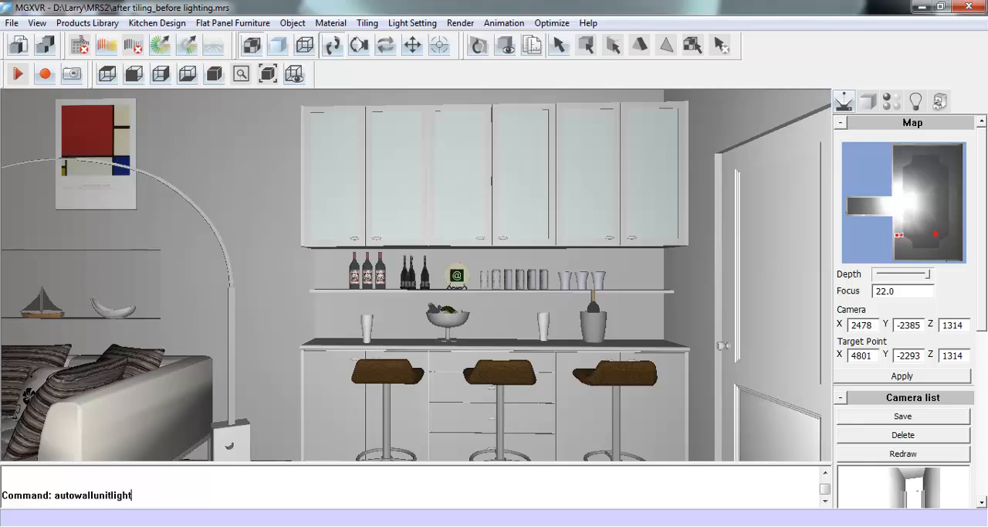
key(Return)
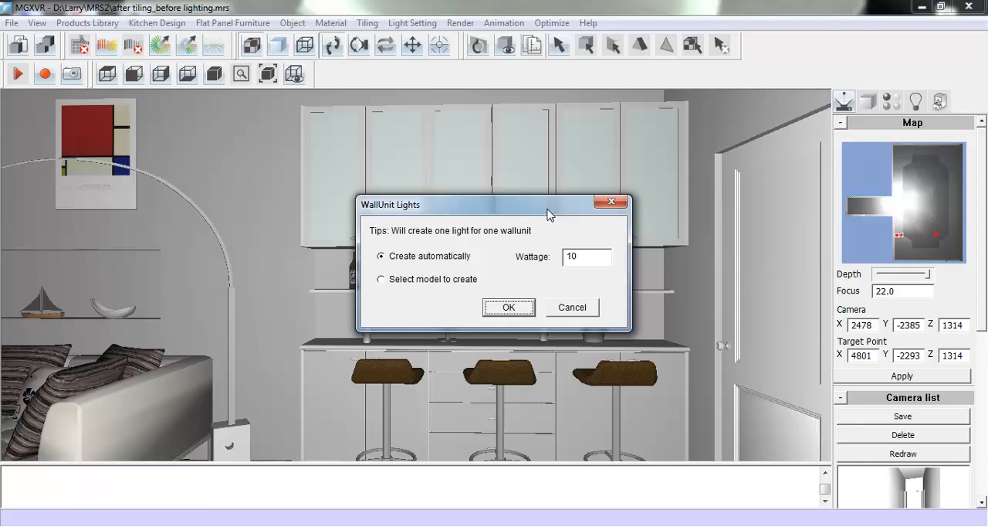
- Create the wall unit lights automatically with a wattage of 10 and hide the command line again
drag(547, 214, 390, 284)
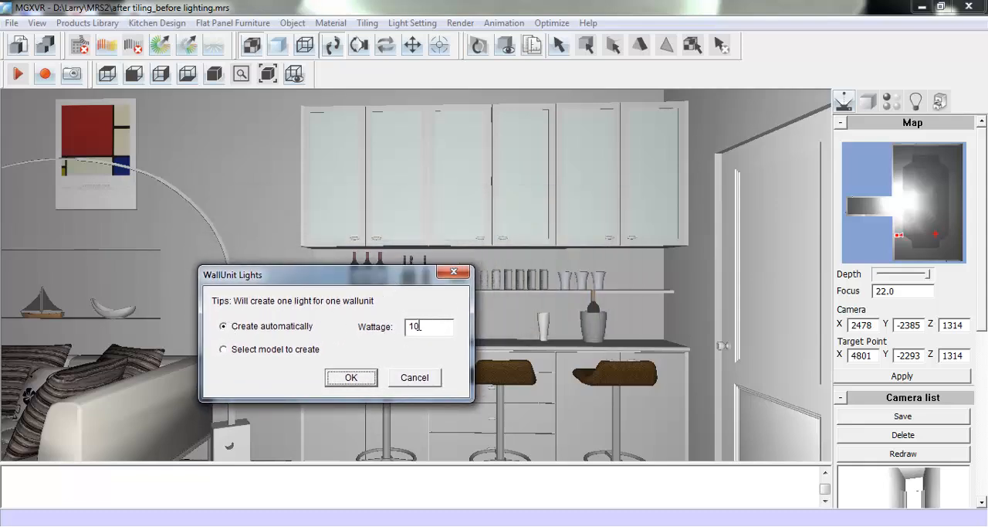
click(341, 378)
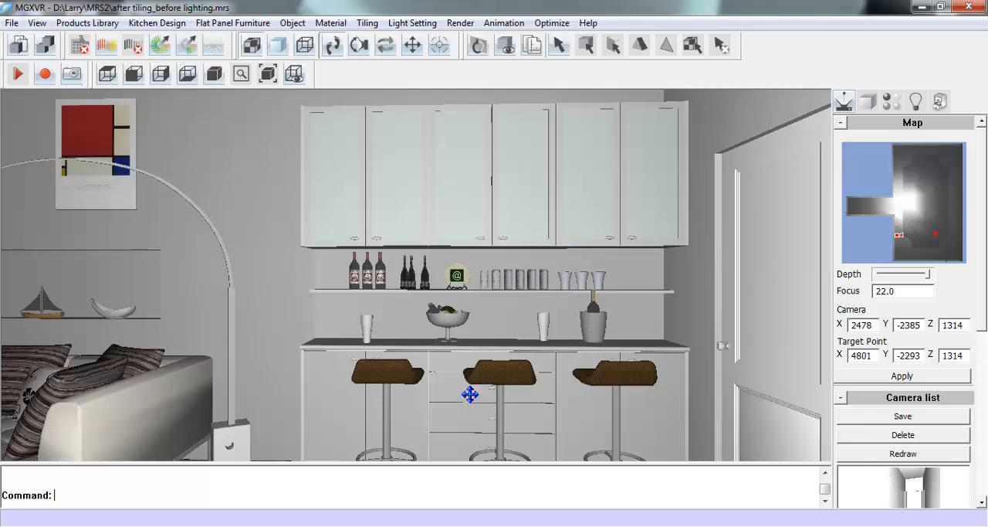
drag(428, 463, 424, 512)
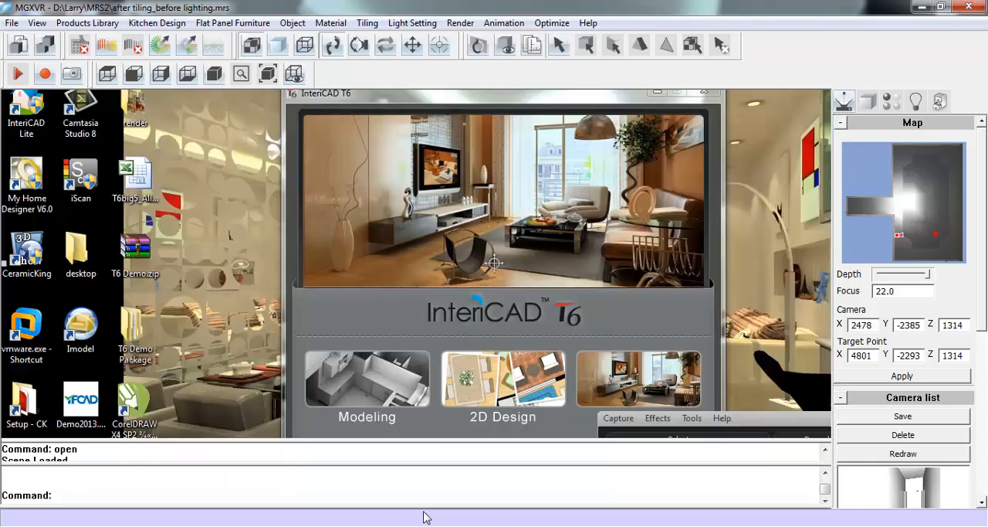
- Create new lights on the three bottom panels beneath the bar's base cabinets and display the light markers
click(413, 46)
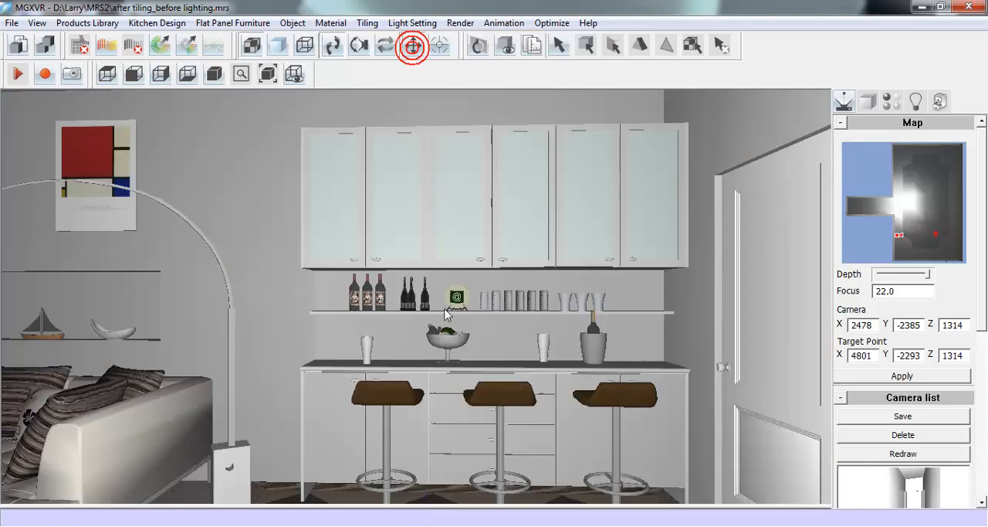
drag(452, 383, 450, 330)
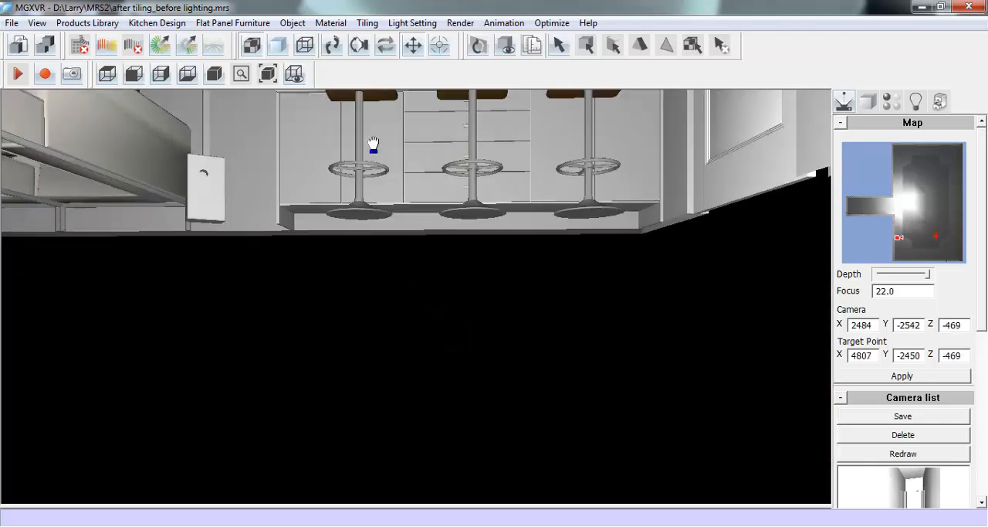
click(333, 48)
drag(414, 273, 418, 296)
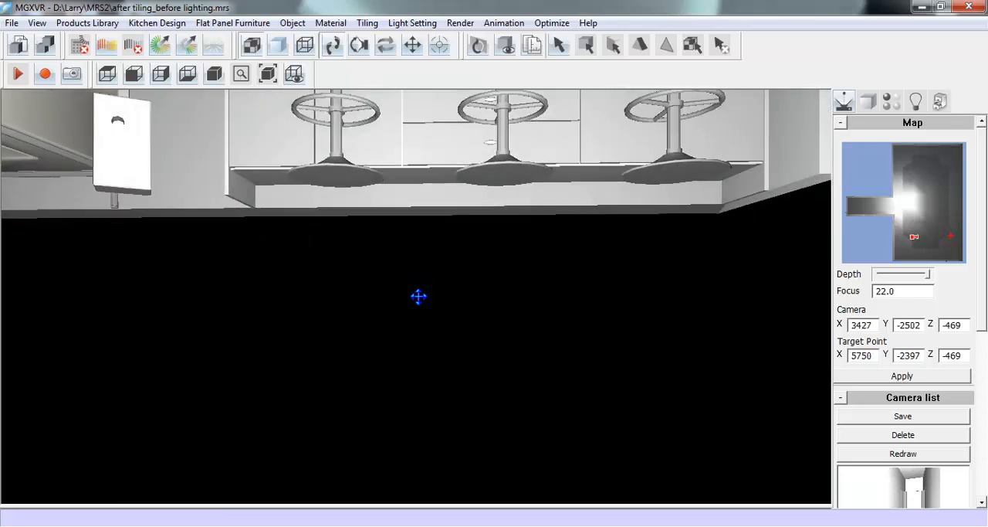
click(412, 23)
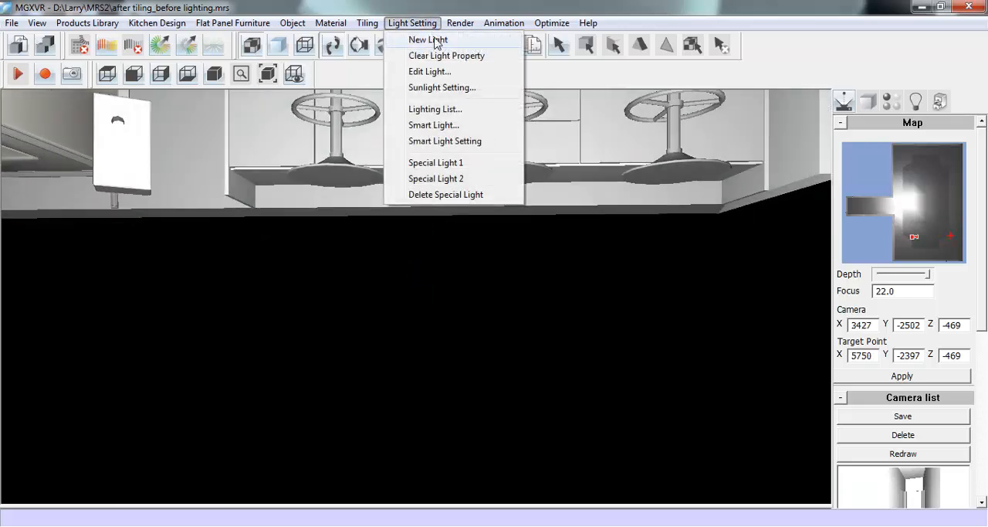
click(484, 39)
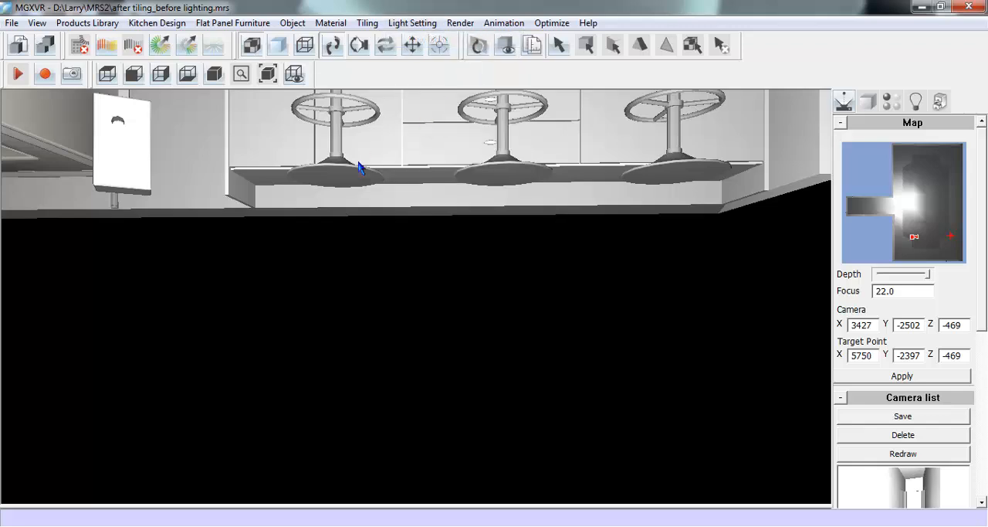
click(275, 184)
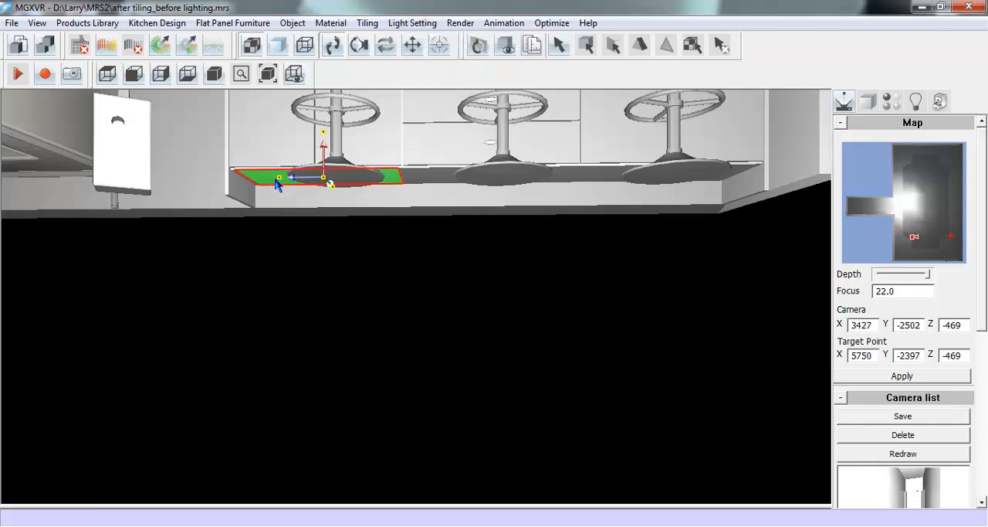
ctrl+click(432, 174)
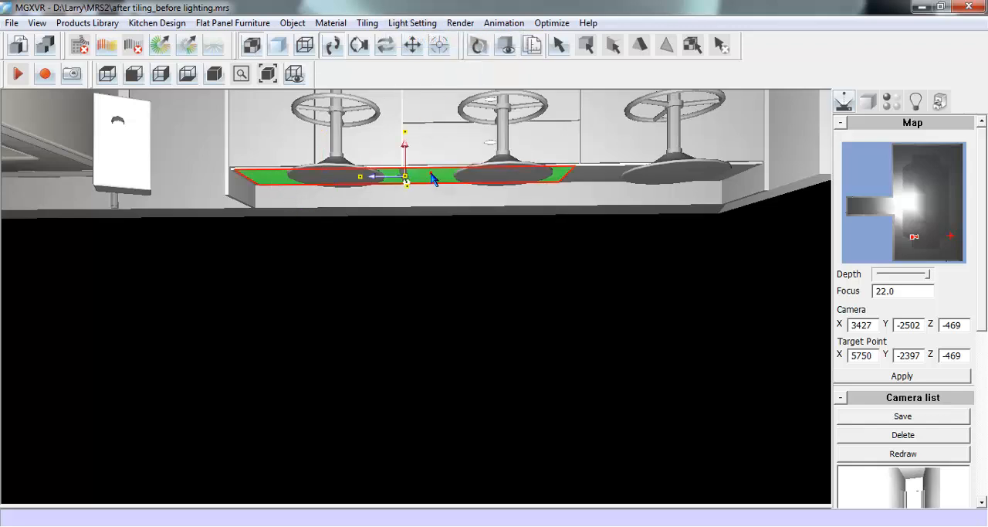
ctrl+click(593, 174)
right_click(592, 173)
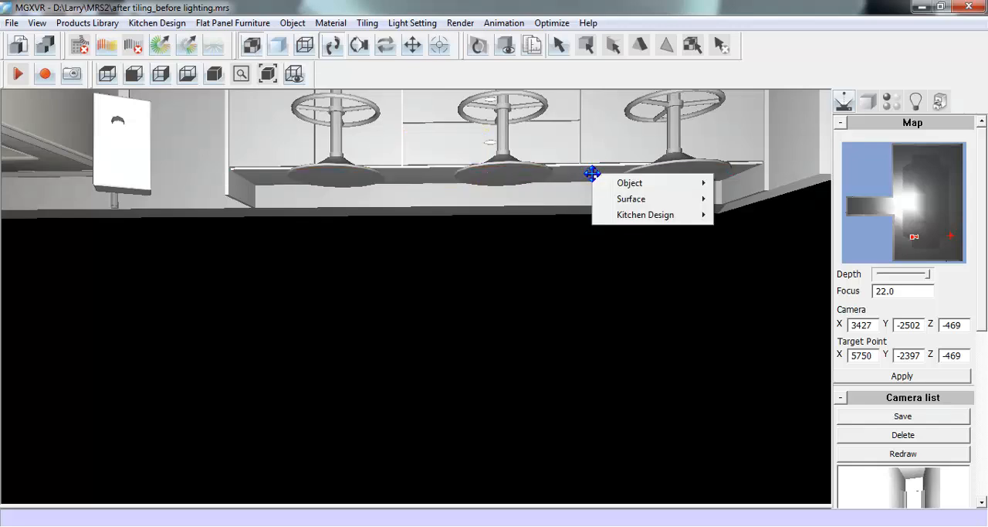
click(916, 101)
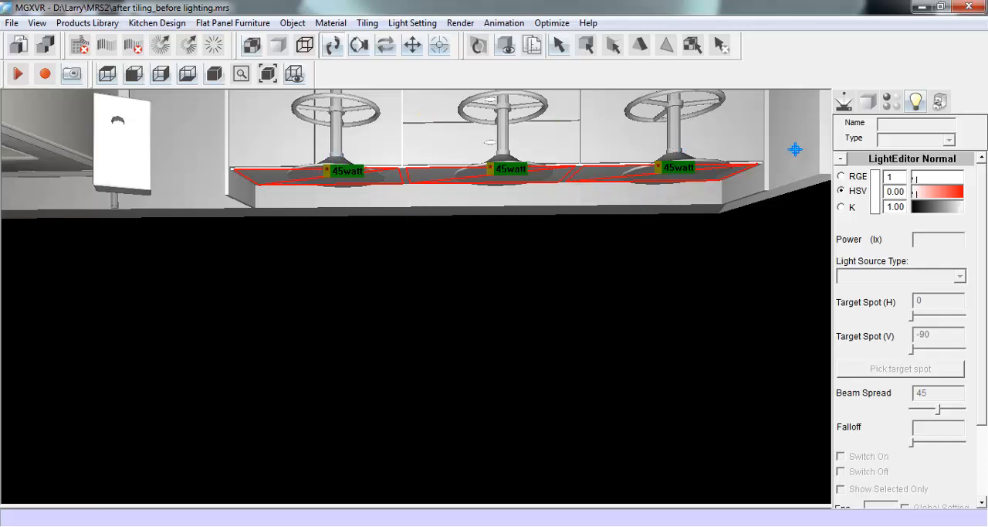
- View the whole room from outside the entrance and hide the door leaf and its remaining frame part
click(844, 101)
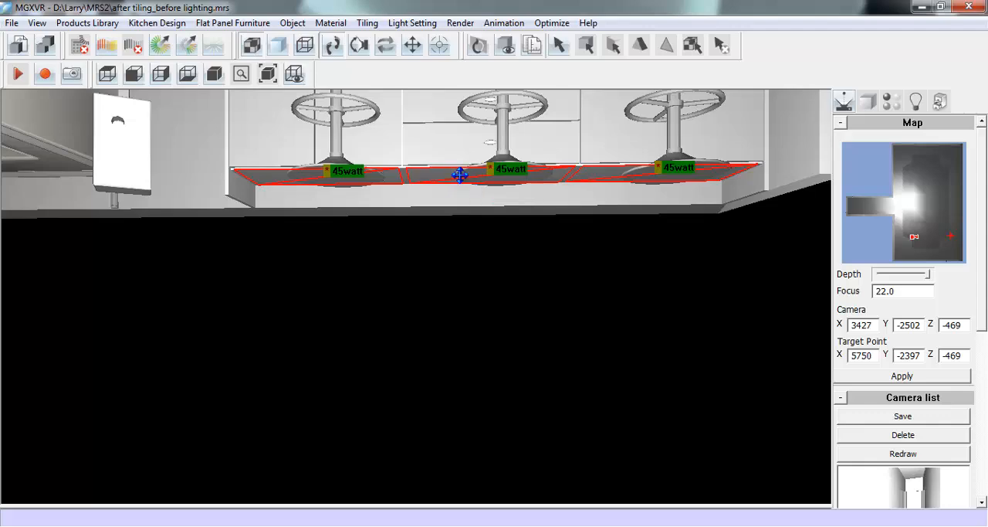
click(412, 45)
drag(495, 141, 501, 189)
click(332, 45)
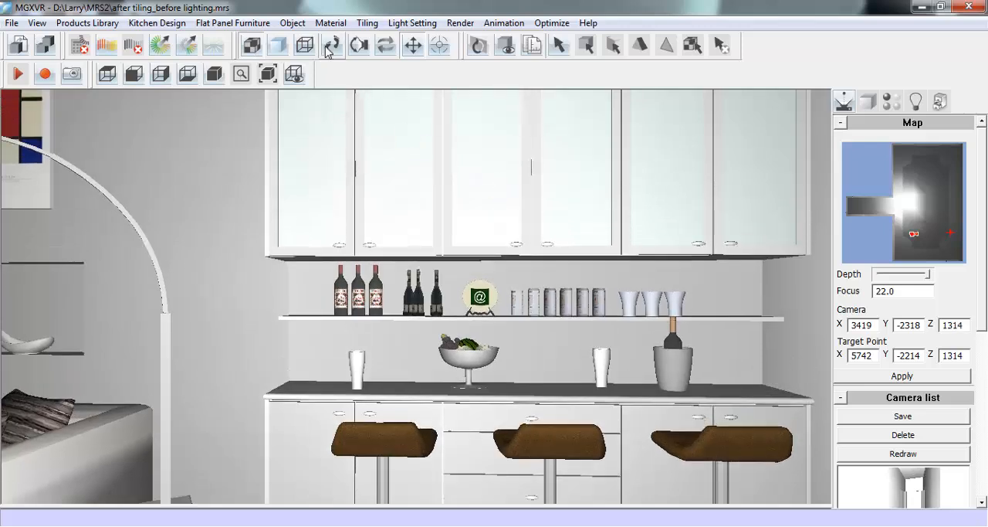
mouse_move(929, 247)
mouse_down()
mouse_move(918, 195)
mouse_move(929, 184)
mouse_up()
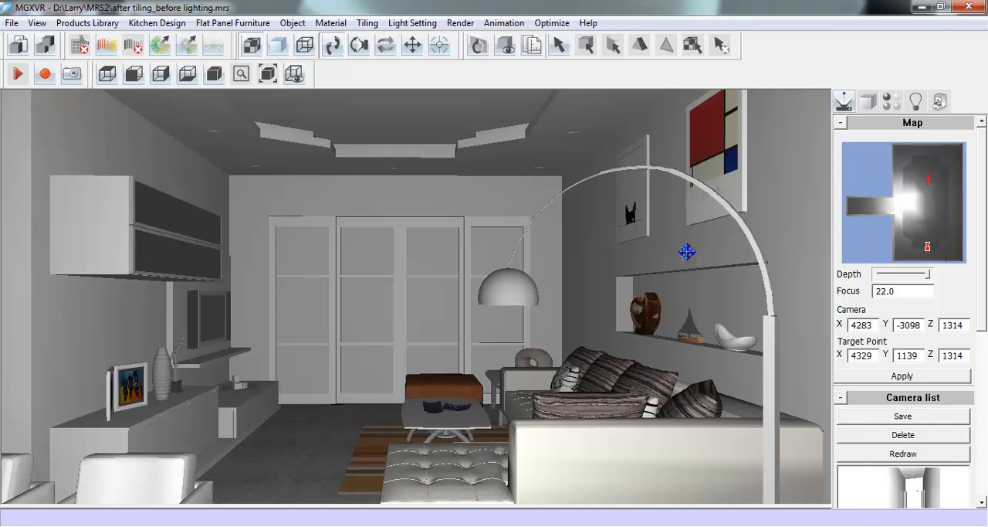
drag(440, 371, 453, 220)
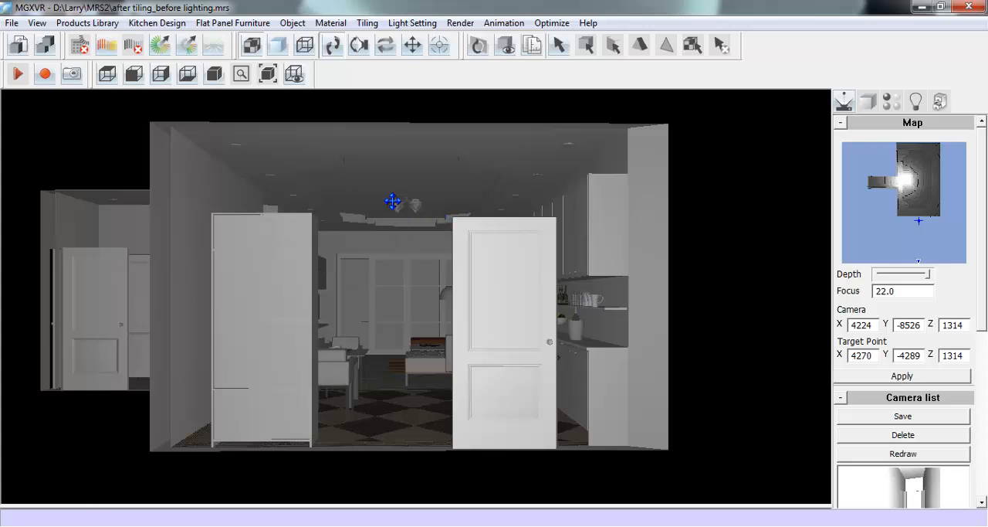
right_click(483, 252)
mouse_move(589, 260)
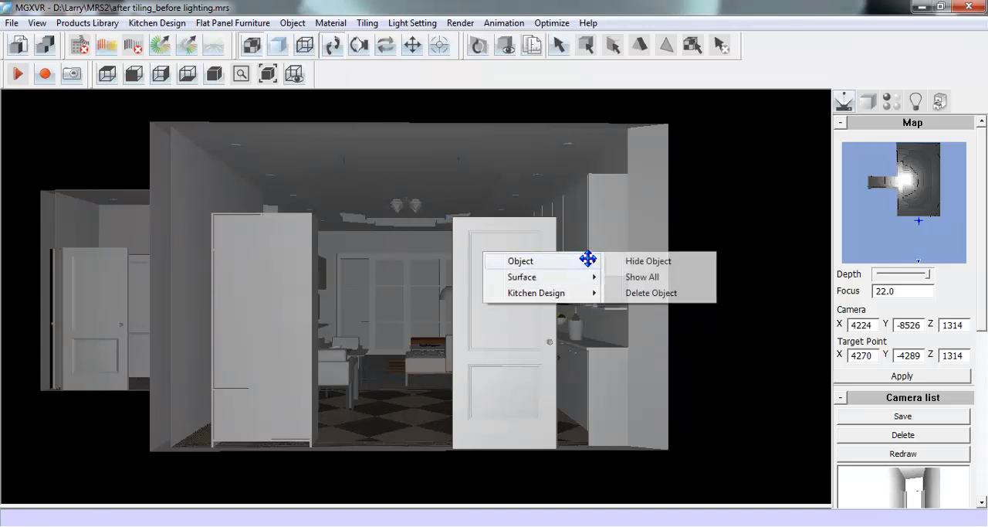
click(681, 264)
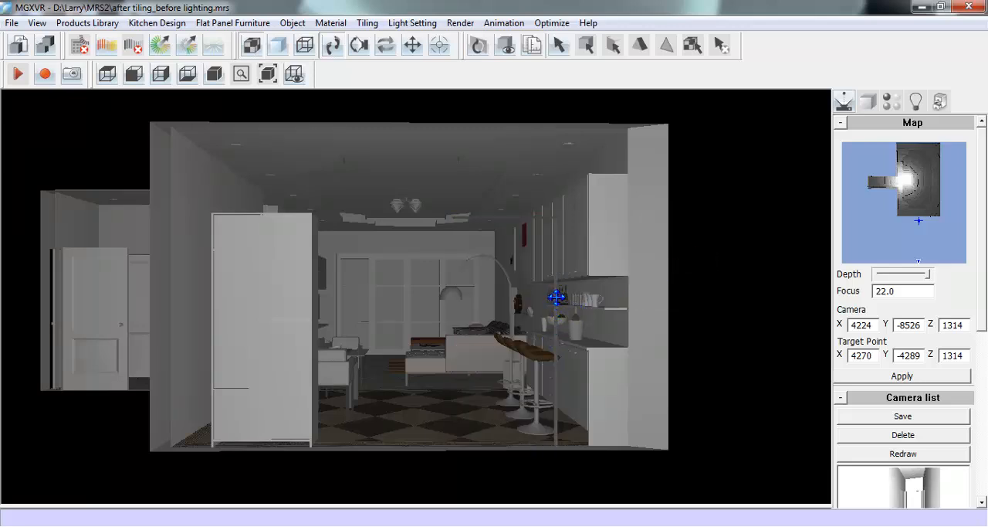
right_click(556, 297)
mouse_move(620, 307)
click(708, 307)
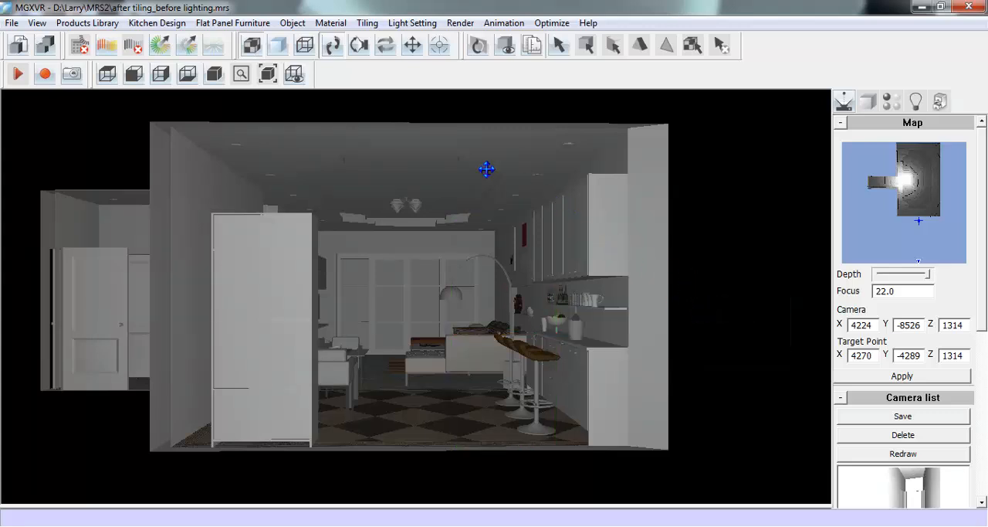
- Show the lights and select all ceiling downlights, leaving the ceiling strip light and the chandelier bulbs out of the selection
click(916, 102)
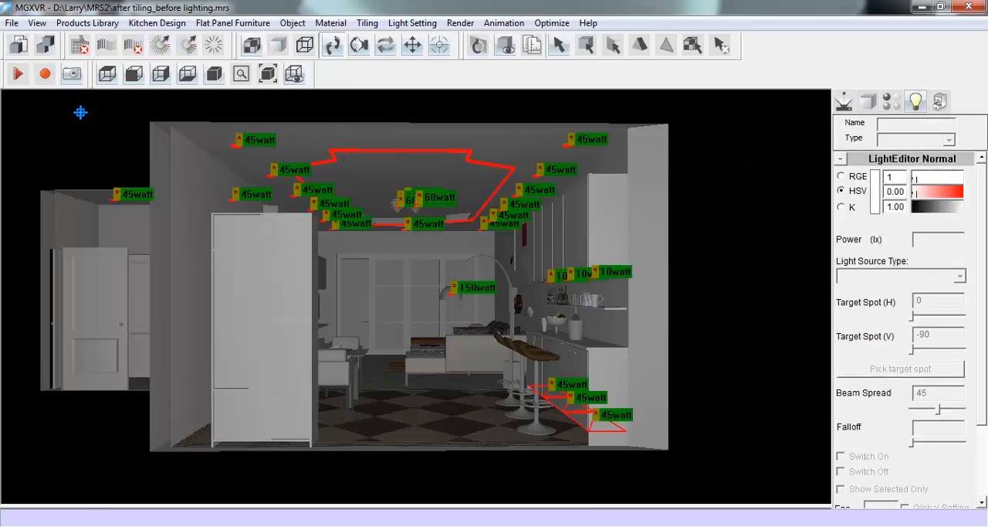
drag(75, 106, 648, 243)
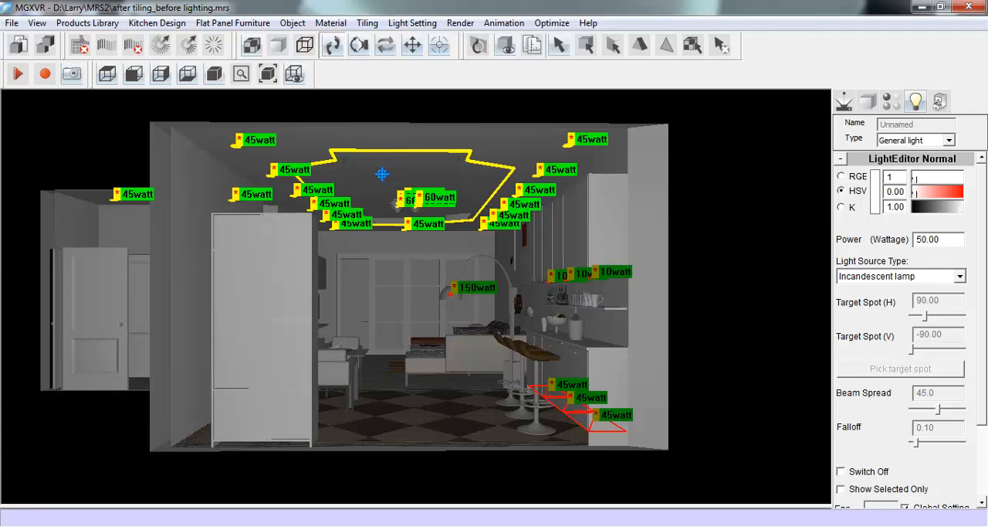
click(459, 210)
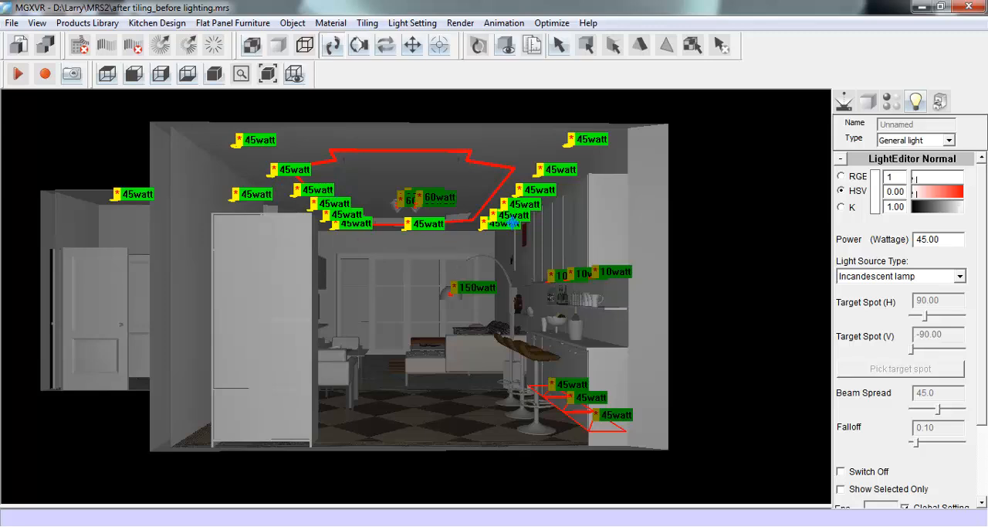
- Turn the selected downlights into spot lights with hue 56, saturation 0.25 and a beam spread of 9
click(947, 139)
click(927, 163)
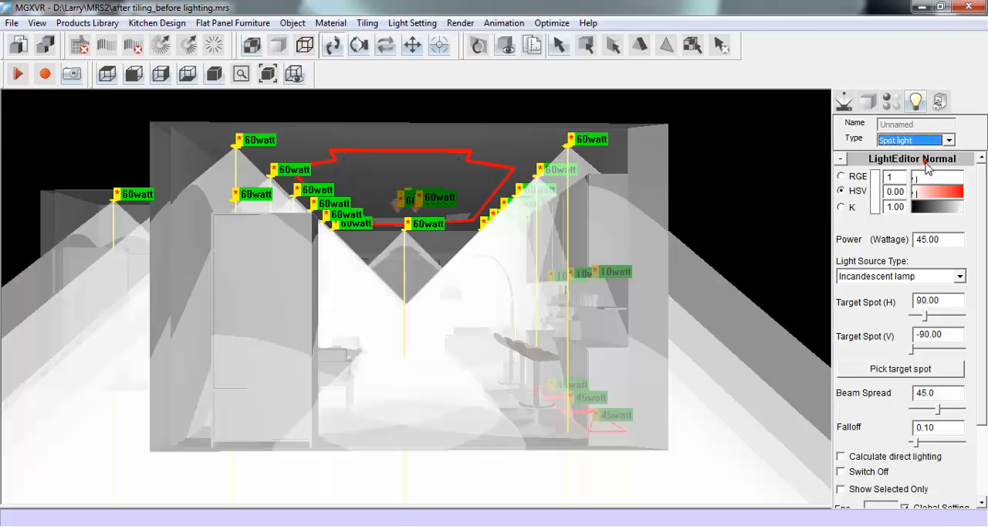
mouse_move(915, 199)
mouse_down()
mouse_move(963, 193)
mouse_move(922, 193)
mouse_up()
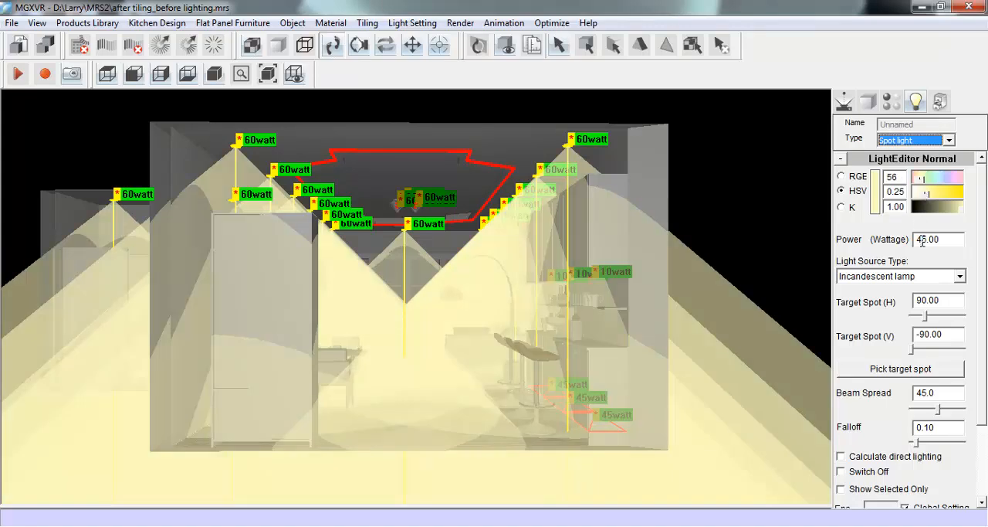
mouse_move(921, 239)
mouse_down()
mouse_move(945, 239)
mouse_move(913, 242)
mouse_up()
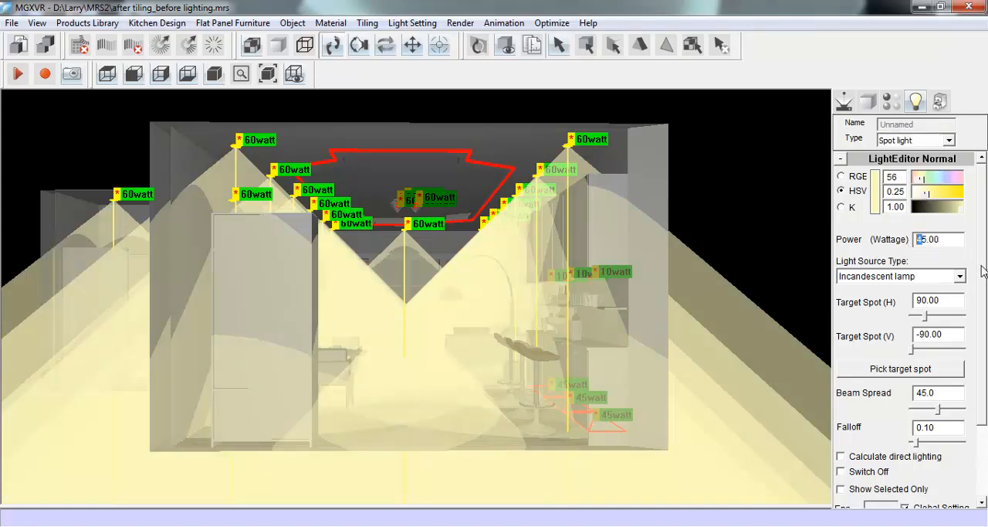
scroll(969, 285, down, 2)
mouse_move(919, 320)
mouse_down()
mouse_move(896, 317)
mouse_move(946, 315)
mouse_move(909, 320)
mouse_up()
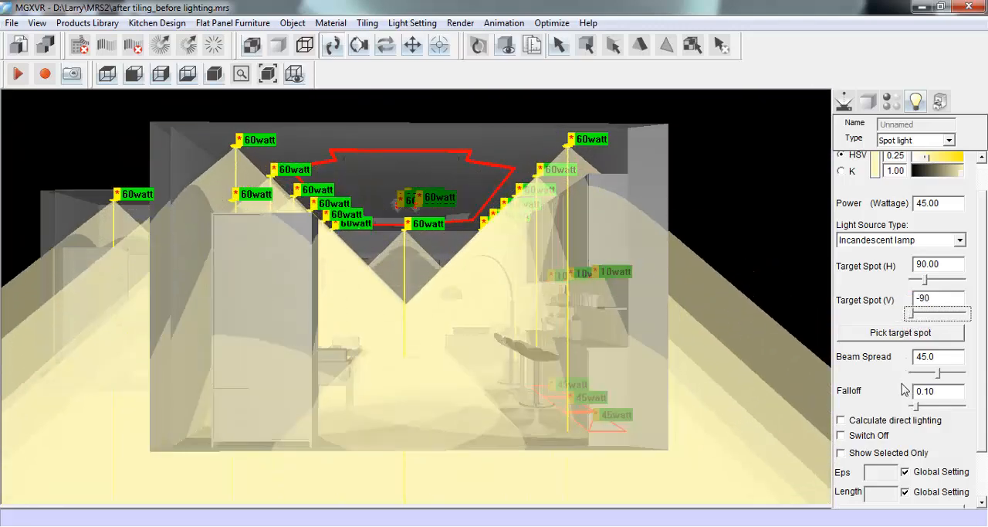
drag(939, 374, 912, 373)
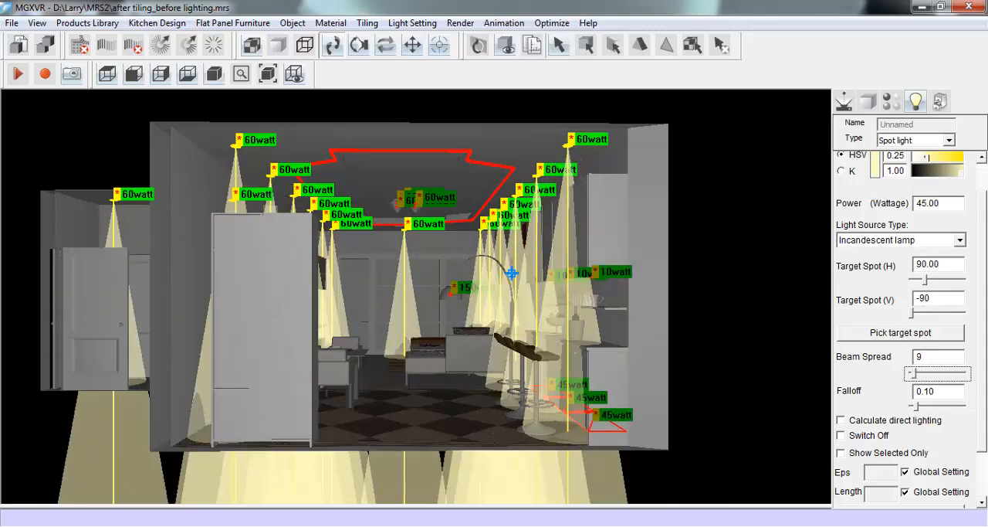
- Change the selected downlights to the IES type and assign them a light file from the Spot Light category
click(979, 283)
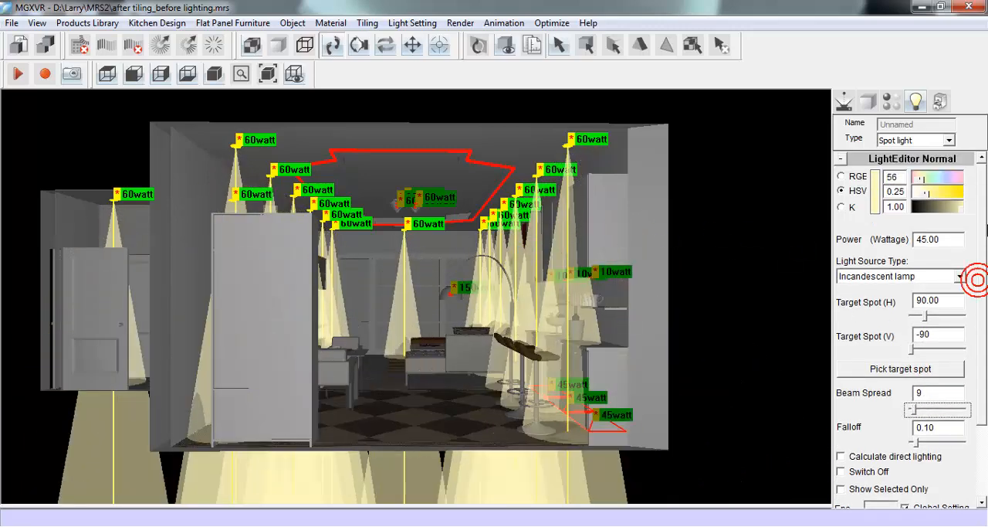
click(950, 141)
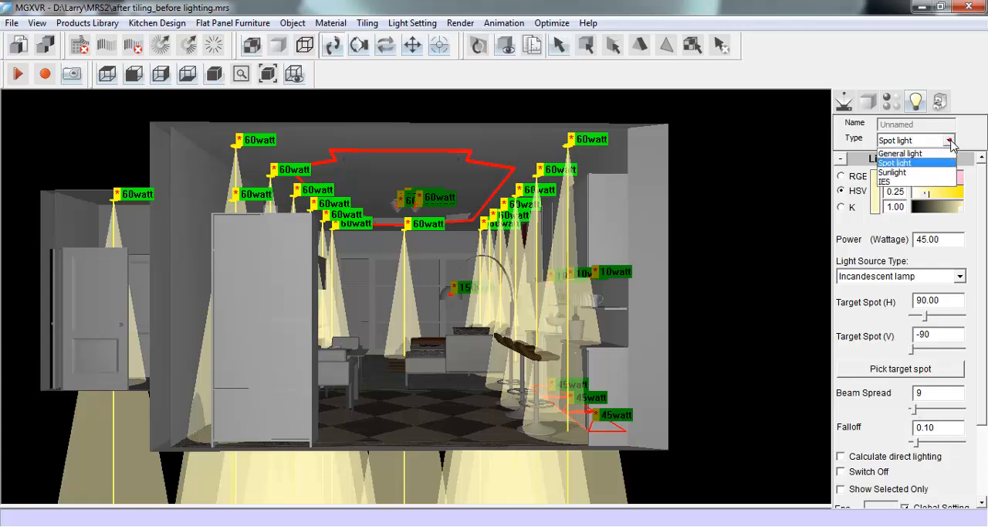
click(932, 180)
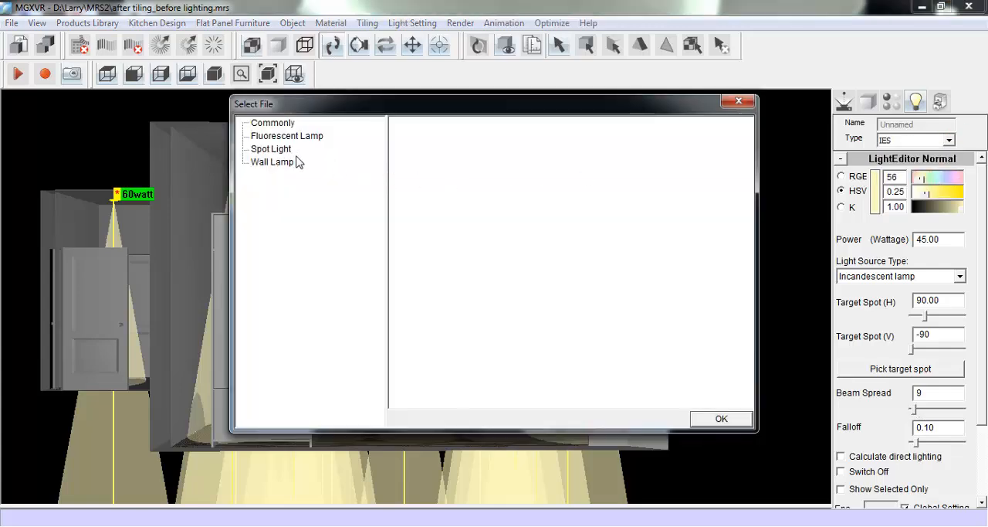
click(283, 150)
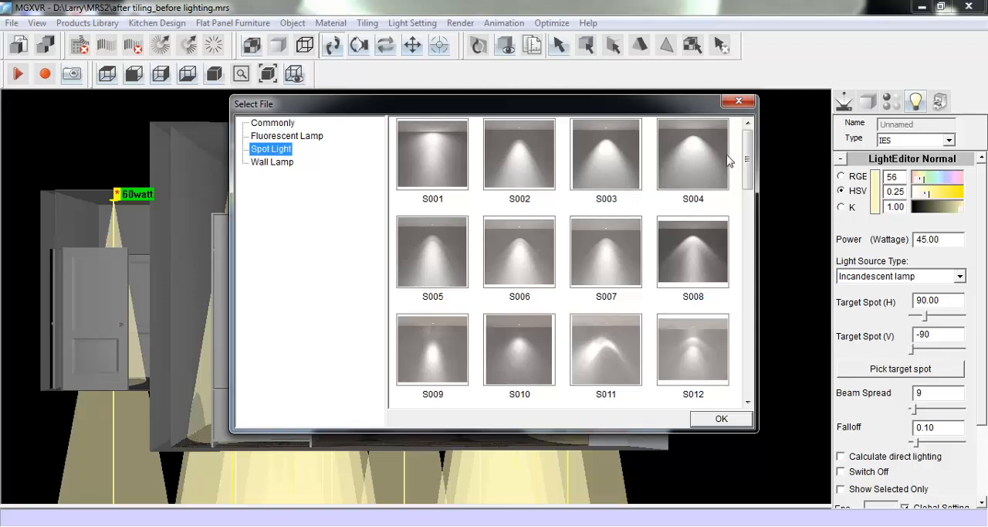
mouse_move(748, 169)
mouse_down()
mouse_move(753, 276)
mouse_move(760, 175)
mouse_up()
click(702, 238)
click(703, 421)
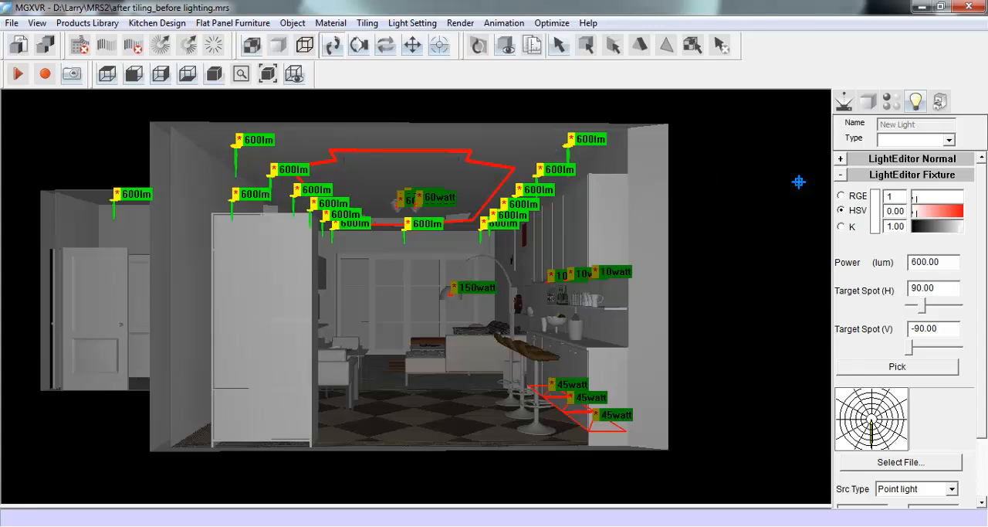
- Set the IES downlights' colour to hue 43, saturation 0.17 and value 0.97
text(43)
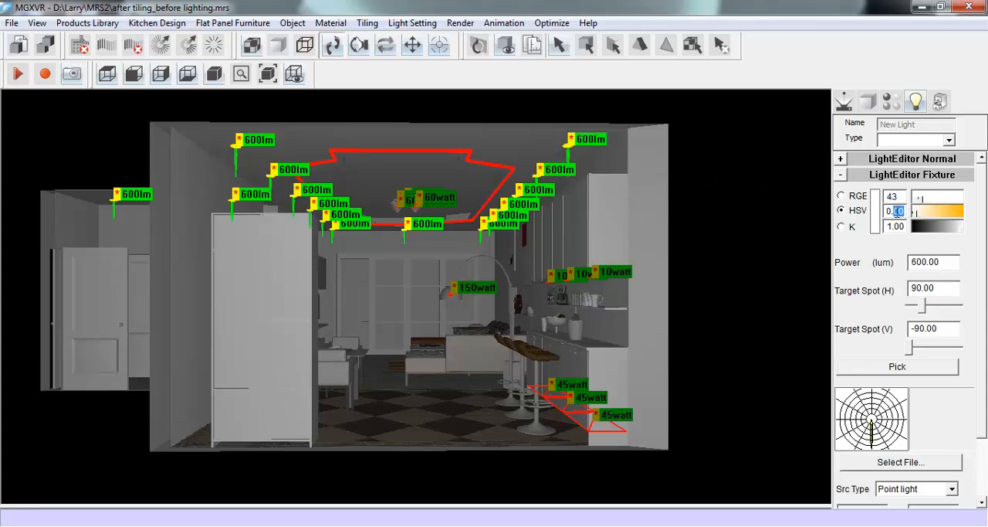
text(17)
double_click(896, 225)
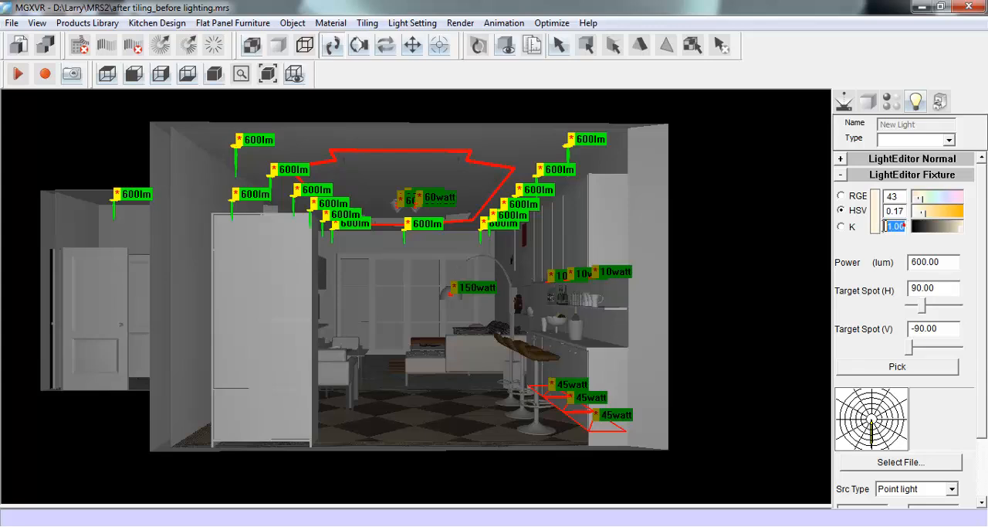
text(0.)
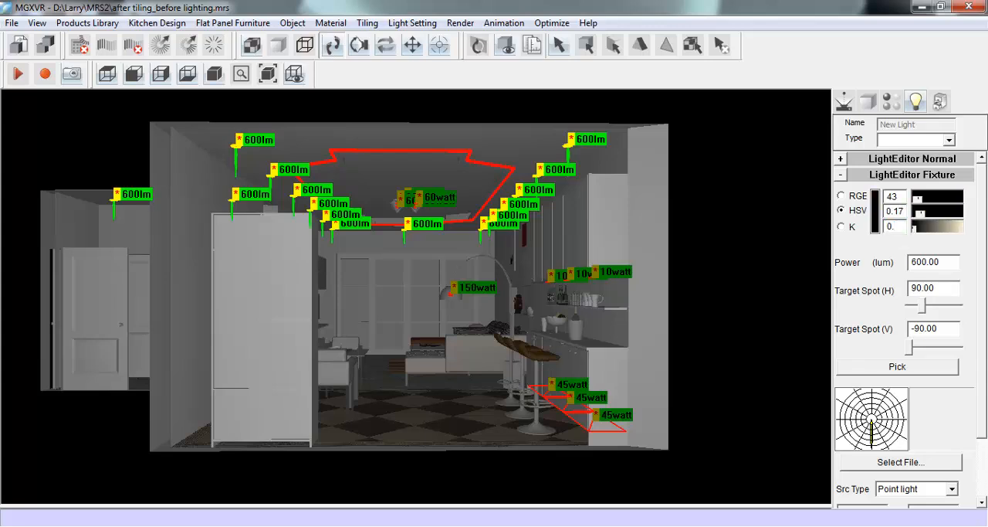
text(97)
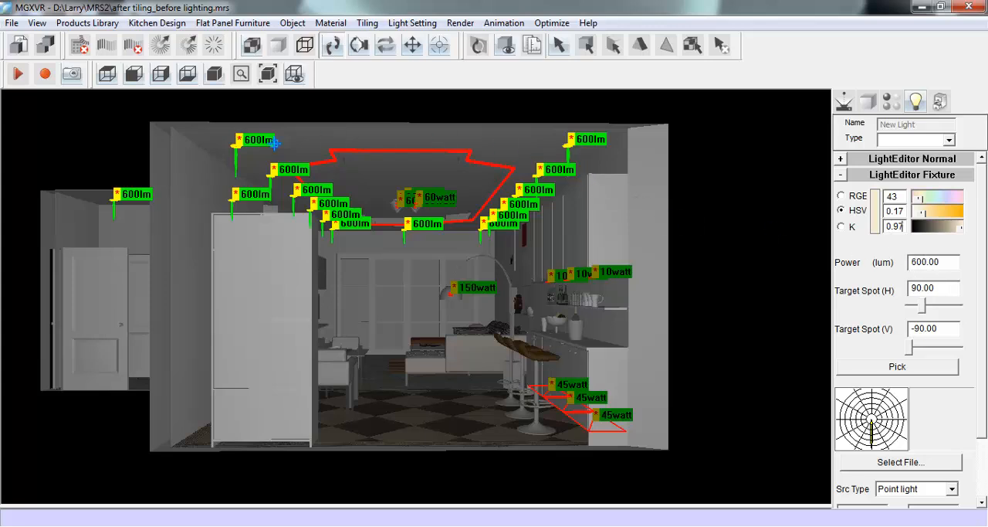
- Set the colour of the ceiling strip light to hue 40, saturation 0.17 and value 0.97
click(462, 152)
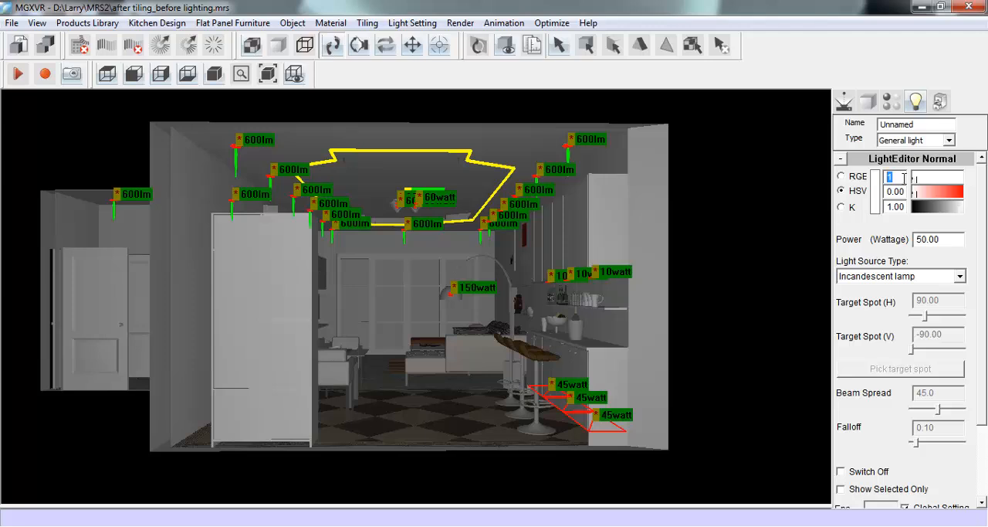
text(40)
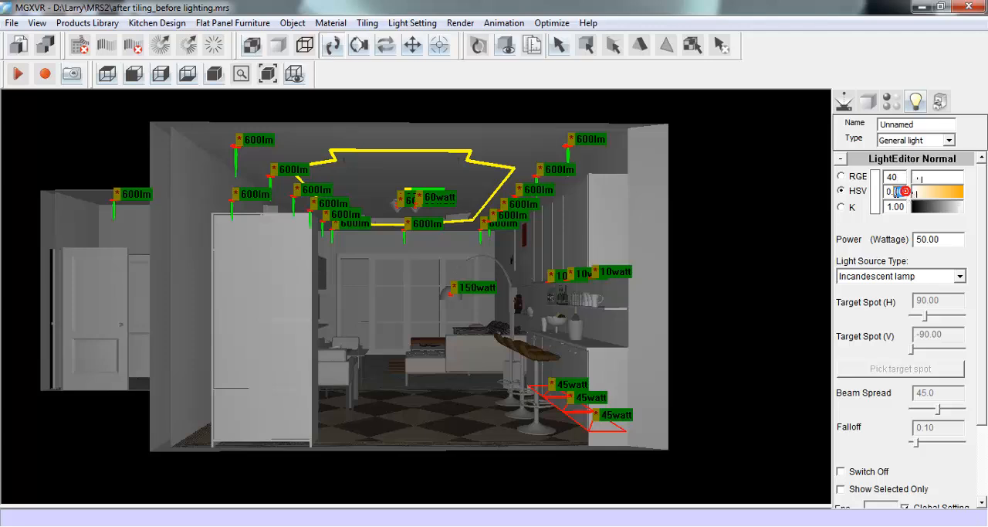
text(17)
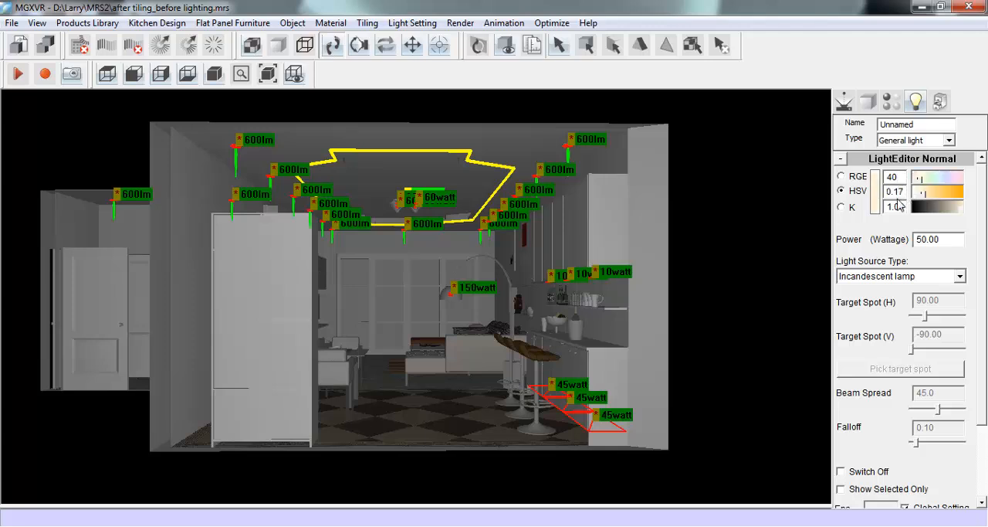
drag(905, 206, 881, 209)
text(0.)
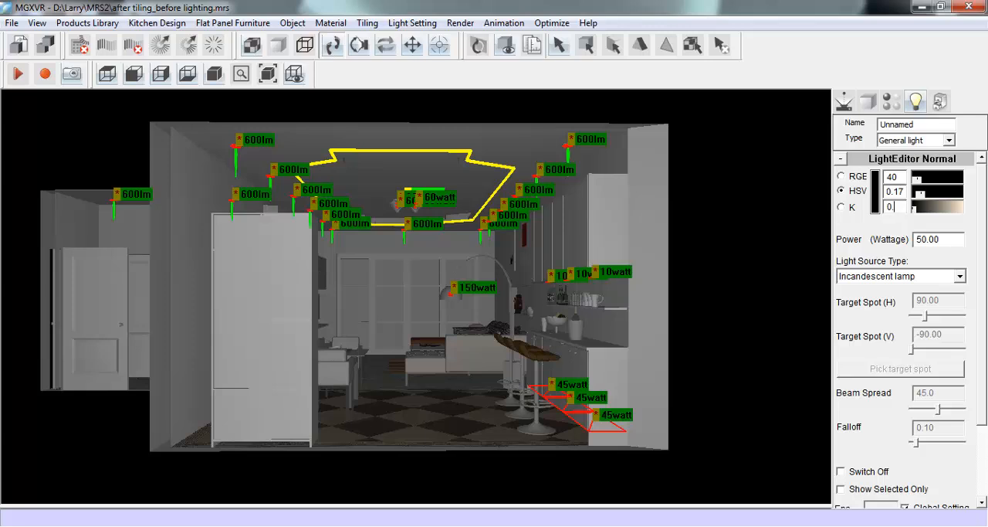
text(97)
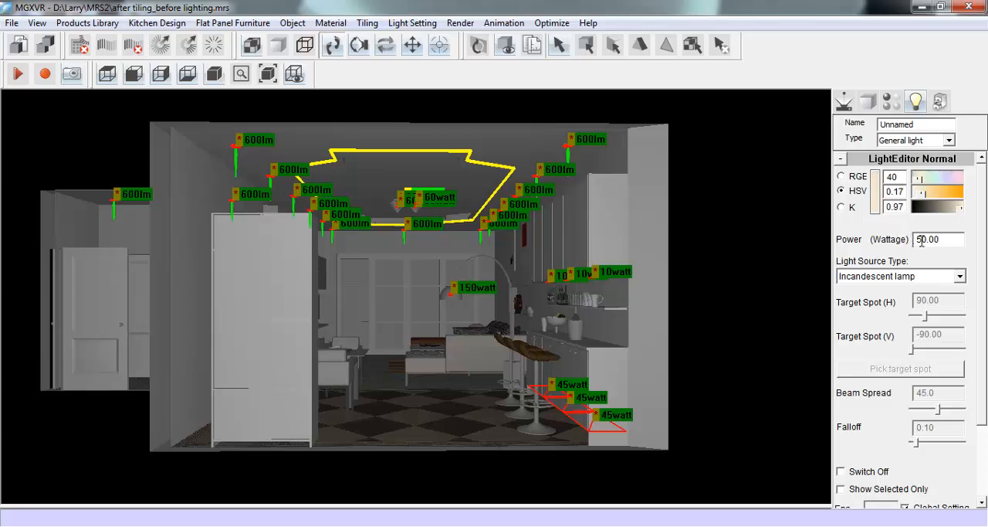
- Change the ceiling strip light's source type to compact fluorescent lamp, keeping its power at 50 watts
drag(926, 240, 901, 240)
click(959, 276)
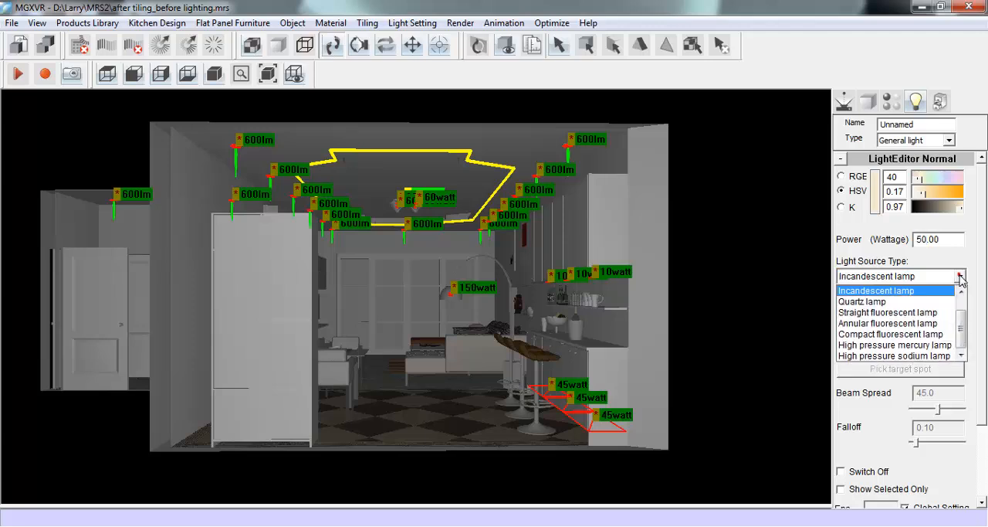
click(916, 337)
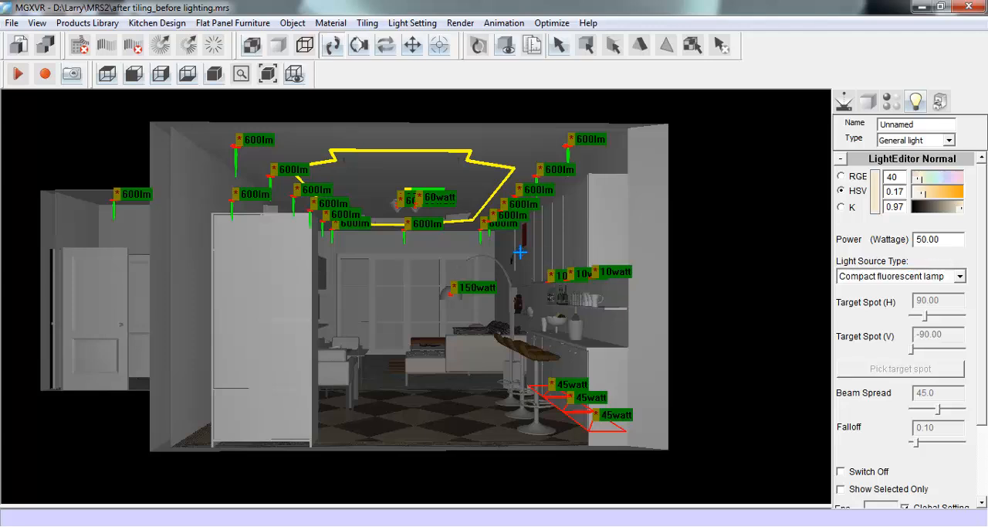
- Give the three 10-watt cabinet spot lights hue 232 and saturation 0.15, and make their source type incandescent lamp
click(653, 288)
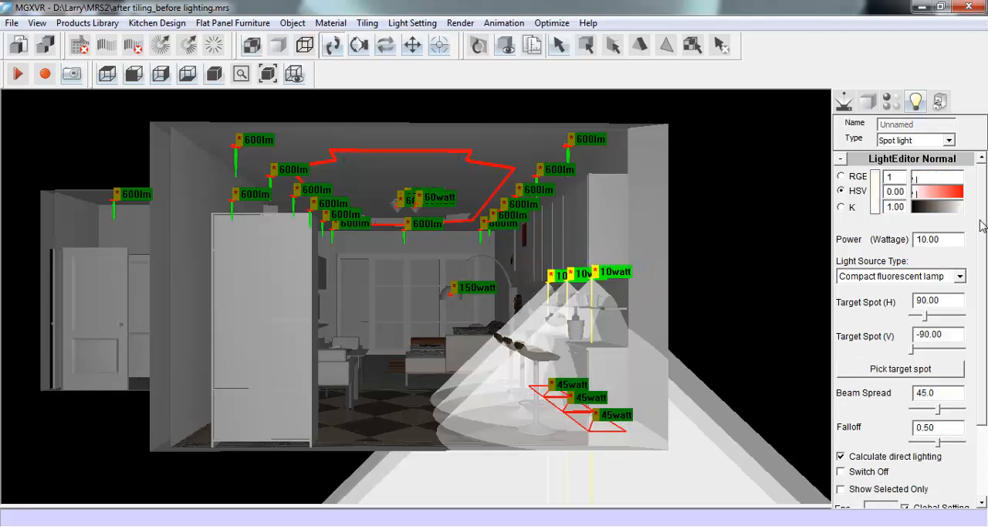
double_click(890, 176)
text(232)
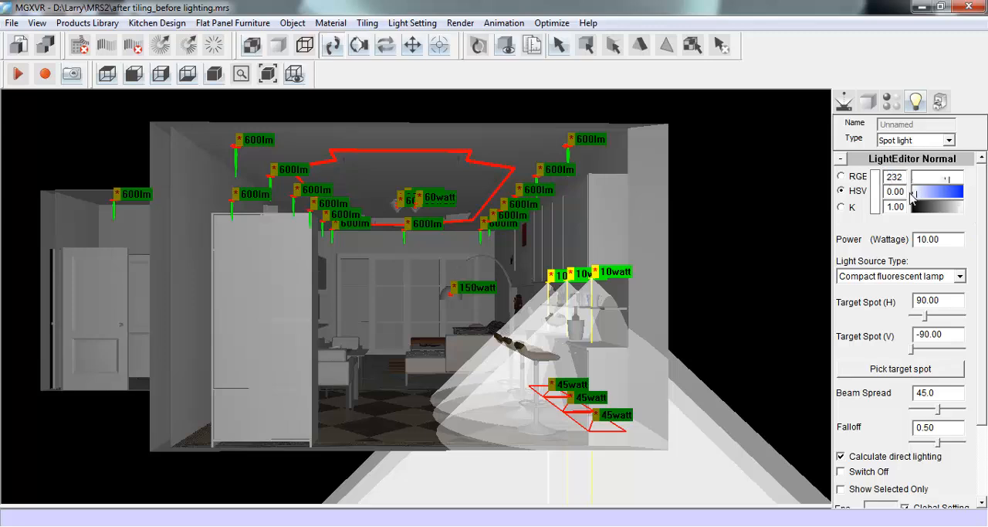
double_click(905, 193)
text(0.15)
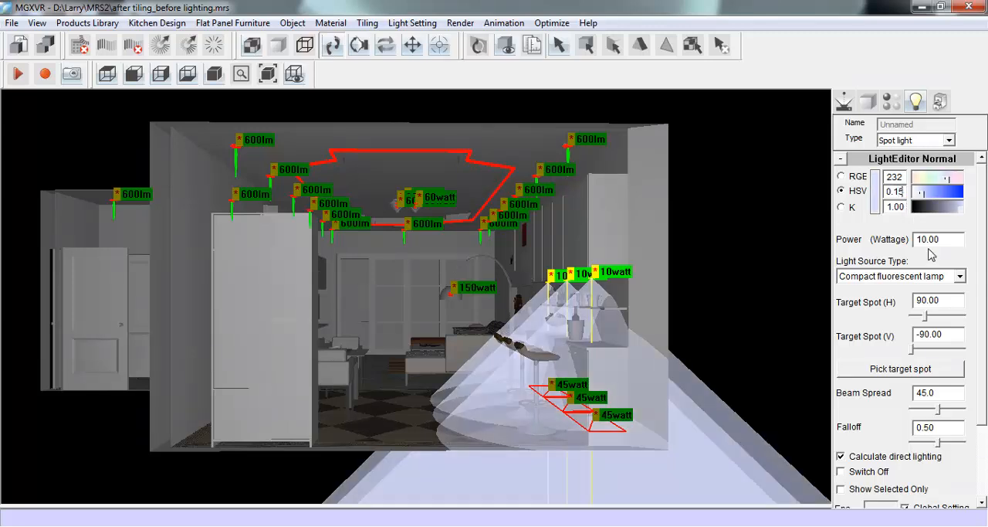
click(959, 278)
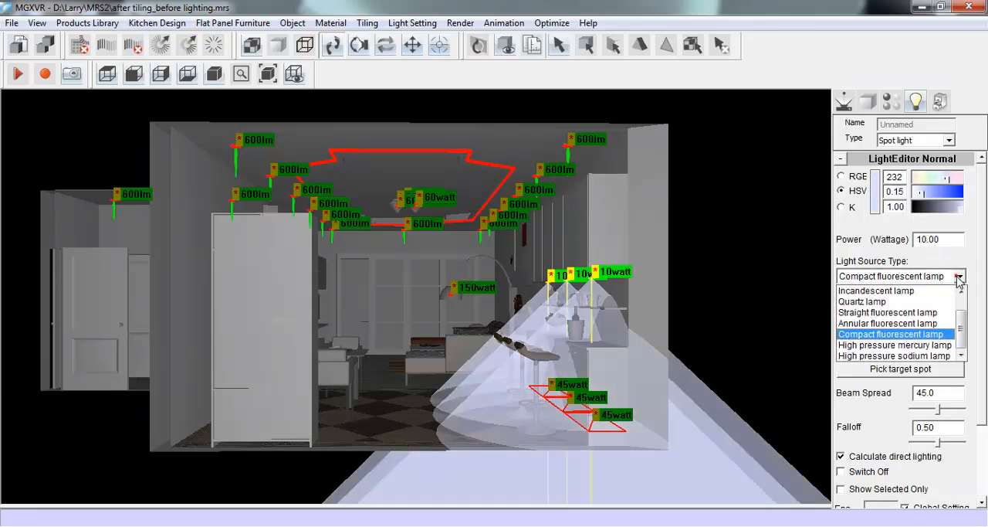
click(921, 287)
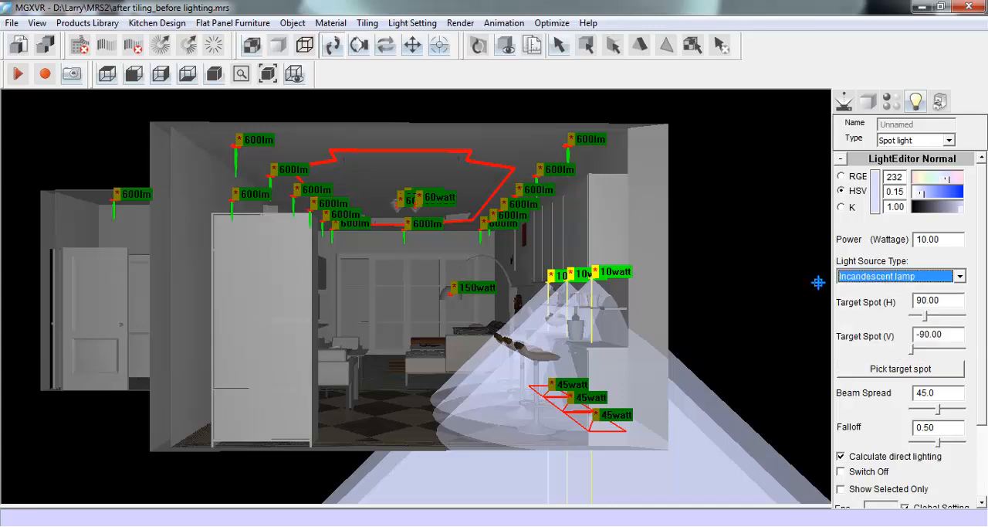
- Set the three 45-watt lights by the bar stools to hue 232, saturation 0.15, power 5 and compact fluorescent lamp
drag(516, 369, 649, 445)
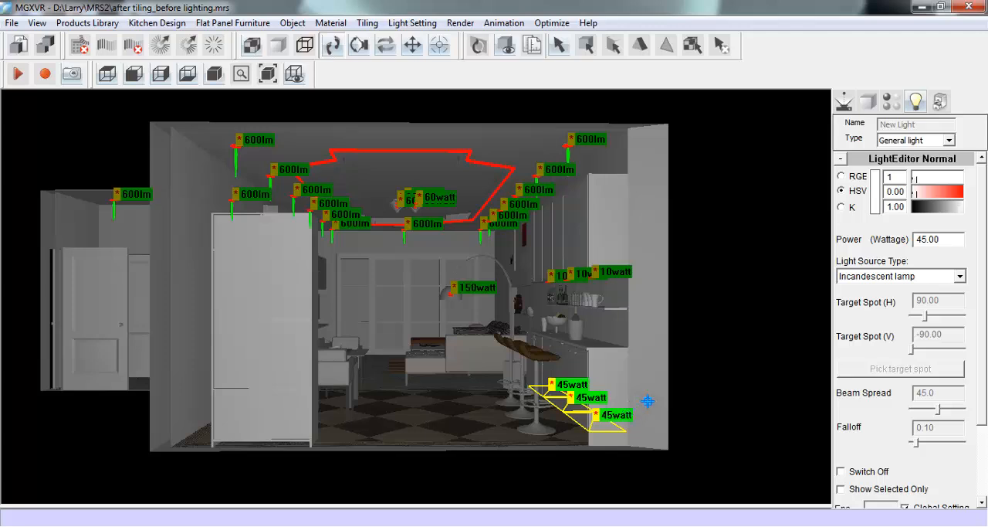
text(232)
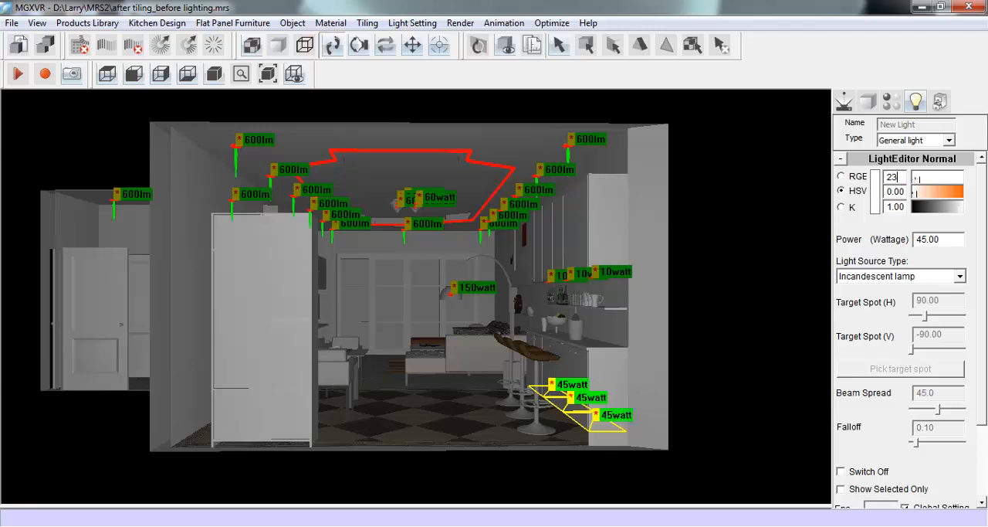
text(15)
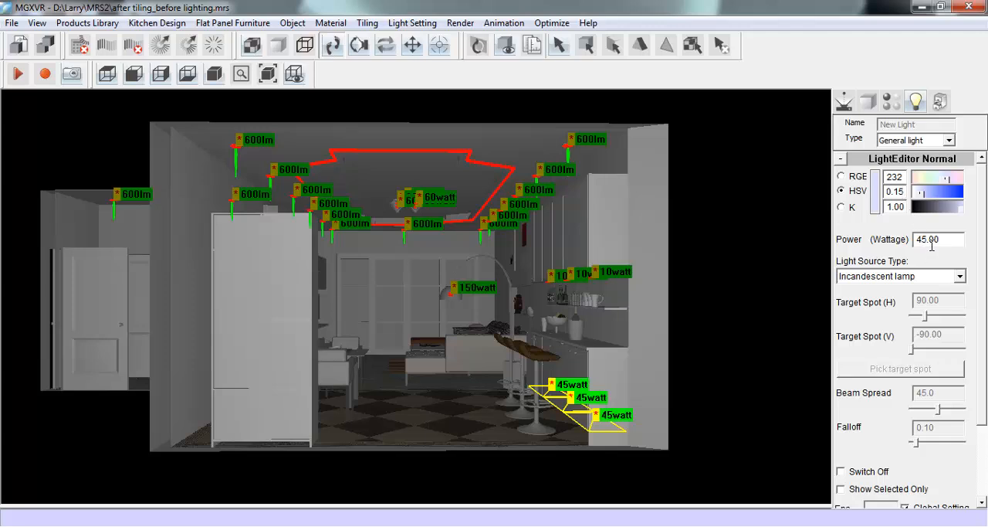
key(Delete)
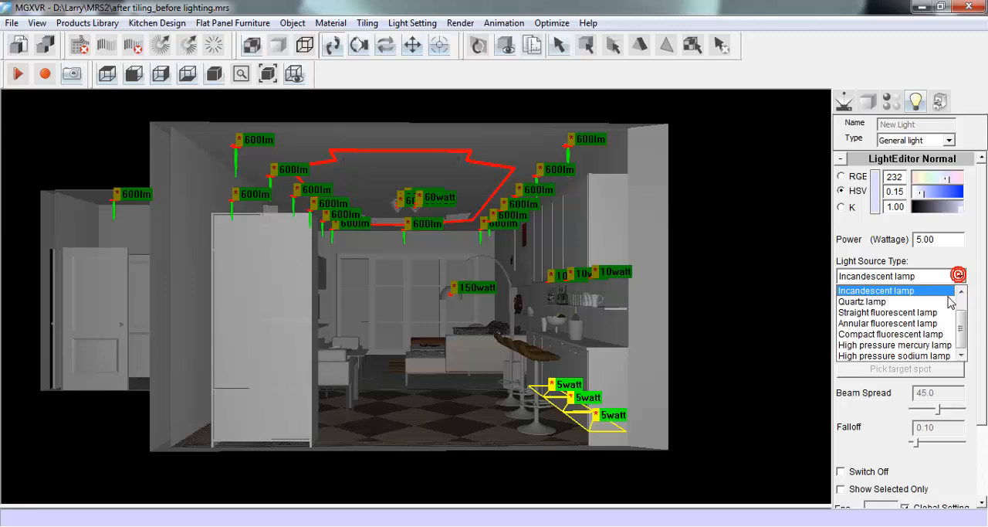
click(927, 334)
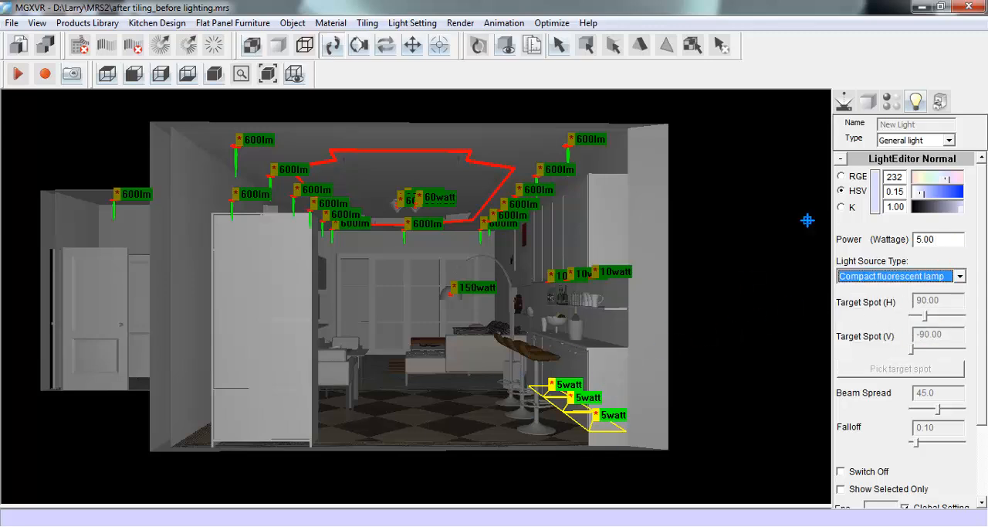
- Place the camera inside the room facing the sofa and run the lighting calculation with High precision
click(845, 102)
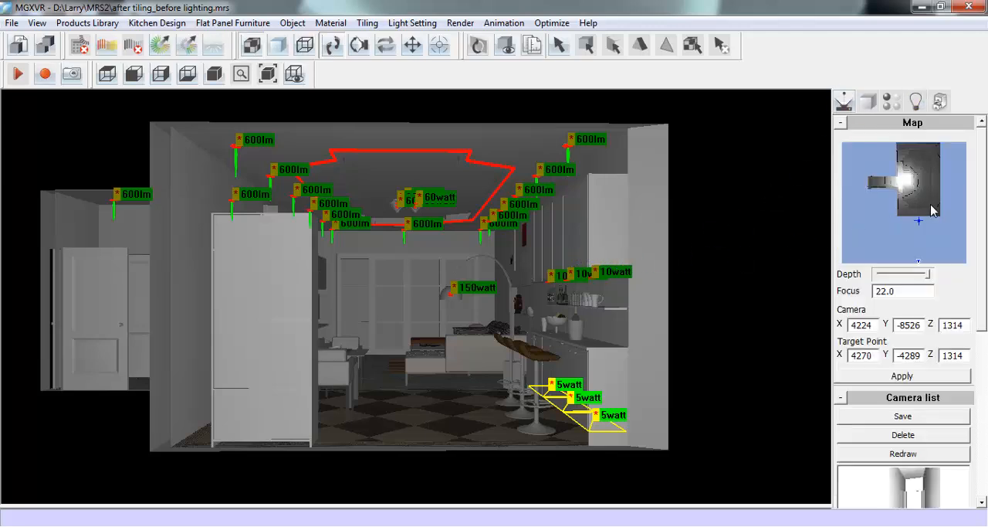
drag(931, 207, 906, 163)
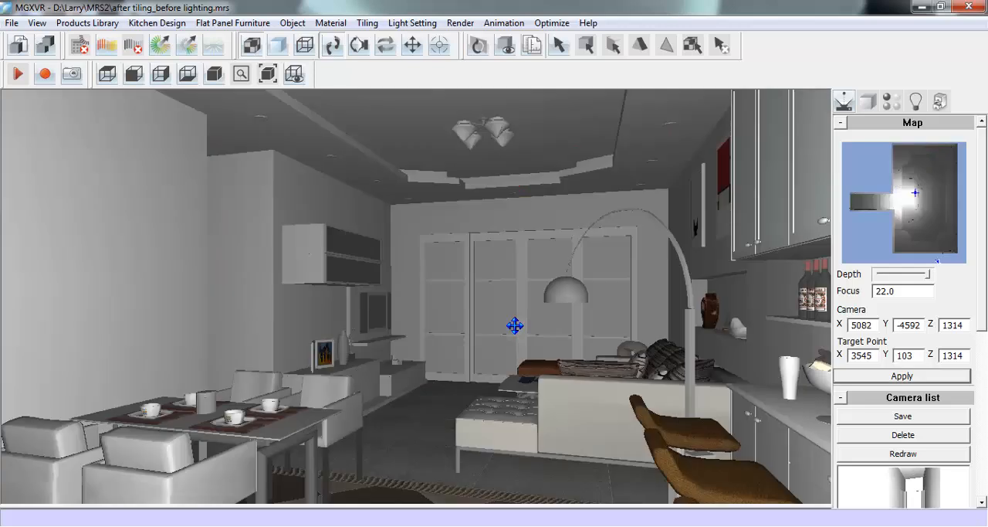
click(117, 47)
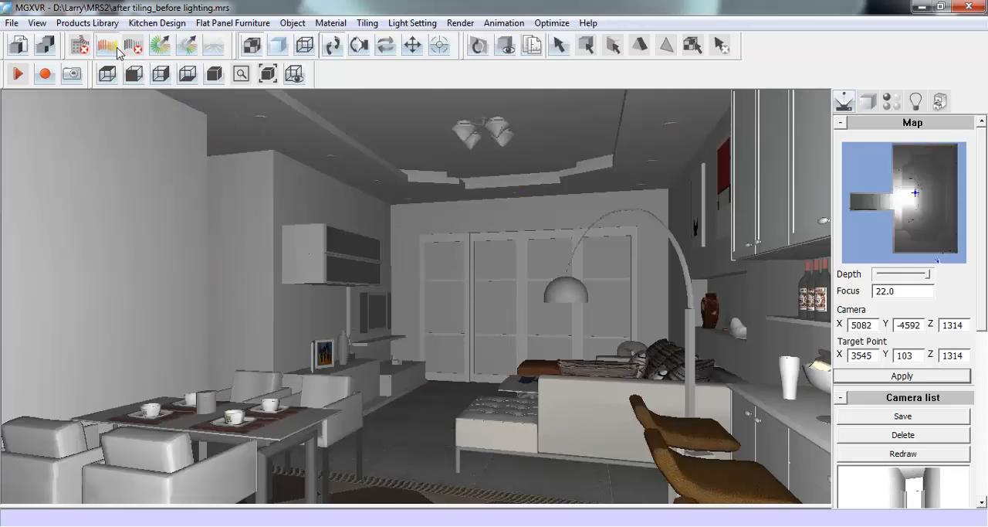
click(116, 49)
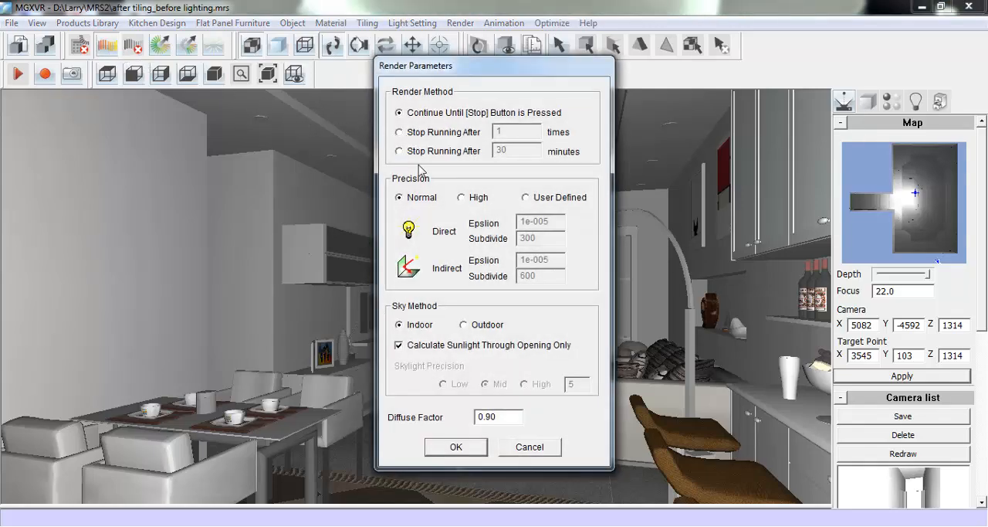
click(462, 198)
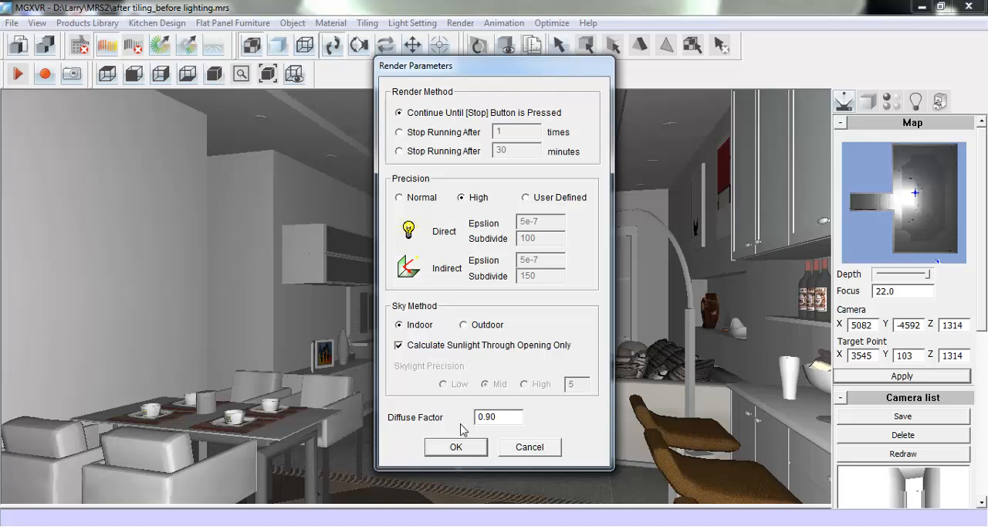
click(456, 447)
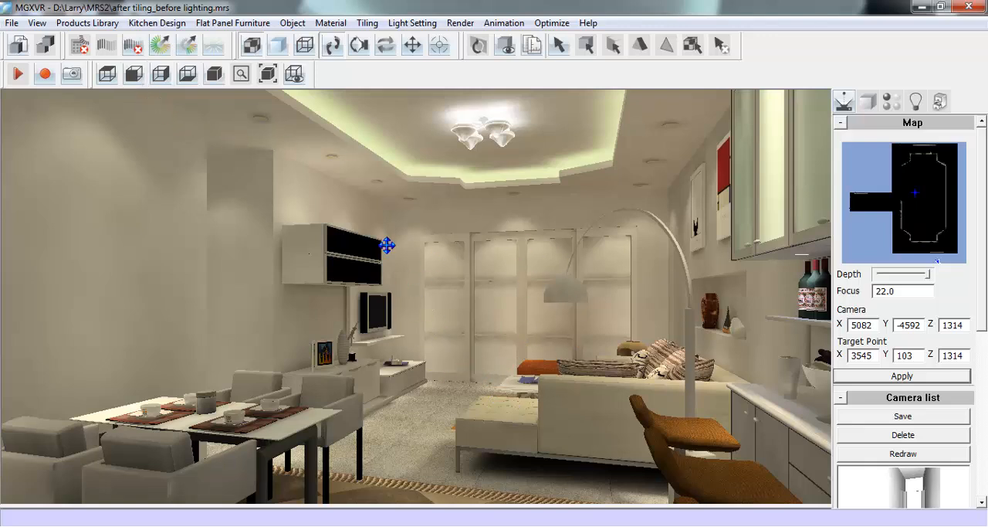
- Auto-adjust the rendered light, raise its brightness and black levels, lower exposure, contrast and white, and apply the changes
click(216, 48)
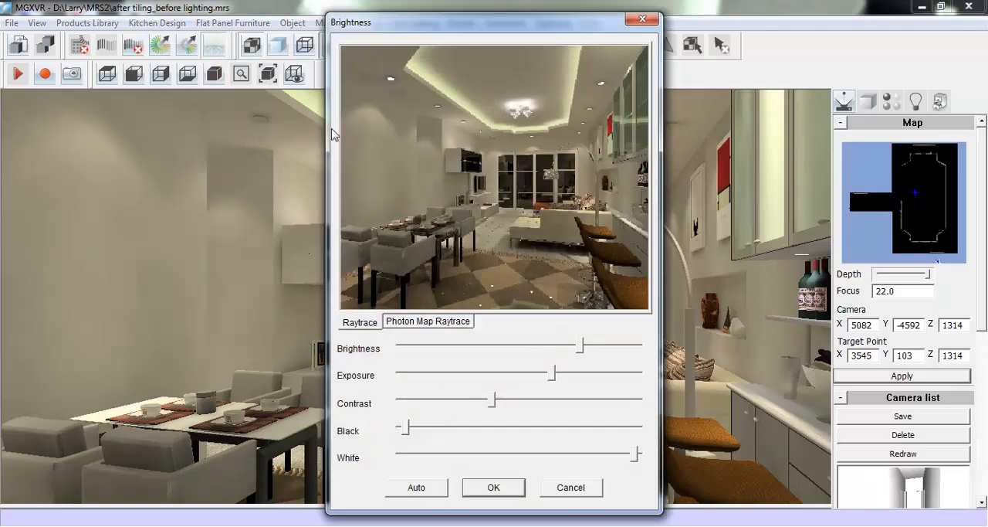
click(437, 493)
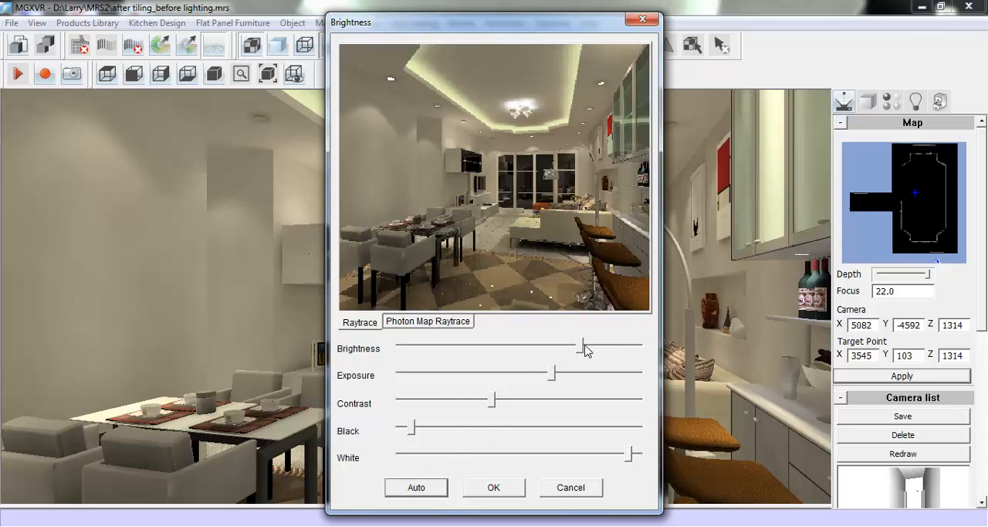
drag(581, 348, 599, 351)
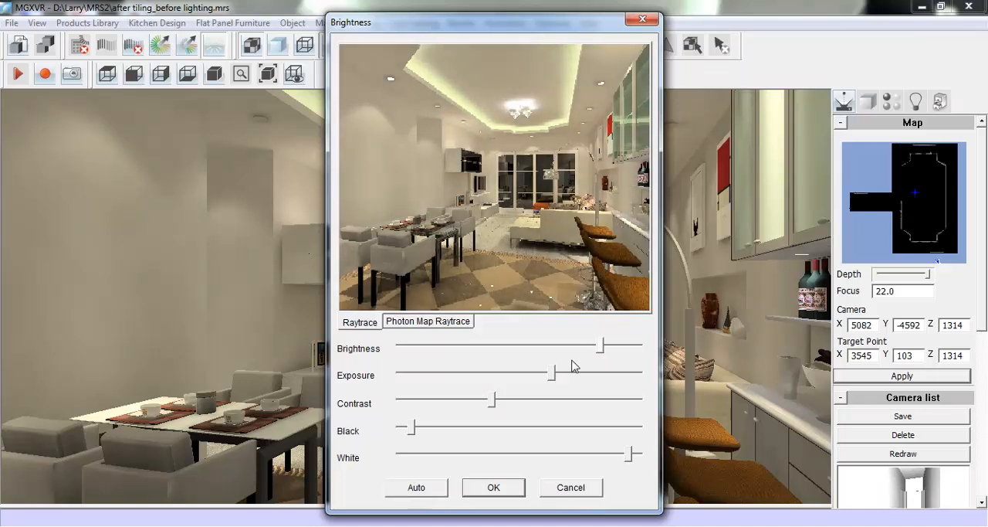
drag(552, 374, 543, 375)
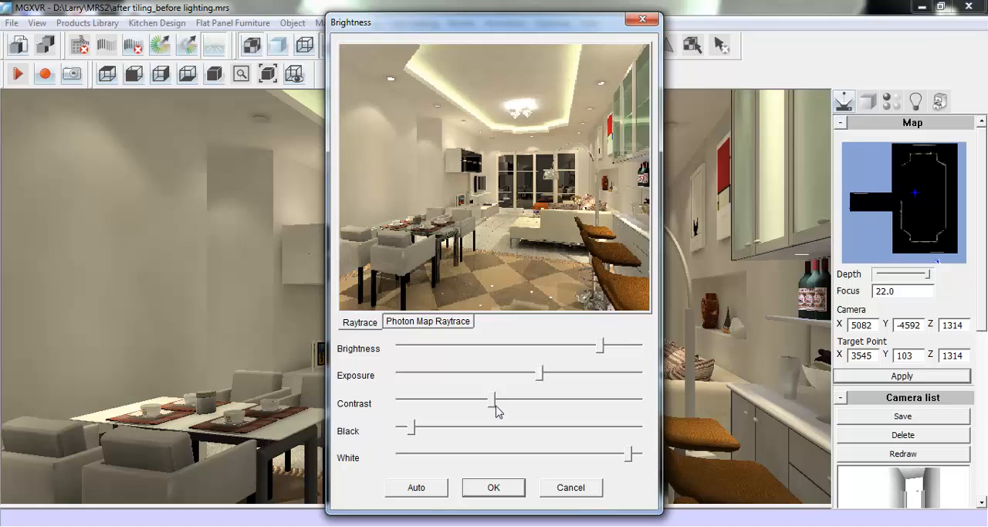
drag(492, 406, 468, 412)
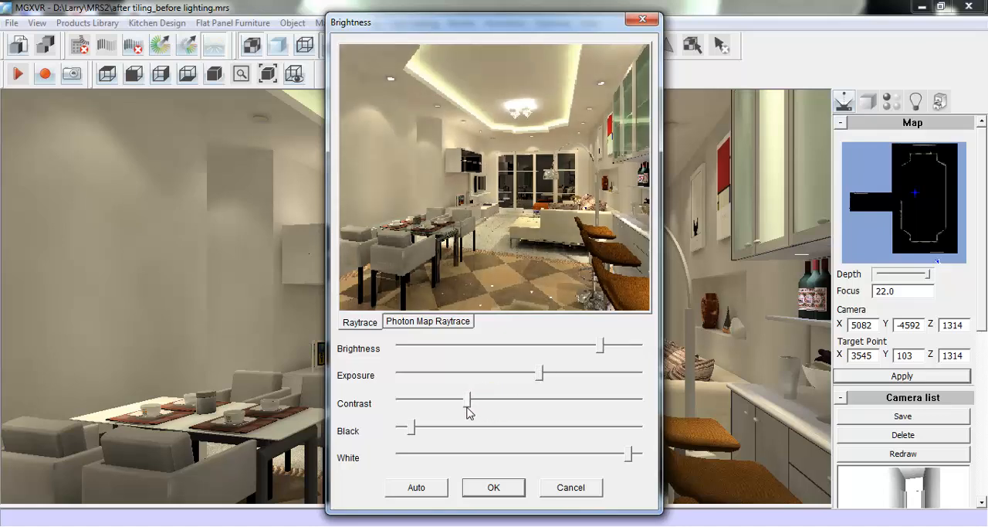
mouse_move(628, 455)
mouse_down()
mouse_move(614, 456)
mouse_move(624, 456)
mouse_up()
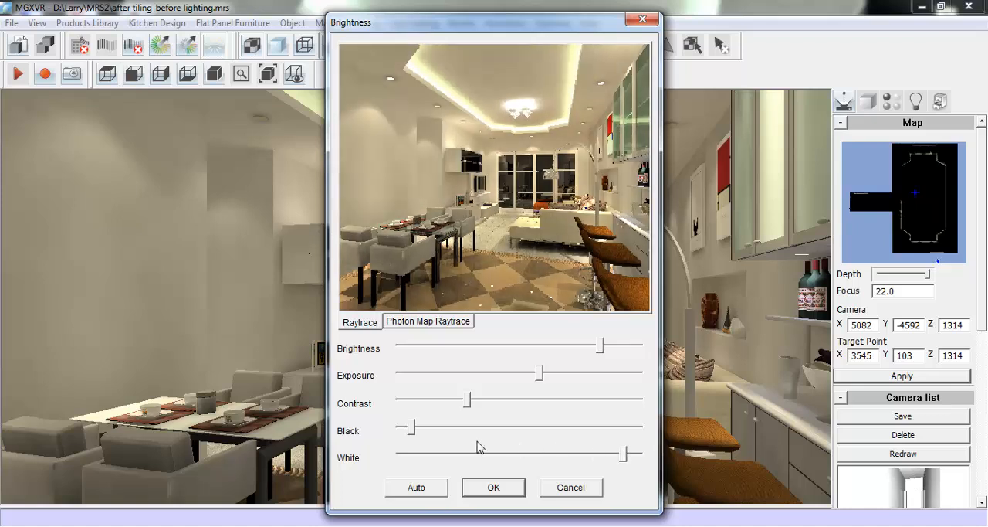
drag(414, 432, 423, 432)
drag(602, 346, 607, 346)
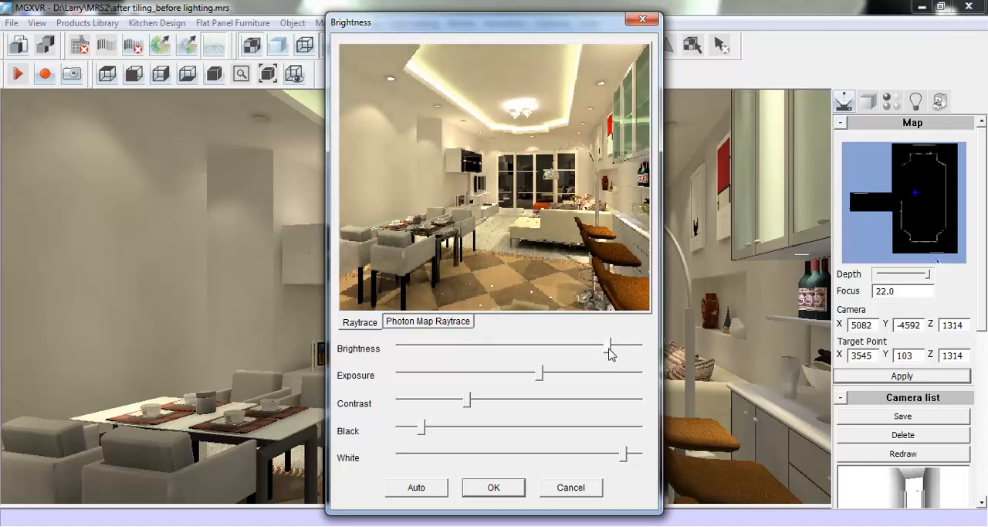
click(488, 488)
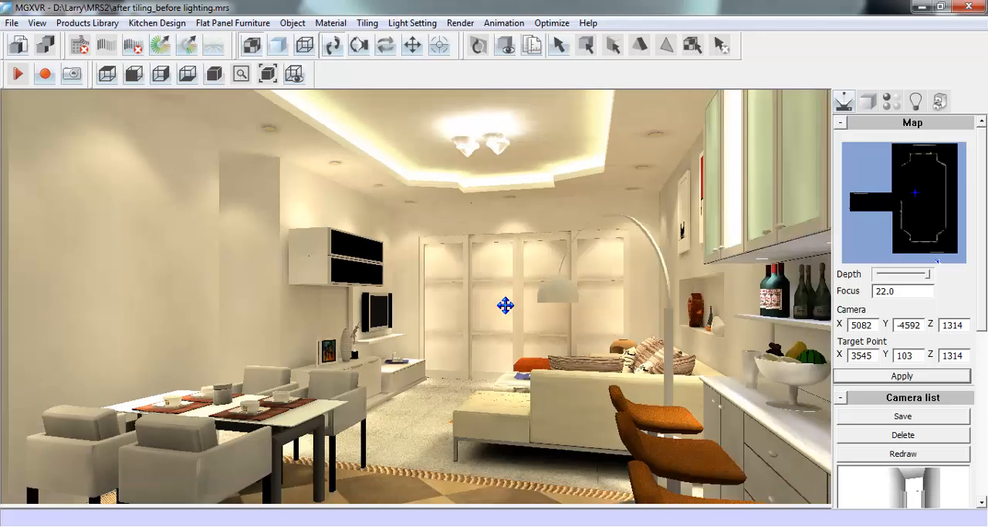
- Apply the Q68.jpg image from the MRS2 folder as the texture of the niche wall beside the sofa
scroll(505, 305, down, 3)
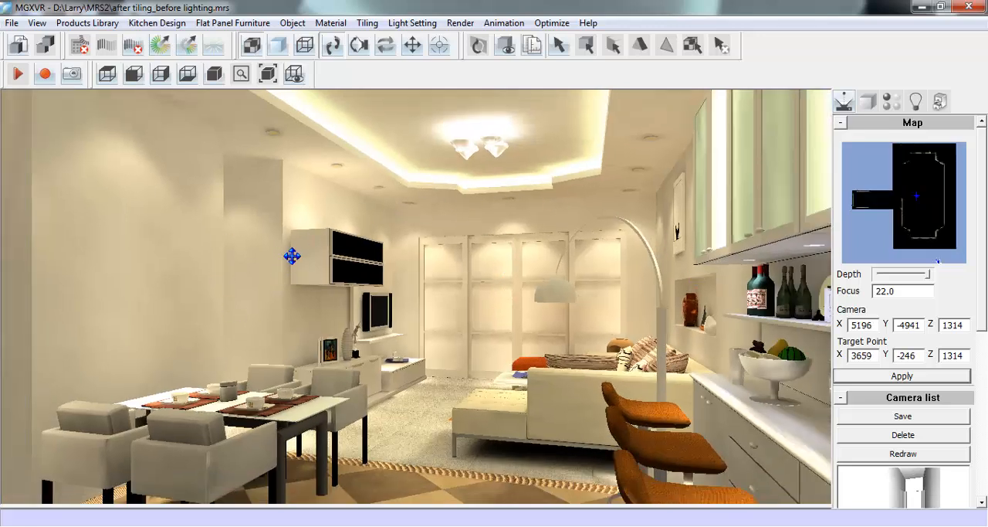
click(242, 518)
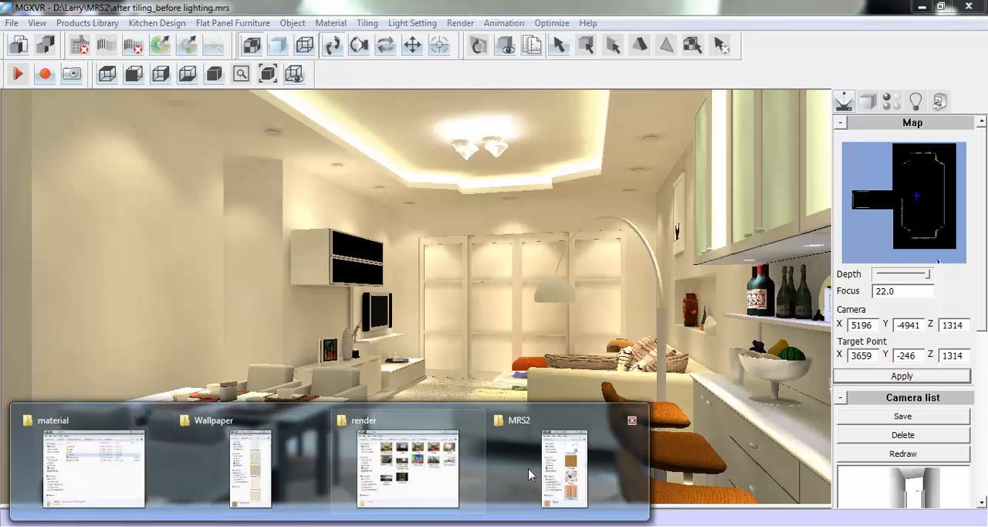
click(565, 468)
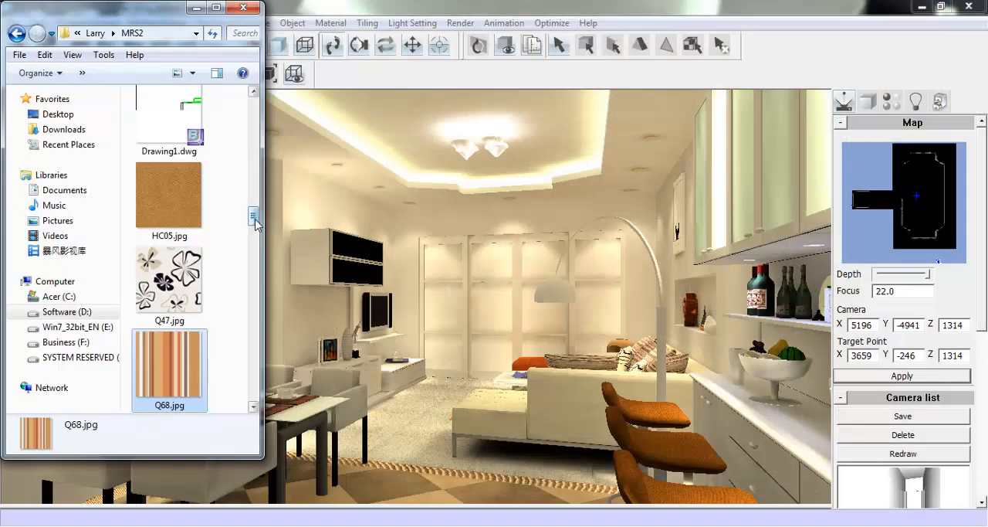
scroll(254, 214, down, 1)
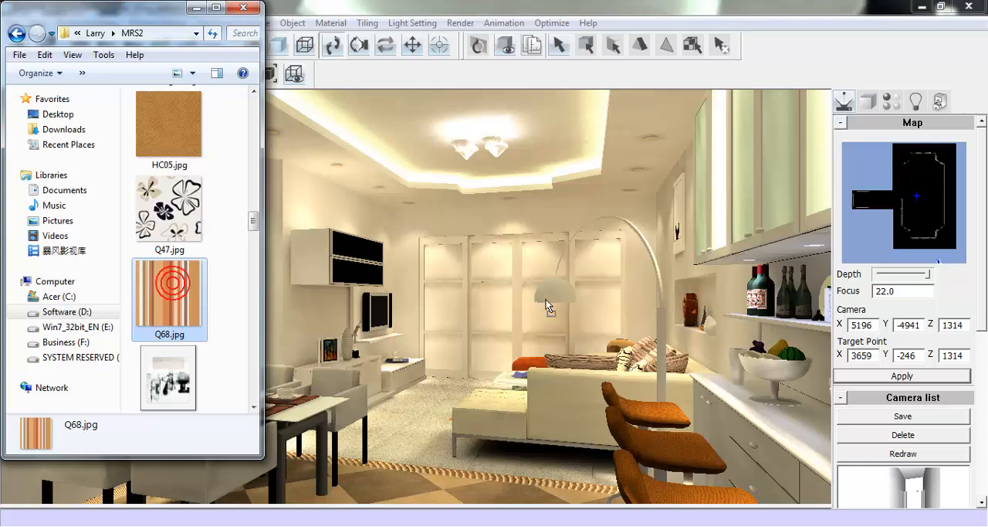
drag(675, 271, 680, 273)
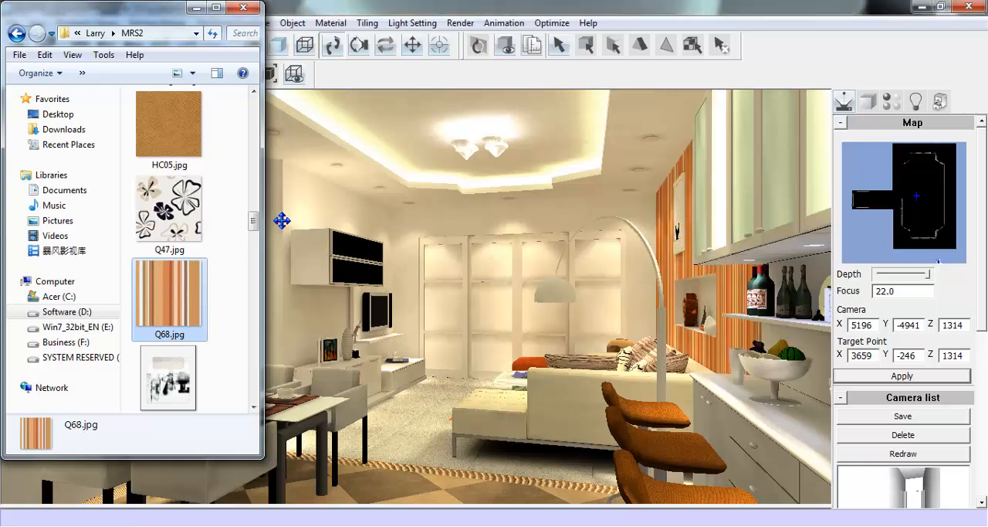
- Try VR003912.jpg and Q47.jpg in turn as the texture of the niche wall beside the sofa
scroll(256, 231, down, 1)
drag(256, 232, 268, 308)
click(181, 174)
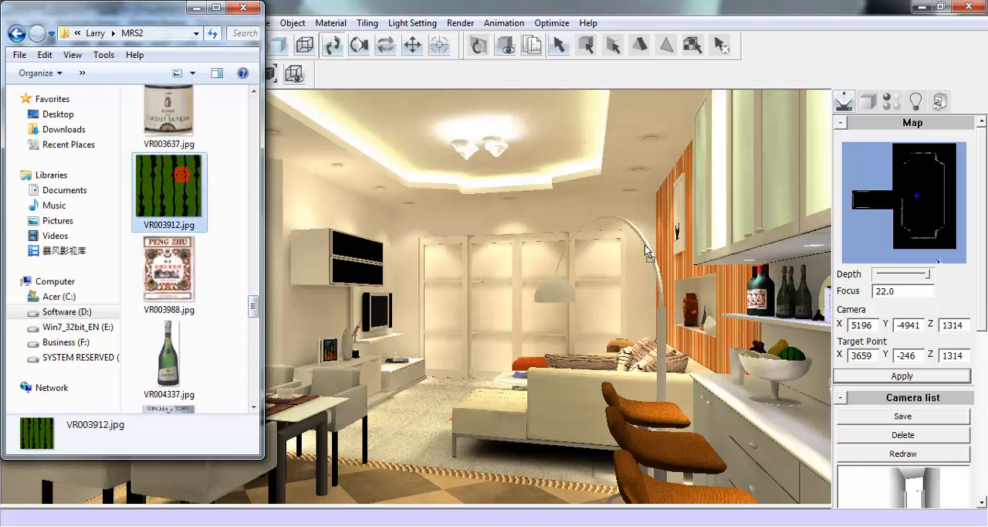
drag(669, 261, 668, 263)
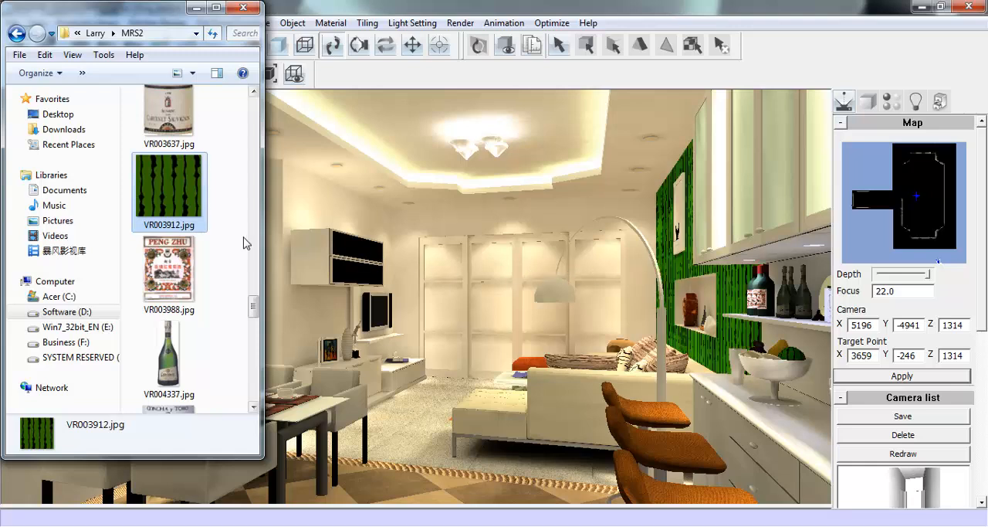
drag(248, 295, 267, 219)
drag(169, 258, 674, 264)
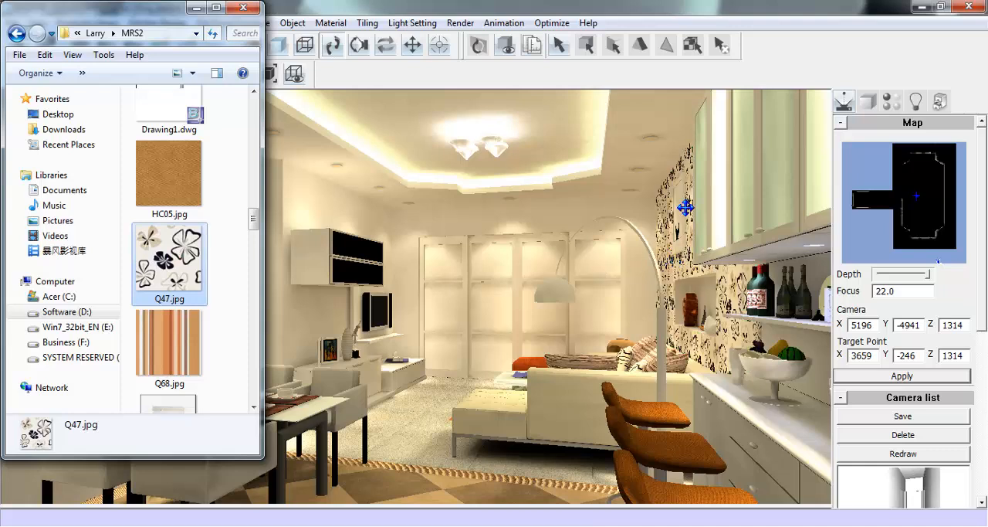
- Replace the niche wall's texture with 049513.jpg and minimise the MRS2 folder window
drag(256, 219, 277, 129)
drag(162, 310, 220, 302)
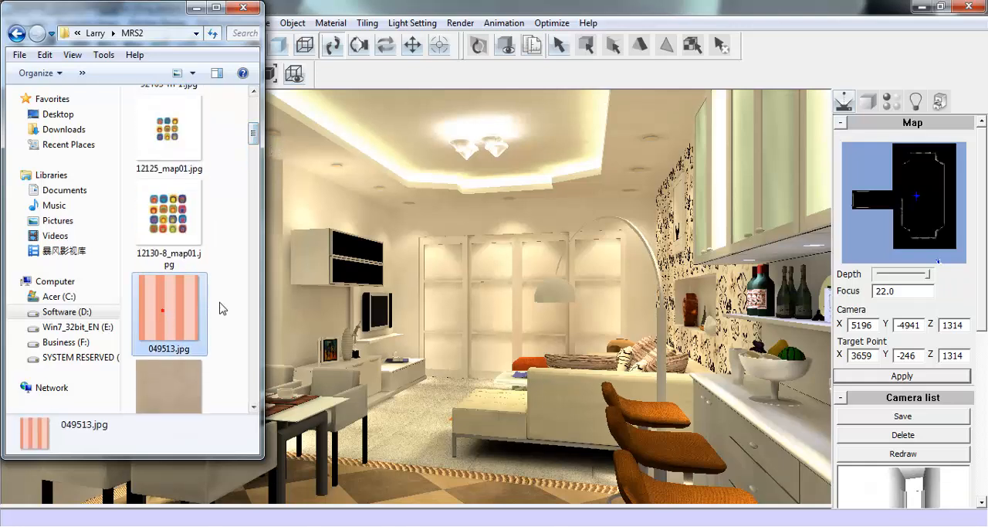
drag(631, 267, 680, 263)
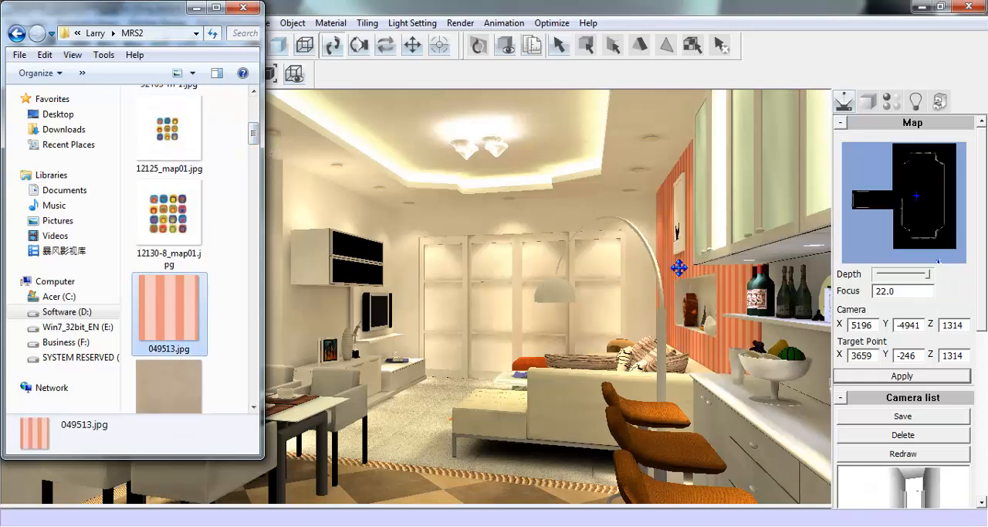
click(196, 13)
- Apply Wallpaper02.JPG from the Wallpaper folder to the plain walls around the TV and shelving
mouse_move(247, 524)
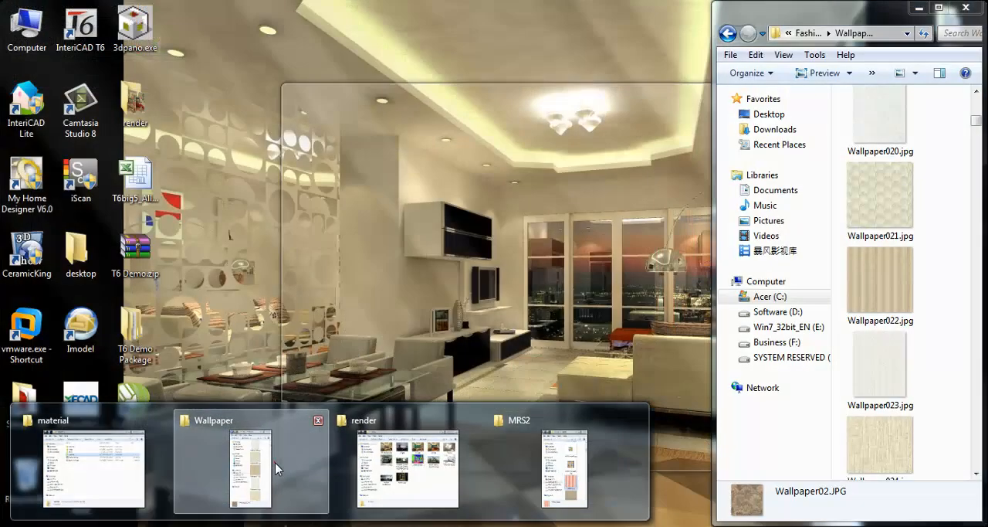
click(276, 463)
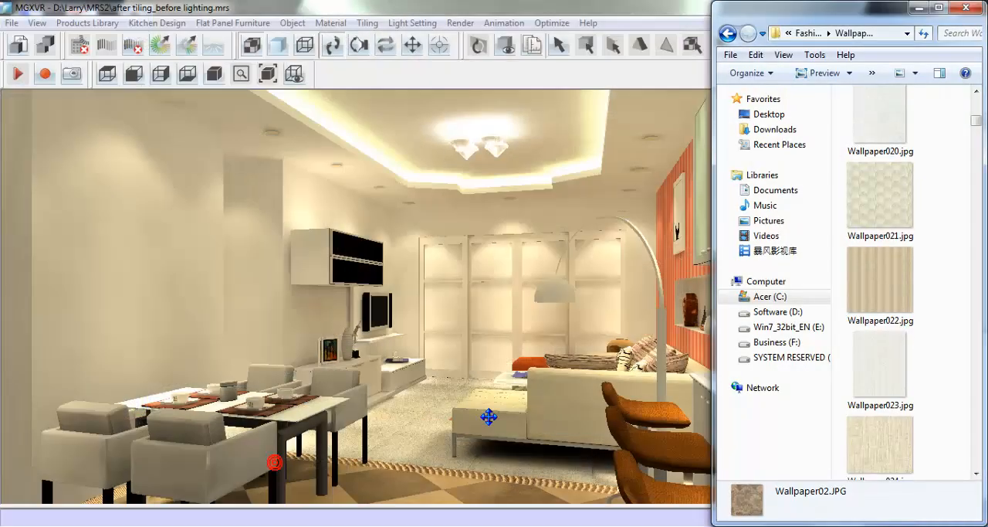
drag(976, 121, 977, 103)
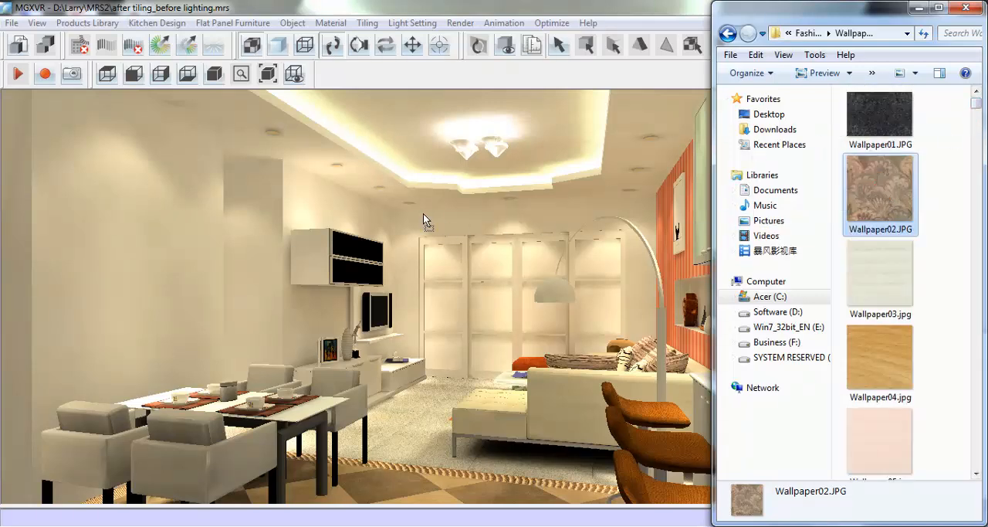
click(309, 205)
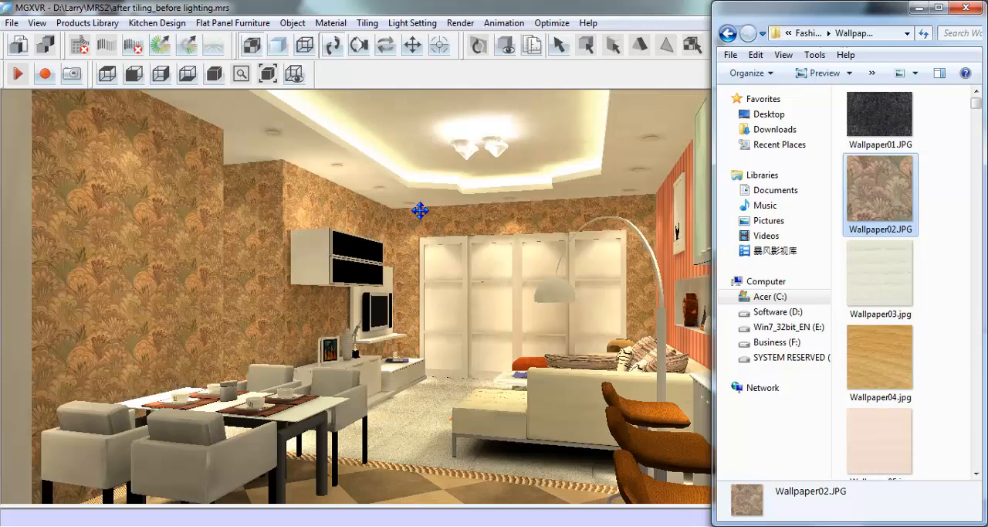
- Replace the texture of the walls around the TV with Wallpaper013.jpg and minimise the Wallpaper folder window
scroll(981, 111, down, 8)
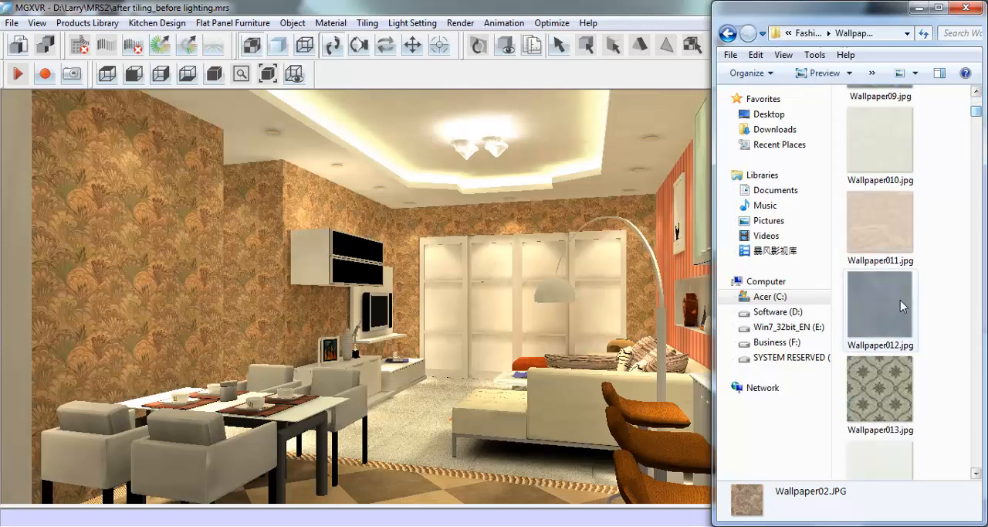
click(866, 395)
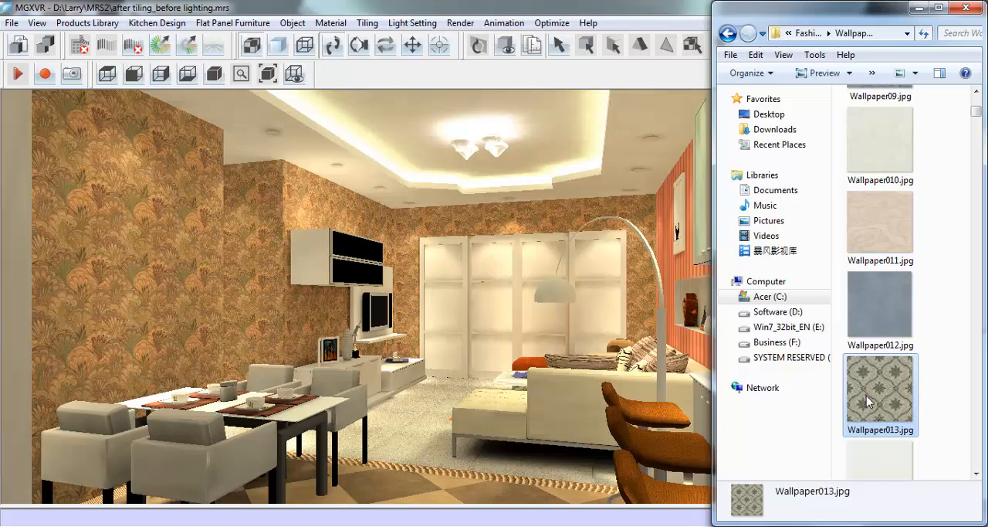
click(513, 217)
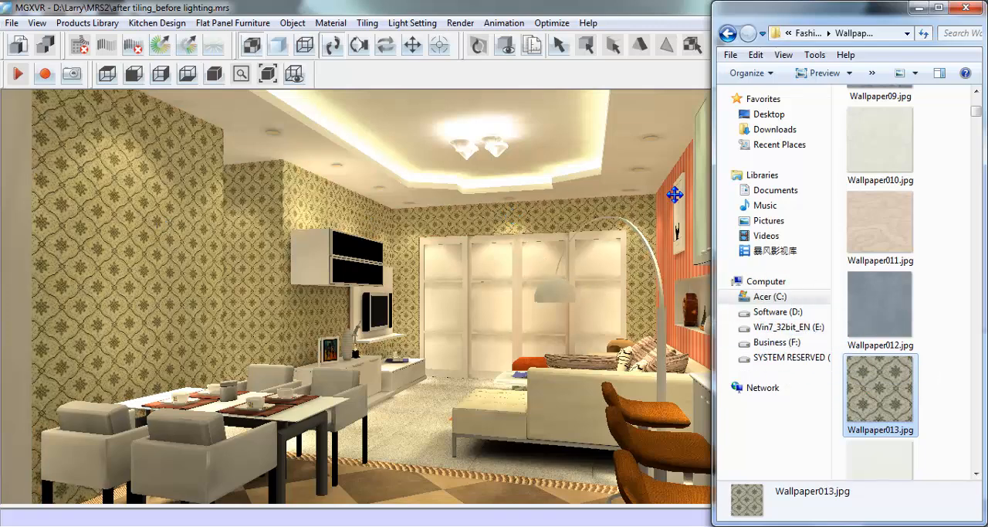
click(918, 7)
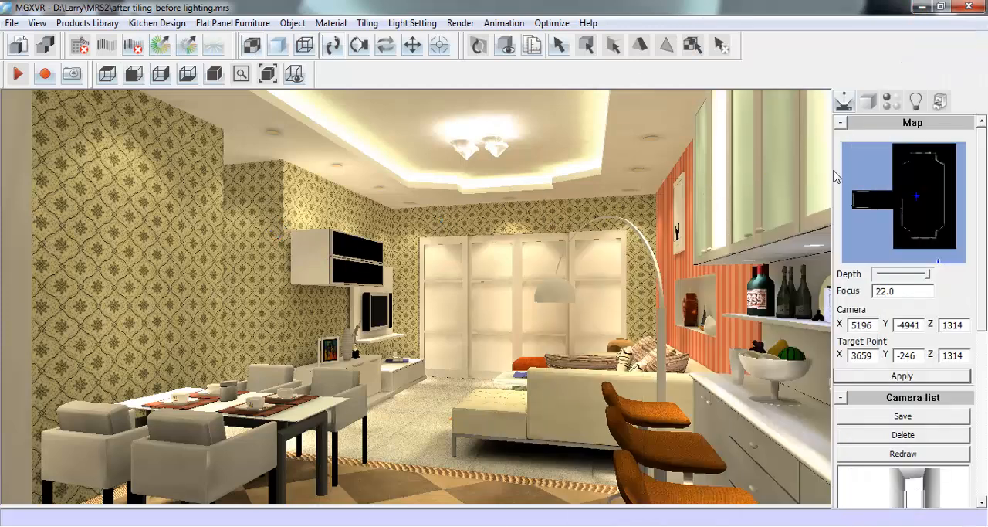
- Pick up the material of the patterned walls around the TV and remove its diffuse texture file
click(891, 101)
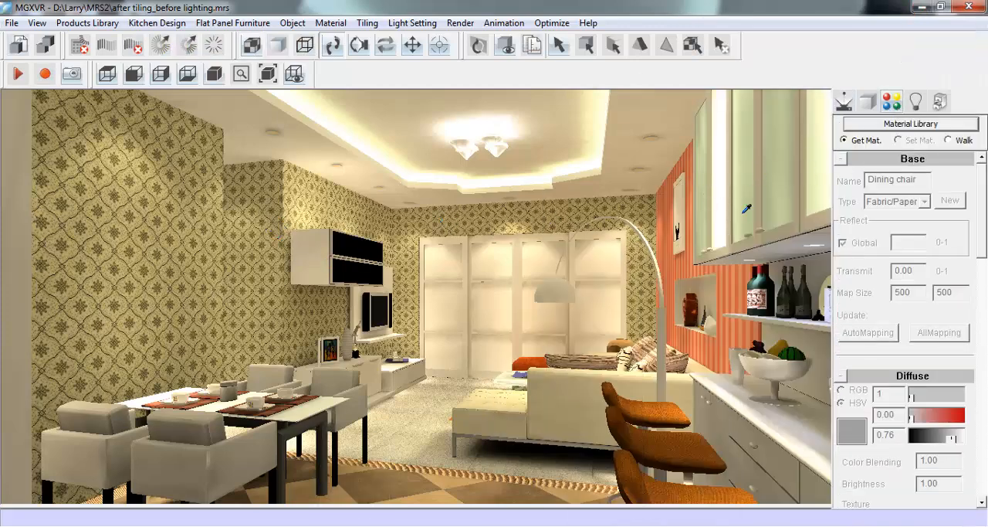
click(543, 215)
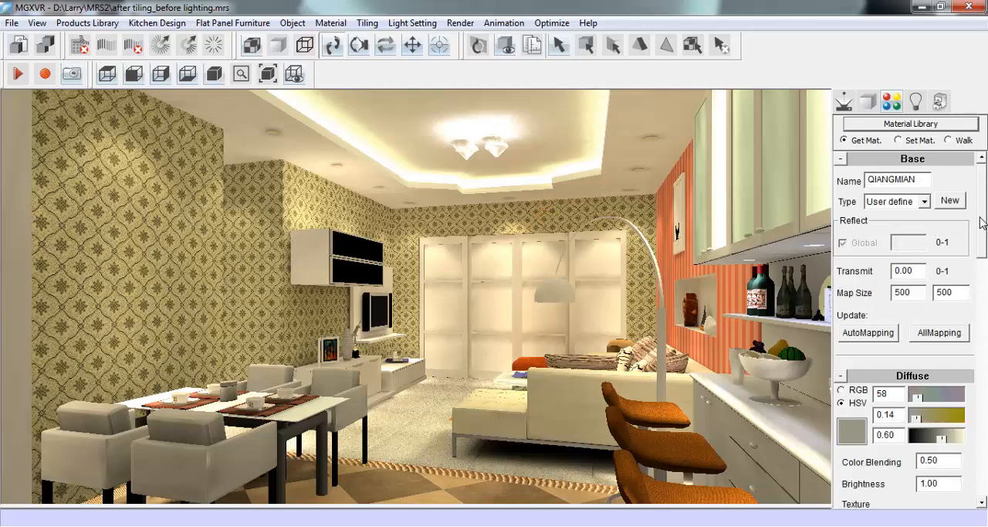
drag(982, 222, 983, 259)
click(937, 386)
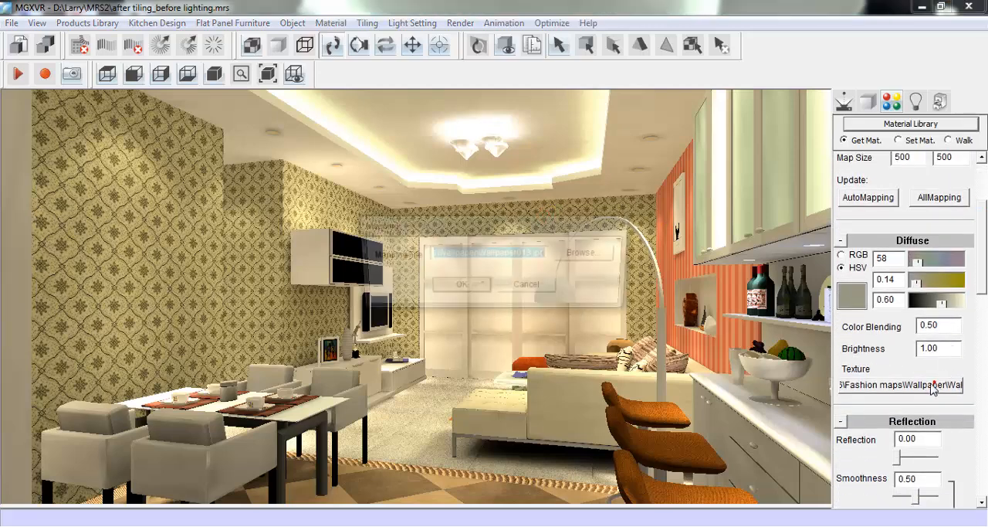
key(Delete)
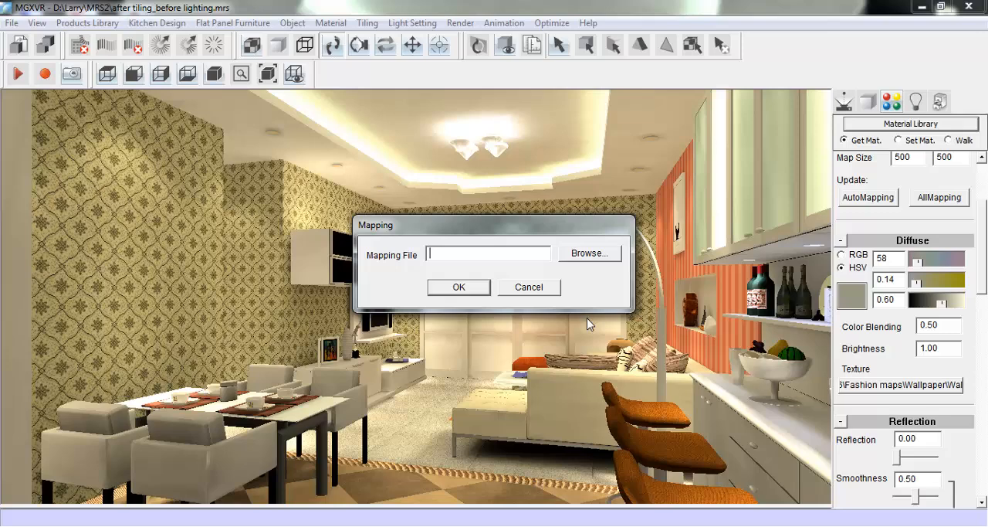
click(470, 286)
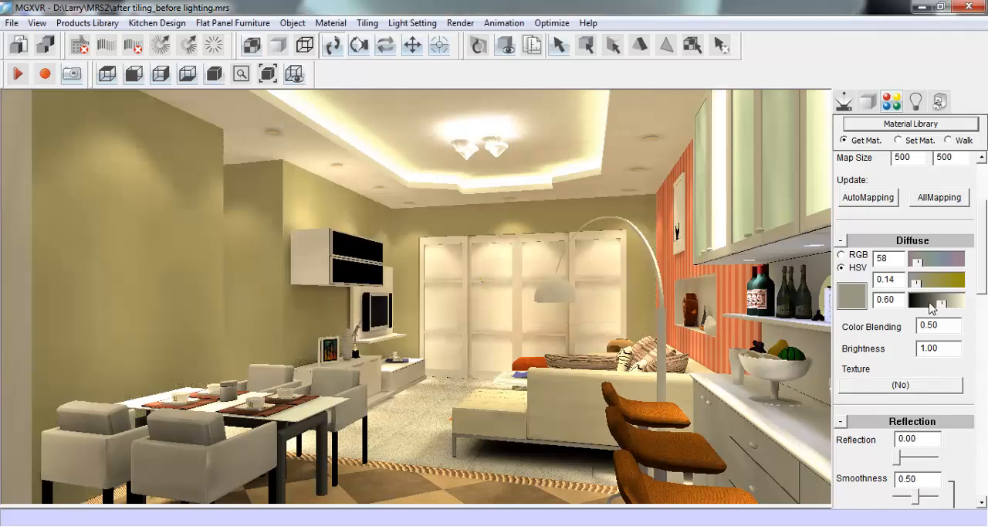
- Try the diffuse colour of the walls around the TV as green (108, 0.69, 0.87 HSV) and as red with hue 0, saturation 1
drag(947, 305, 975, 310)
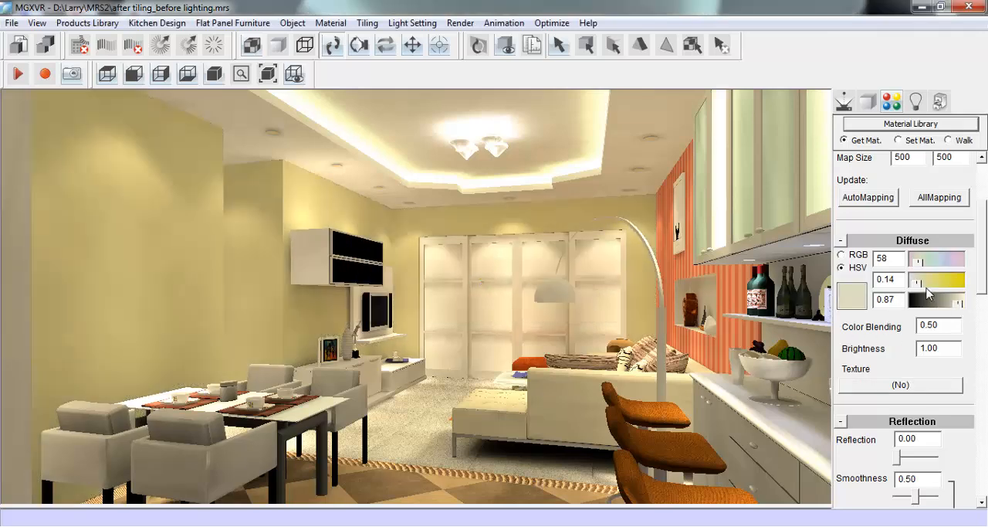
mouse_move(919, 261)
mouse_down()
mouse_move(925, 283)
mouse_move(948, 283)
mouse_move(918, 262)
mouse_move(967, 283)
mouse_move(929, 264)
mouse_up()
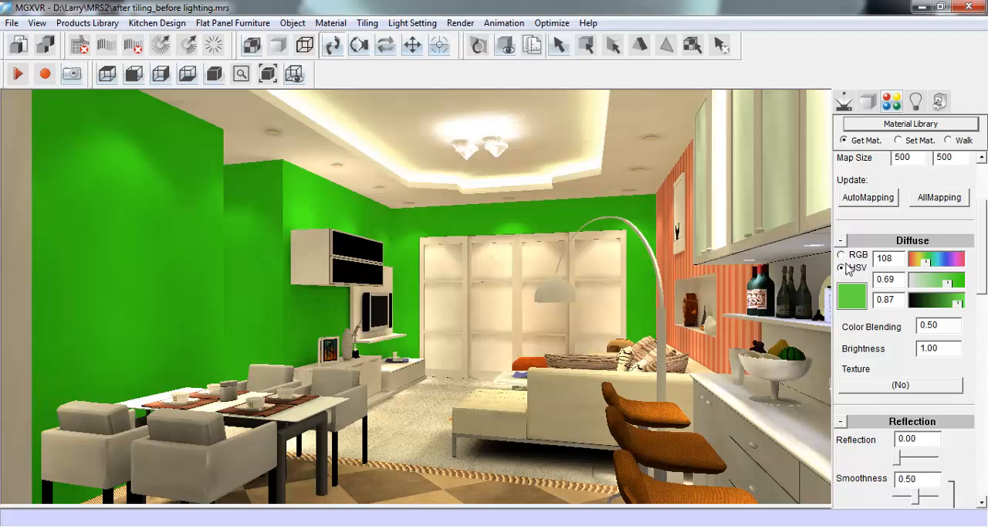
double_click(877, 256)
text(0)
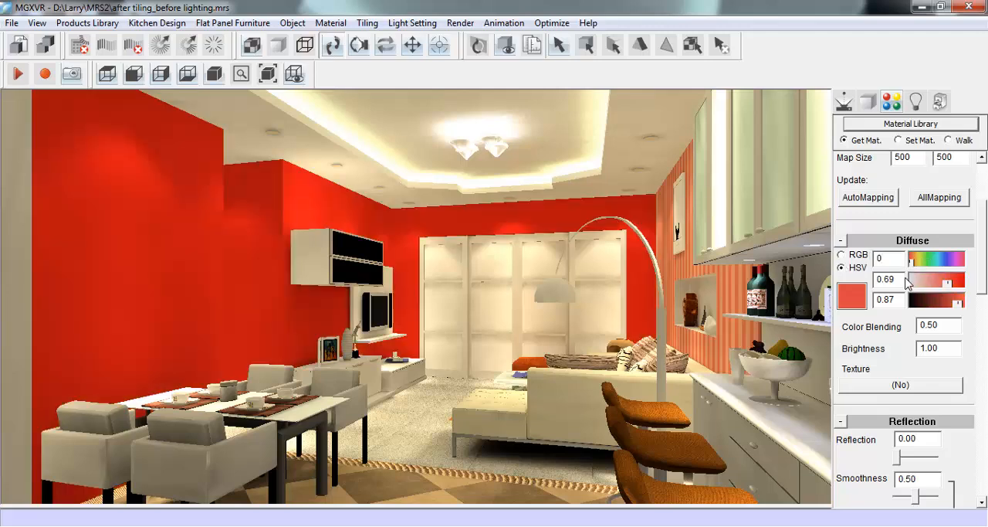
double_click(876, 279)
text(1)
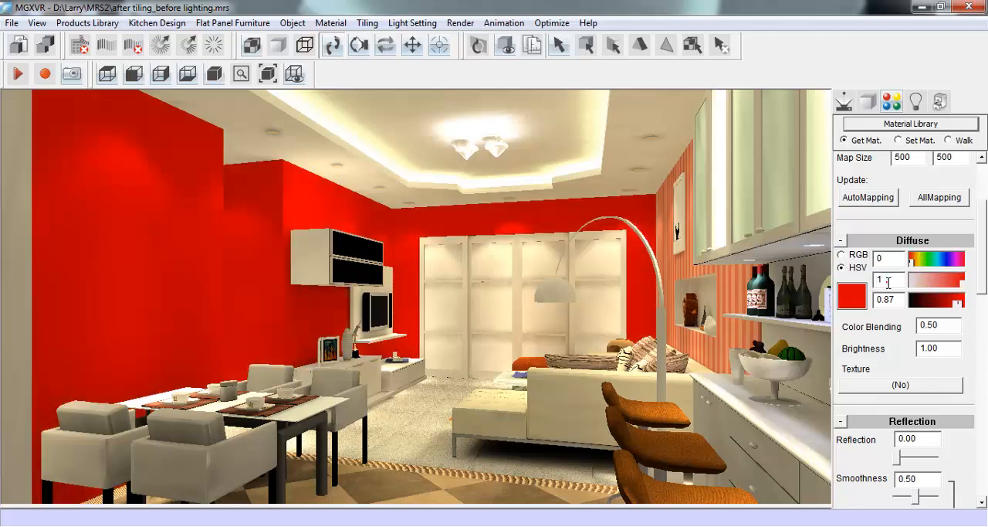
text(0)
- Set the diffuse colour of the walls around the TV to white with hue 1, saturation 0 and value 1
double_click(884, 299)
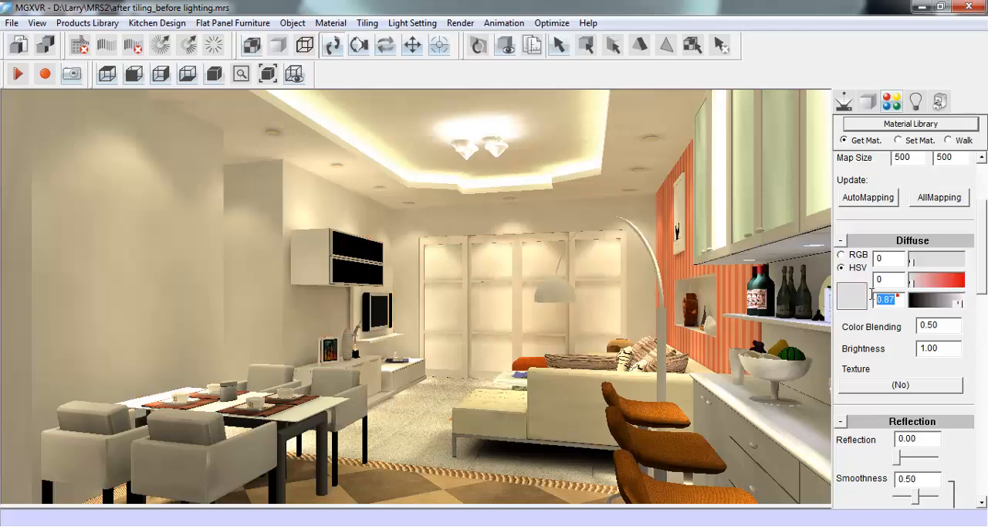
text(1)
drag(882, 260, 865, 257)
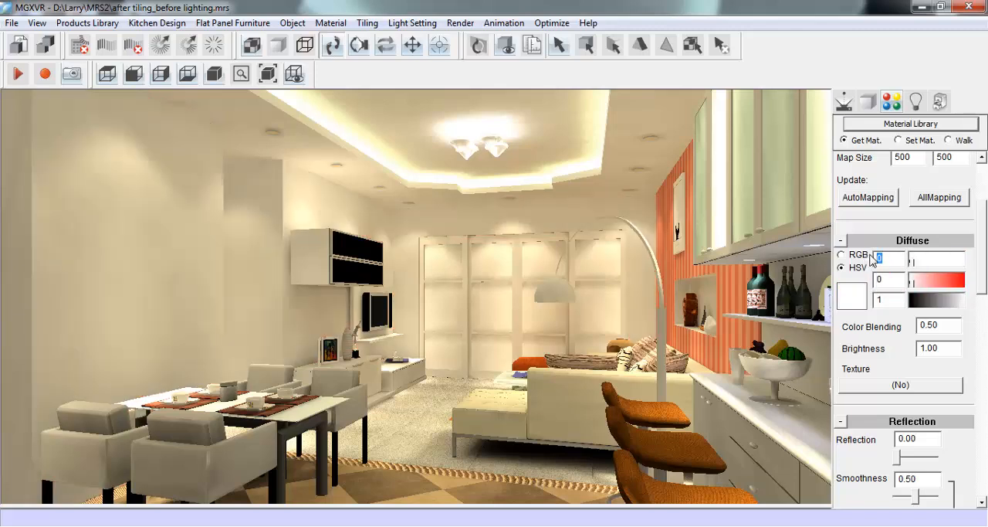
- Pick up the striped niche wall's material and set its diffuse colour to hue 1, saturation 0 and value 1
click(685, 261)
drag(888, 258, 875, 300)
text(101)
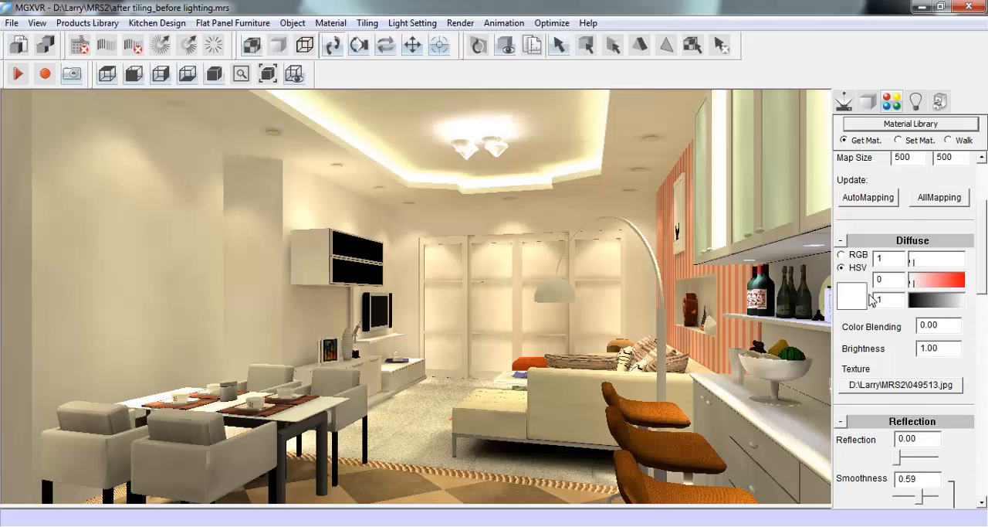
- Remove the 049513.jpg texture from the niche wall's material
click(920, 391)
text(=)
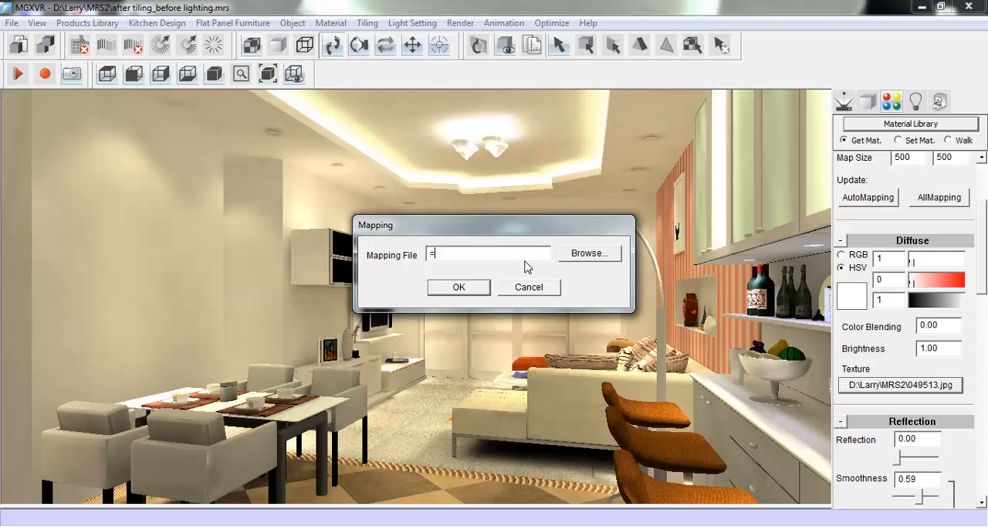
click(458, 287)
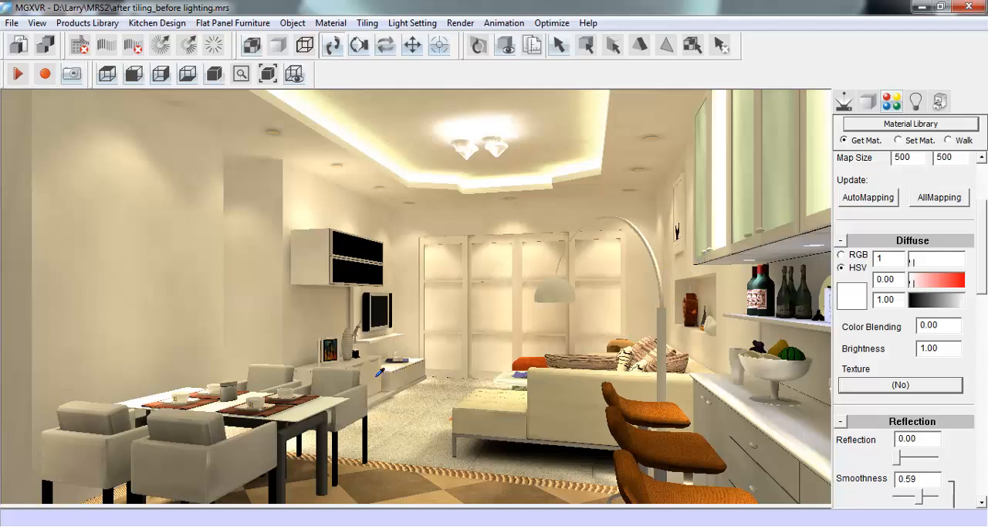
- Pick up the sofa's material and set its diffuse value to 1 and saturation to 0.00
click(572, 379)
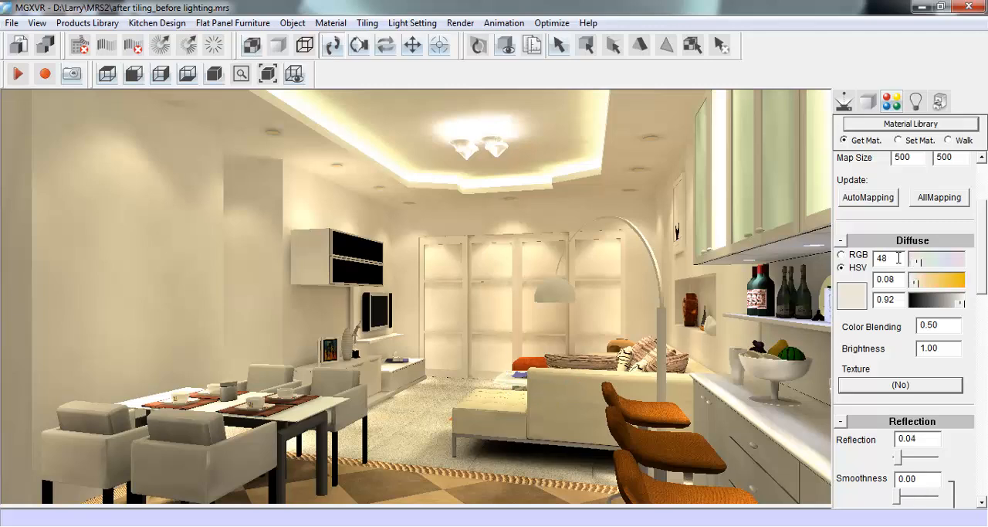
click(960, 303)
double_click(888, 300)
text(1.)
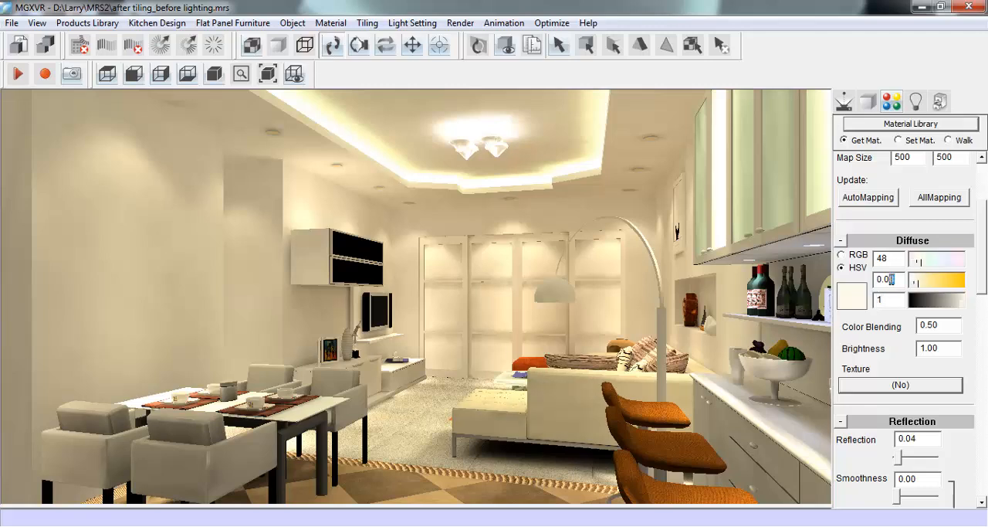
text(0)
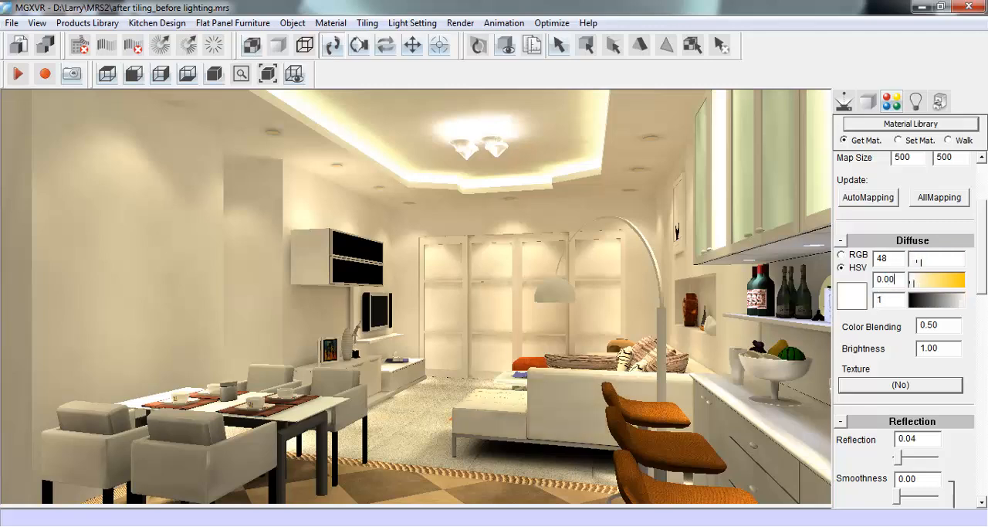
- Set the diffuse hue of the sofa's material to 1
double_click(891, 258)
text(1)
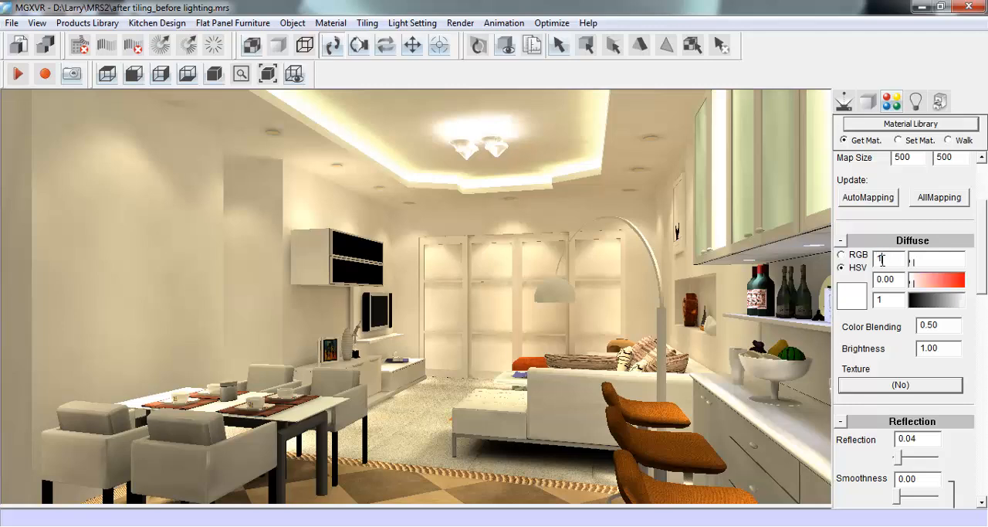
- Pick up the dining chair's material and set its diffuse value to 1
click(339, 377)
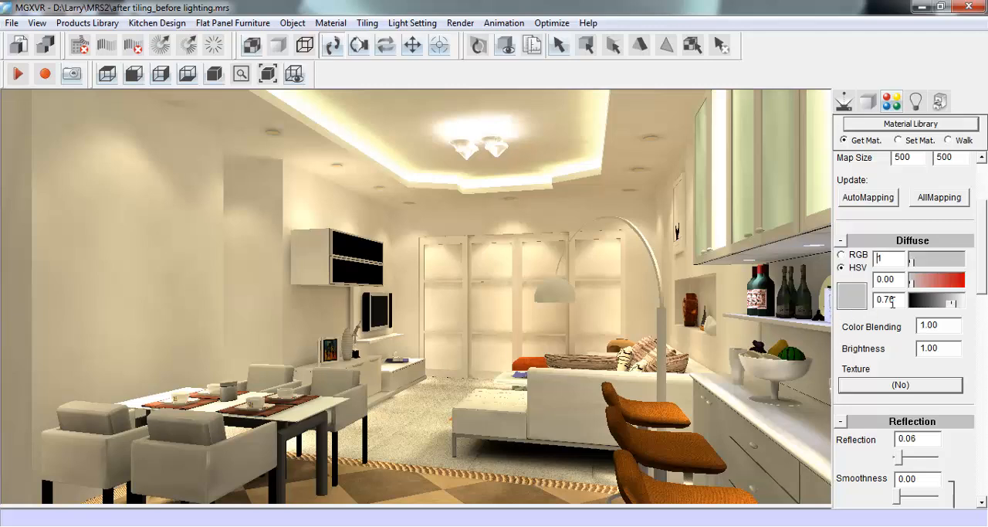
drag(895, 300, 886, 299)
drag(897, 300, 873, 301)
text(1)
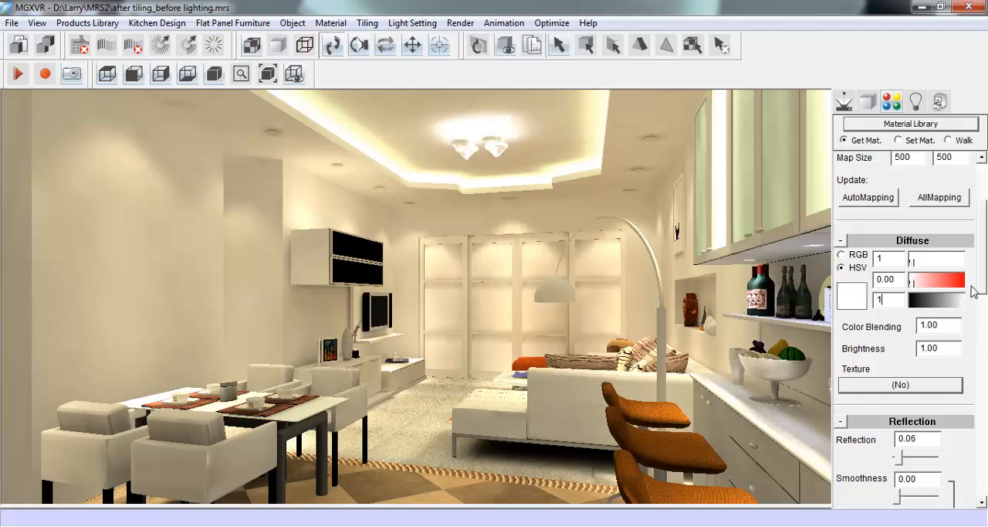
- Move closer to the bar counter and pick up the orange bar stool's material
click(853, 107)
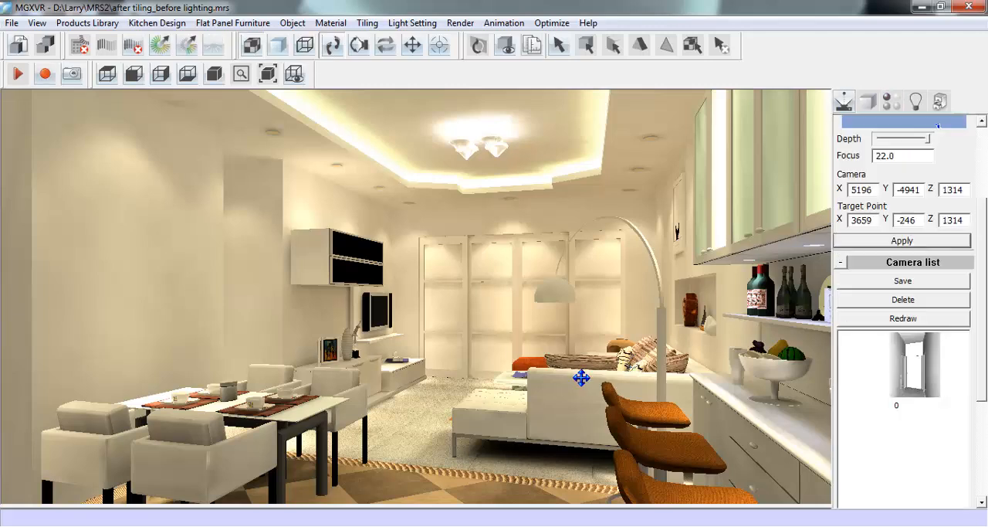
mouse_move(583, 389)
mouse_down()
mouse_move(583, 399)
mouse_move(476, 391)
mouse_move(578, 387)
mouse_up()
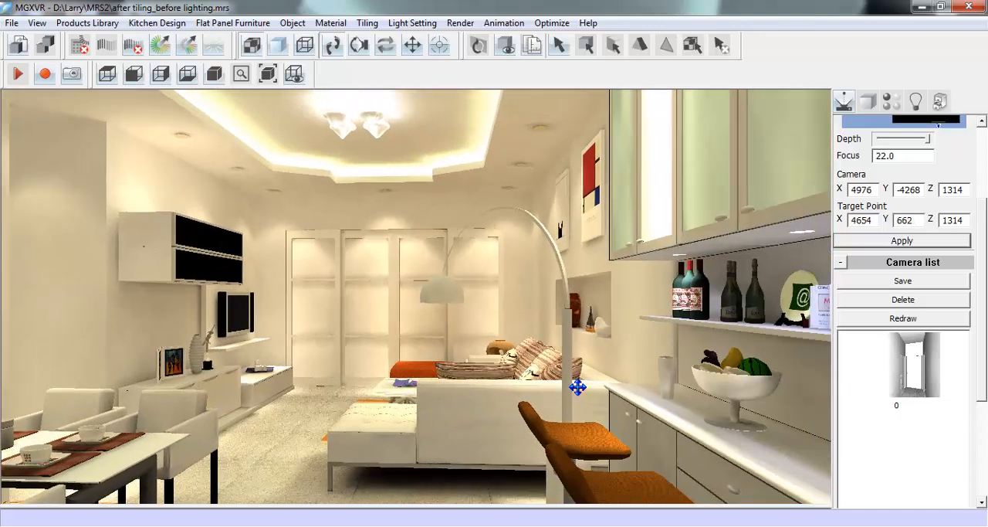
scroll(578, 387, down, 2)
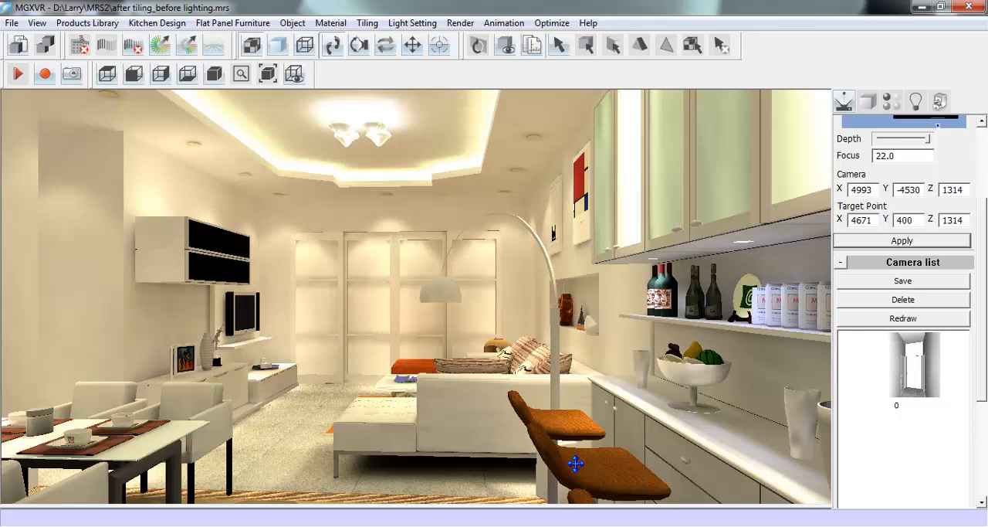
click(891, 101)
scroll(984, 242, up, 3)
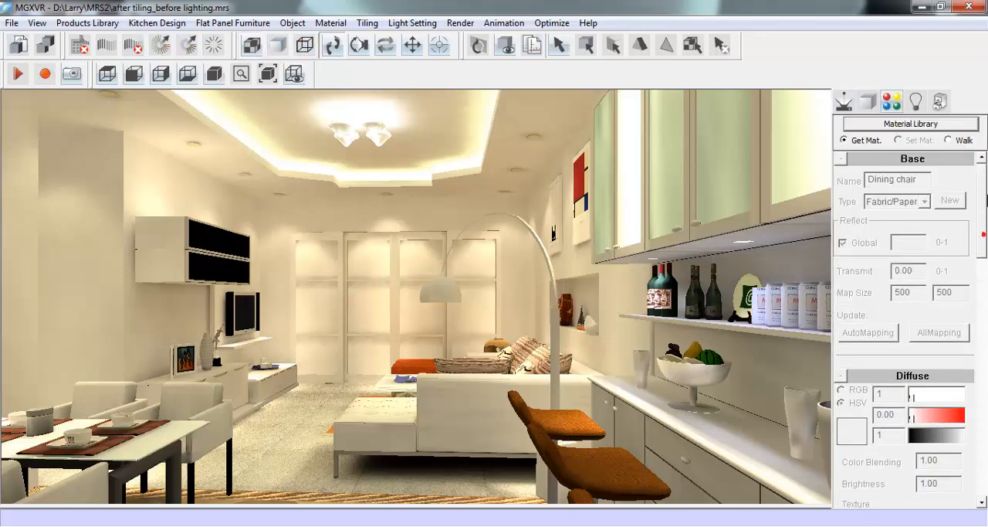
click(601, 458)
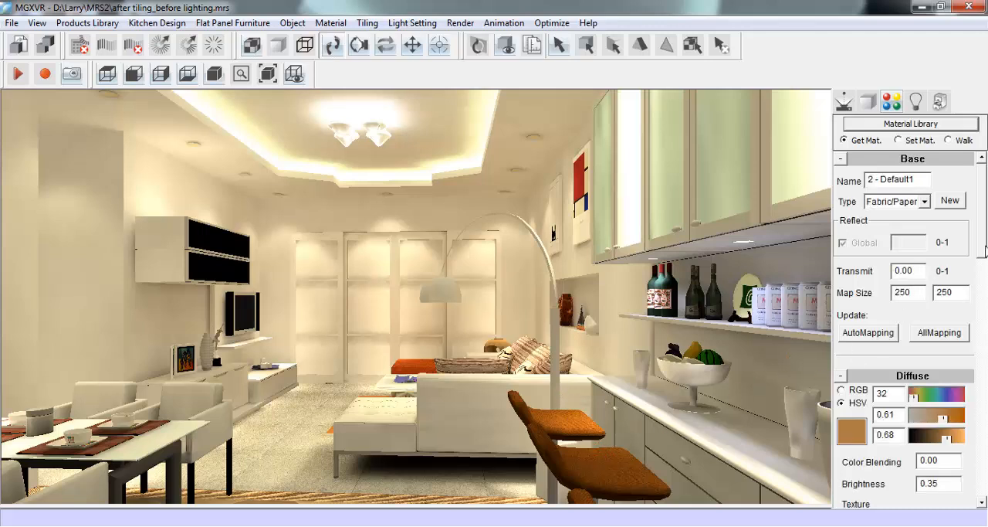
scroll(984, 251, down, 3)
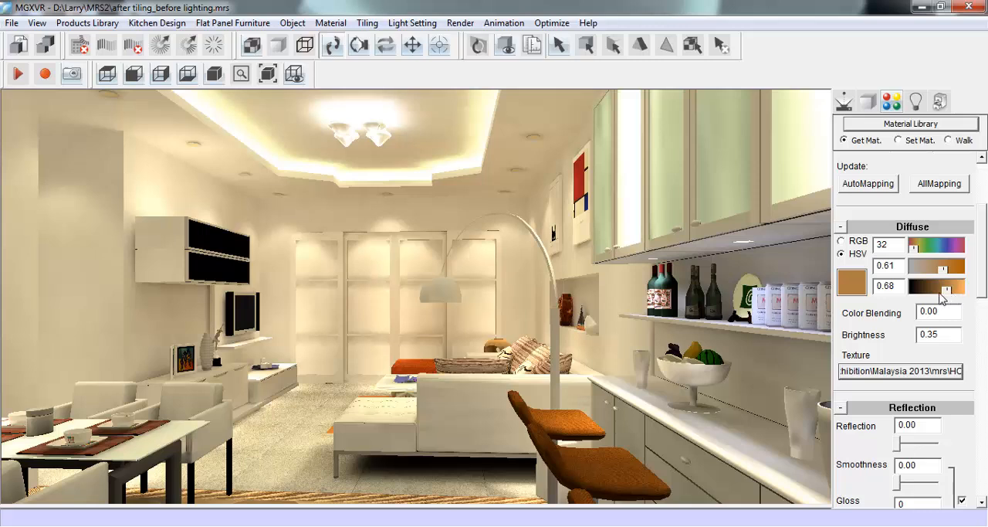
- Try to turn the bar stools black with diffuse value 0.00, saturation 1 and hue 250
drag(942, 298, 912, 298)
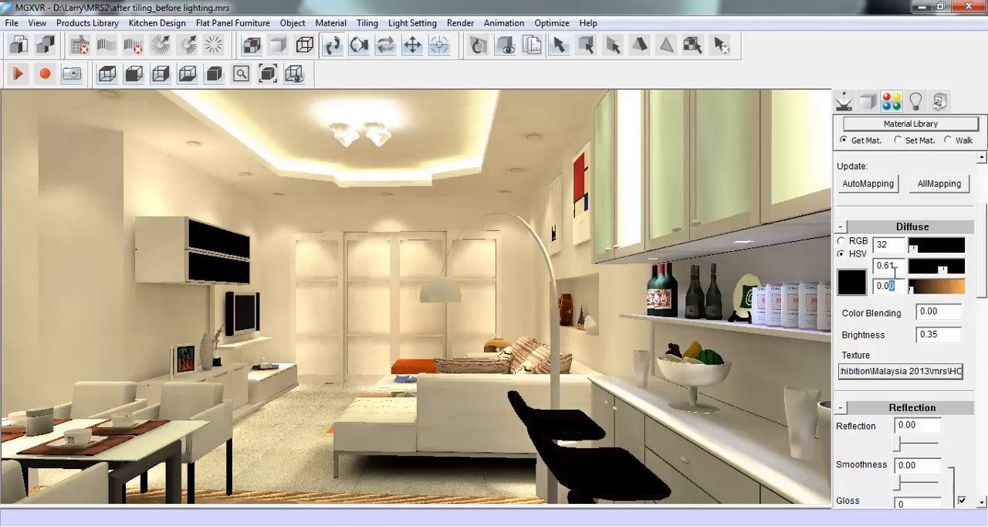
double_click(888, 265)
text(1)
double_click(880, 246)
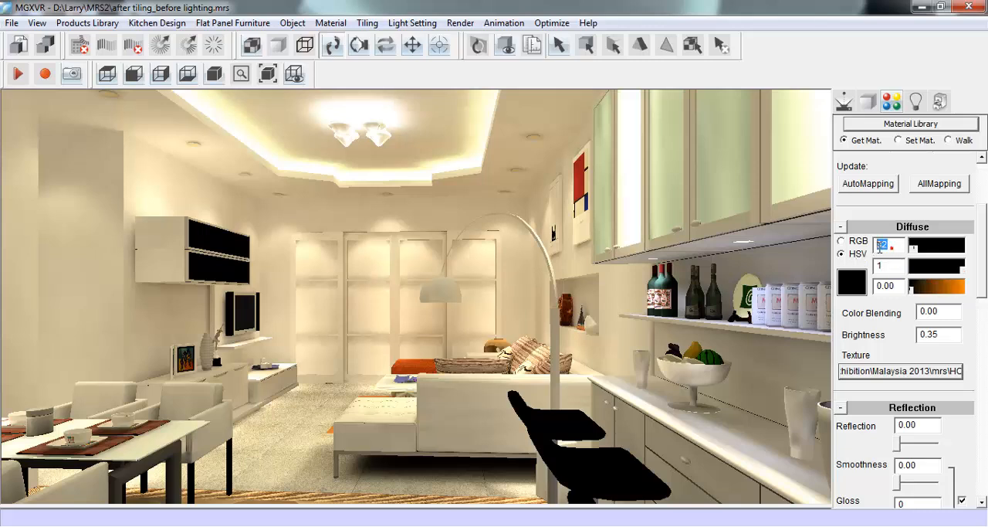
text(1)
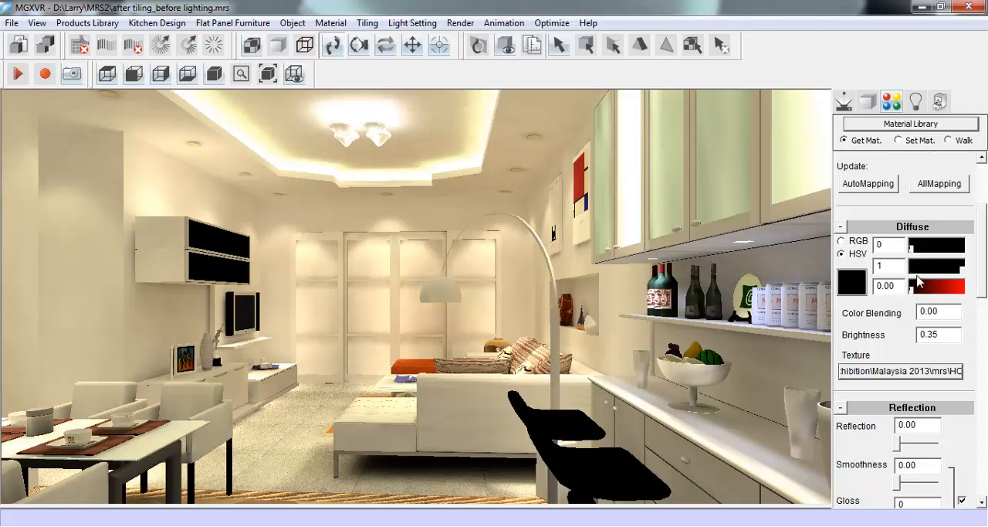
double_click(895, 245)
text(250)
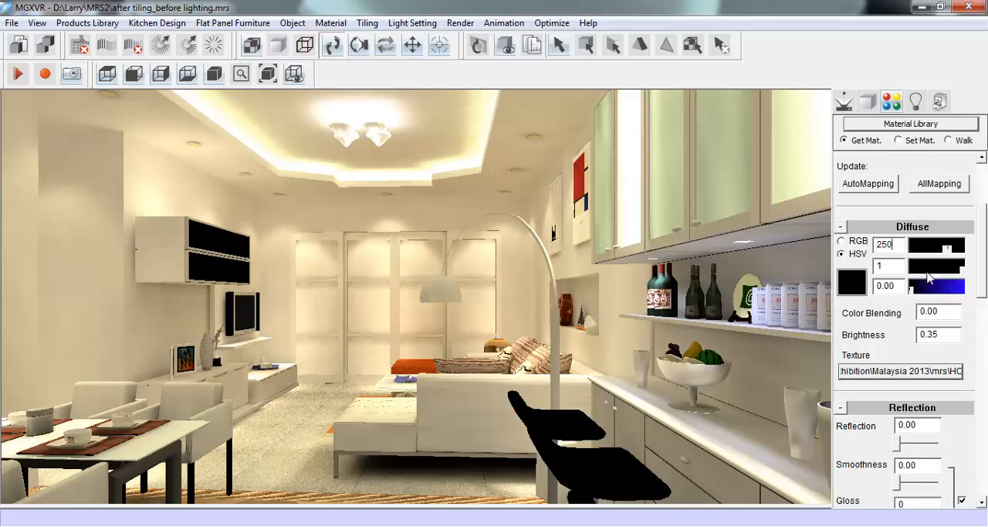
- Copy the bar stool's diffuse texture path, HC05.jpg, into its bump texture and set the bump value to 1
drag(982, 291, 982, 304)
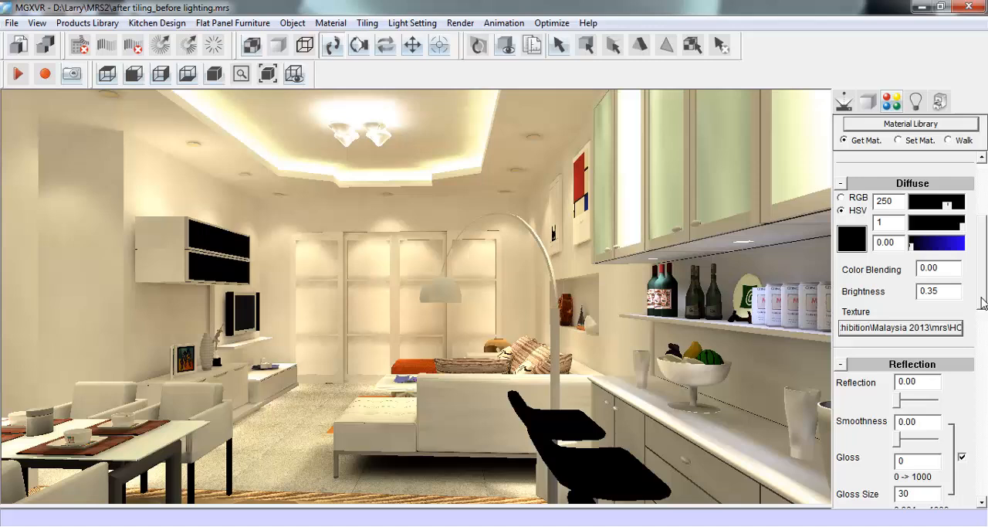
double_click(949, 329)
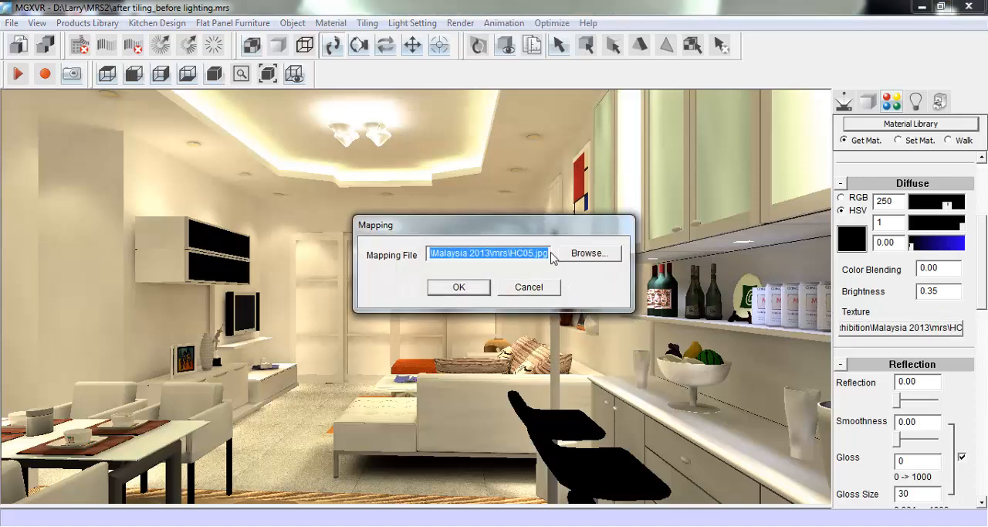
drag(550, 255, 420, 241)
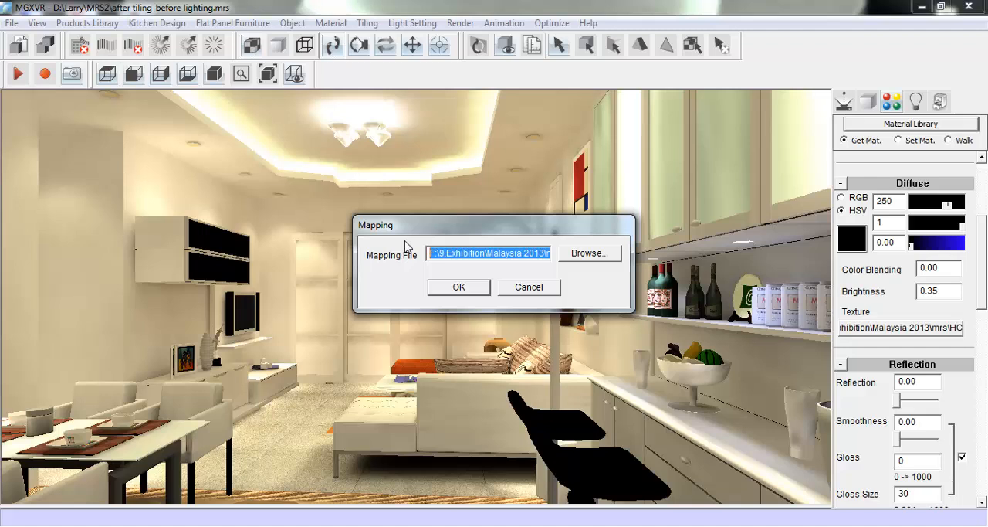
click(483, 287)
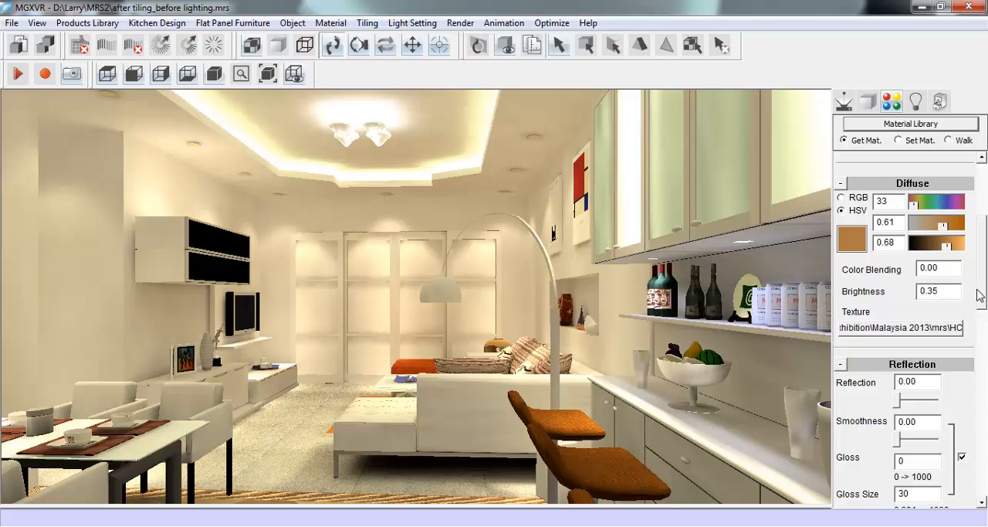
drag(984, 298, 967, 419)
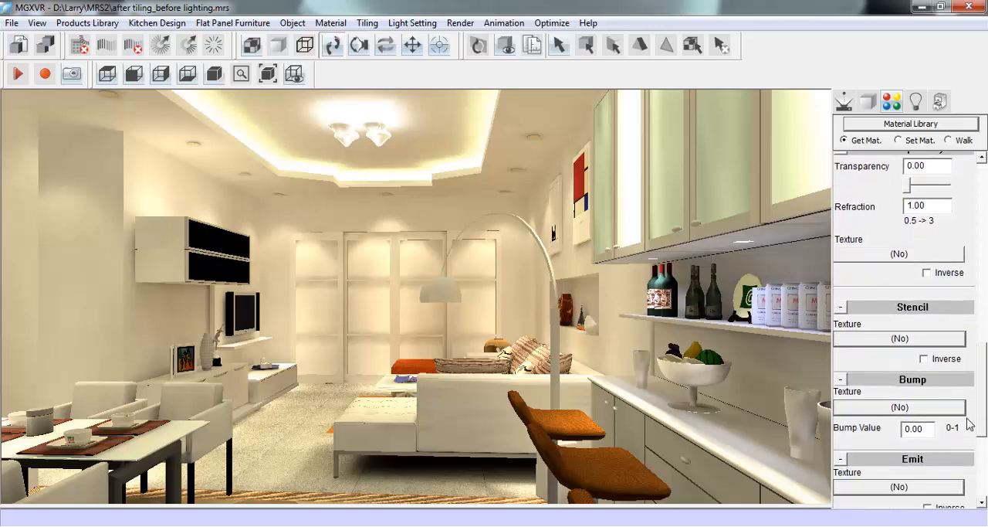
click(927, 407)
key(ctrl+v)
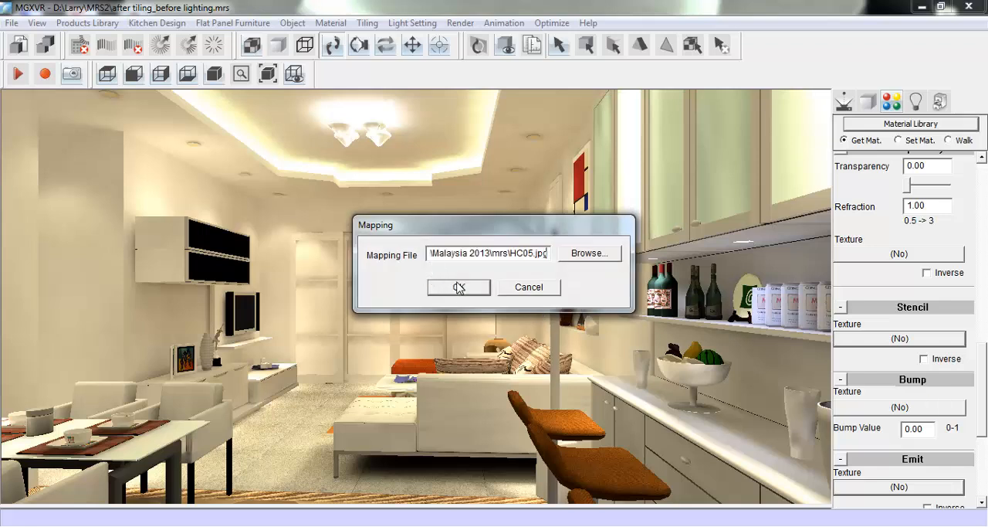
click(458, 286)
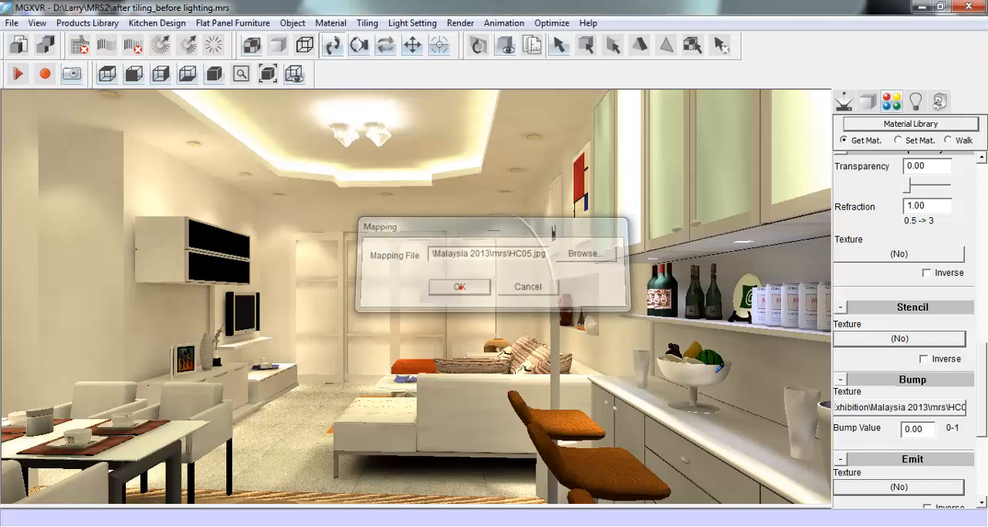
double_click(921, 429)
text(1)
- Remove the HC05.jpg texture from the bar stool material's diffuse settings
drag(984, 398, 986, 224)
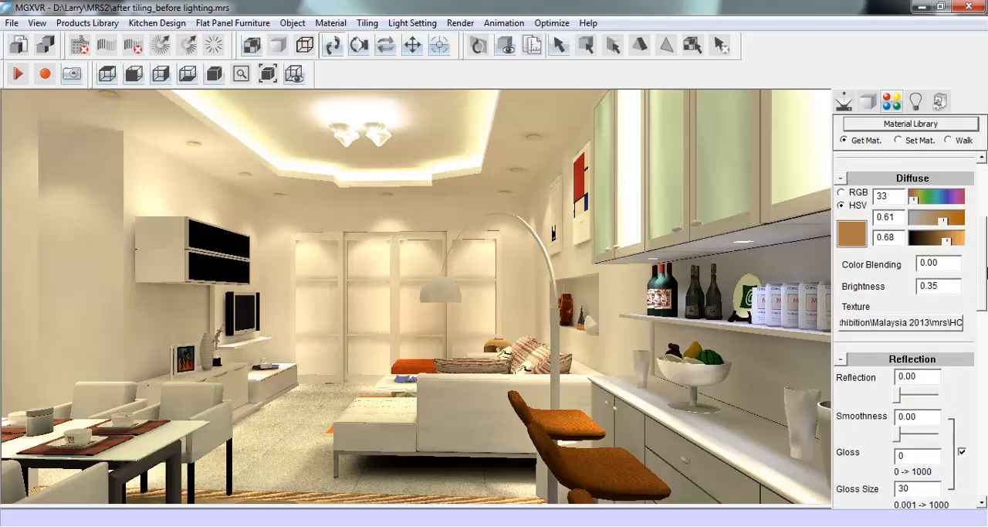
click(925, 322)
key(Delete)
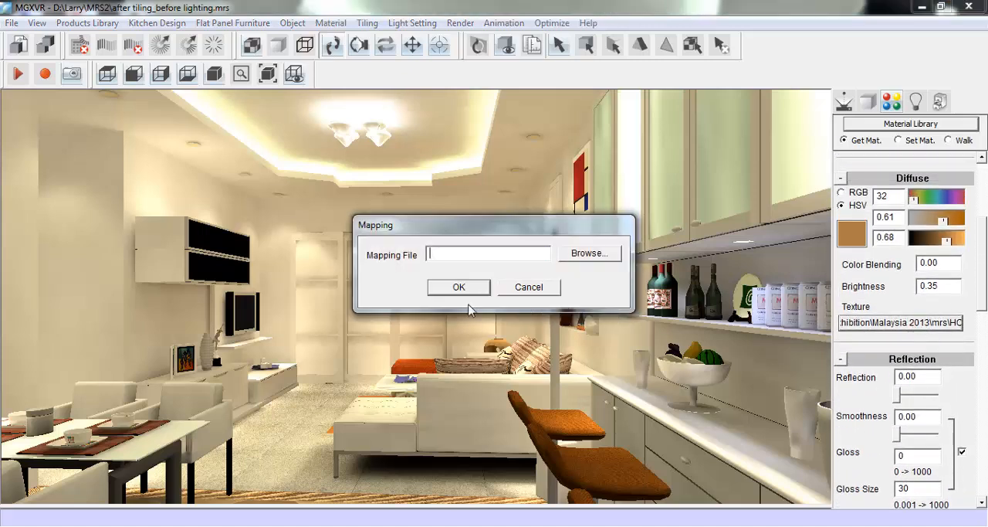
click(468, 289)
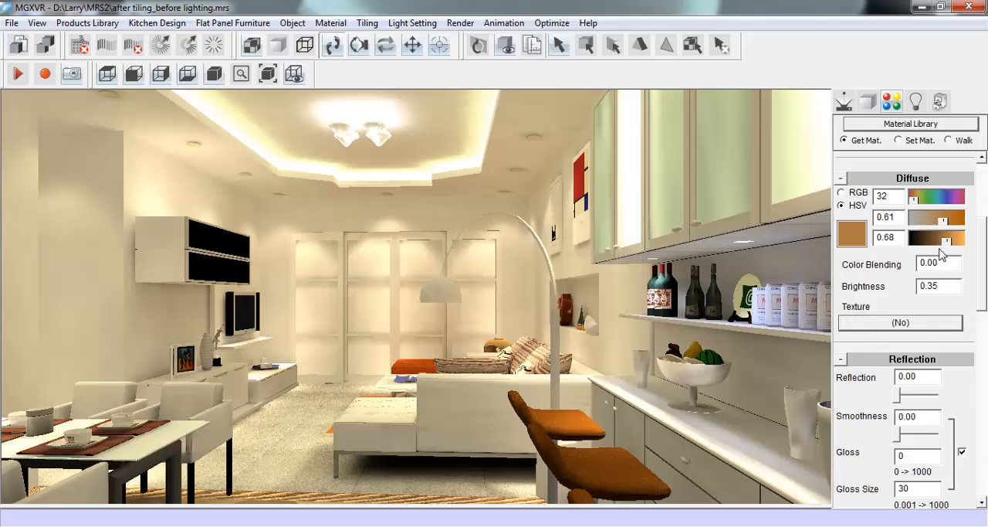
- Make the bar stools black by setting their diffuse saturation to 0.92 and value to 0.00
drag(947, 242, 974, 231)
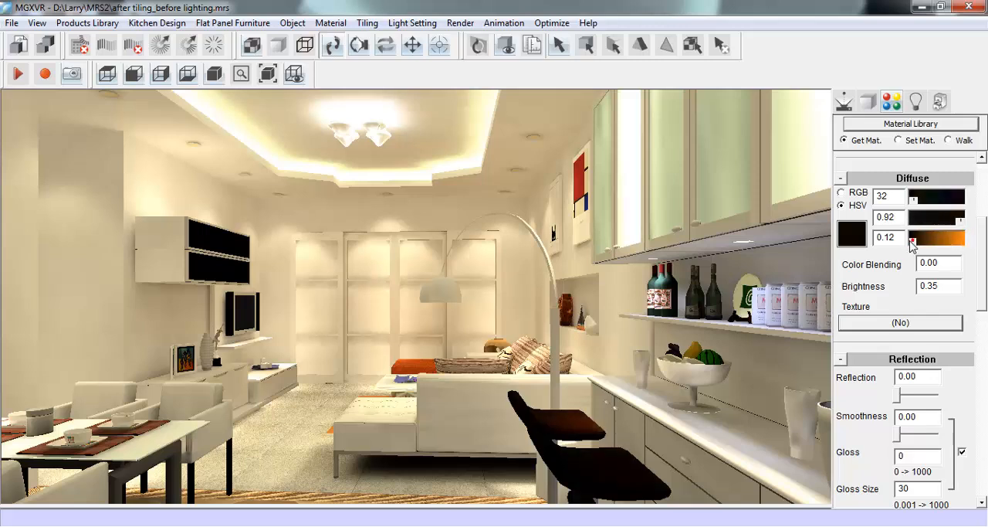
drag(912, 242, 901, 239)
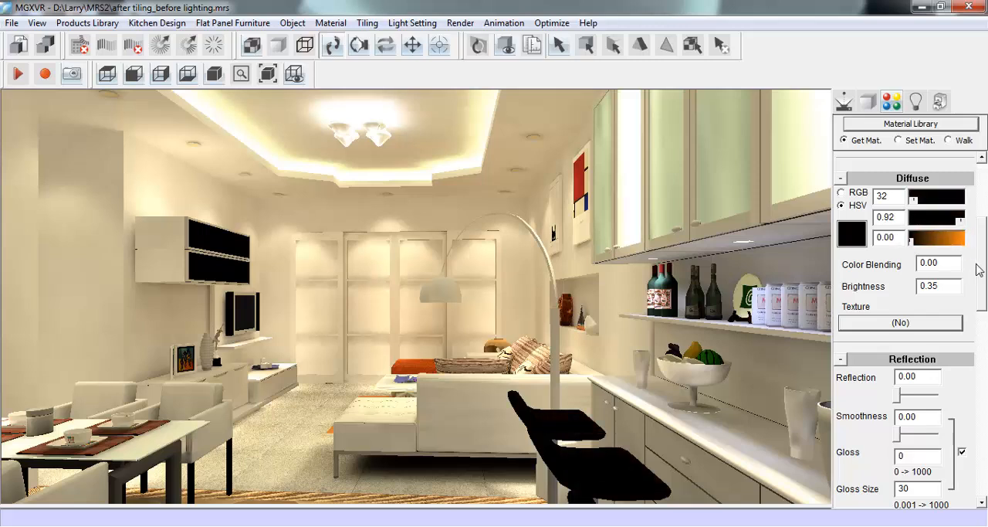
scroll(981, 270, up, 3)
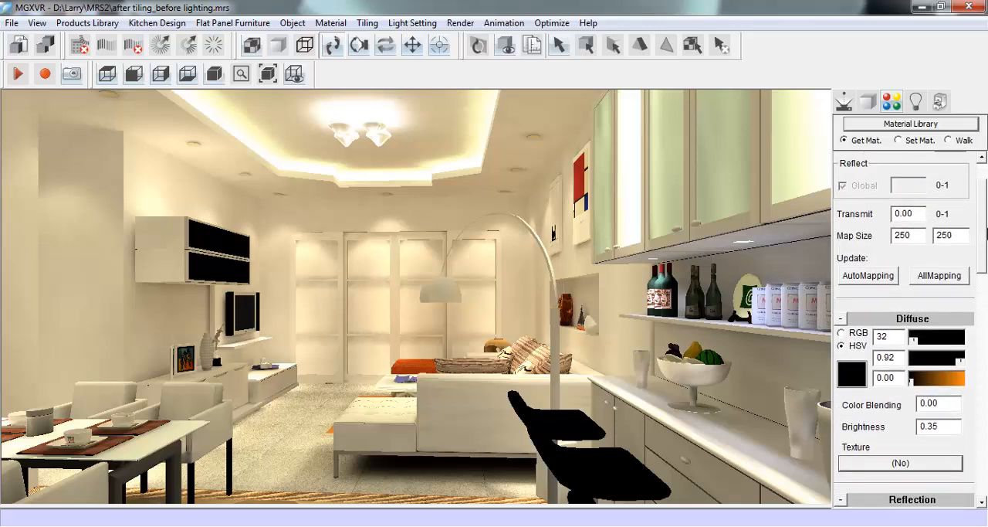
- Move the view to the TV wall, pick up the low TV cabinet's material and set its diffuse saturation to 0
click(844, 101)
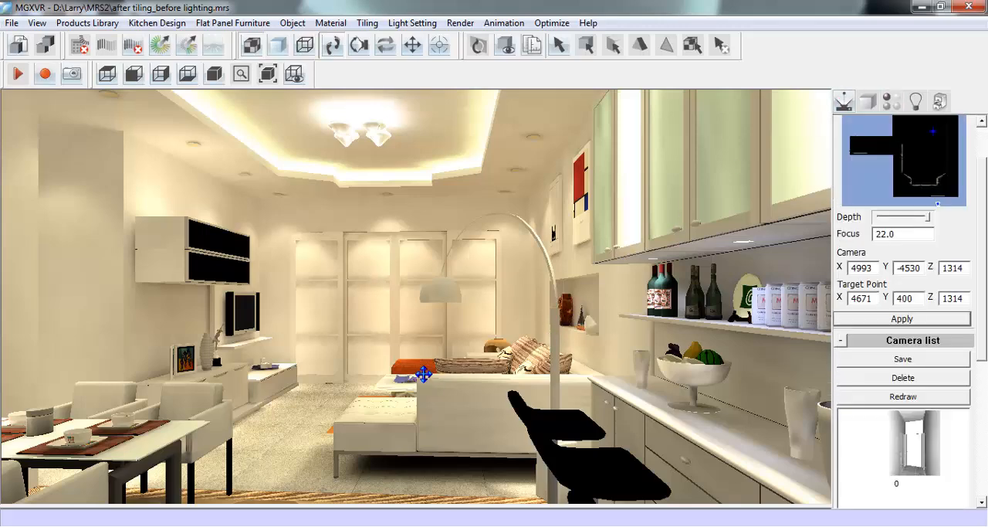
mouse_move(423, 375)
mouse_down()
mouse_move(420, 415)
mouse_move(434, 432)
mouse_move(551, 461)
mouse_up()
drag(428, 423, 589, 459)
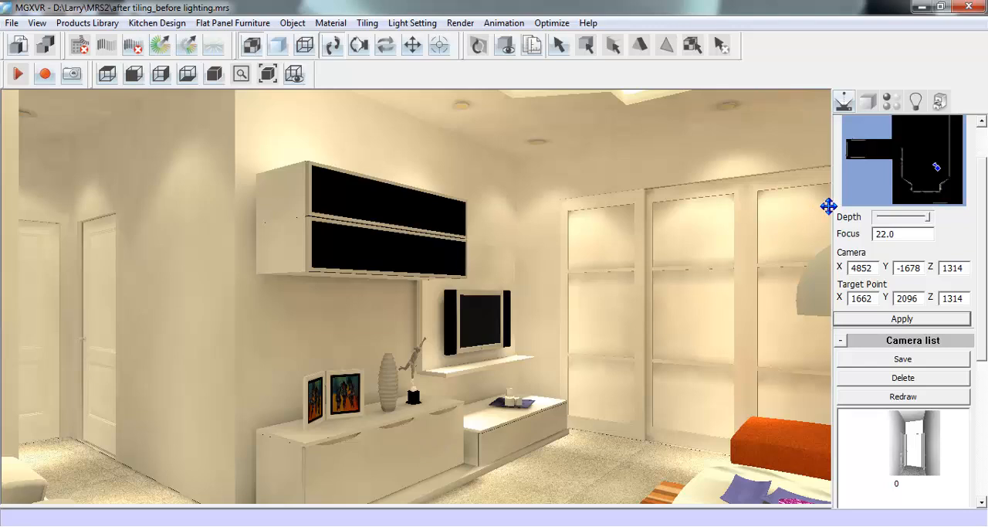
click(891, 101)
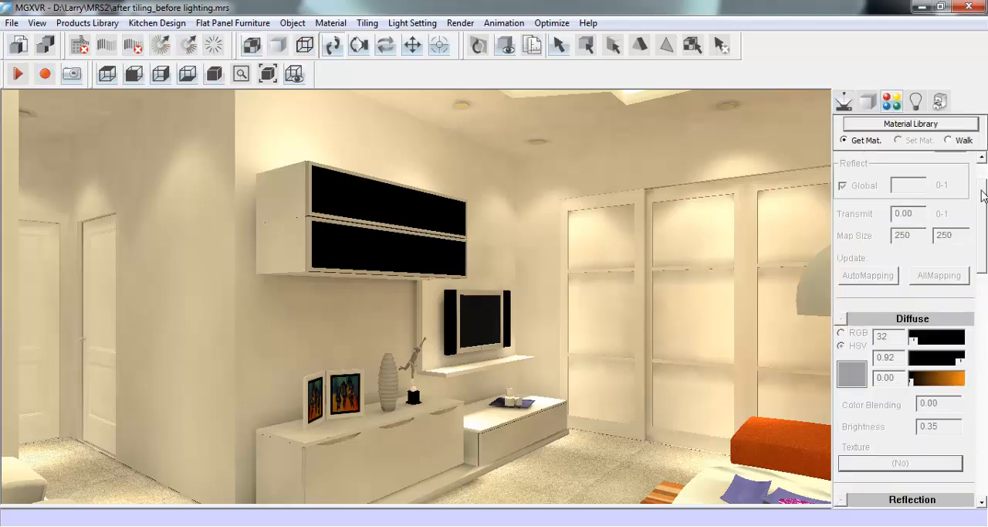
scroll(981, 196, up, 2)
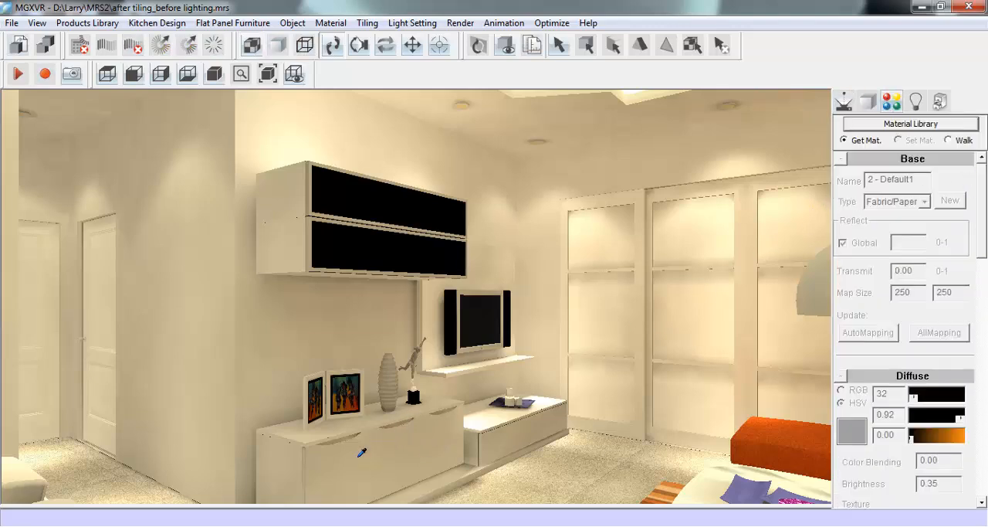
click(399, 417)
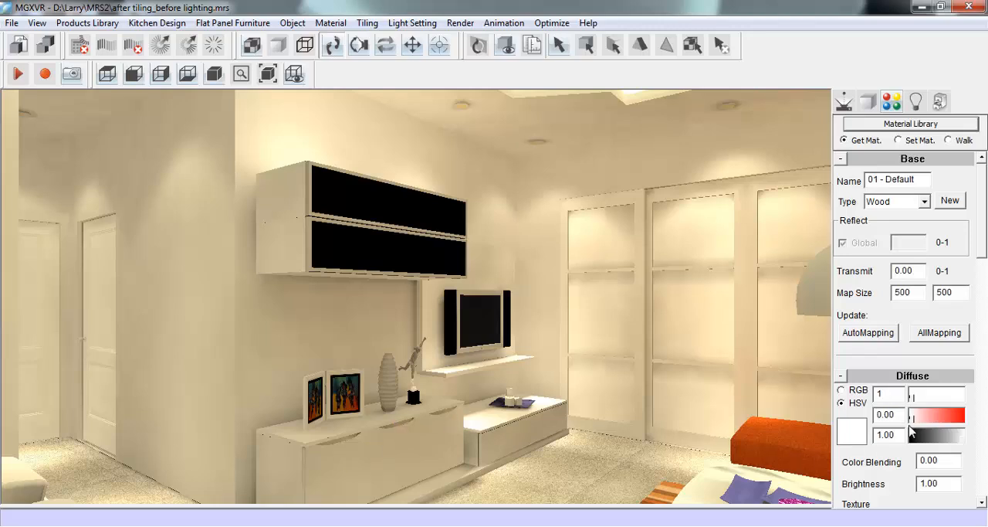
mouse_move(914, 420)
mouse_down()
mouse_move(962, 418)
mouse_move(910, 427)
mouse_up()
double_click(896, 416)
text(0)
key(Return)
- Duplicate the low TV cabinet's material as a new material and apply the copy to the cabinet's front panels
click(949, 203)
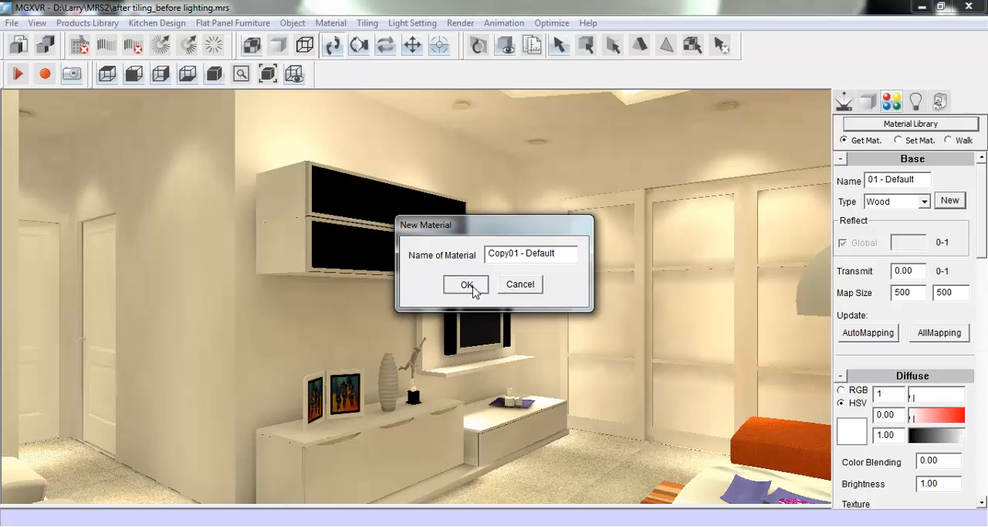
click(468, 285)
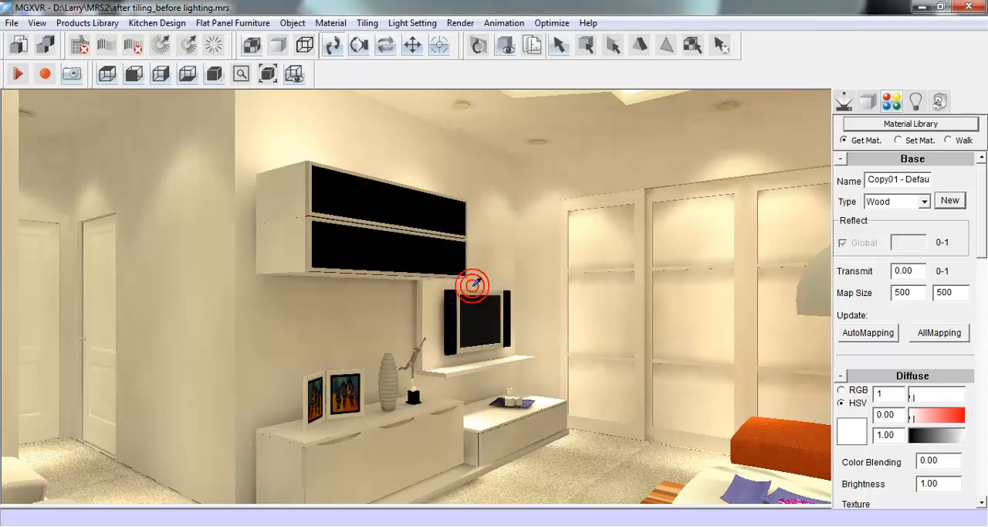
click(899, 140)
click(401, 446)
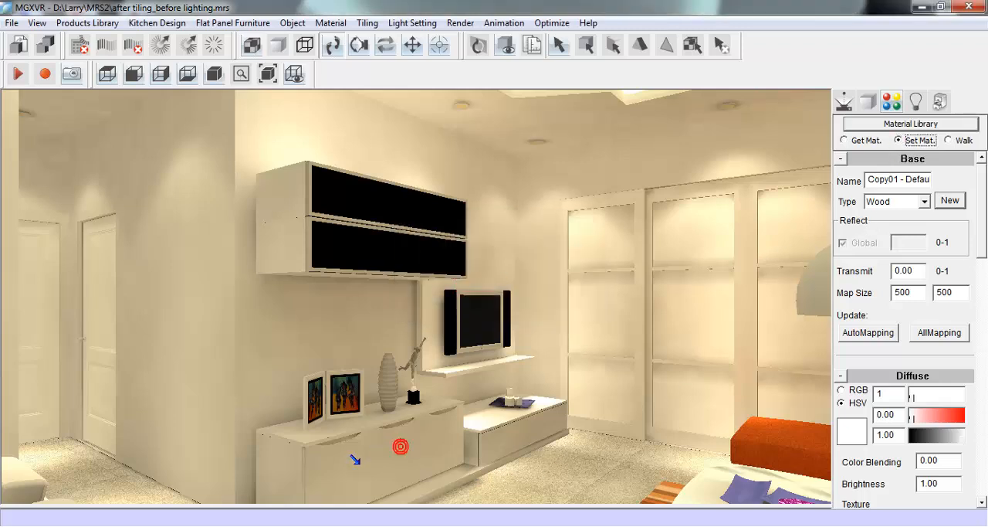
click(340, 462)
- Pick up the wall cabinet's black door material and apply it to all front panels of the low TV cabinet
click(851, 143)
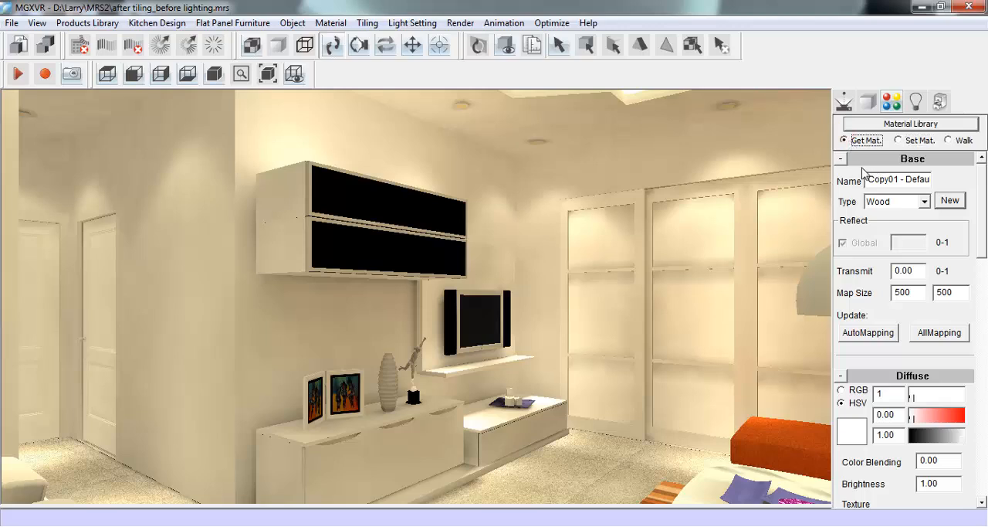
click(403, 200)
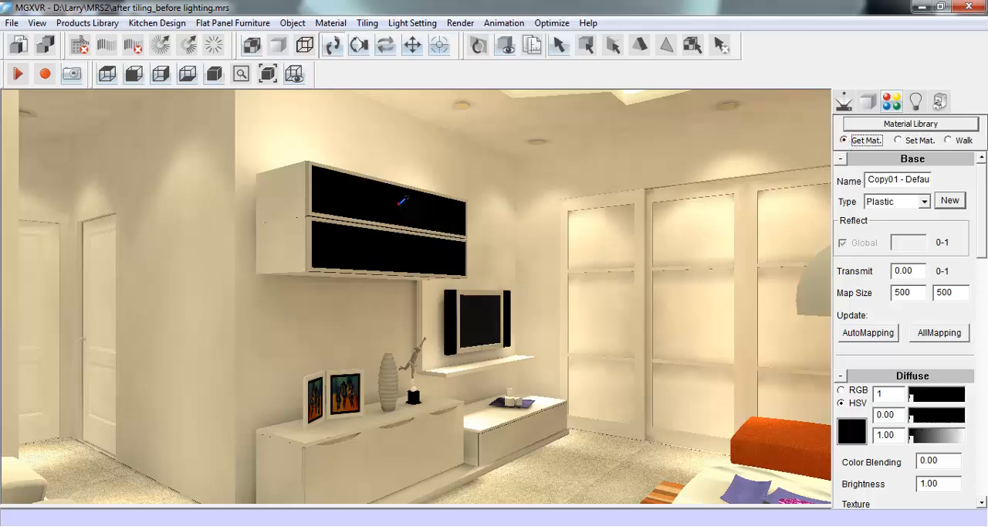
click(900, 141)
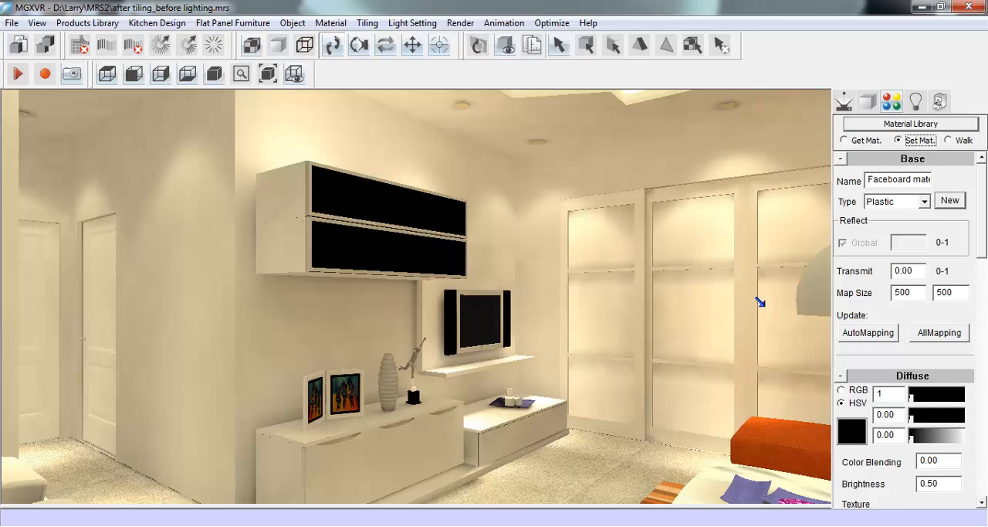
click(388, 443)
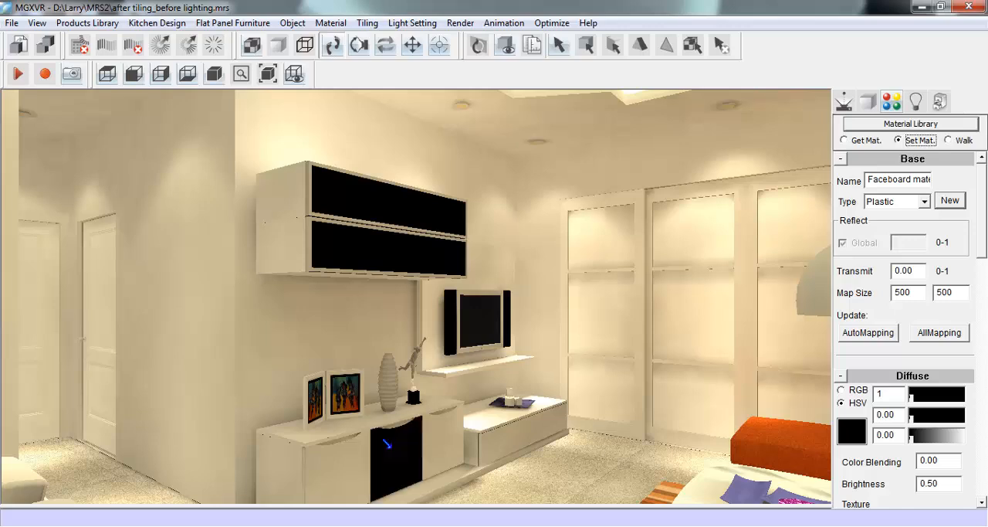
click(348, 463)
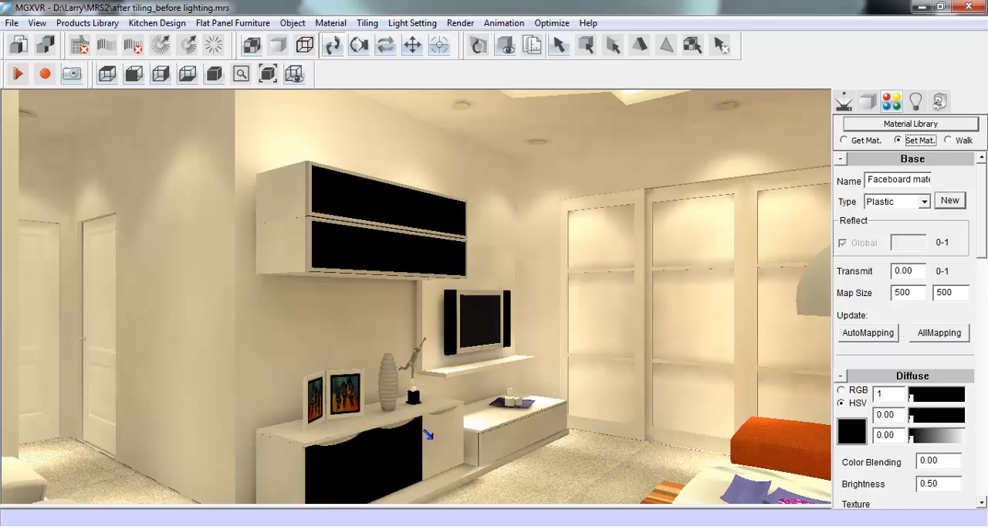
click(428, 434)
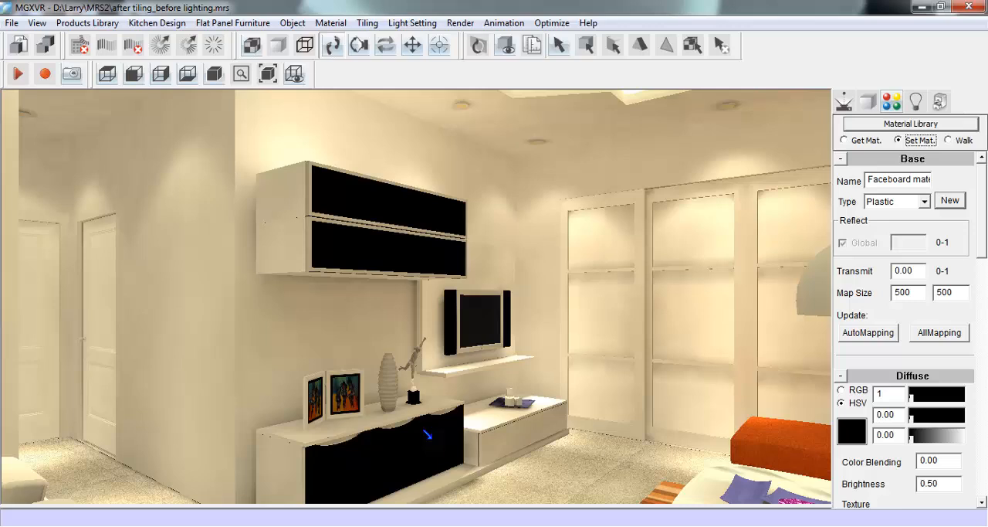
click(490, 438)
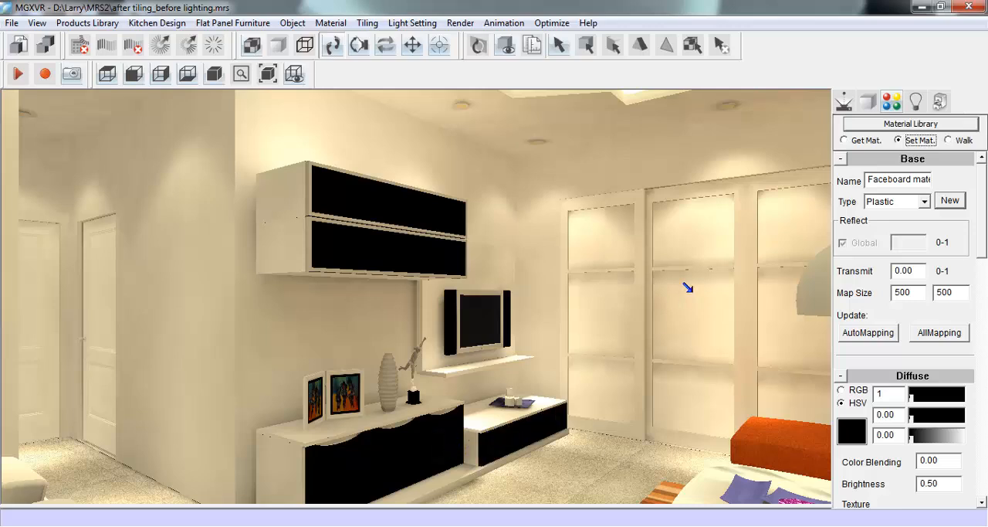
- Duplicate the material of the plain wall beside the dining table as a new material and apply the copy to that wall
click(854, 140)
click(845, 102)
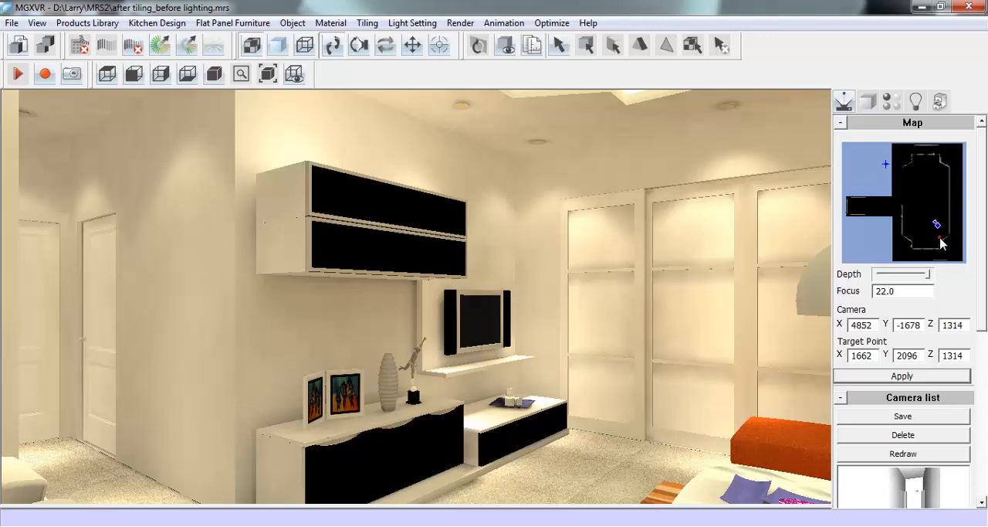
drag(941, 243, 909, 171)
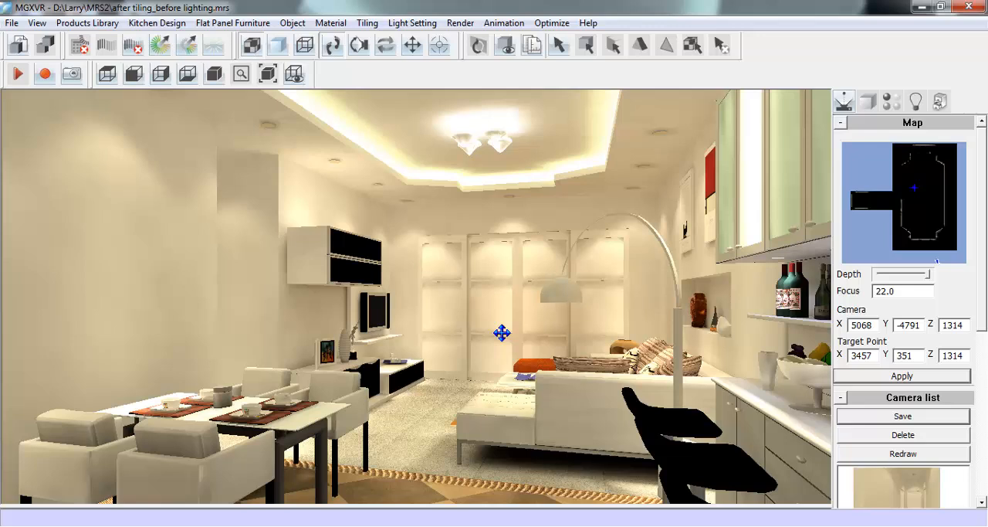
click(890, 101)
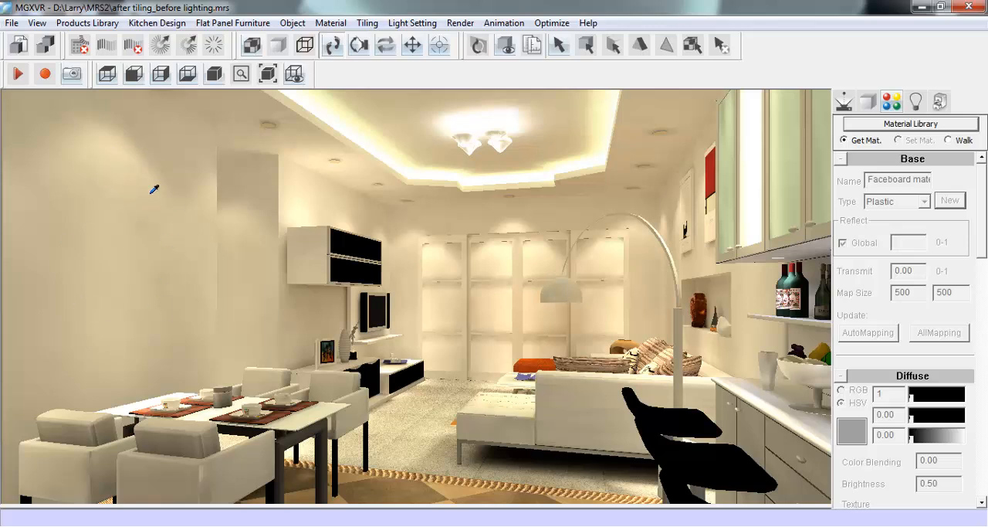
click(122, 248)
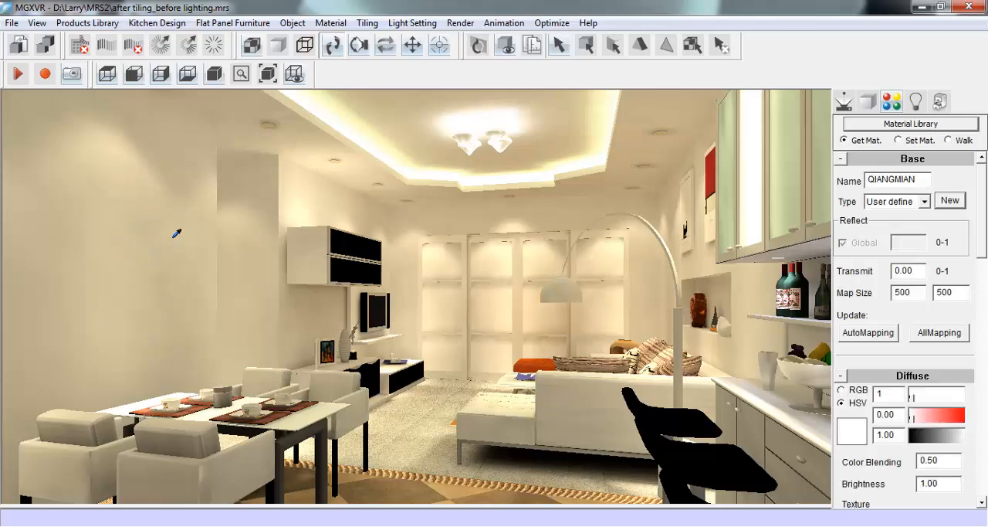
click(950, 202)
click(467, 285)
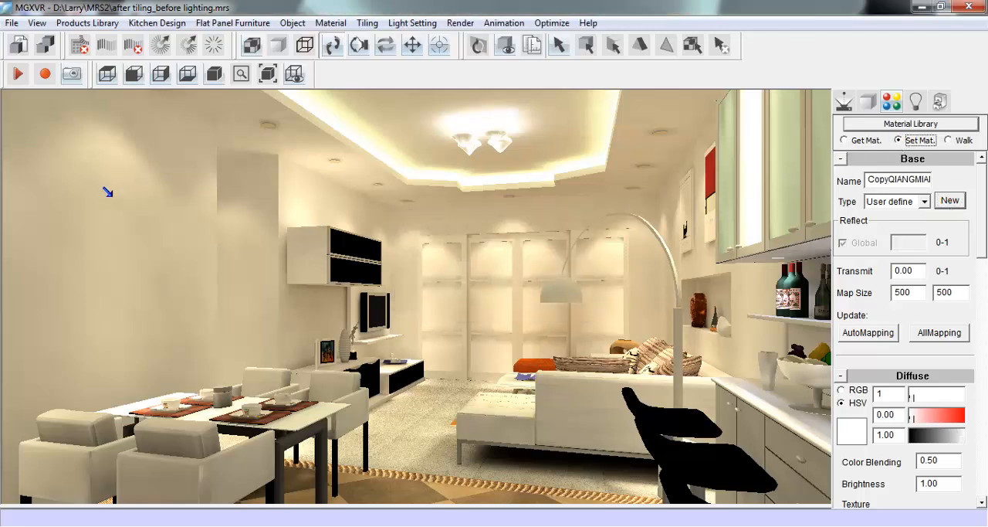
click(844, 140)
click(854, 141)
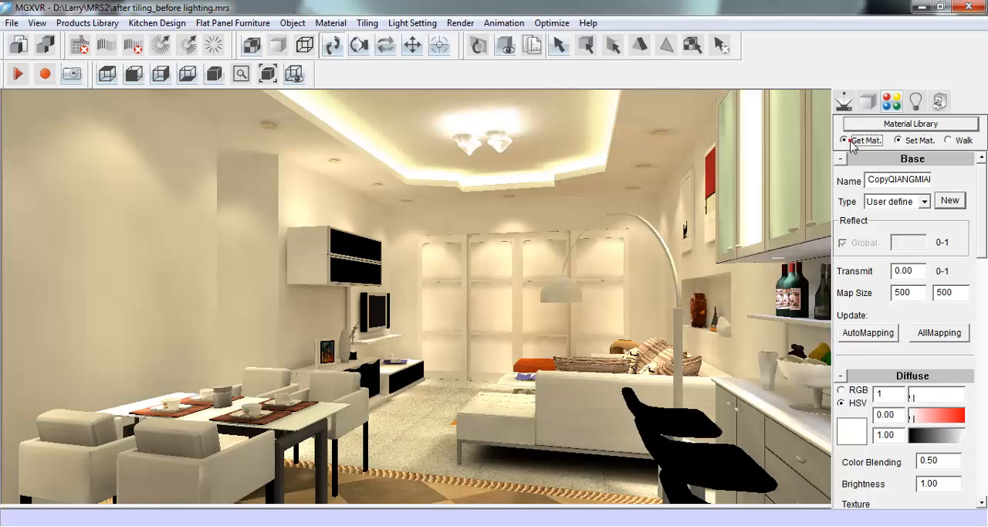
- Change the copied dining wall material's type to Metal
click(924, 201)
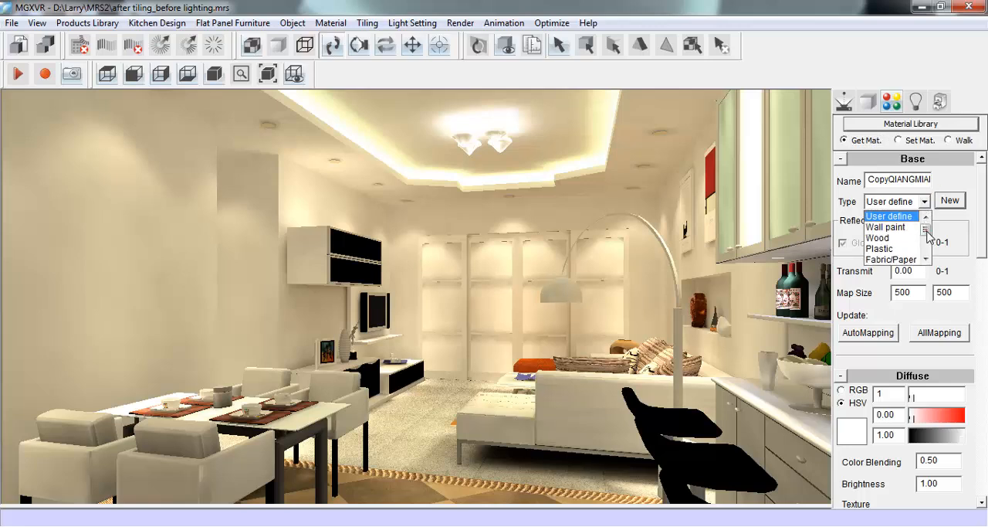
scroll(929, 235, down, 2)
click(907, 249)
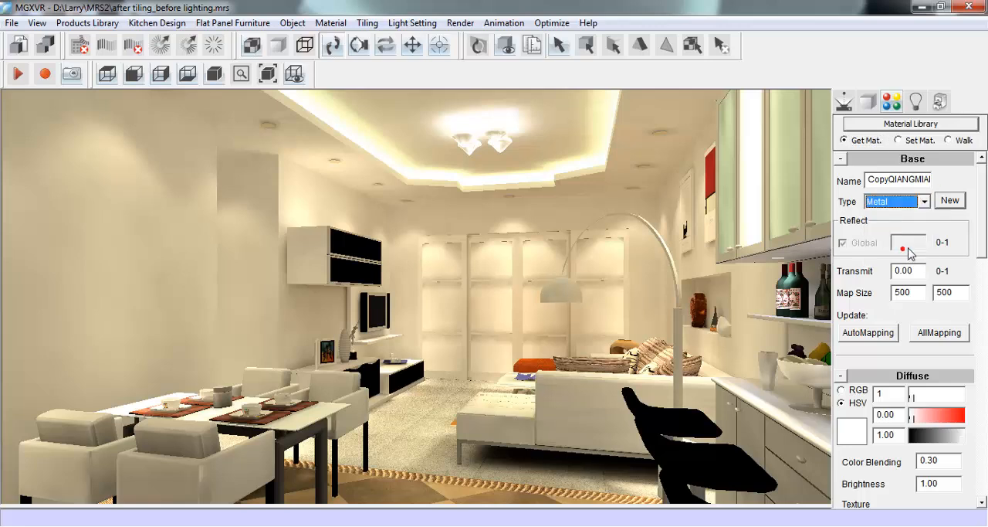
- Assign 1163148671.jpg from the maps folder as the reflection texture of the copied dining wall material
scroll(982, 236, down, 3)
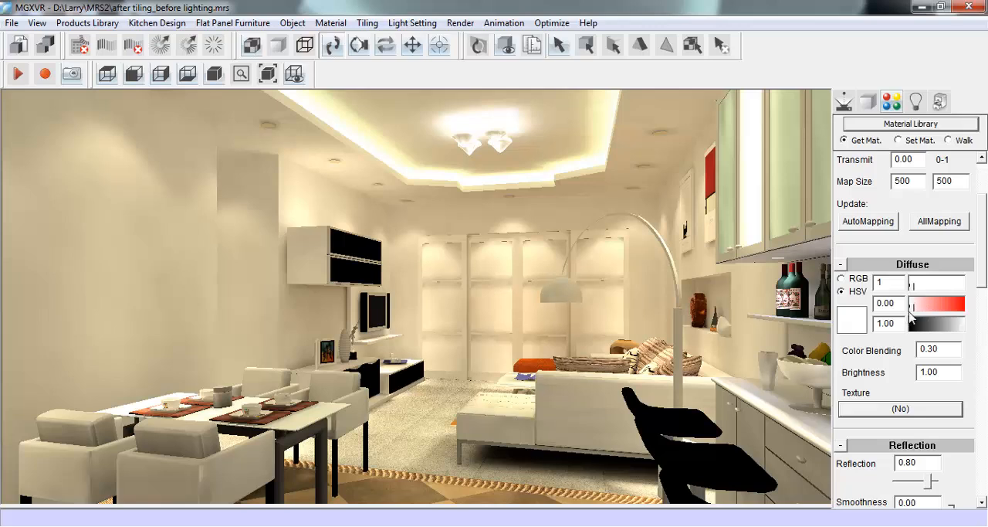
mouse_move(914, 310)
mouse_down()
mouse_move(953, 310)
mouse_move(907, 303)
mouse_up()
scroll(982, 281, down, 5)
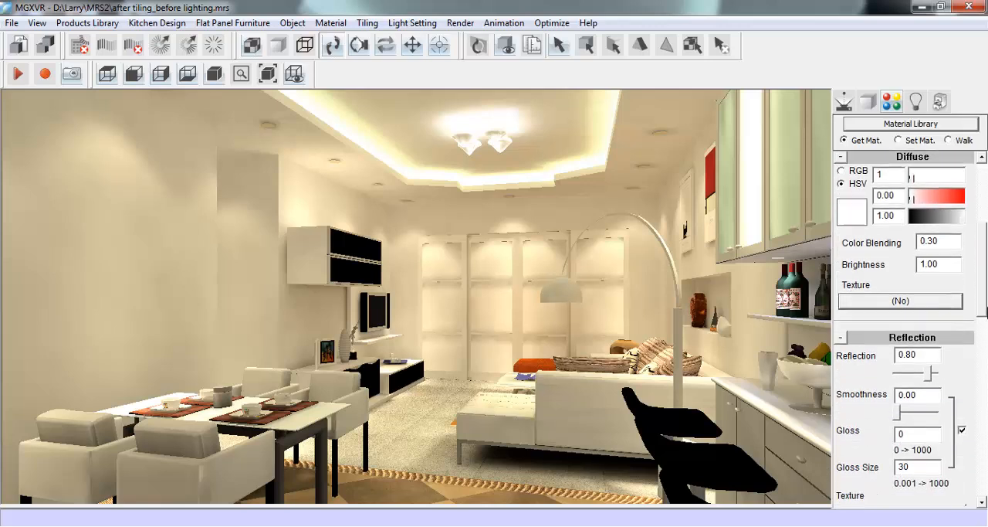
click(895, 408)
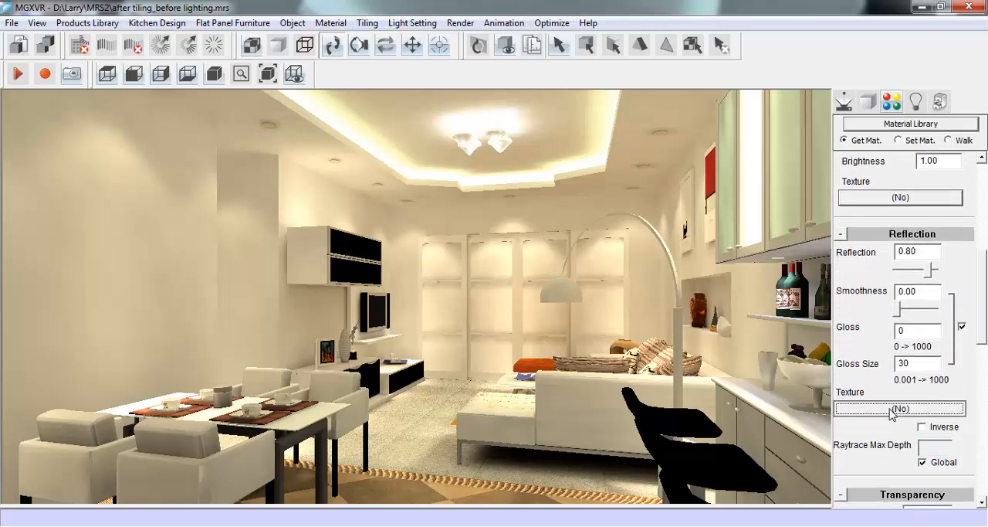
click(592, 255)
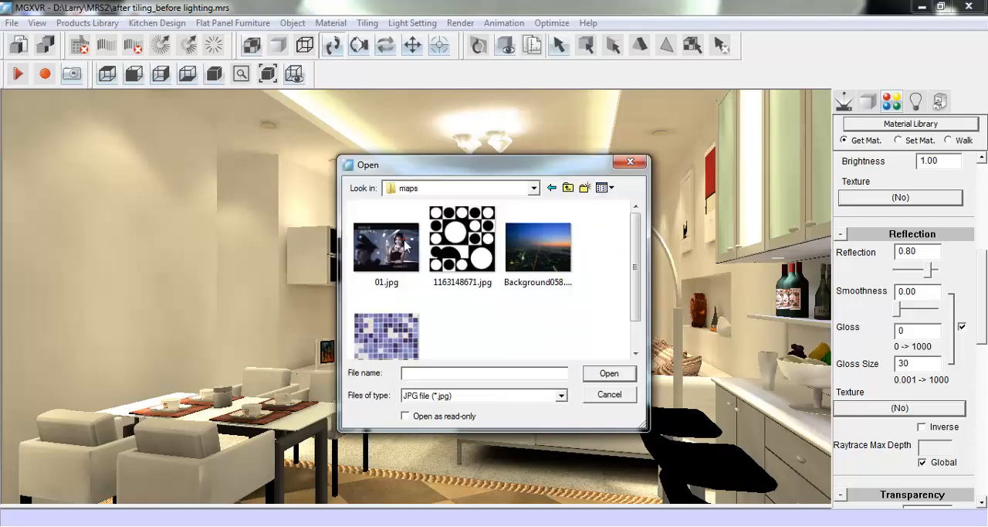
drag(633, 257, 634, 264)
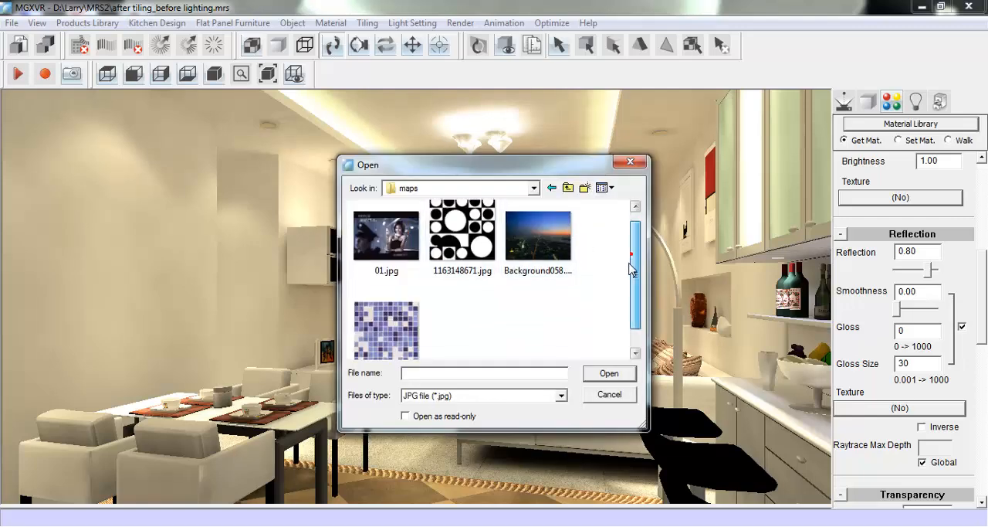
click(452, 254)
click(609, 373)
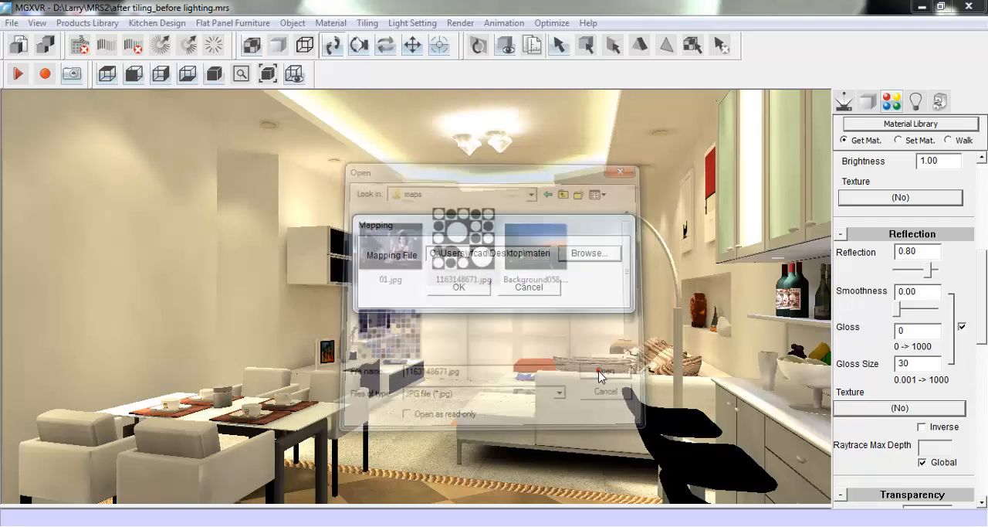
click(464, 291)
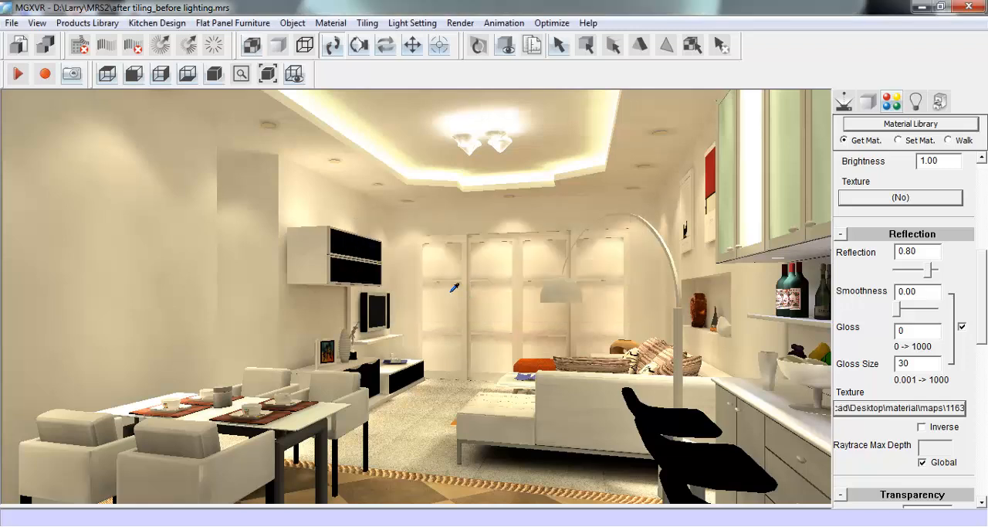
- Set the dining wall material's map size to 800 by 800 and update all of its mapping
drag(984, 309, 985, 244)
double_click(903, 201)
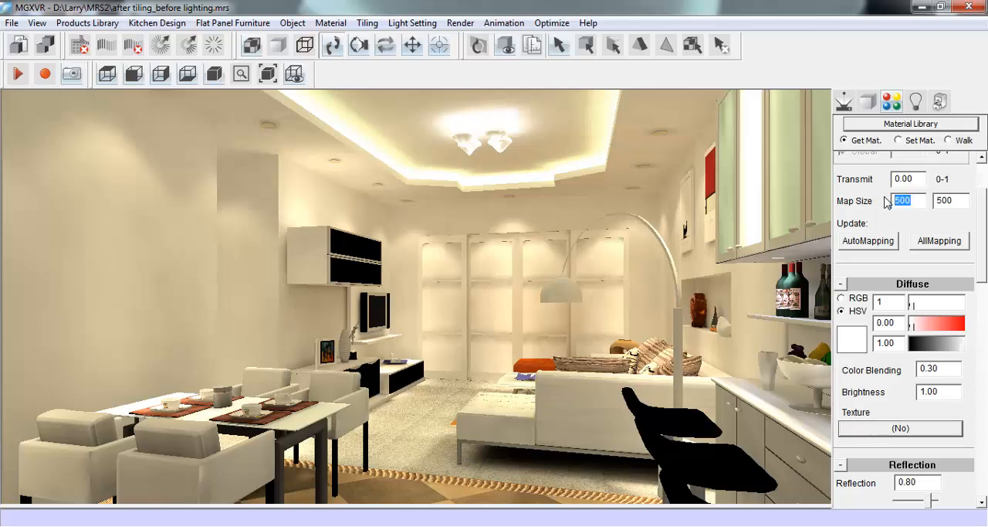
text(8)
double_click(950, 202)
text(8)
click(948, 243)
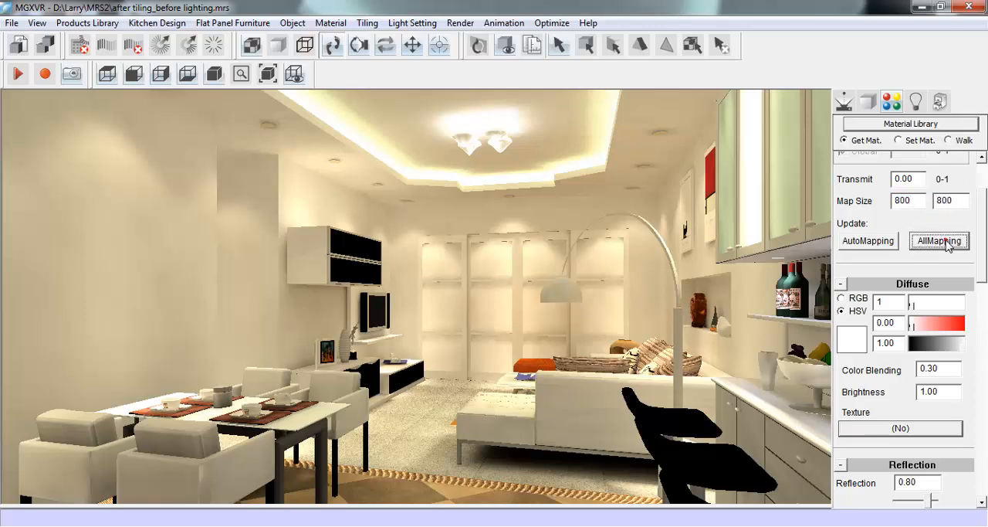
drag(984, 219, 984, 186)
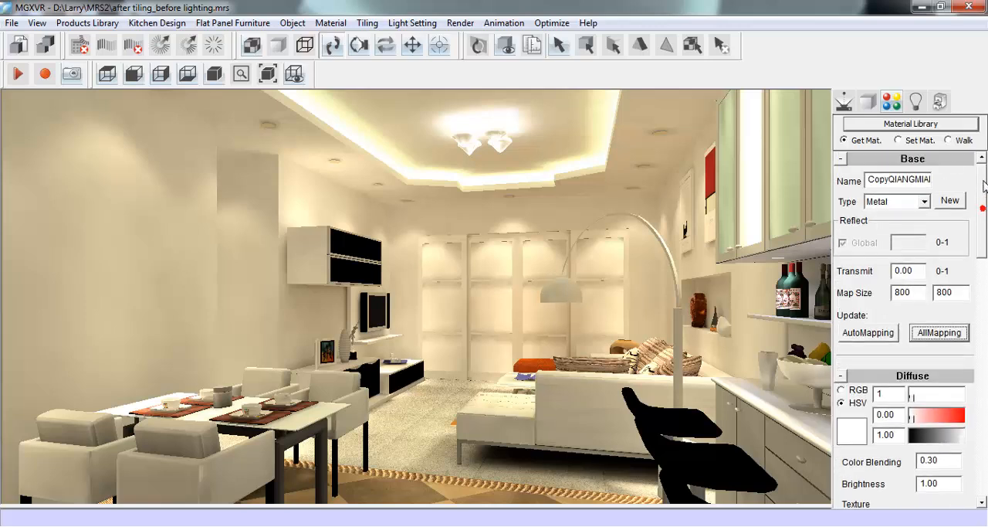
- Raytrace the current room view with the existing options to preview the patterned dining wall
click(844, 101)
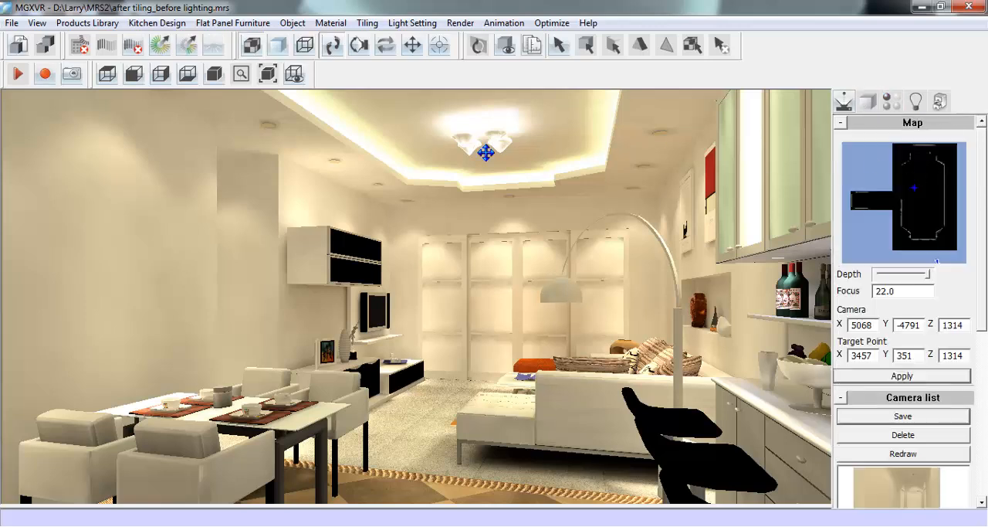
click(161, 46)
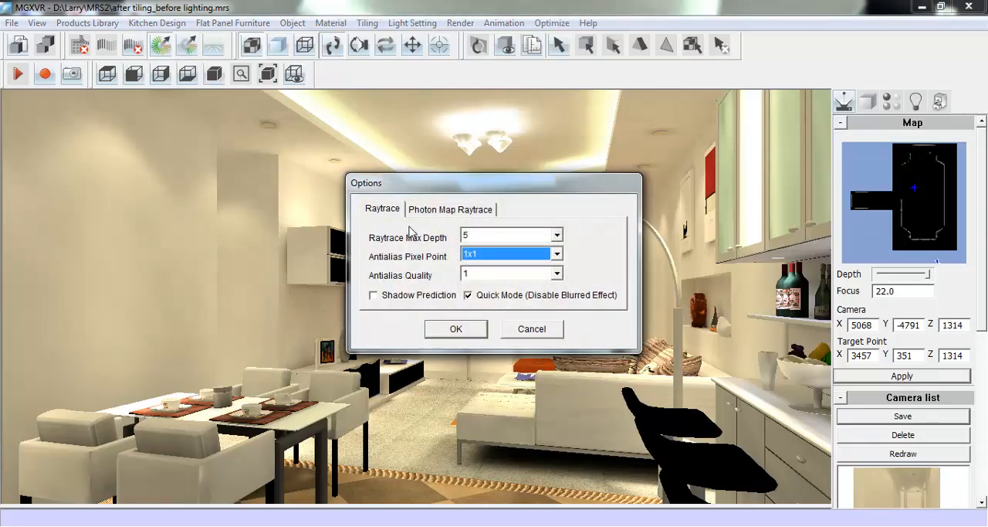
click(454, 328)
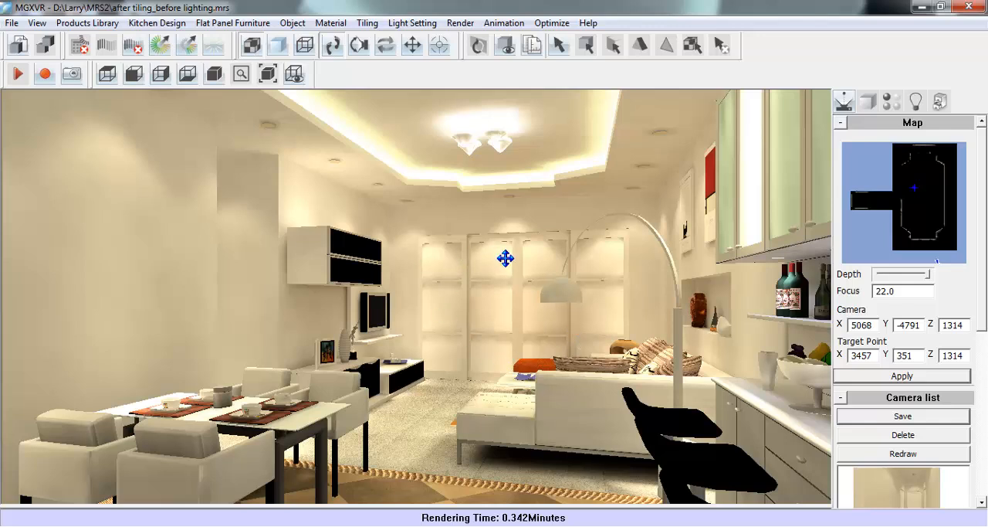
- Set Background058.jpg as the scene's background texture and raytrace the room view again with the same options
click(460, 25)
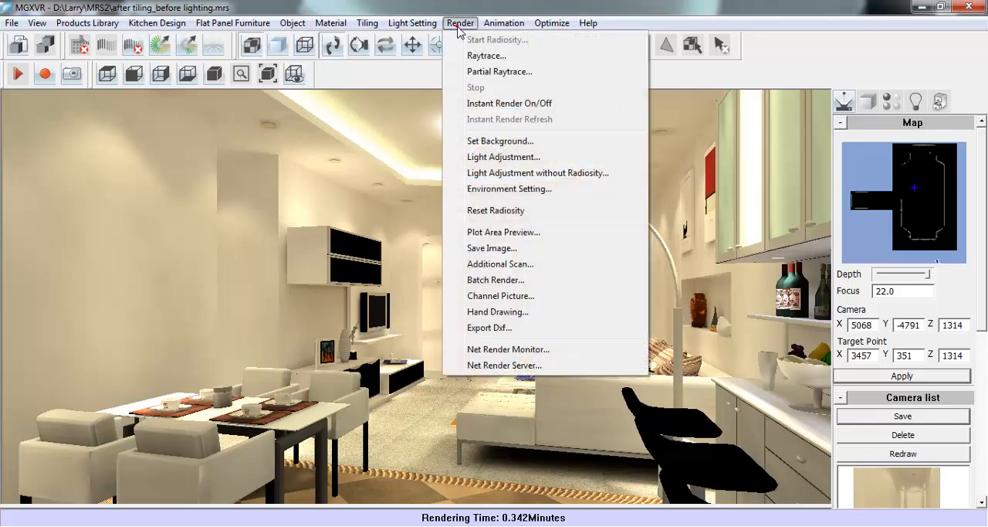
click(574, 145)
click(413, 247)
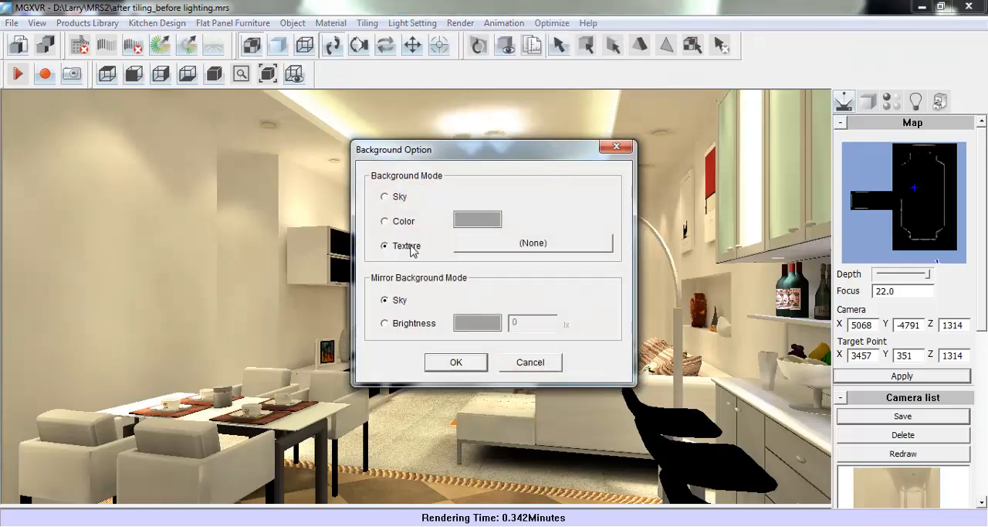
click(494, 245)
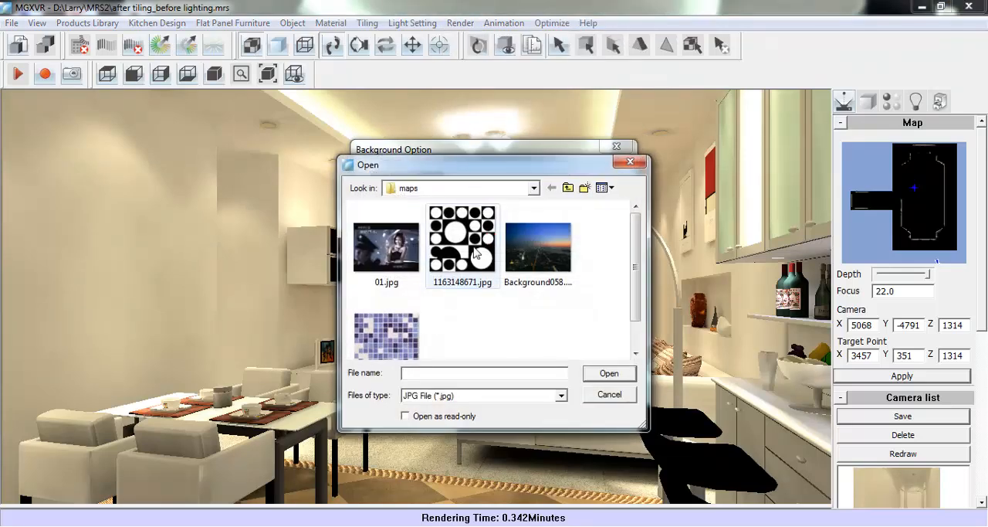
click(536, 248)
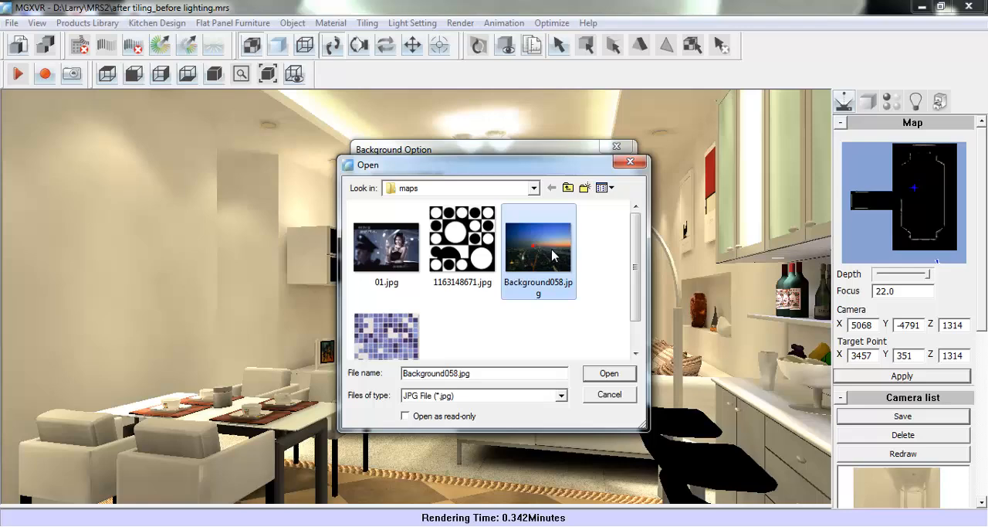
click(620, 374)
click(467, 363)
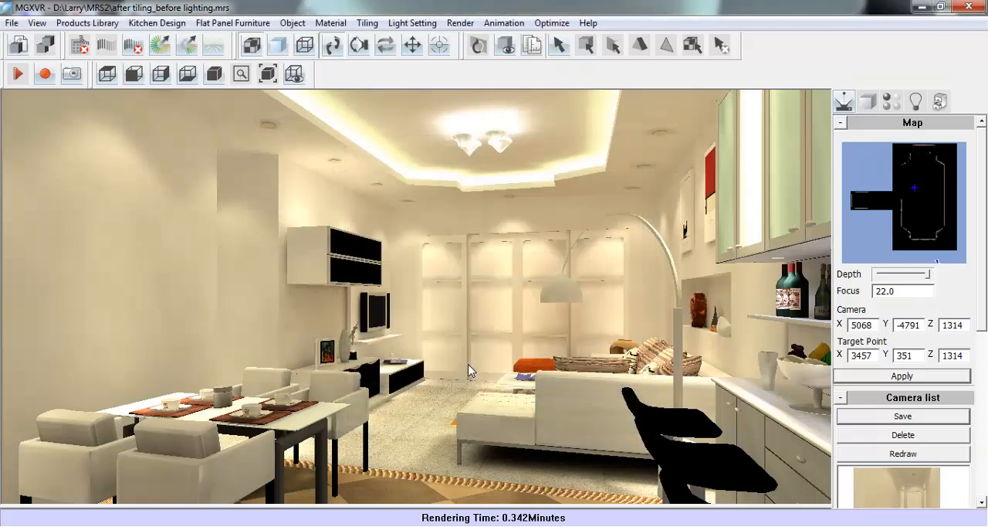
click(162, 44)
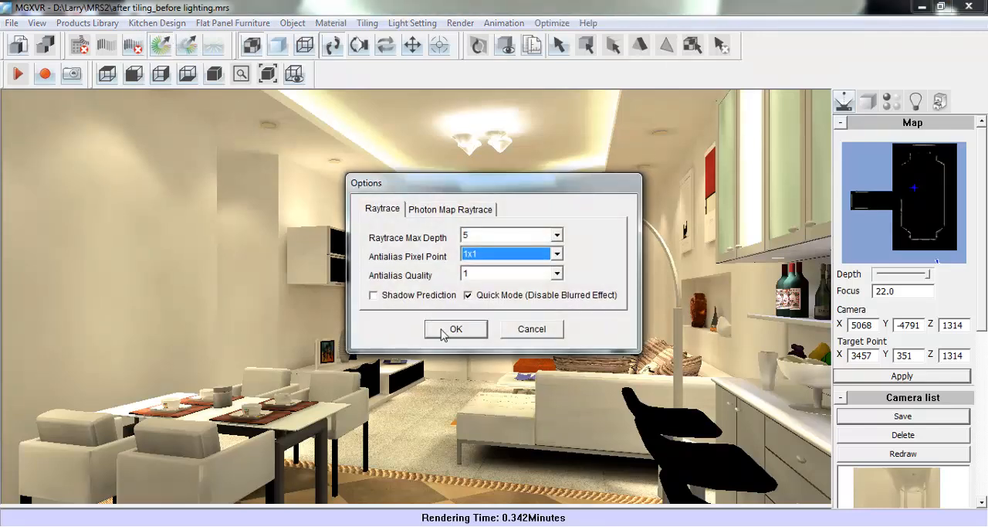
click(451, 330)
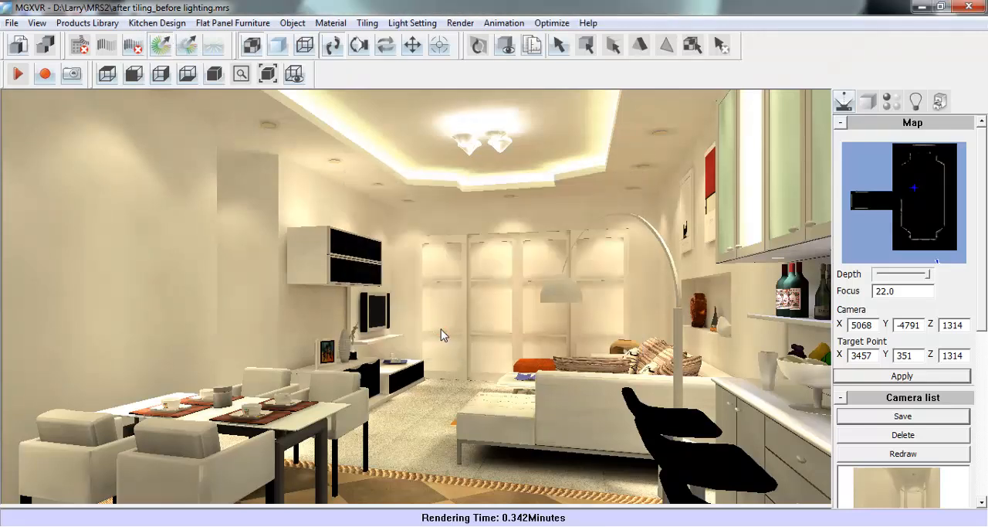
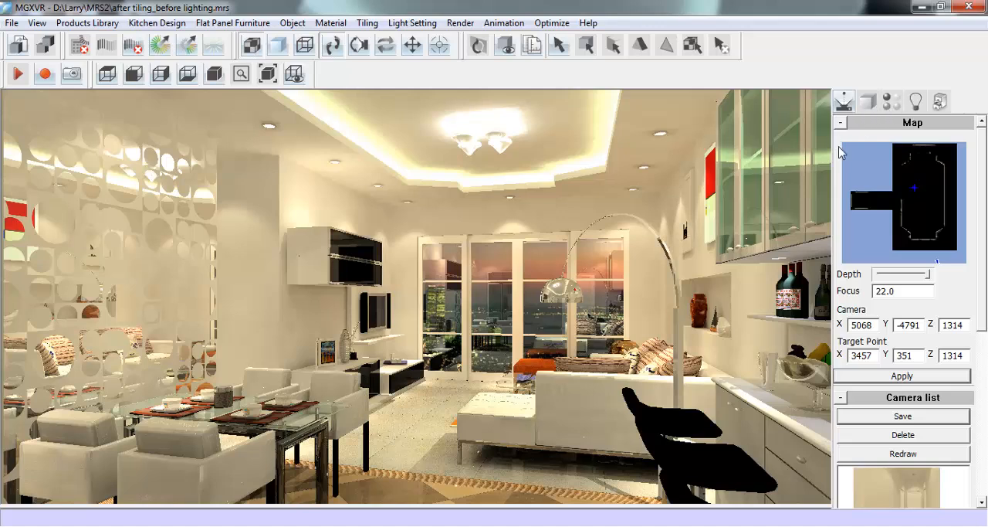
- Pick up the black faceboard material of the wall cabinet and set its reflection to 0.02 and gloss to 3
click(889, 105)
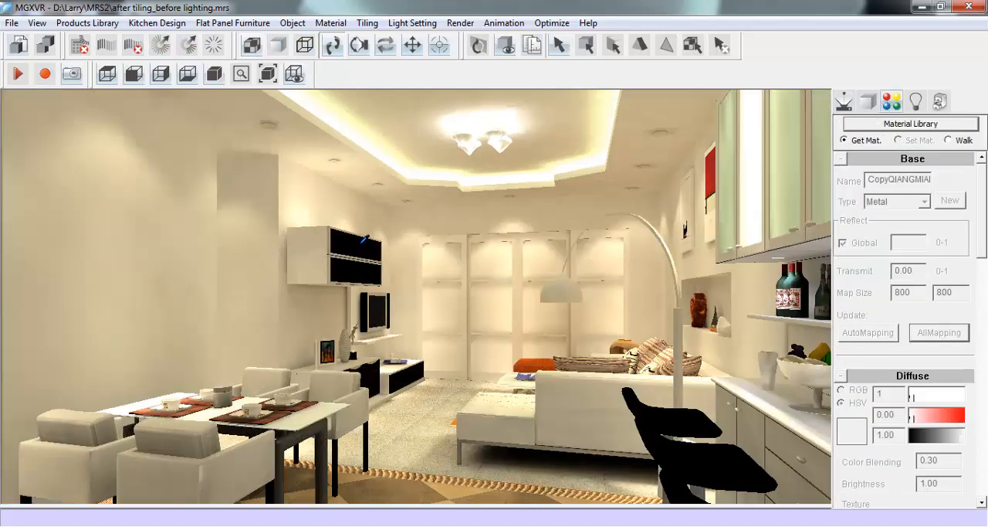
click(376, 242)
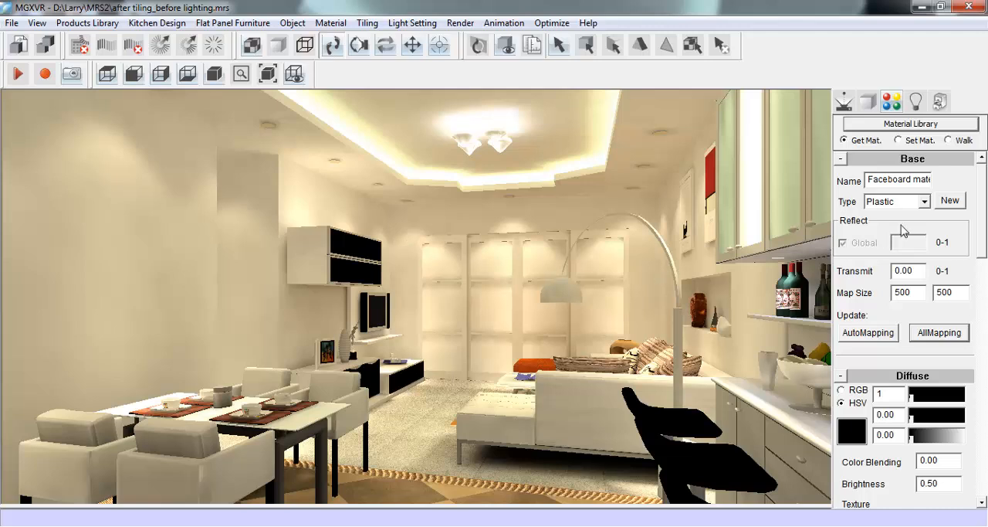
drag(985, 189, 986, 247)
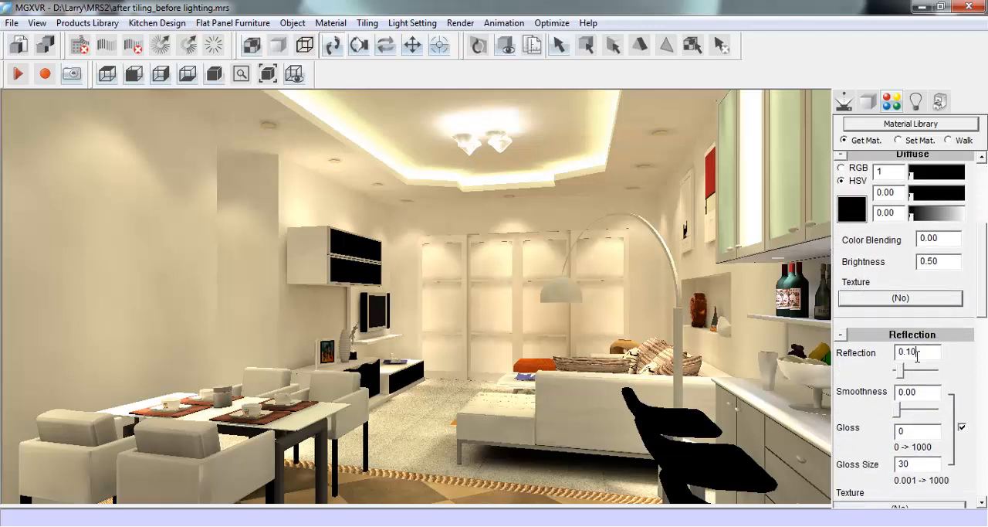
drag(901, 375, 900, 374)
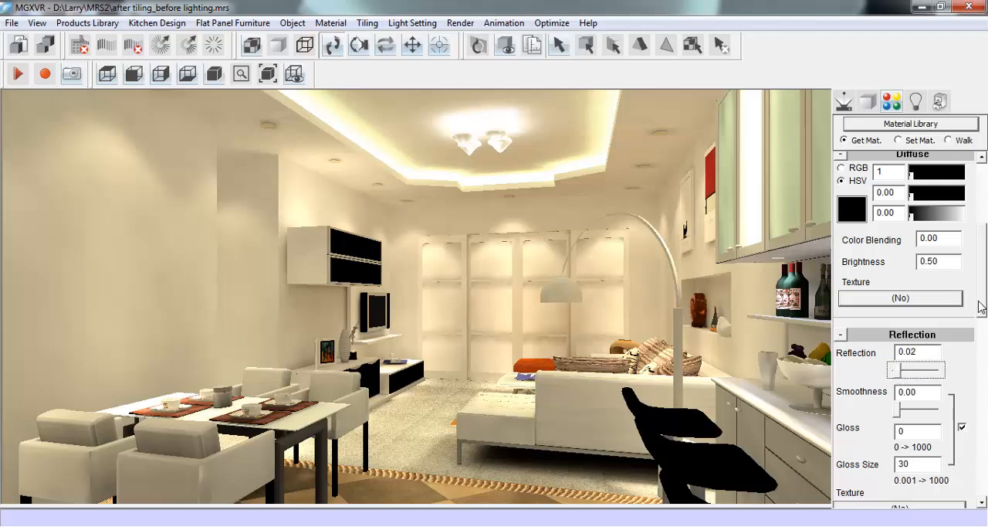
scroll(981, 306, down, 3)
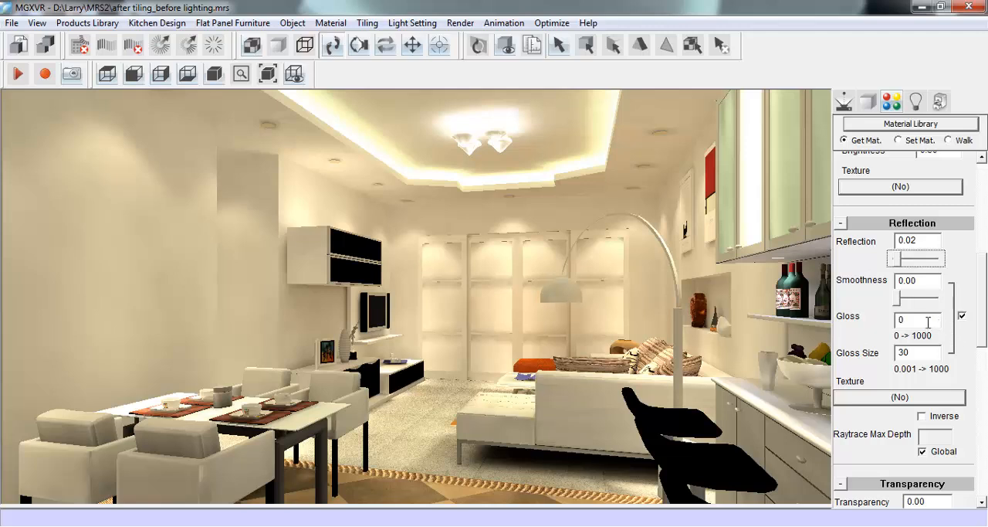
drag(912, 322, 889, 318)
text(3)
drag(986, 309, 985, 212)
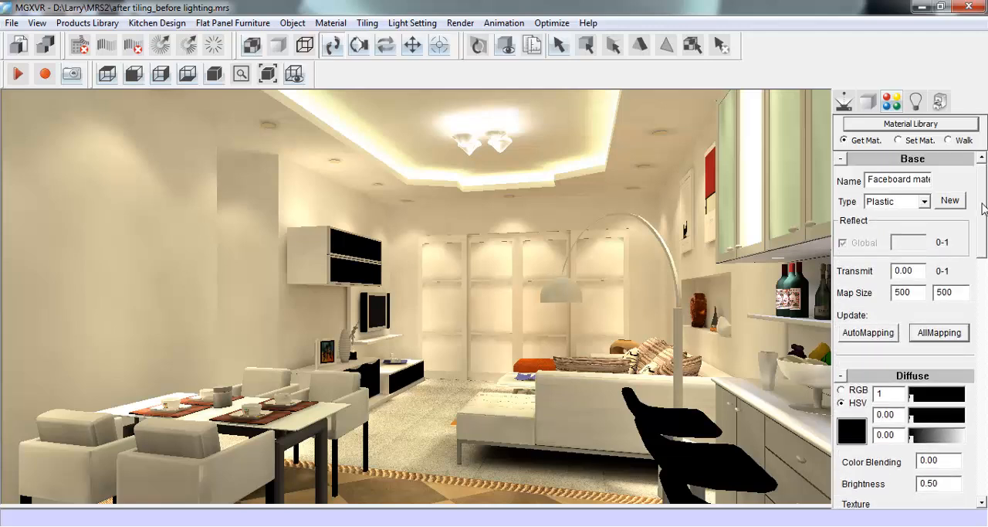
- Turn on the plot area preview for the room view with the 1024x768 image size
click(844, 94)
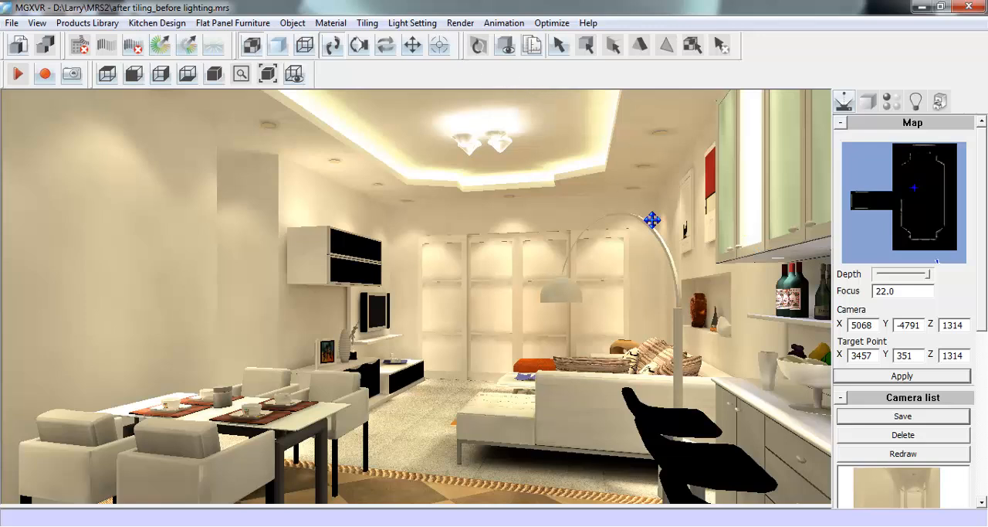
mouse_move(985, 314)
mouse_down()
mouse_move(987, 342)
mouse_move(984, 303)
mouse_up()
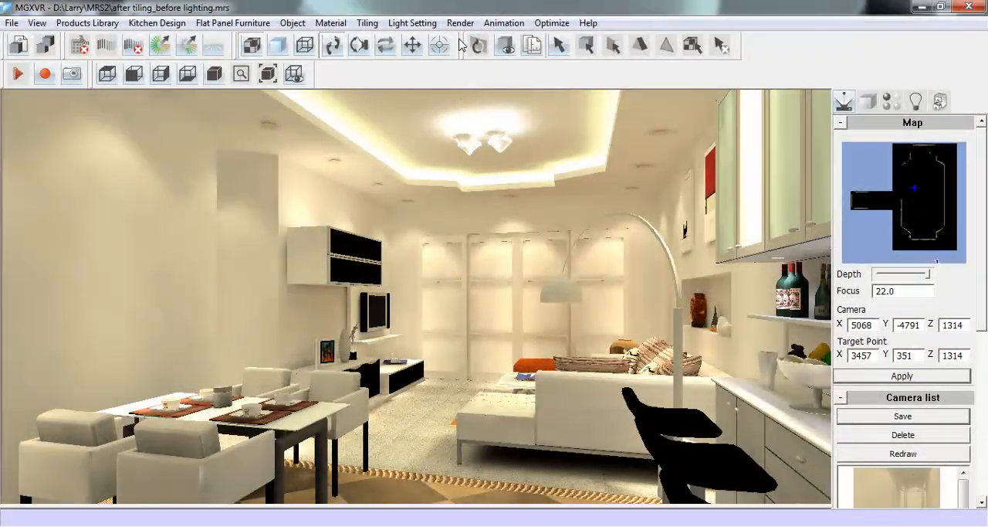
click(460, 22)
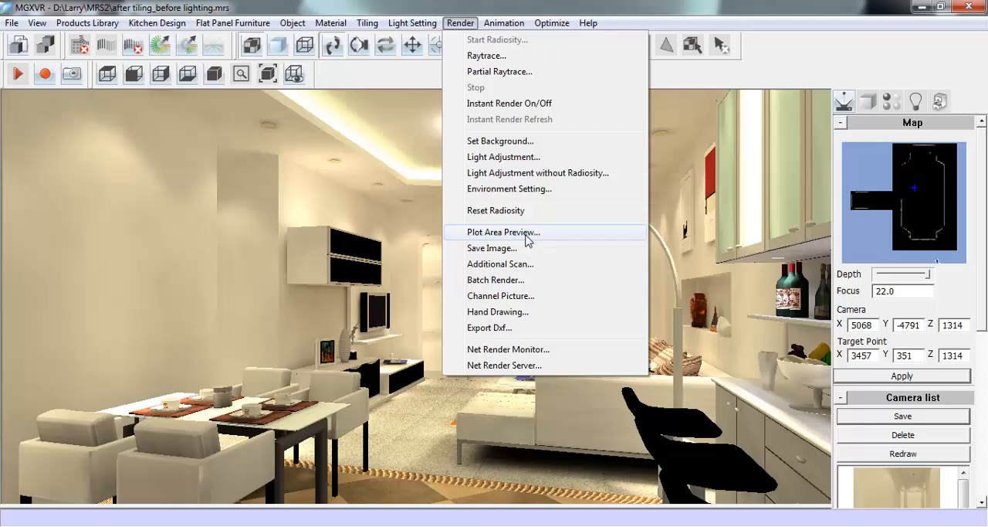
click(578, 232)
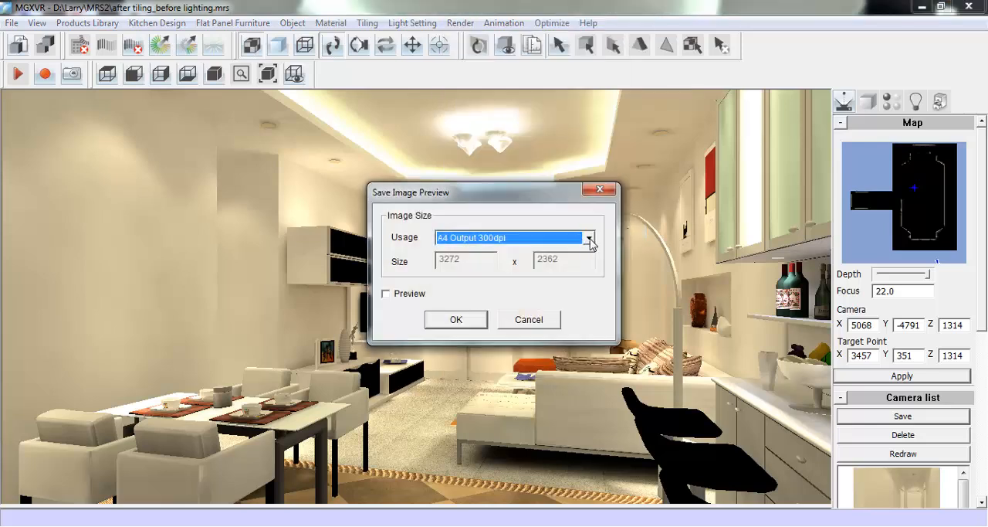
click(589, 240)
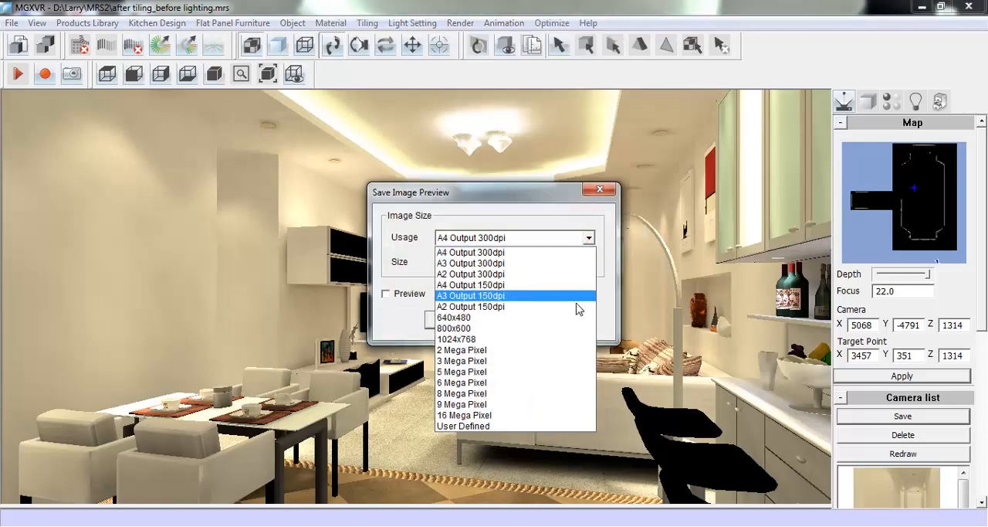
click(542, 340)
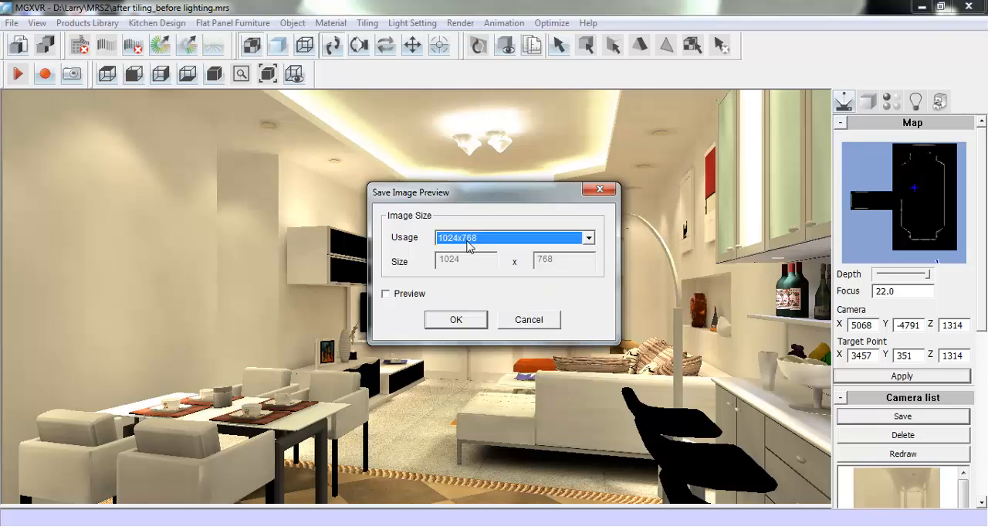
click(402, 294)
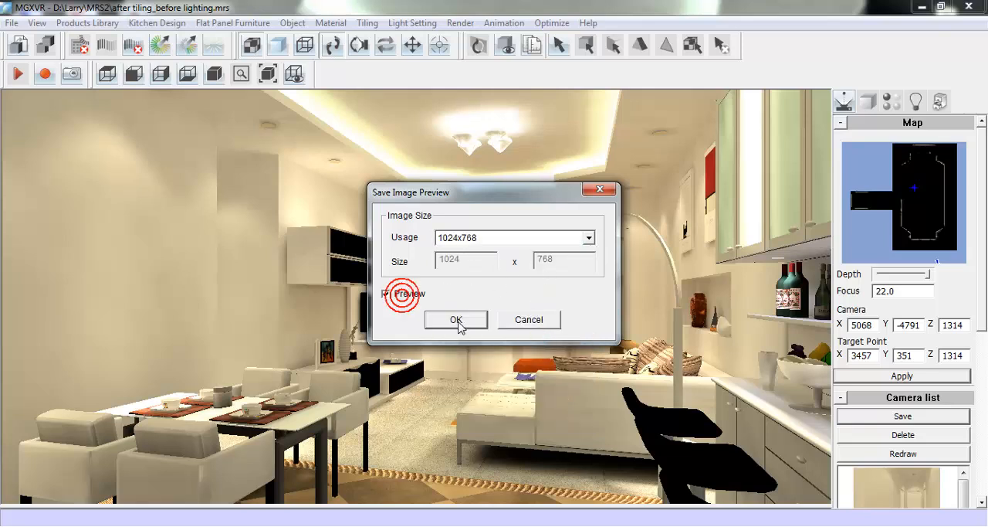
click(456, 319)
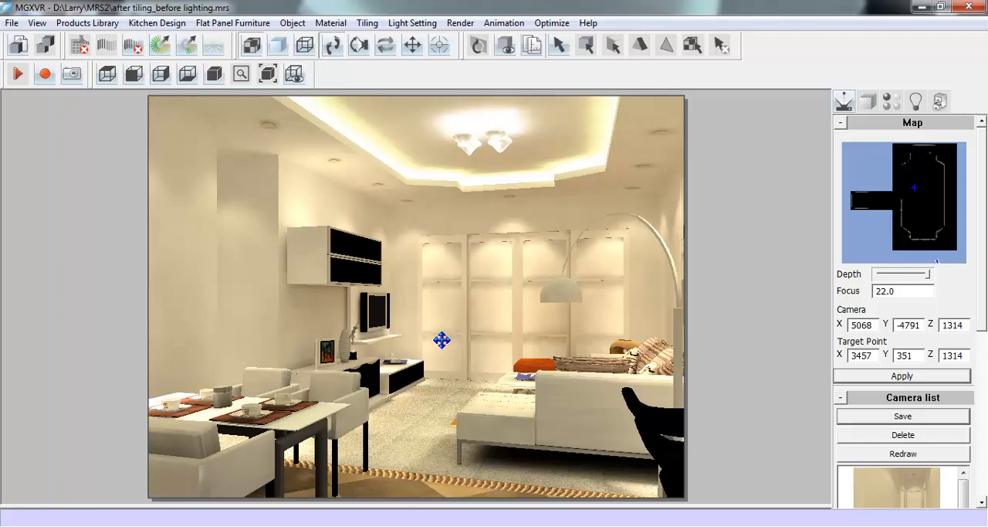
- Set the camera focus to 18 and reframe the view to take in the dining table, sofa and bar counter
drag(441, 340, 437, 336)
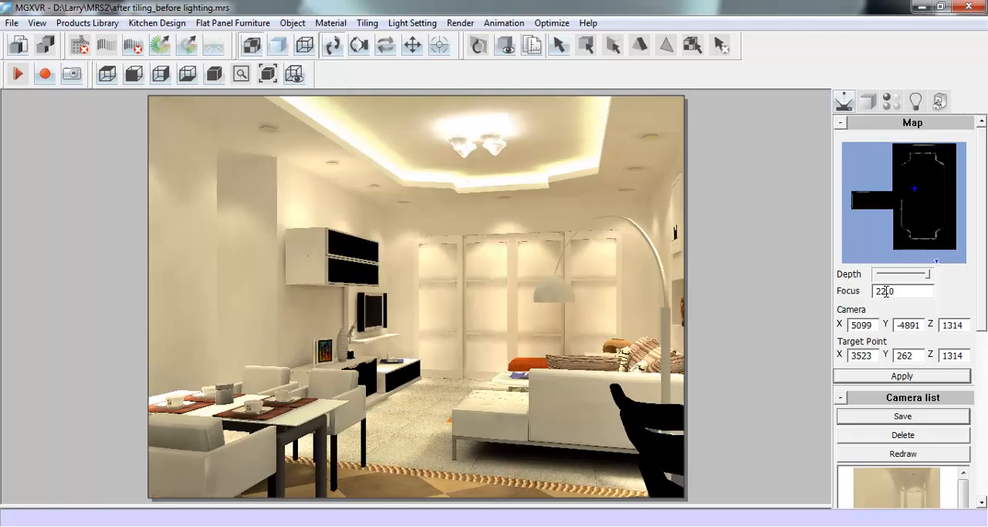
drag(885, 290, 875, 298)
text(2)
key(Return)
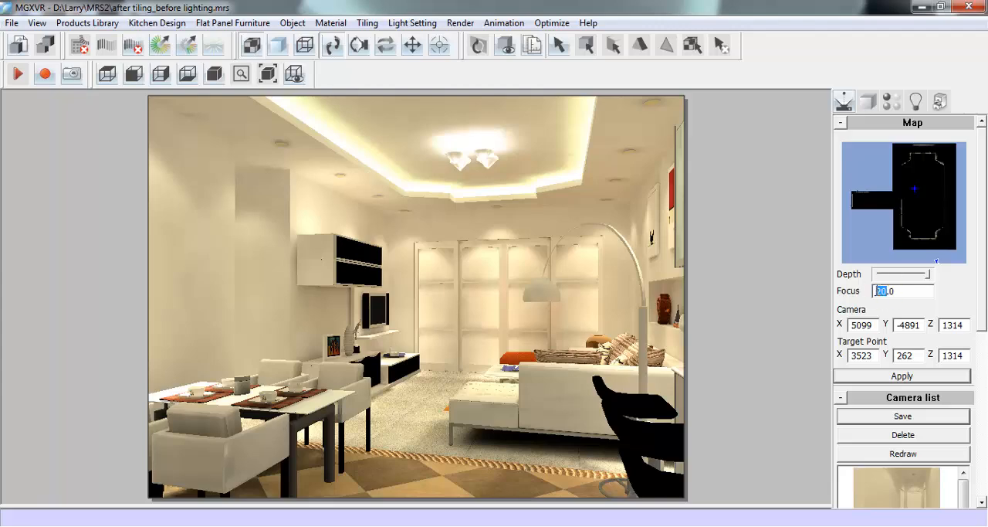
text(18)
key(Return)
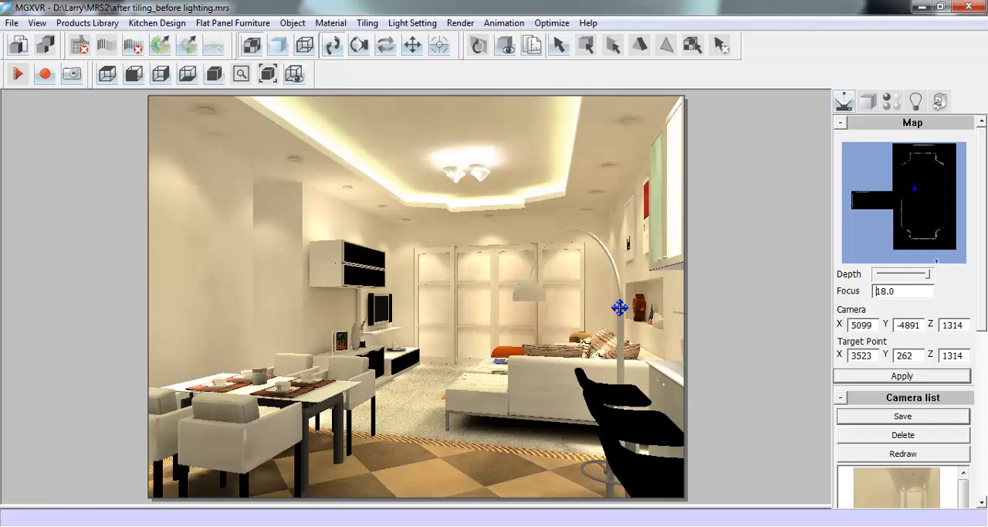
click(540, 291)
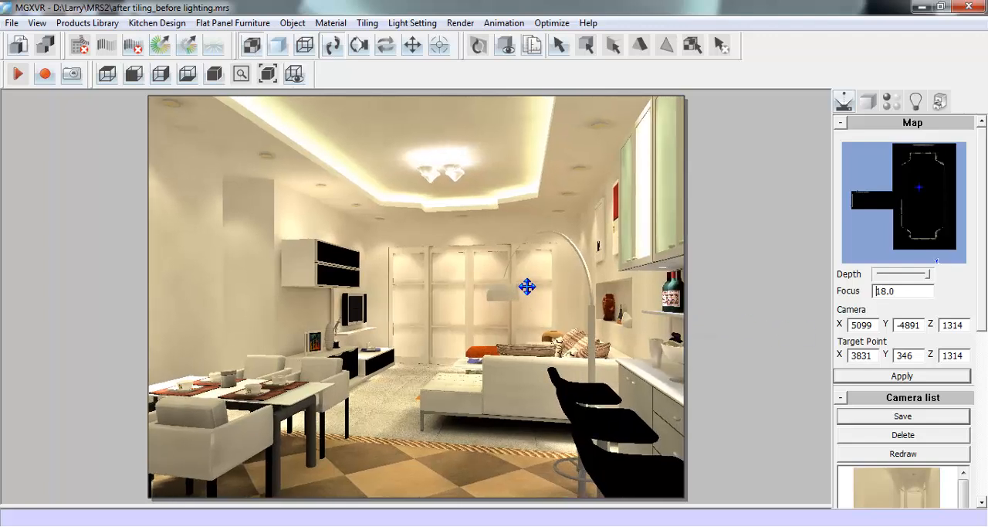
mouse_move(527, 287)
mouse_down()
mouse_move(543, 292)
mouse_move(534, 283)
mouse_up()
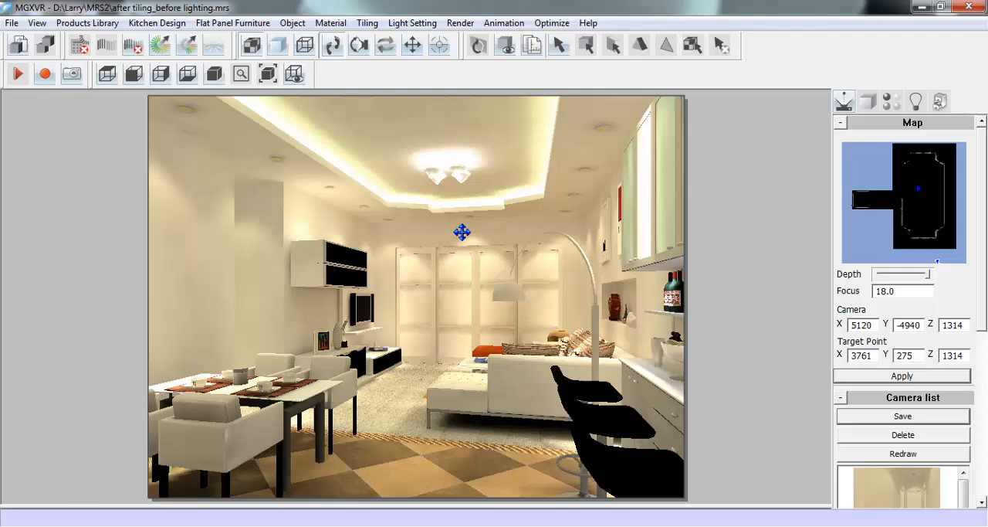
- Save the current view as "Camera A" and check it in the camera list
scroll(985, 322, down, 3)
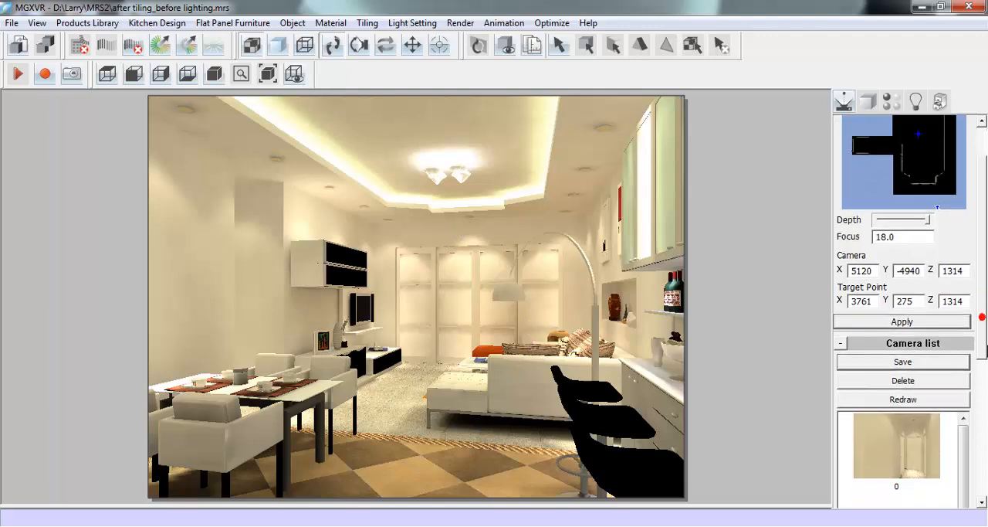
click(921, 343)
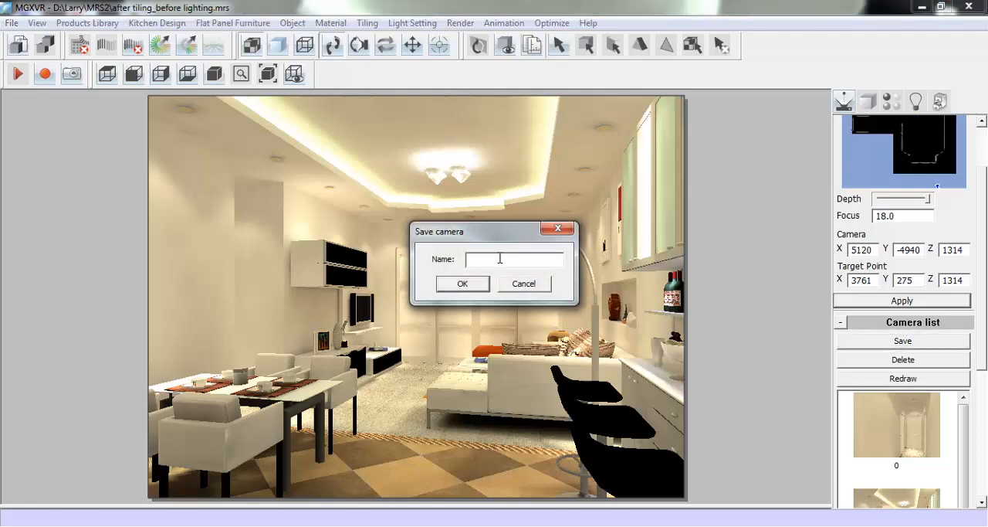
text(Camera A)
click(446, 285)
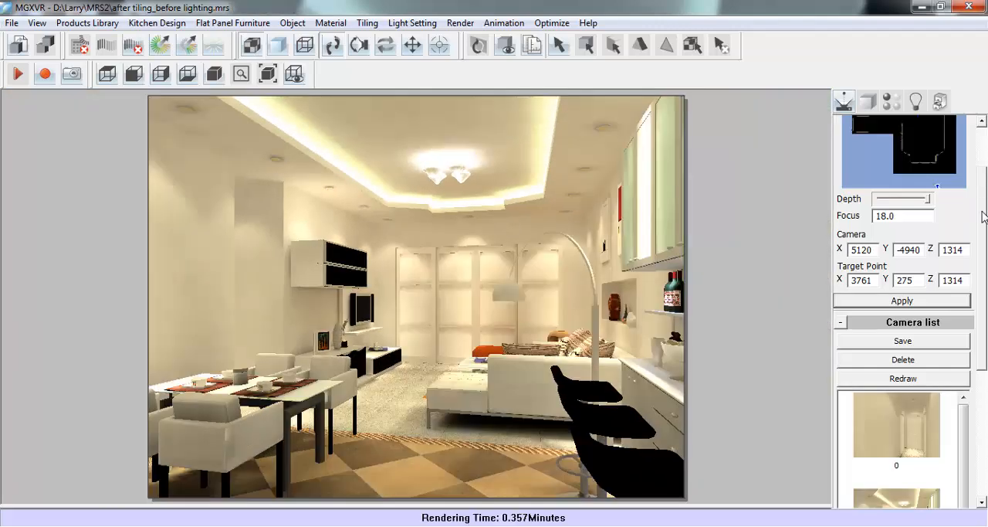
drag(982, 212, 984, 305)
drag(963, 252, 986, 440)
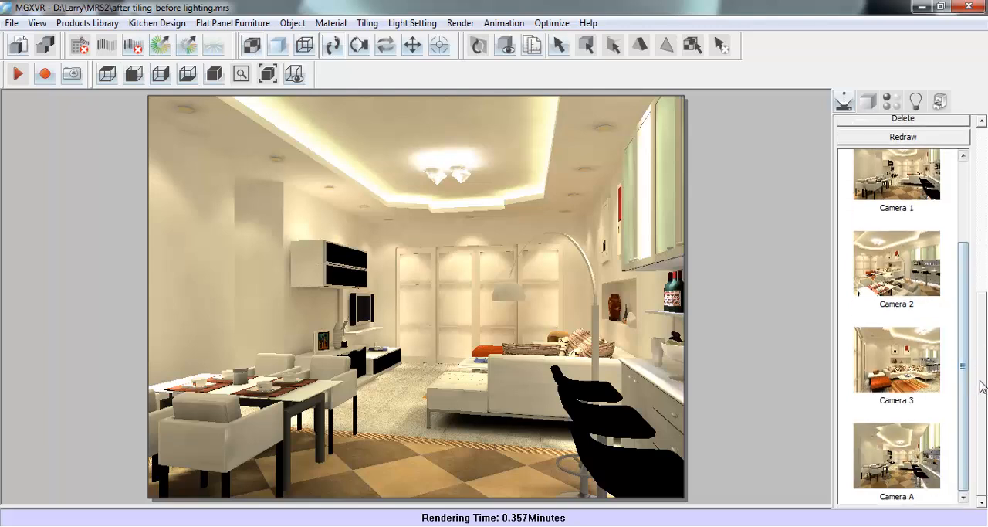
- Place the camera on the map to look across the dining table at the bar counter and save the view as "Camera B"
scroll(983, 386, up, 5)
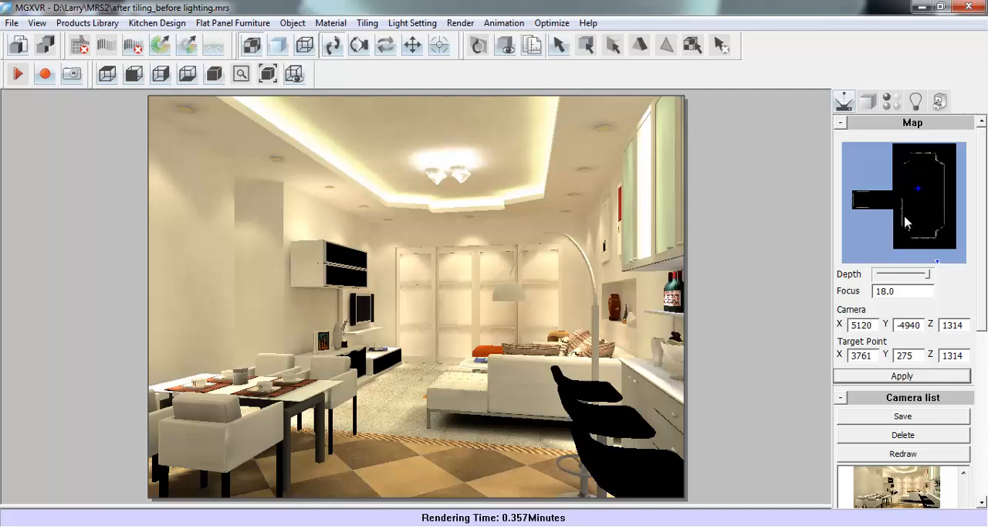
click(904, 232)
click(933, 174)
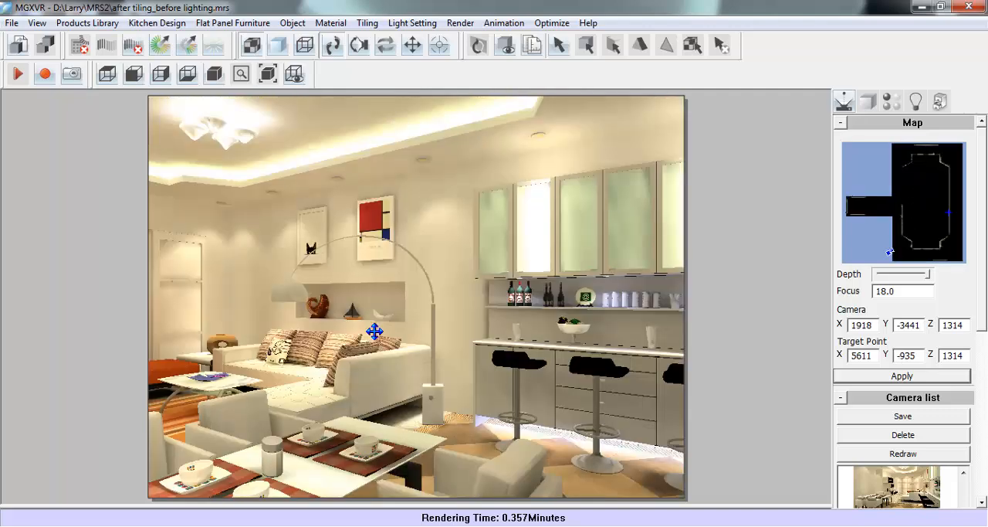
scroll(374, 324, down, 4)
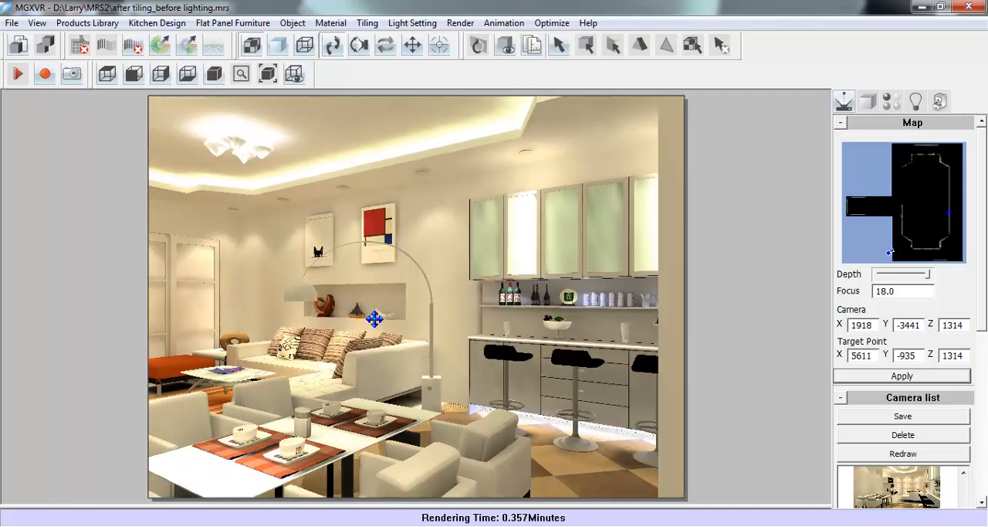
scroll(373, 321, up, 2)
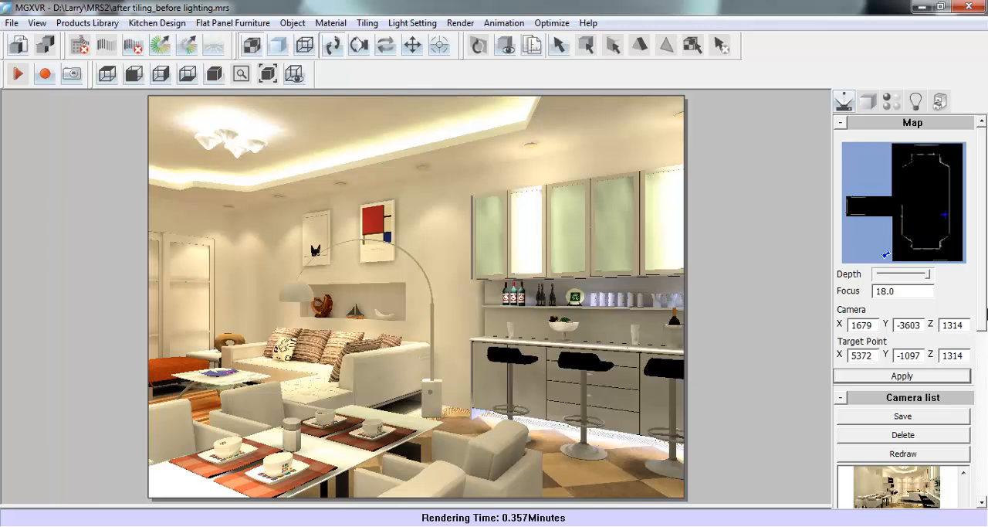
click(934, 417)
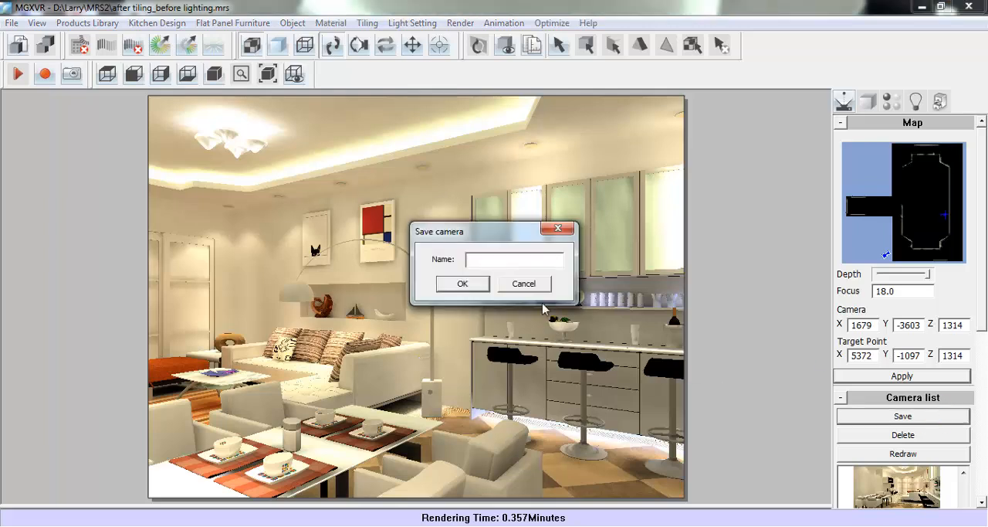
click(528, 260)
click(464, 284)
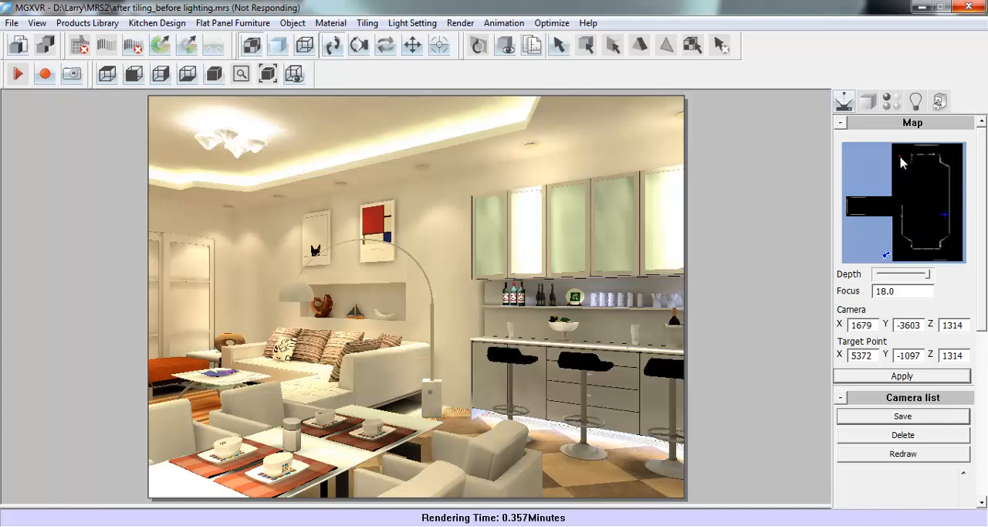
- Reposition the camera on the map to face the sofa and wall pictures, and save the view as "Camera C"
mouse_move(901, 156)
mouse_down()
mouse_move(937, 213)
mouse_move(909, 175)
mouse_move(952, 215)
mouse_up()
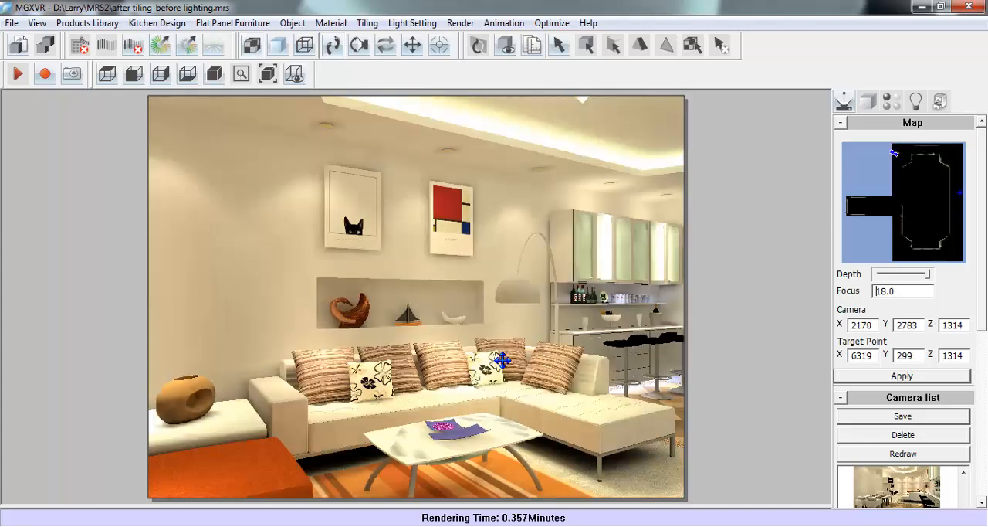
drag(501, 360, 508, 355)
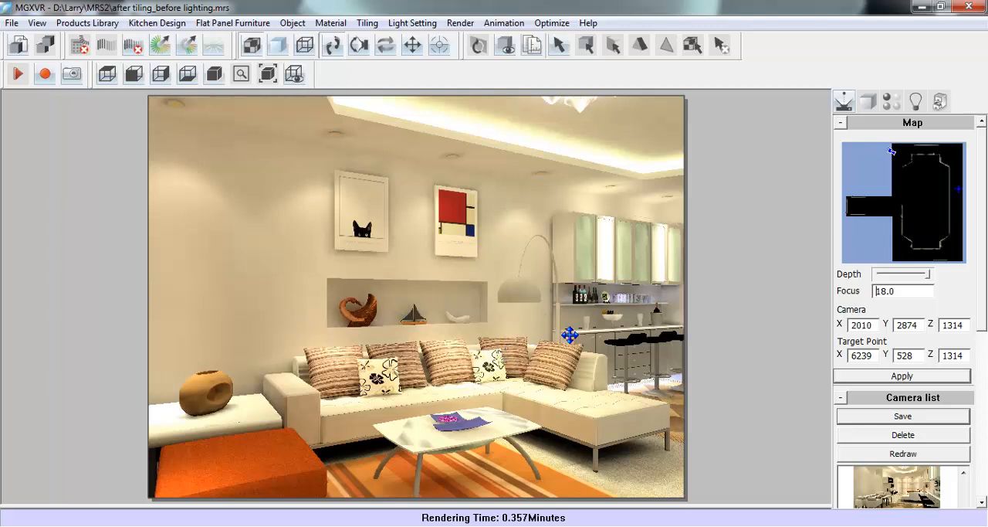
click(884, 417)
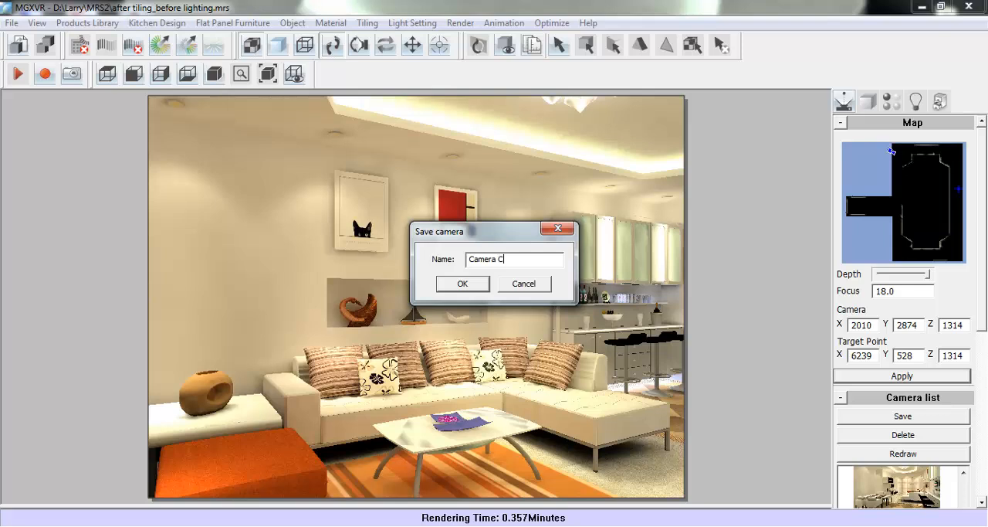
click(463, 284)
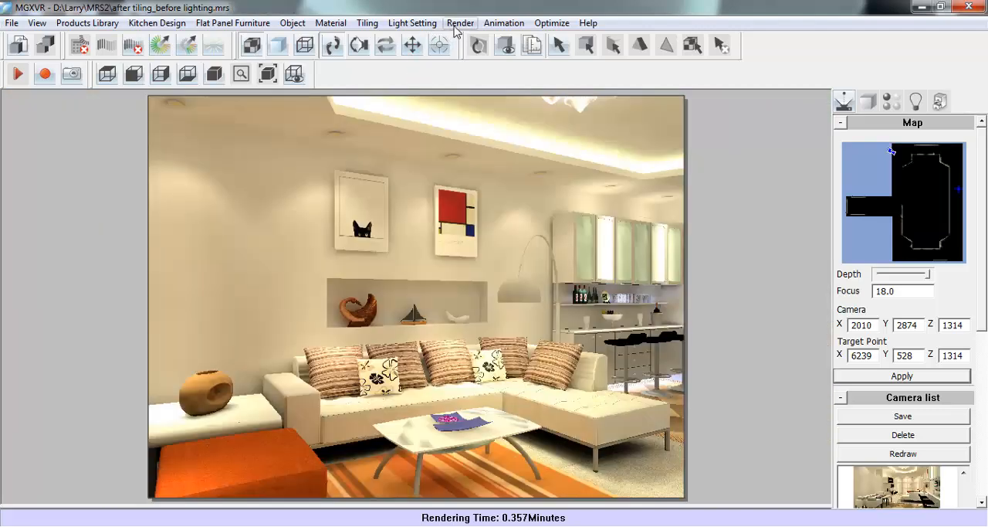
- Open the batch render settings and set the raytrace Antialias Pixel Point to 3x3
click(460, 22)
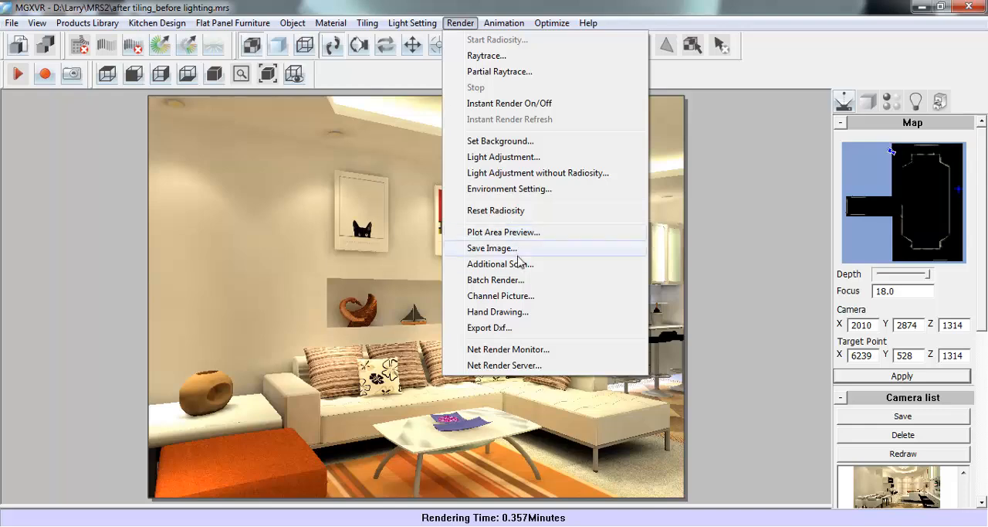
click(524, 280)
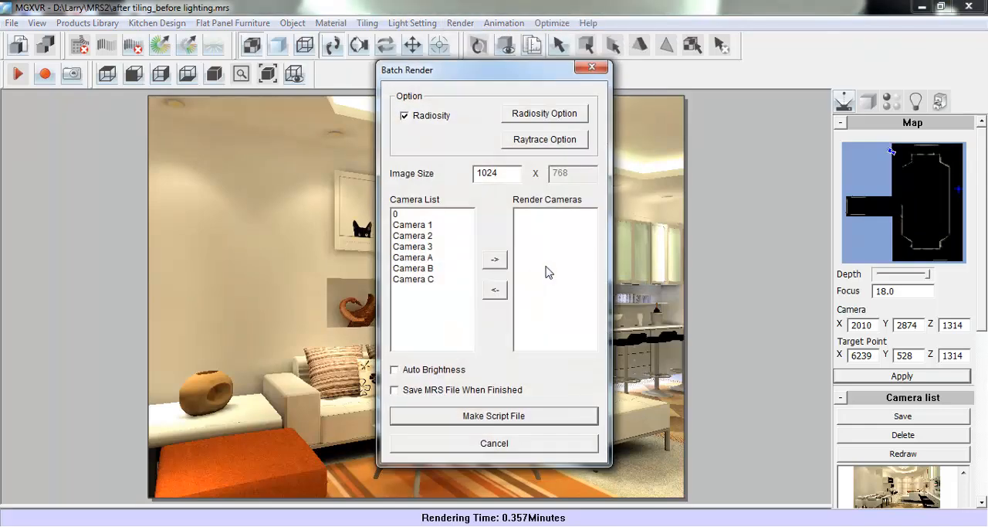
click(538, 147)
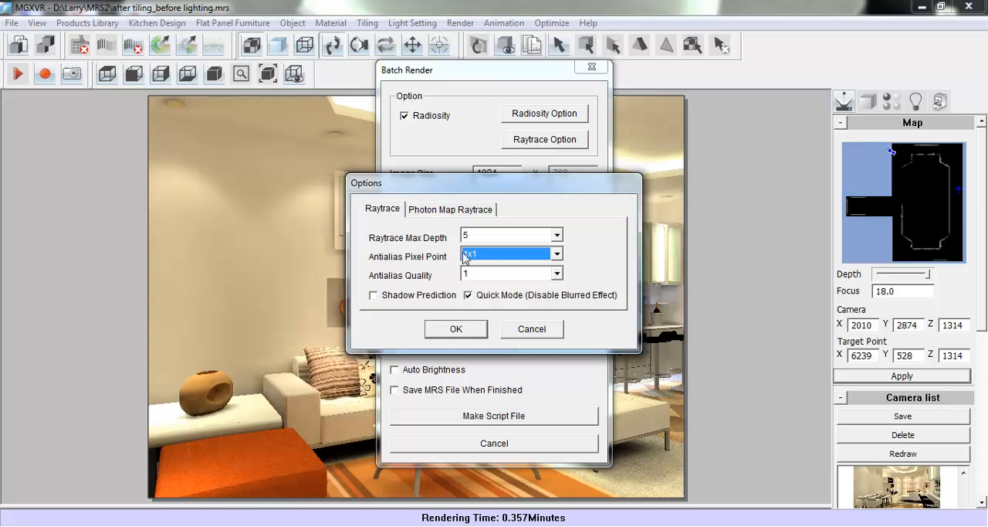
click(465, 258)
click(471, 286)
click(453, 329)
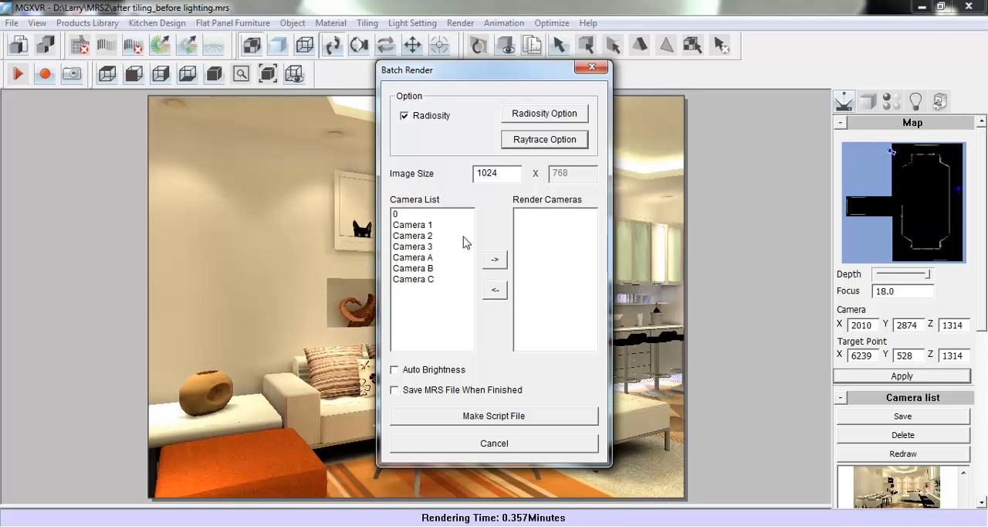
- Add Camera A, Camera B and Camera C to the cameras for batch rendering
click(417, 257)
click(494, 259)
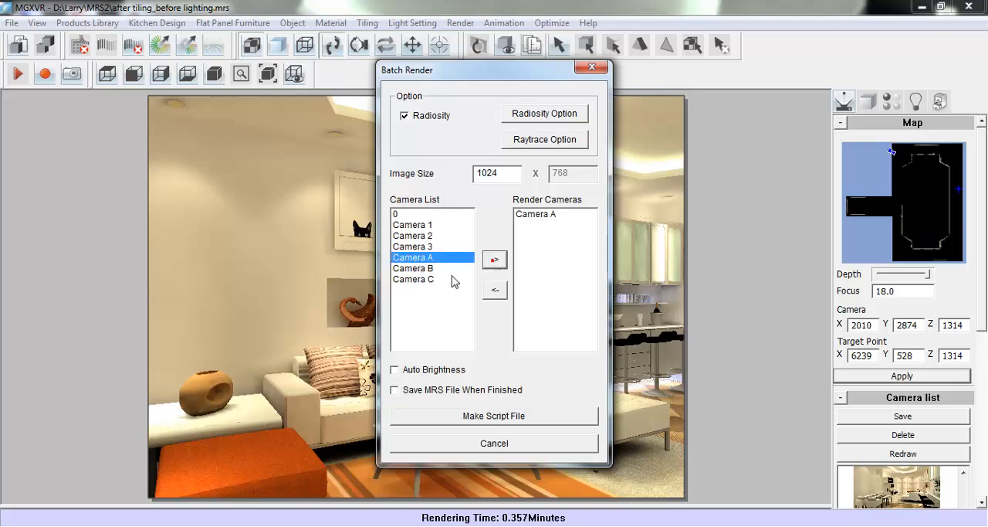
click(415, 268)
click(495, 259)
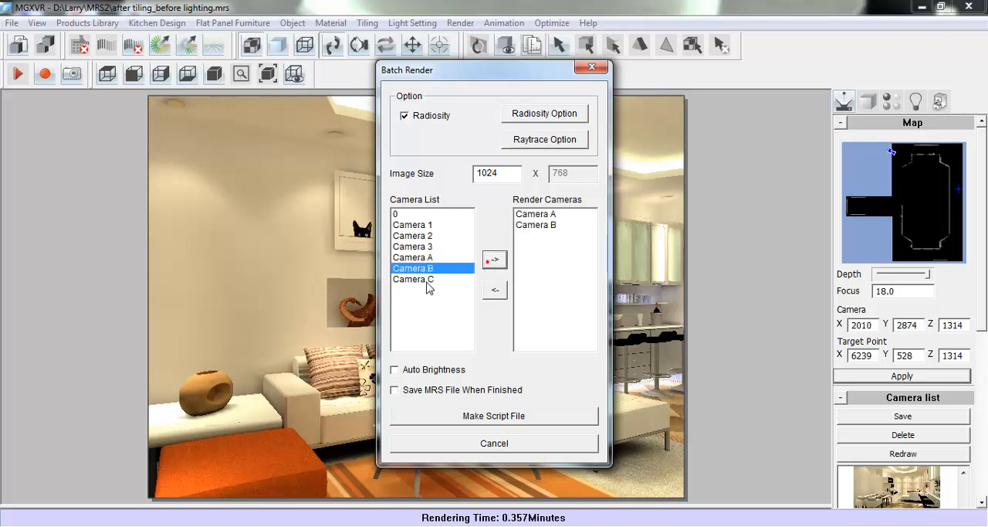
click(414, 278)
click(495, 259)
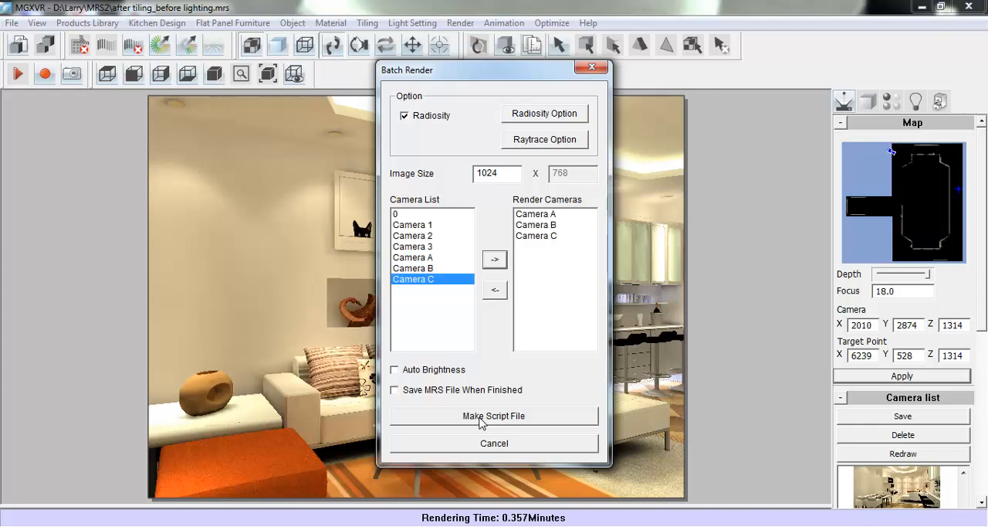
- Create the batch render script file in the material folder and run it
click(545, 422)
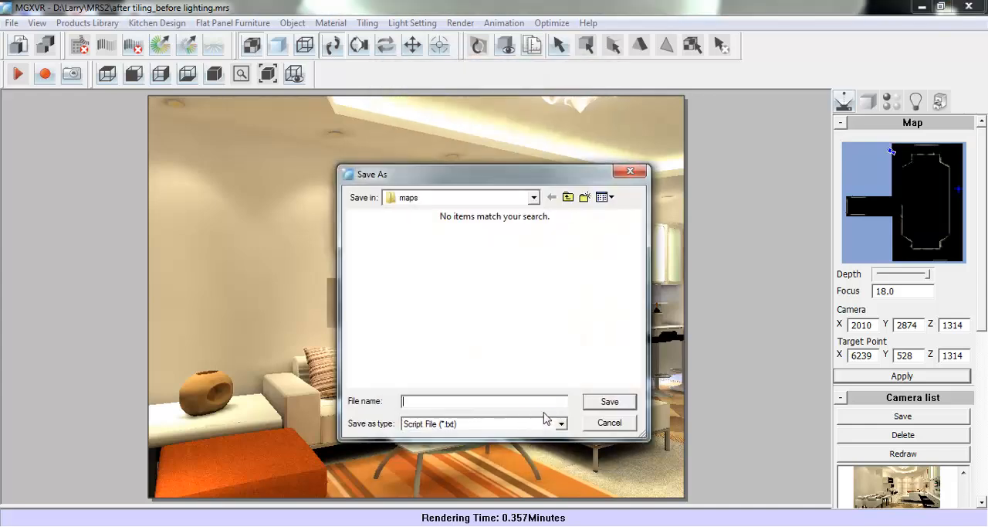
click(568, 197)
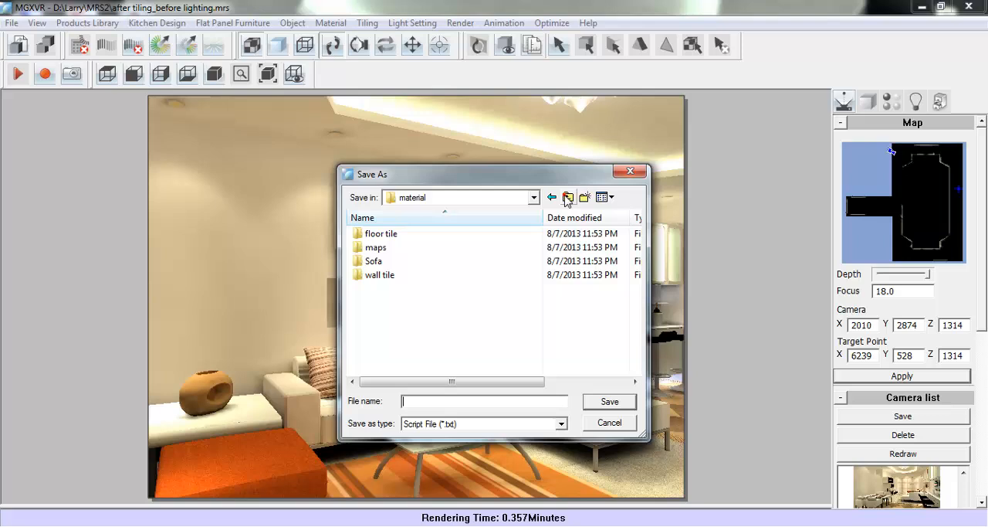
click(416, 399)
click(610, 402)
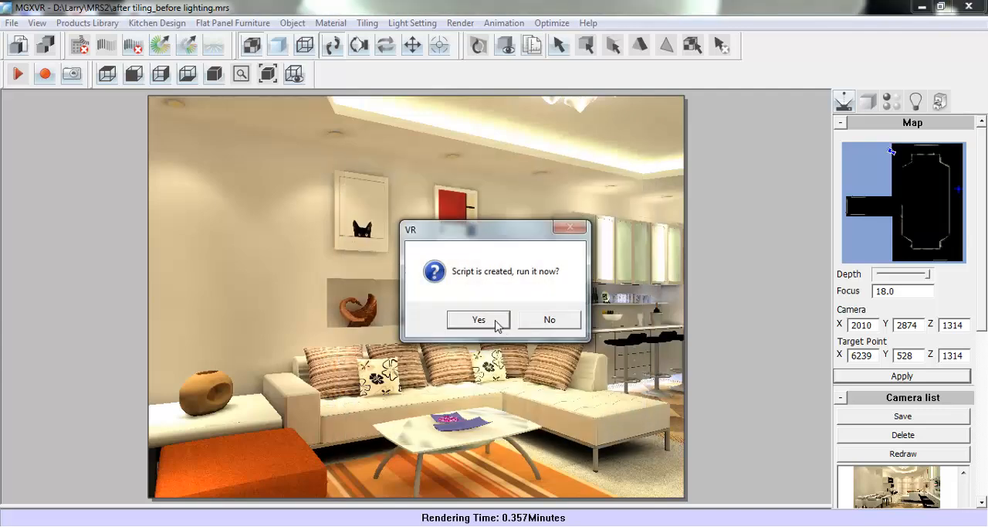
click(496, 321)
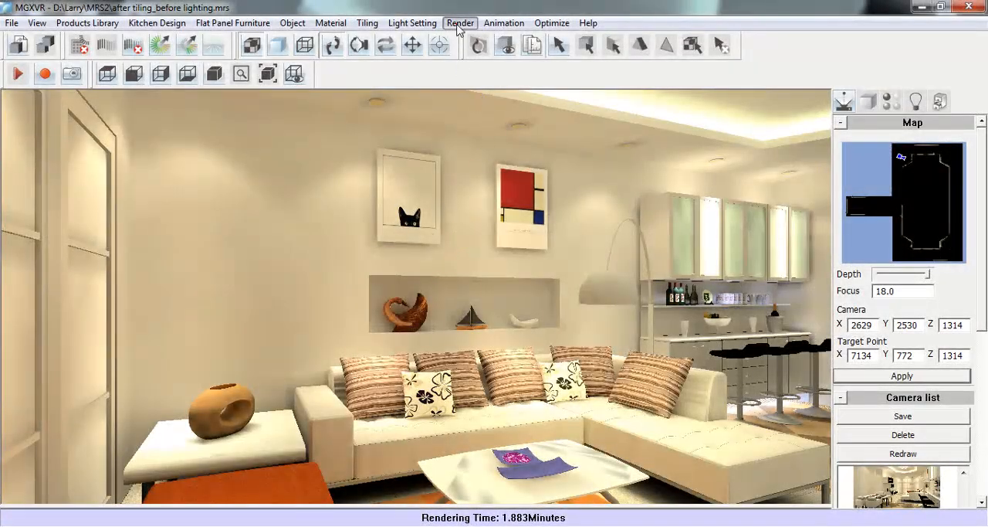
- Set up saving the current view as image "AAA" with the Screen display(1024x768) usage, and dismiss the save
click(460, 23)
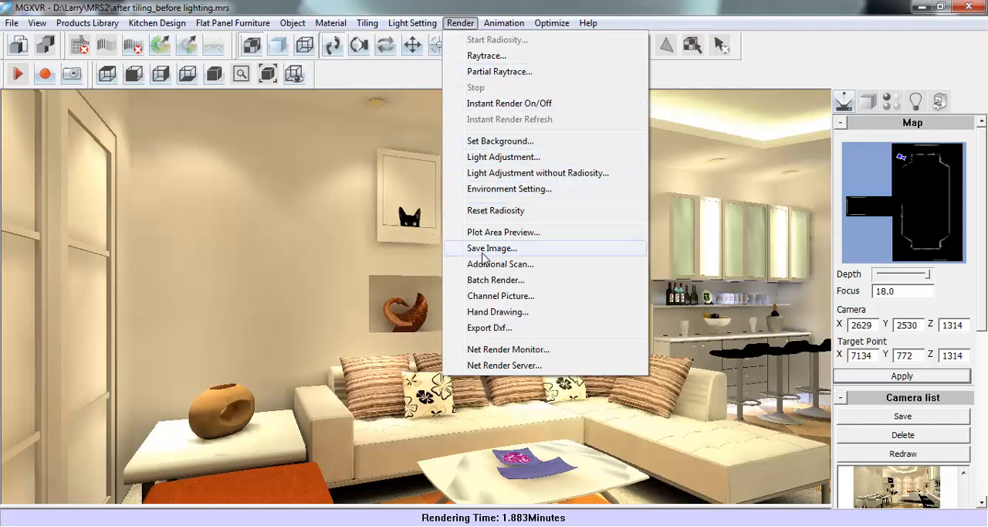
click(559, 249)
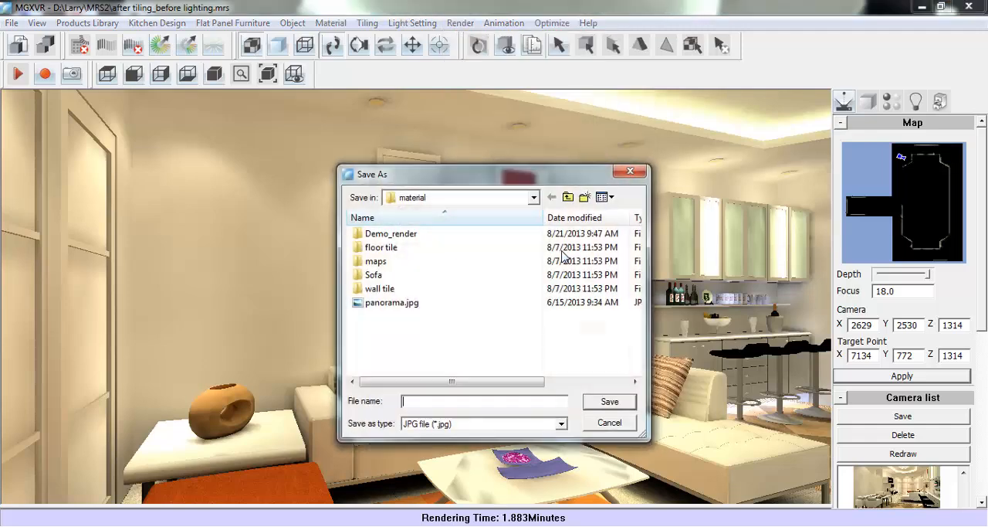
click(410, 398)
text(AAA)
click(599, 403)
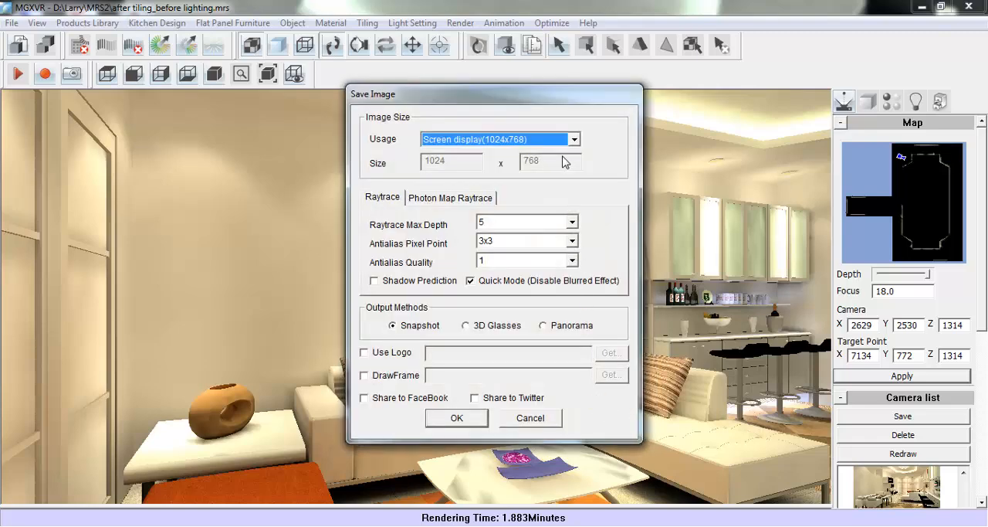
click(573, 142)
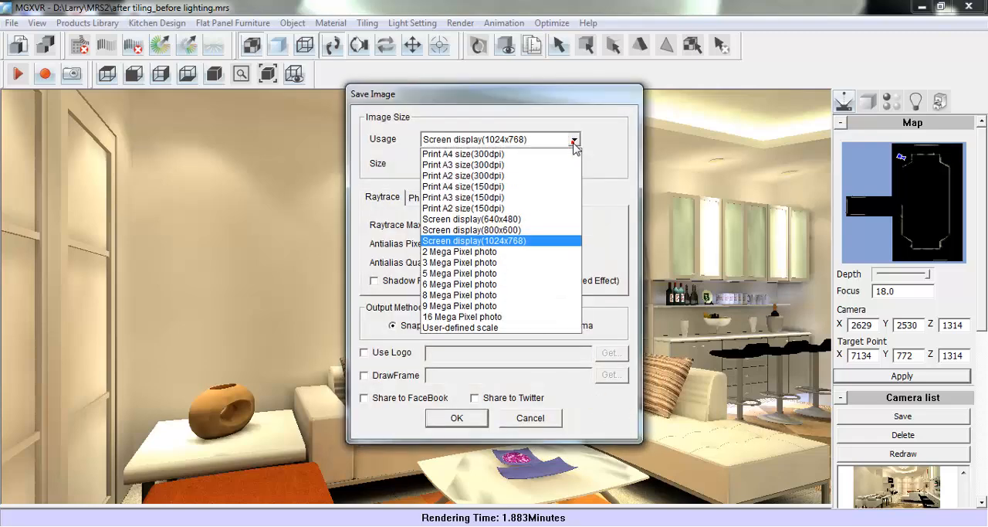
click(506, 241)
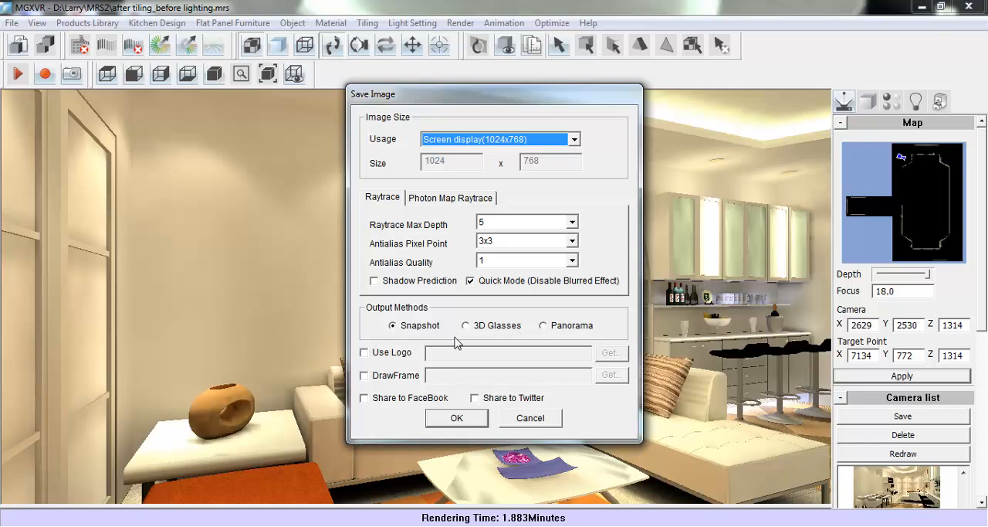
click(506, 419)
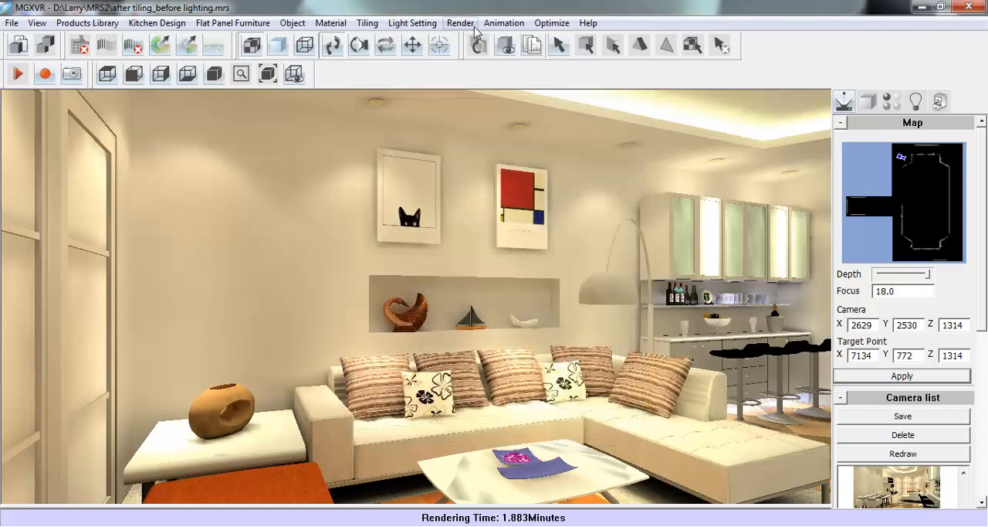
- Show all objects in the scene
click(475, 27)
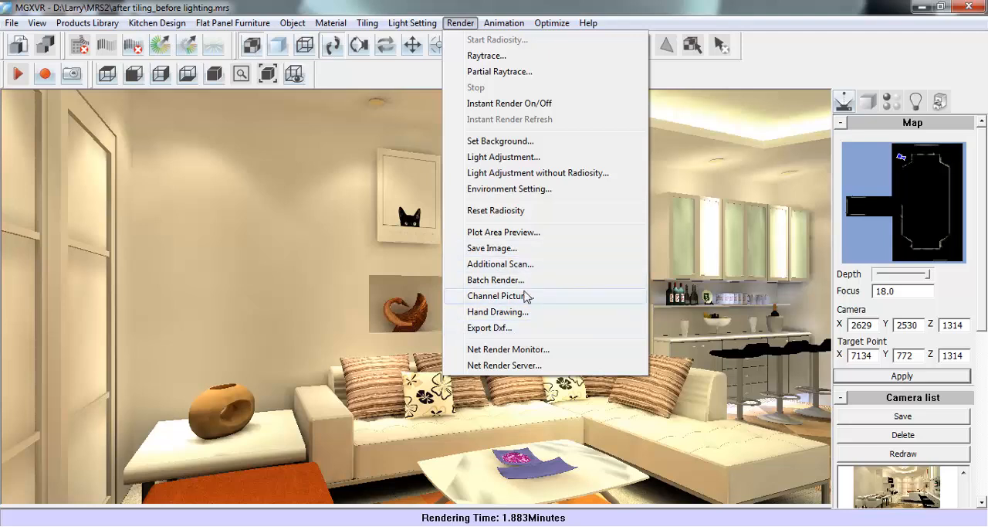
click(465, 28)
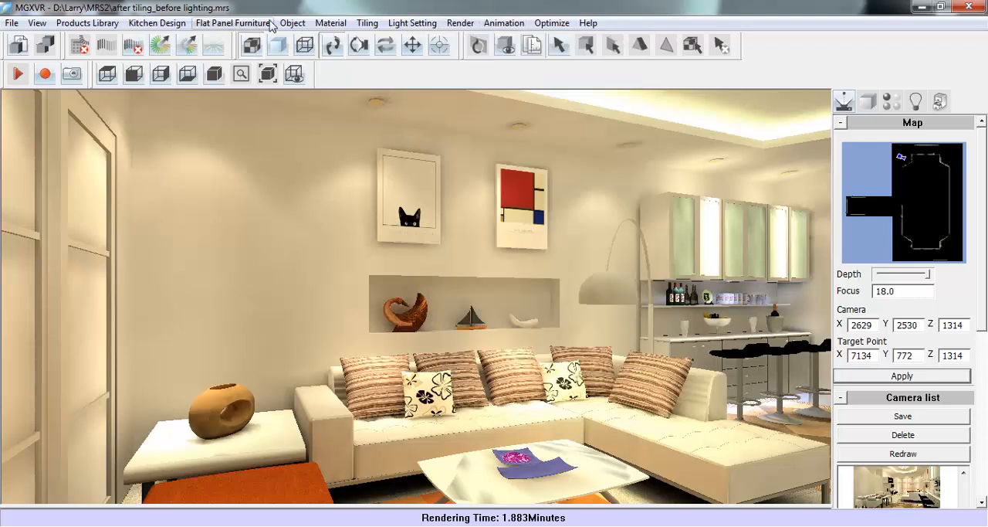
click(292, 22)
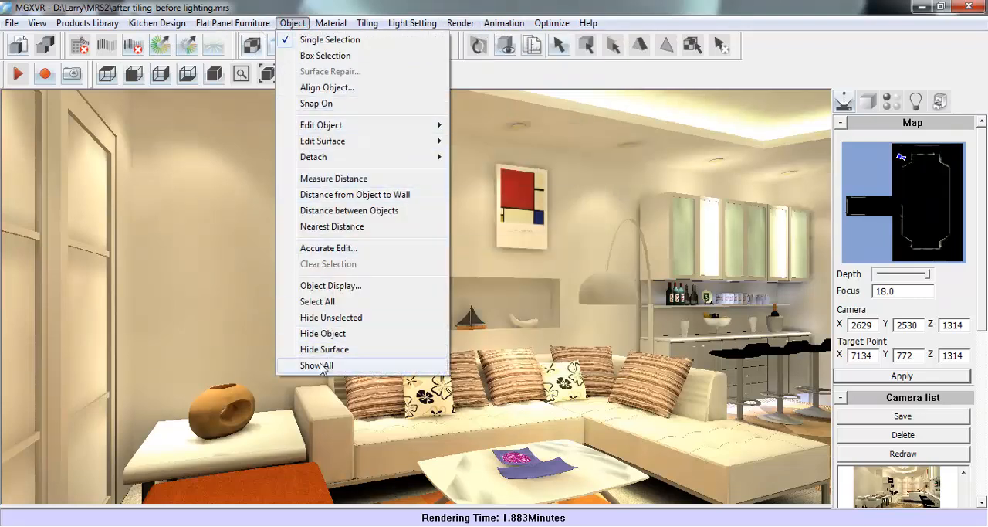
click(395, 370)
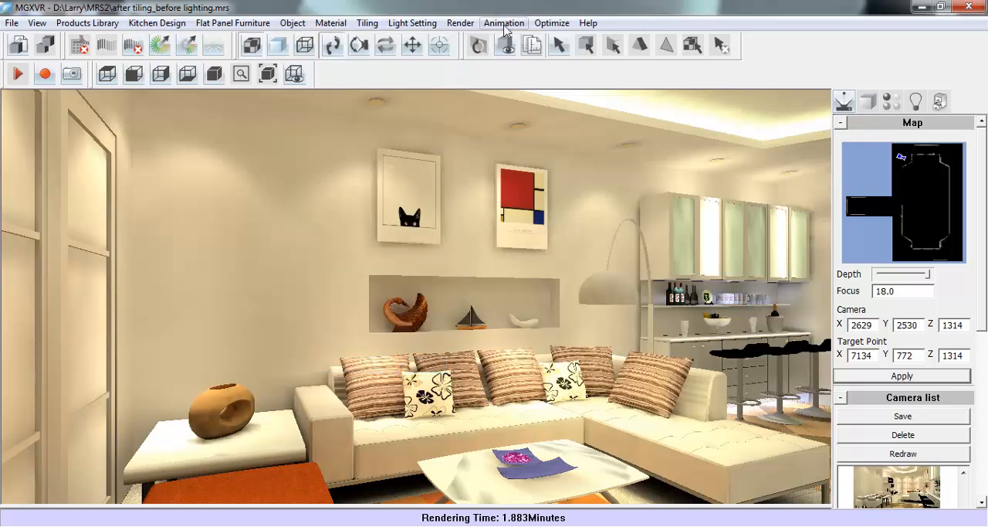
- Create a new animation path from the dining area's far end, looping around the living room and back, with camera height 1300
click(503, 23)
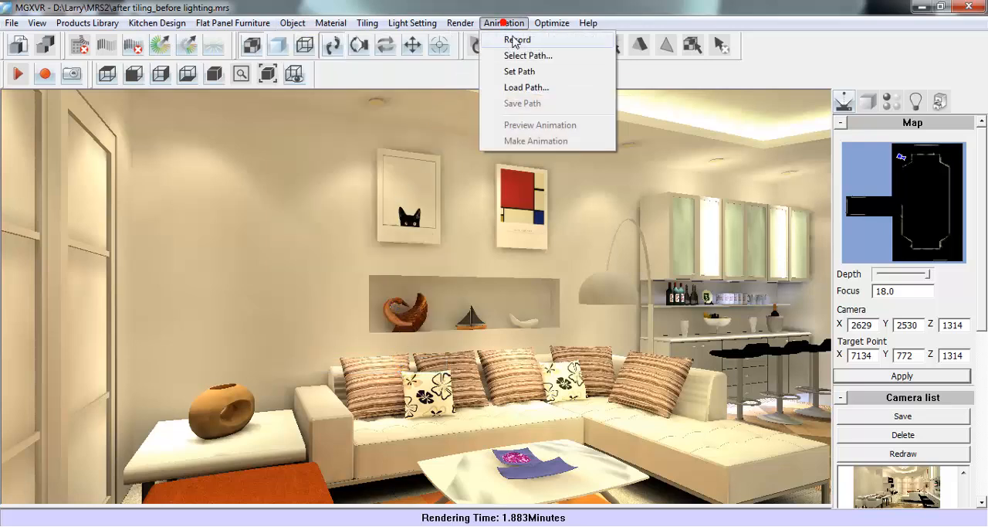
click(569, 75)
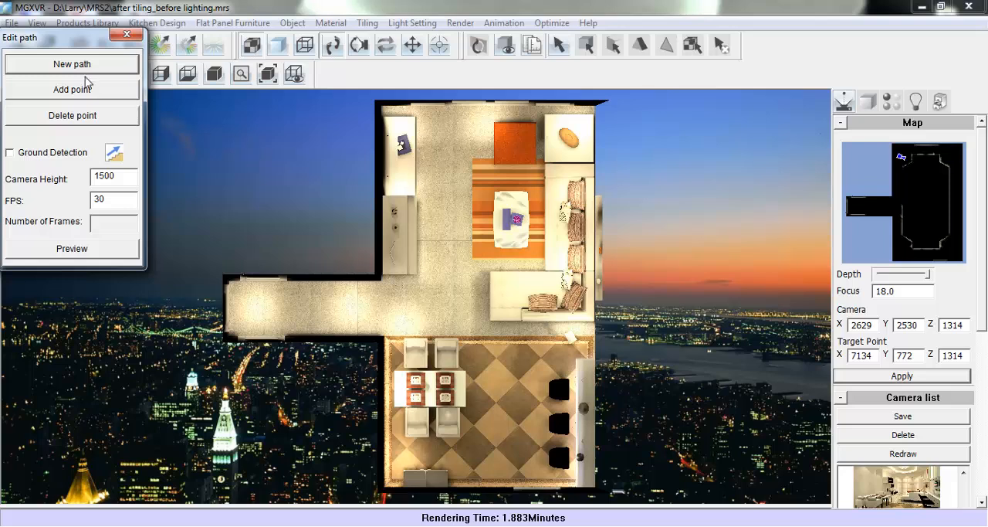
click(80, 65)
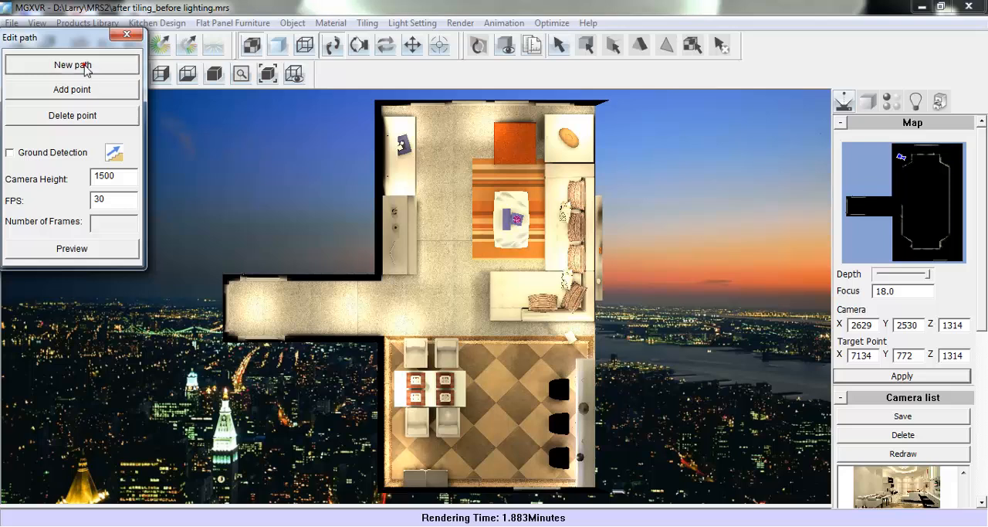
click(497, 476)
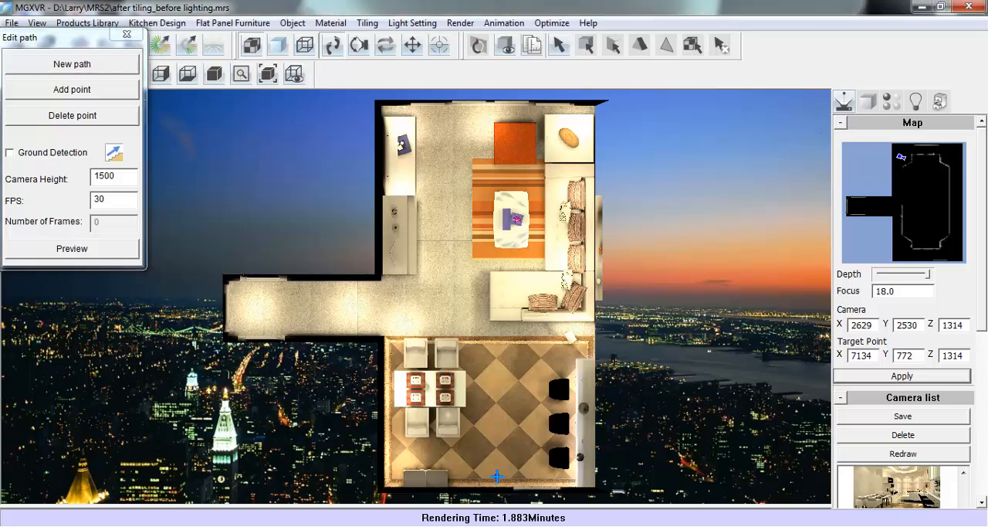
click(501, 348)
click(541, 298)
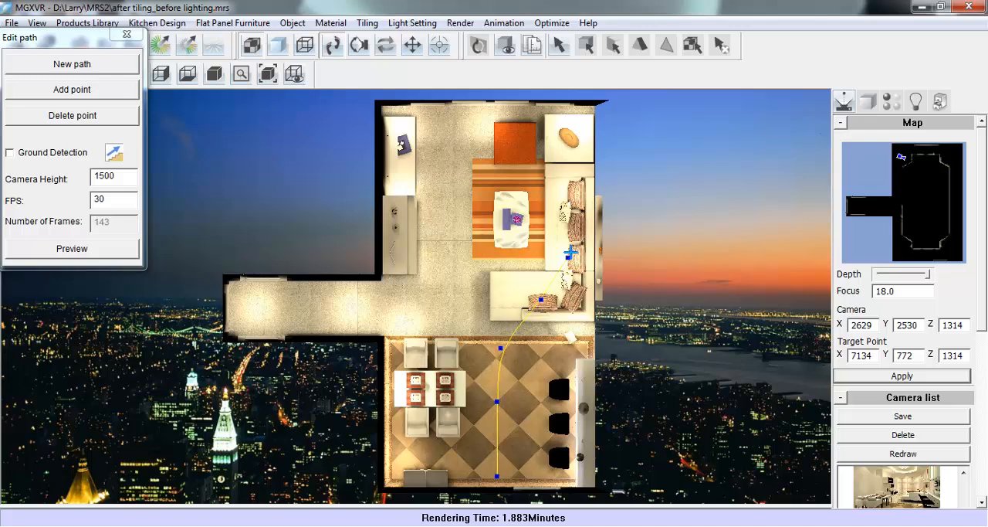
click(542, 170)
click(513, 123)
click(456, 132)
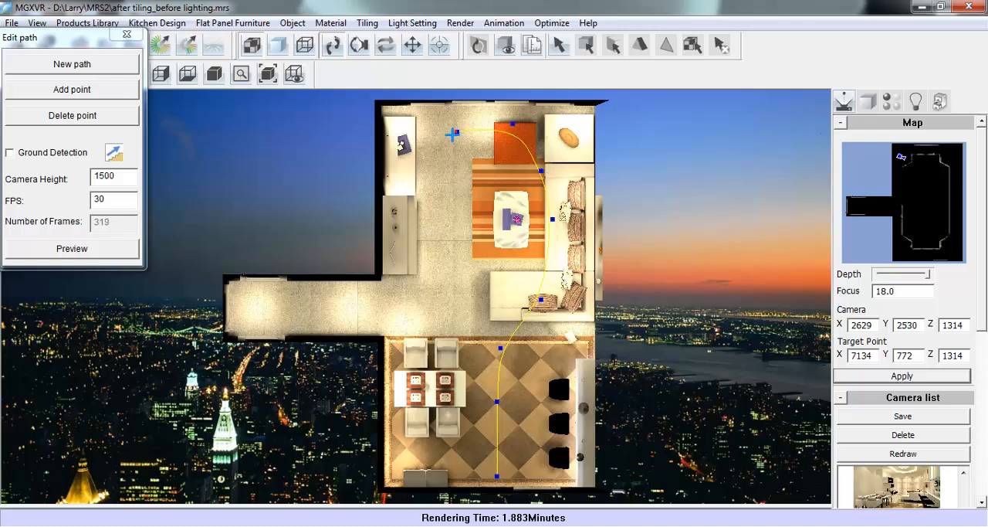
click(423, 197)
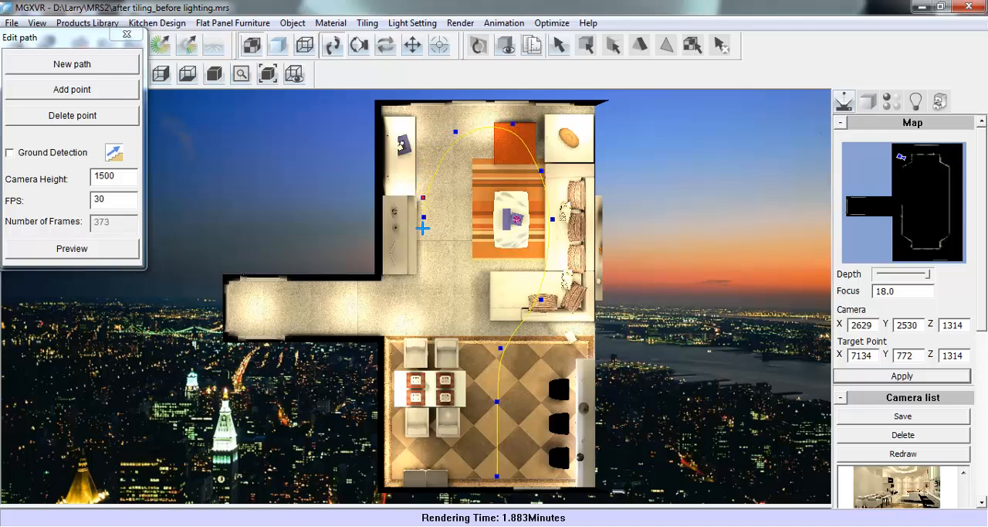
click(420, 274)
click(441, 330)
click(110, 176)
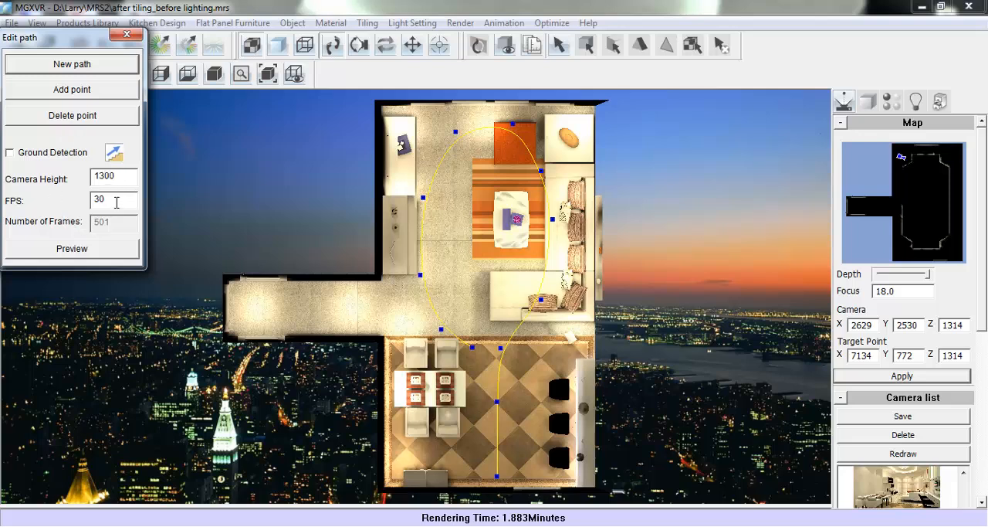
- Preview the path with a single target point beside the coffee table at a constant 30 frames/sec, and close the path editor
click(84, 253)
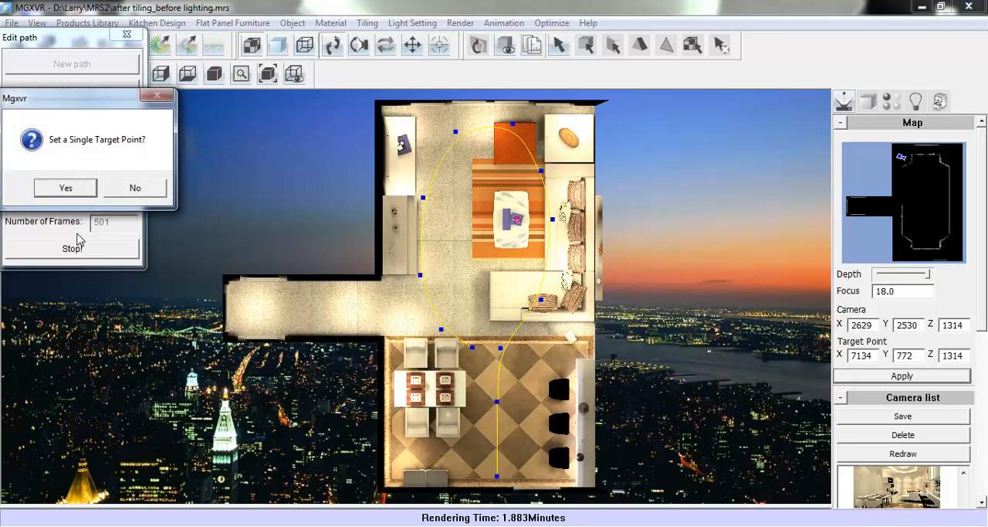
click(82, 187)
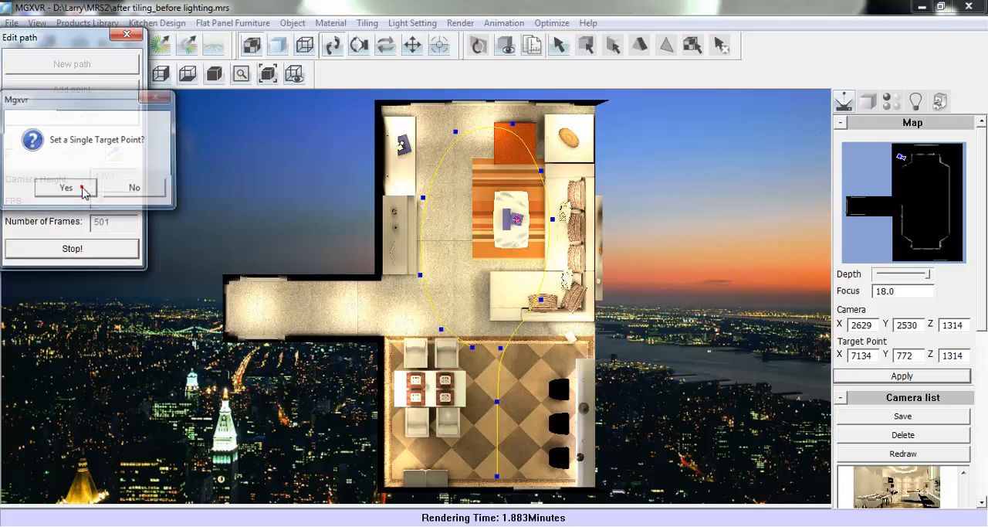
click(481, 244)
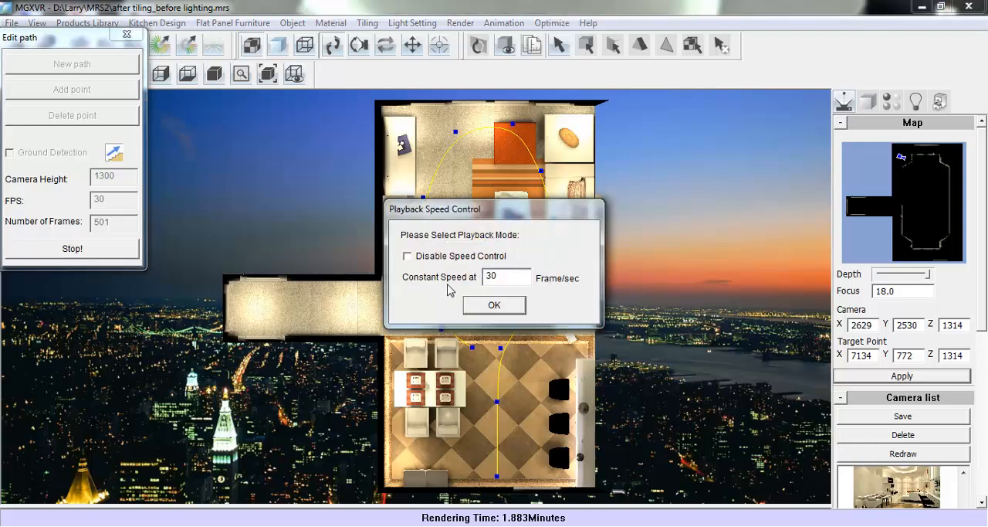
click(485, 307)
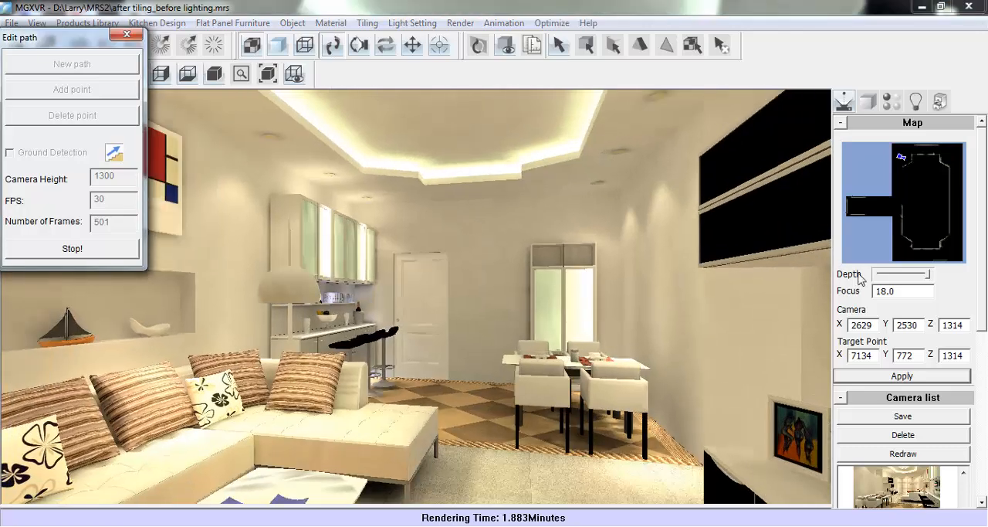
drag(859, 278, 924, 288)
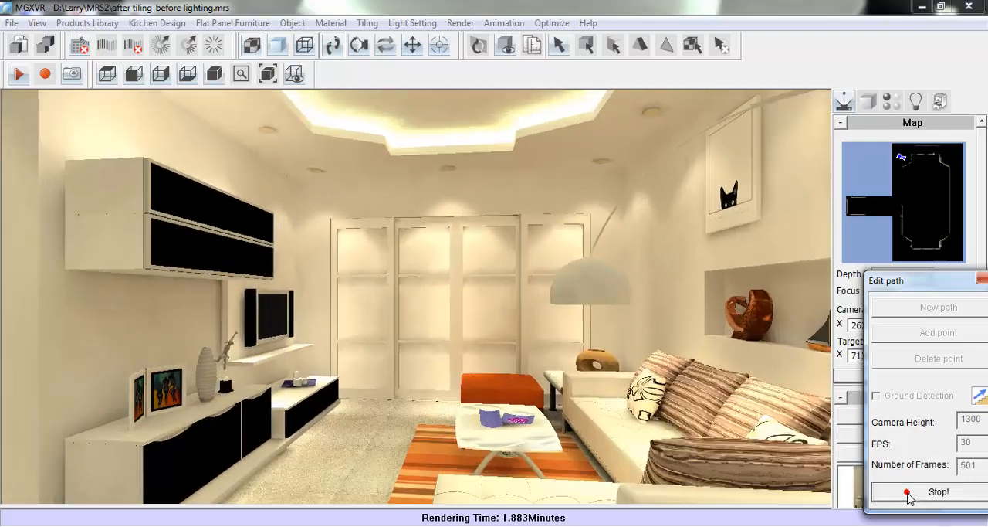
click(908, 492)
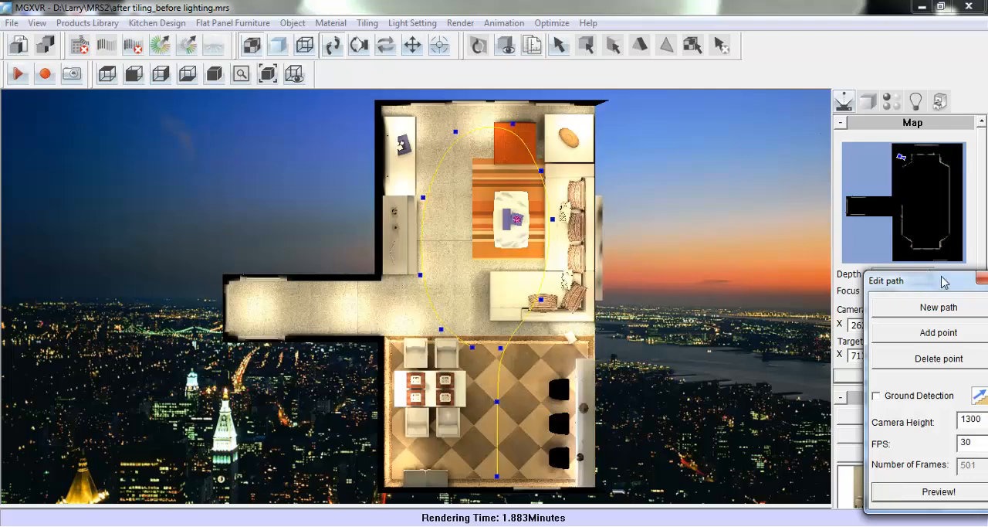
drag(937, 280, 886, 253)
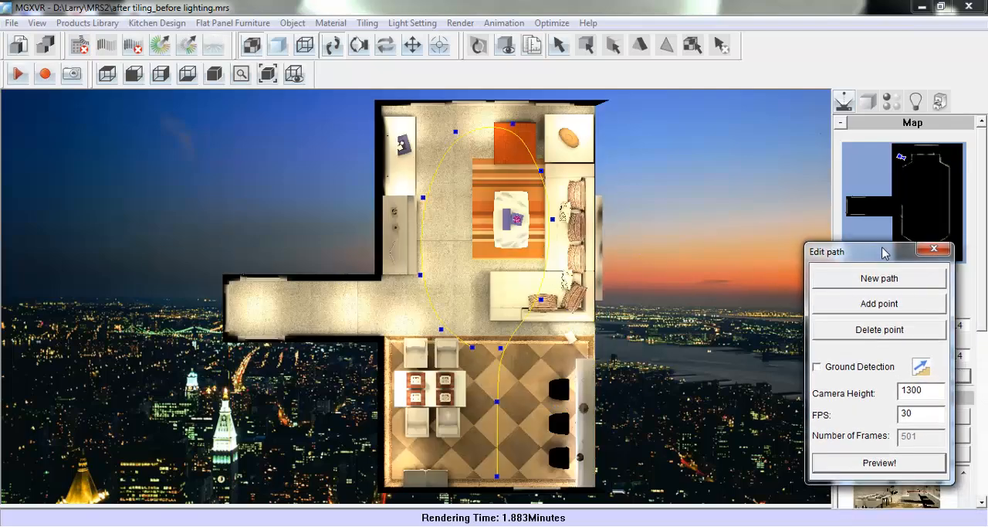
click(940, 251)
- Start making the walkthrough animation and save it as an AVI file named "Animation 1" in the material folder
click(504, 22)
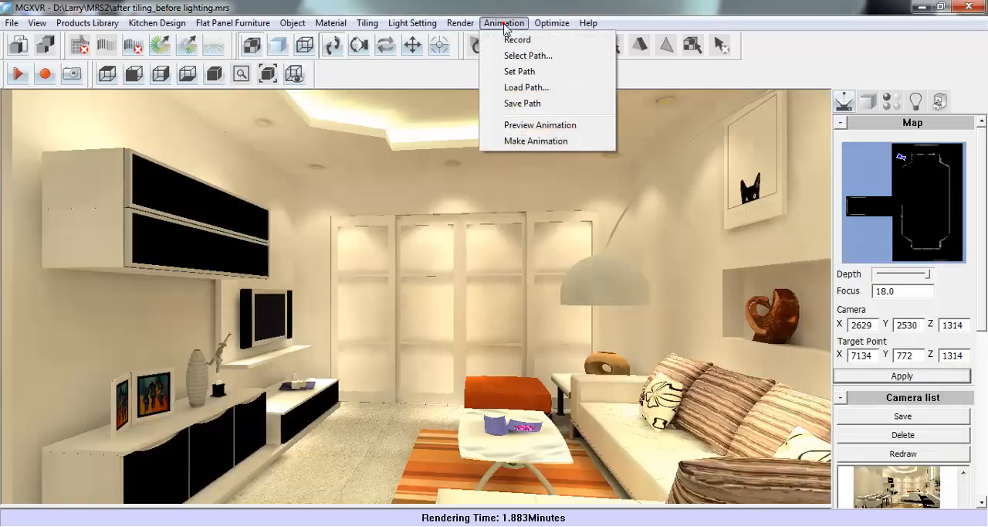
click(587, 143)
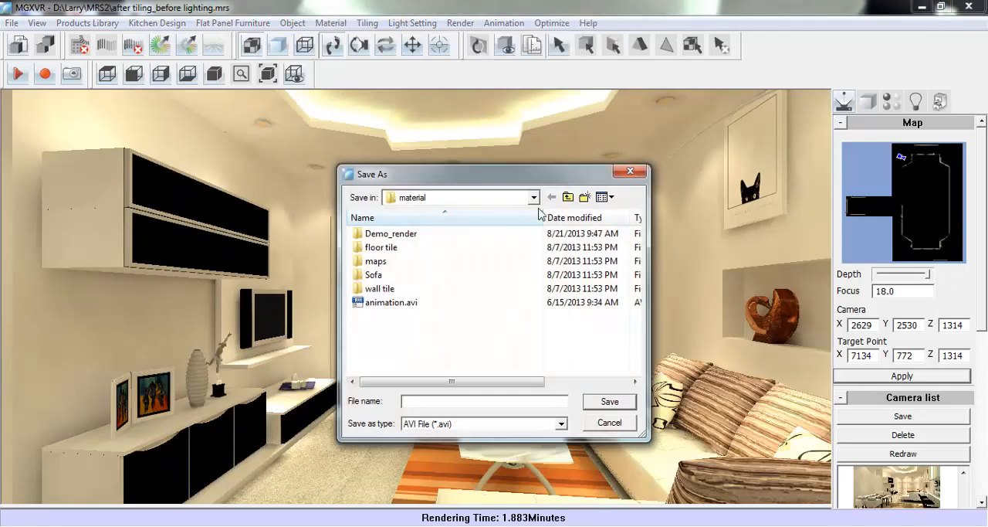
click(436, 400)
text(Animation)
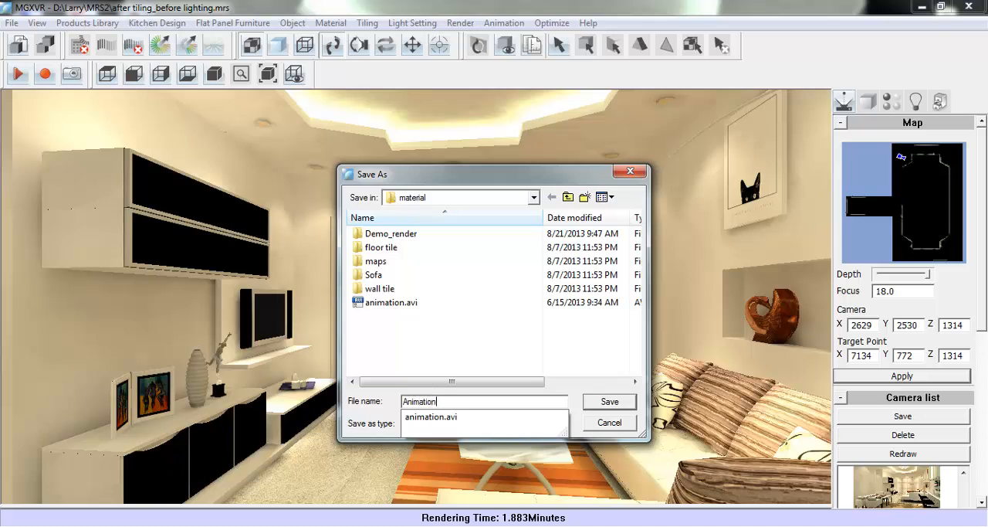
click(438, 400)
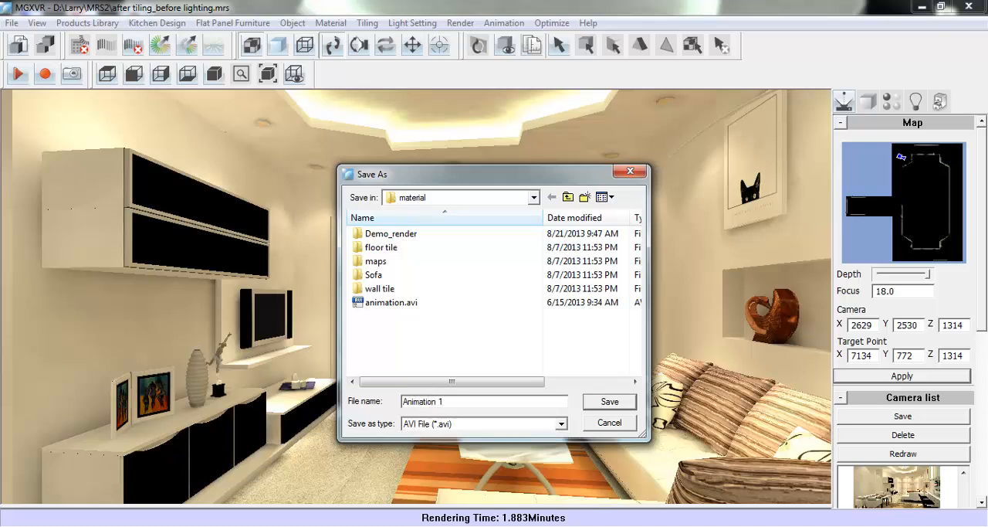
click(617, 408)
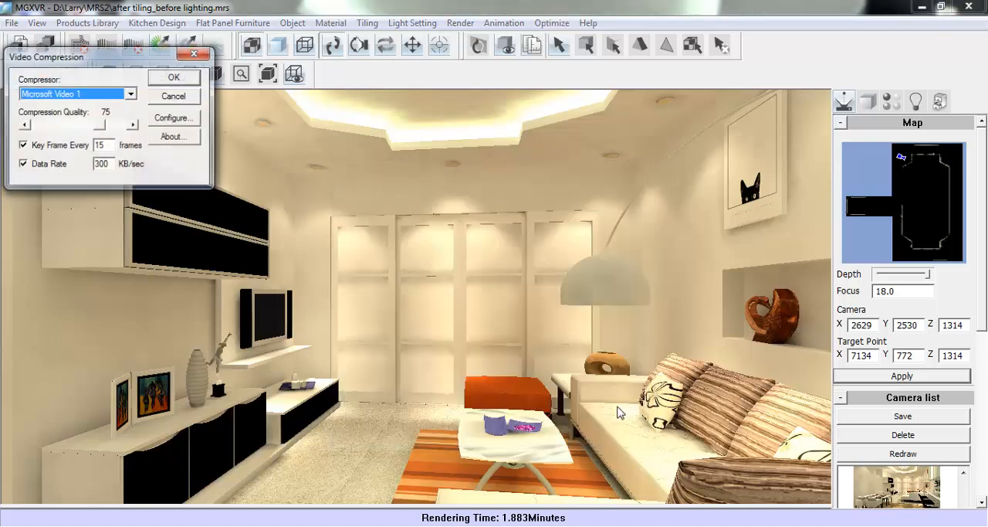
- Choose Full Frames (Uncompressed) as the video compressor and accept the Video-CD PAL animation settings
click(131, 94)
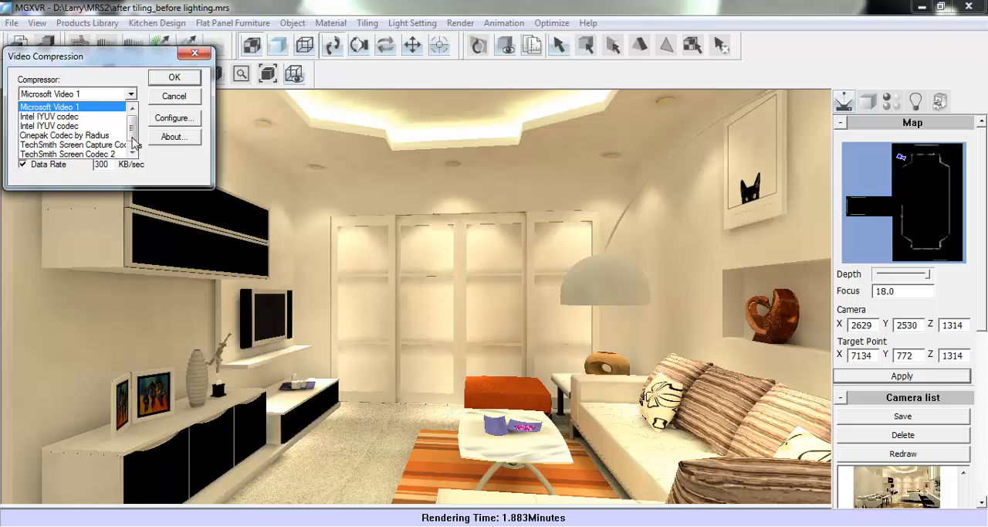
mouse_move(132, 139)
mouse_down()
mouse_move(132, 149)
mouse_move(136, 120)
mouse_move(137, 143)
mouse_up()
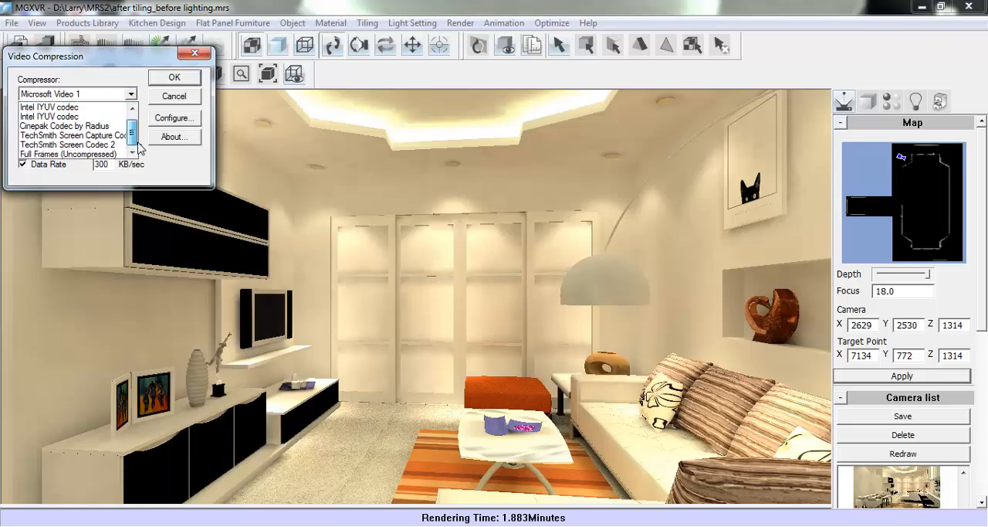
click(94, 154)
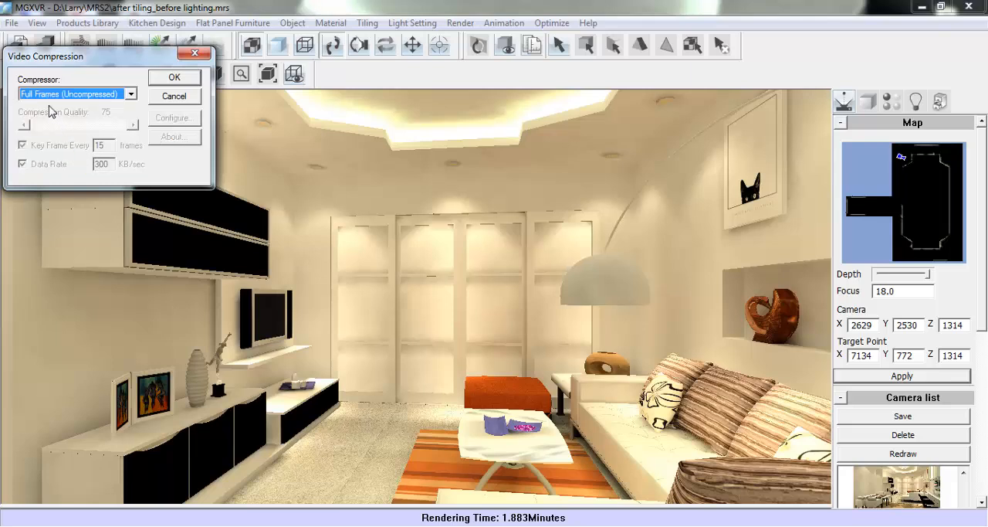
click(175, 78)
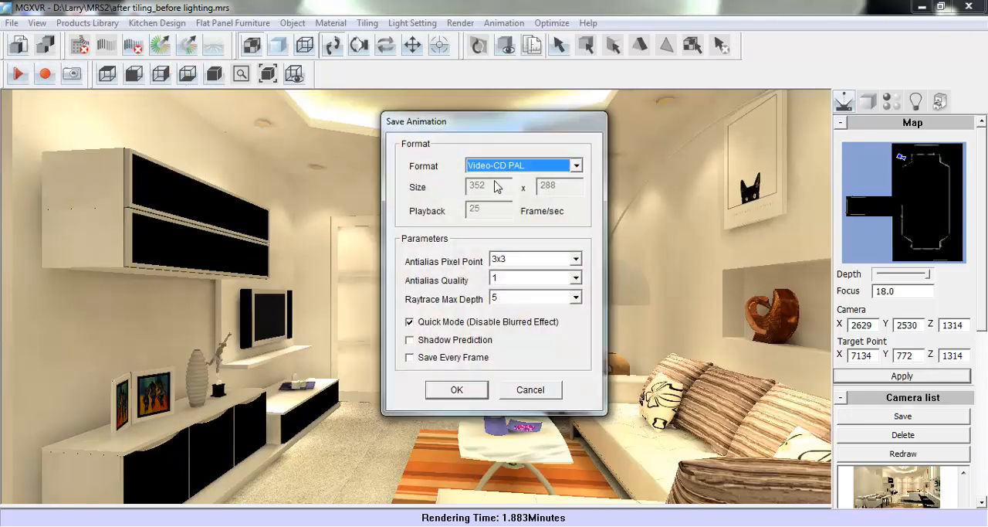
click(455, 390)
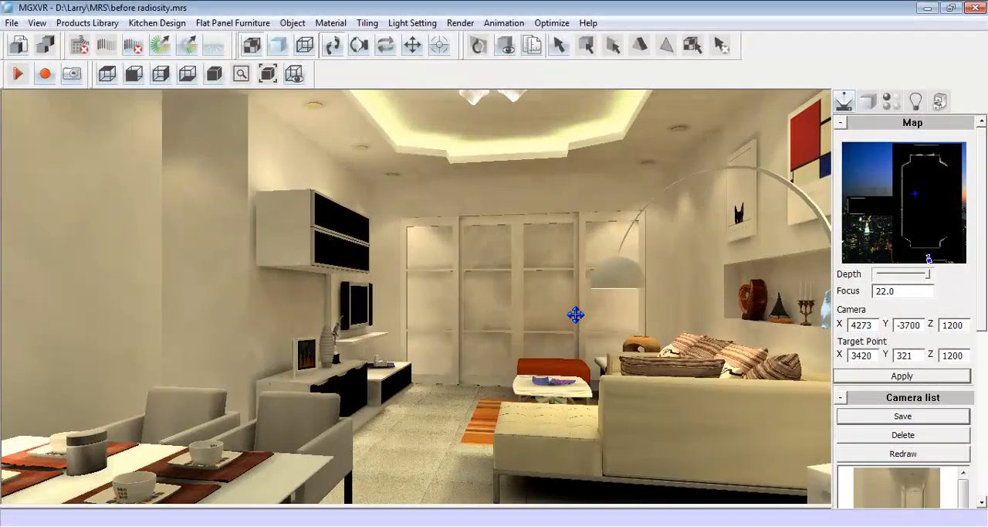
- Open the scene's furniture list report and look through its items and price columns
click(109, 23)
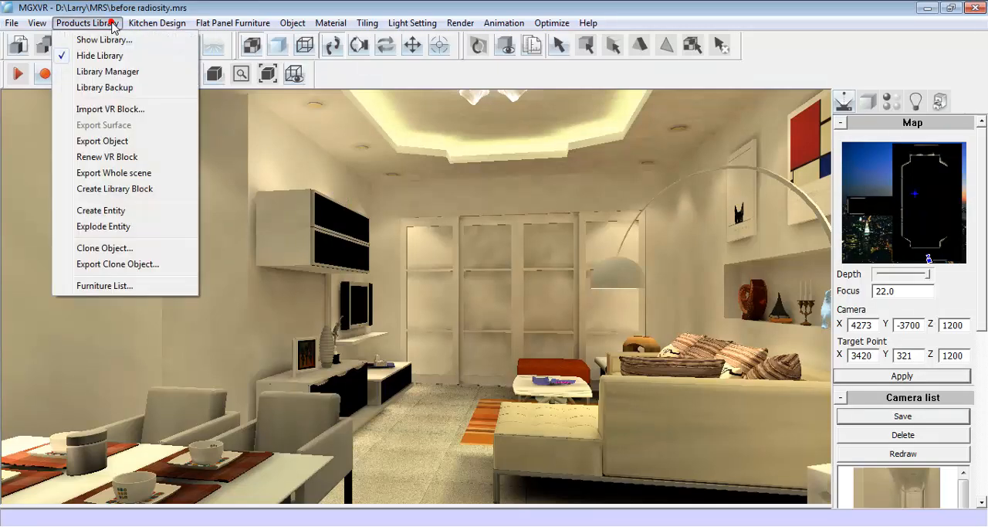
click(151, 285)
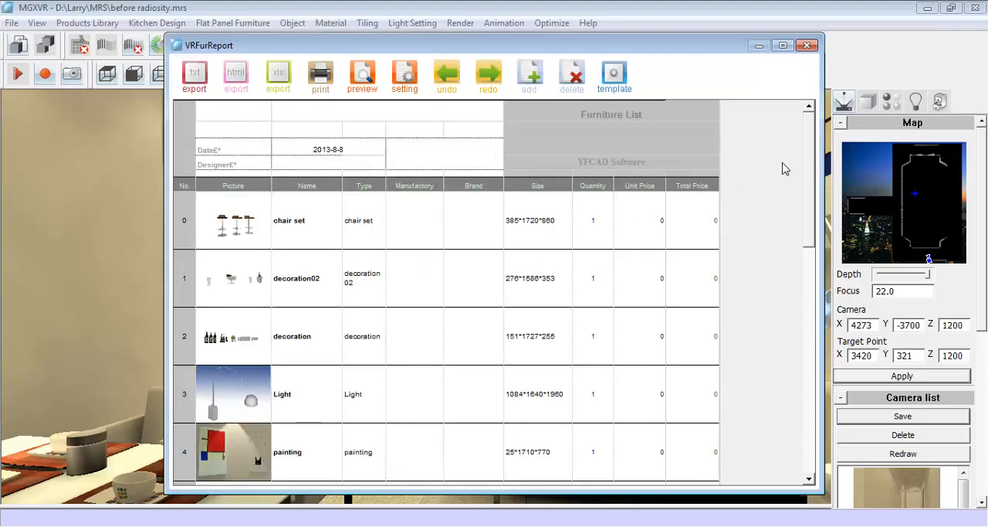
drag(809, 143, 807, 291)
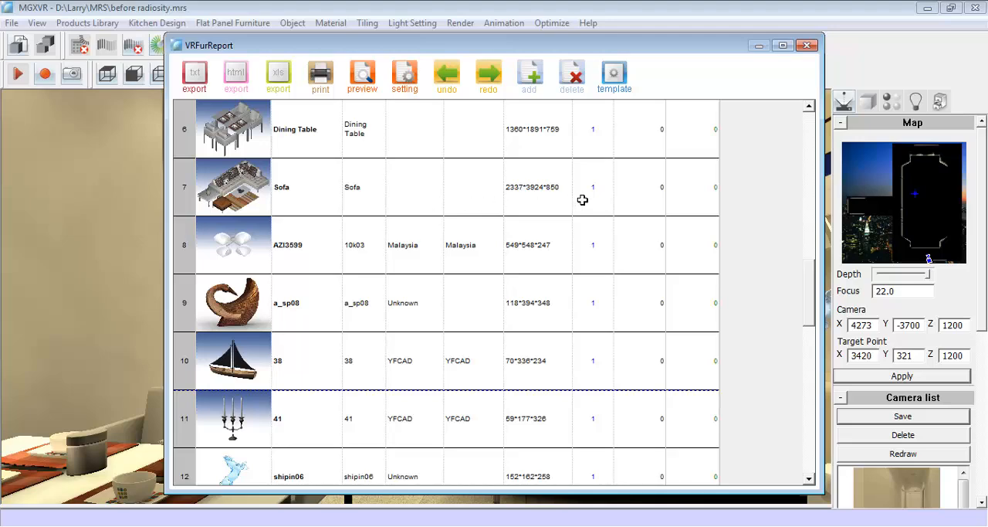
click(703, 198)
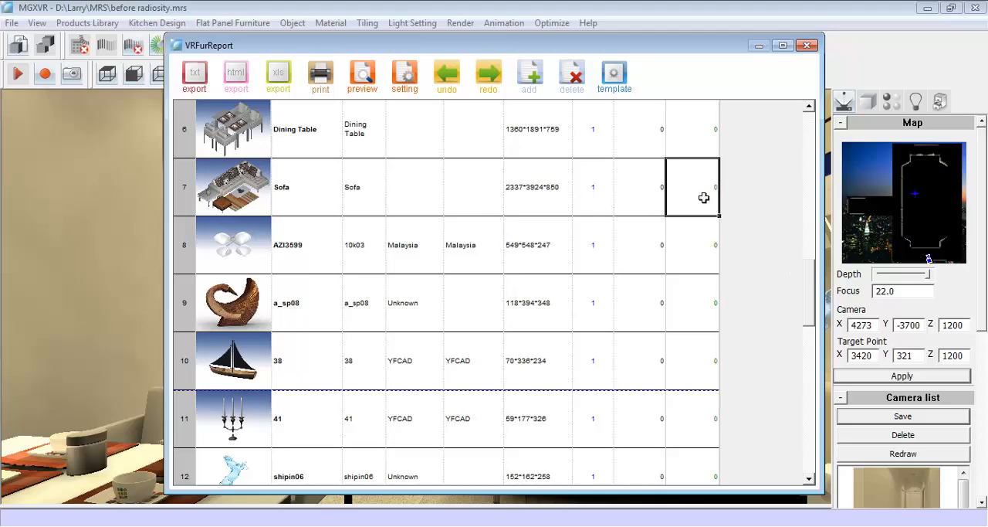
drag(807, 266, 812, 154)
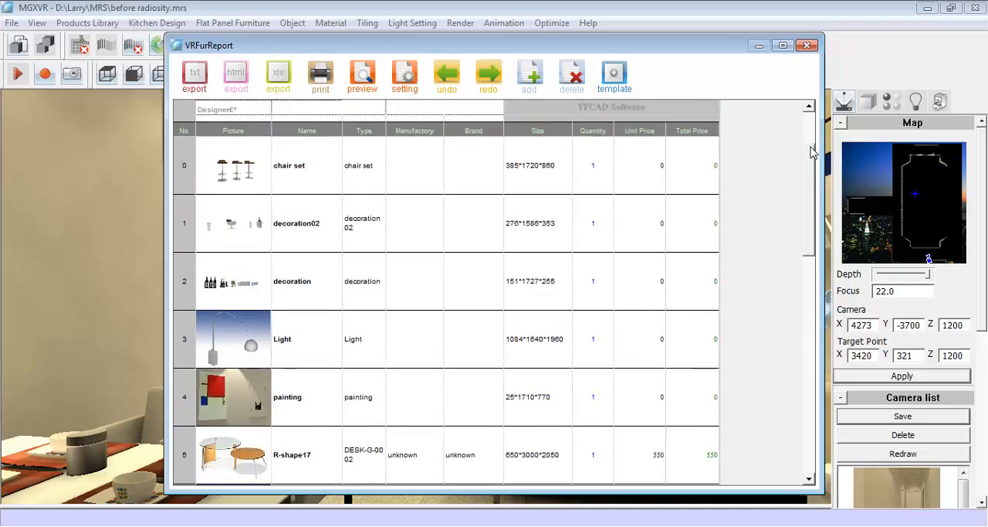
- Set unit prices of 250 for the chair set, 30 for decoration02 and decoration, and 280 for the Light, check the total, and close the list
click(650, 164)
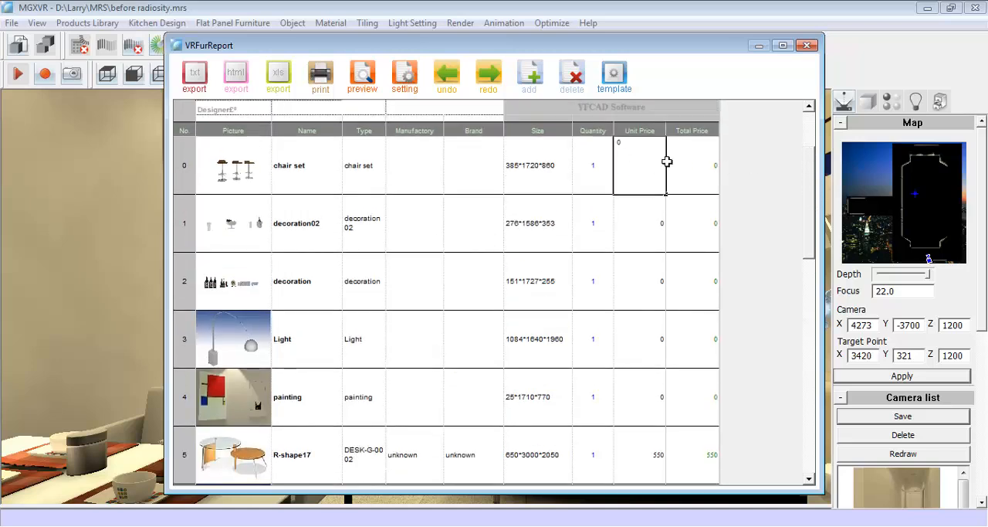
text(250)
click(639, 230)
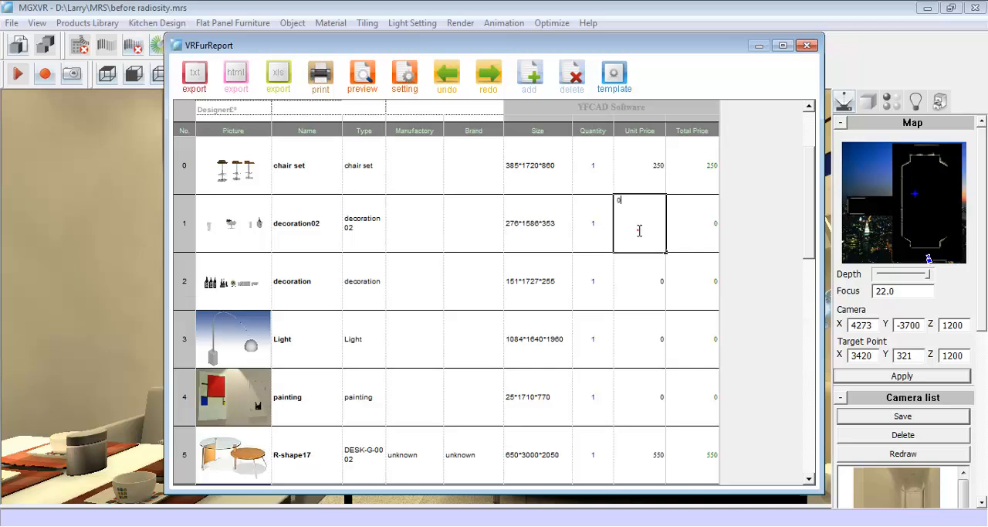
text(30)
click(641, 278)
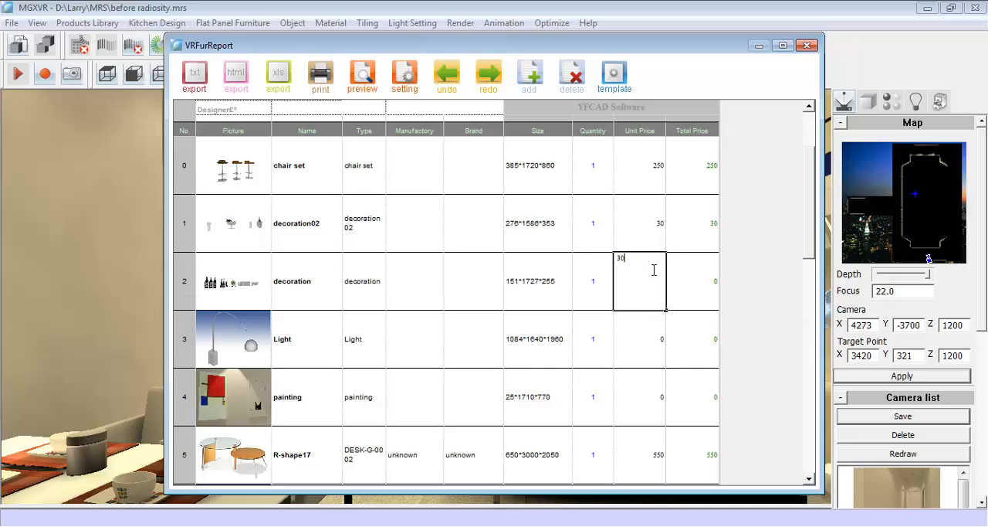
click(643, 336)
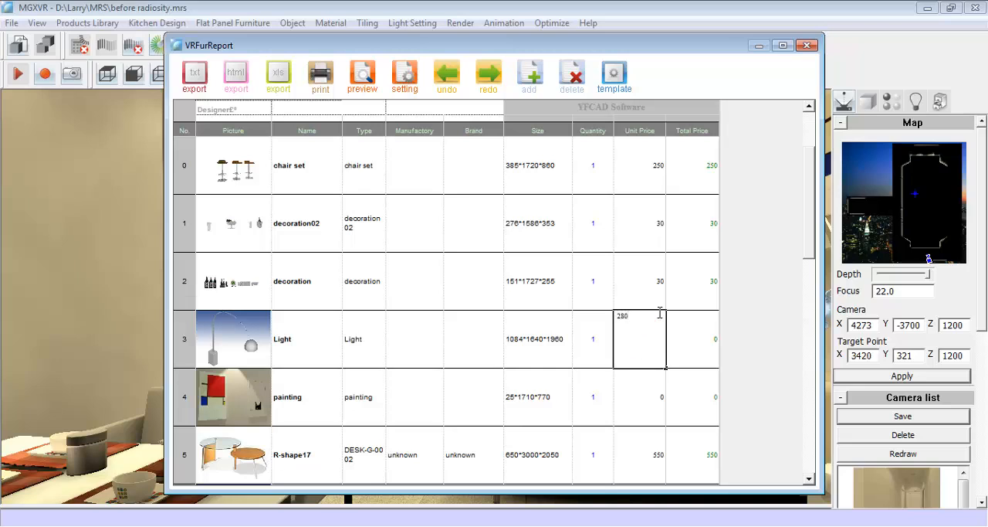
text(280)
click(686, 324)
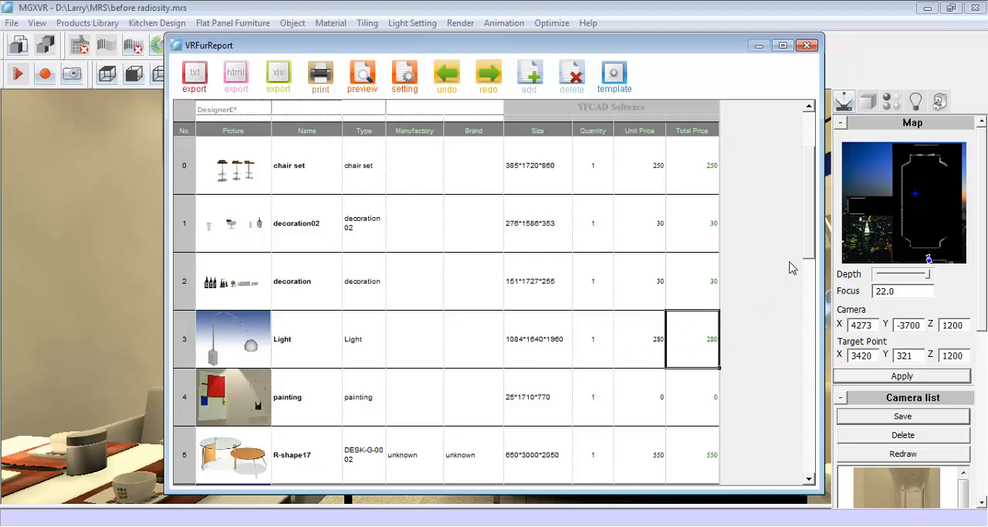
drag(810, 253, 808, 409)
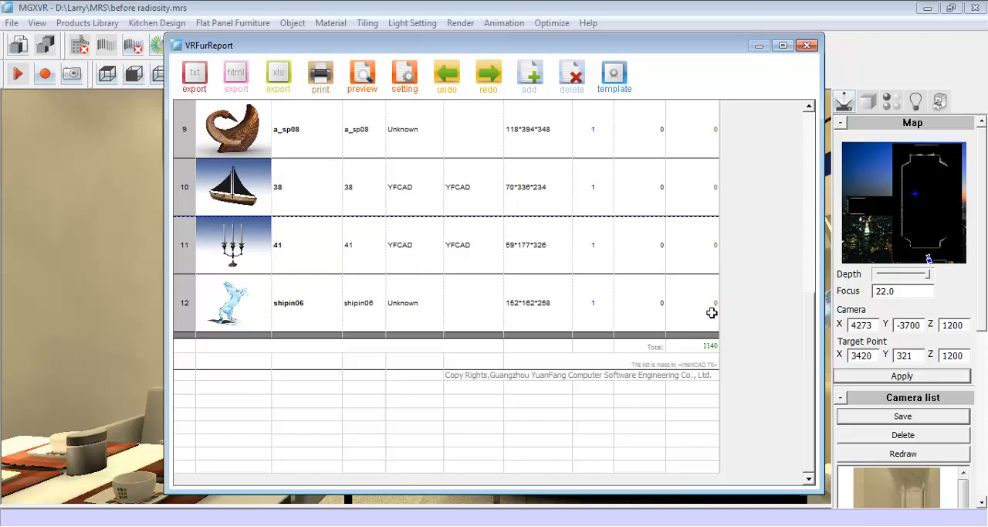
click(807, 45)
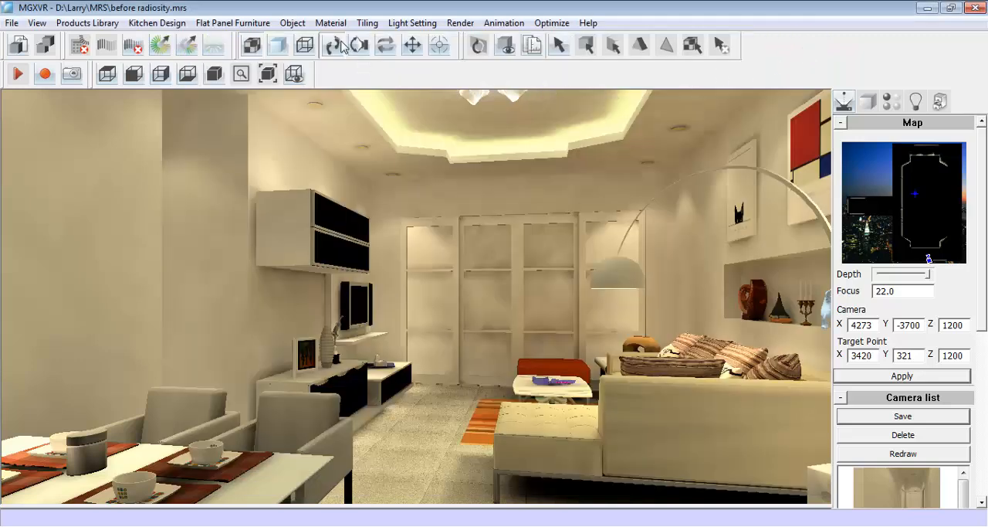
- Generate the quotation report for the tiles used in the scene
click(367, 23)
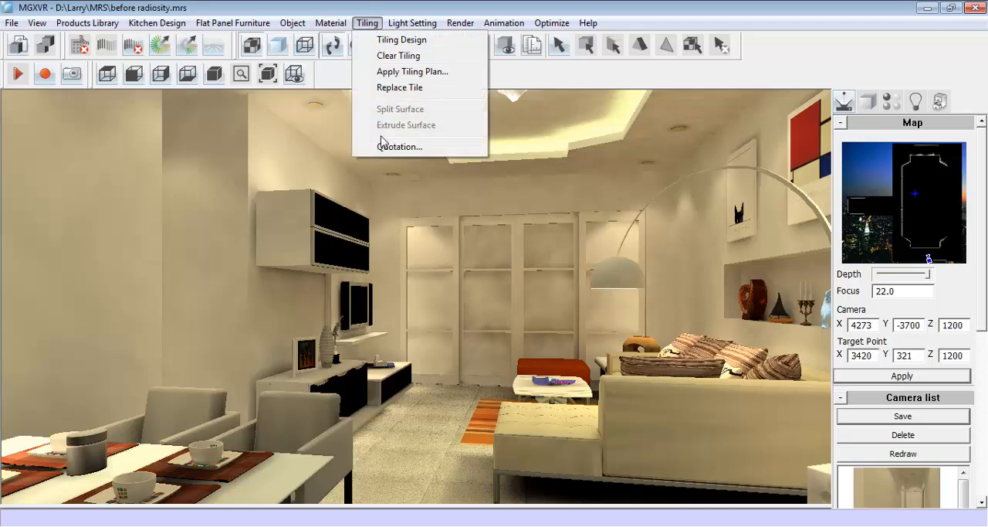
click(454, 147)
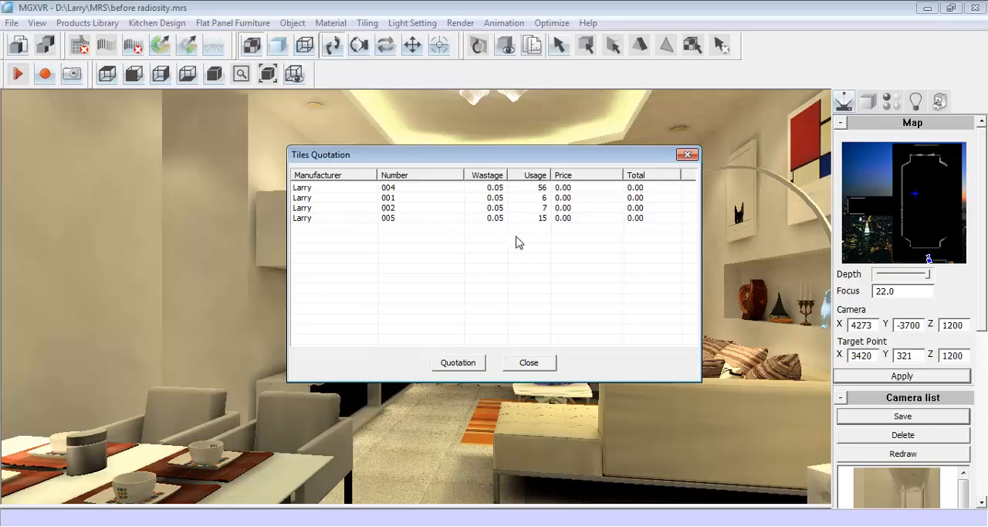
click(457, 363)
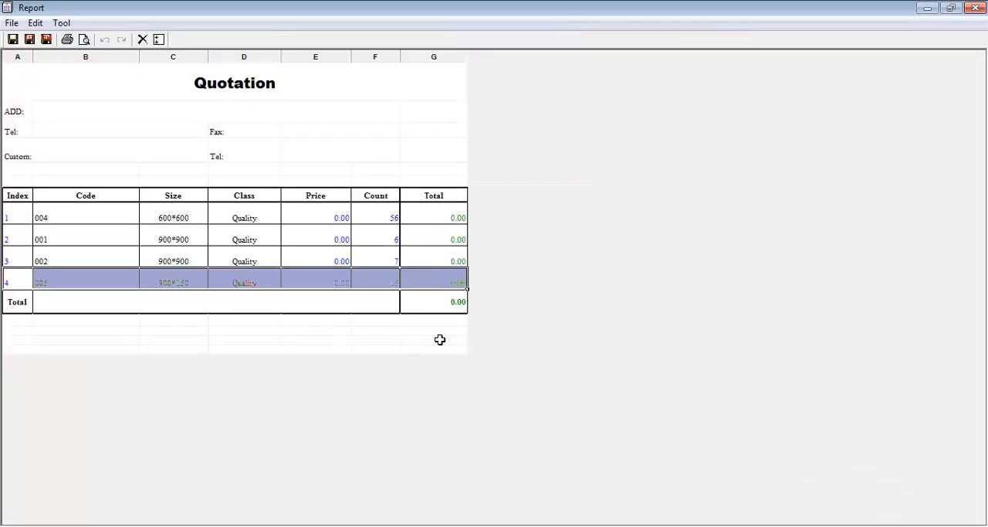
click(305, 312)
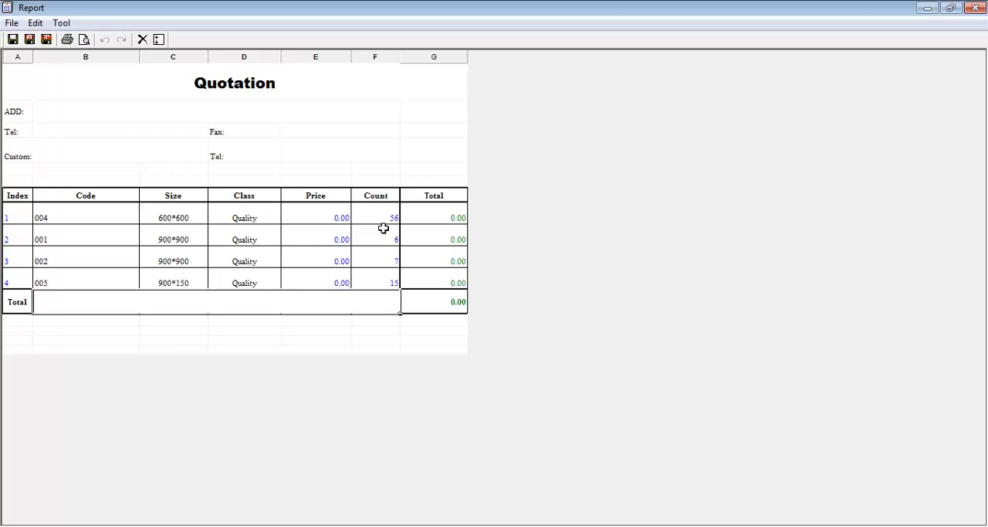
- Set the price of tile 004 to 20 and tile 001 to 30, and close the report and the tiles quotation
double_click(331, 217)
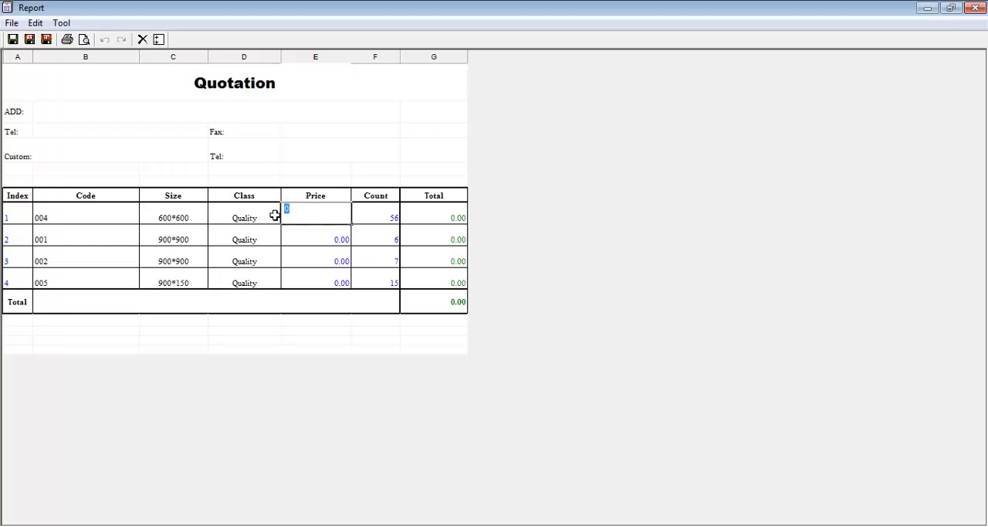
text(20)
key(Return)
double_click(342, 239)
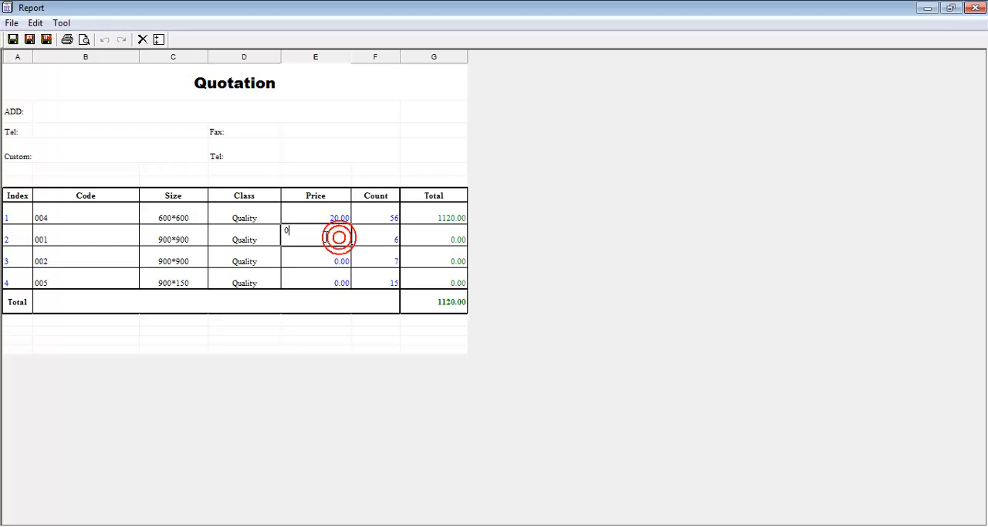
text(30)
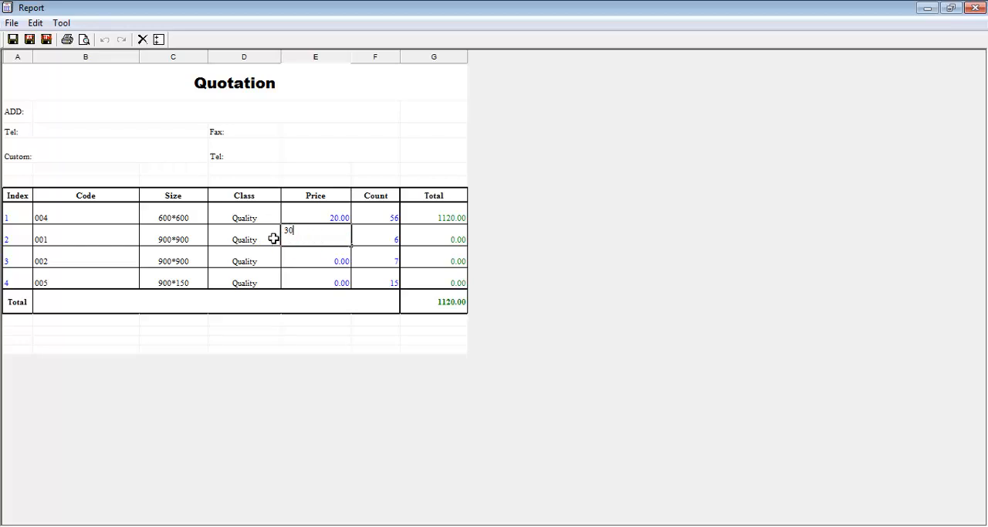
click(306, 256)
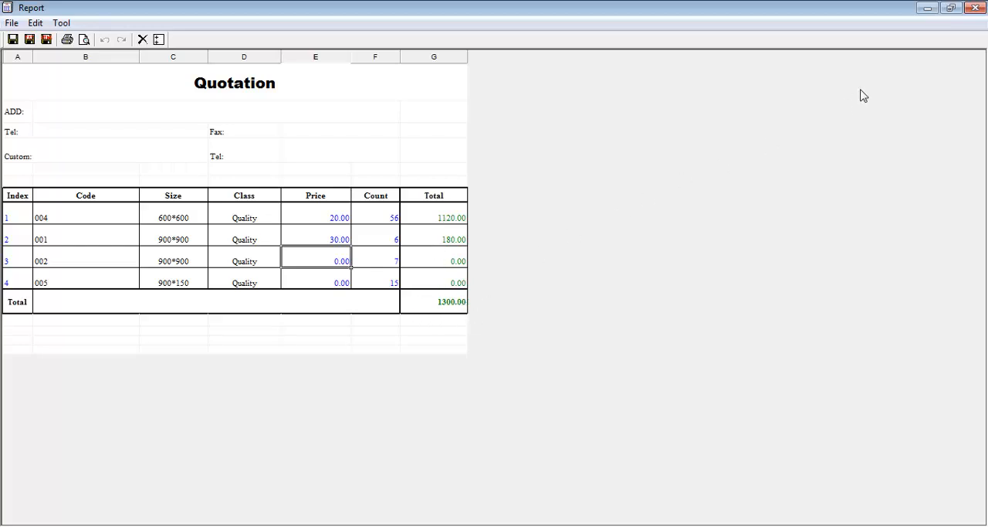
click(977, 10)
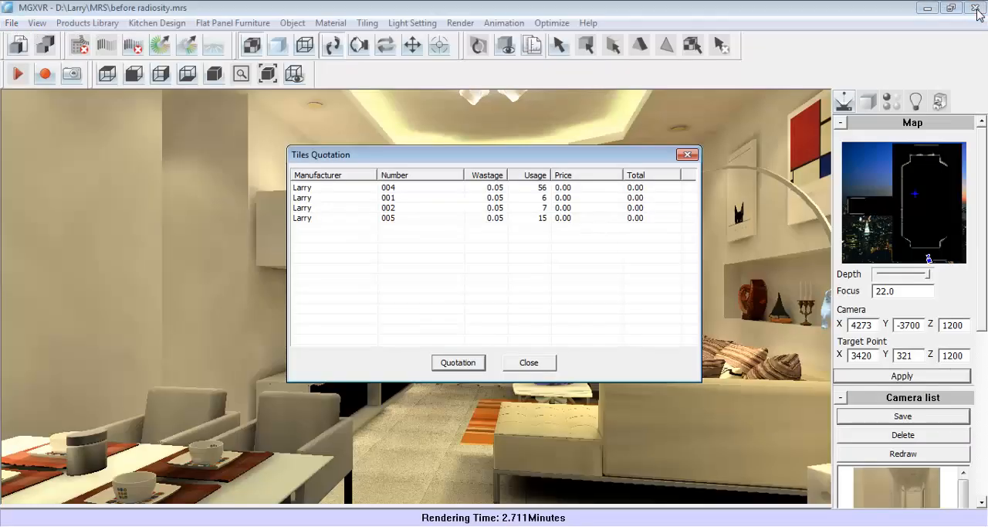
click(541, 360)
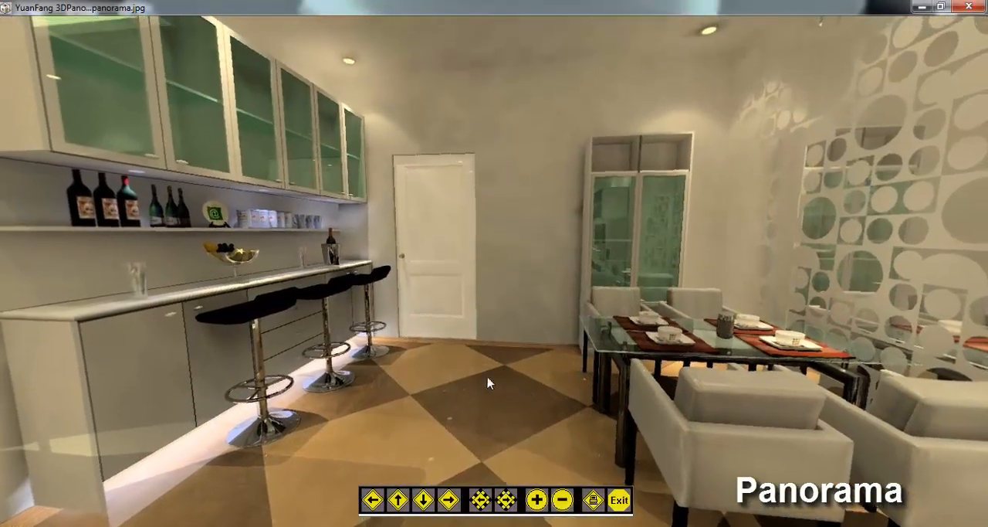
- Look around the rendered room in the YuanFang 3D panorama viewer, from the bar area to the sofa and coffee table
drag(270, 288, 540, 329)
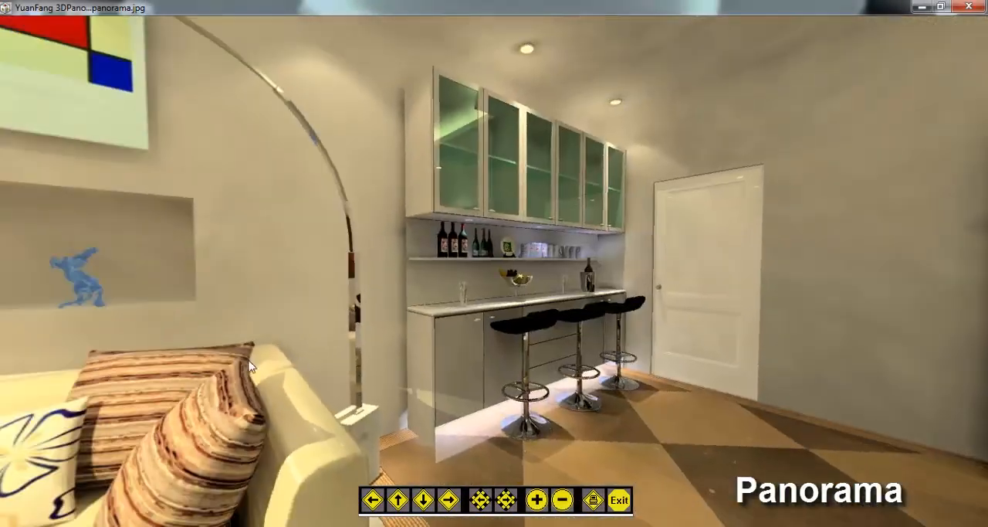
drag(232, 355, 537, 380)
drag(174, 393, 421, 114)
click(536, 503)
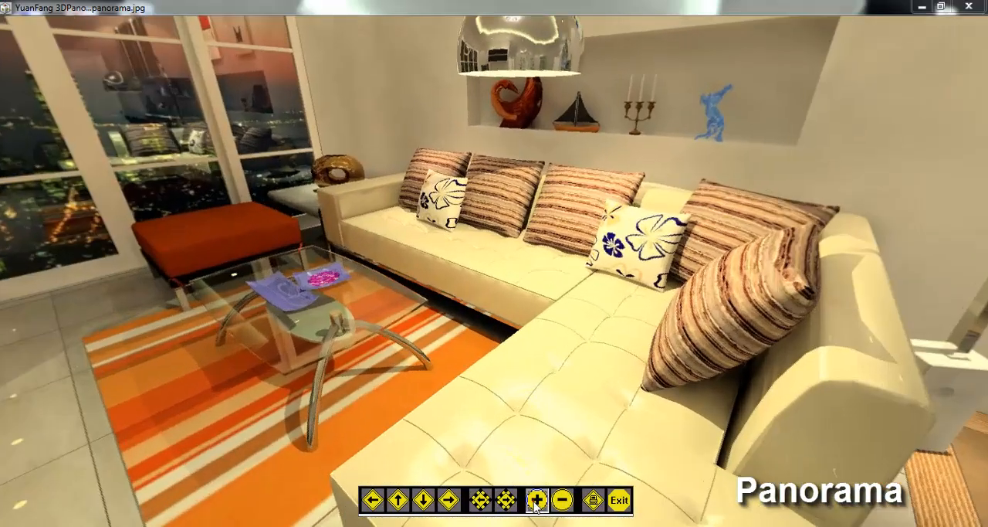
drag(264, 333, 539, 463)
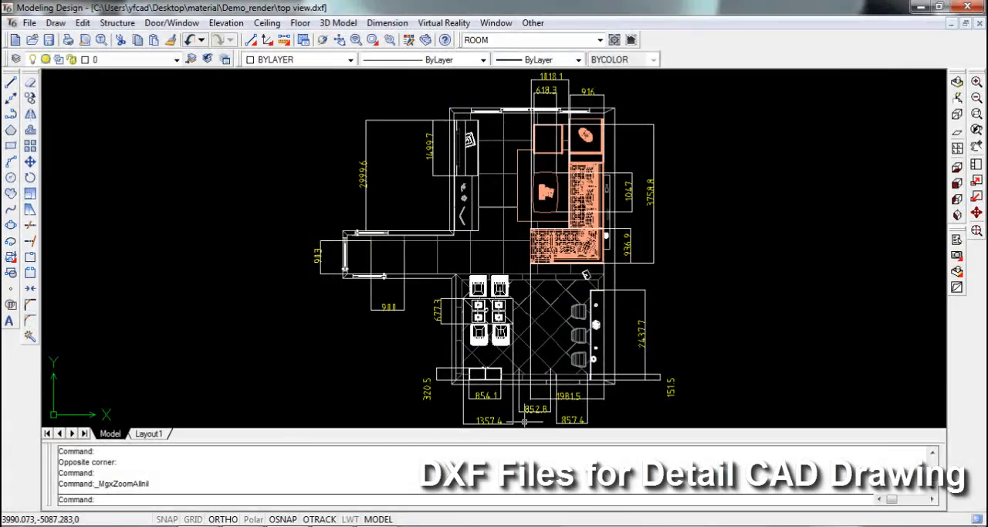